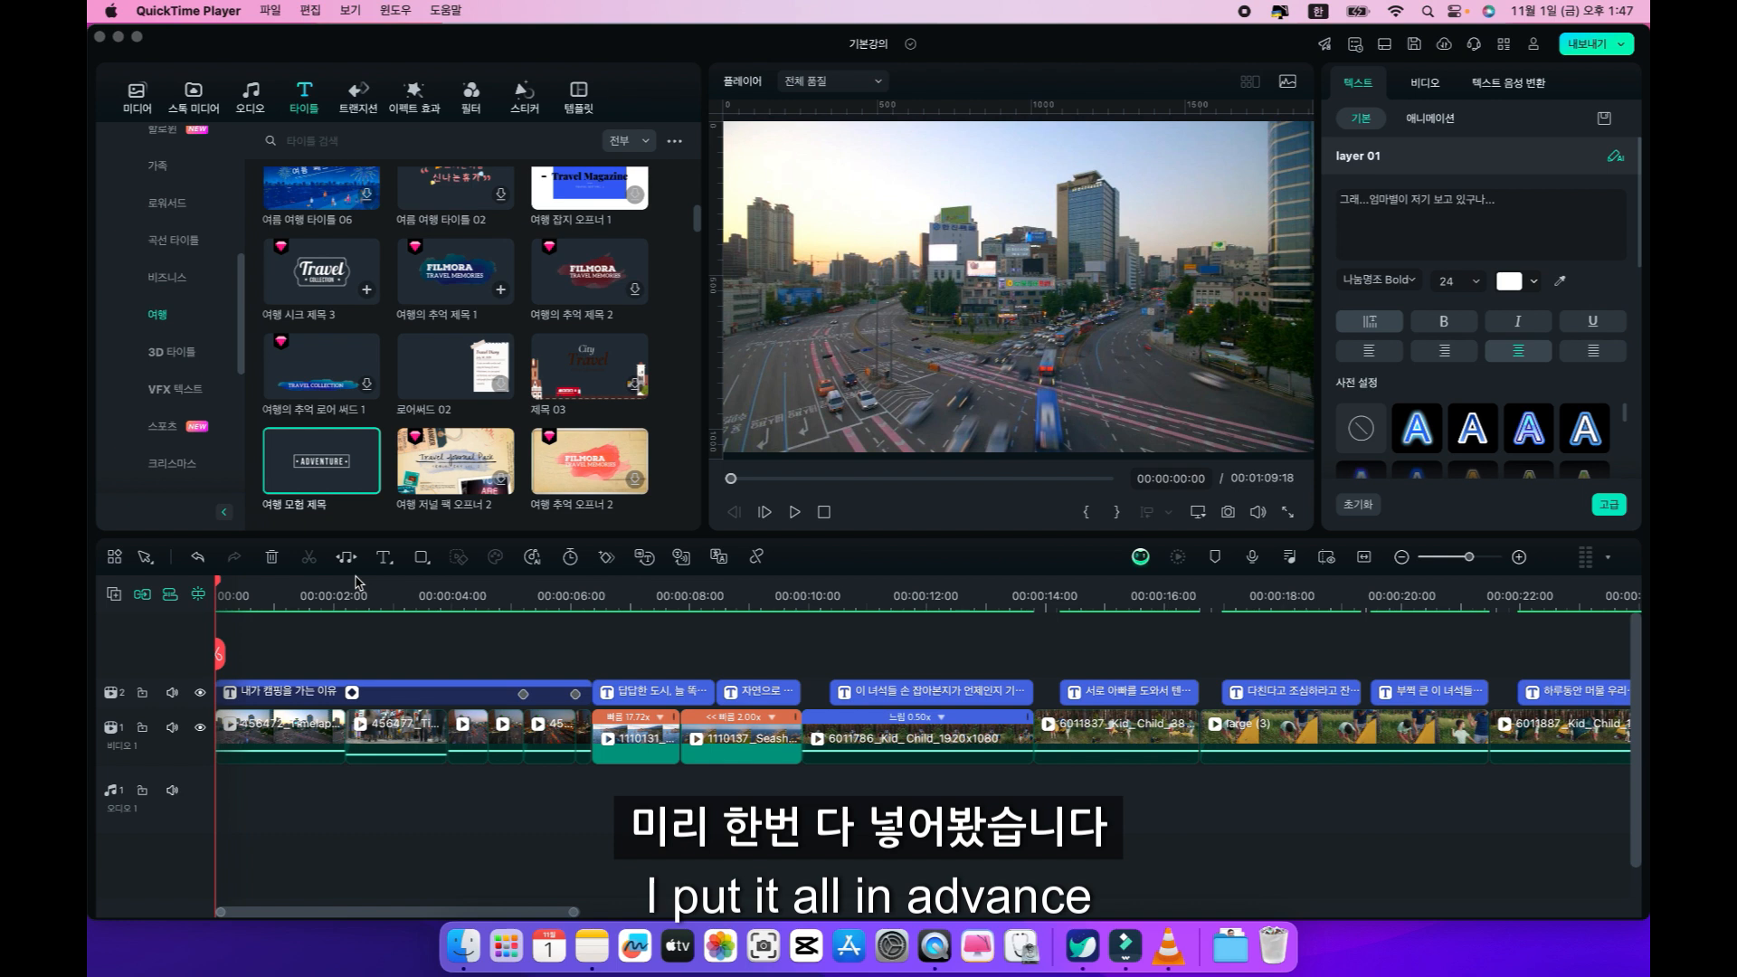
Scrub through roughly the first nine seconds of the timeline to review the subtitles over the clips.
click(245, 586)
scroll(244, 586, up, 2)
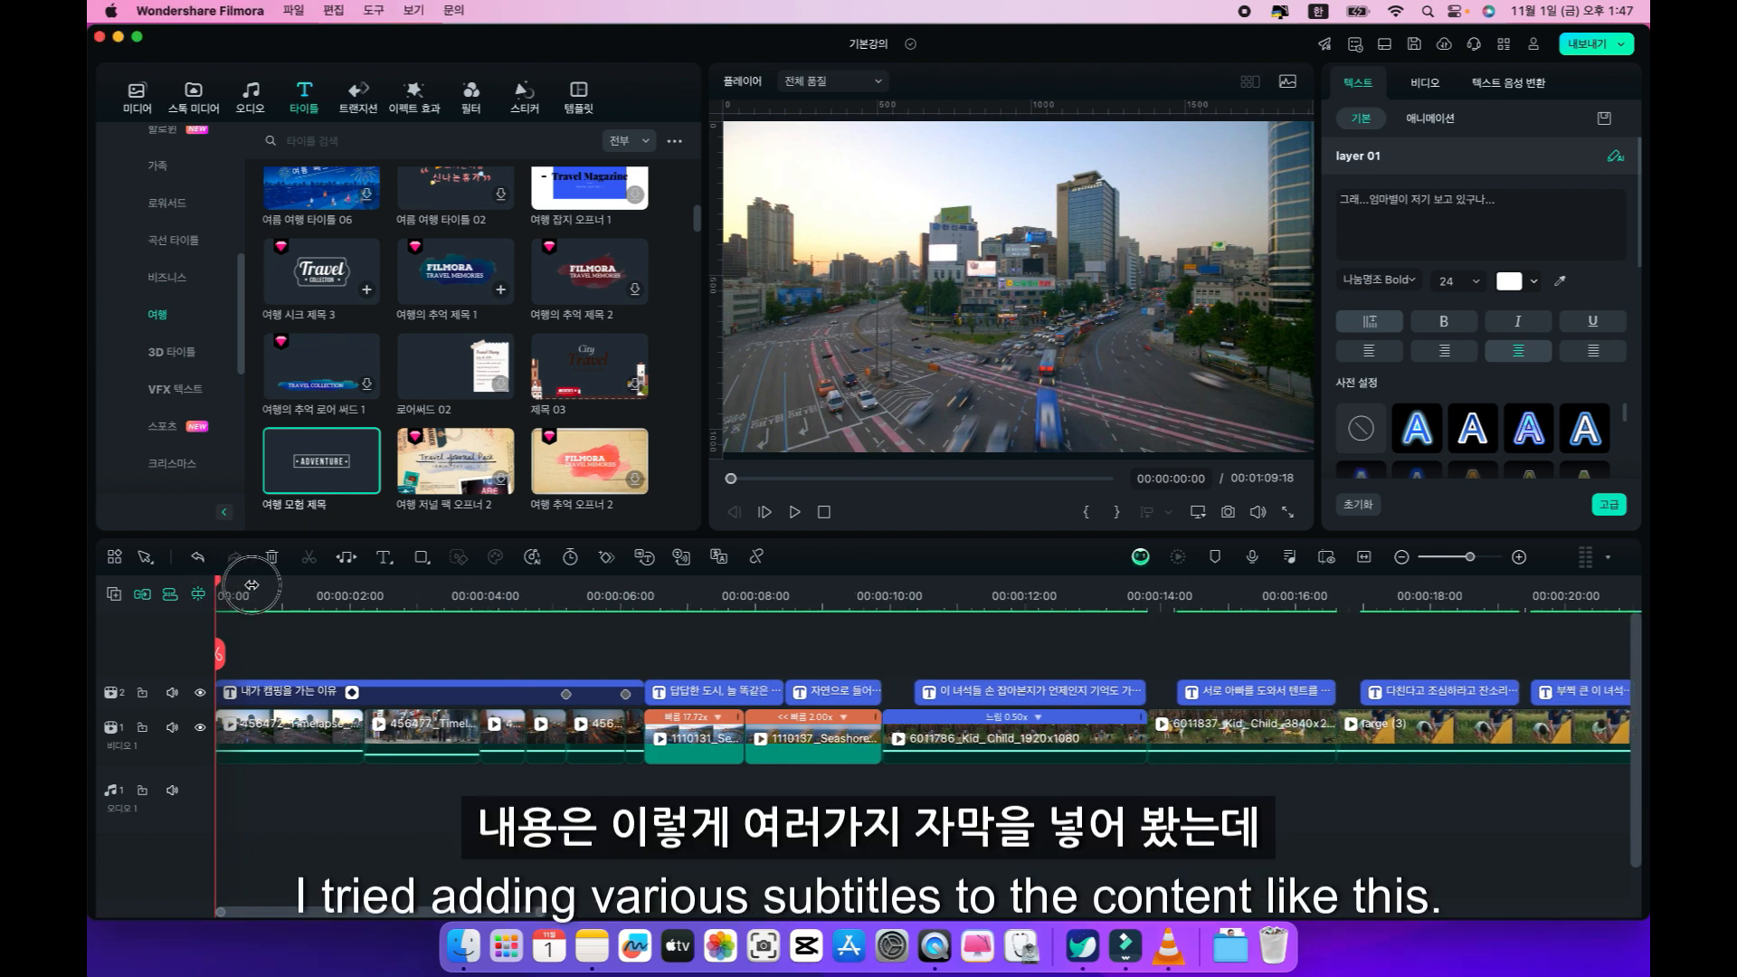
scroll(242, 587, down, 1)
drag(222, 590, 500, 595)
click(609, 595)
drag(609, 588, 806, 587)
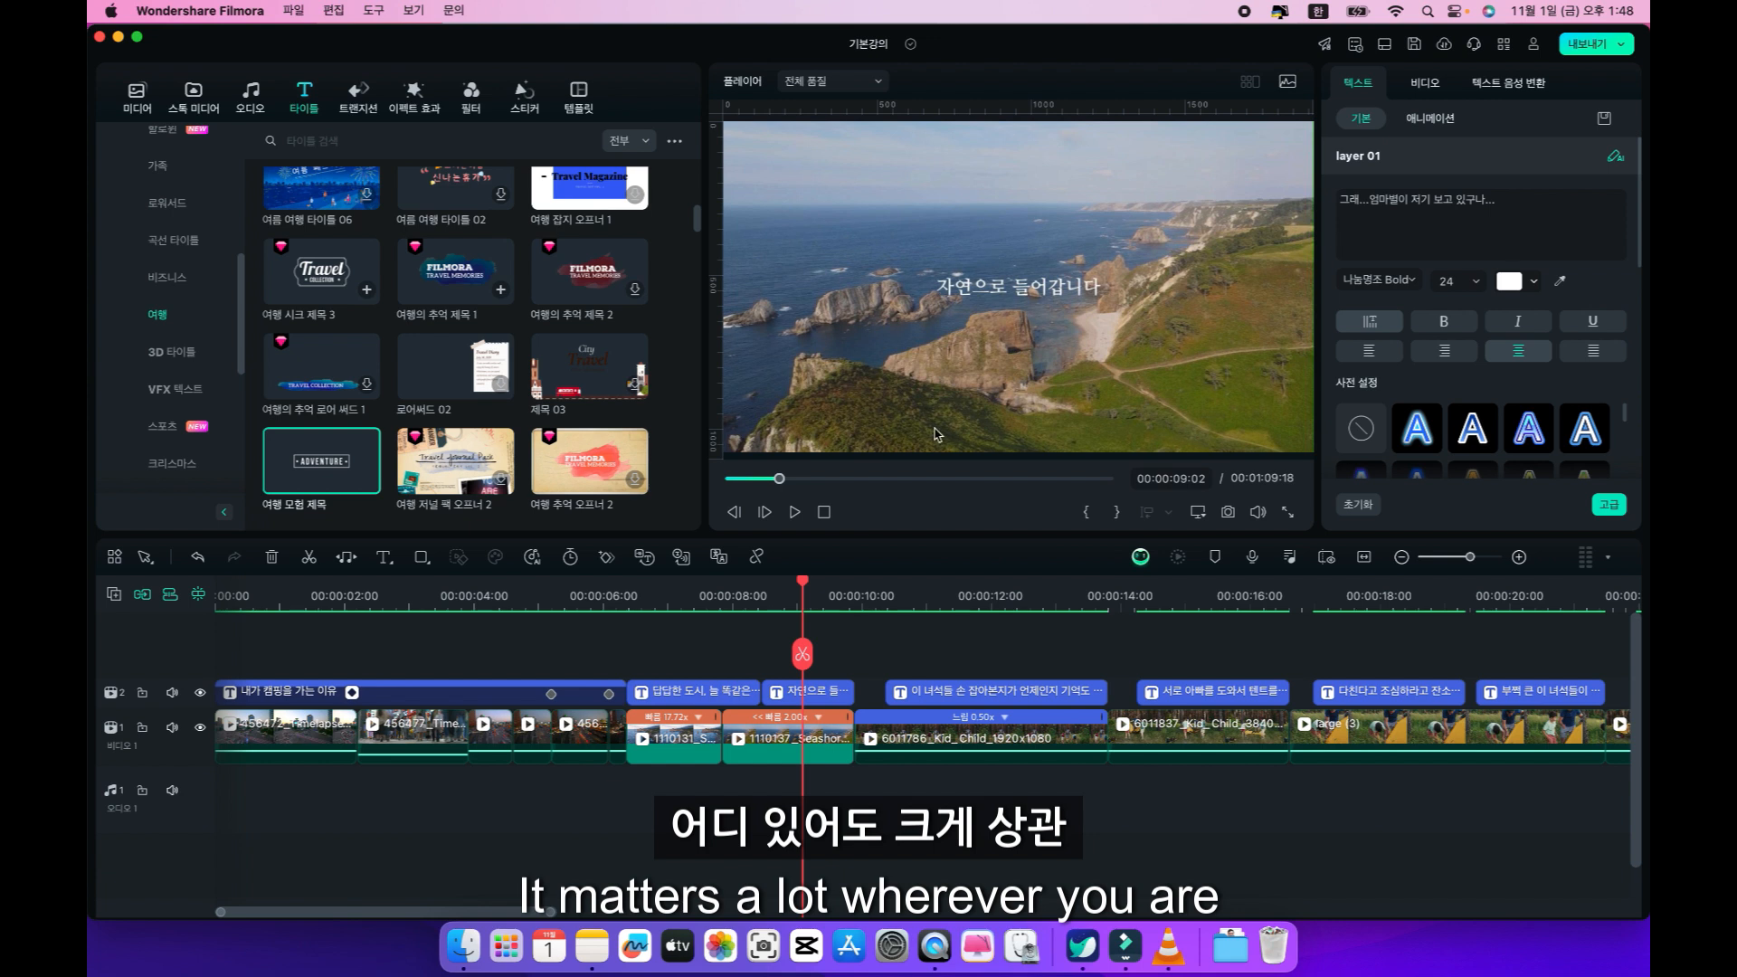
drag(802, 586, 526, 616)
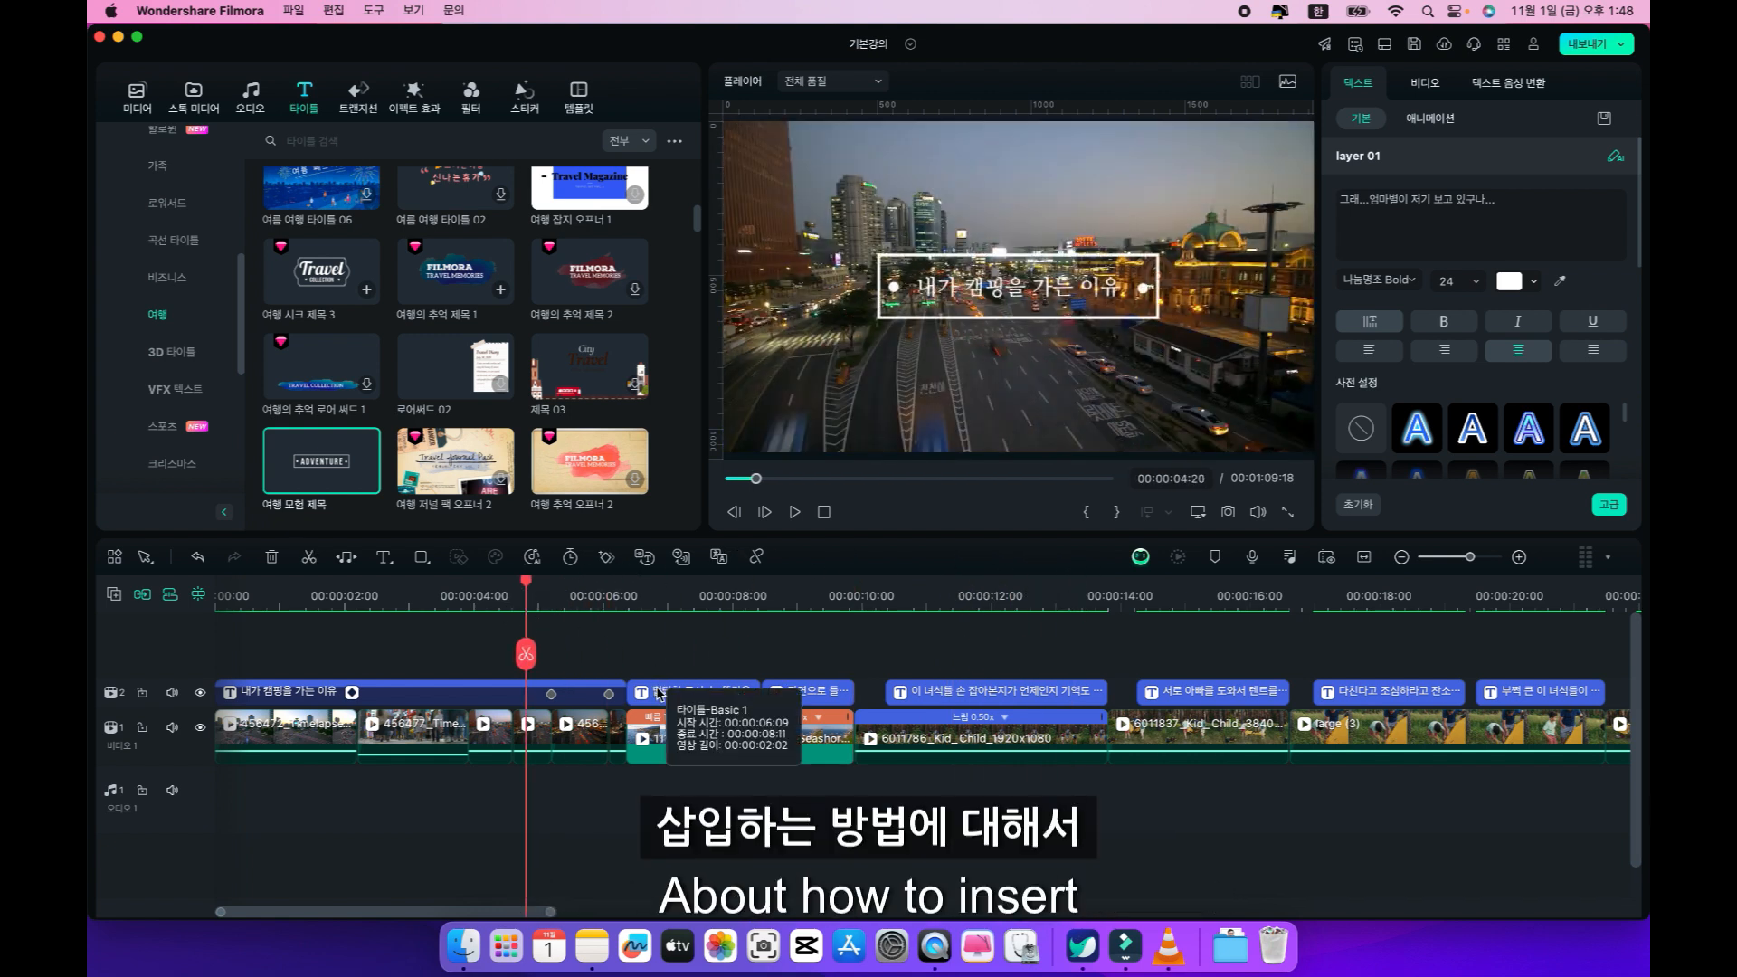
Delete the opening title "내가 캠핑을 가는 이유" from the timeline and move the playhead to 00:00:00:18.
click(432, 694)
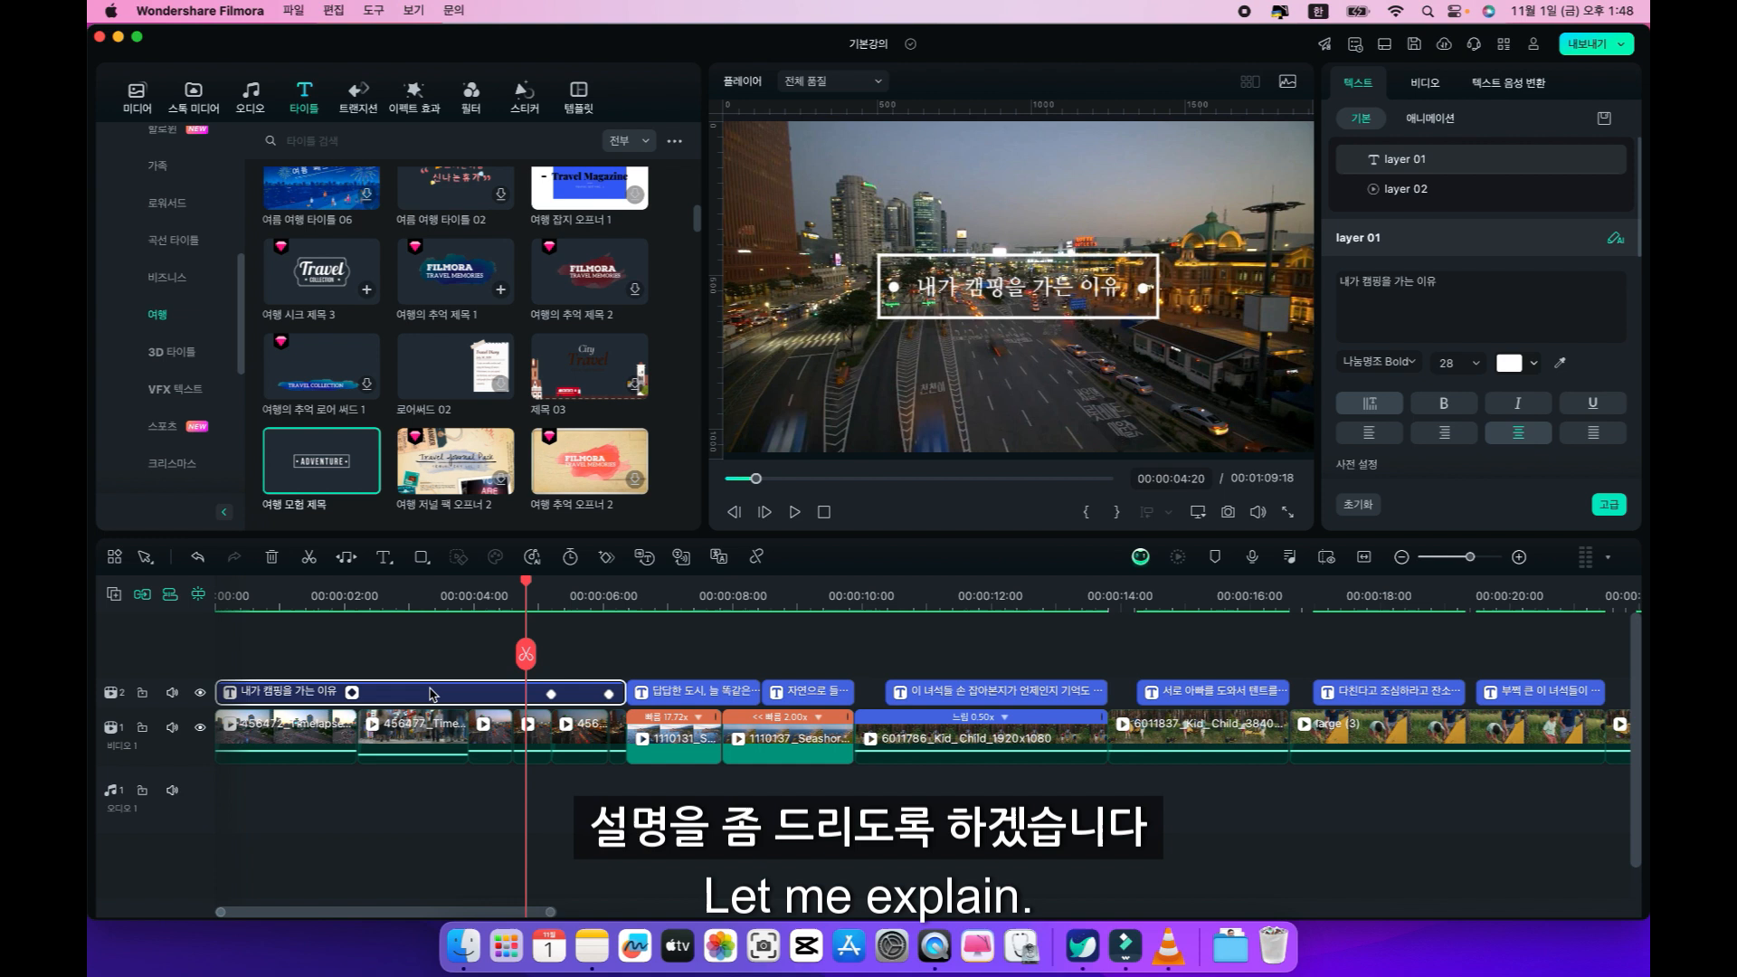
click(381, 594)
drag(381, 586, 424, 594)
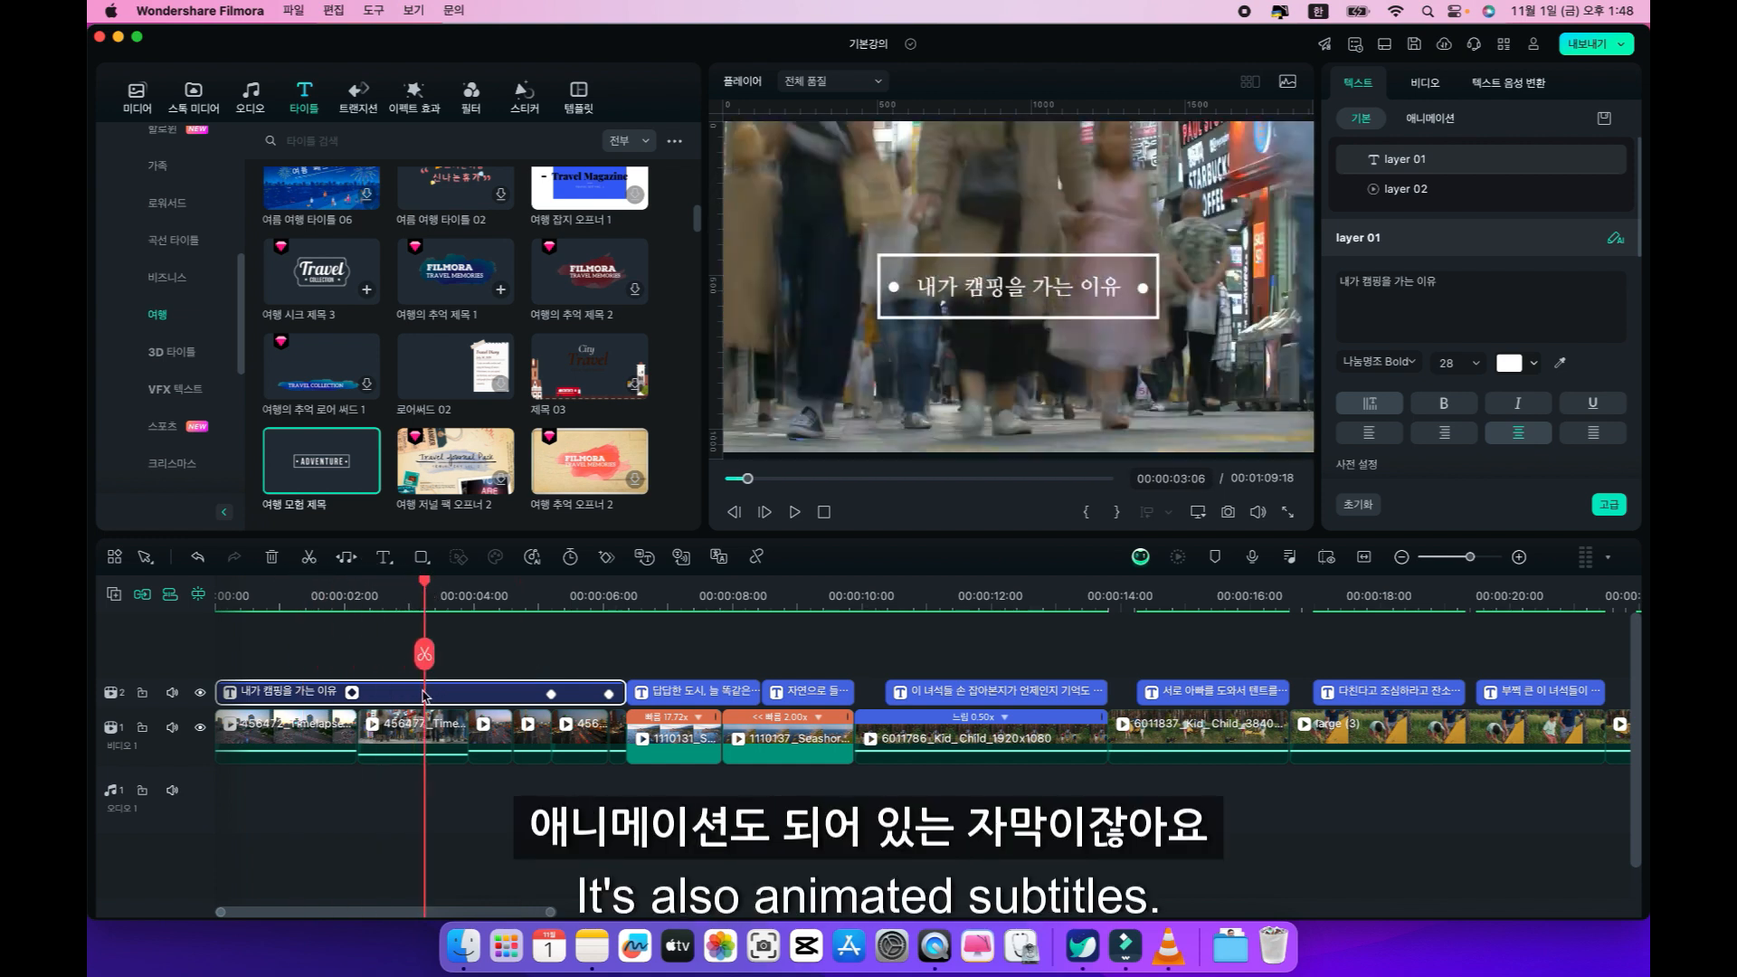
key(Delete)
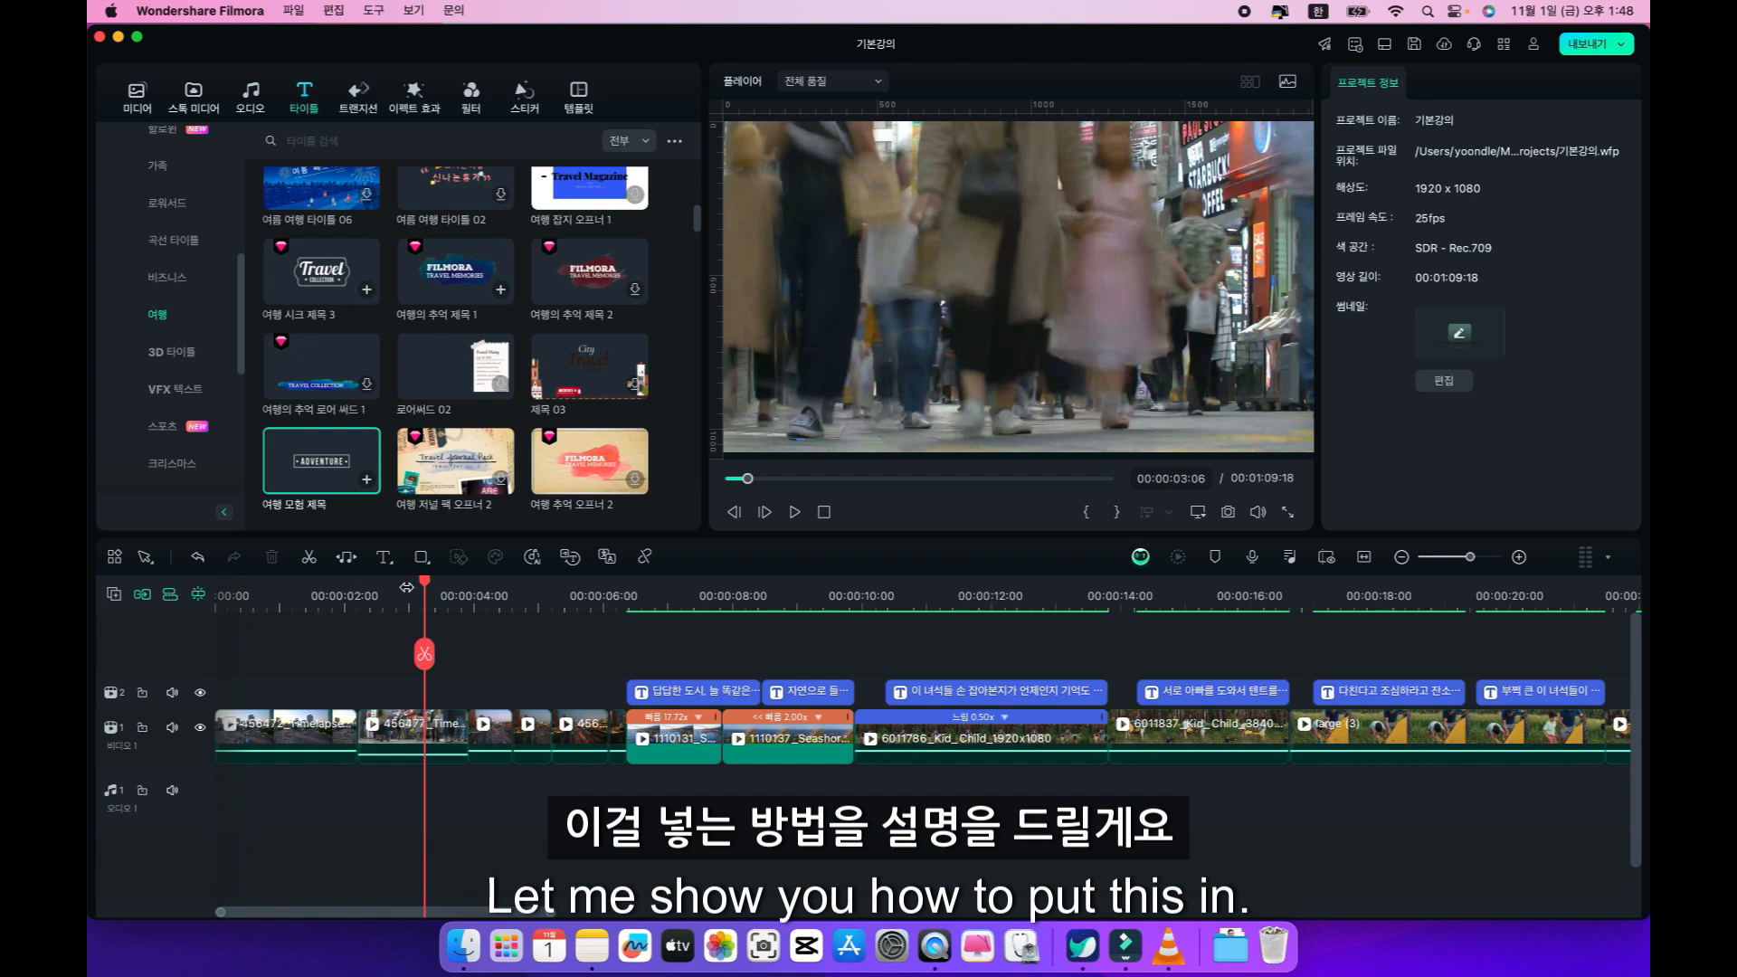
mouse_move(411, 589)
mouse_down()
mouse_move(271, 597)
mouse_move(295, 599)
mouse_move(262, 615)
mouse_up()
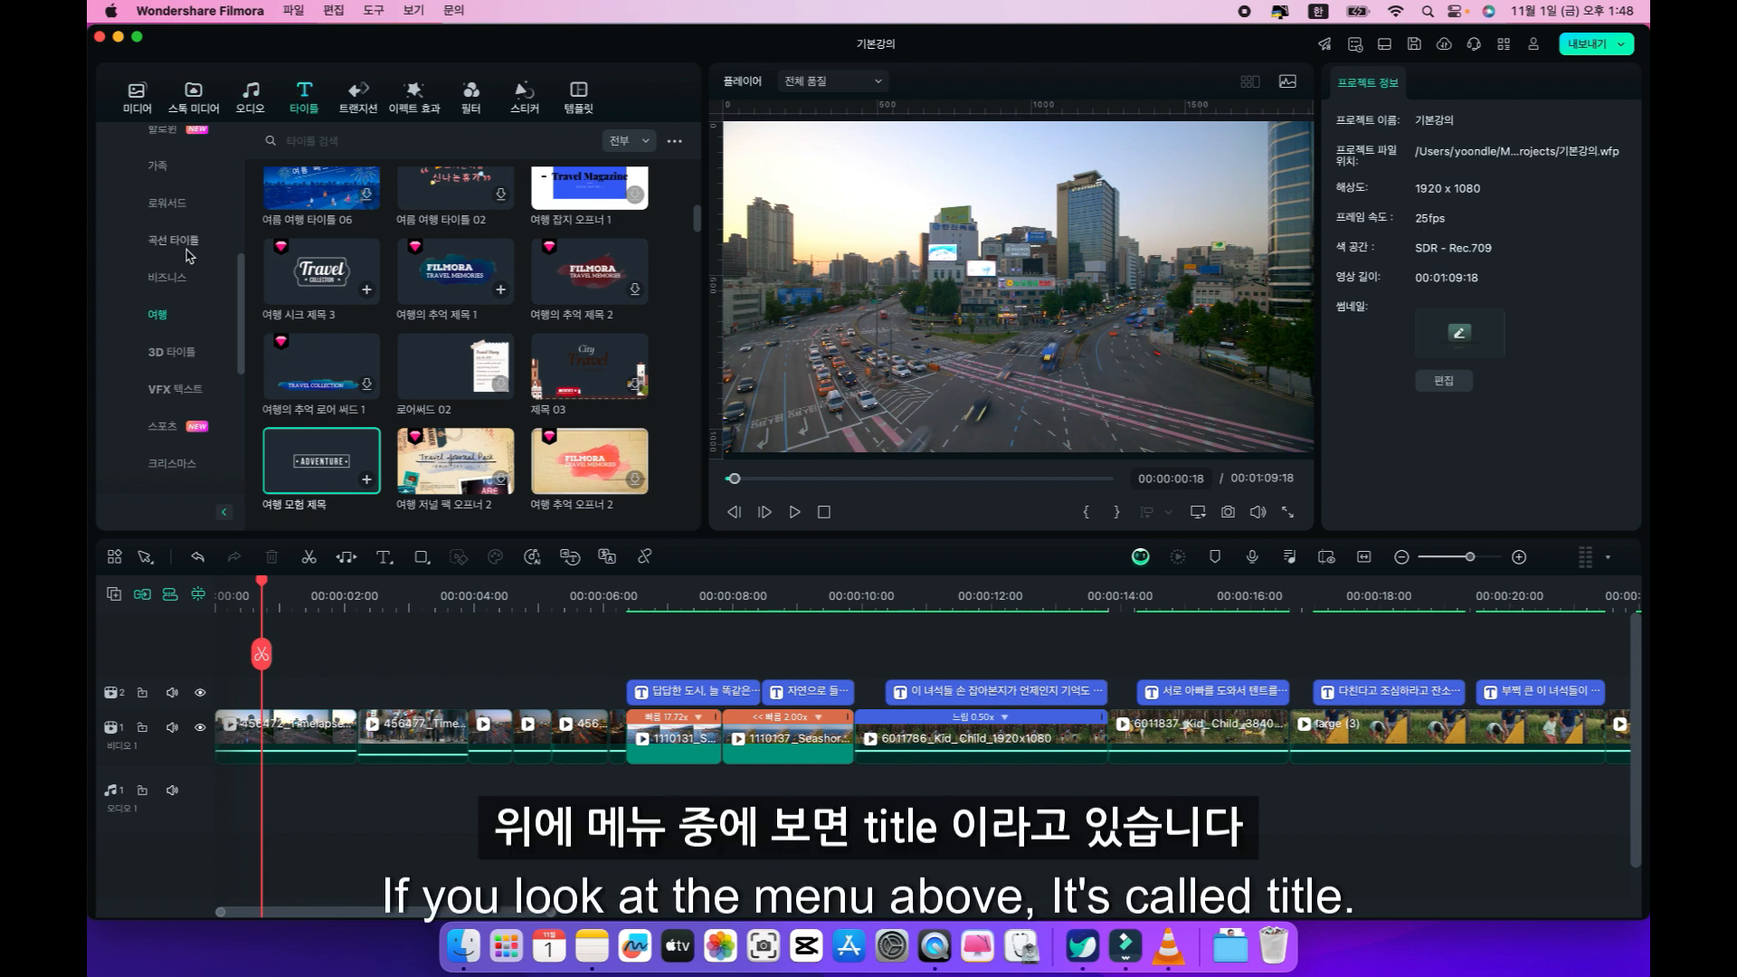
Examine the personal (개인) title collections: 다운로드, 사용자 정의 and 자료 팩.
scroll(188, 256, up, 10)
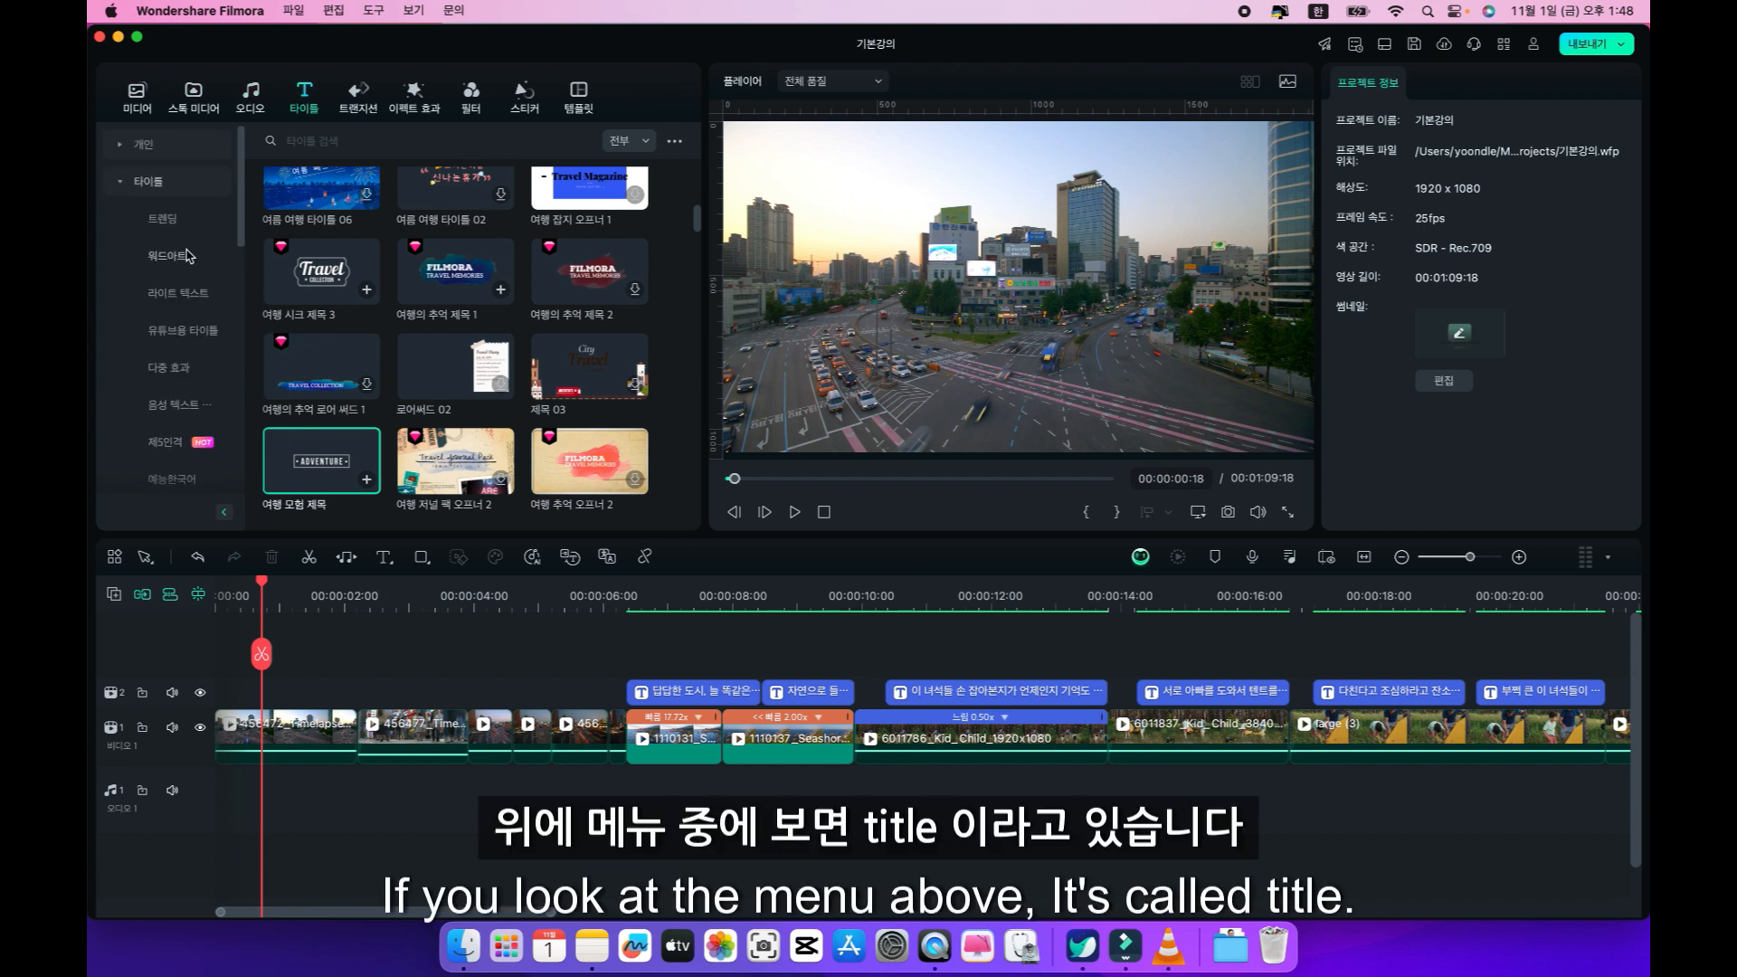
click(149, 147)
click(163, 221)
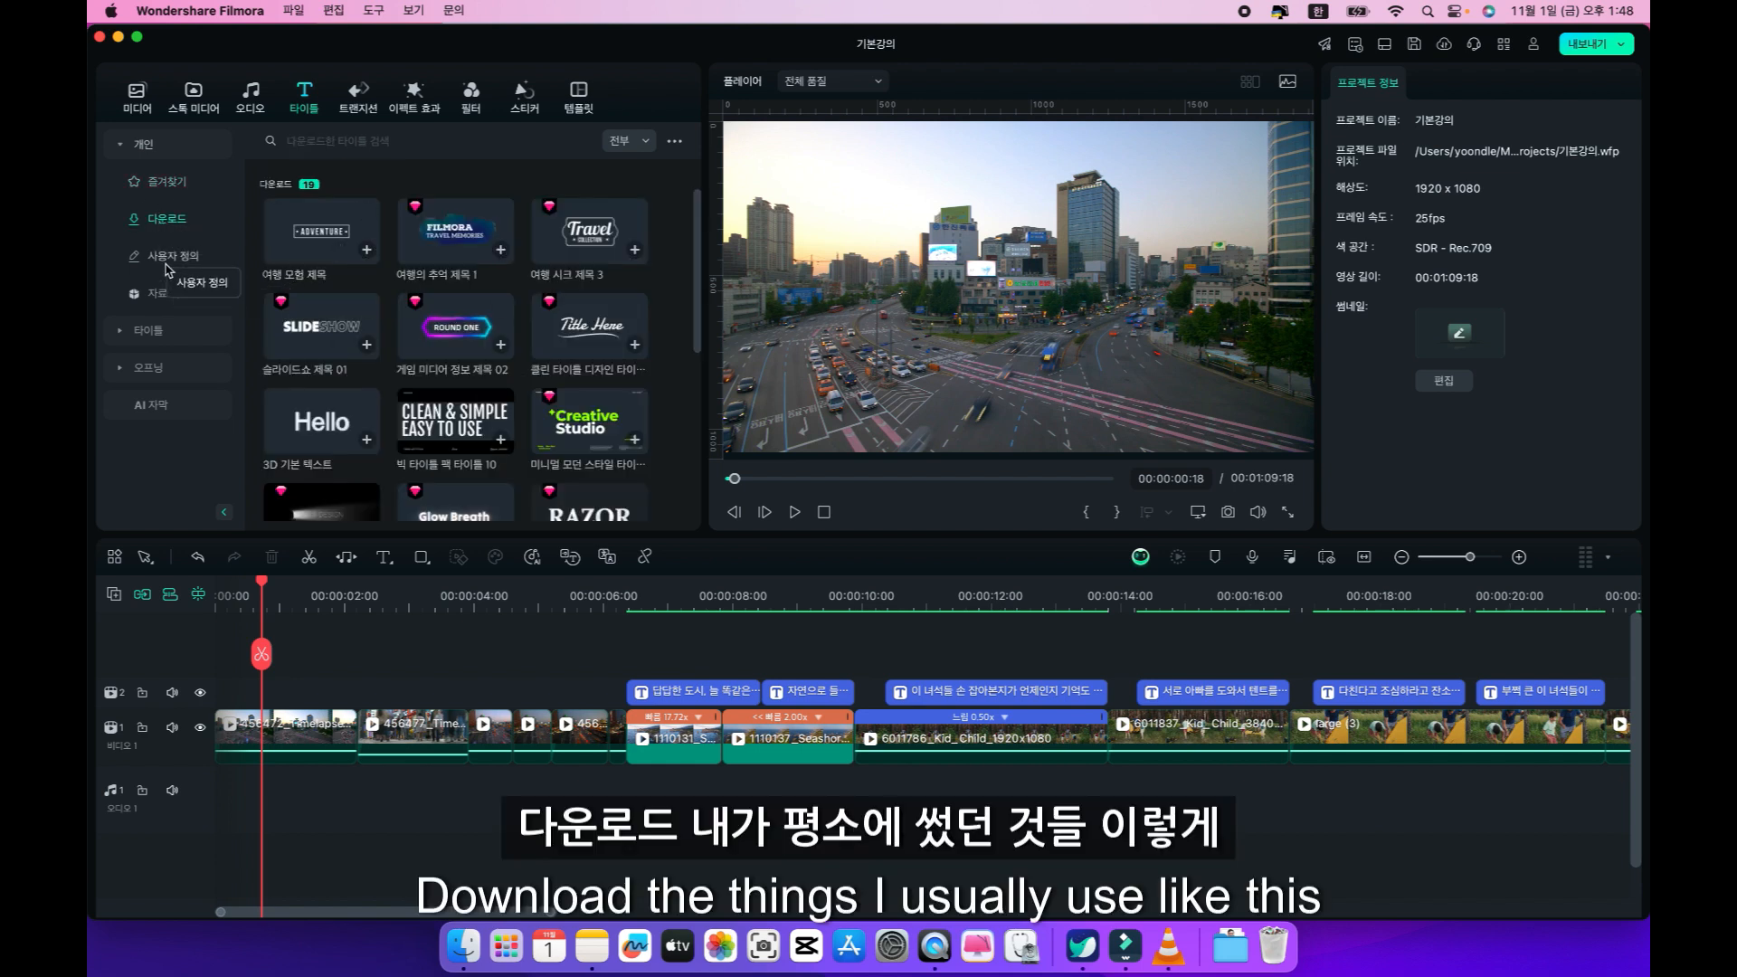
click(179, 262)
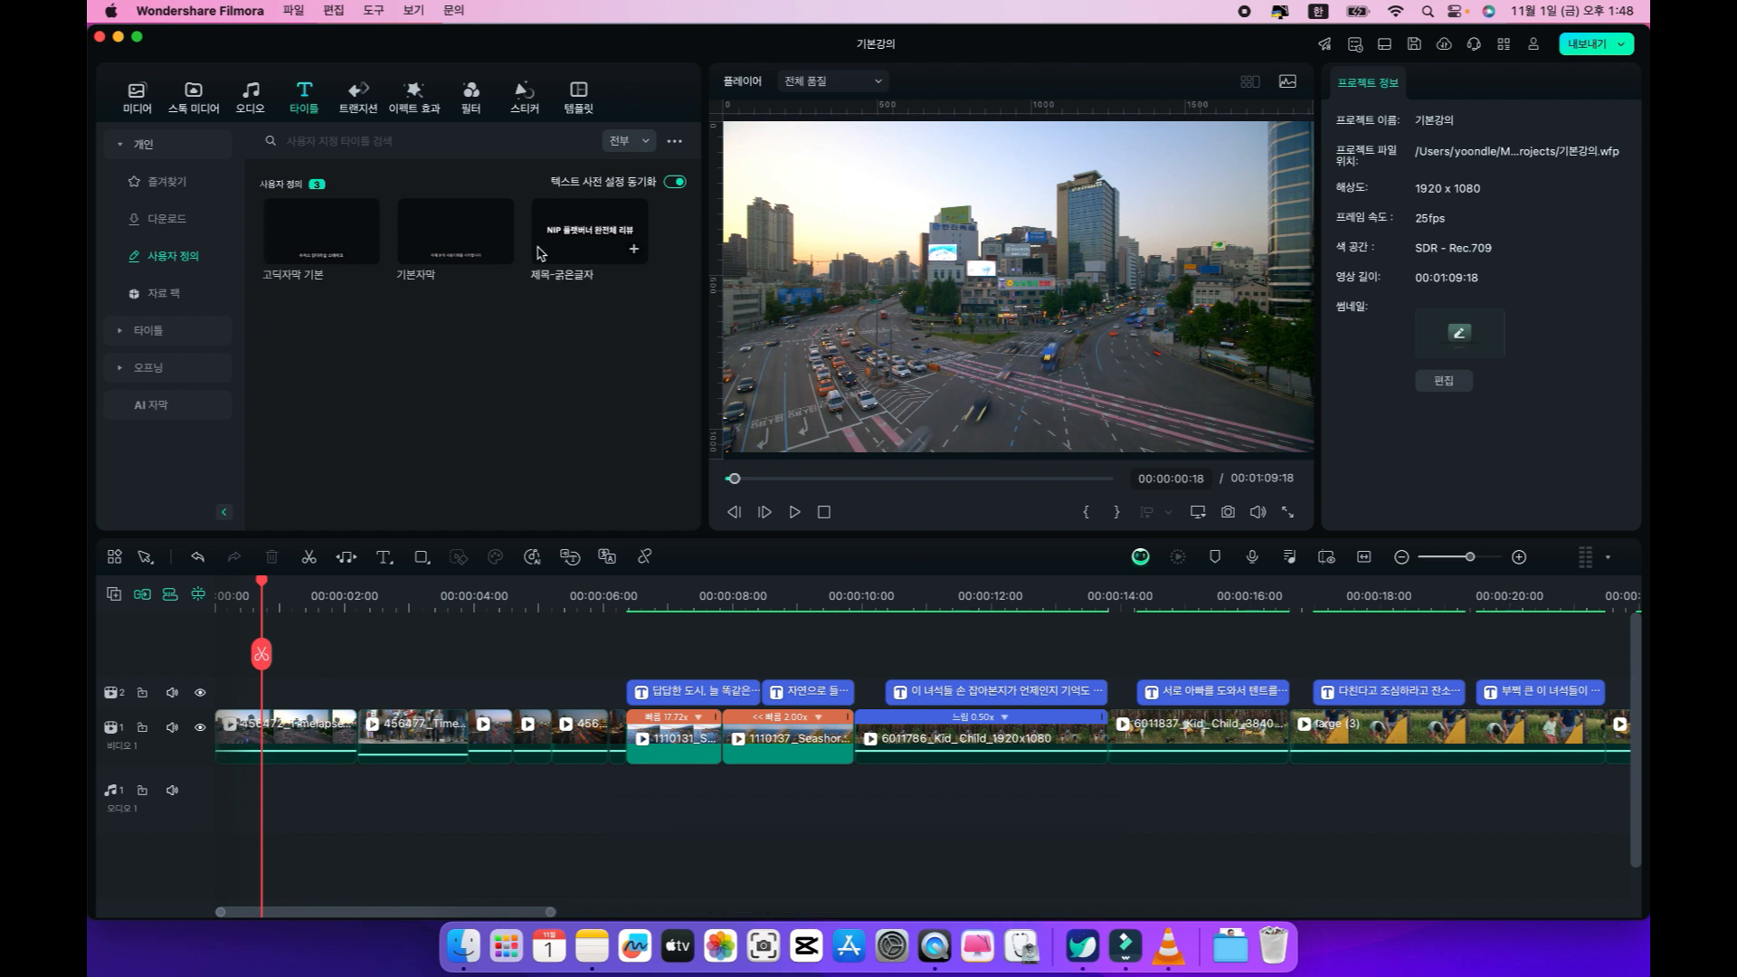
click(157, 296)
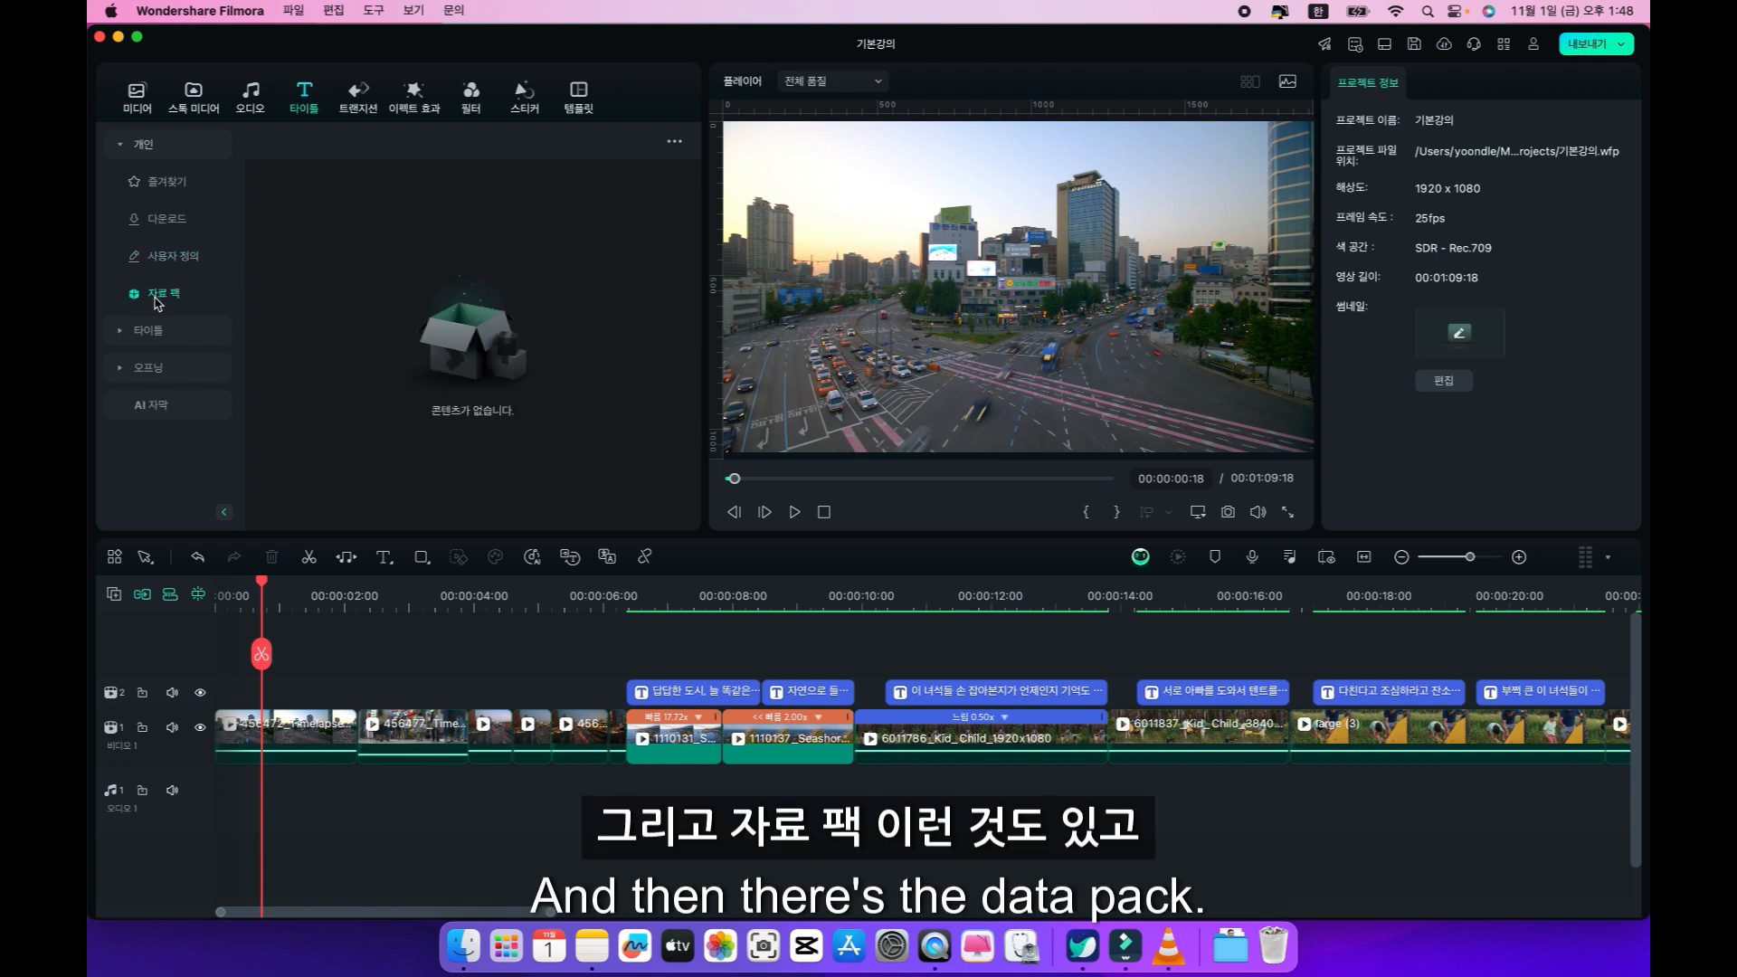
Browse the premade 타이틀 library, looking at the 라이트 텍스트 and 워드아트 designs.
click(163, 332)
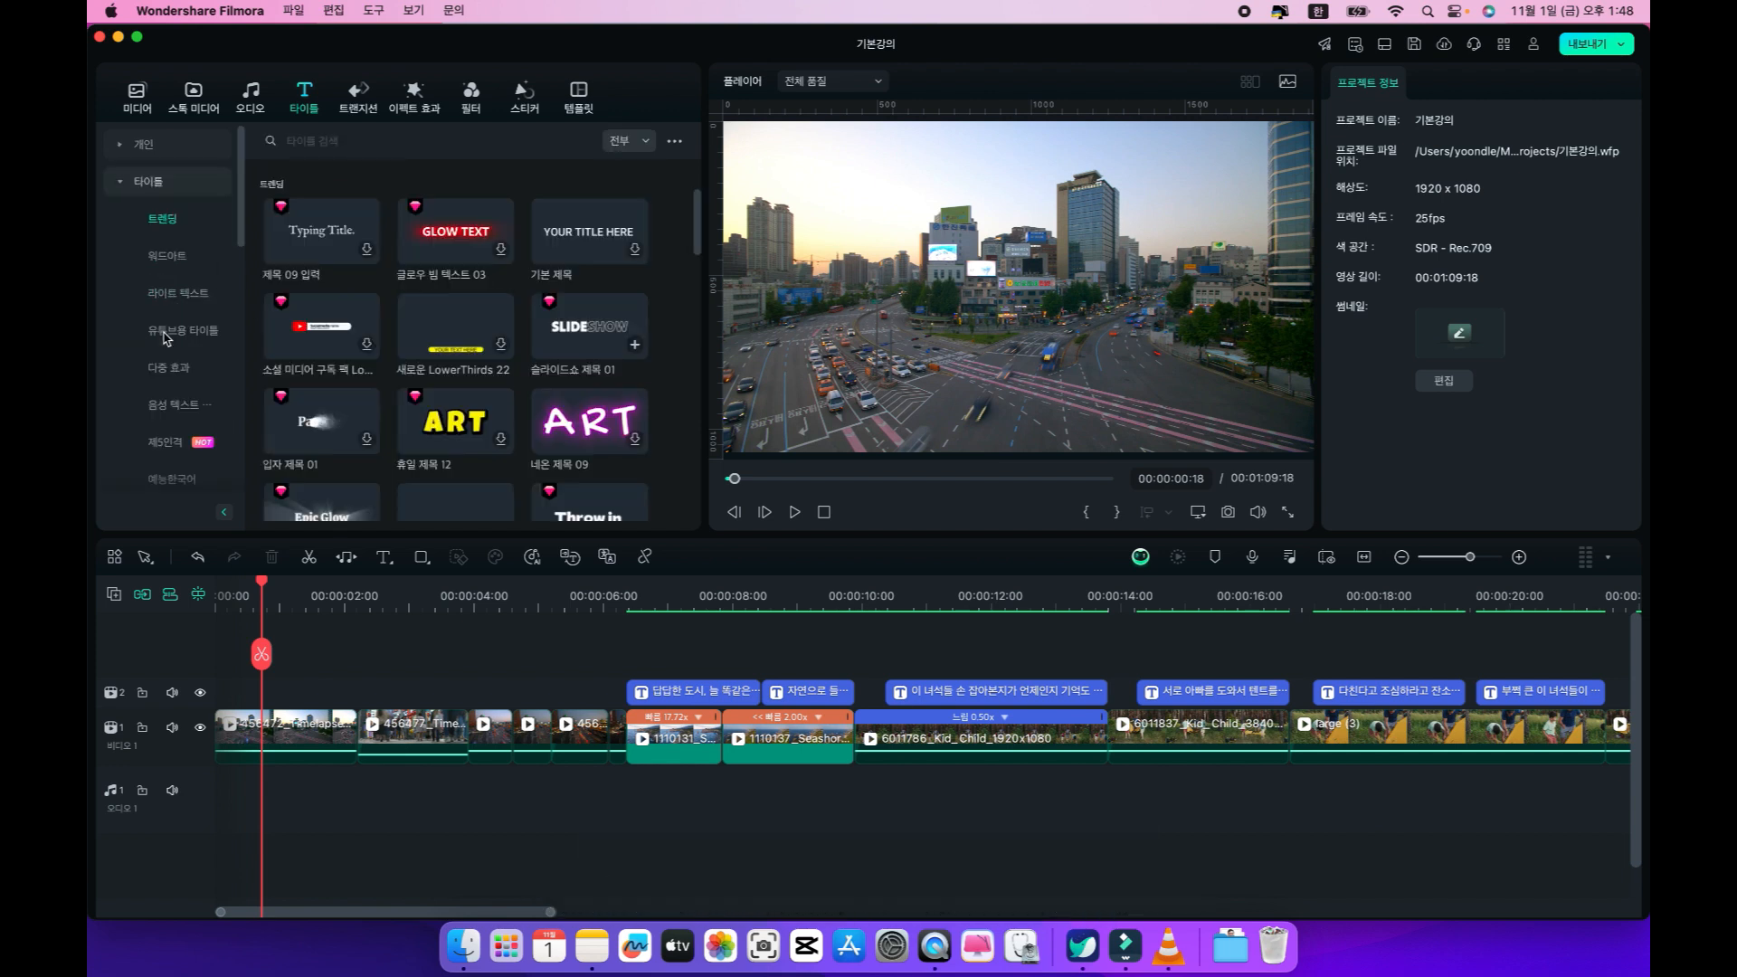
click(168, 257)
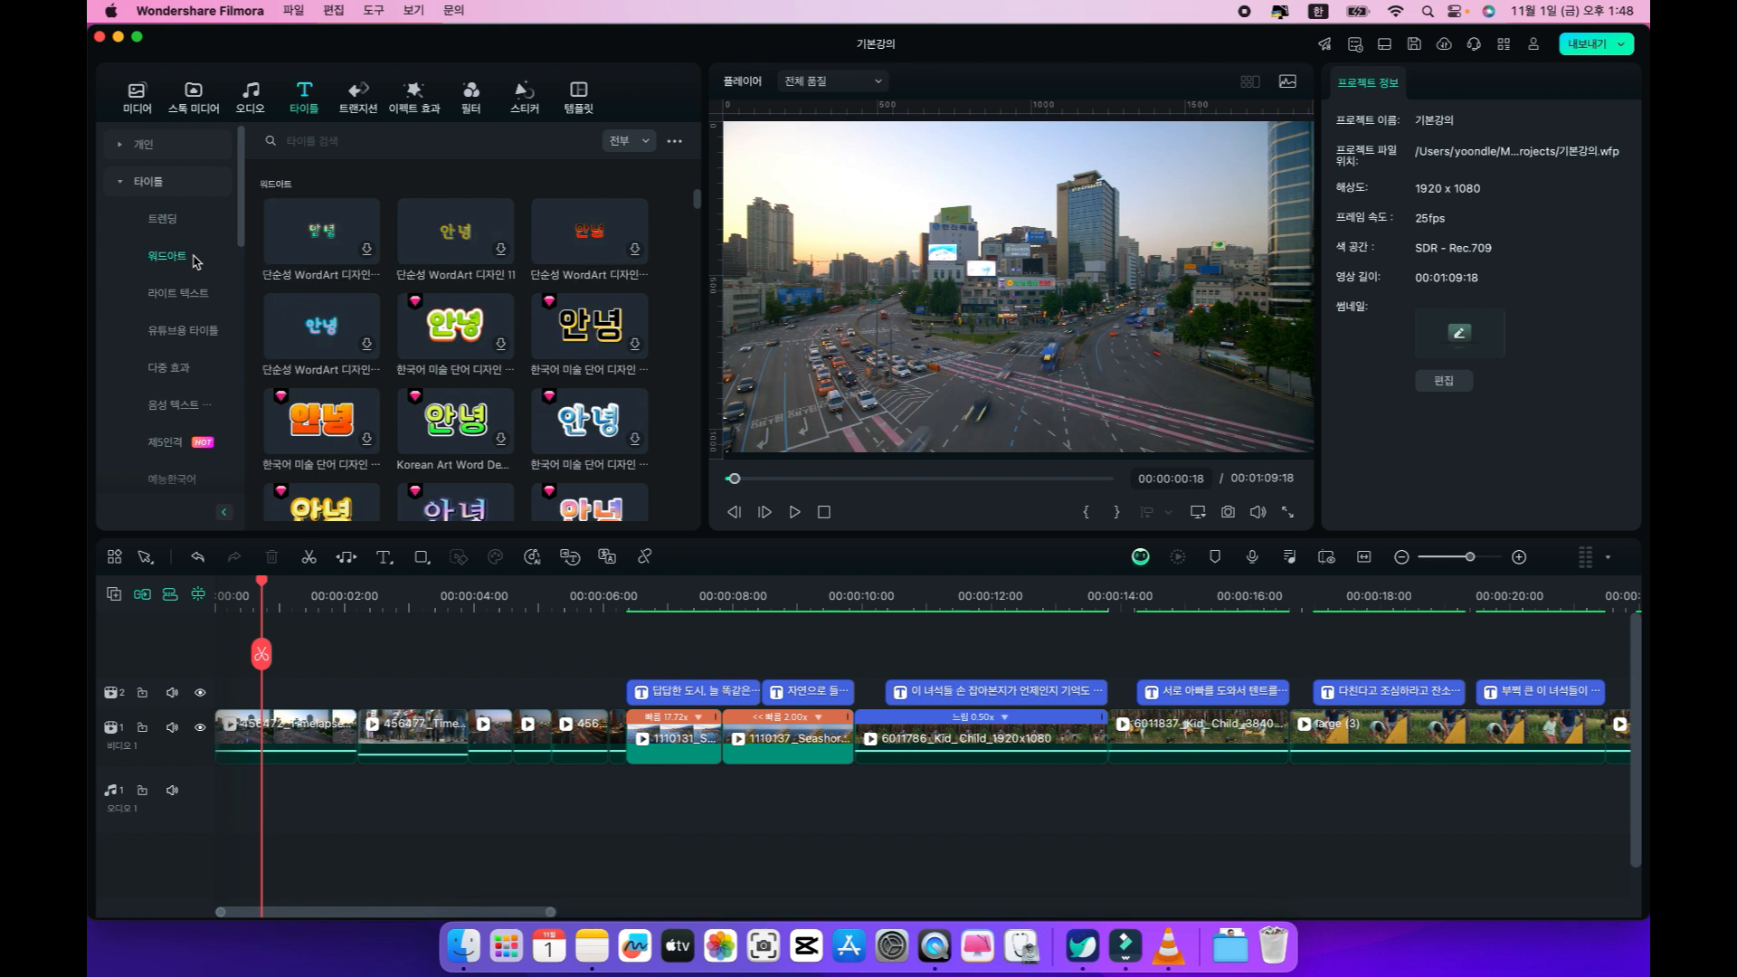
click(184, 335)
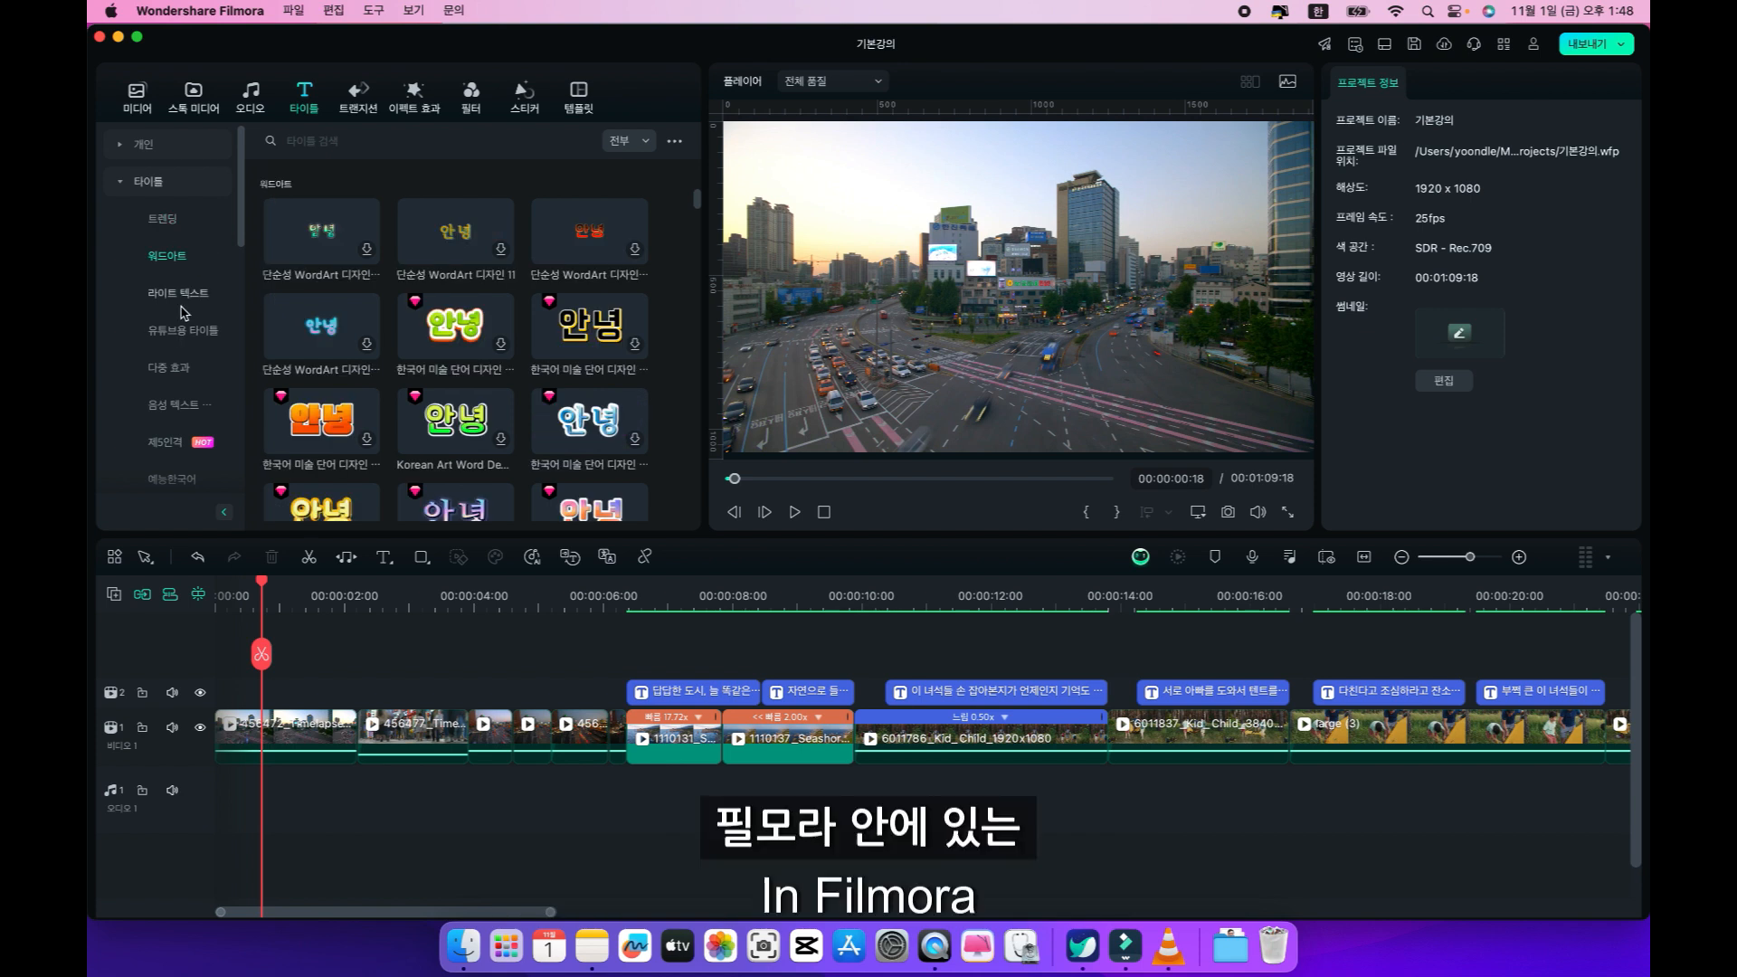
click(170, 257)
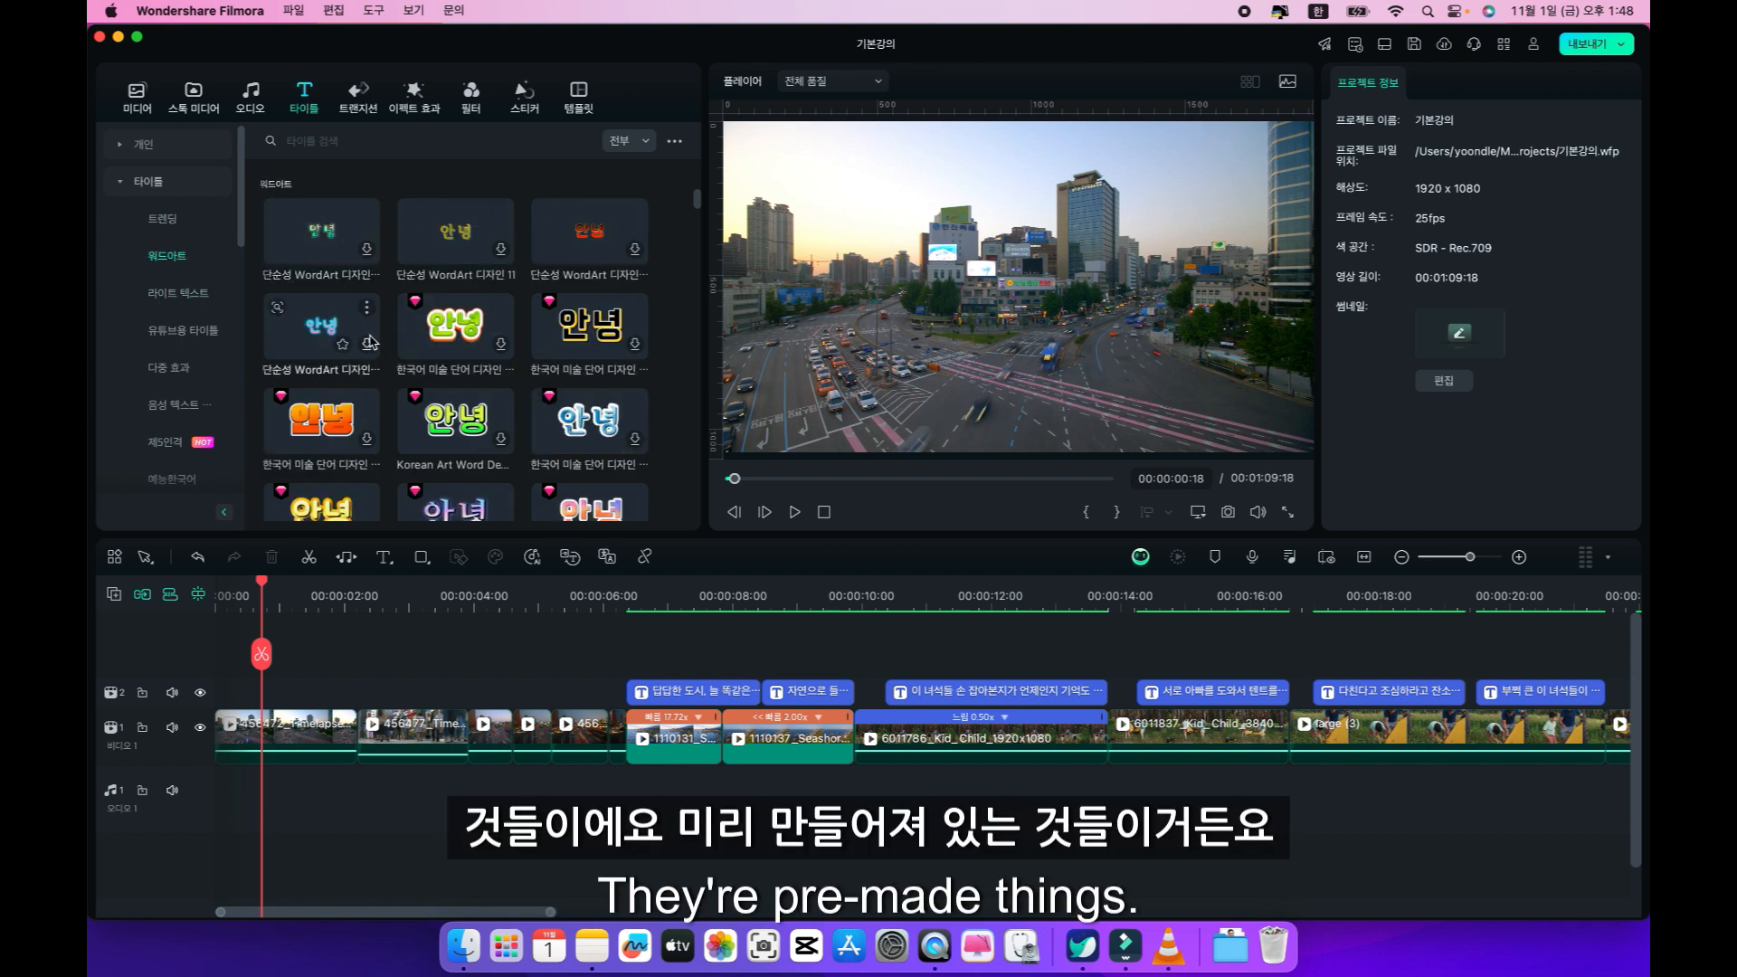
scroll(369, 342, down, 5)
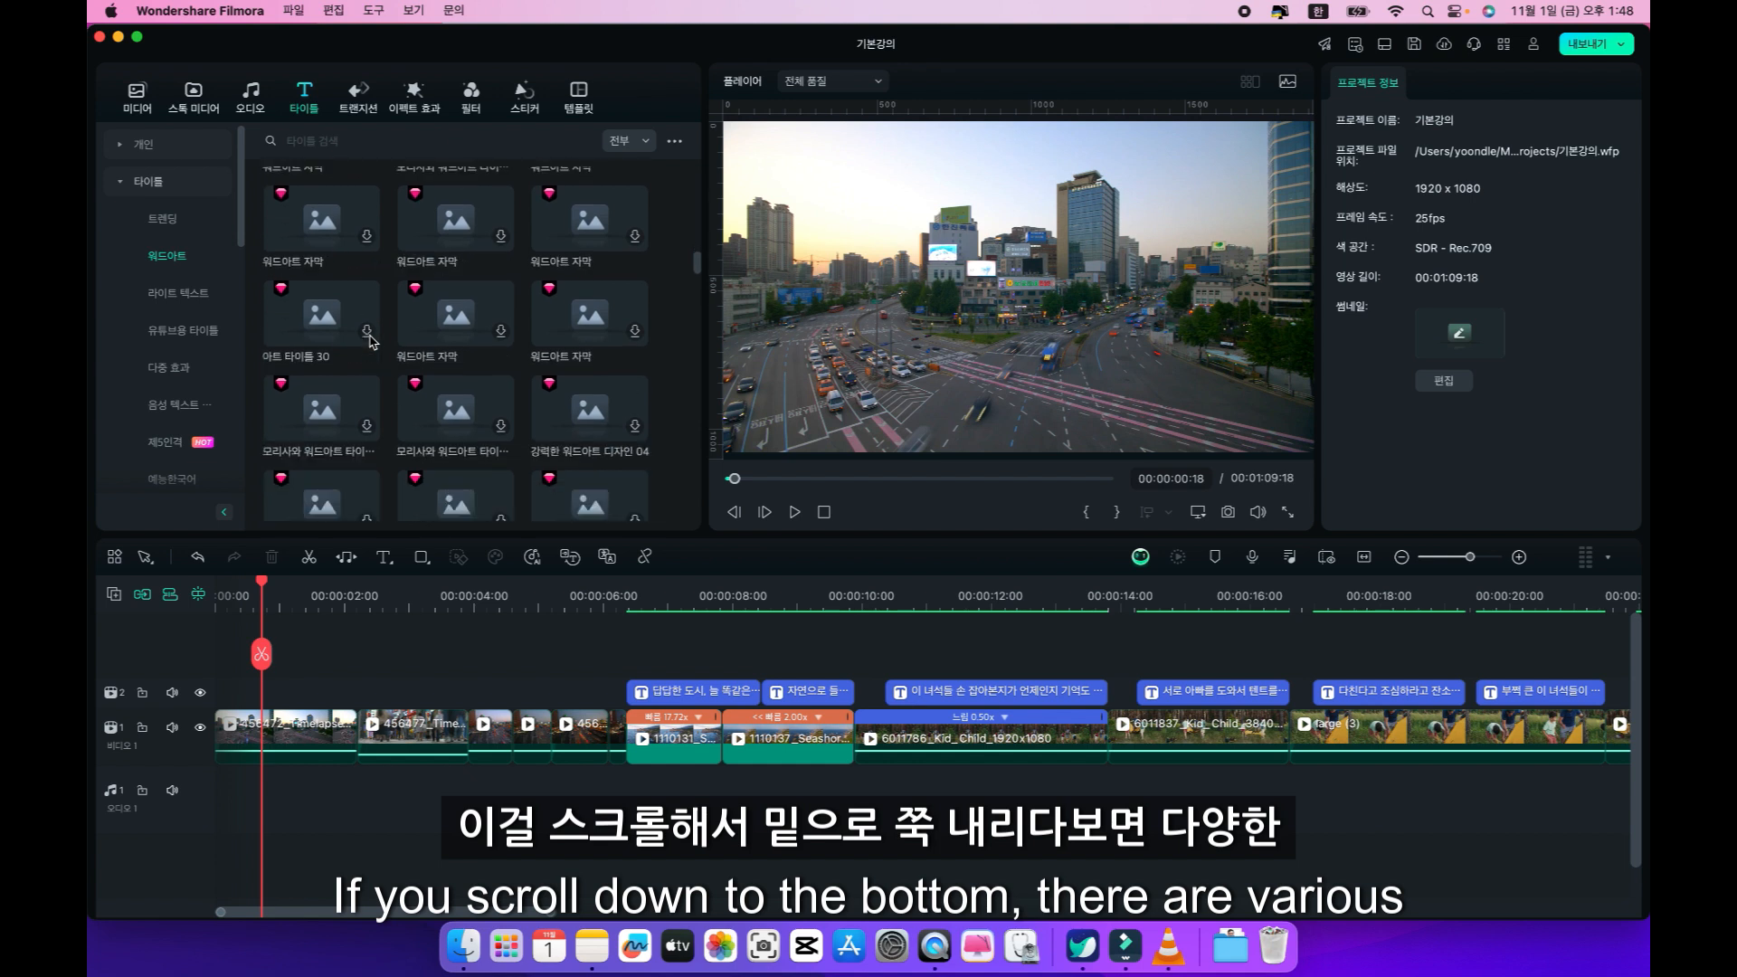
scroll(369, 341, down, 1)
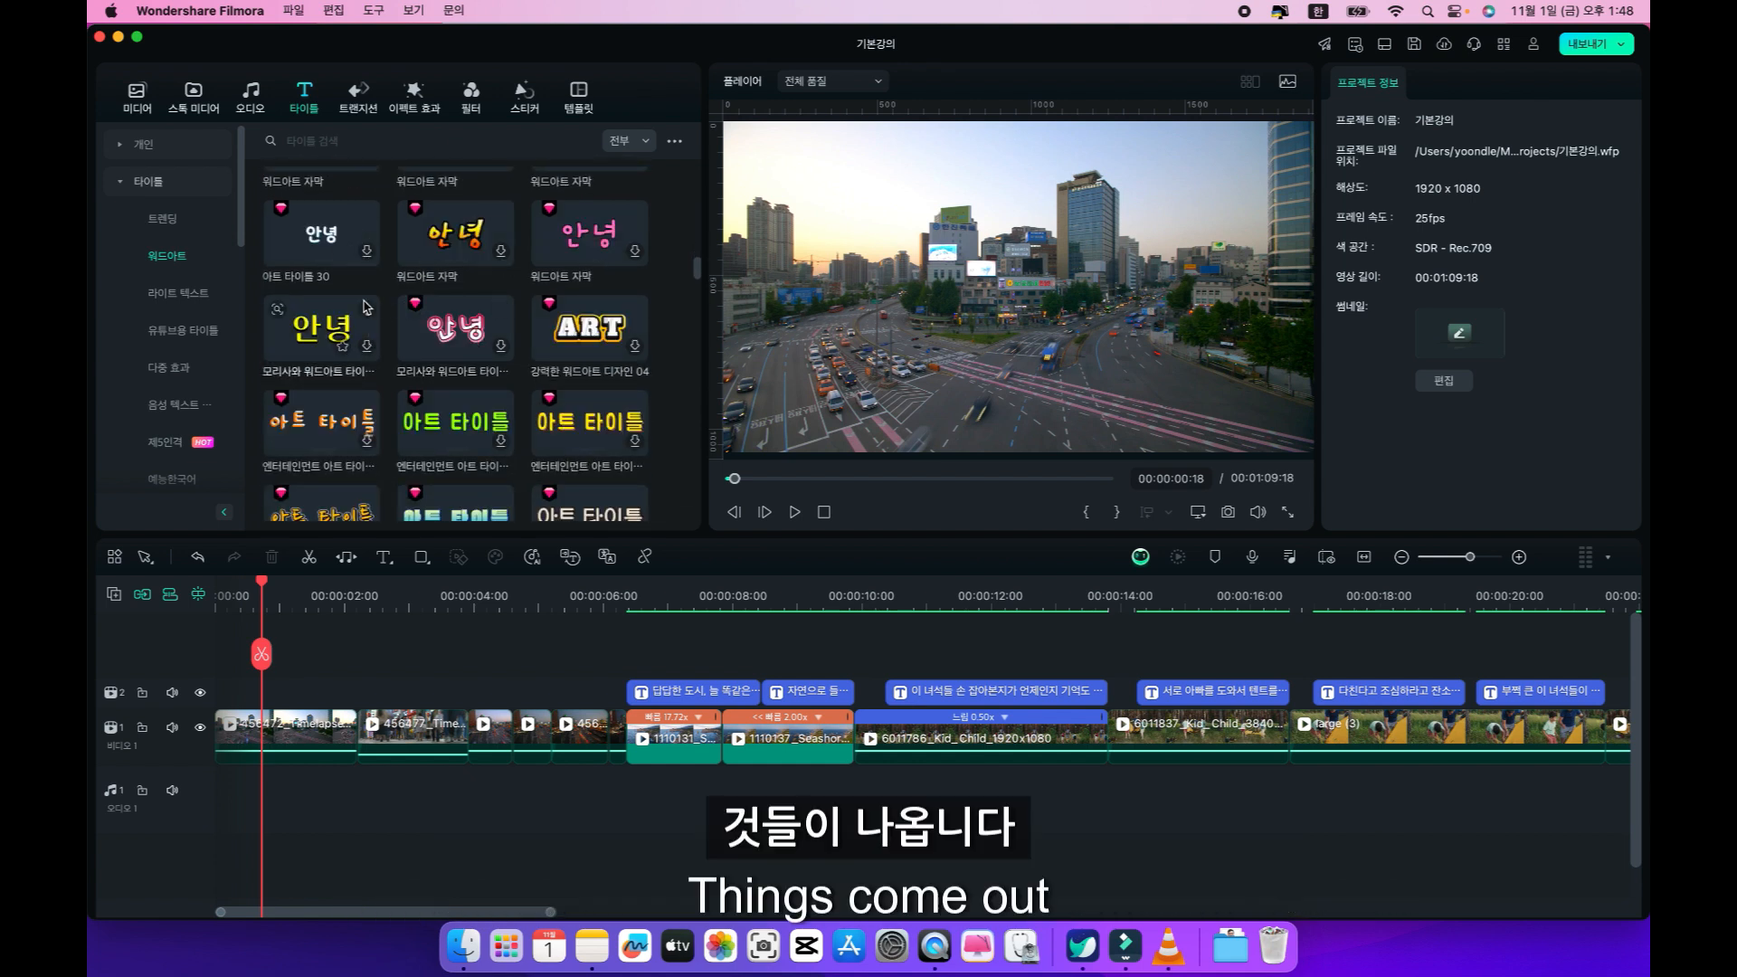
Look through the 오프닝 title categories such as 기념일, and view the AI 자막 options.
click(126, 185)
click(148, 220)
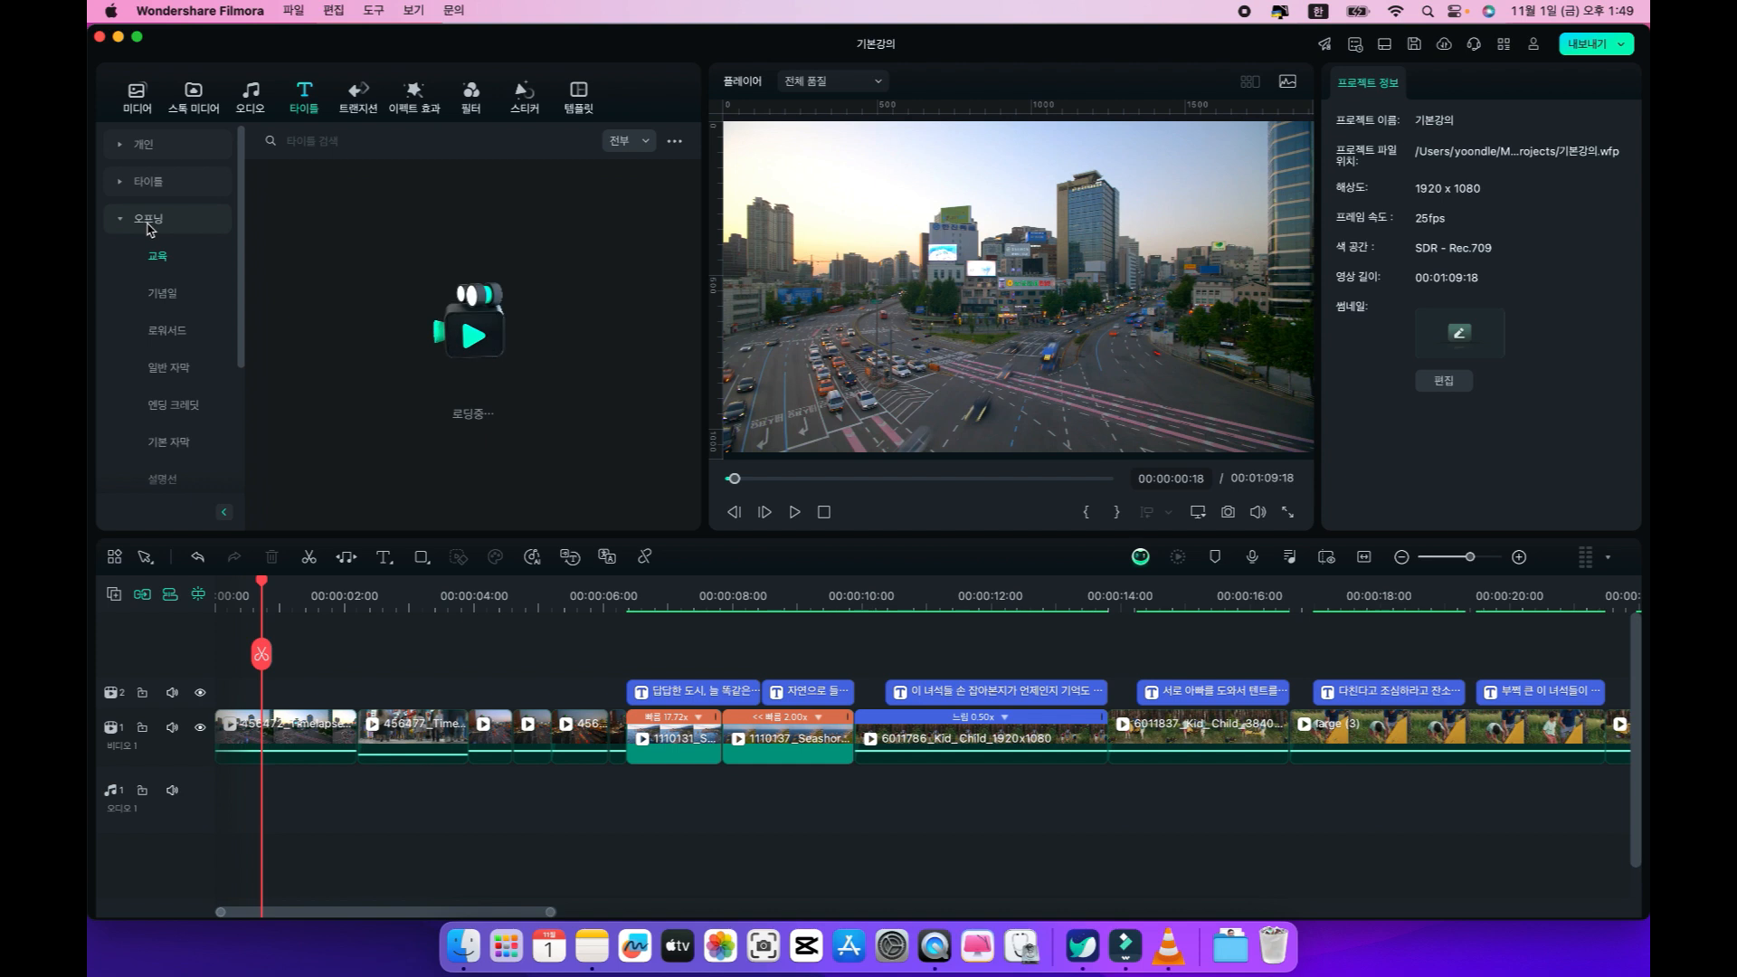
click(163, 293)
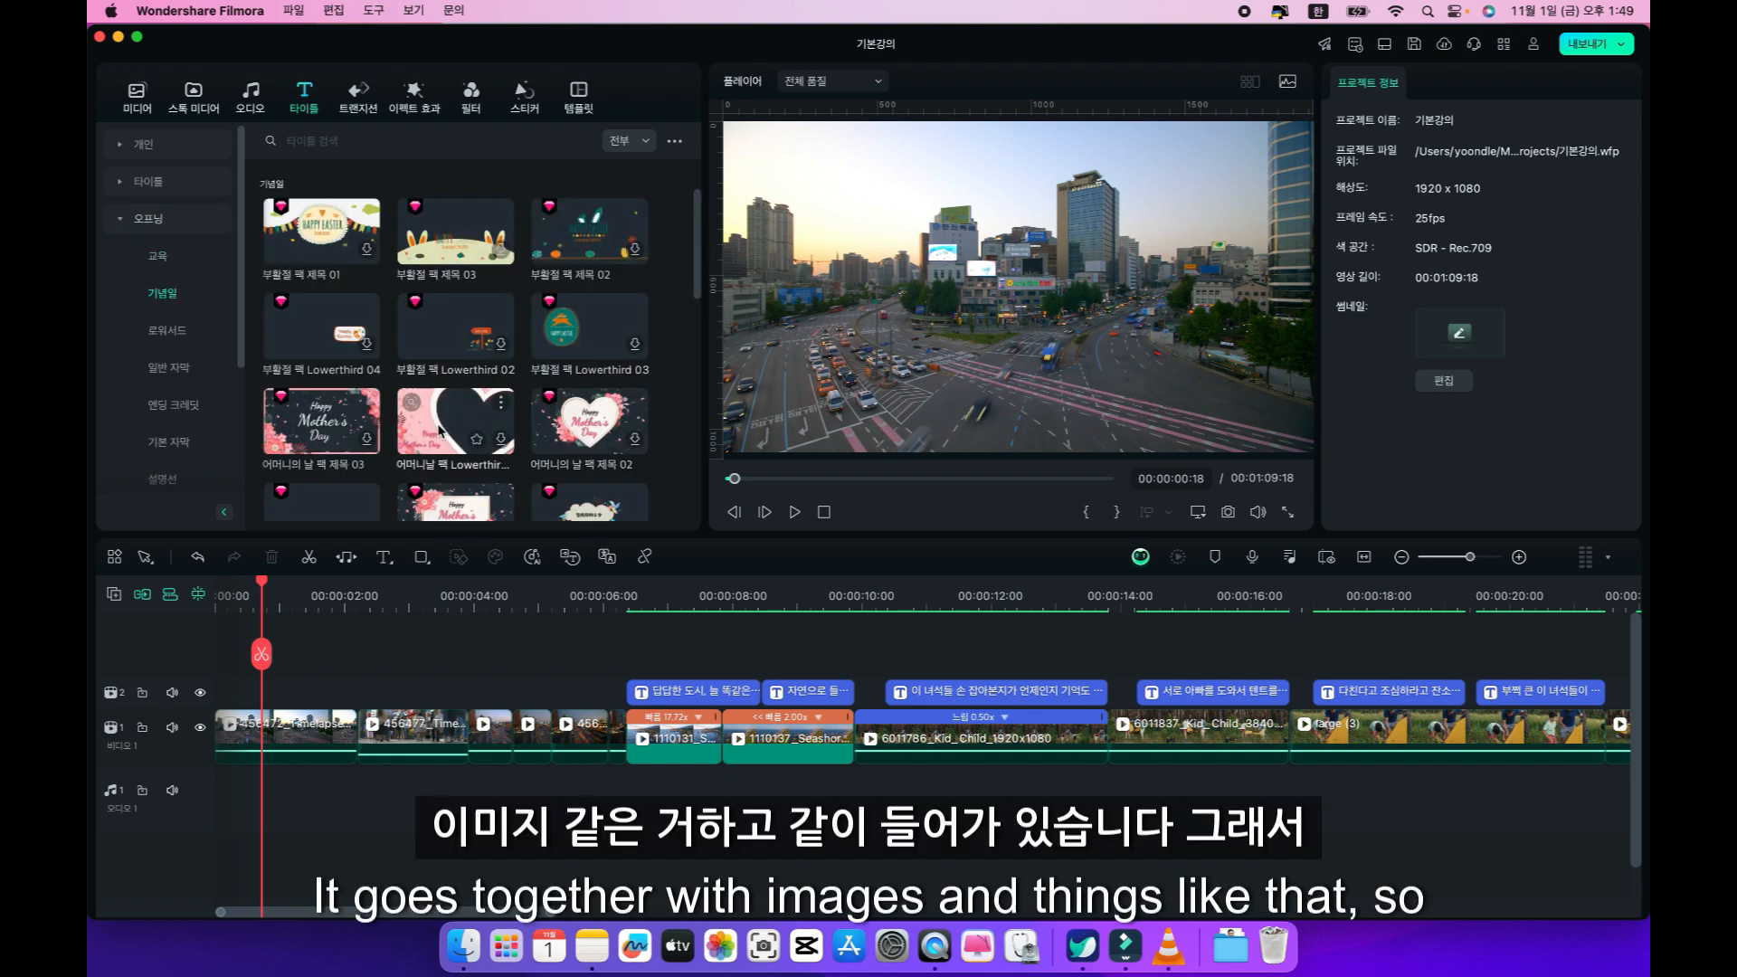
click(171, 333)
click(126, 226)
click(154, 263)
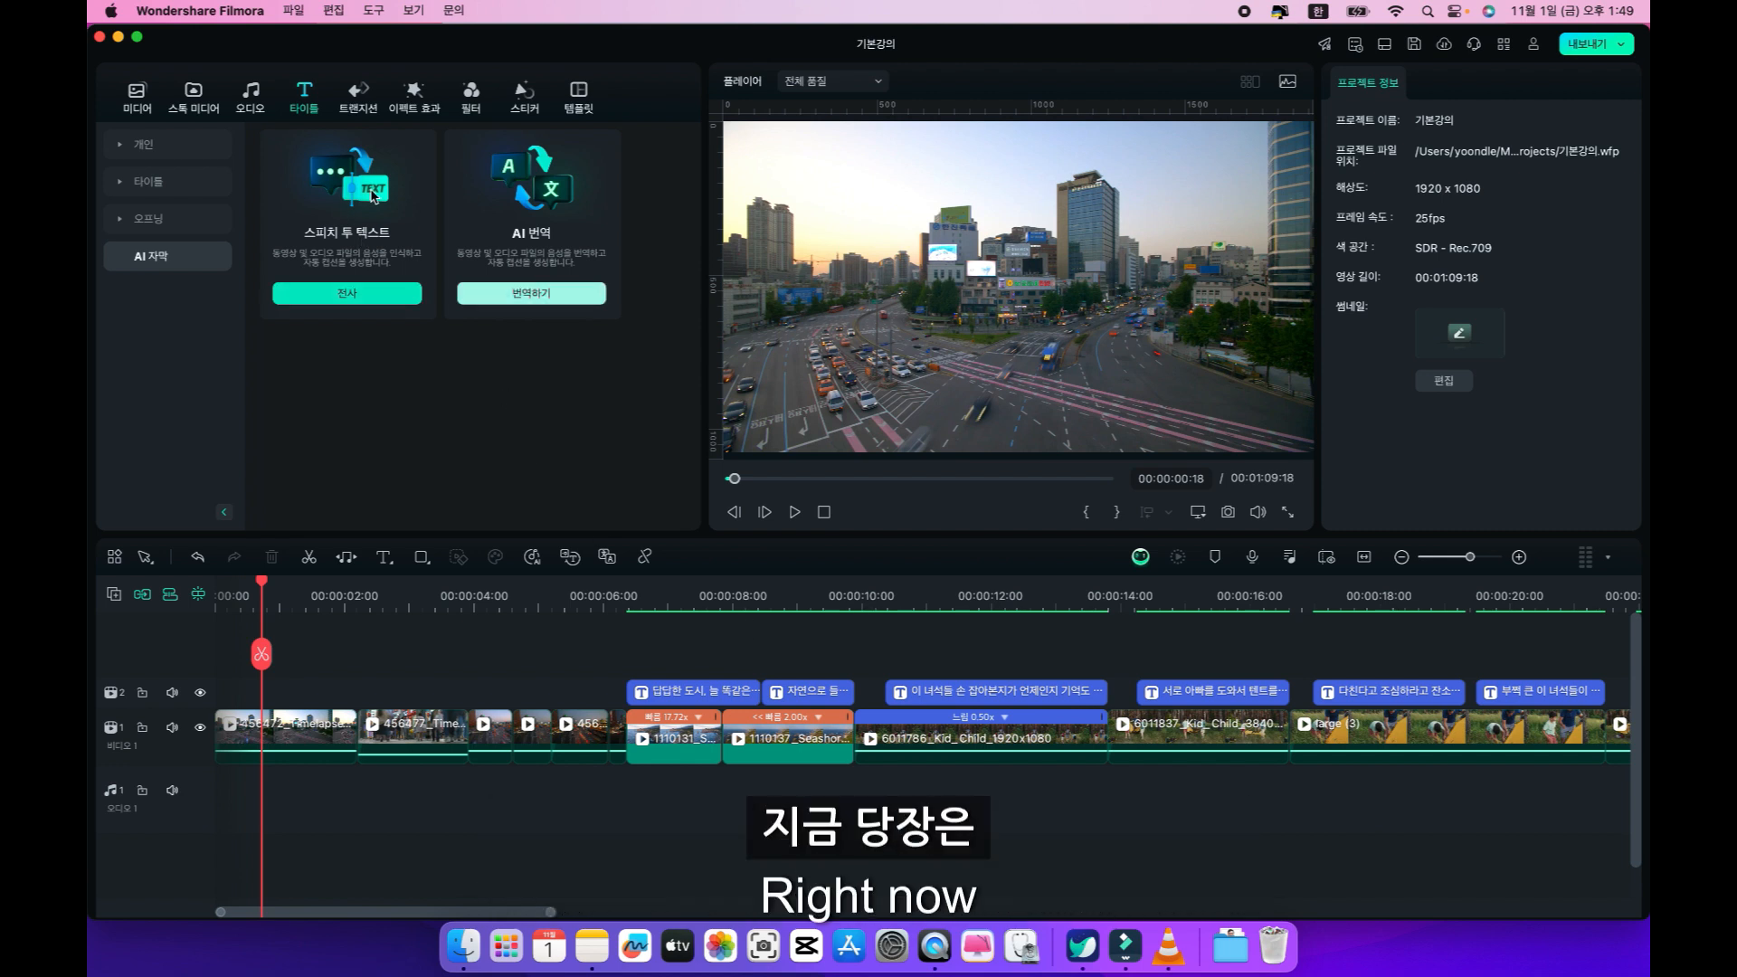
Browse the 타이틀 categories from 트렌딩 and 워드아트 through 유튜브용 타이틀, 다중 효과 and 음성 텍스트 to 예능한국어.
click(150, 181)
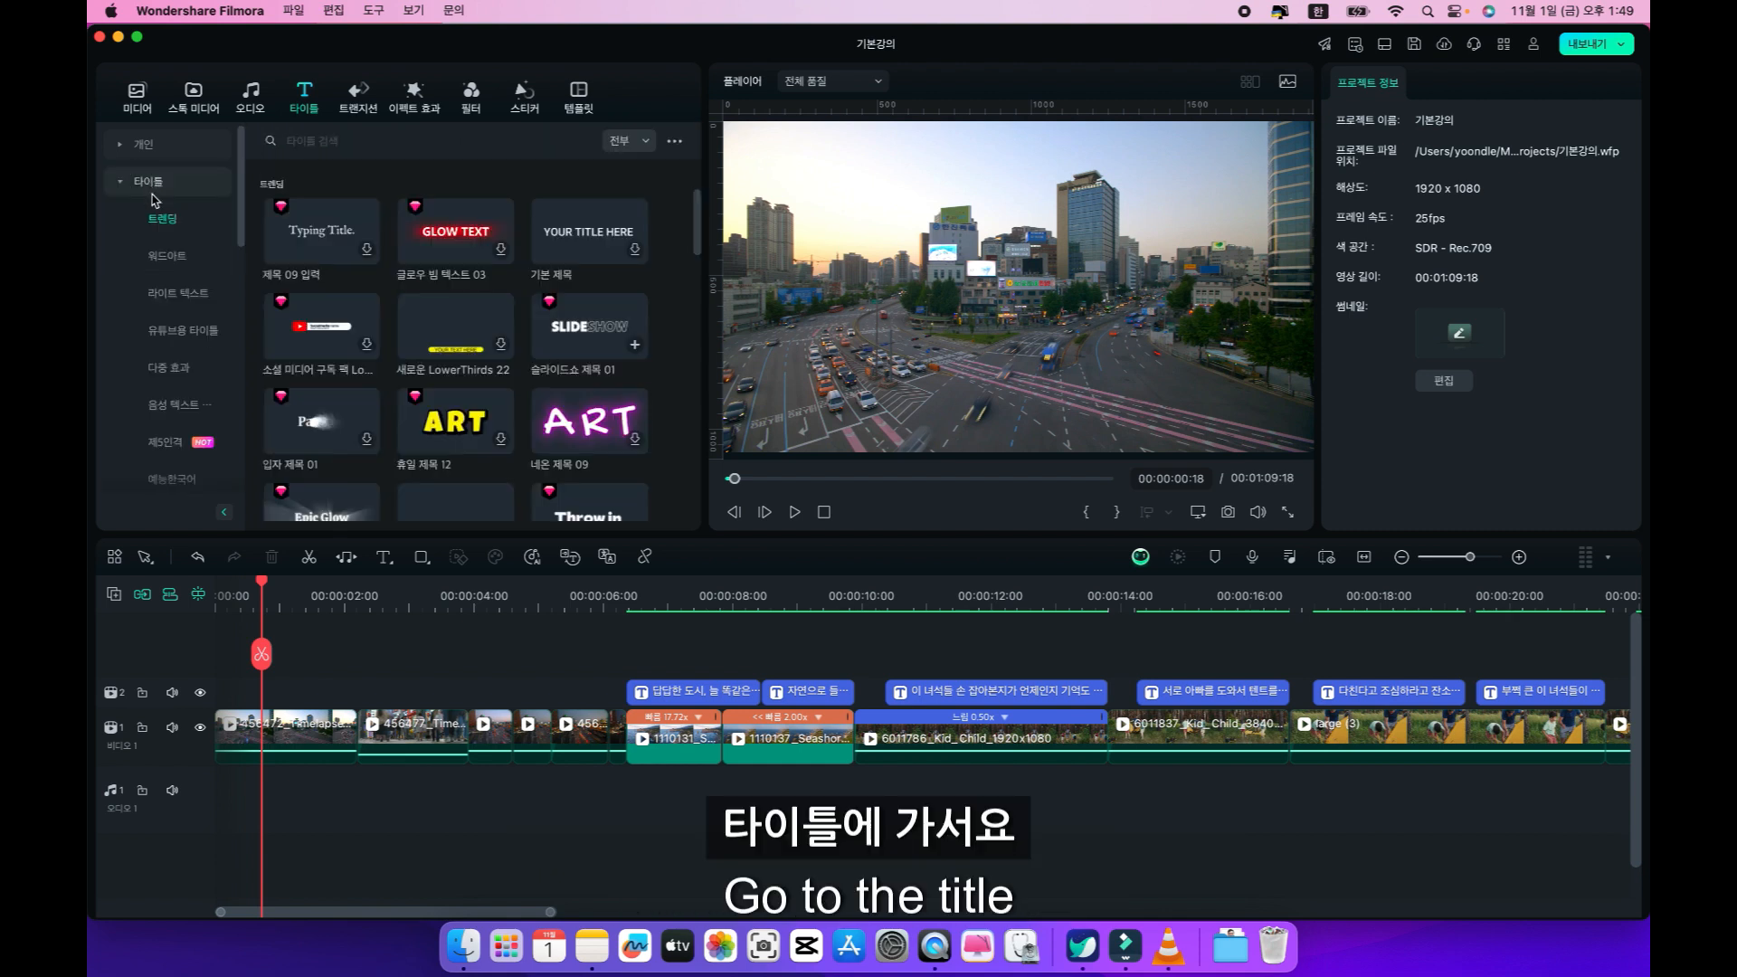
click(164, 259)
click(163, 299)
click(170, 331)
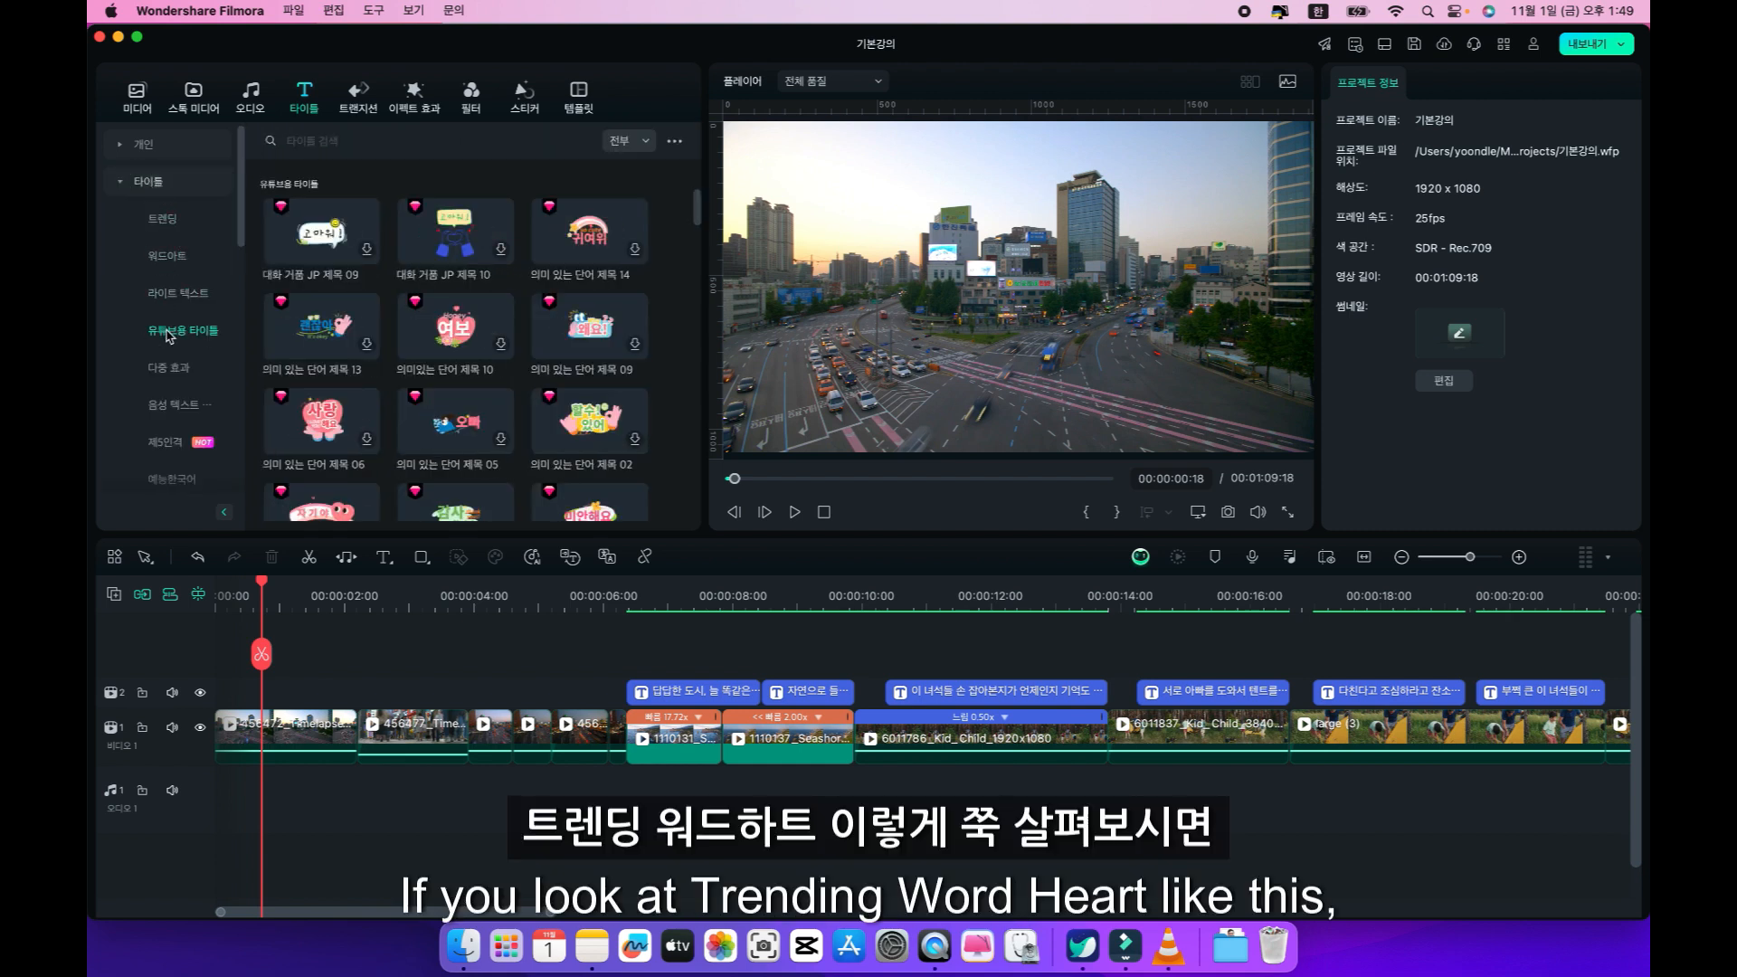
click(167, 371)
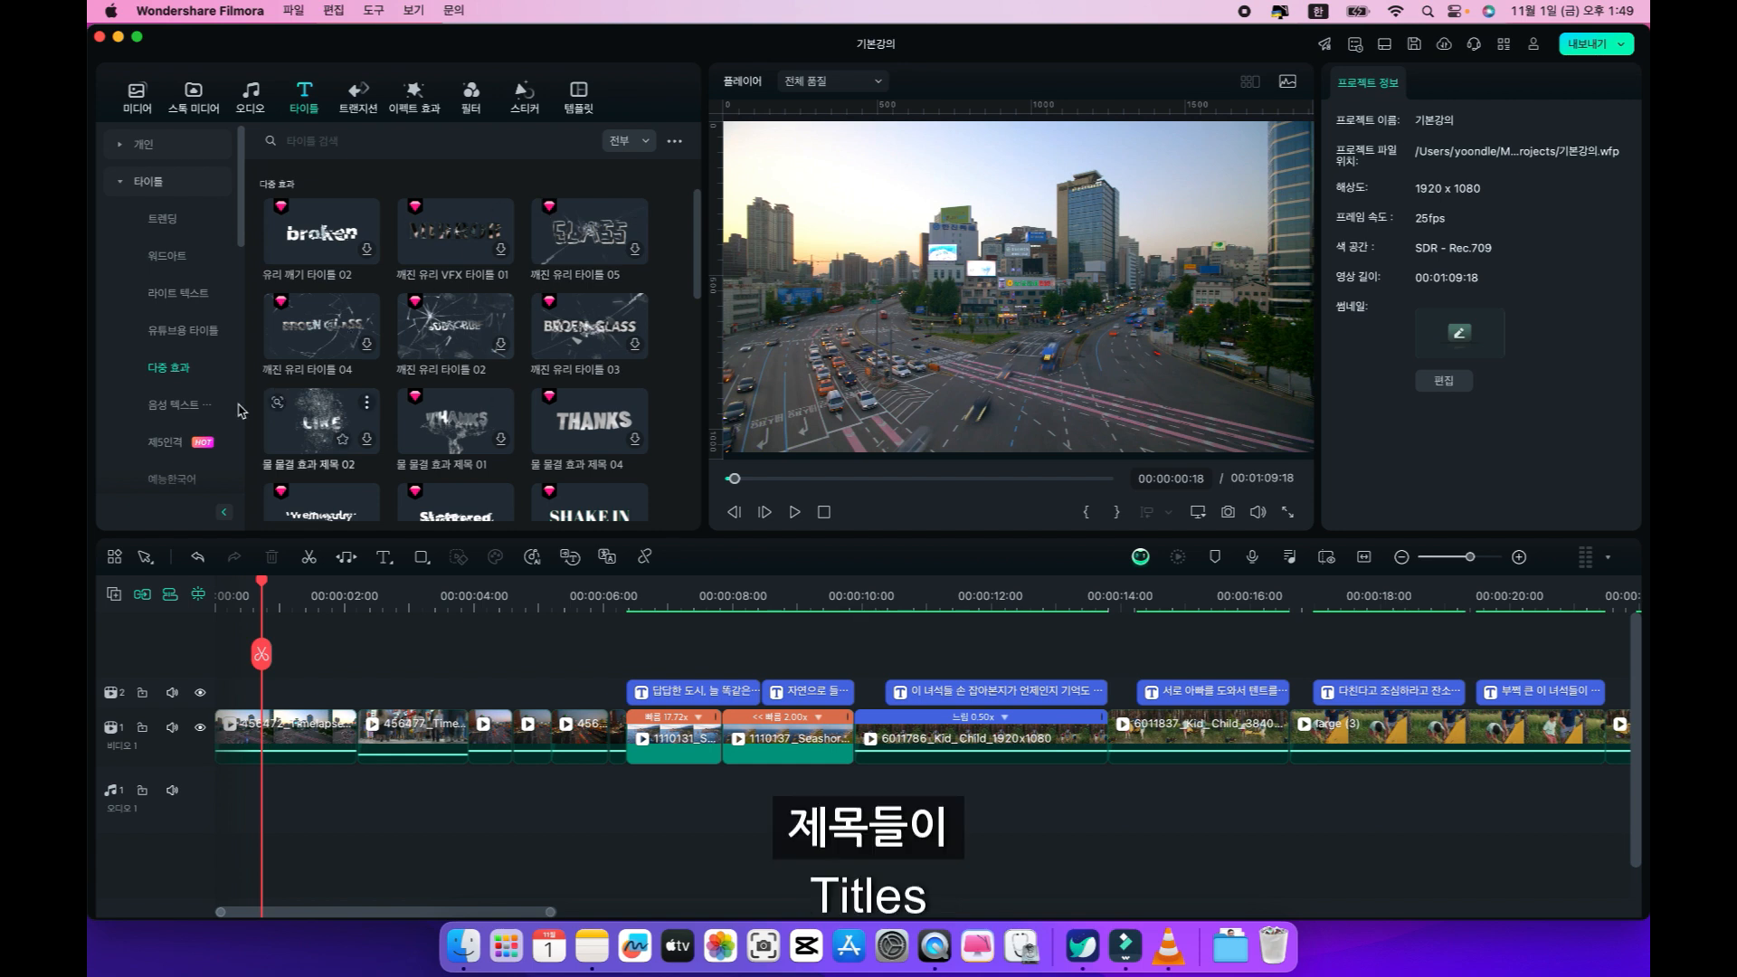
click(167, 404)
scroll(166, 414, down, 4)
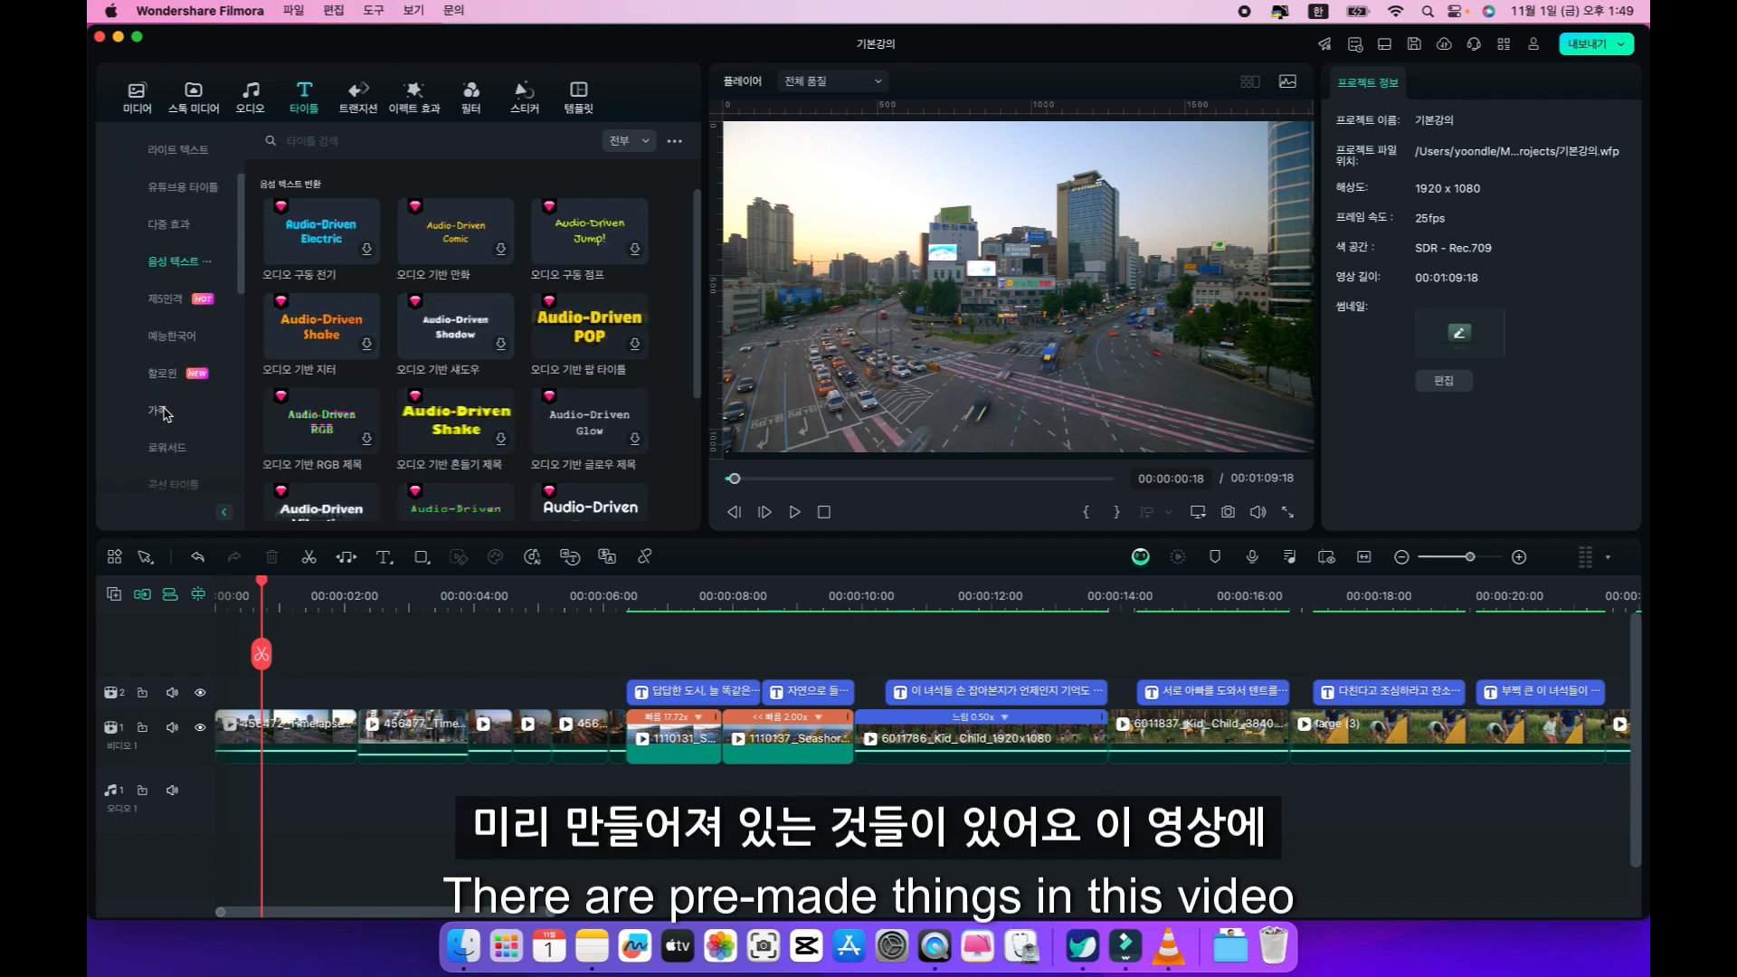
click(168, 340)
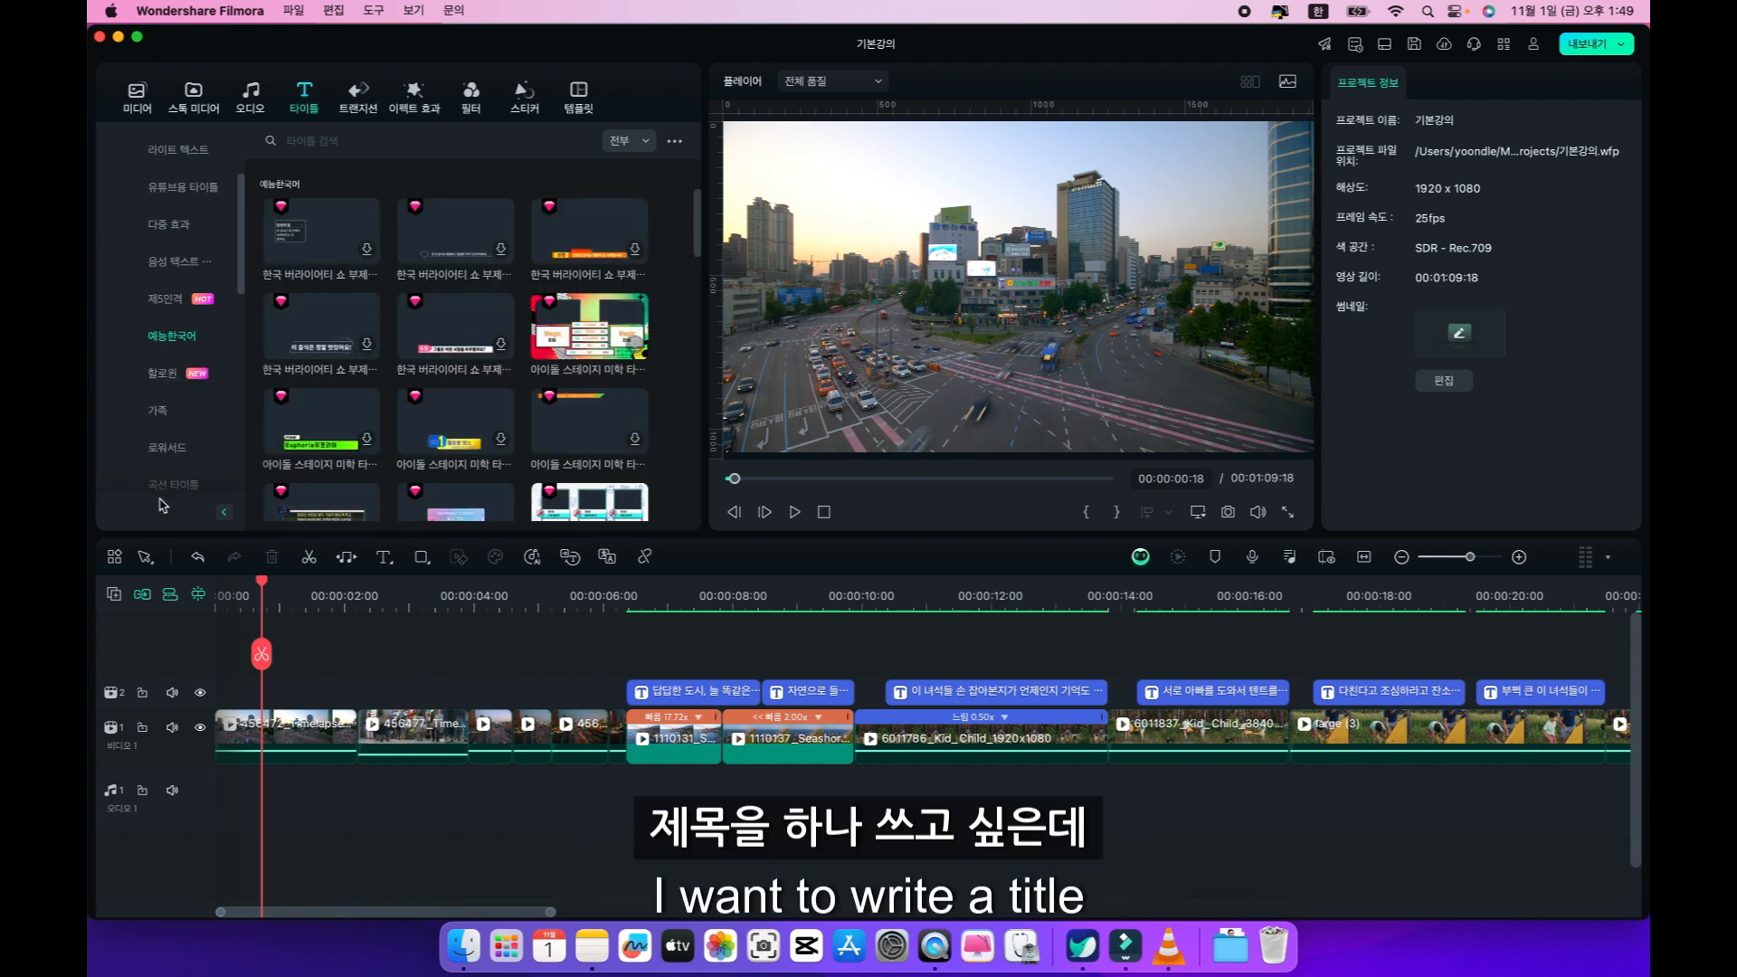
Preview the "Happy Family Month" title and the floral-wreath parents' title from the 가족 category.
click(161, 416)
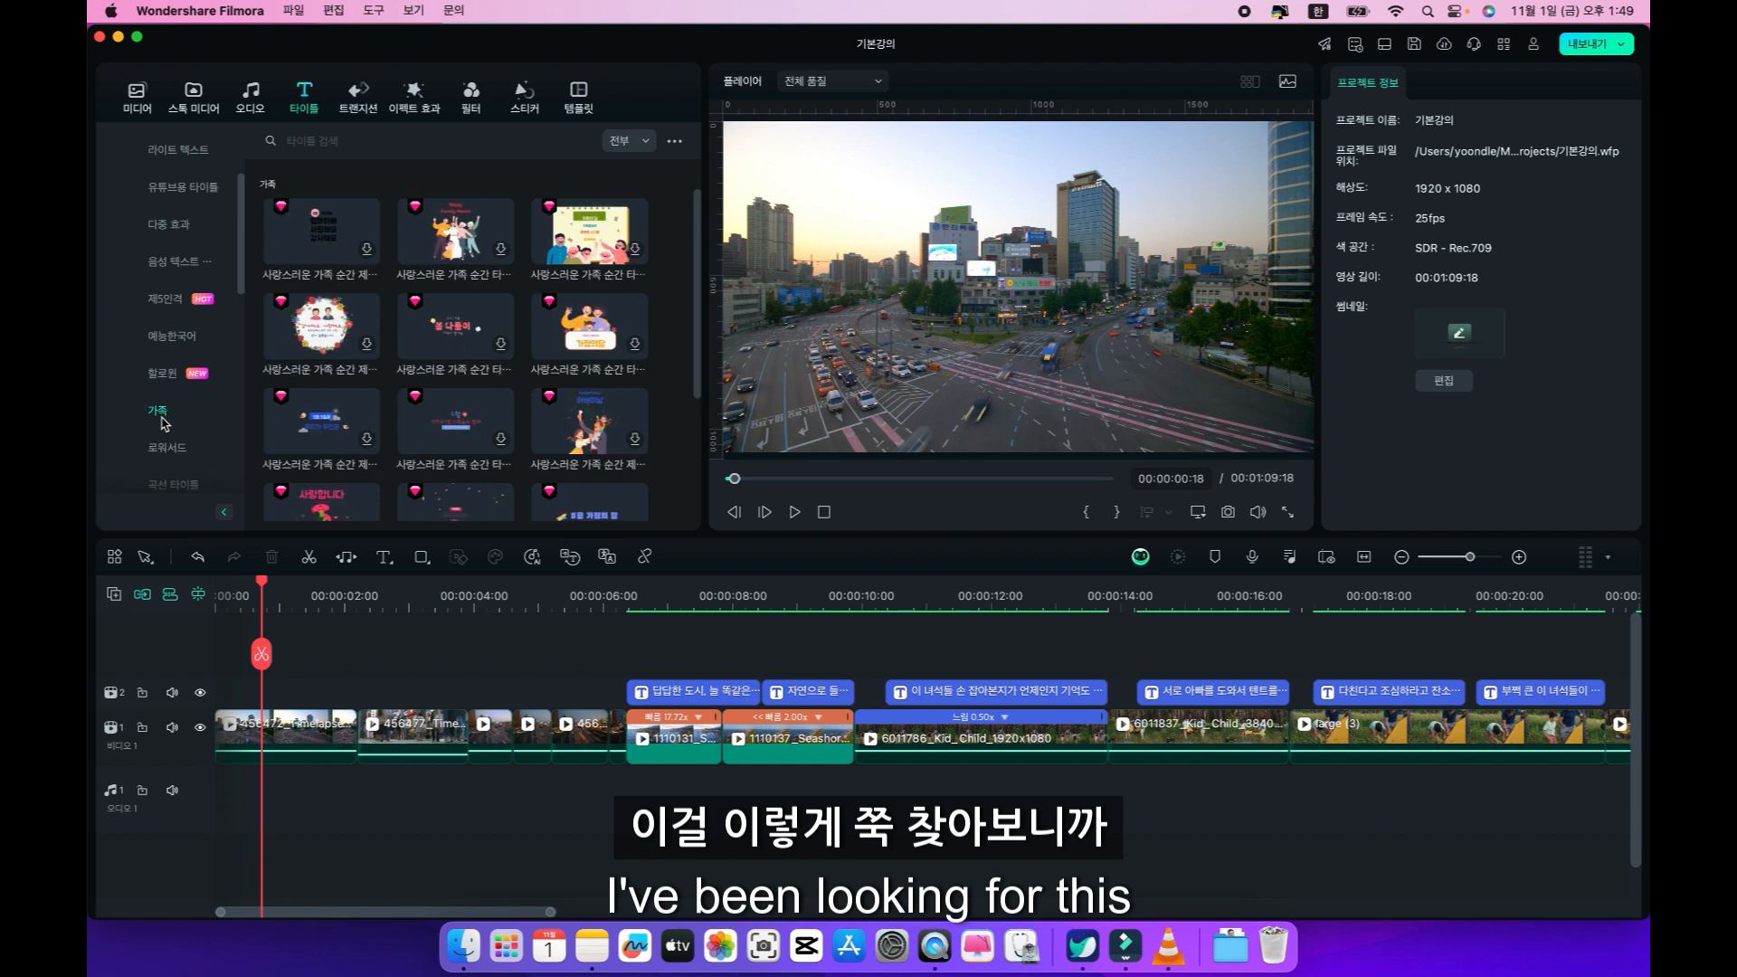
scroll(165, 424, up, 3)
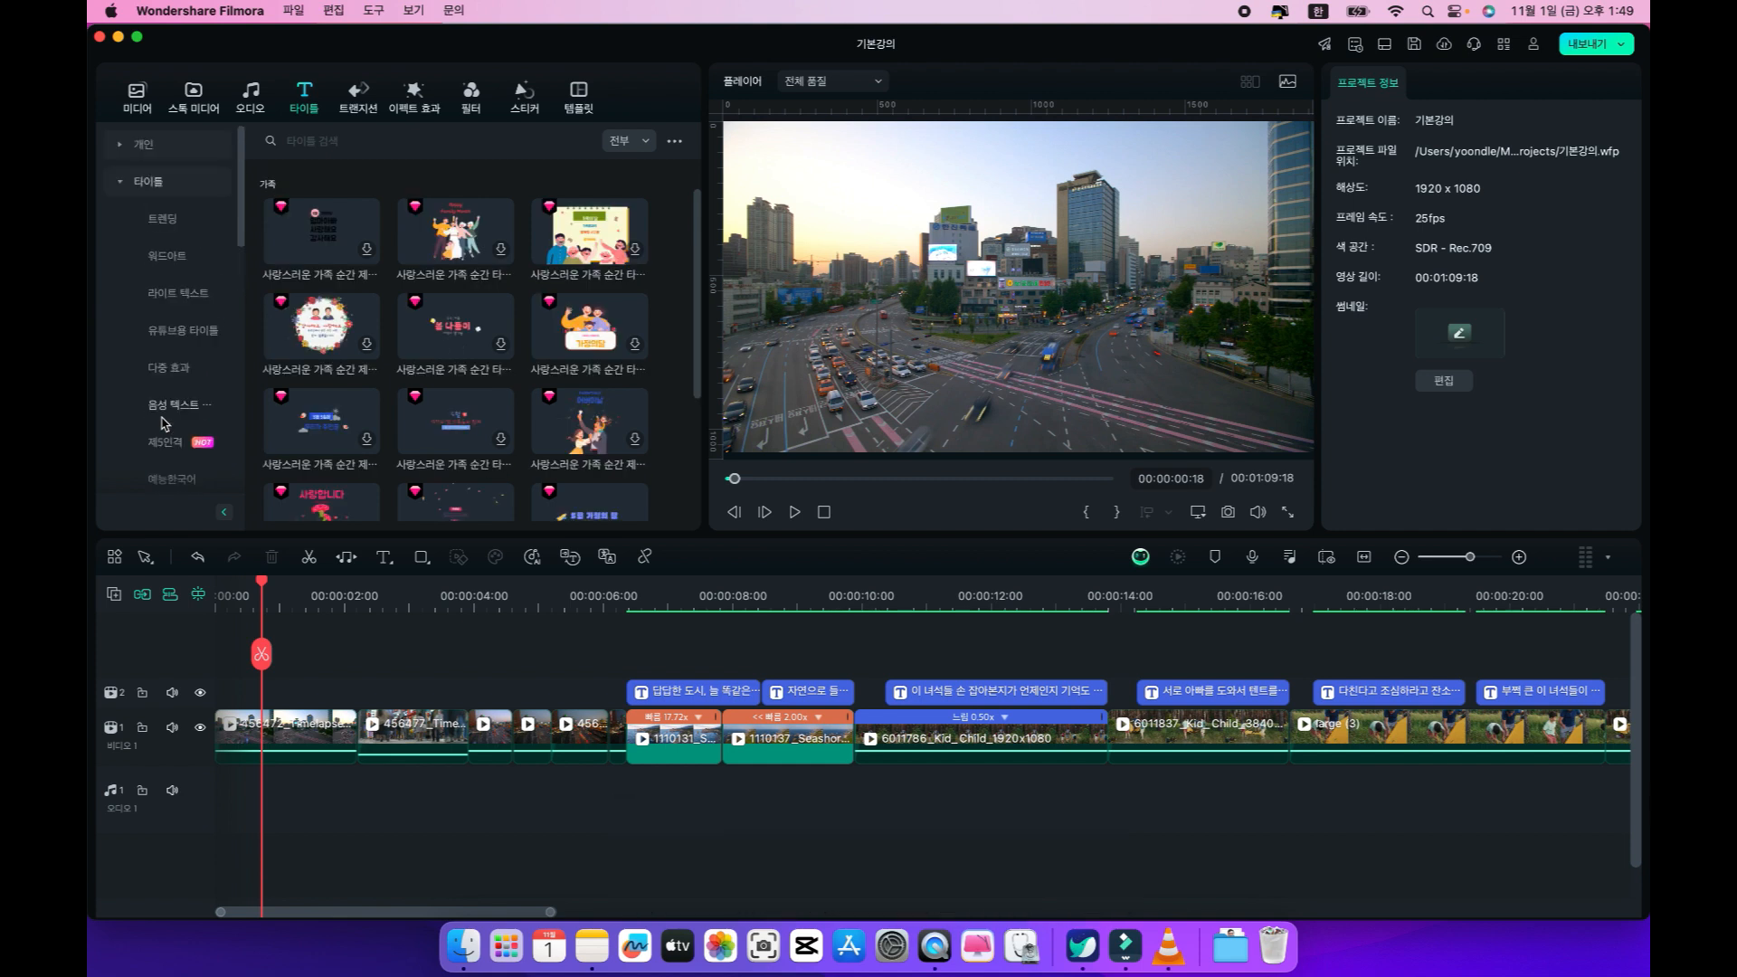
click(455, 242)
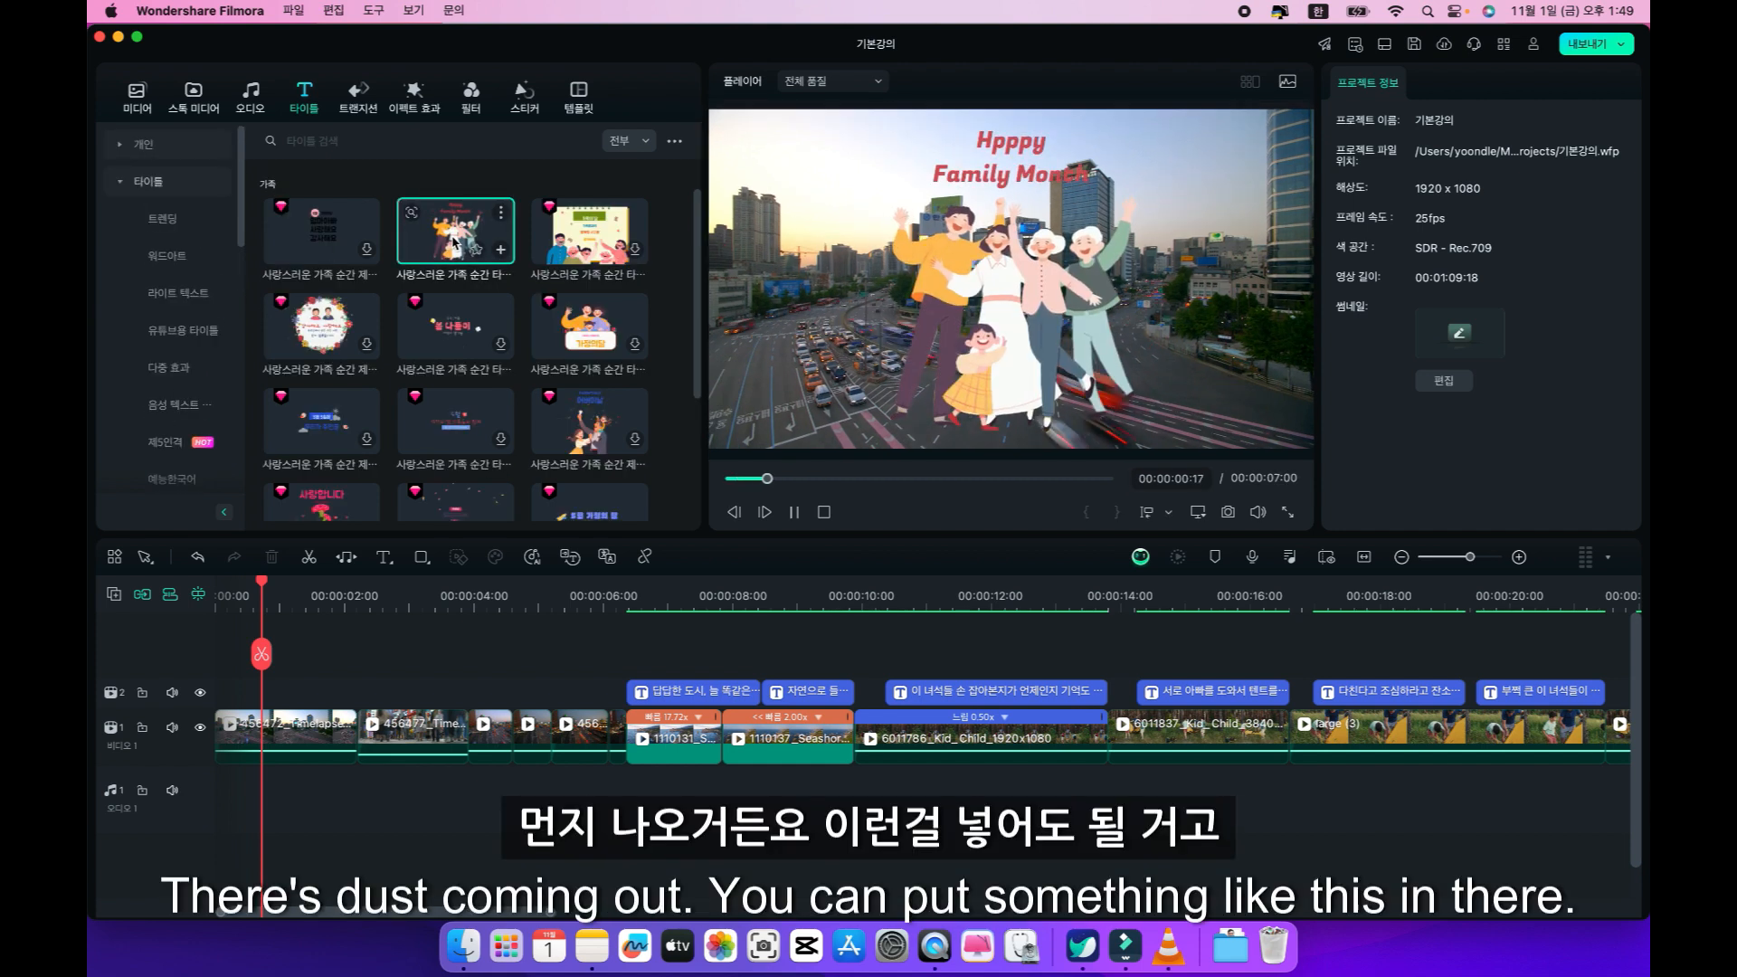
click(335, 323)
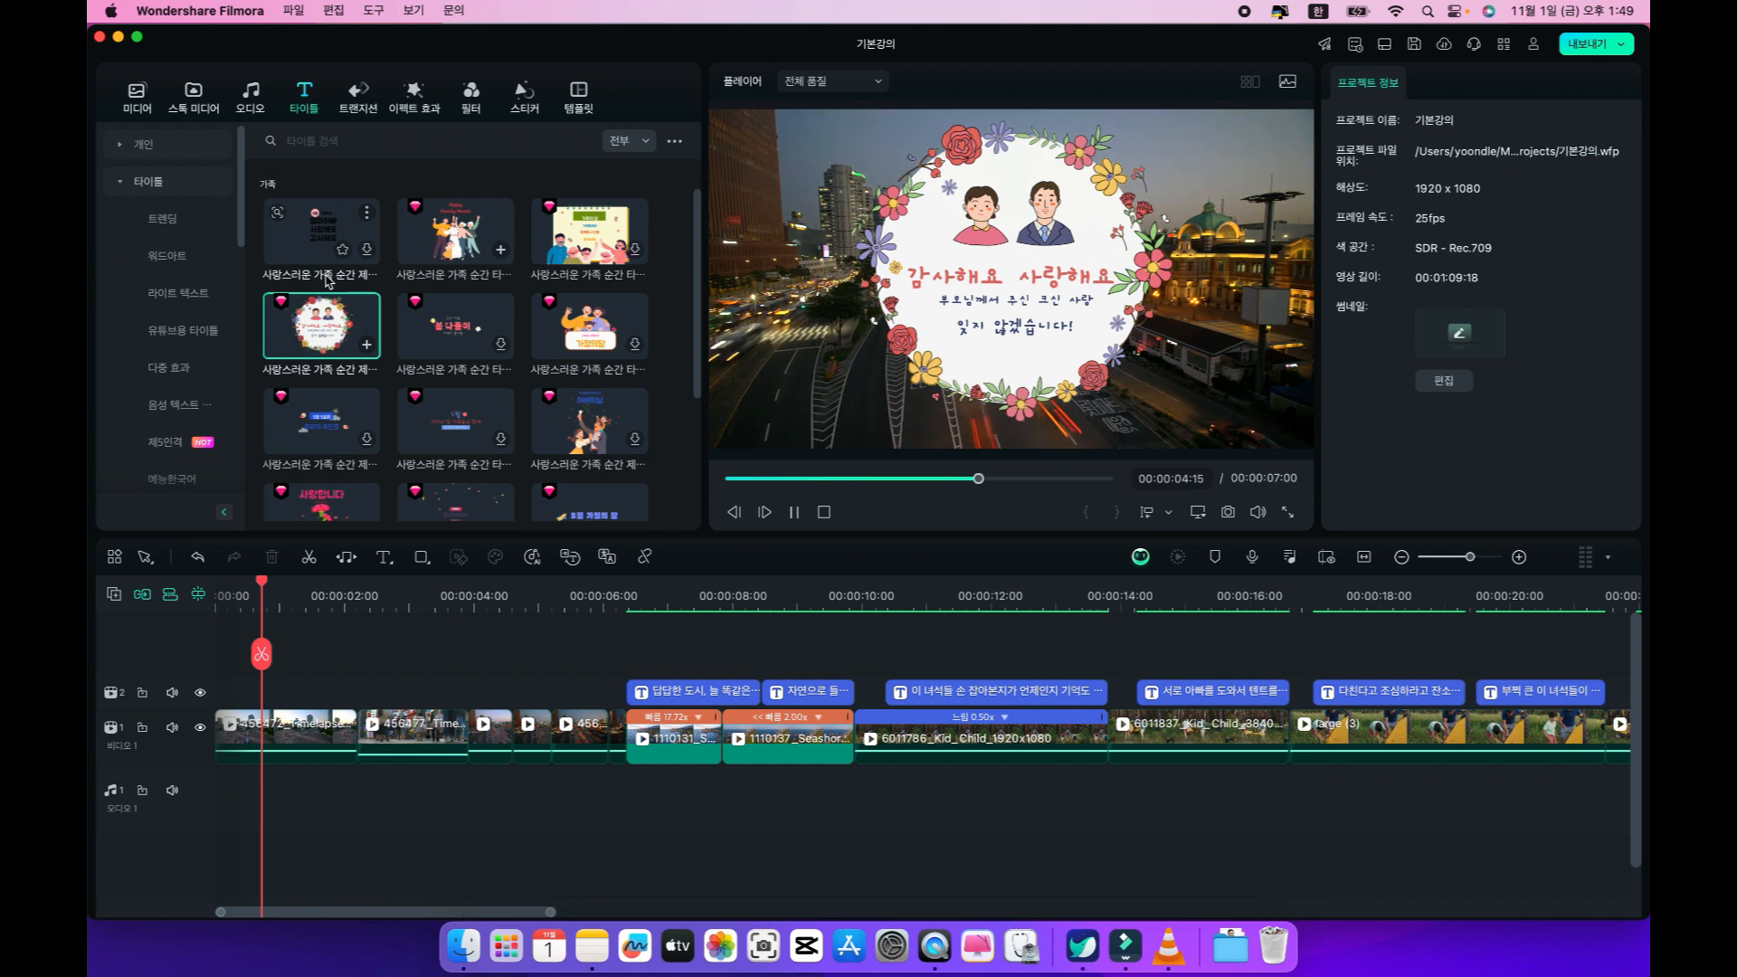
Examine the 트렌딩 title templates for a design that suits the video's opening.
scroll(330, 298, down, 10)
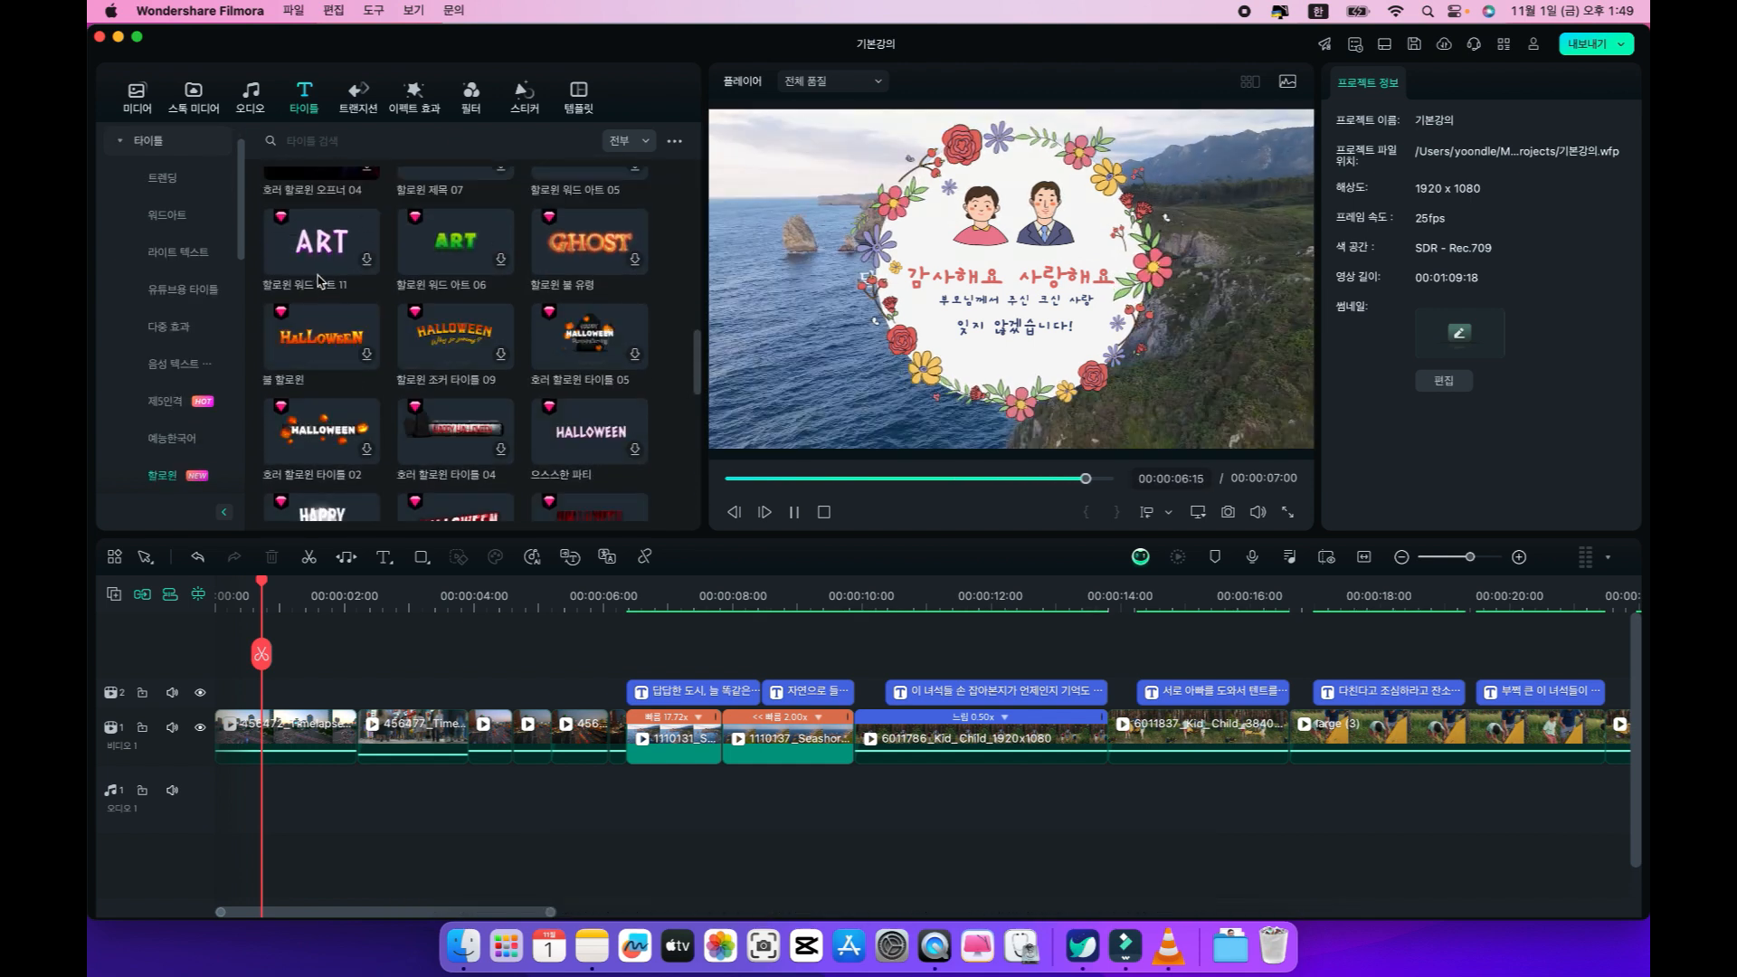
scroll(339, 307, up, 5)
click(174, 184)
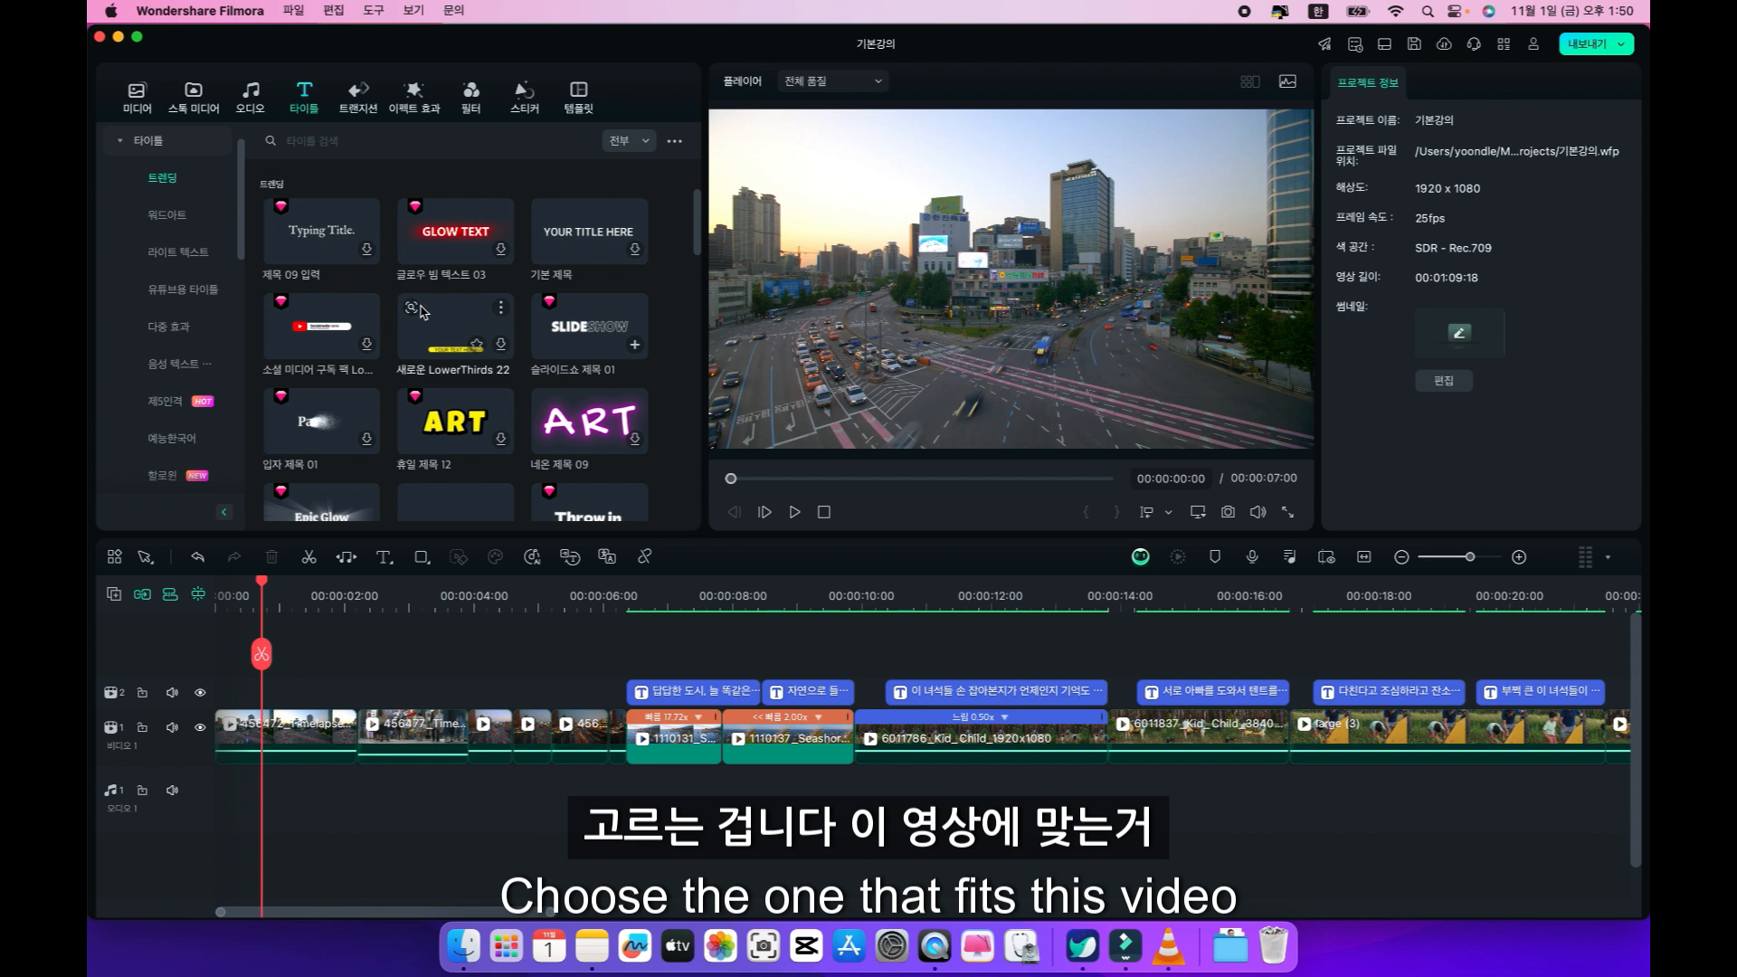
mouse_move(331, 237)
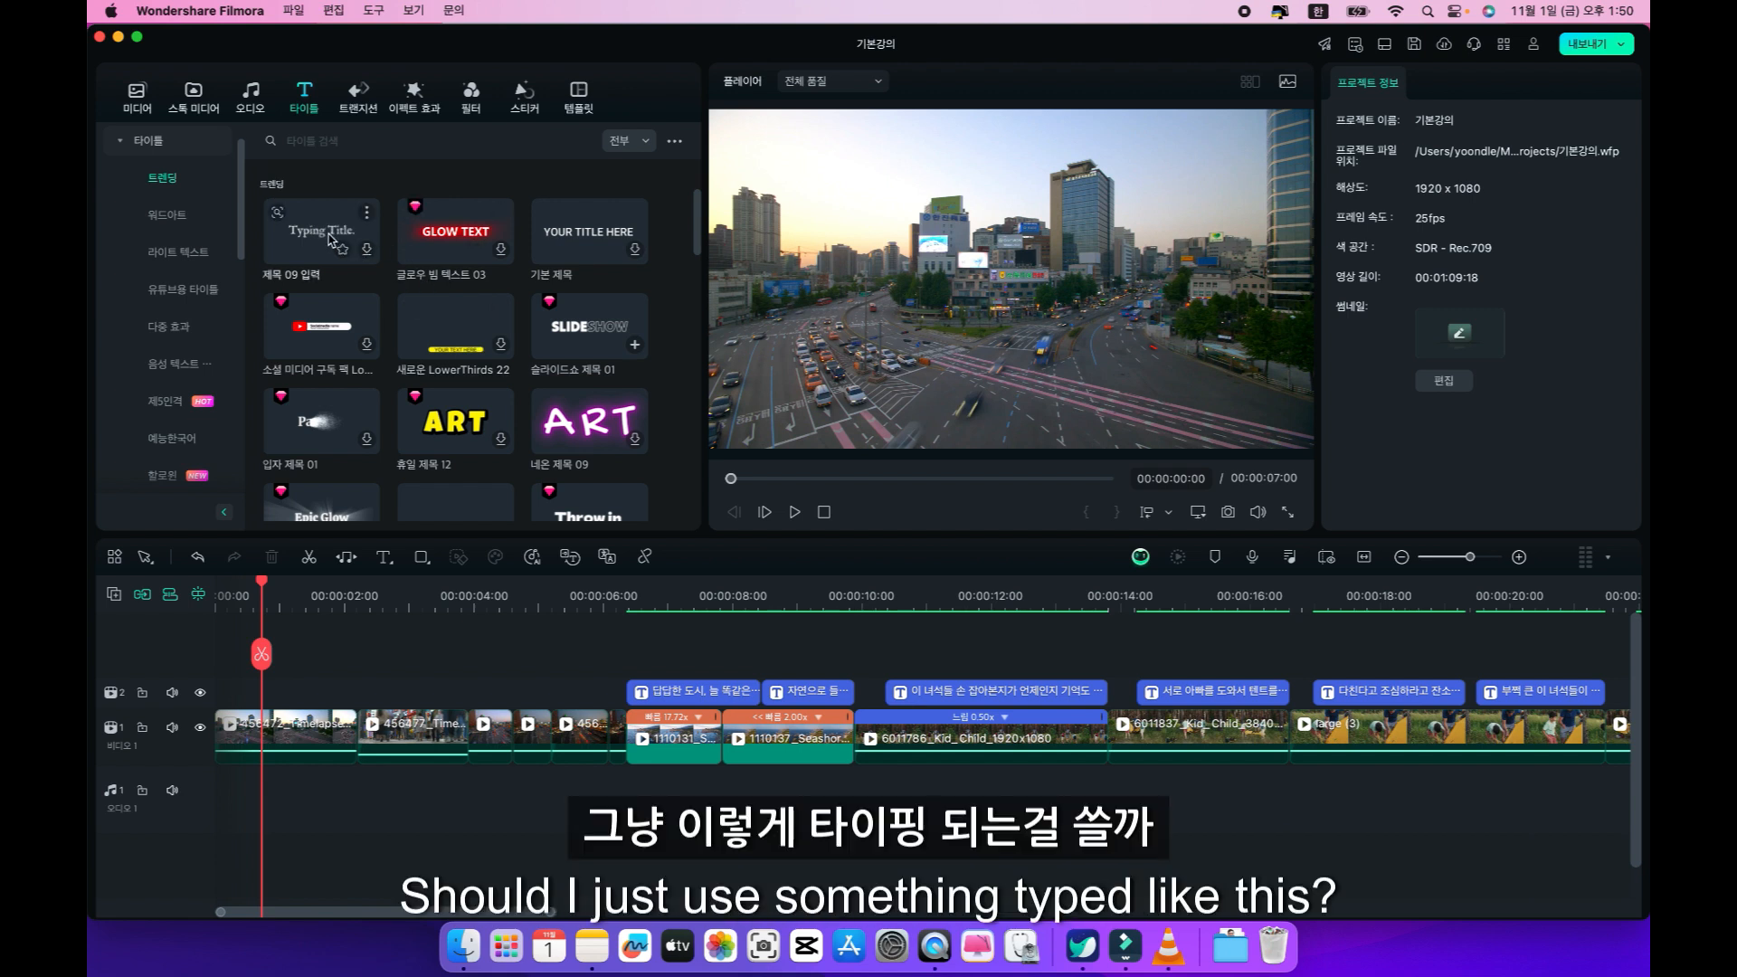
mouse_move(564, 213)
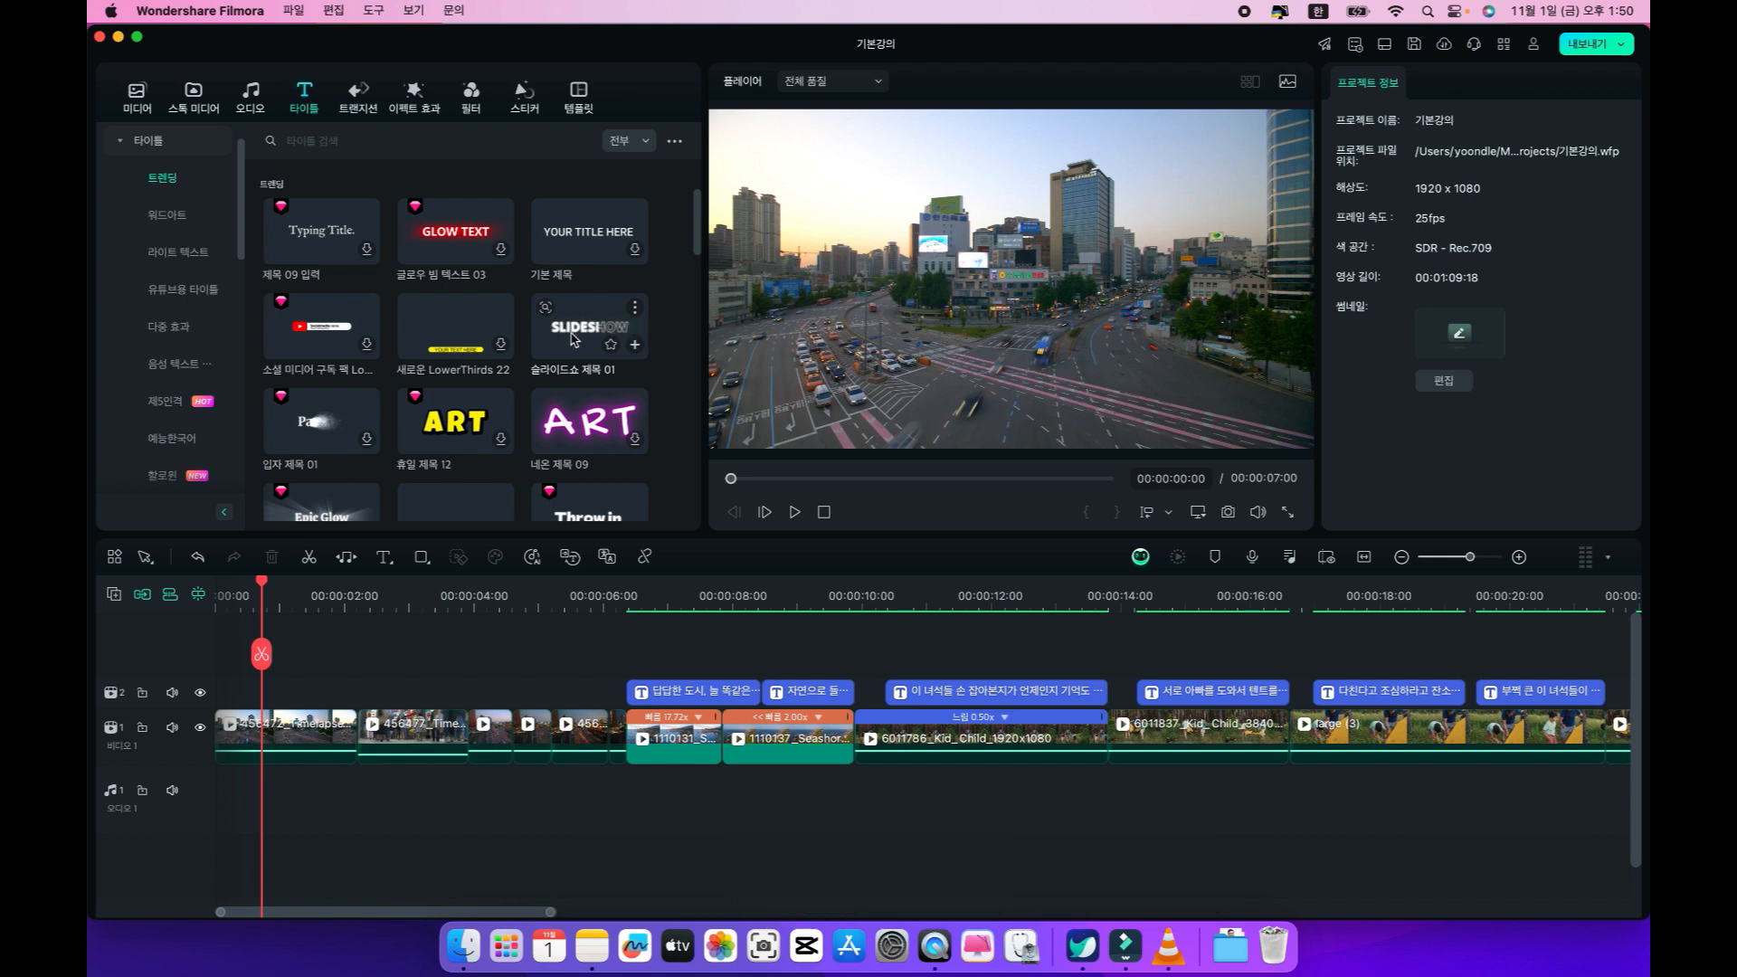
scroll(427, 384, down, 2)
scroll(427, 383, down, 1)
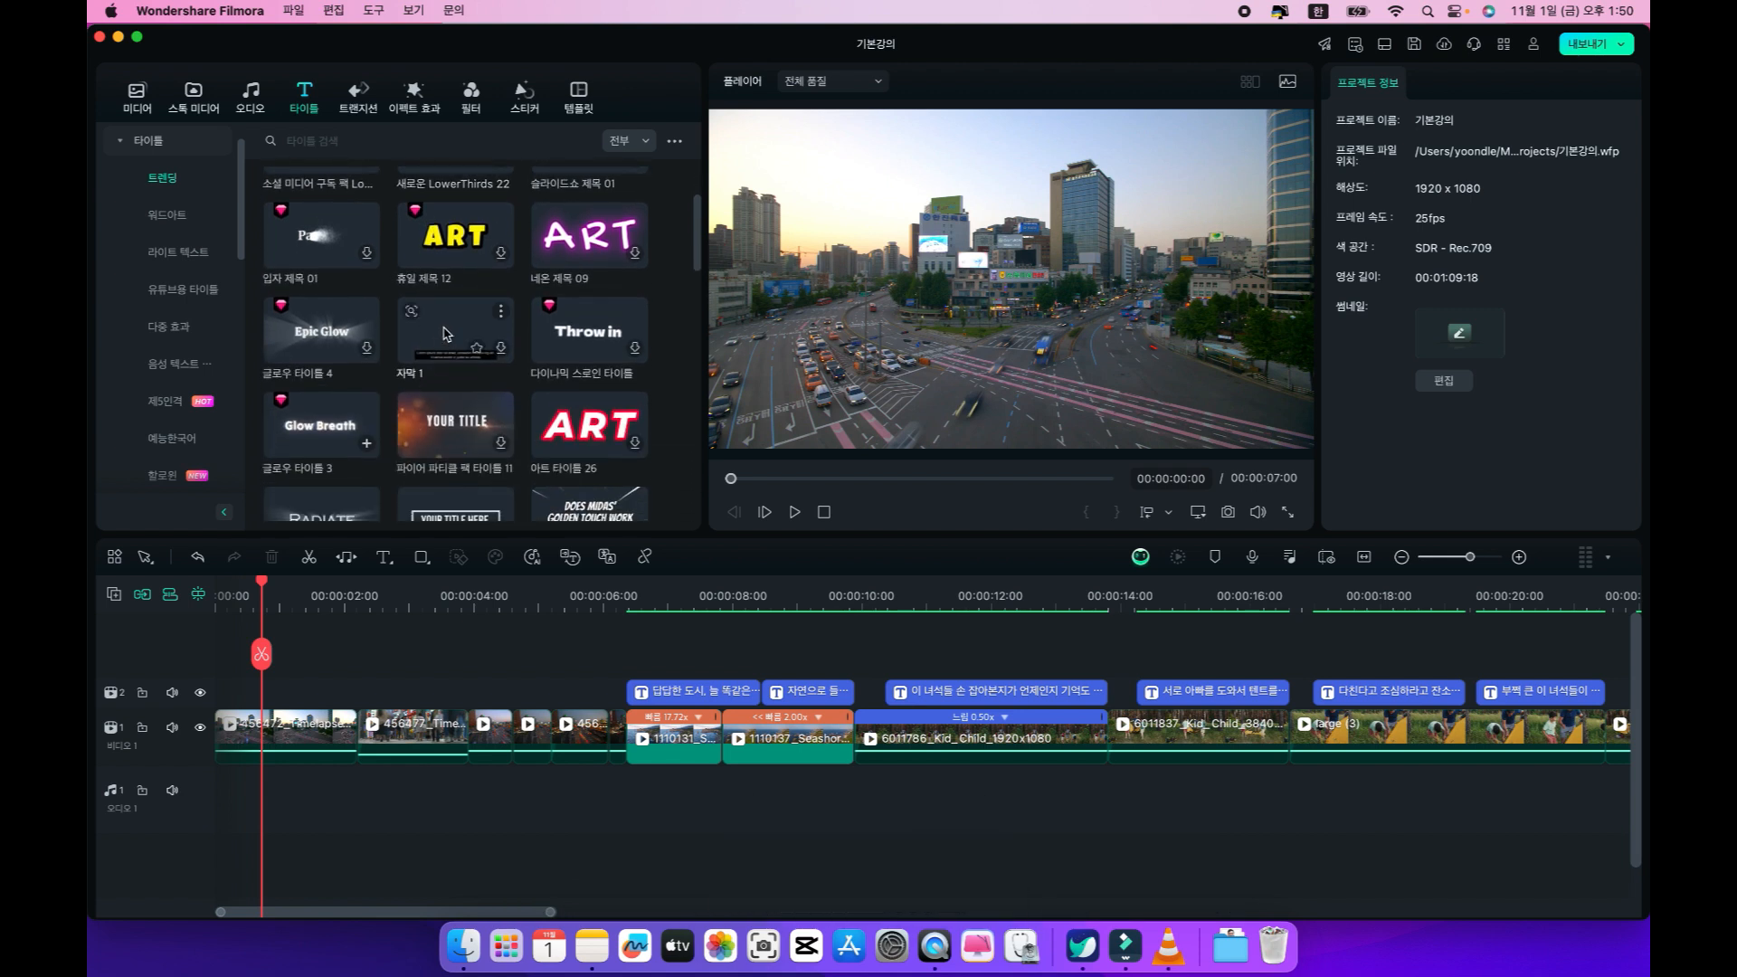
scroll(353, 422, down, 2)
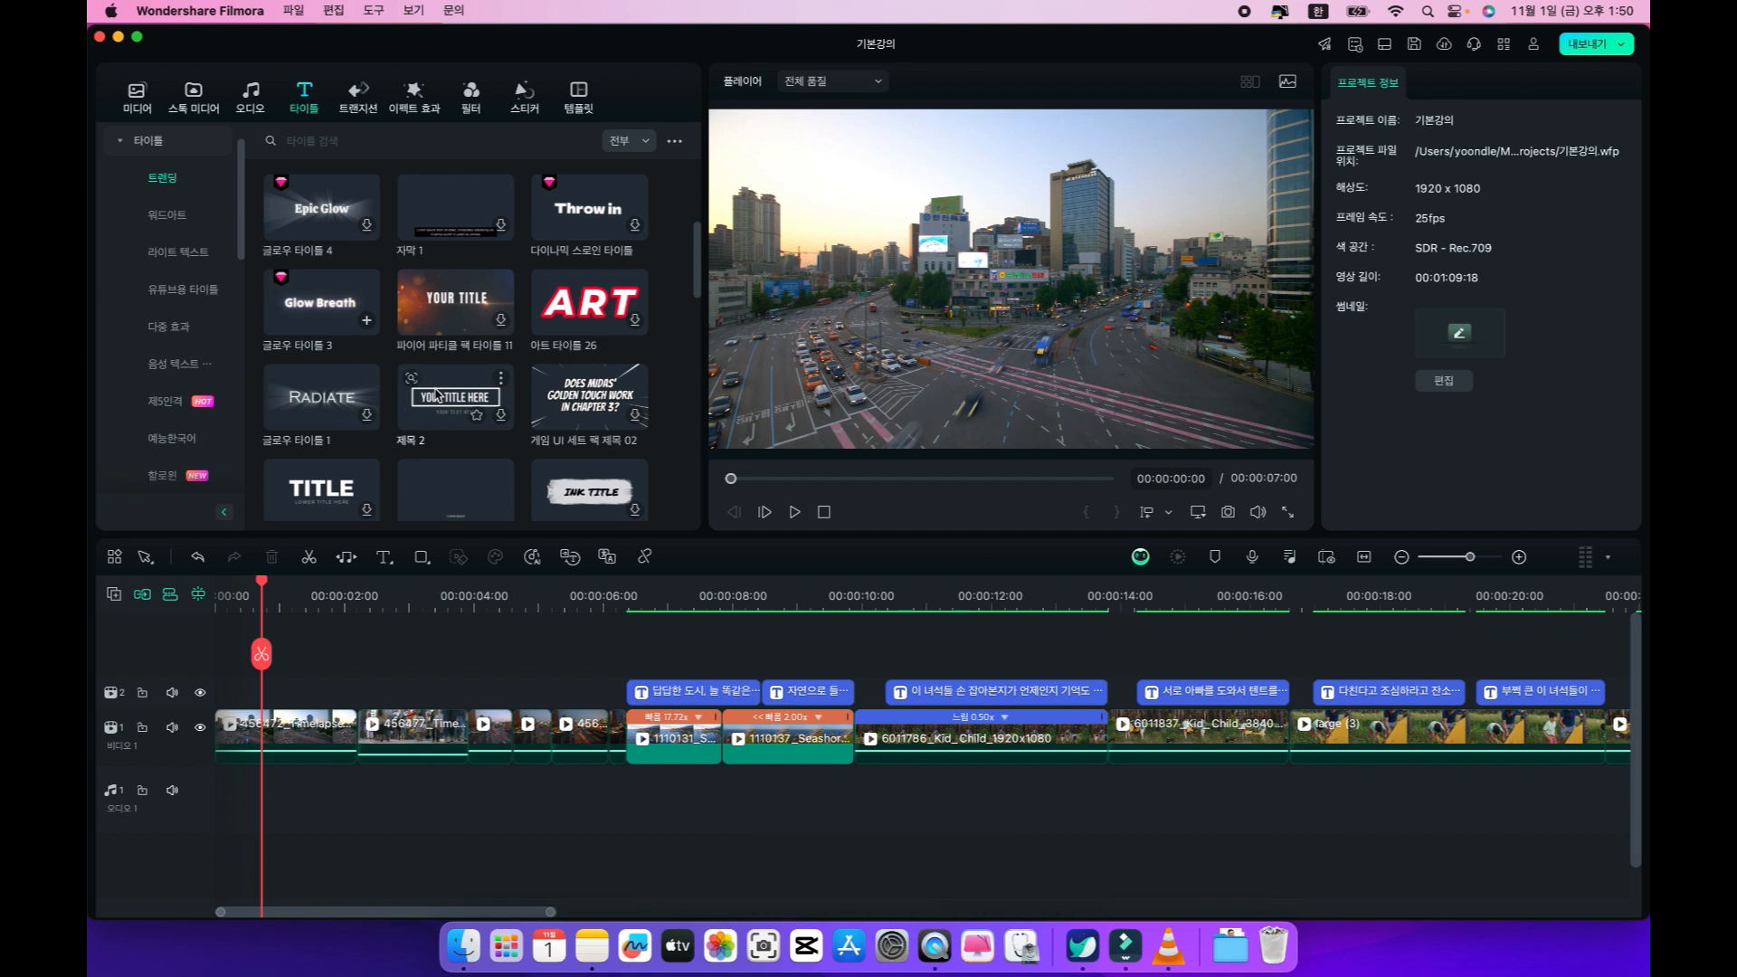
Look through the remaining 트렌딩 title templates down to the 워드아트 designs, previewing the typing title 제목 06 입력.
scroll(437, 394, down, 1)
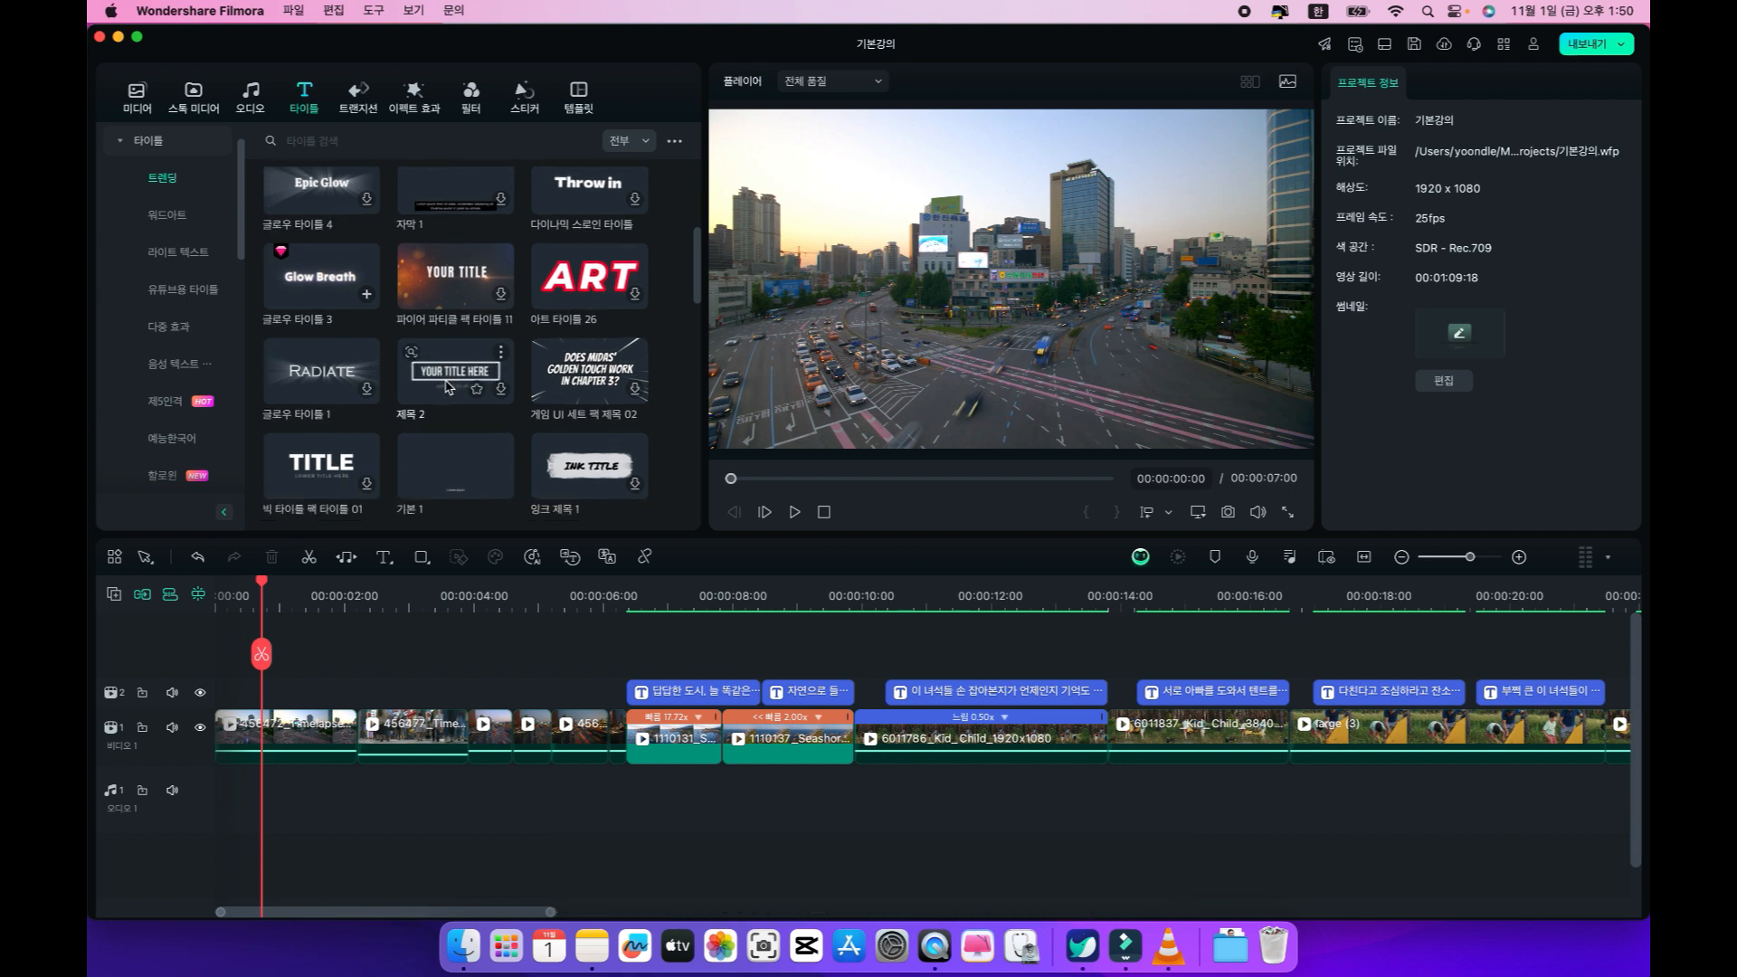
scroll(448, 382, down, 5)
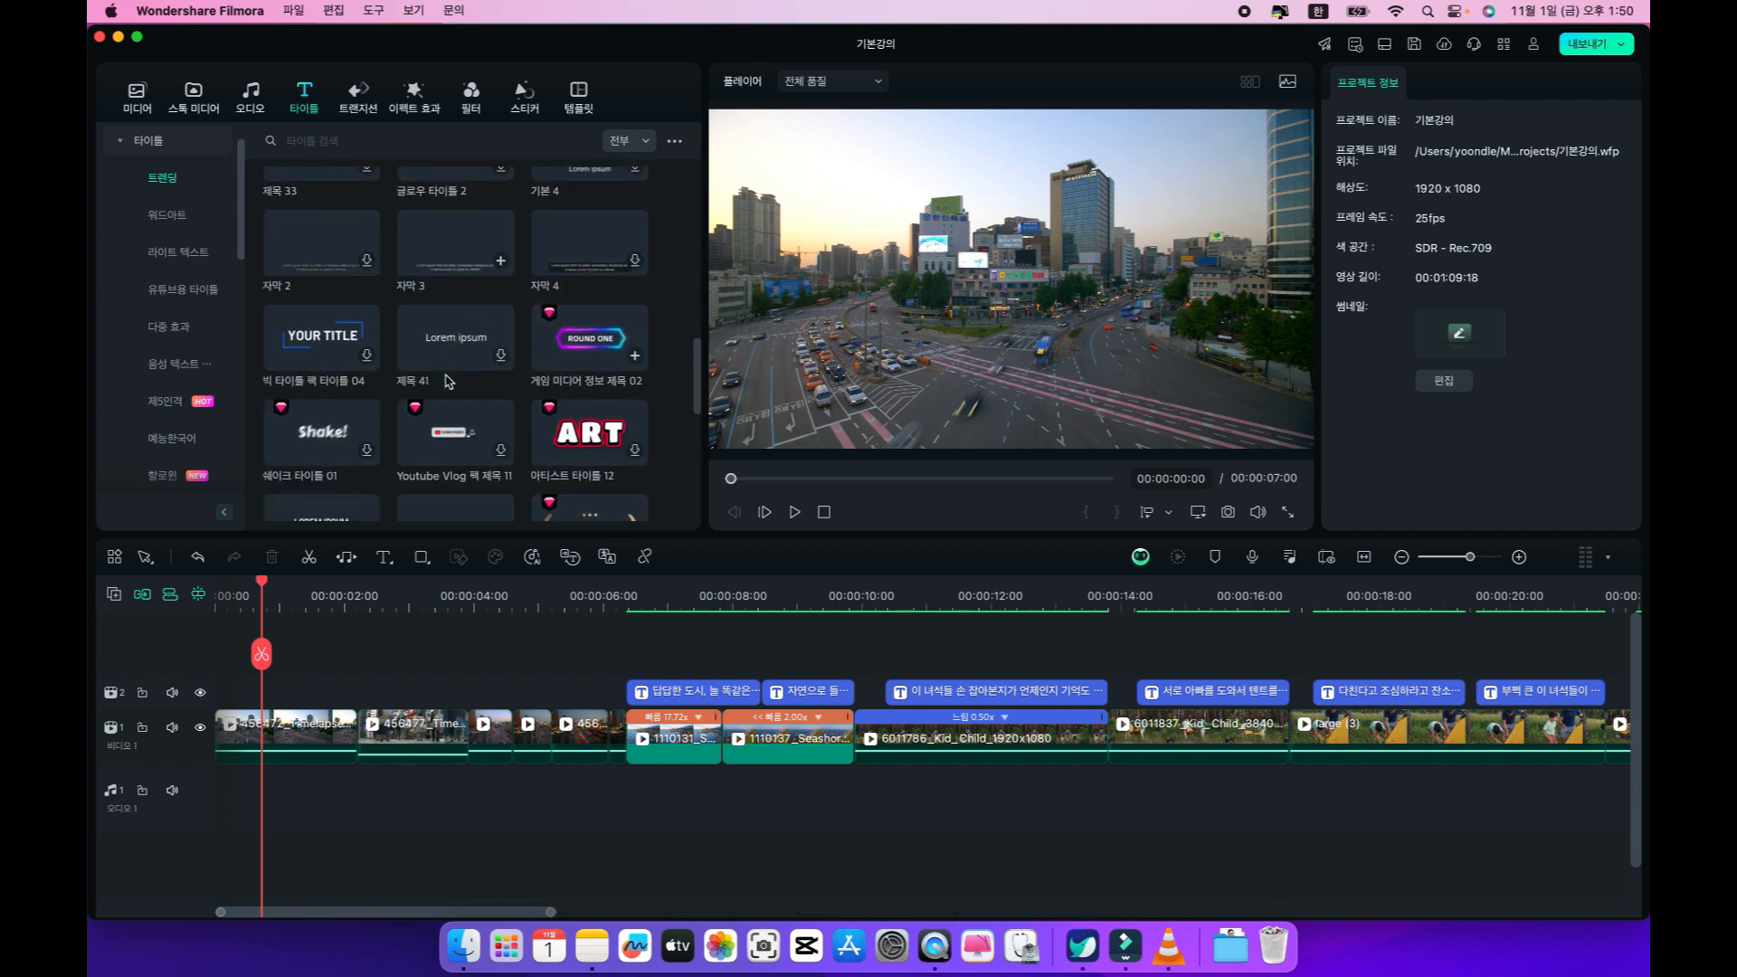
scroll(448, 382, down, 4)
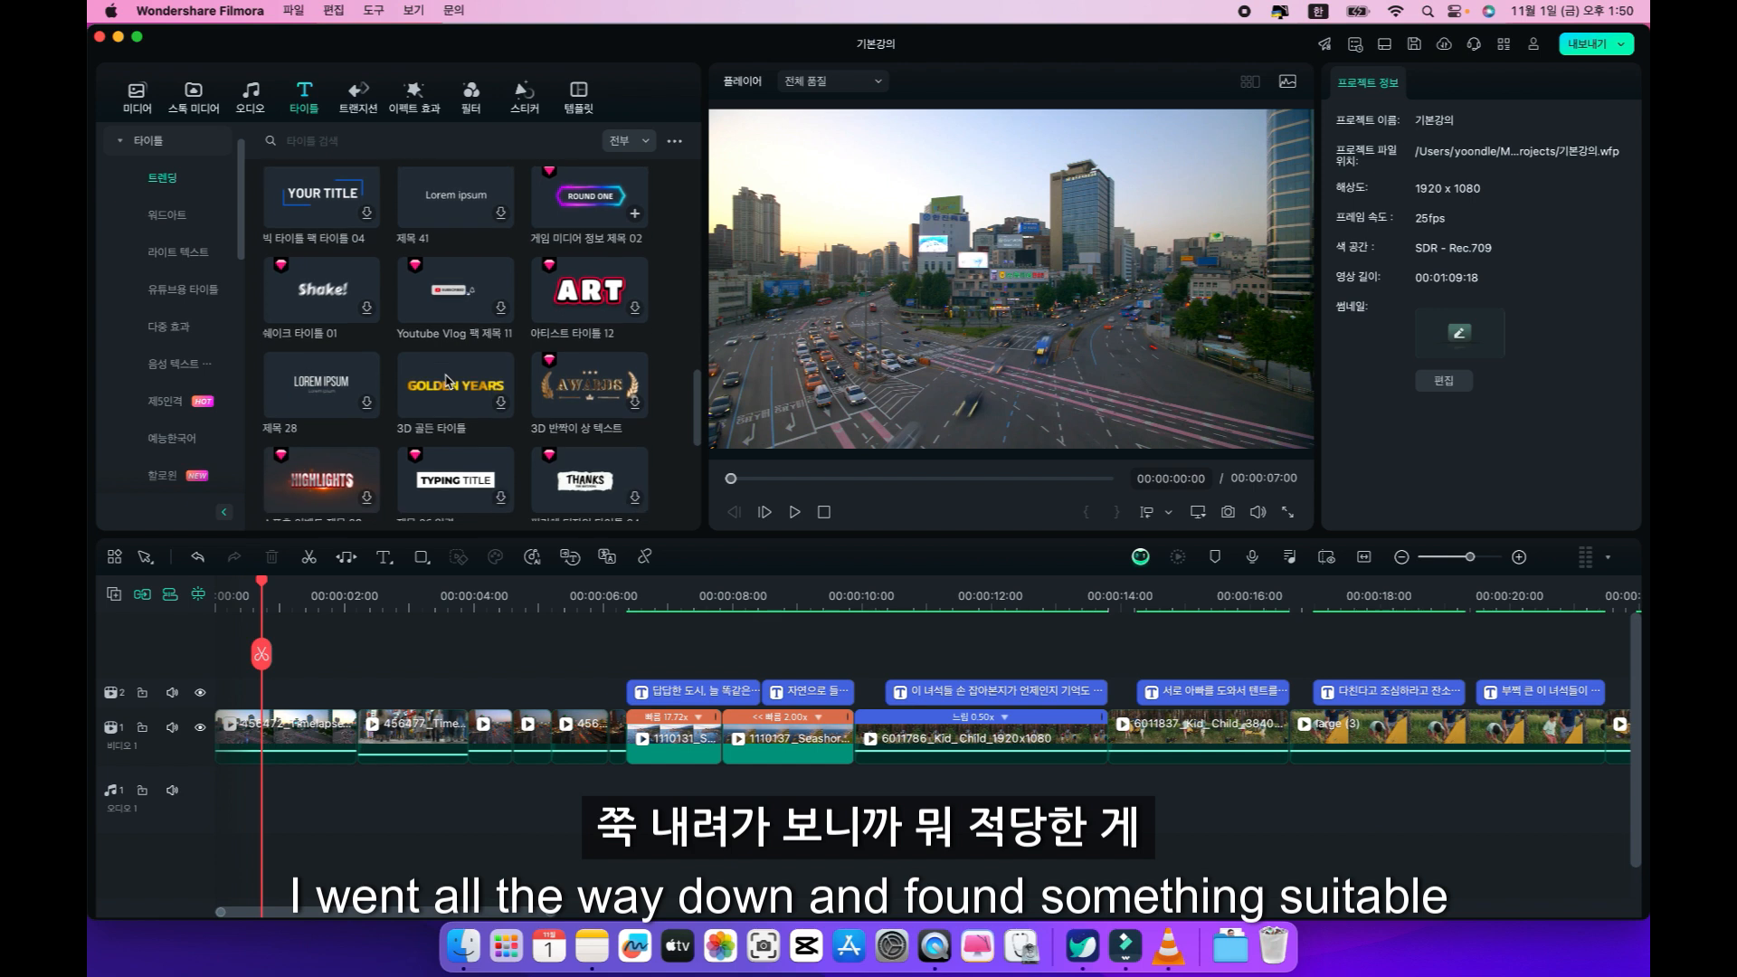
click(448, 380)
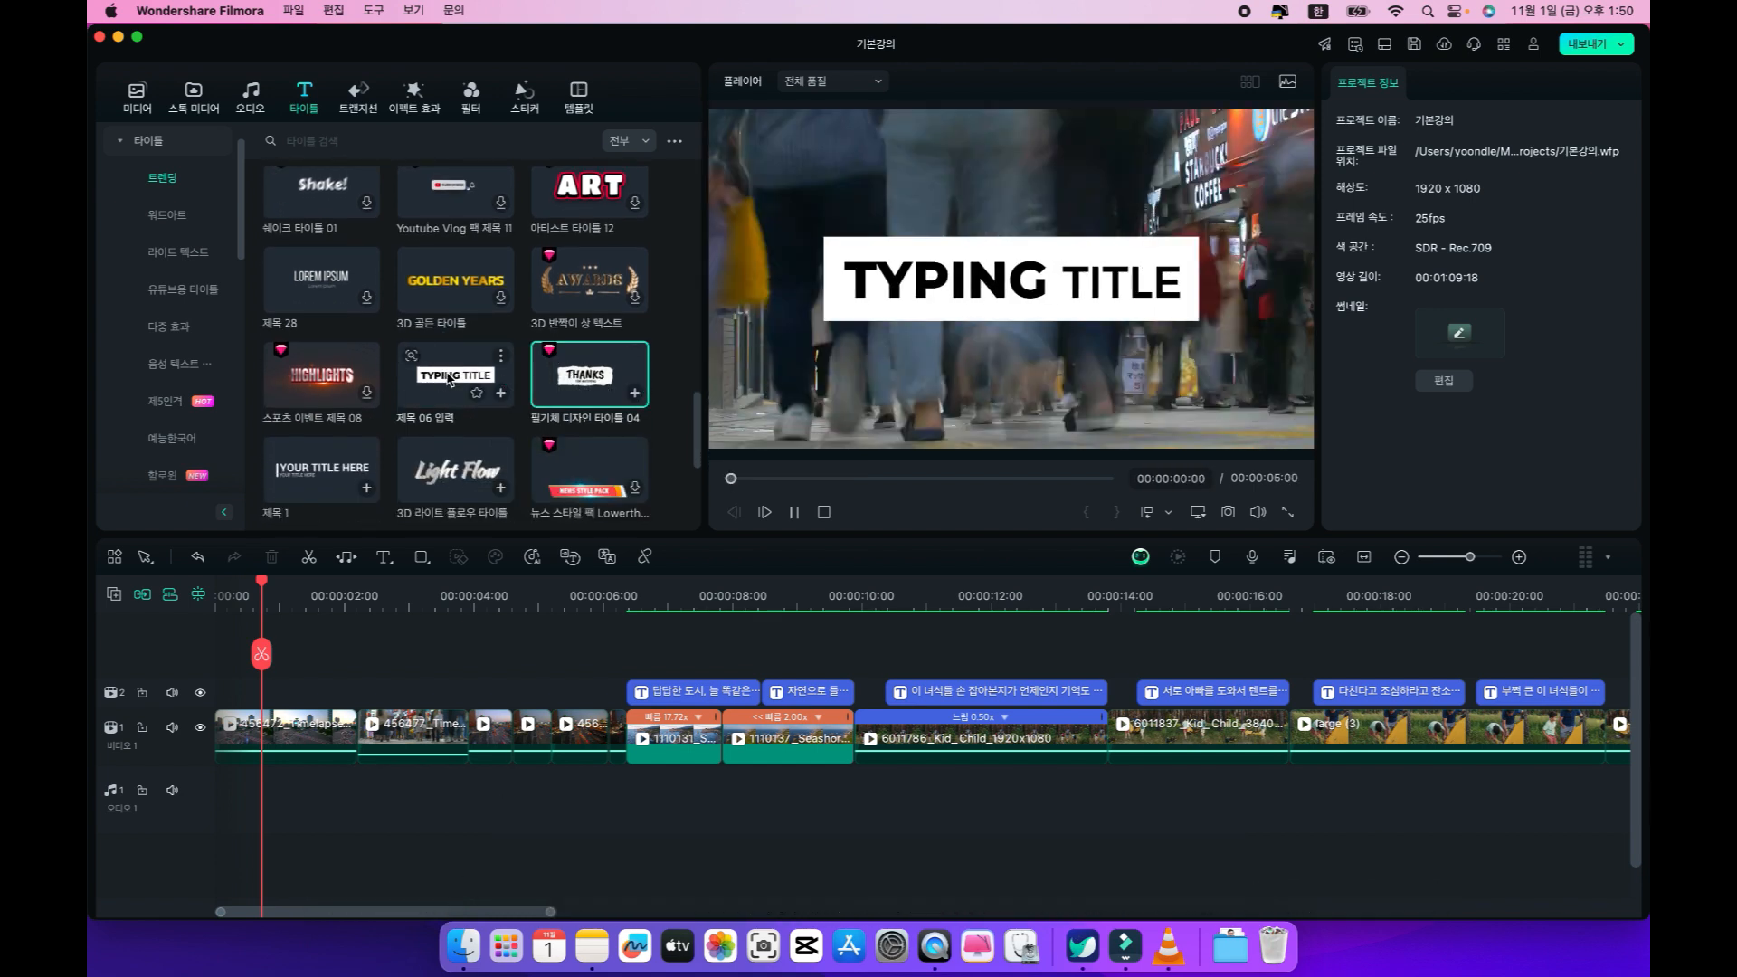
scroll(450, 380, down, 2)
scroll(448, 380, down, 4)
scroll(448, 380, down, 8)
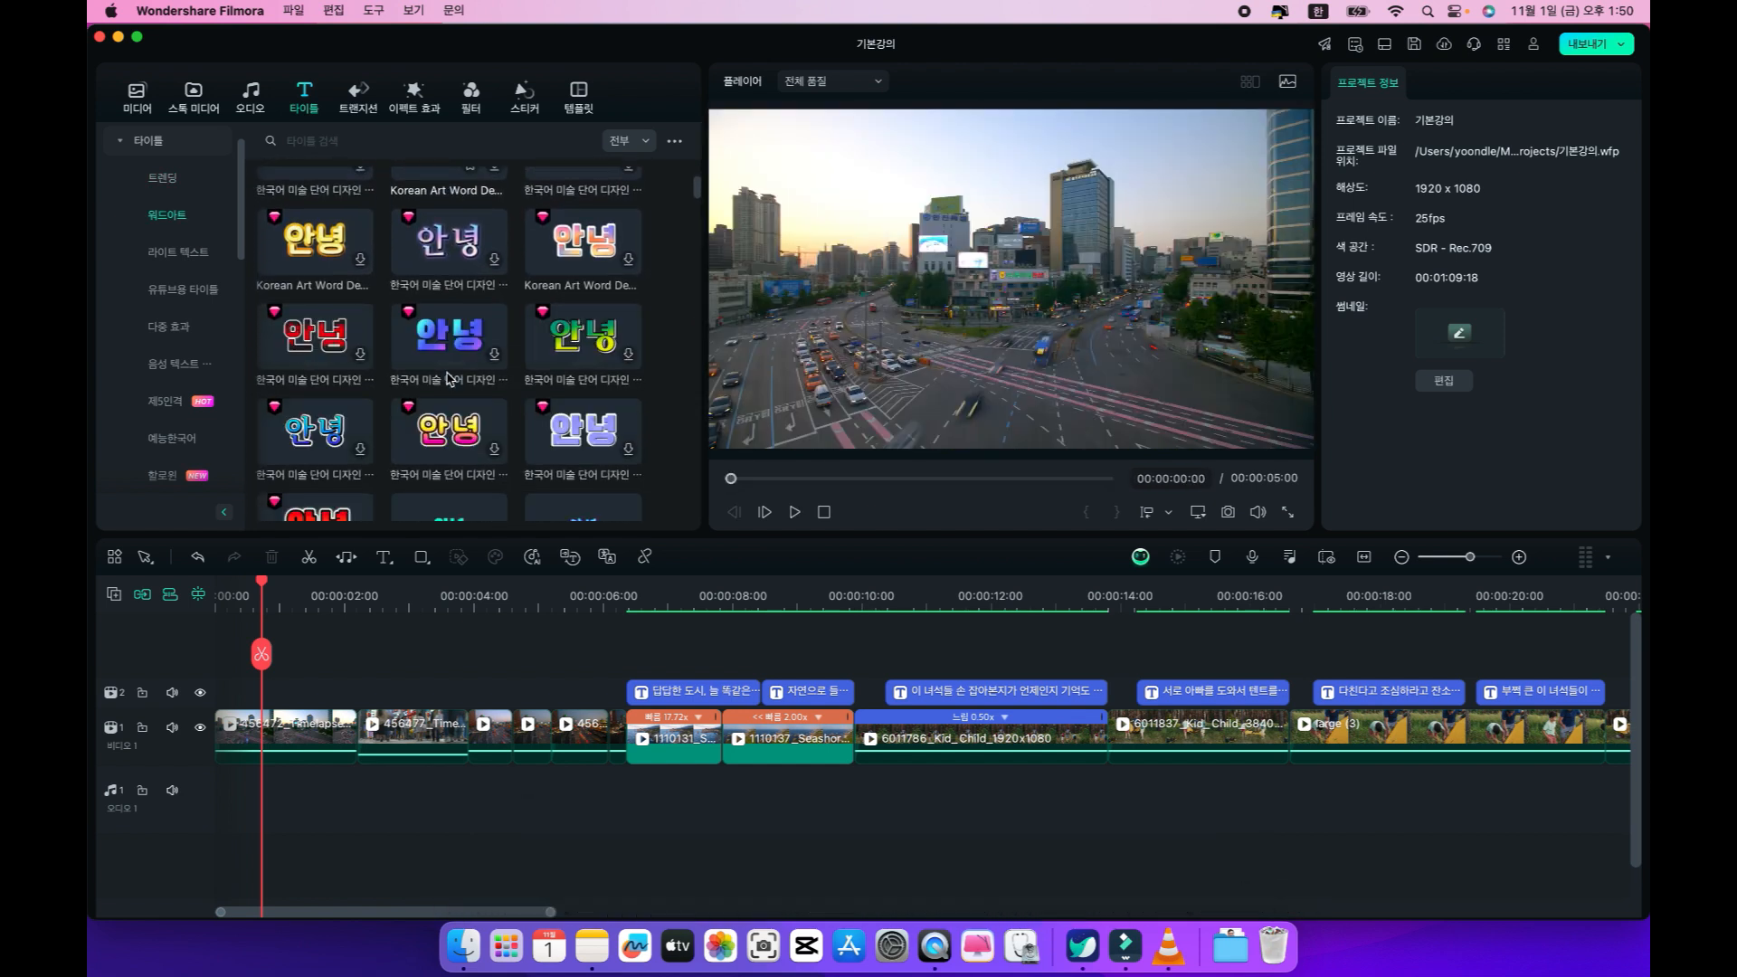
Go back to the boxed 제목 2 title among the 트렌딩 templates and mark it as a favourite.
scroll(448, 378, up, 6)
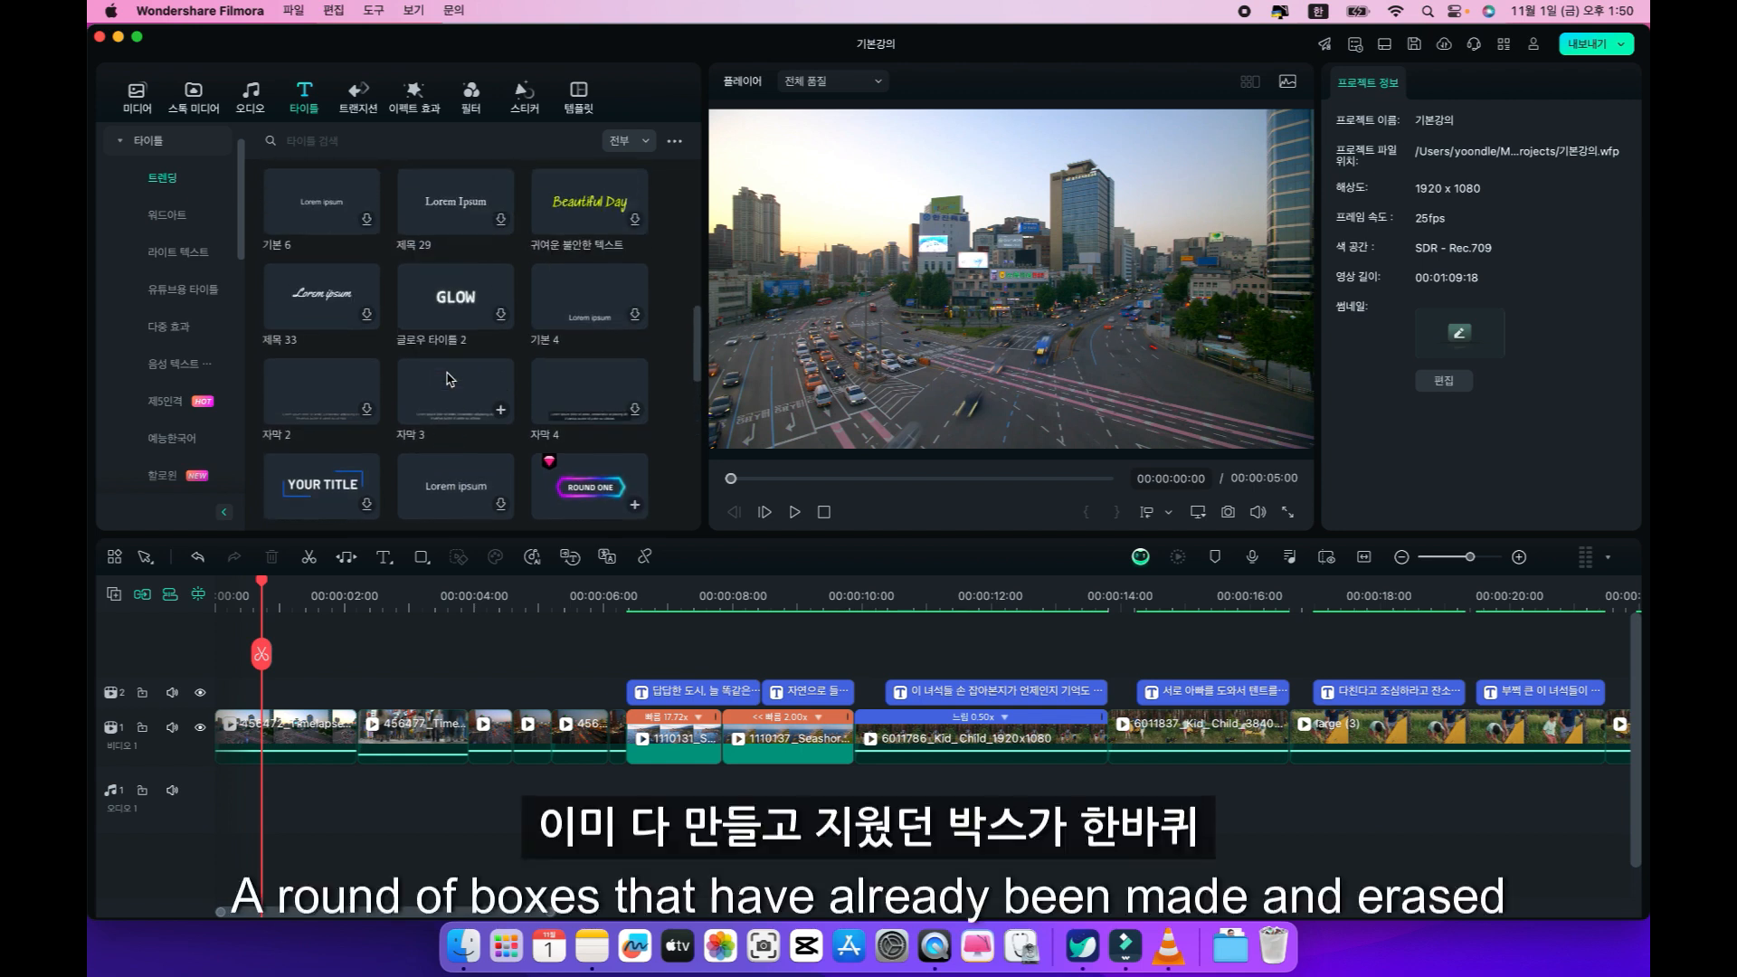
scroll(447, 378, up, 3)
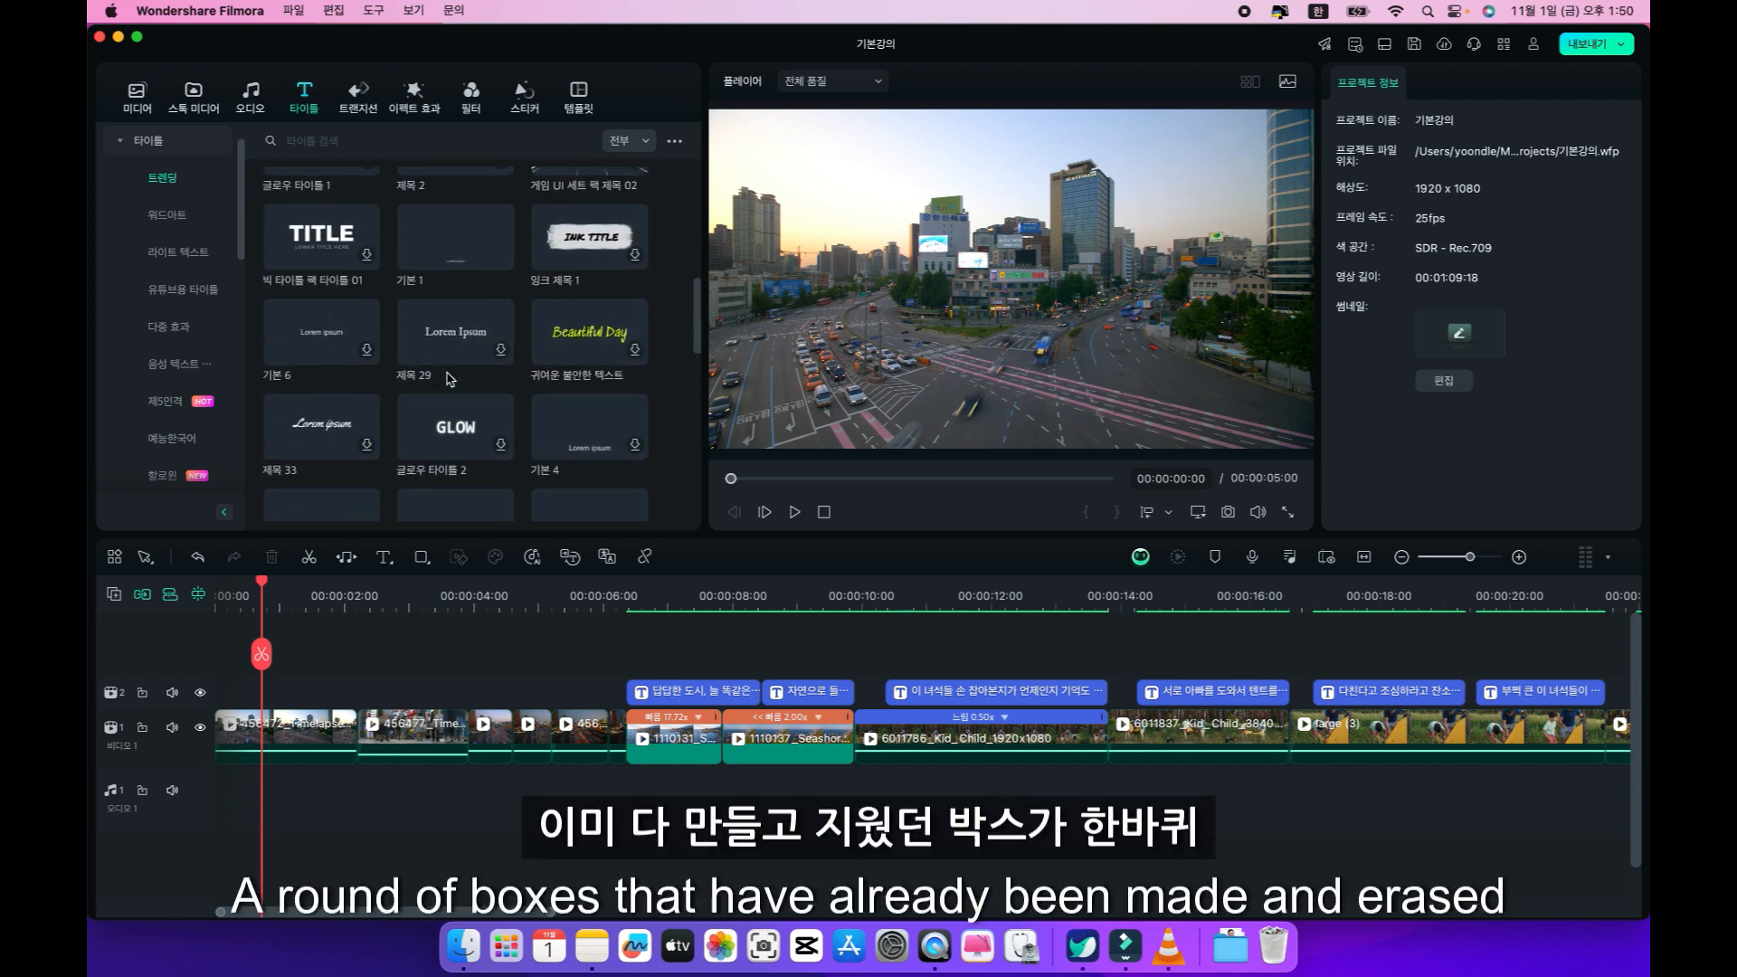
scroll(447, 378, up, 2)
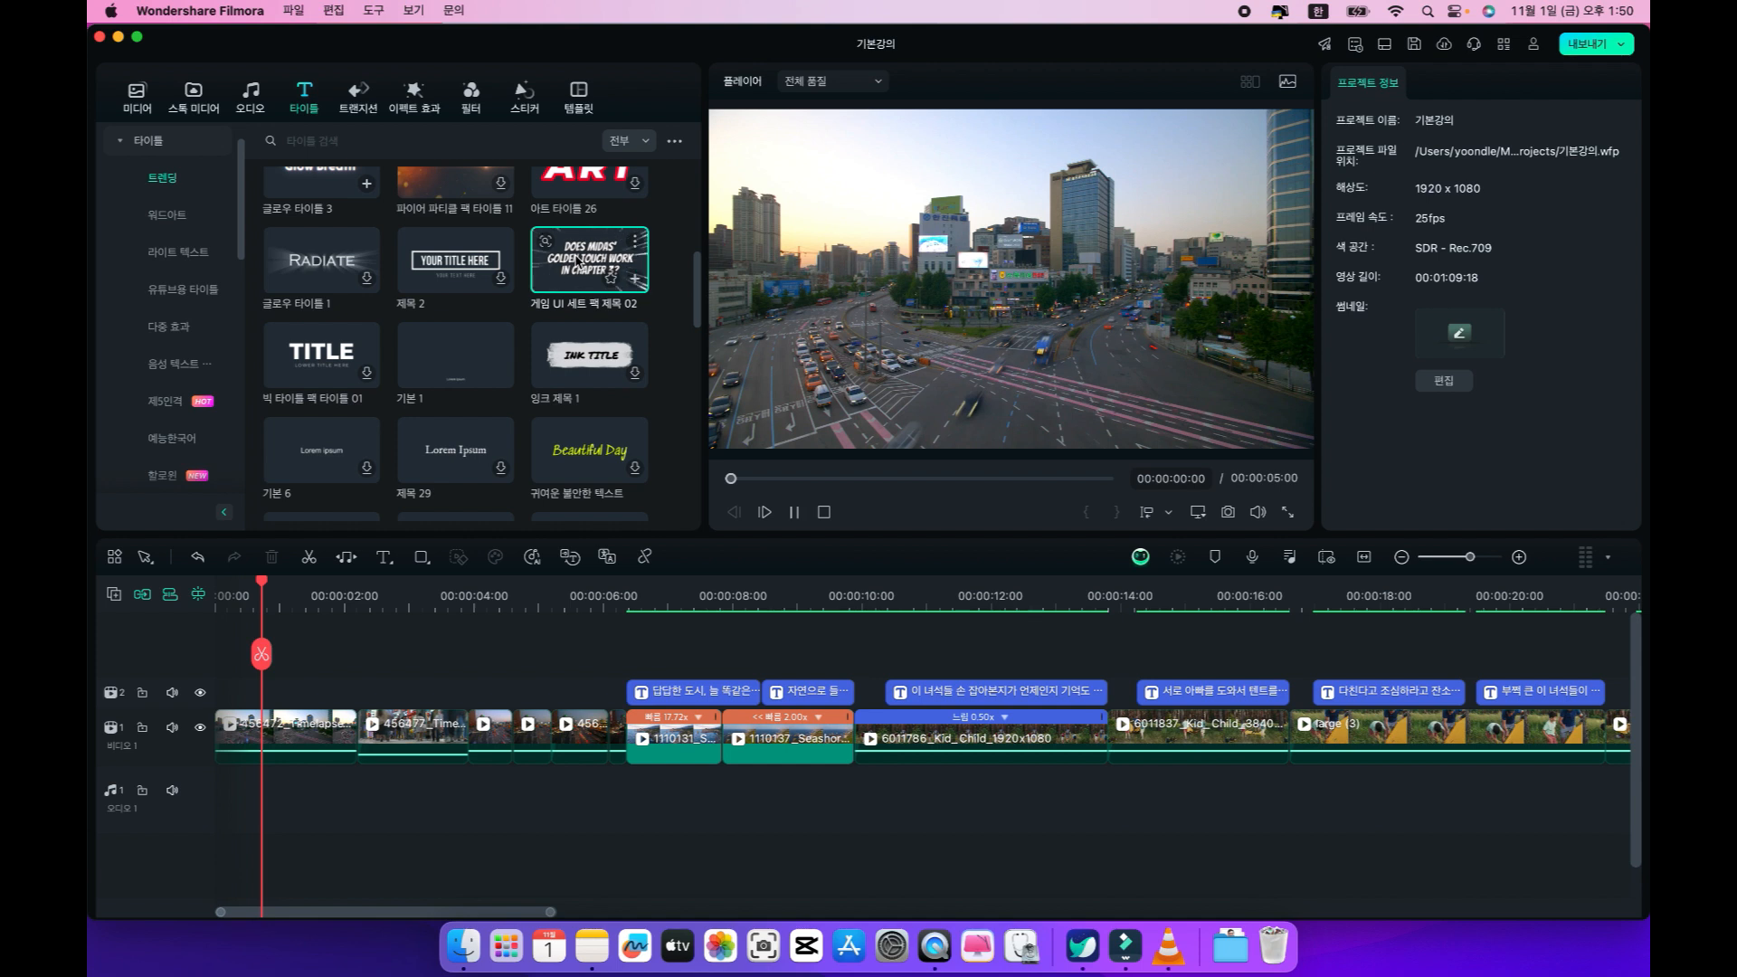
click(462, 262)
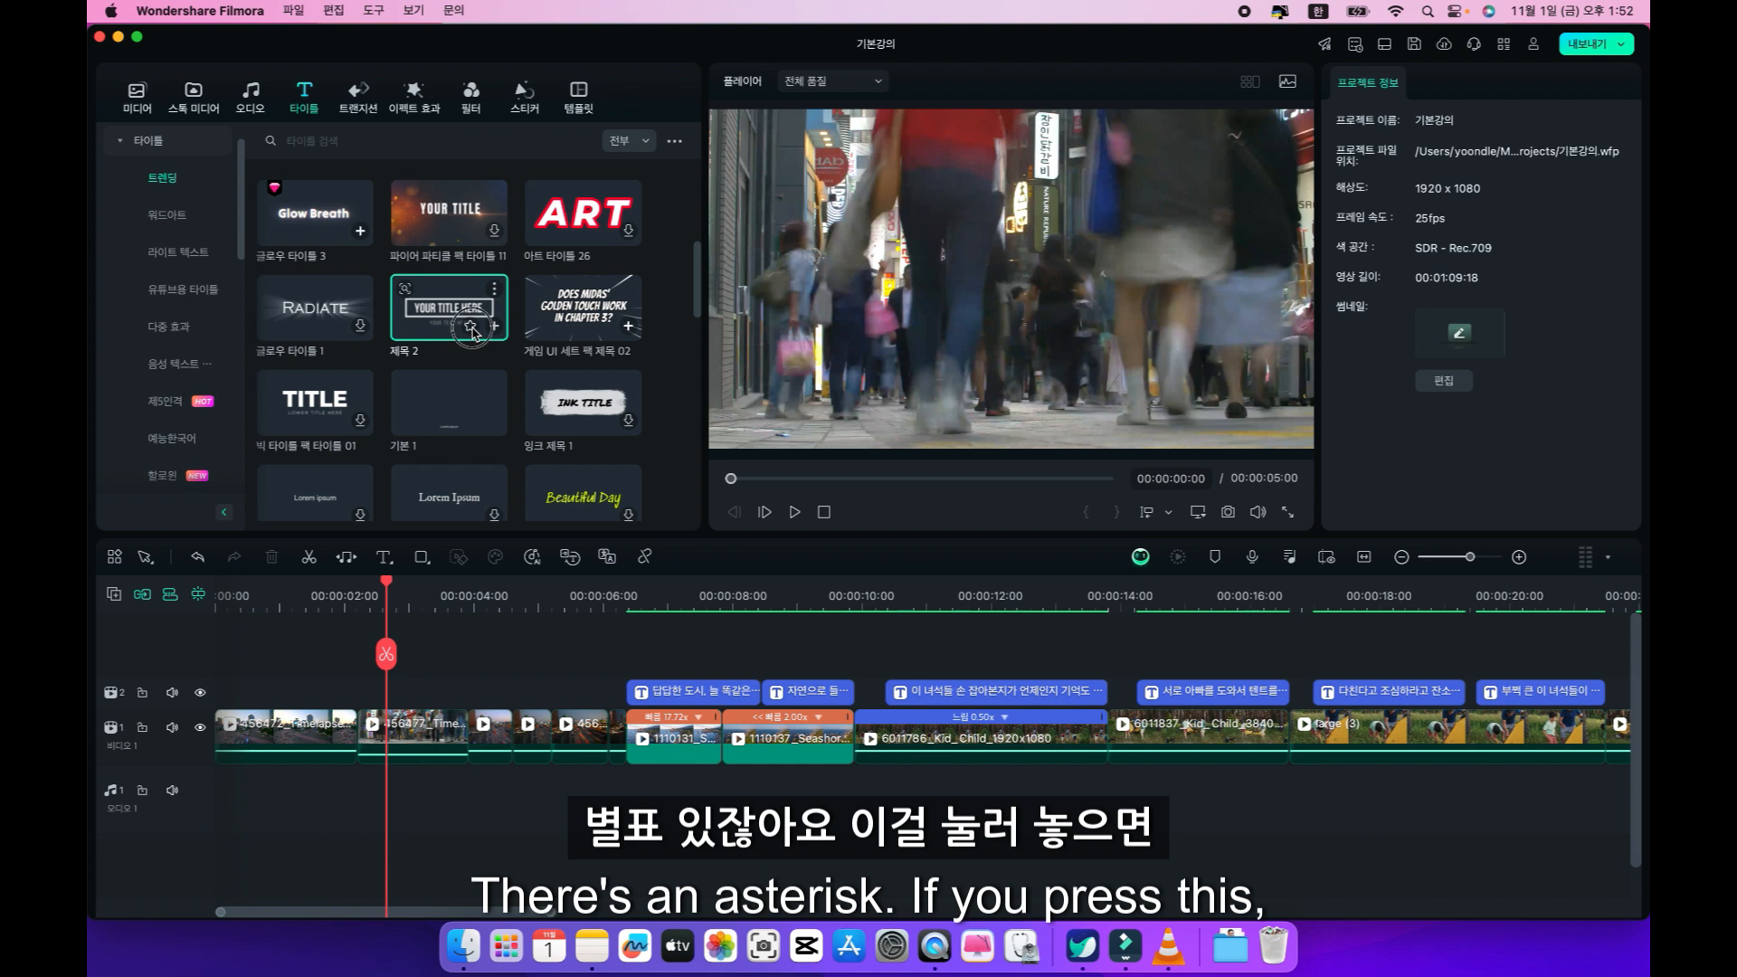
click(472, 328)
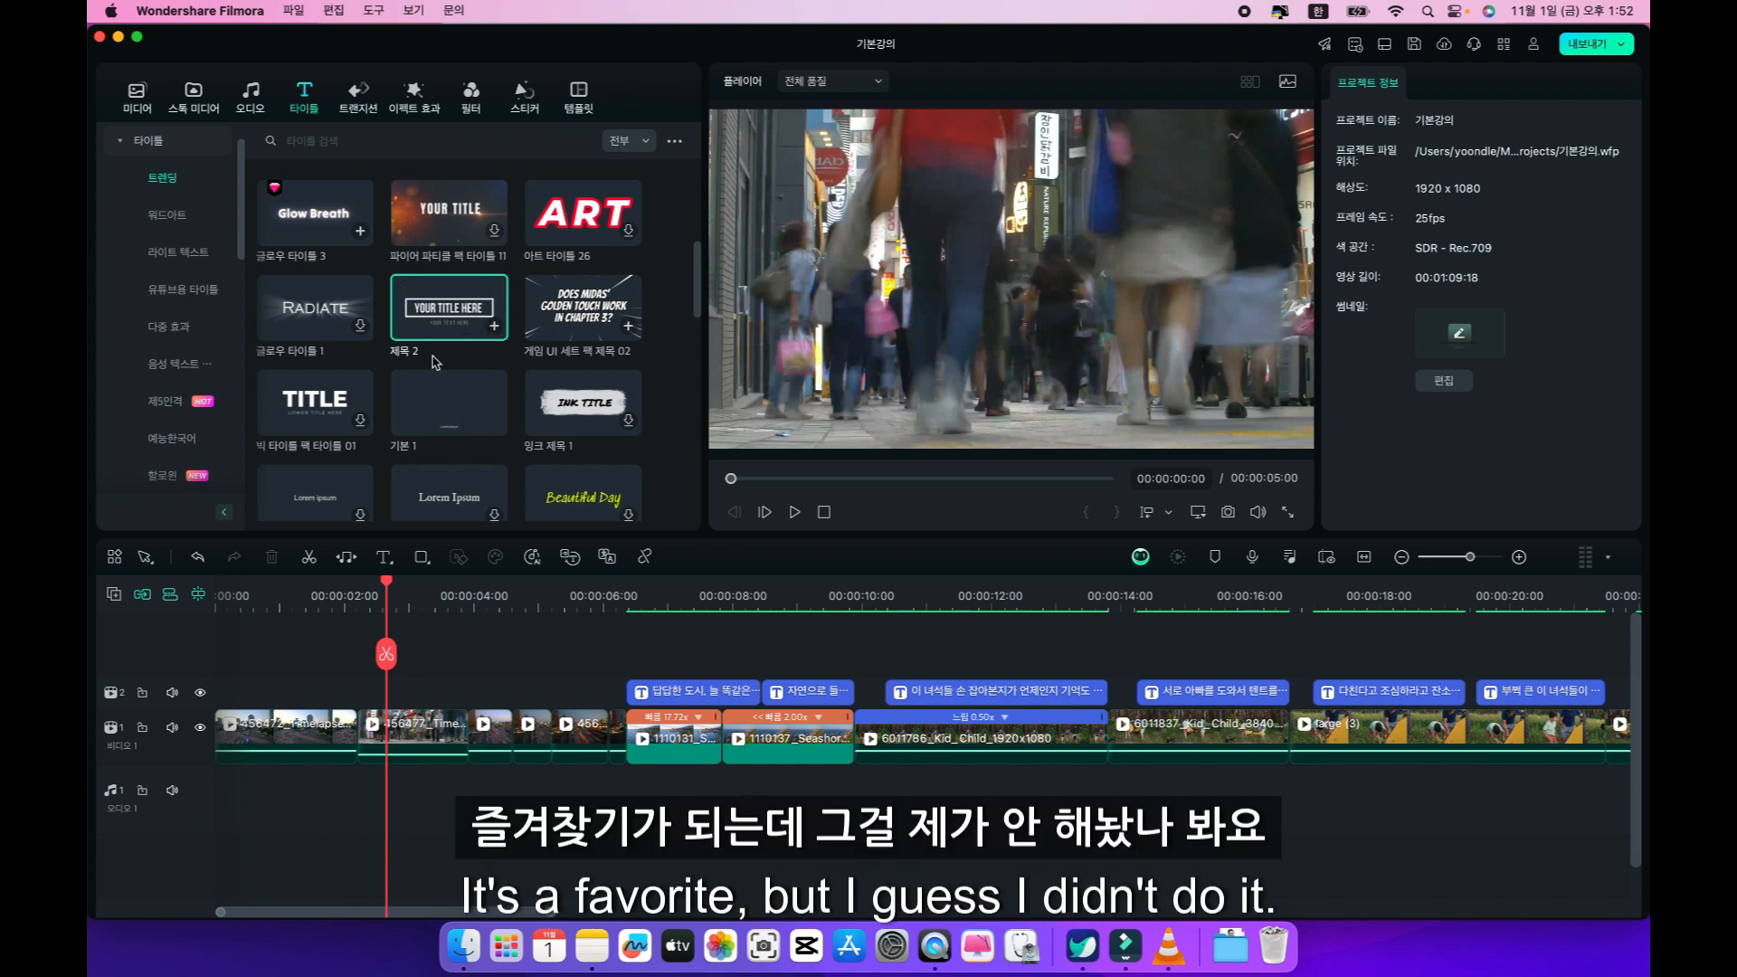
Try inserting the 제목 2 title at the playhead without and with the first clip selected, undoing each insertion.
click(495, 327)
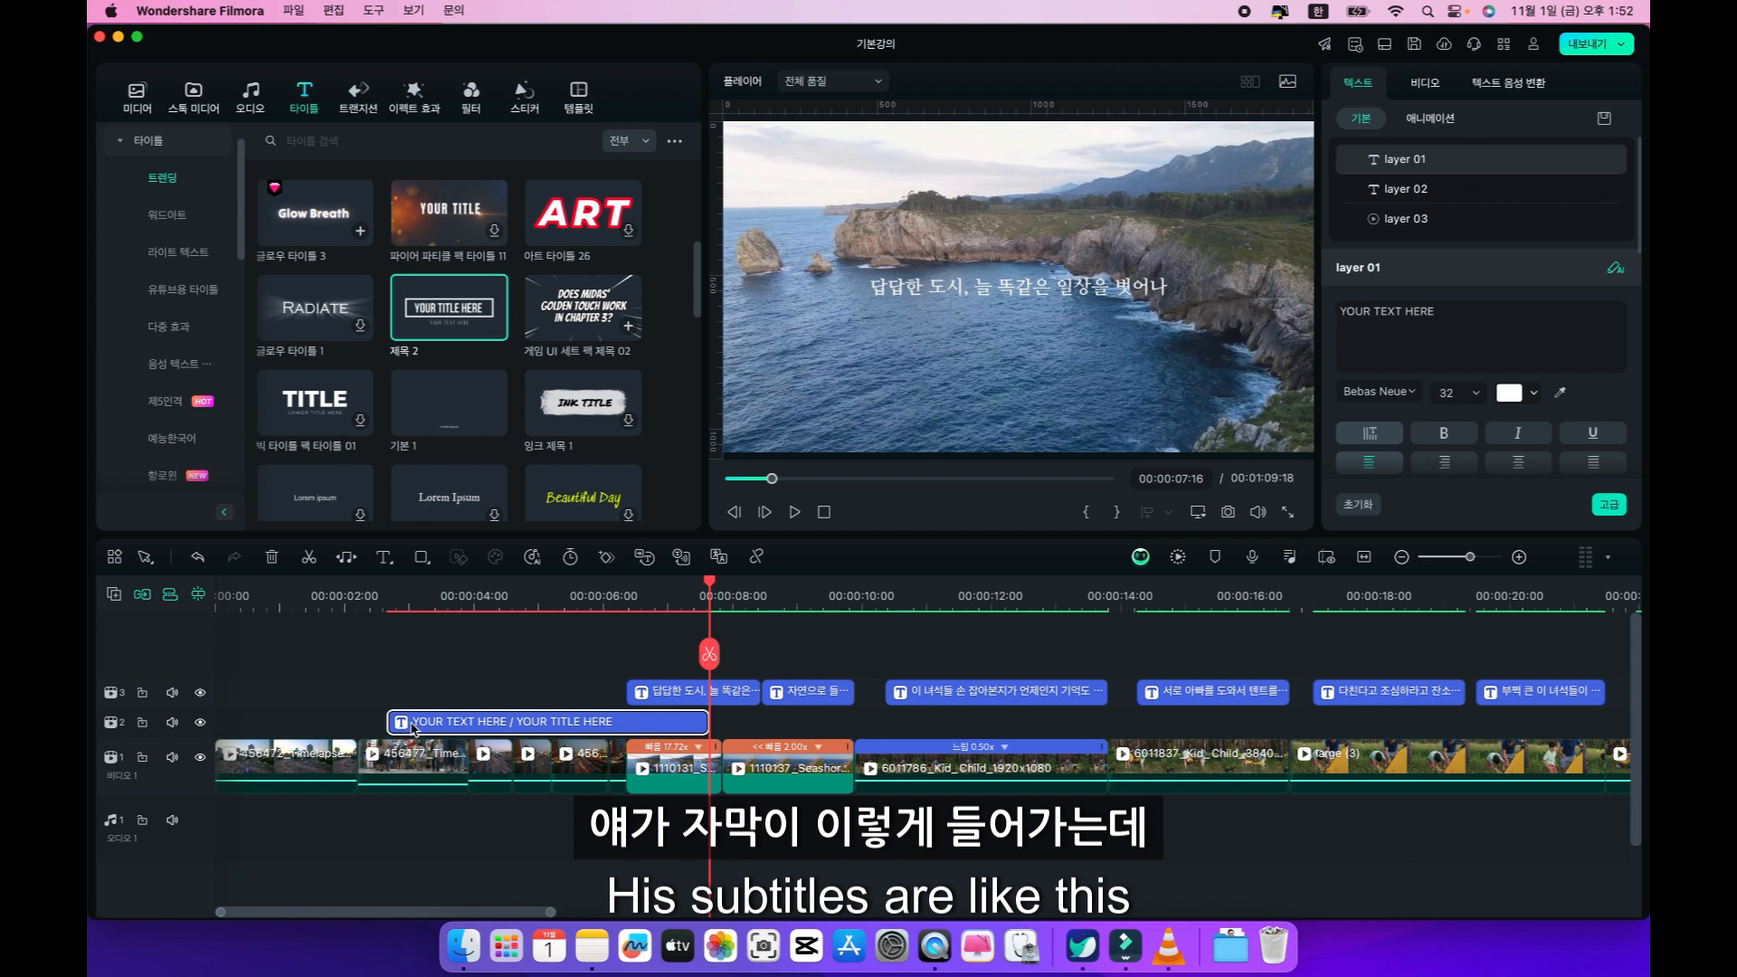
key(super+z)
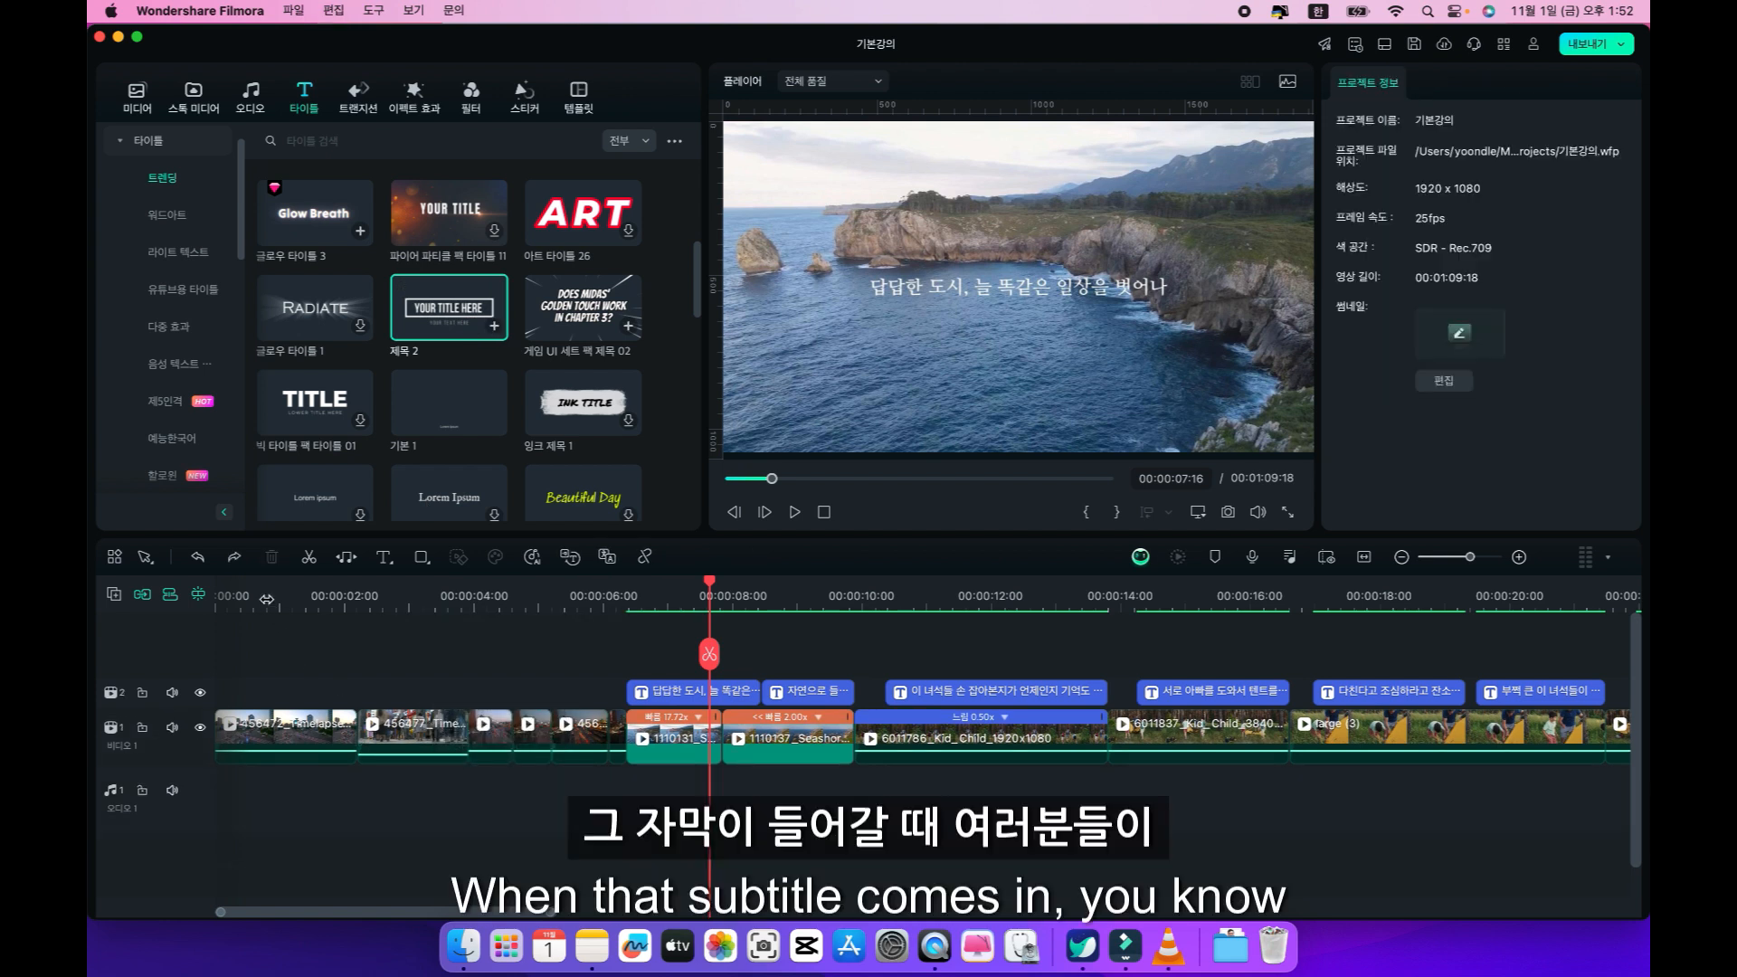
click(267, 600)
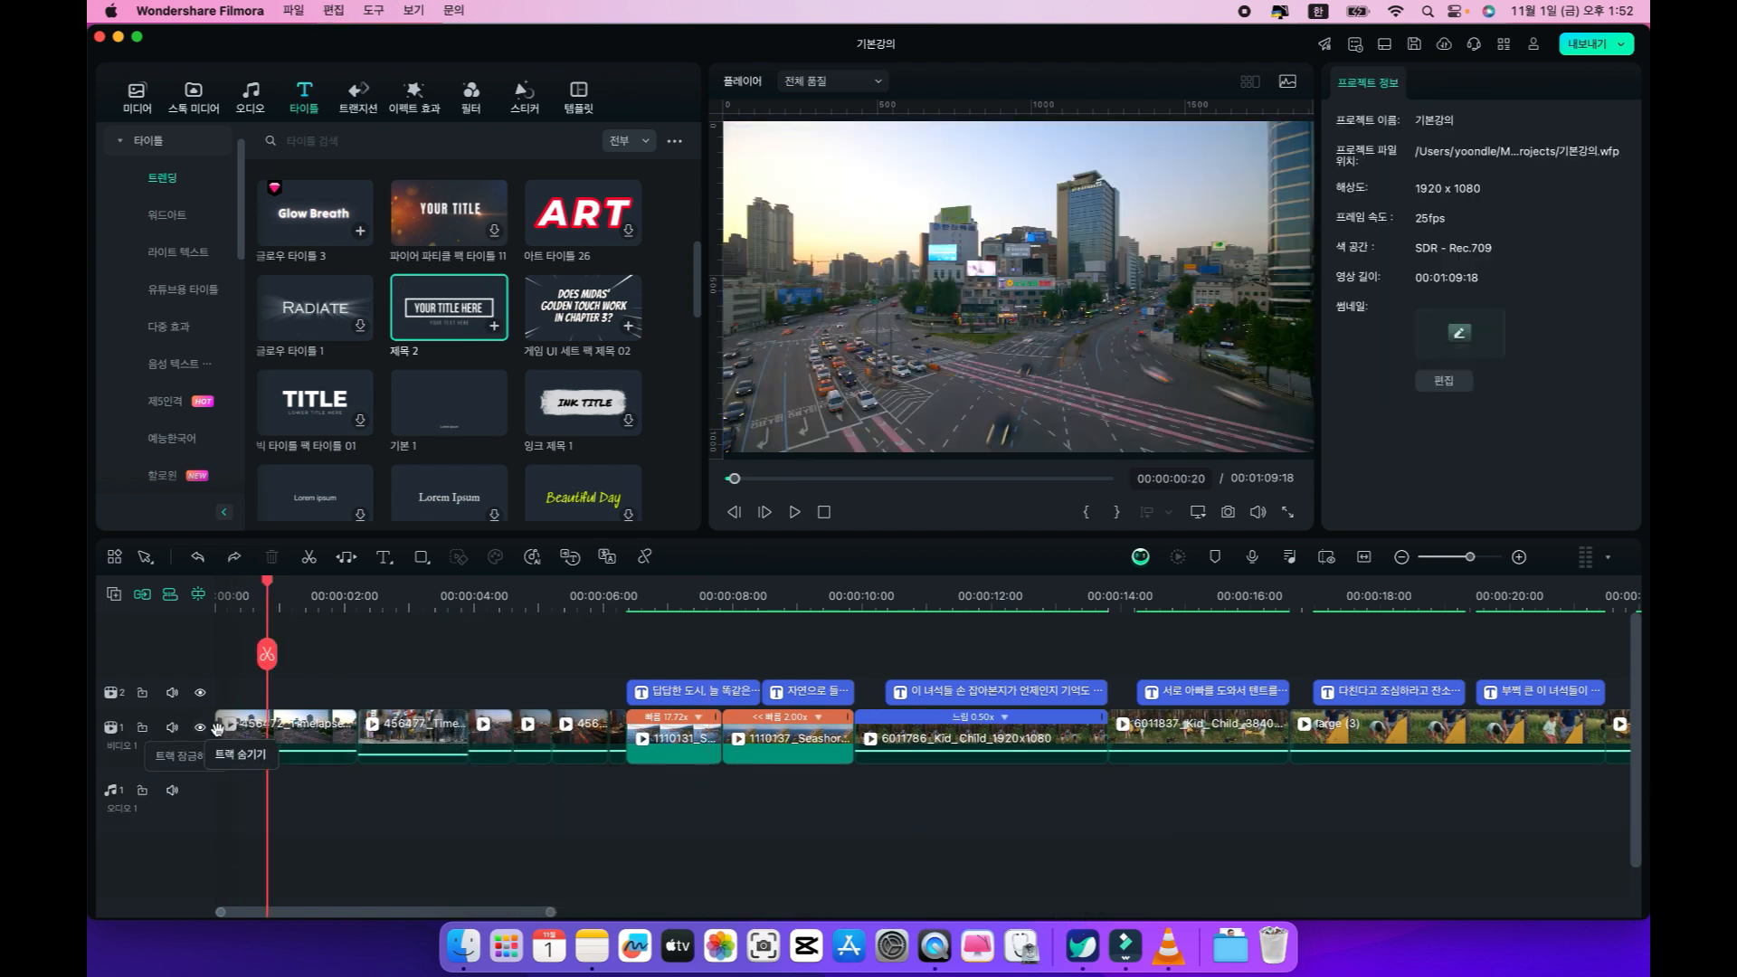
click(261, 734)
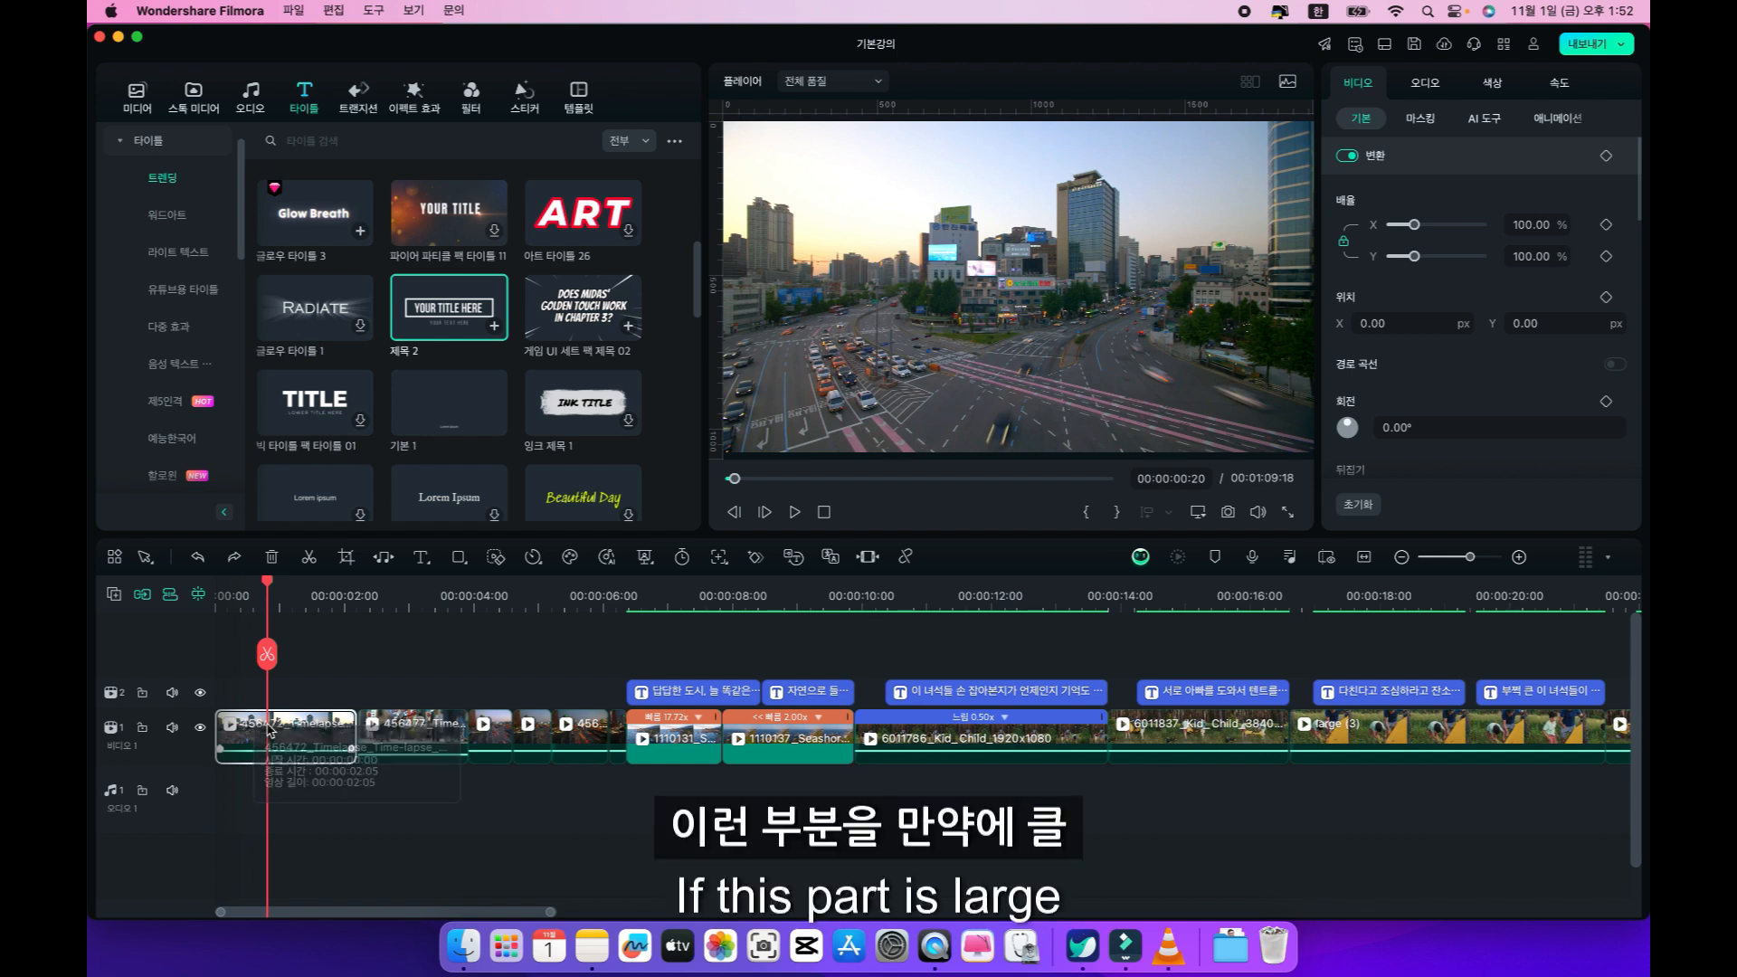
click(494, 327)
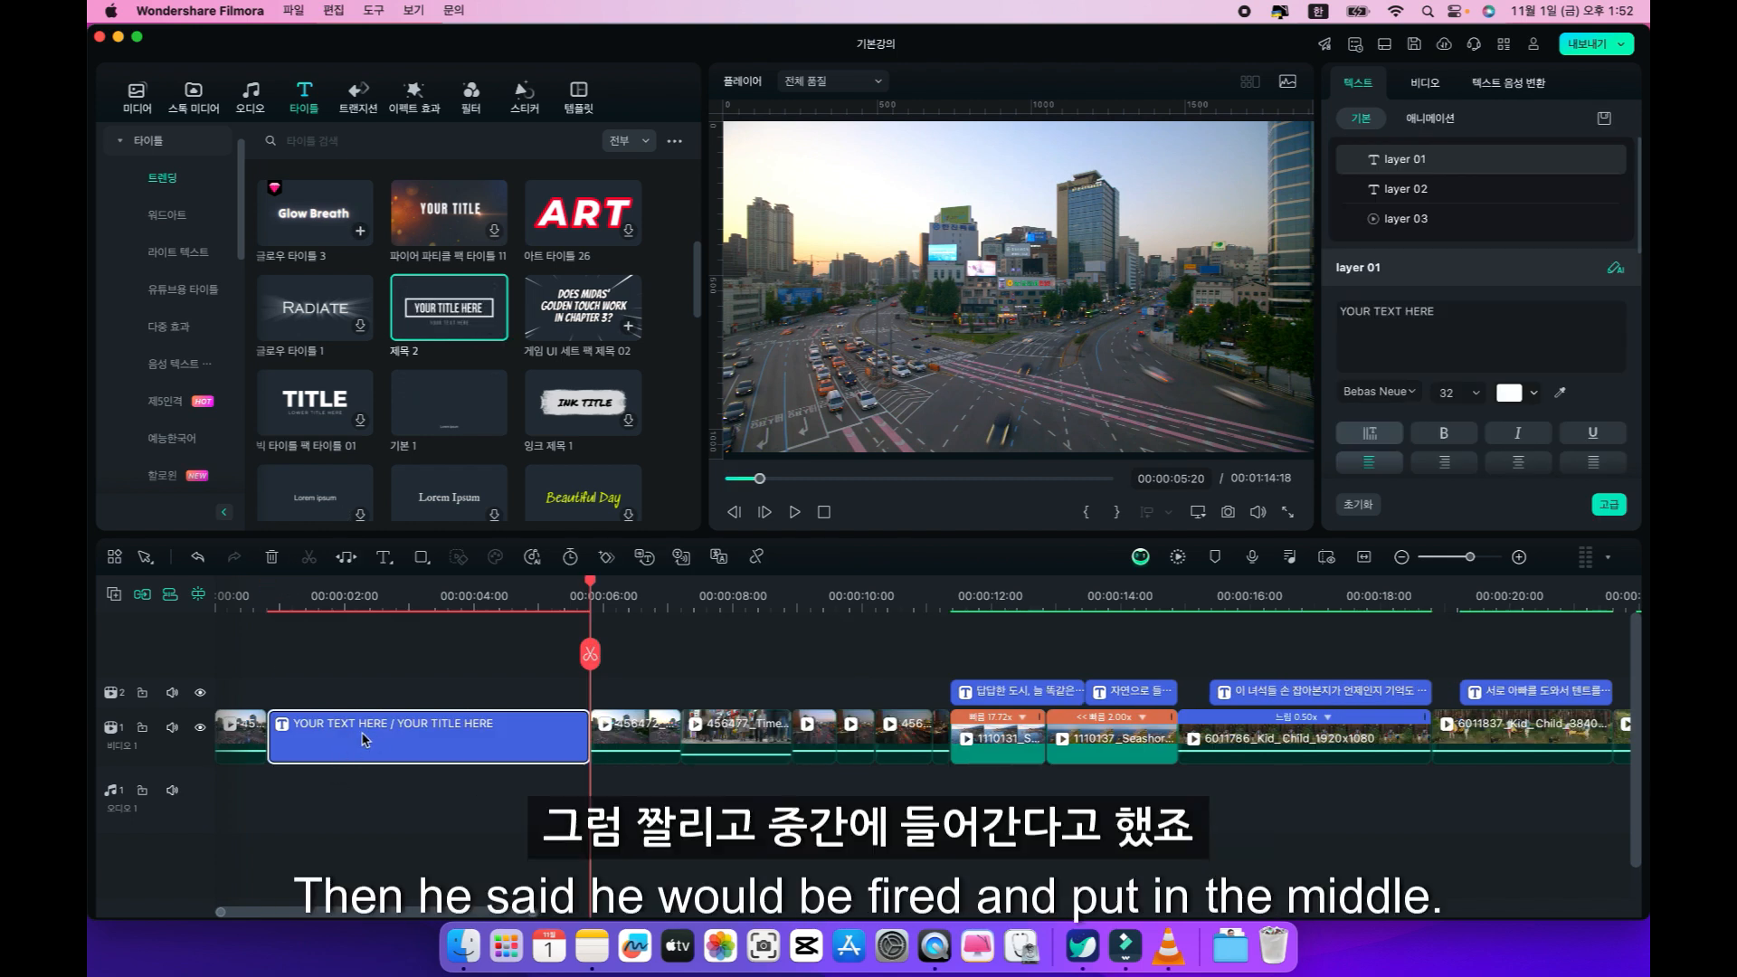
key(super+z)
Try inserting the 제목 2 title at the very start of the video, and remove it again.
click(365, 607)
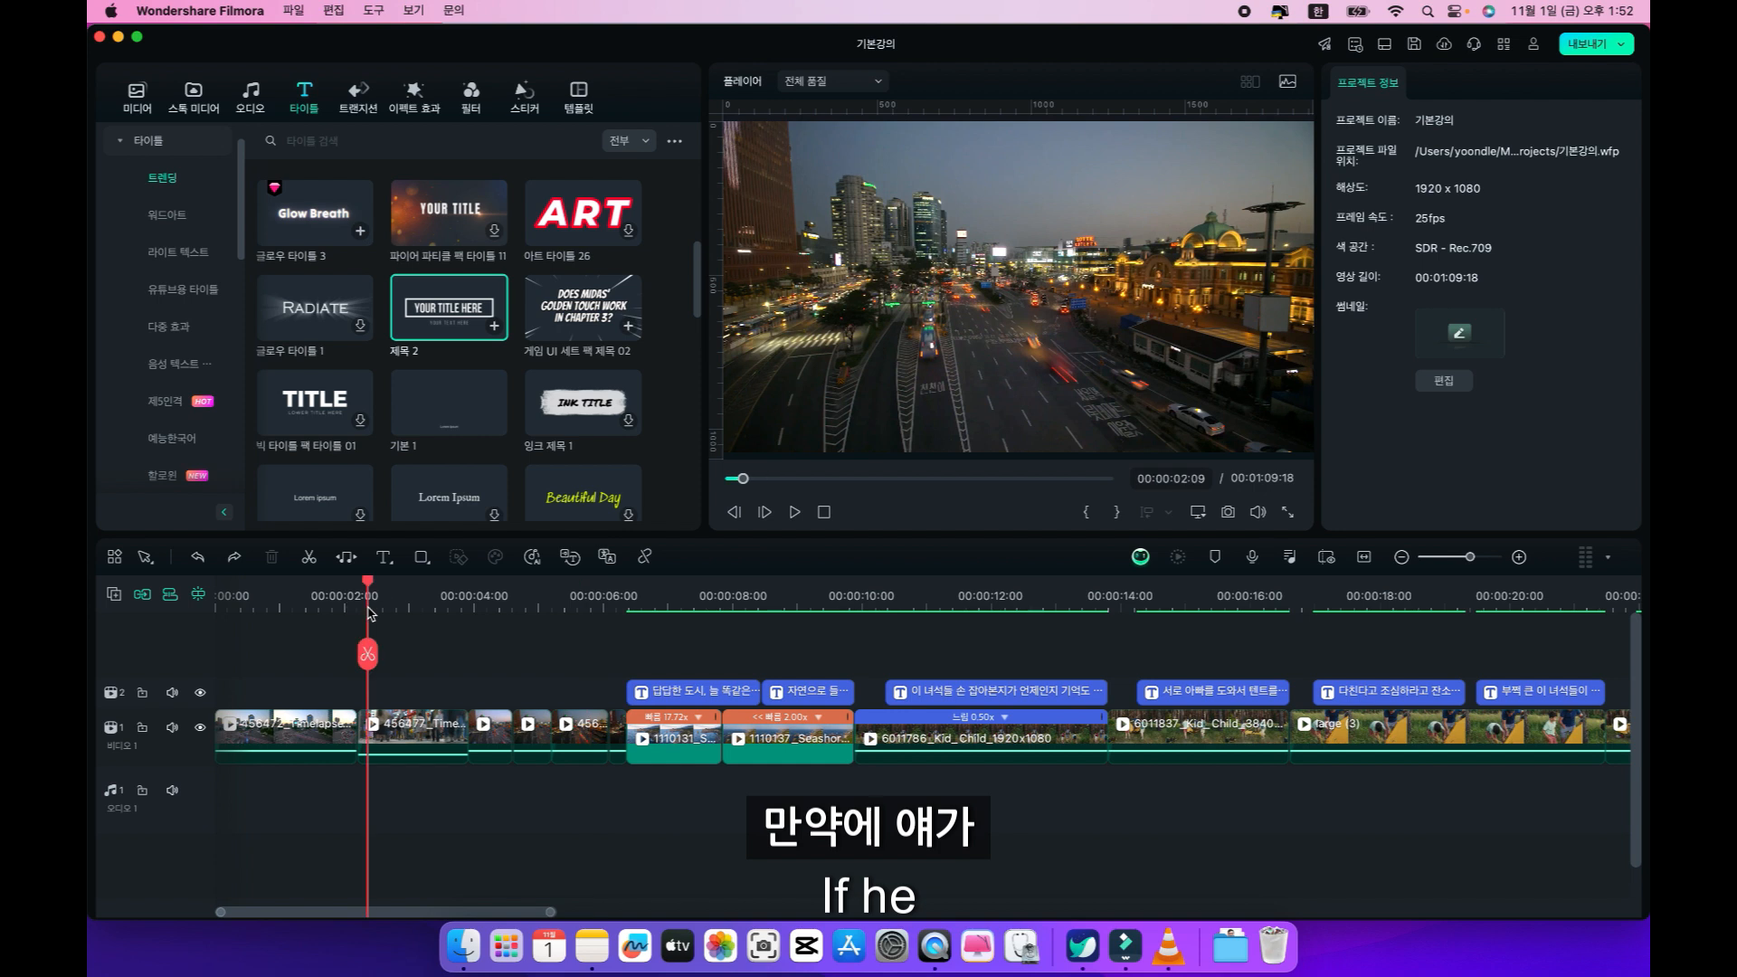
key(Home)
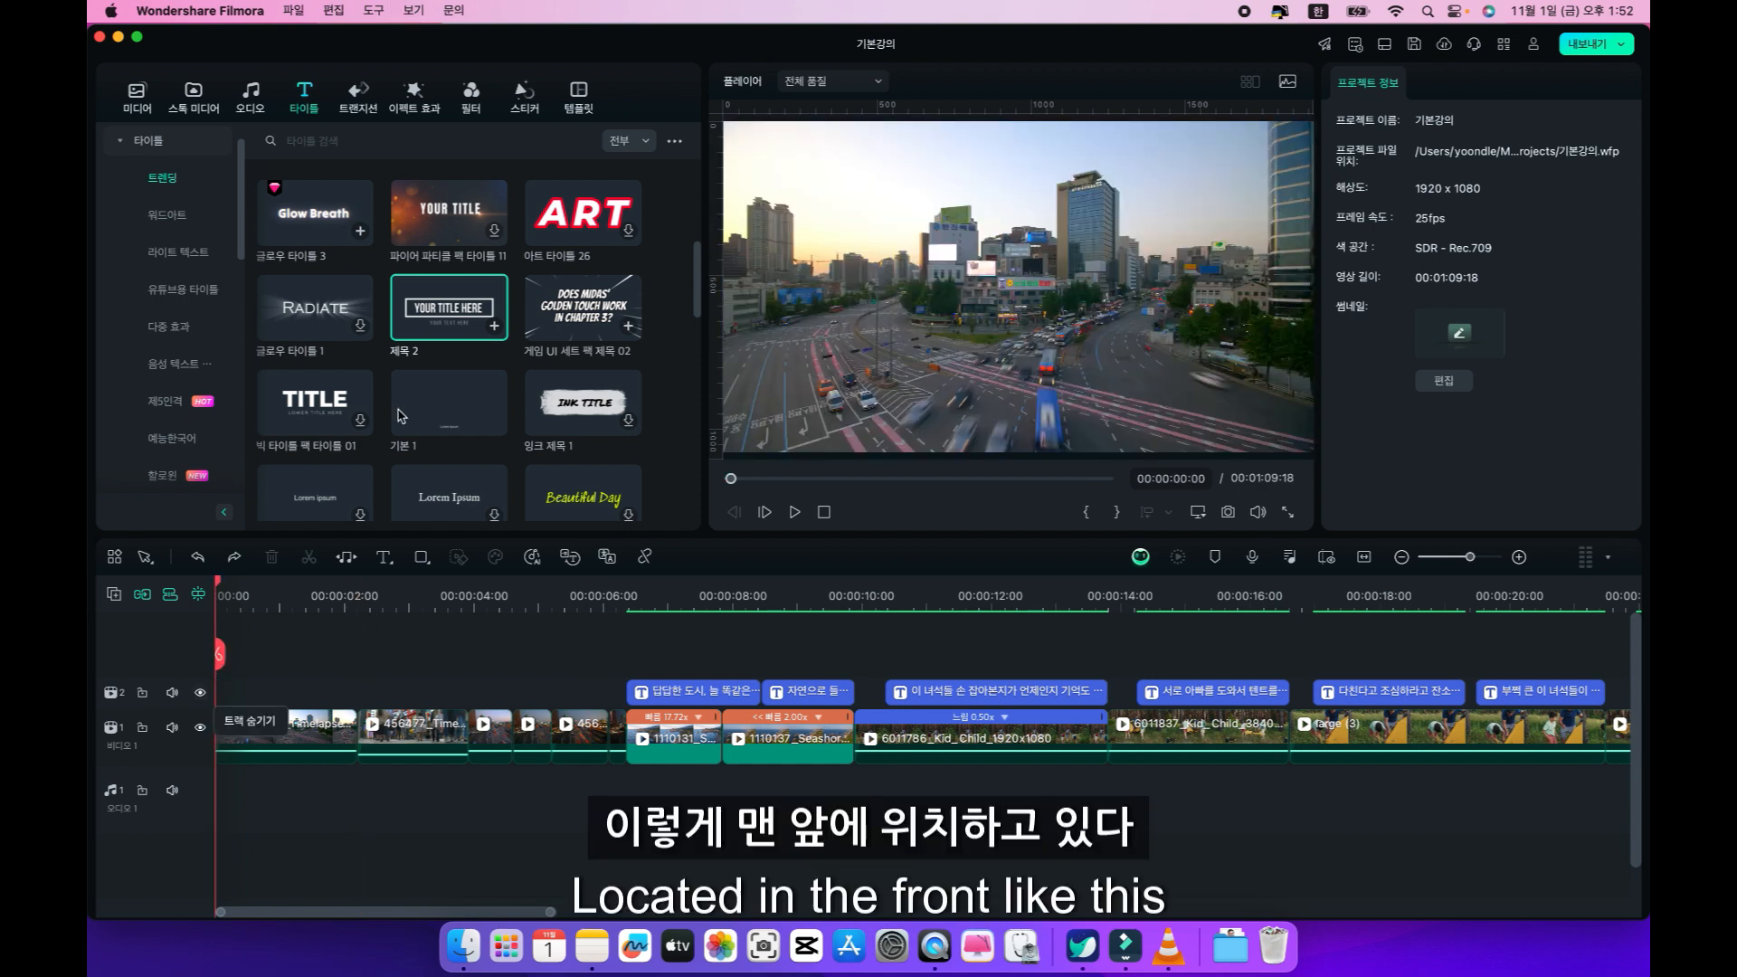
click(493, 328)
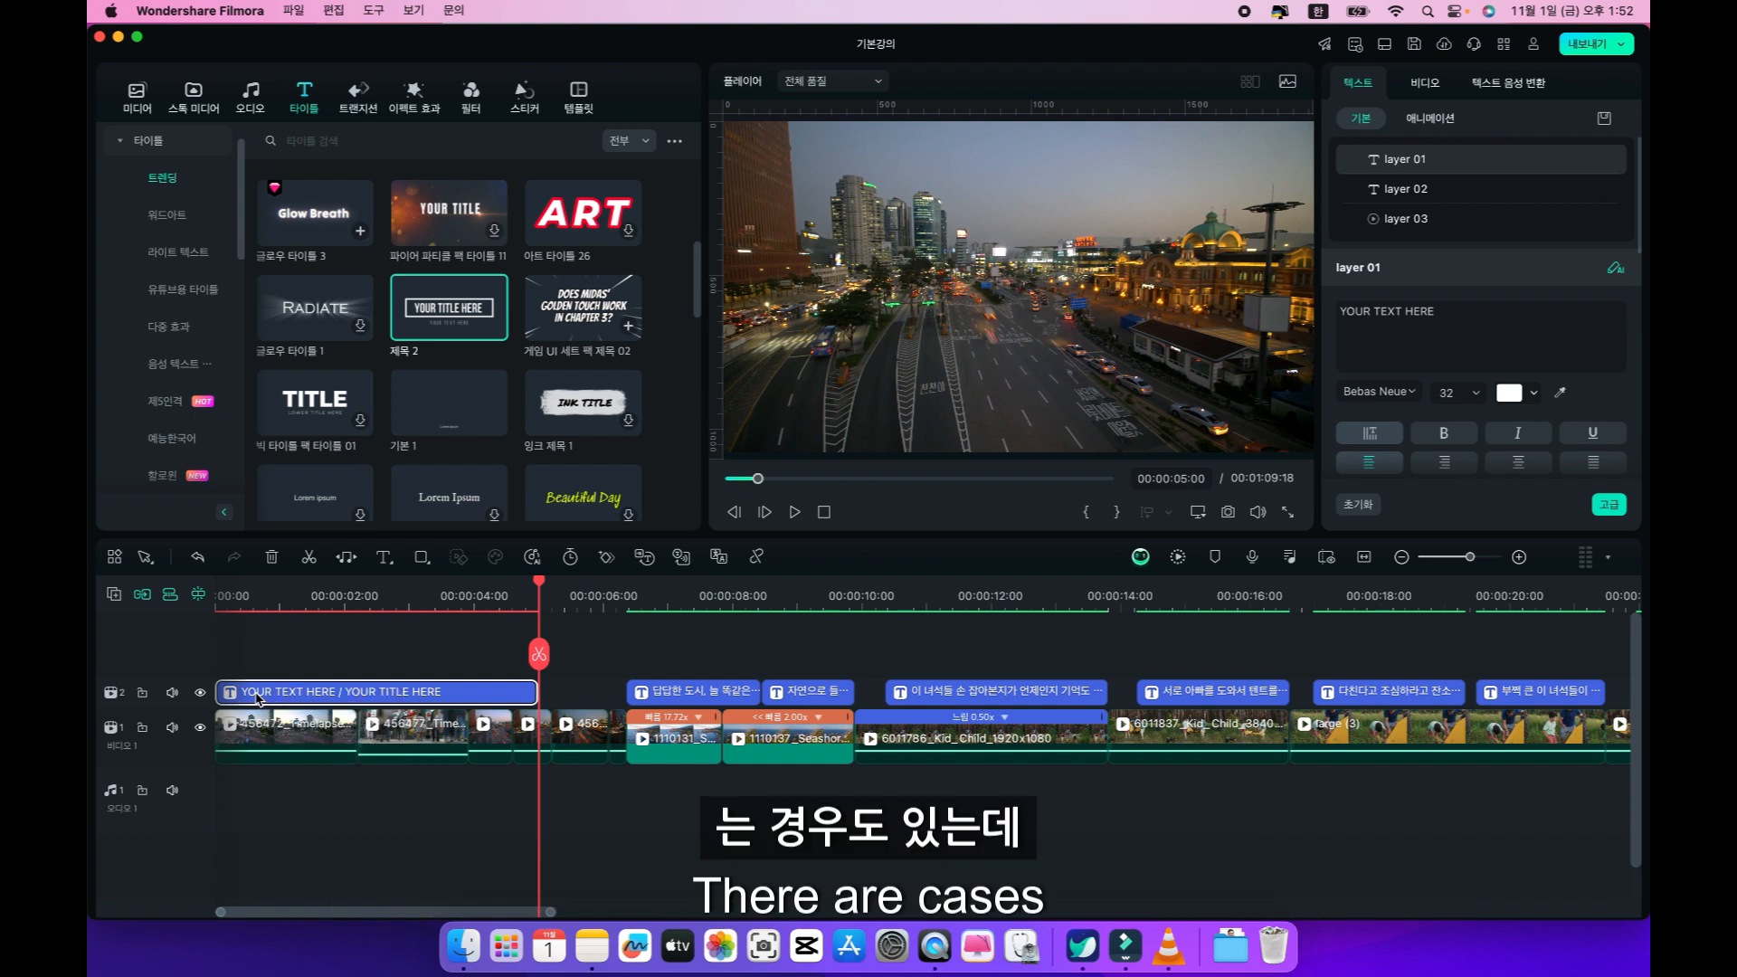
key(Delete)
Add an empty video track above the existing subtitle track.
click(330, 729)
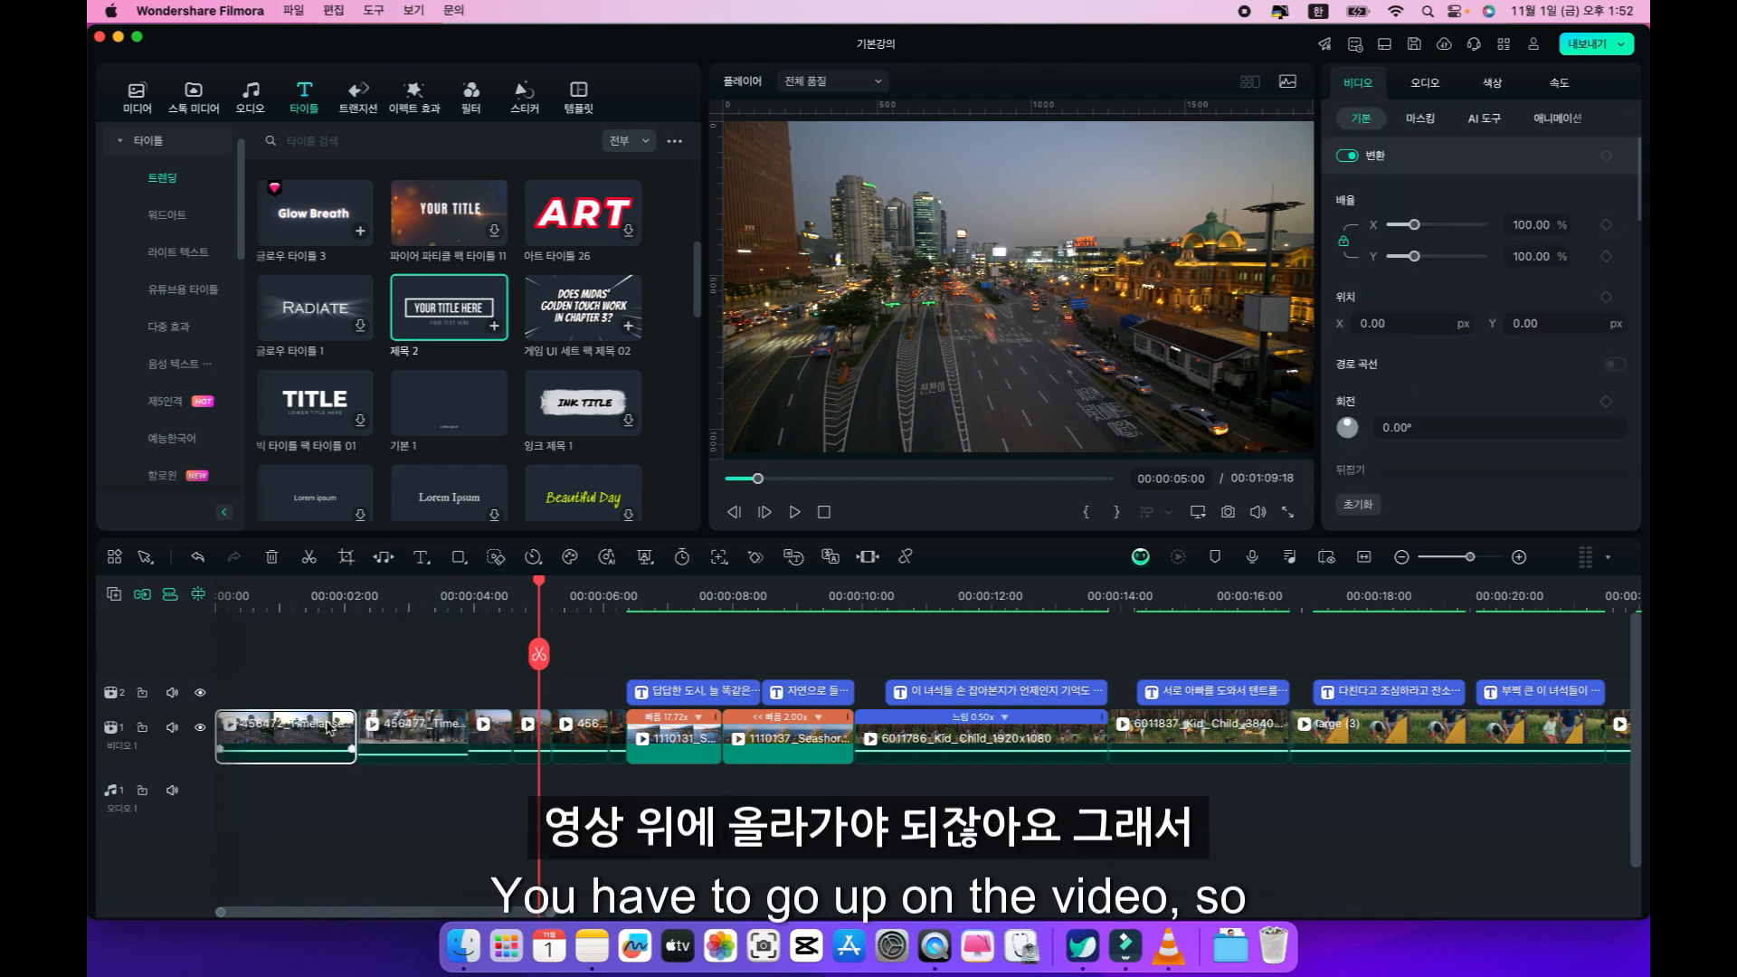
click(115, 600)
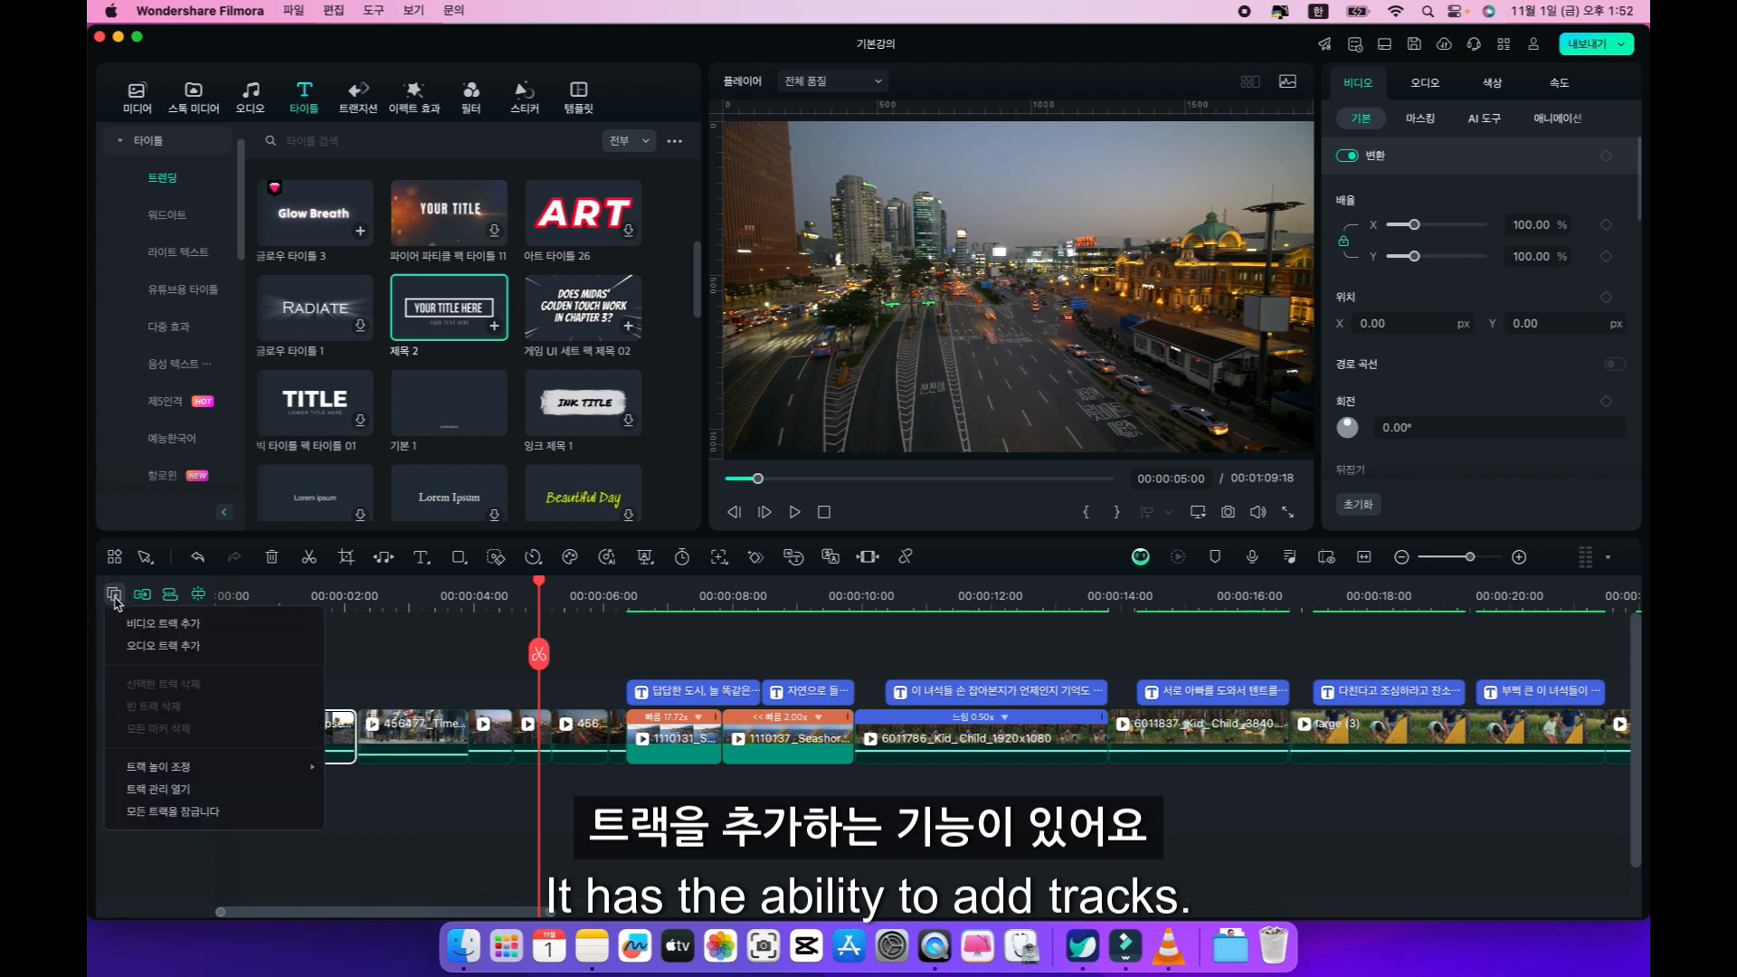
click(146, 624)
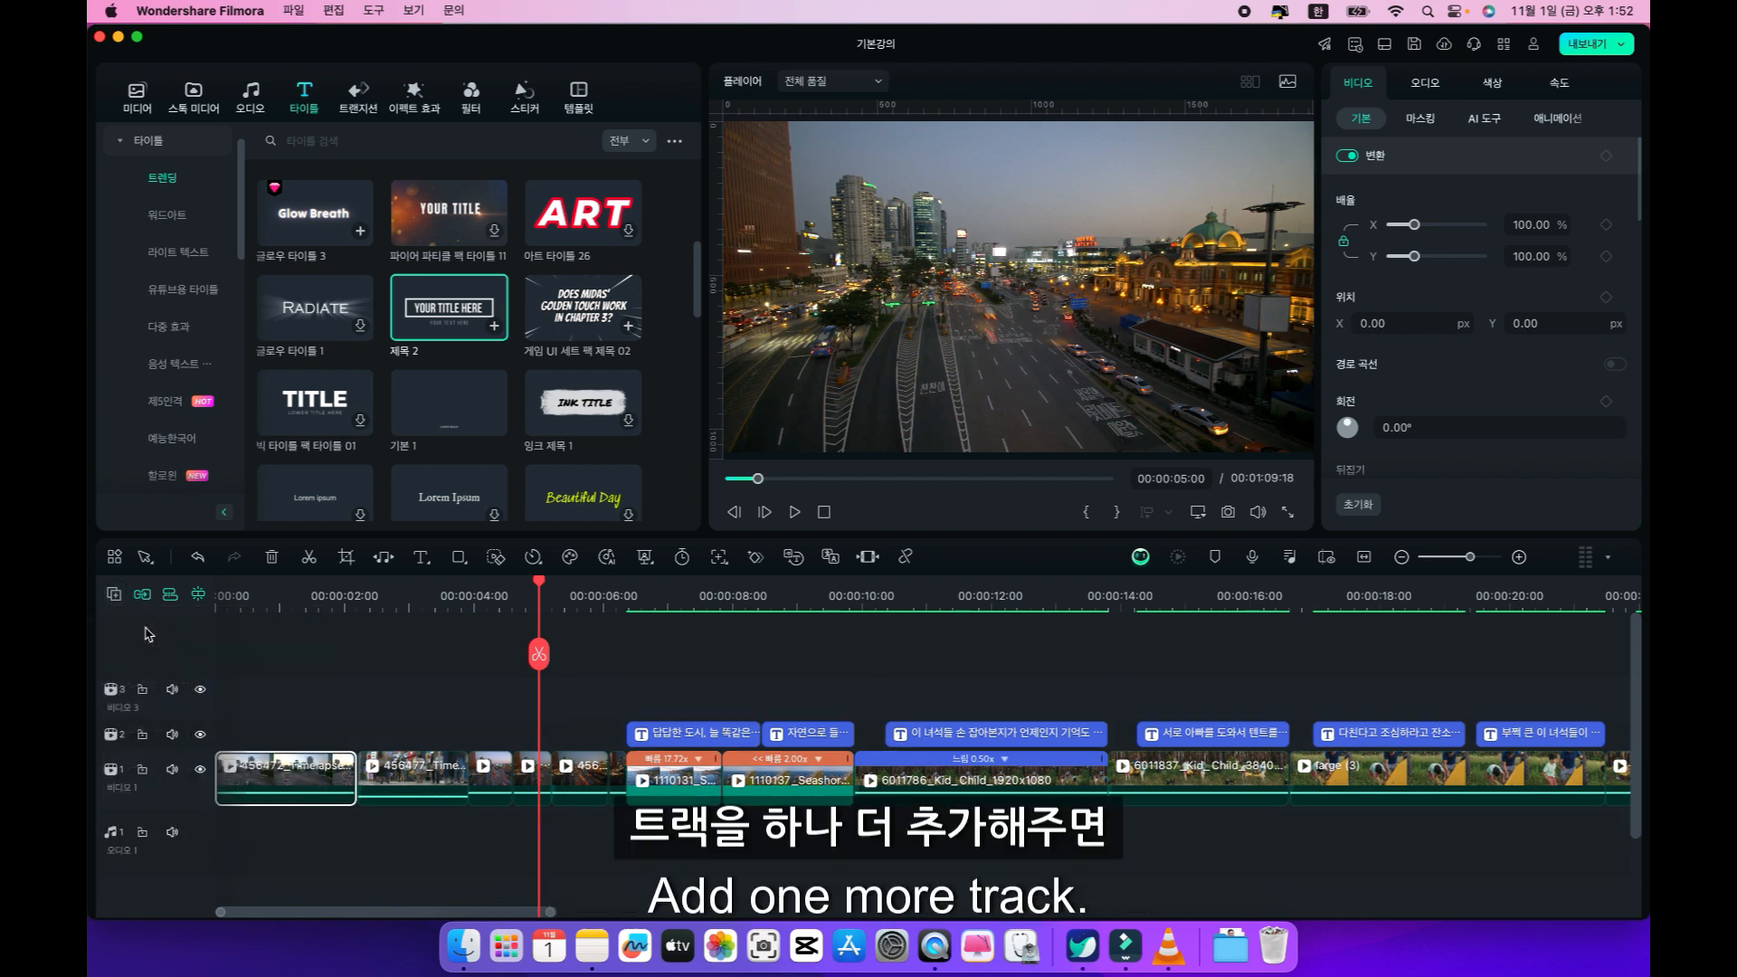
click(236, 696)
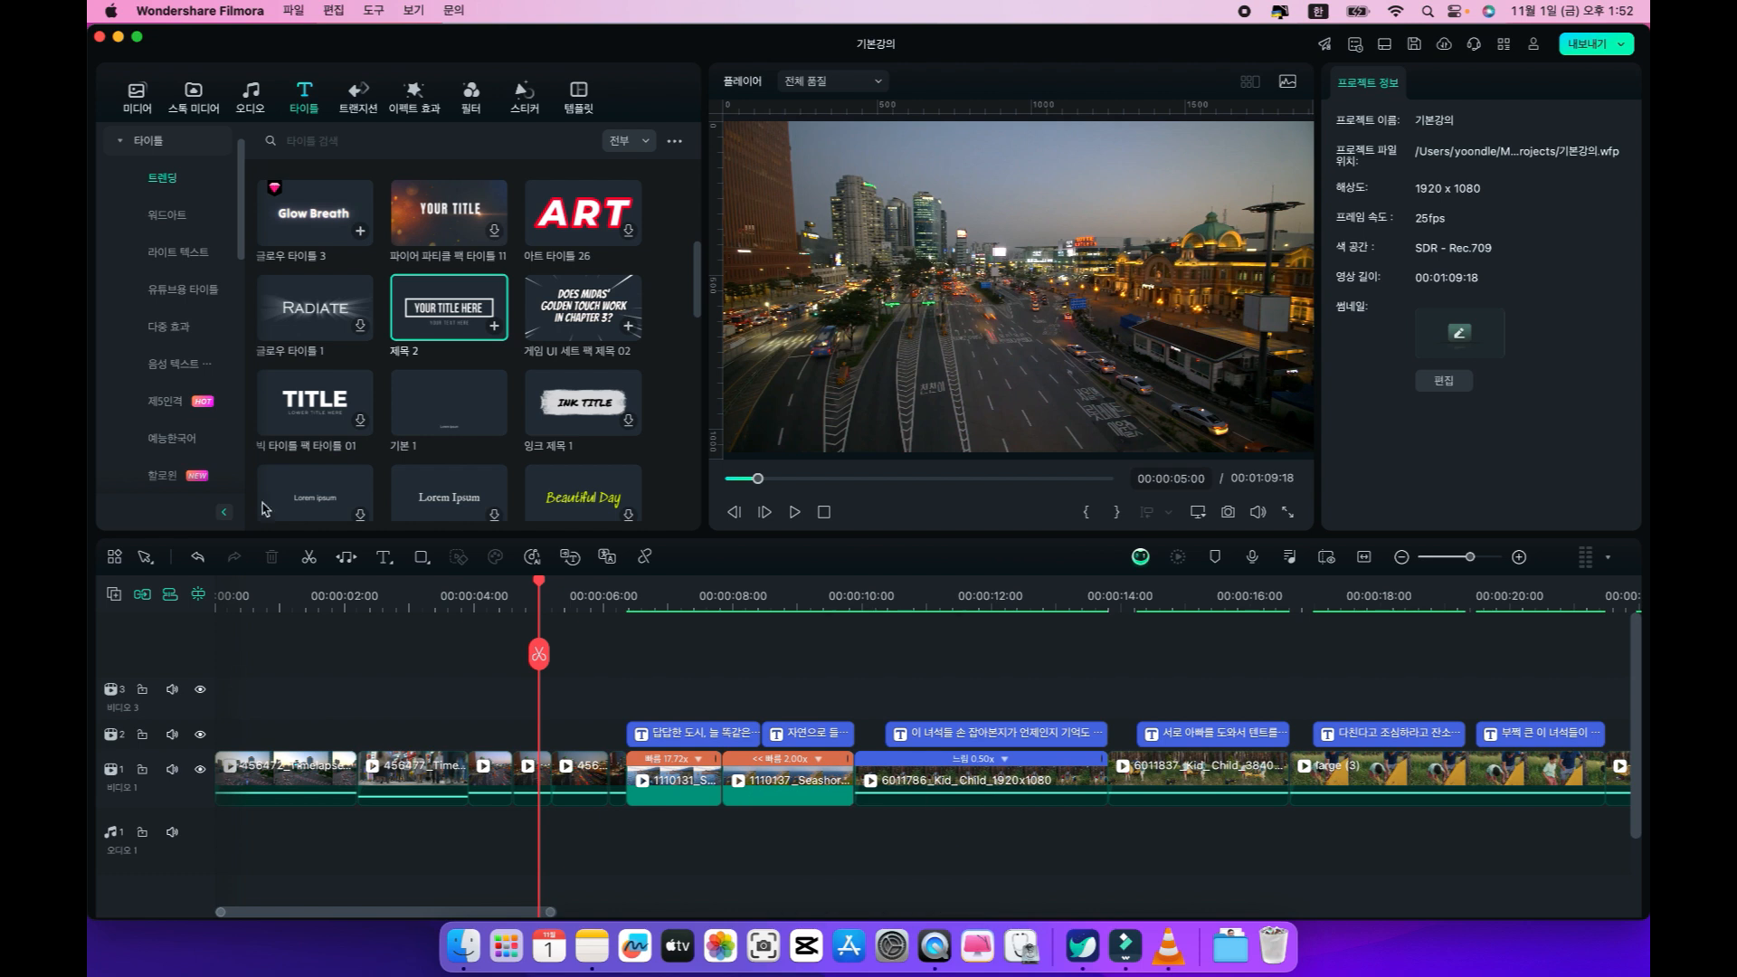
Insert the 제목 2 title on the new track at 00:00:00:21, undoing the trial insertion at 00:00:05:00.
click(494, 326)
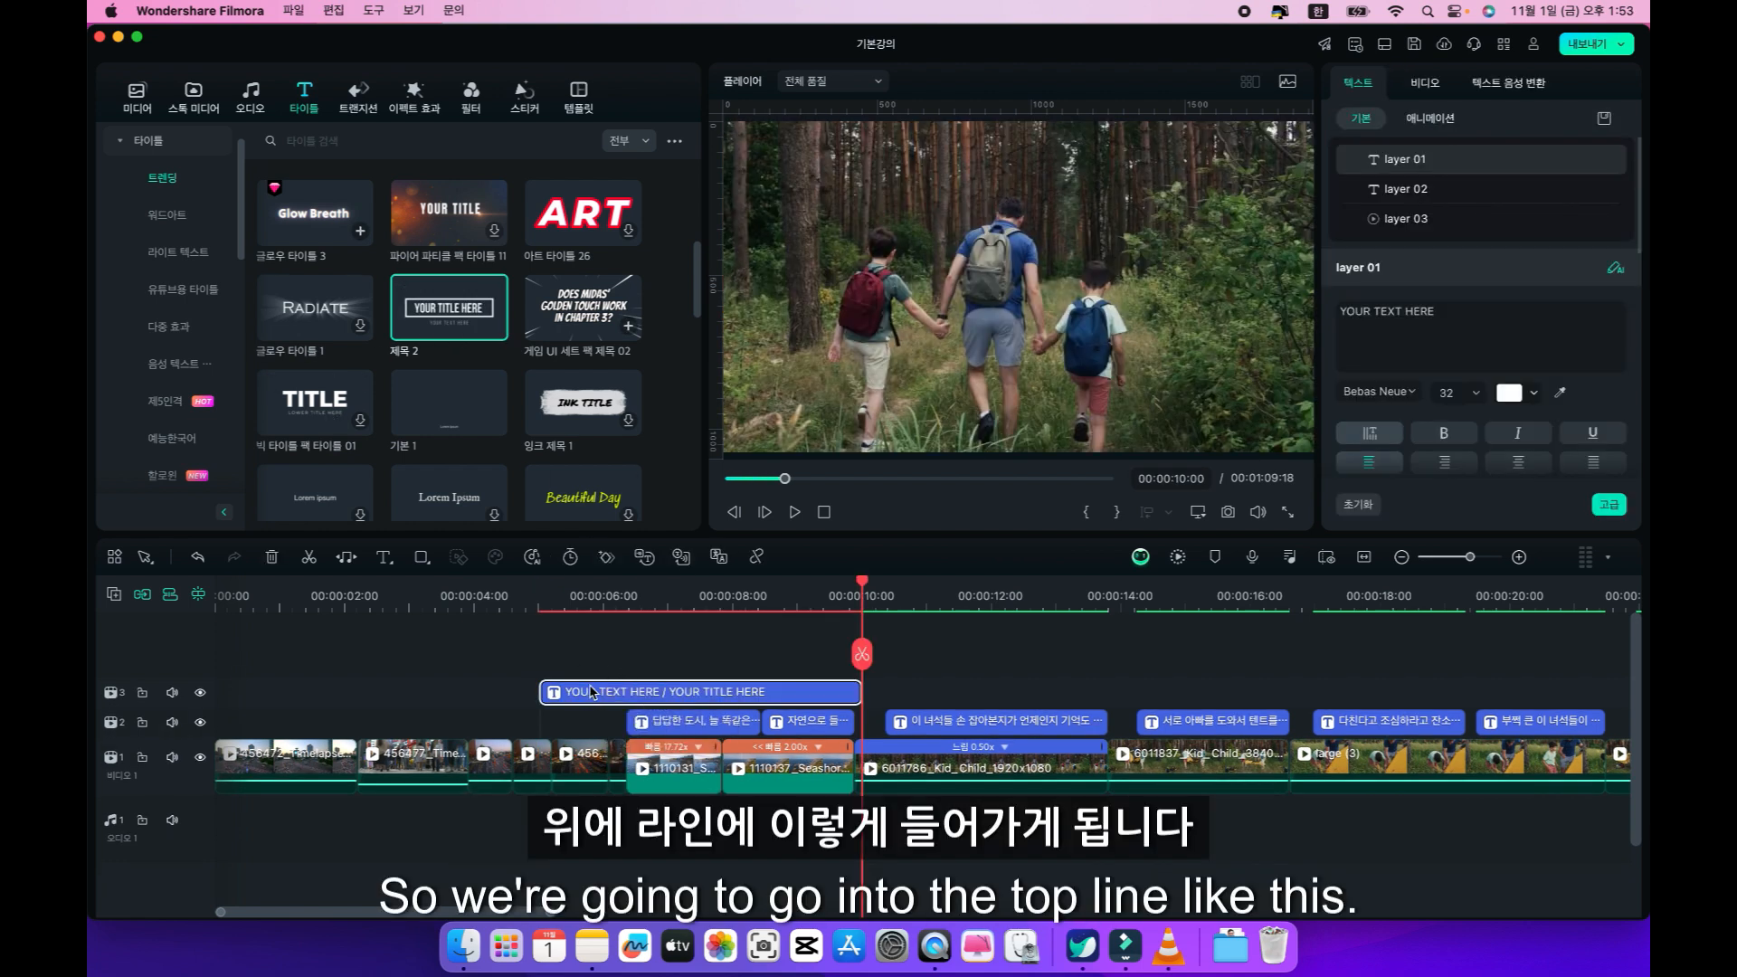
key(super+z)
drag(863, 587, 271, 593)
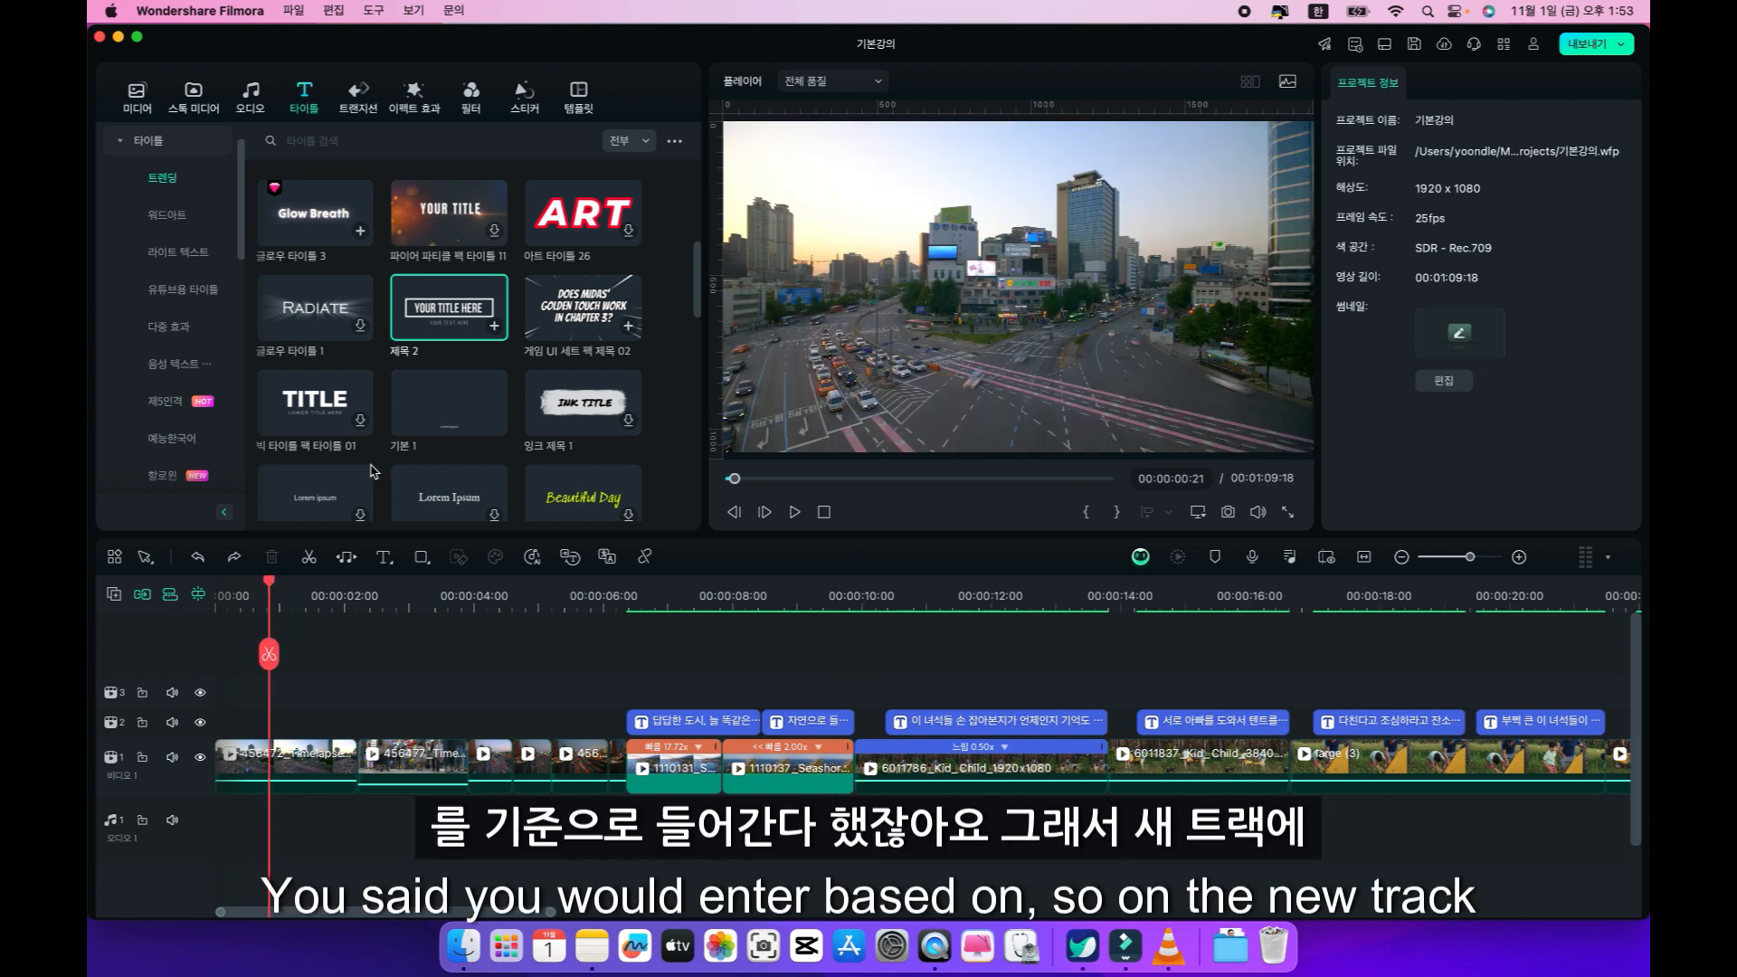
click(494, 326)
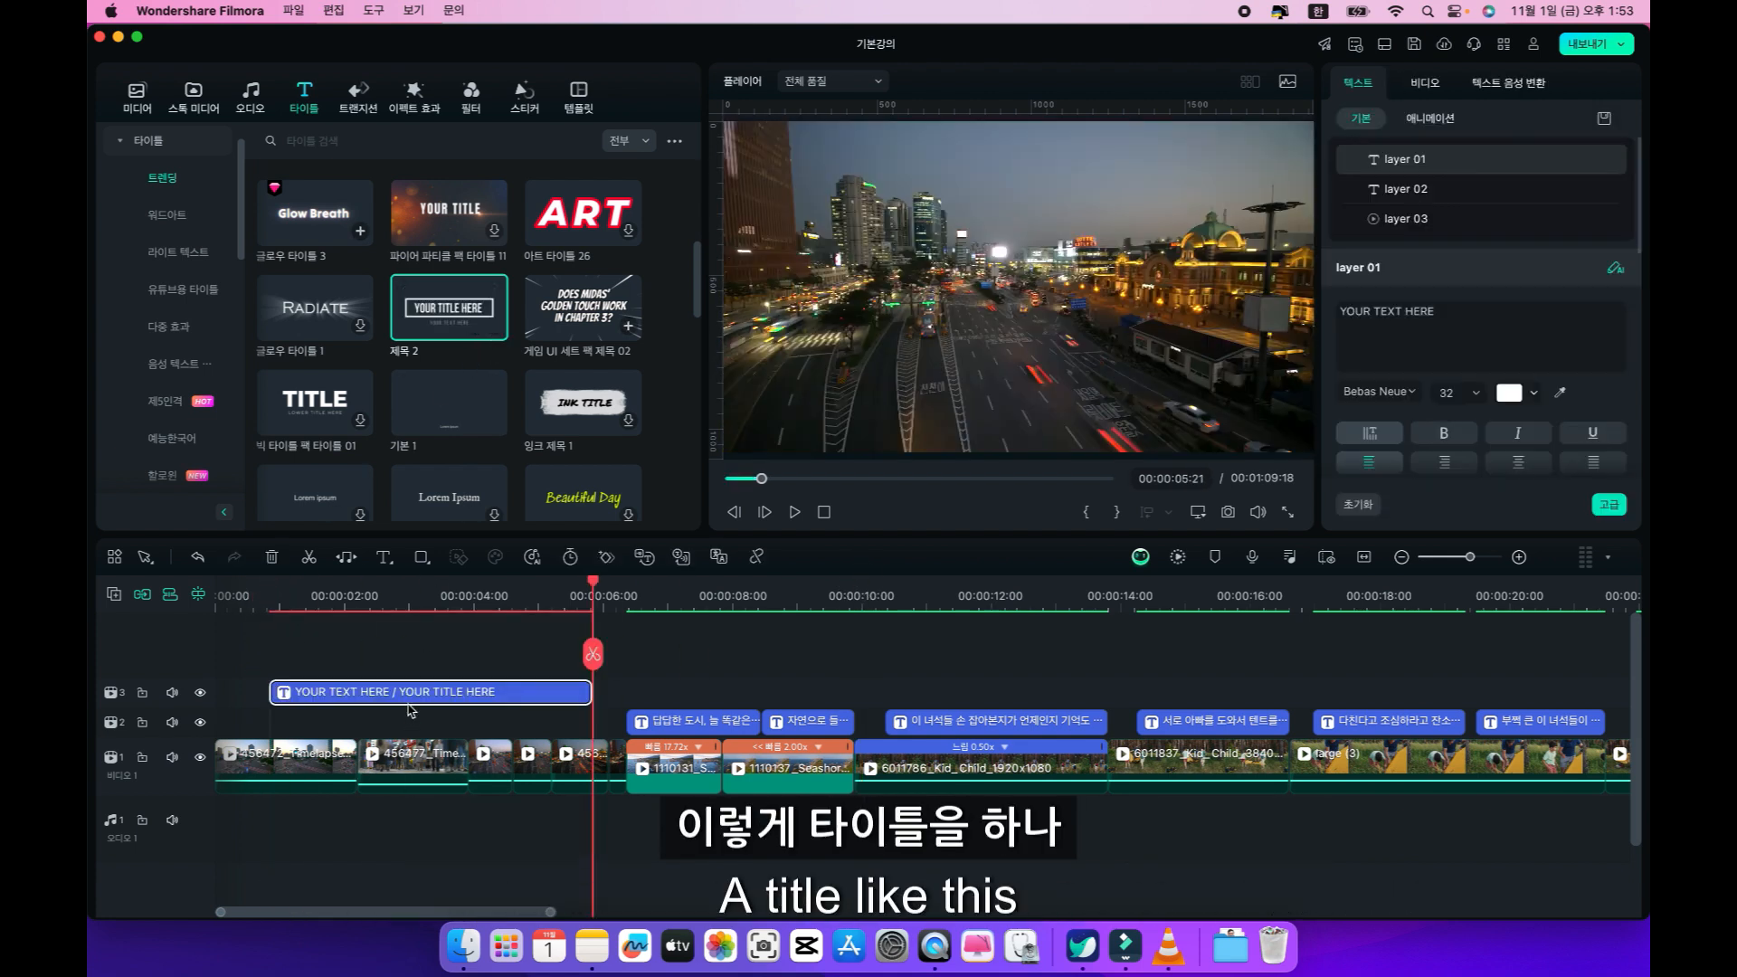
Move the title clip to the start of the second video track and lengthen it to 00:00:06:02.
drag(408, 693, 262, 704)
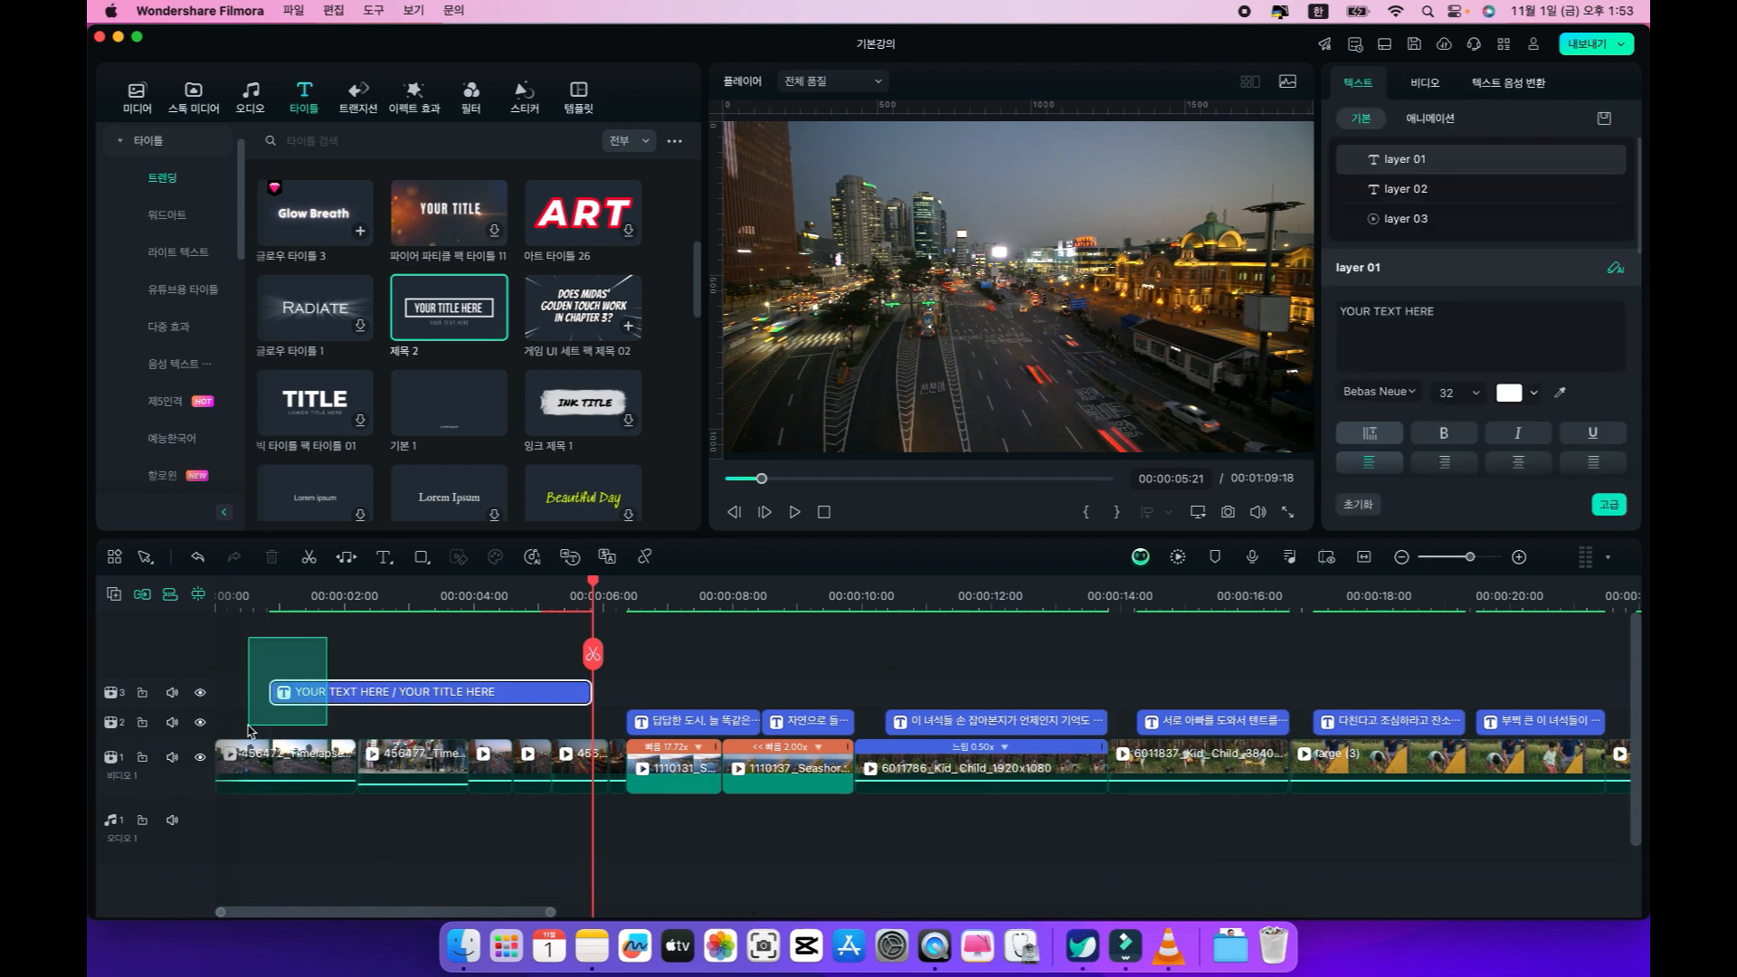
click(318, 694)
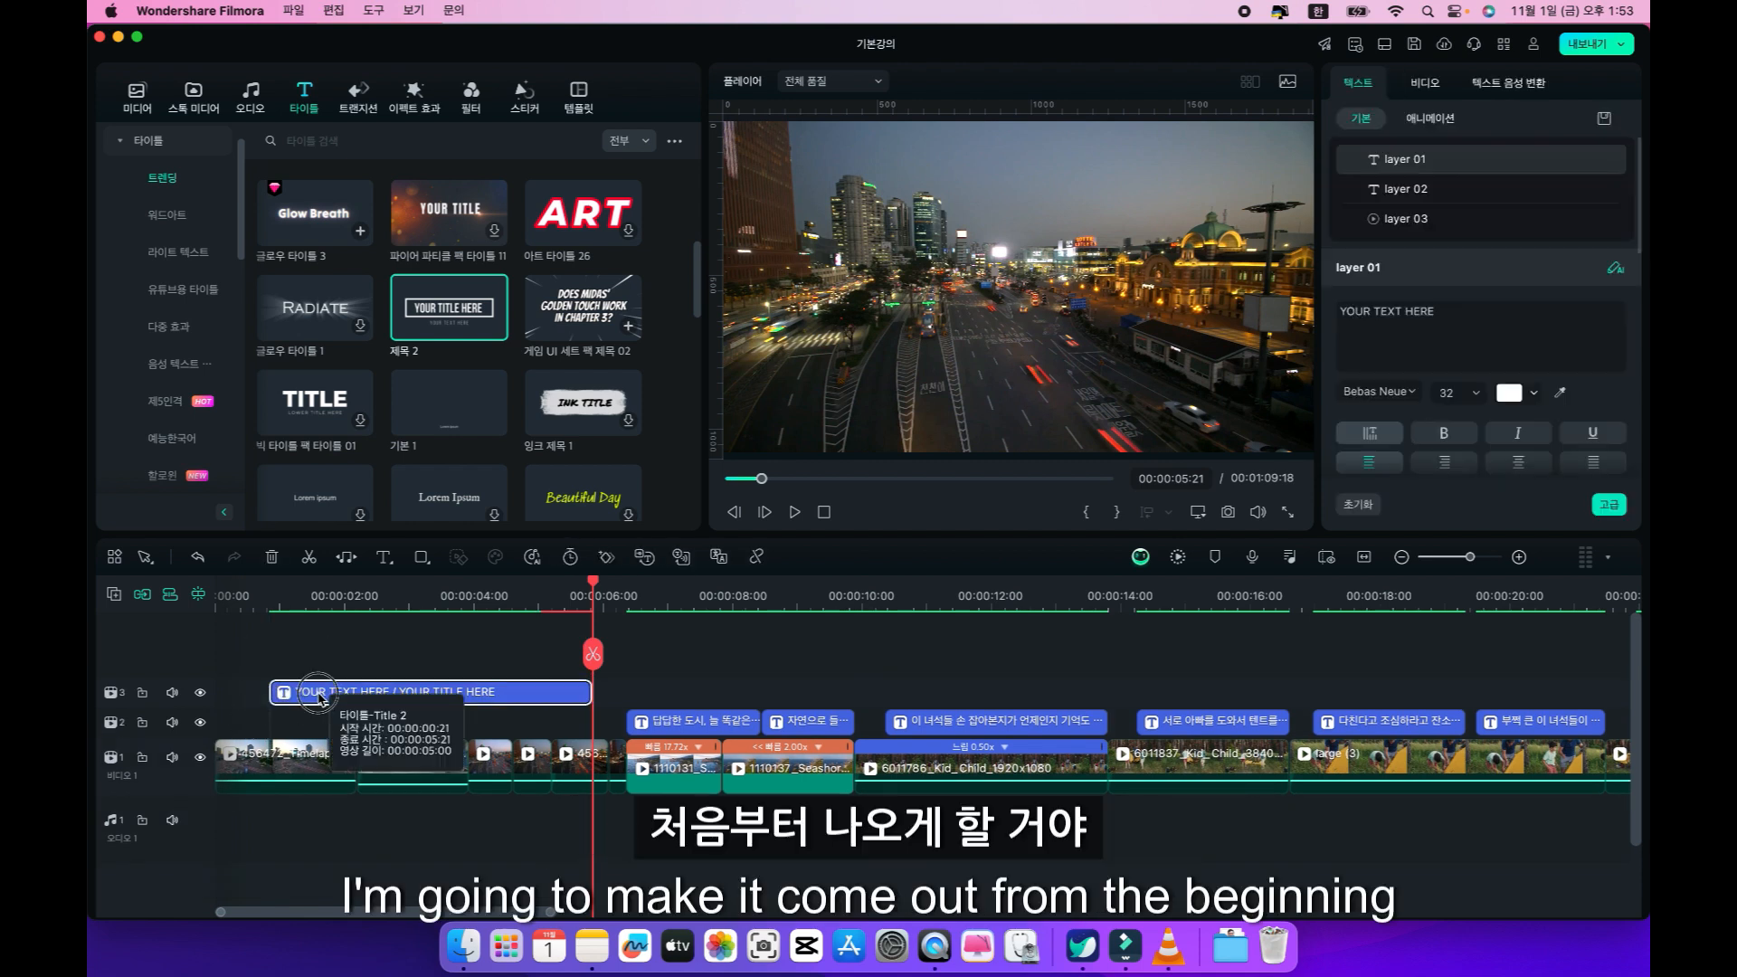
drag(260, 719, 245, 723)
click(289, 598)
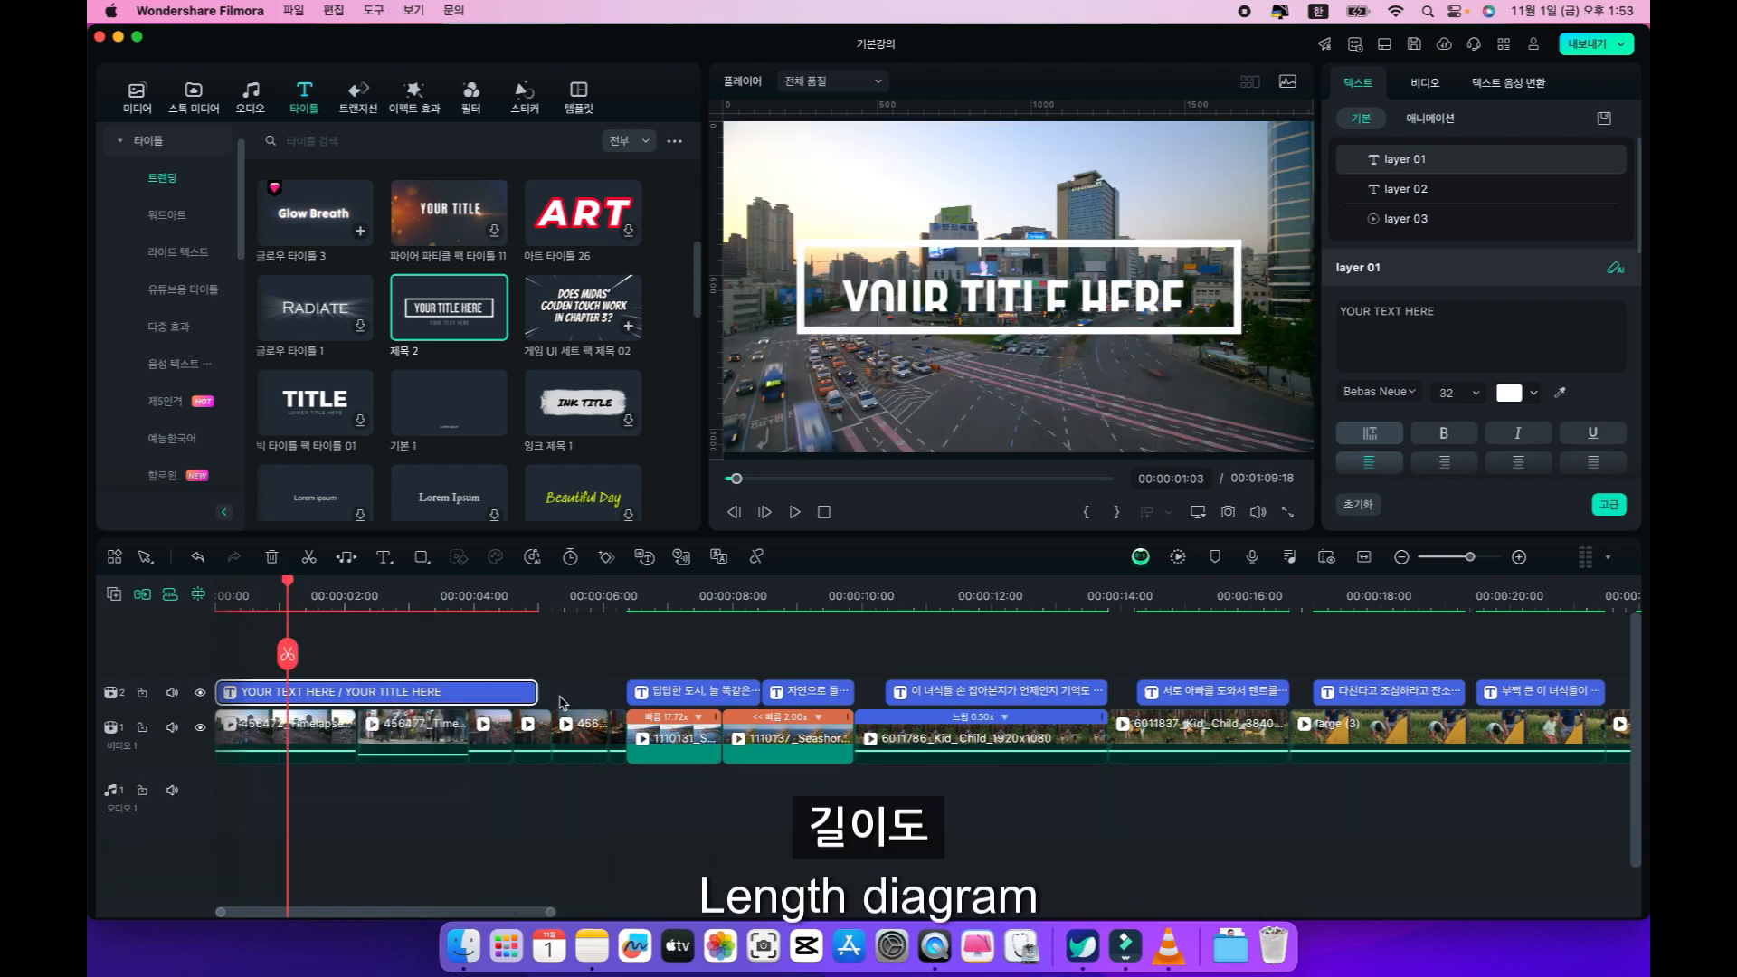
drag(537, 693, 607, 699)
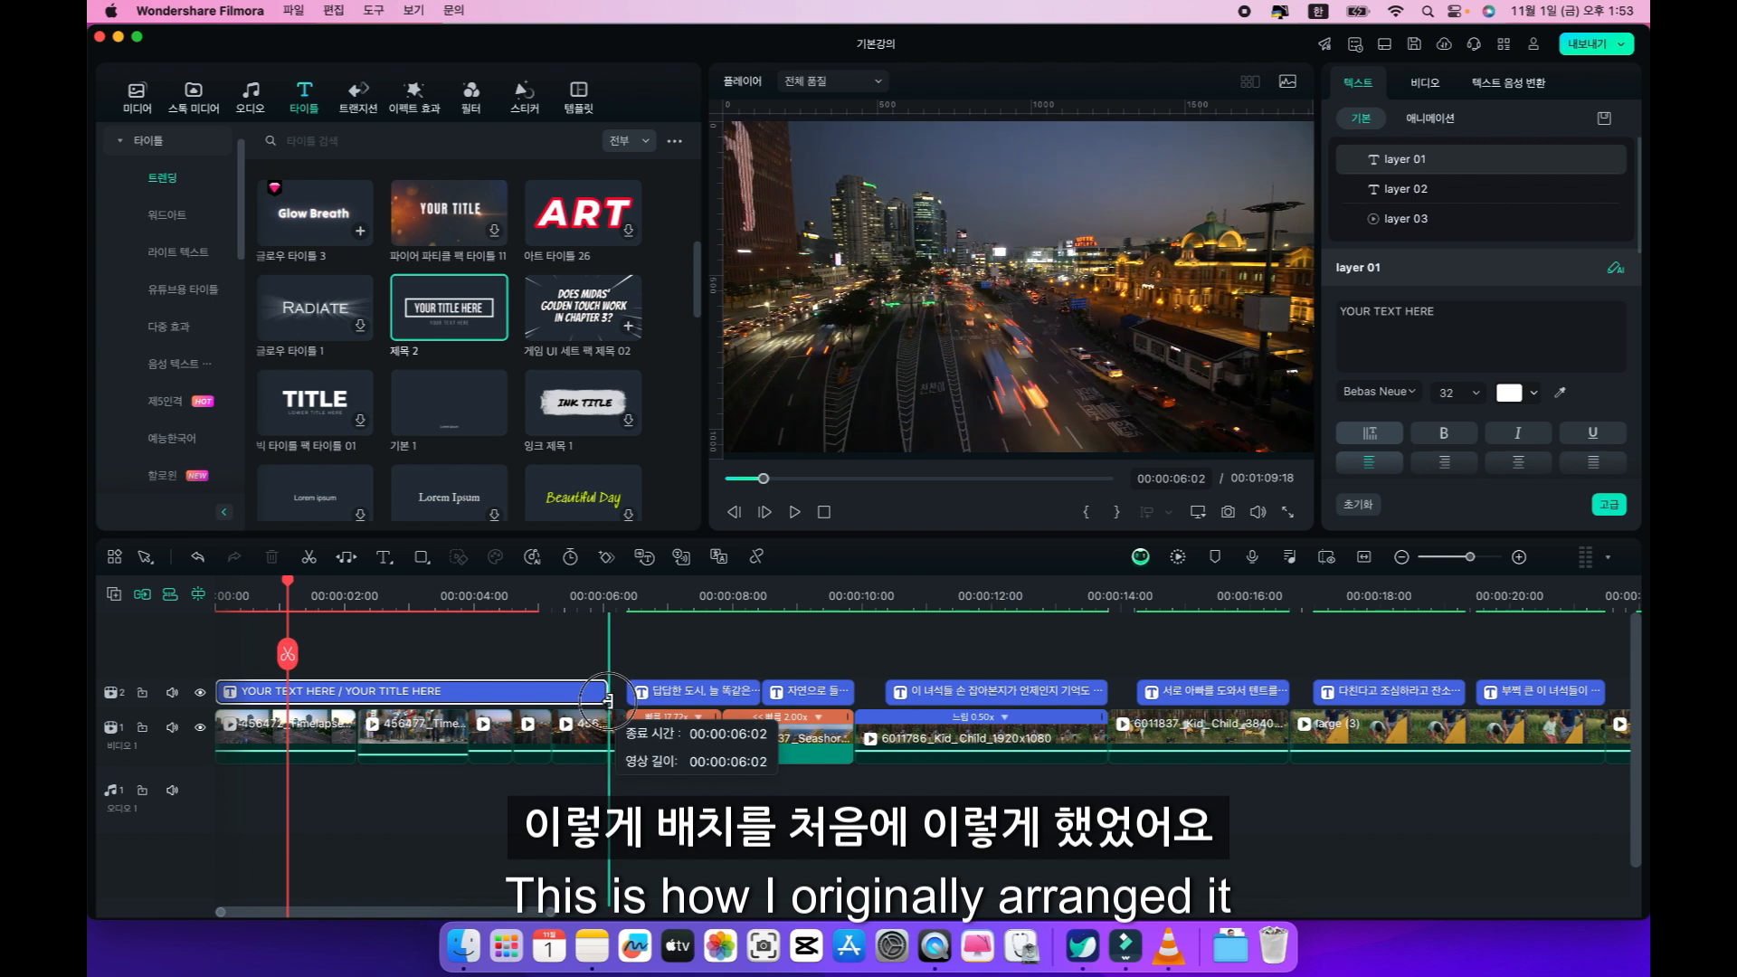
click(345, 596)
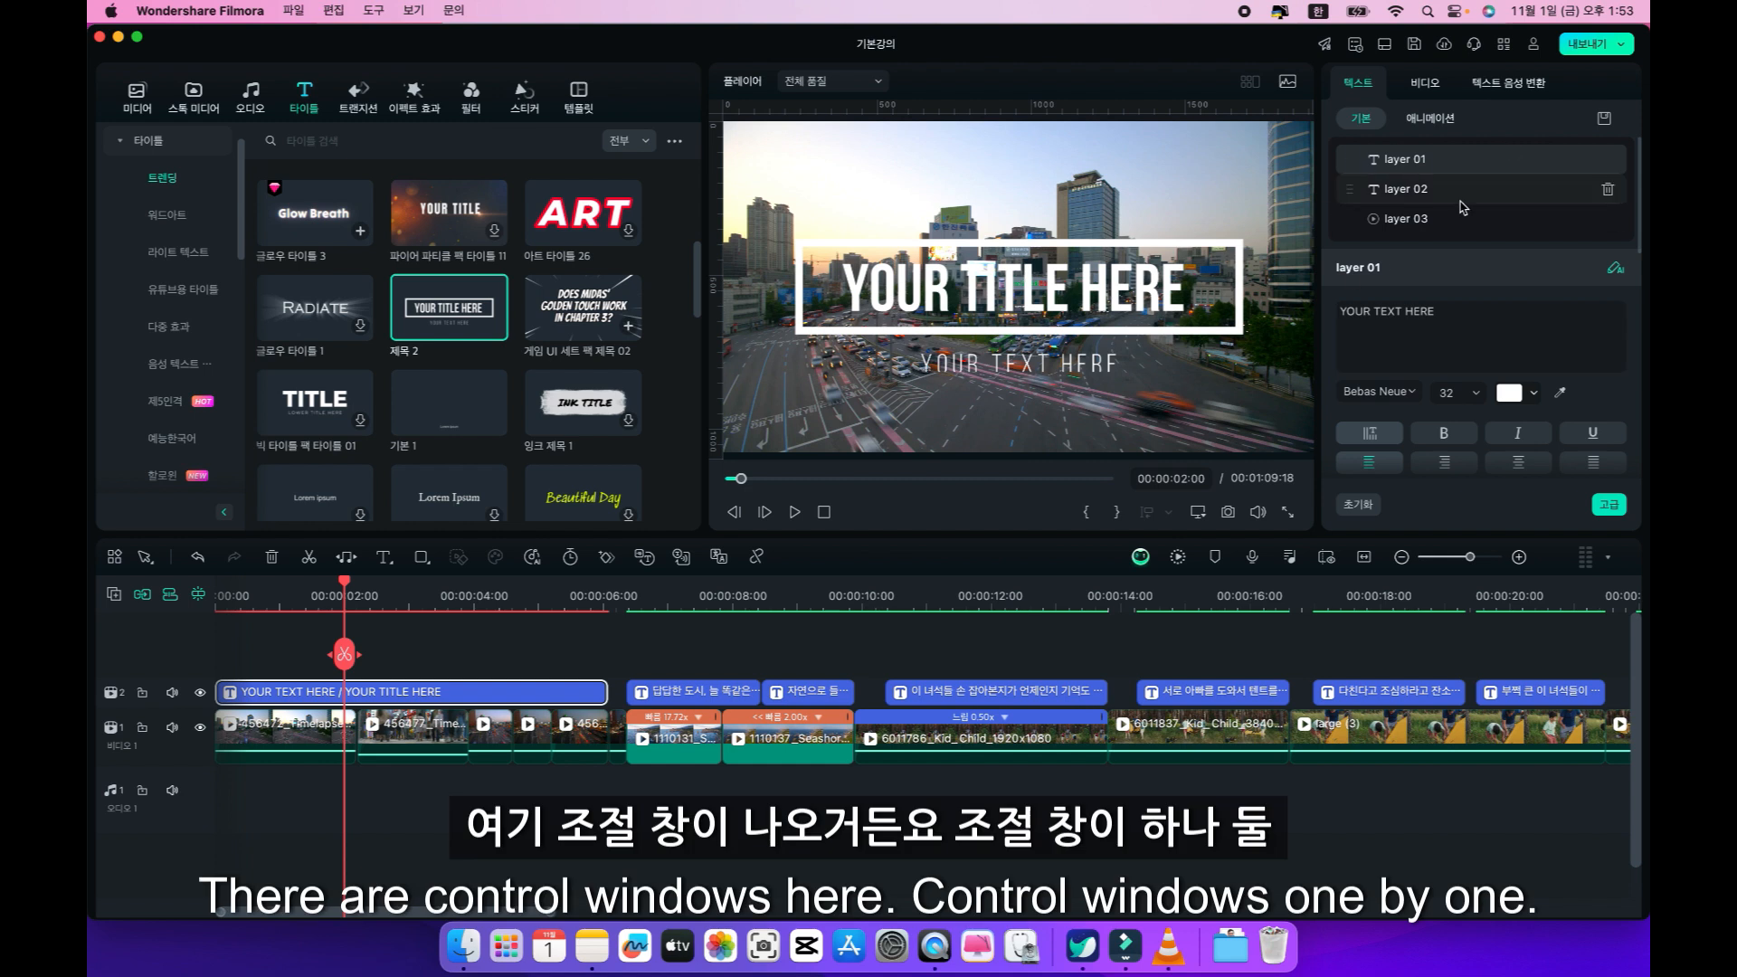
Examine which part of the title each text layer controls, including the transform settings of the box in layer 03.
click(1425, 191)
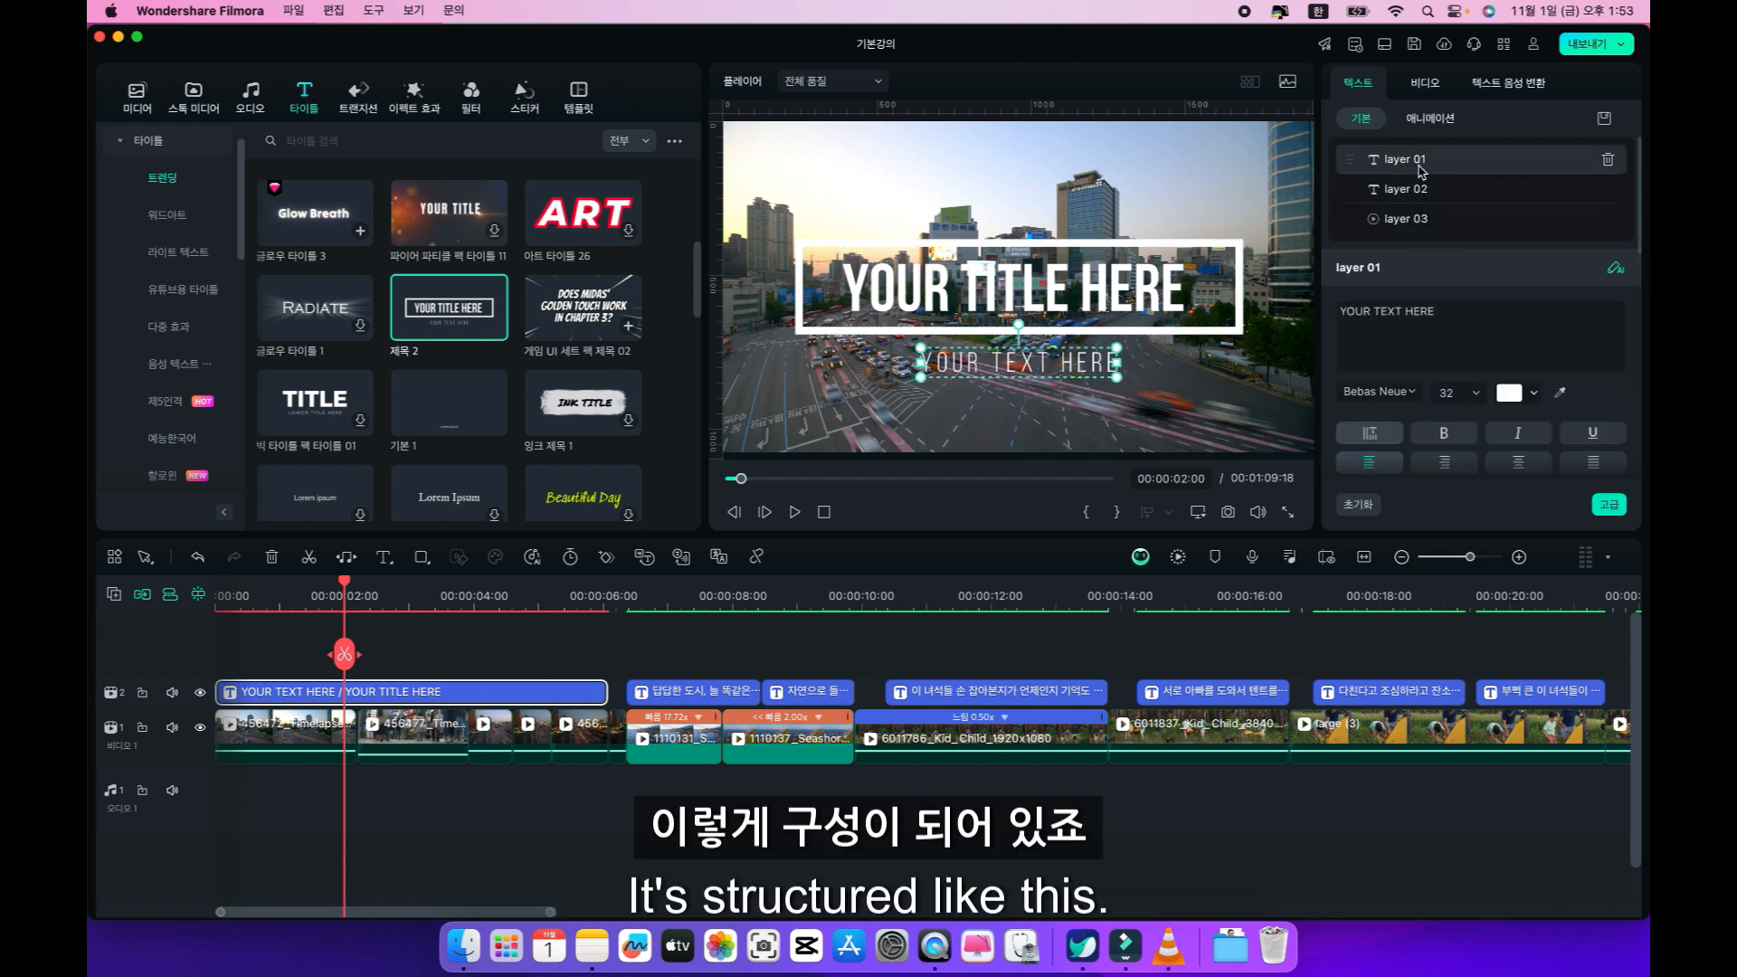
click(1404, 224)
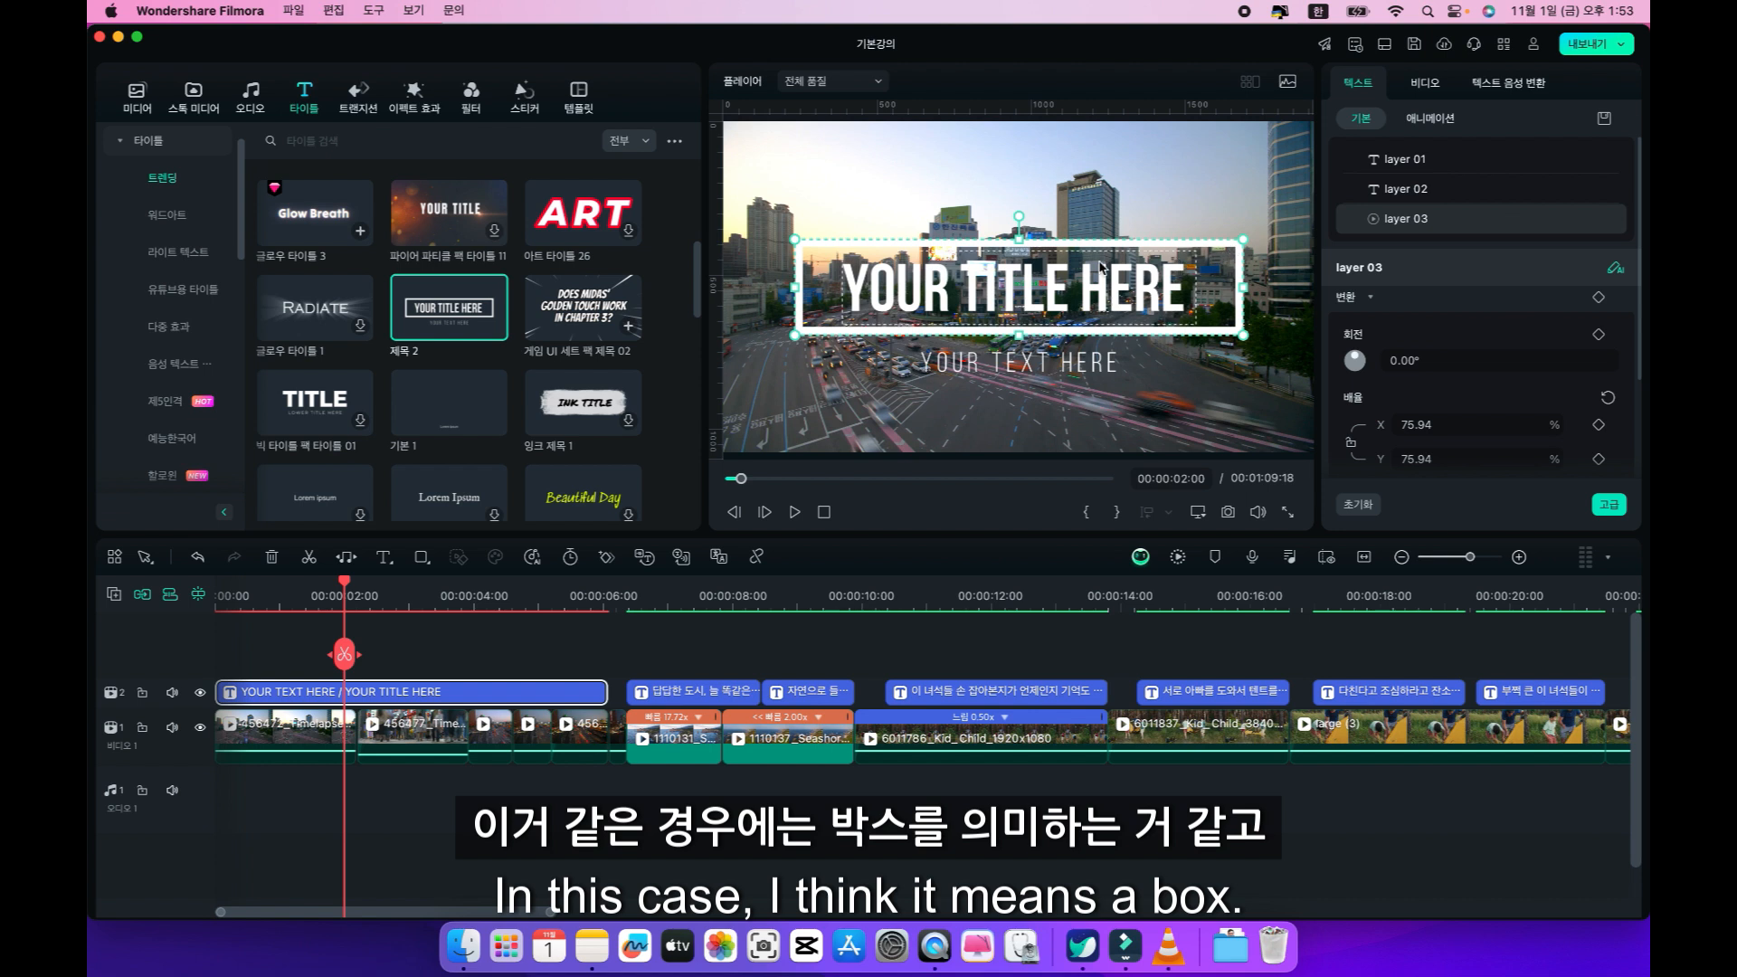
scroll(1471, 383, down, 4)
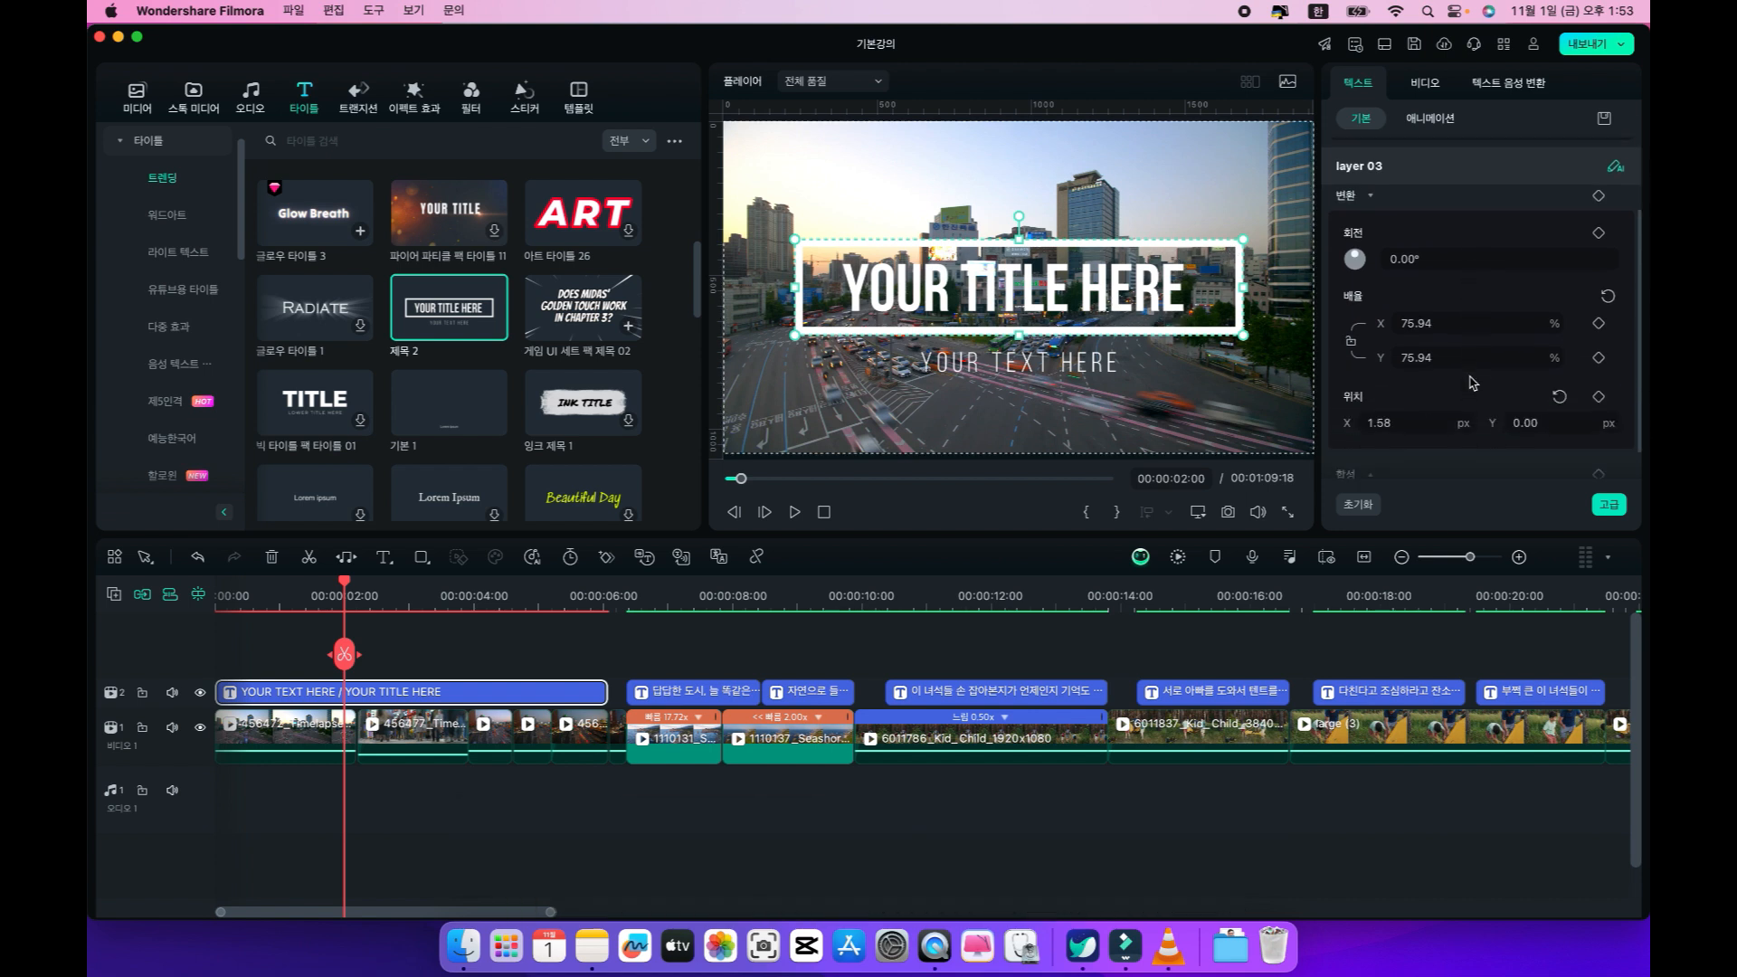
scroll(1428, 301, up, 4)
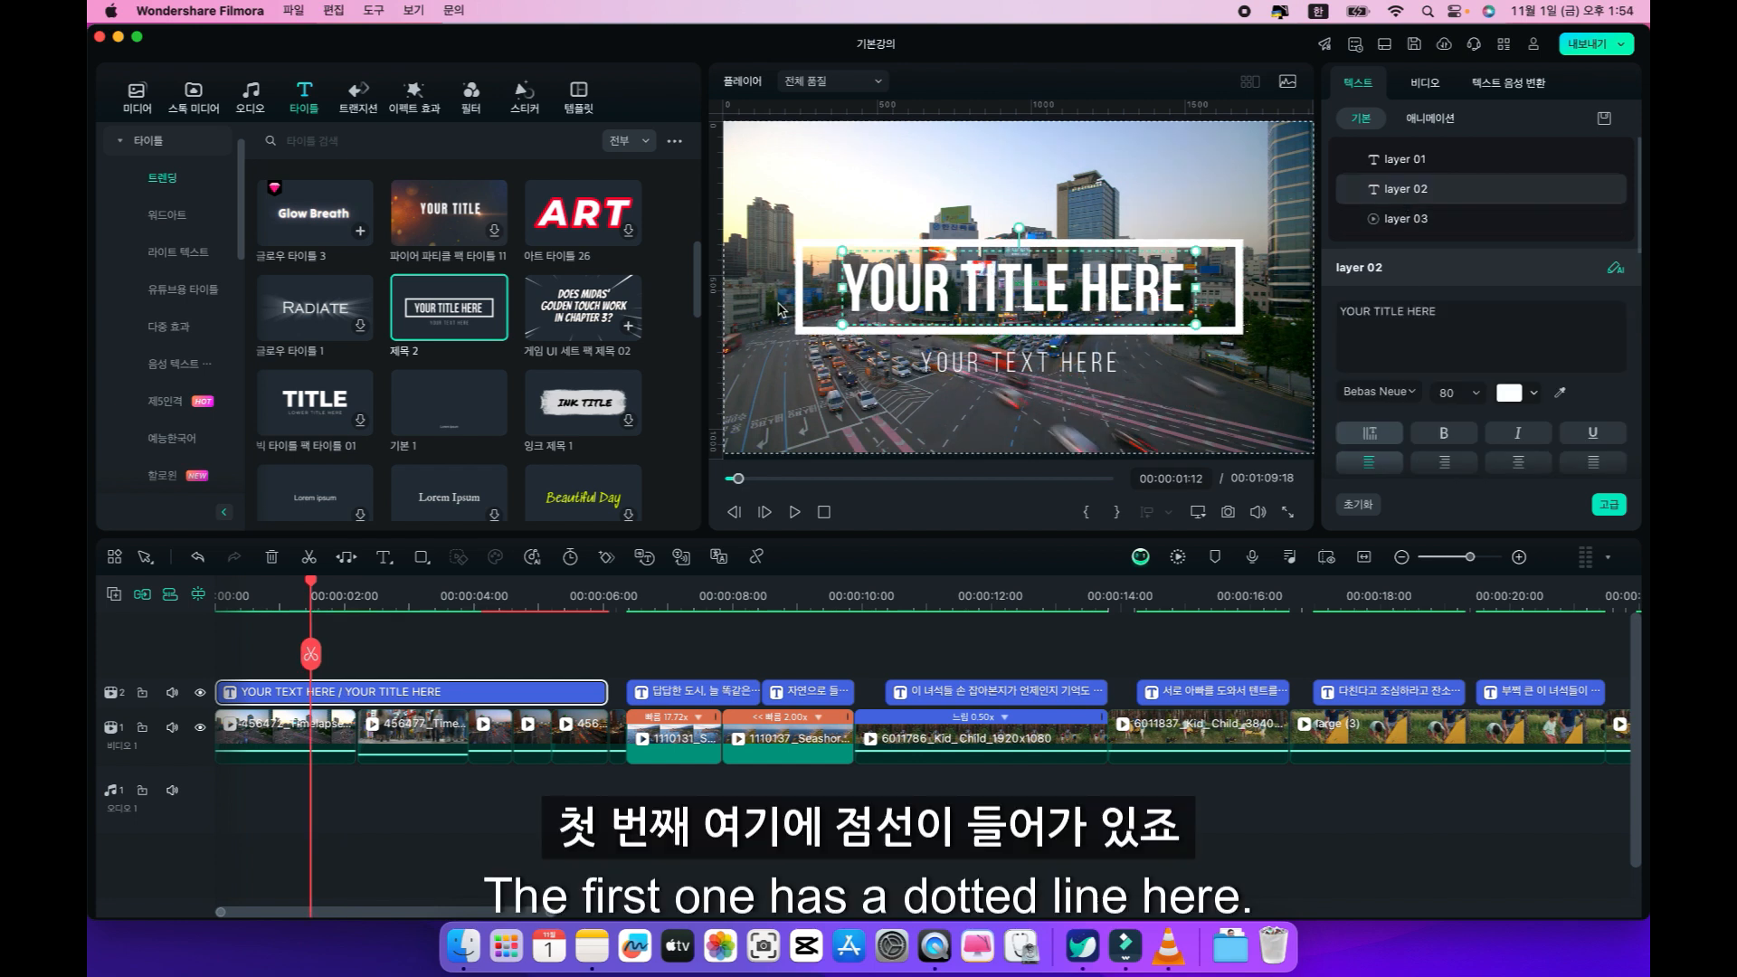
Replace the placeholder text of layer 02 with 내가 캠핑을 가는 이유 and set its font size to 62.
click(1477, 317)
drag(1477, 319, 1295, 313)
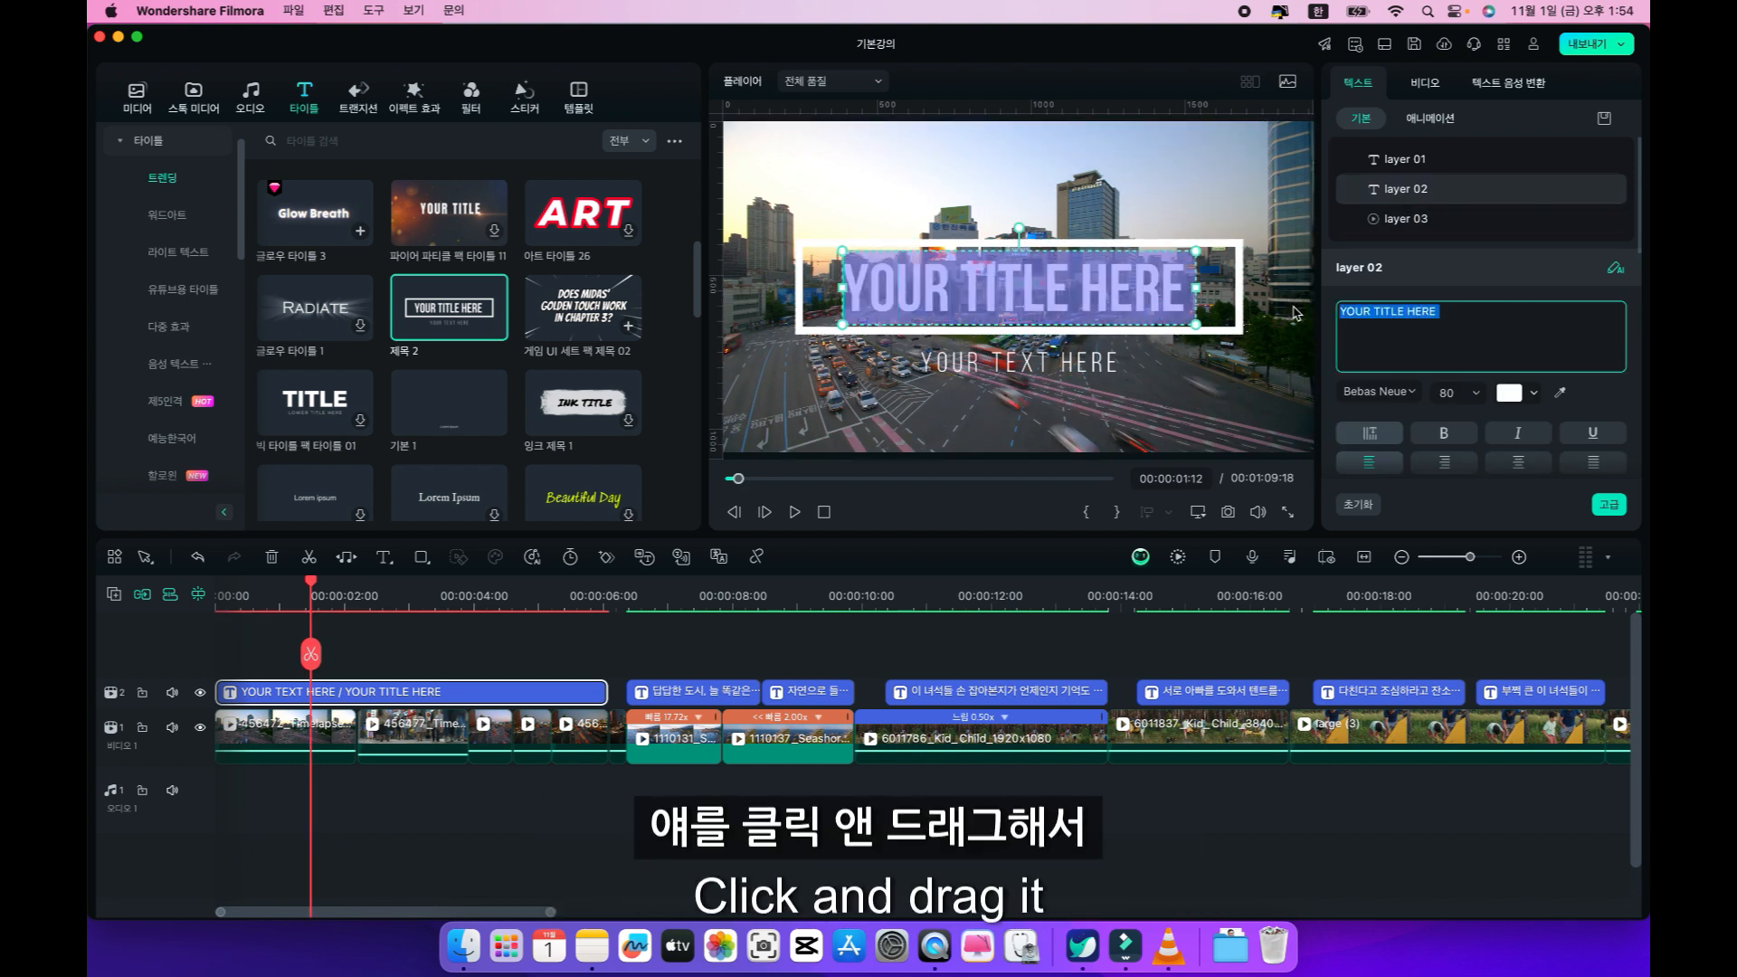
text(내가)
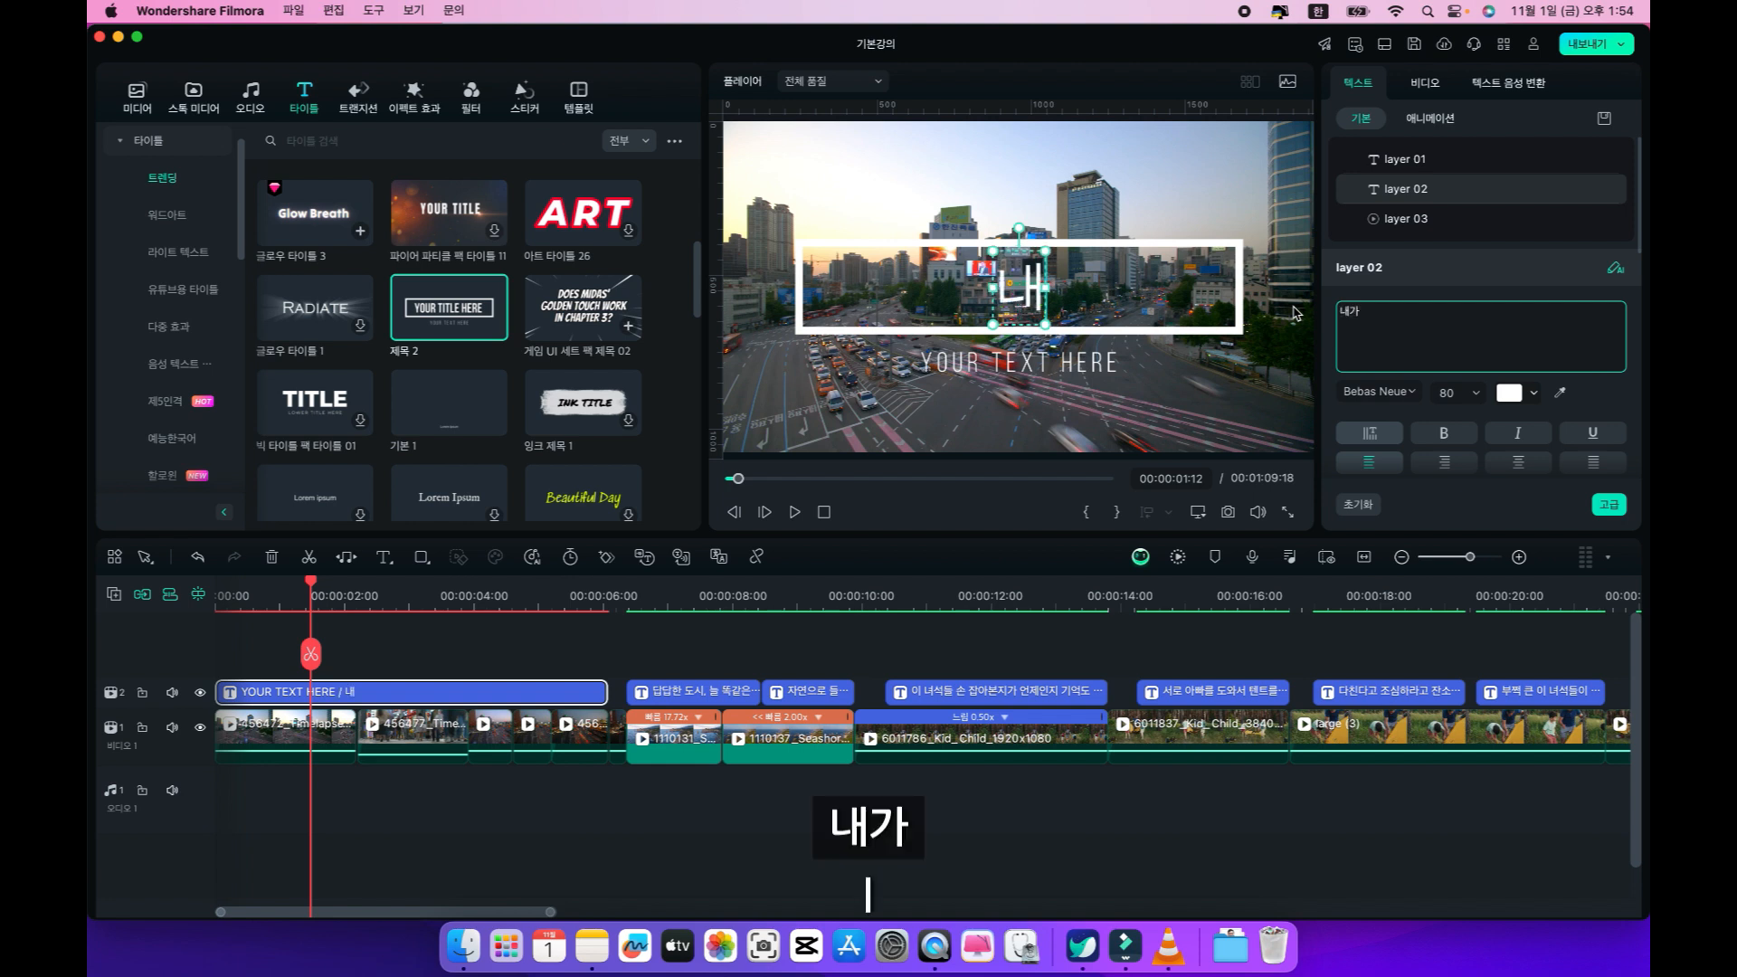
text( 렴칭ㅇ)
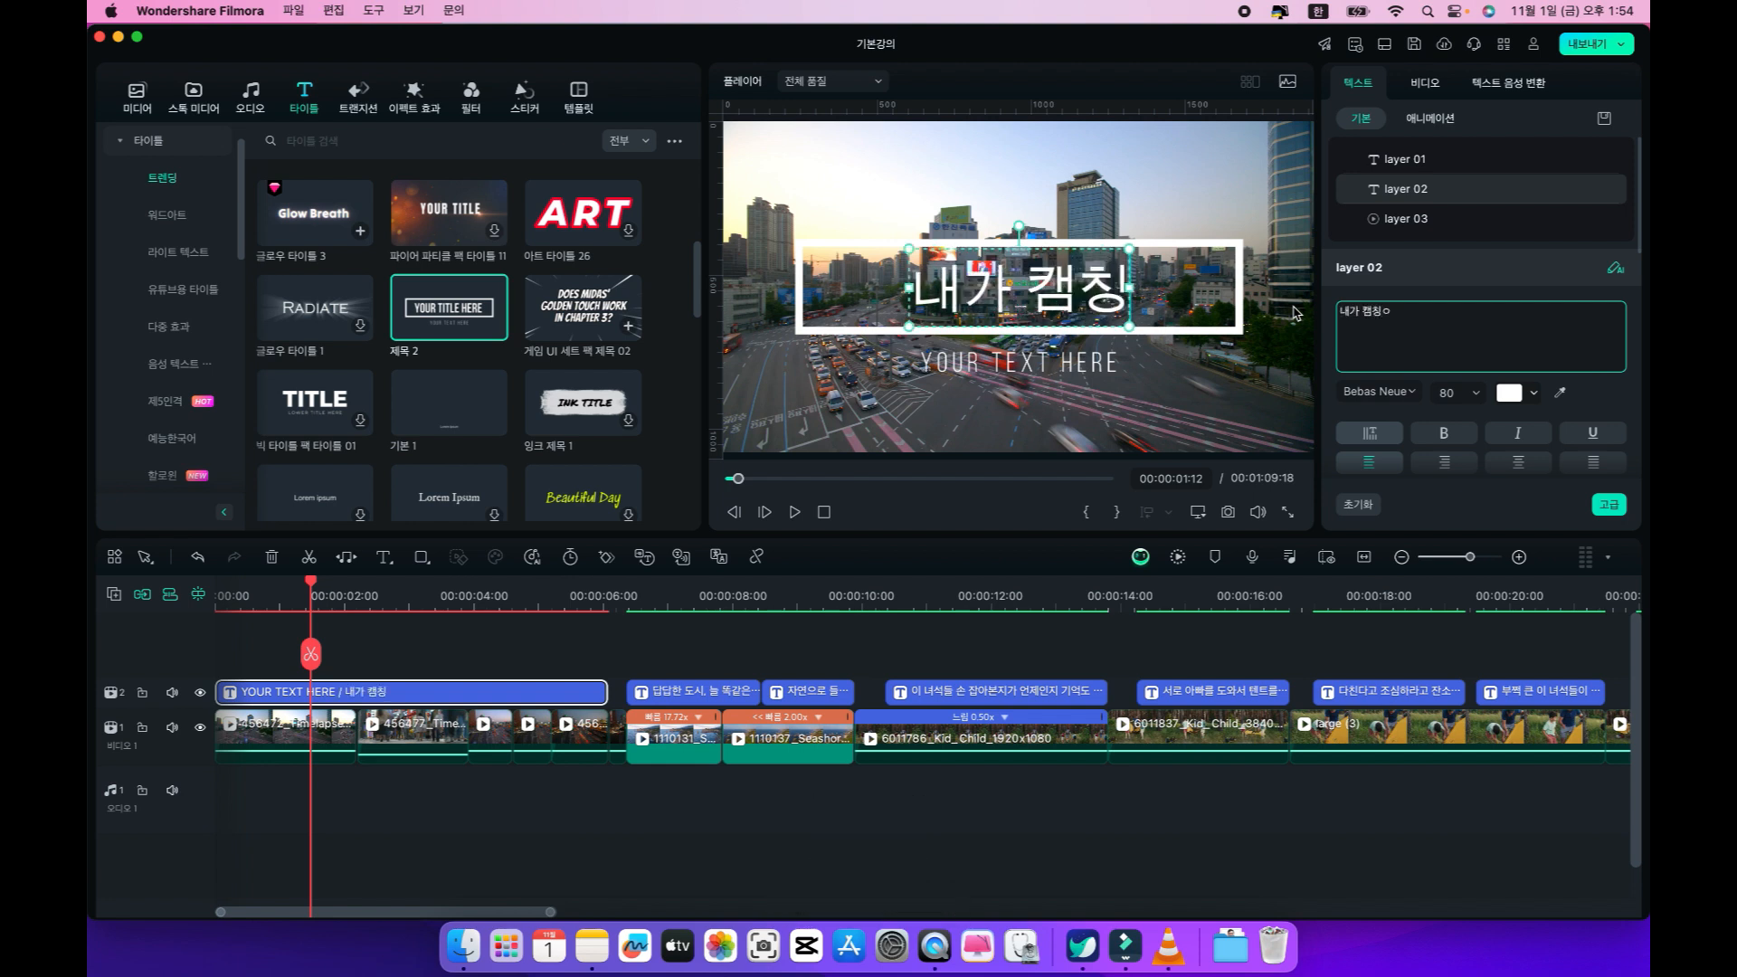
key(BackSpace)
key(BackSpace)
key(BackSpace)
text(핑을 가는 이유)
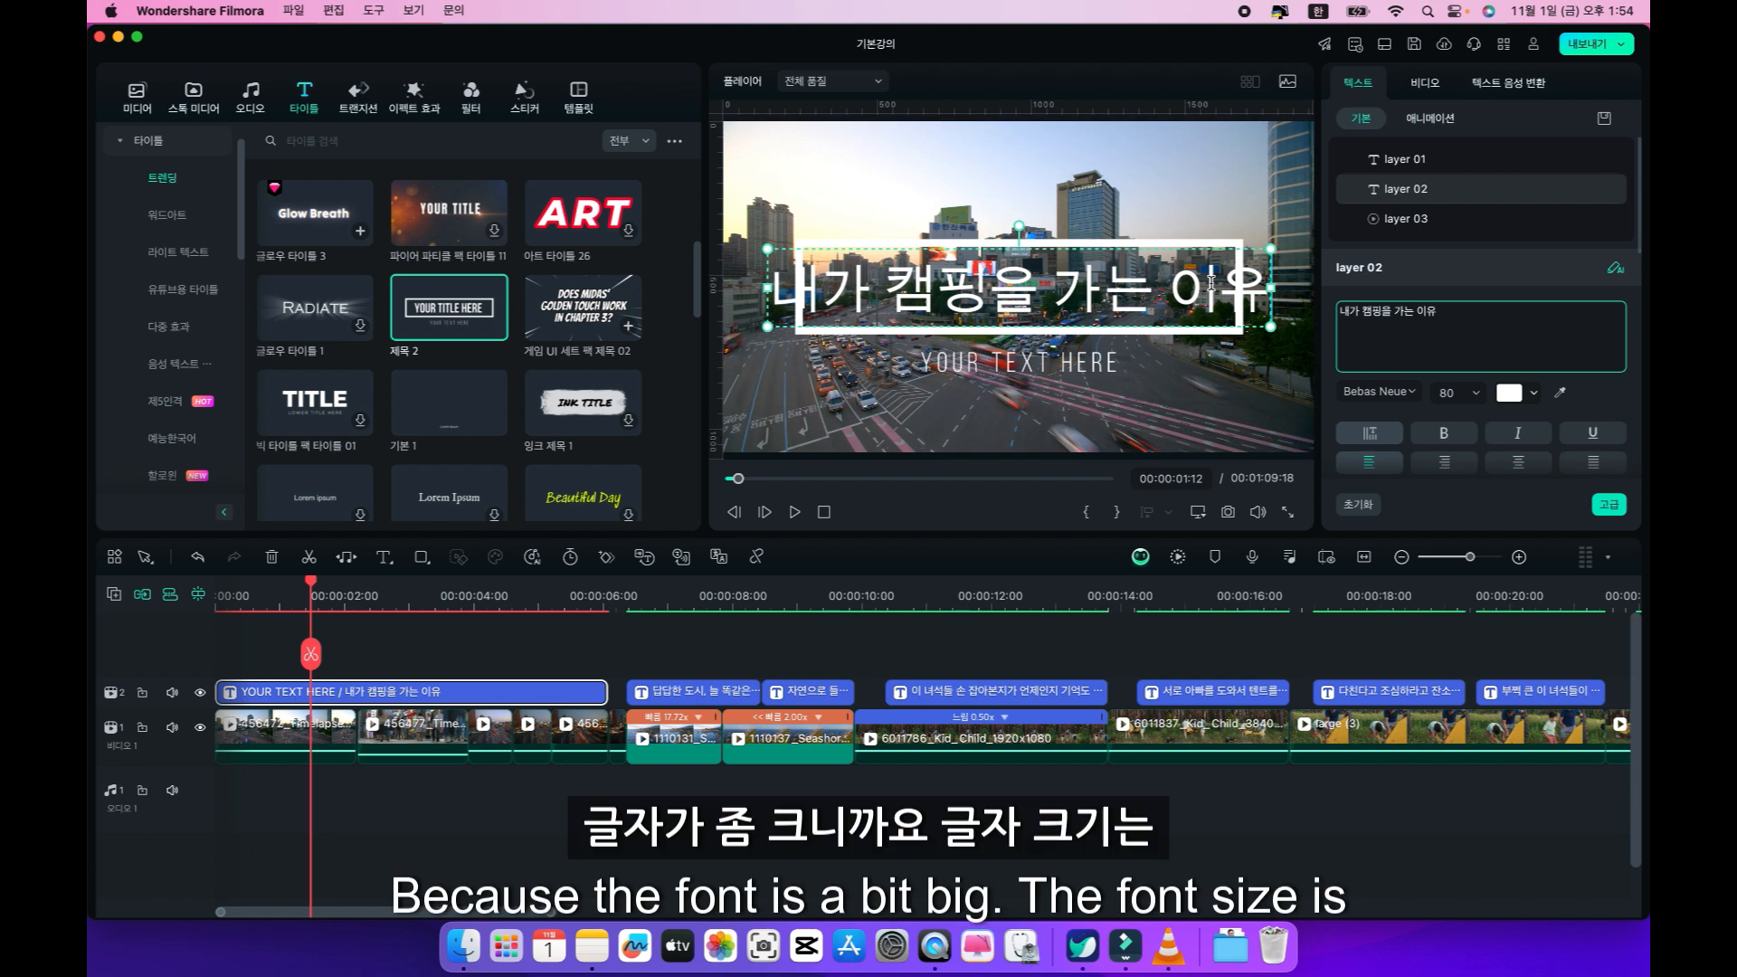
click(1478, 398)
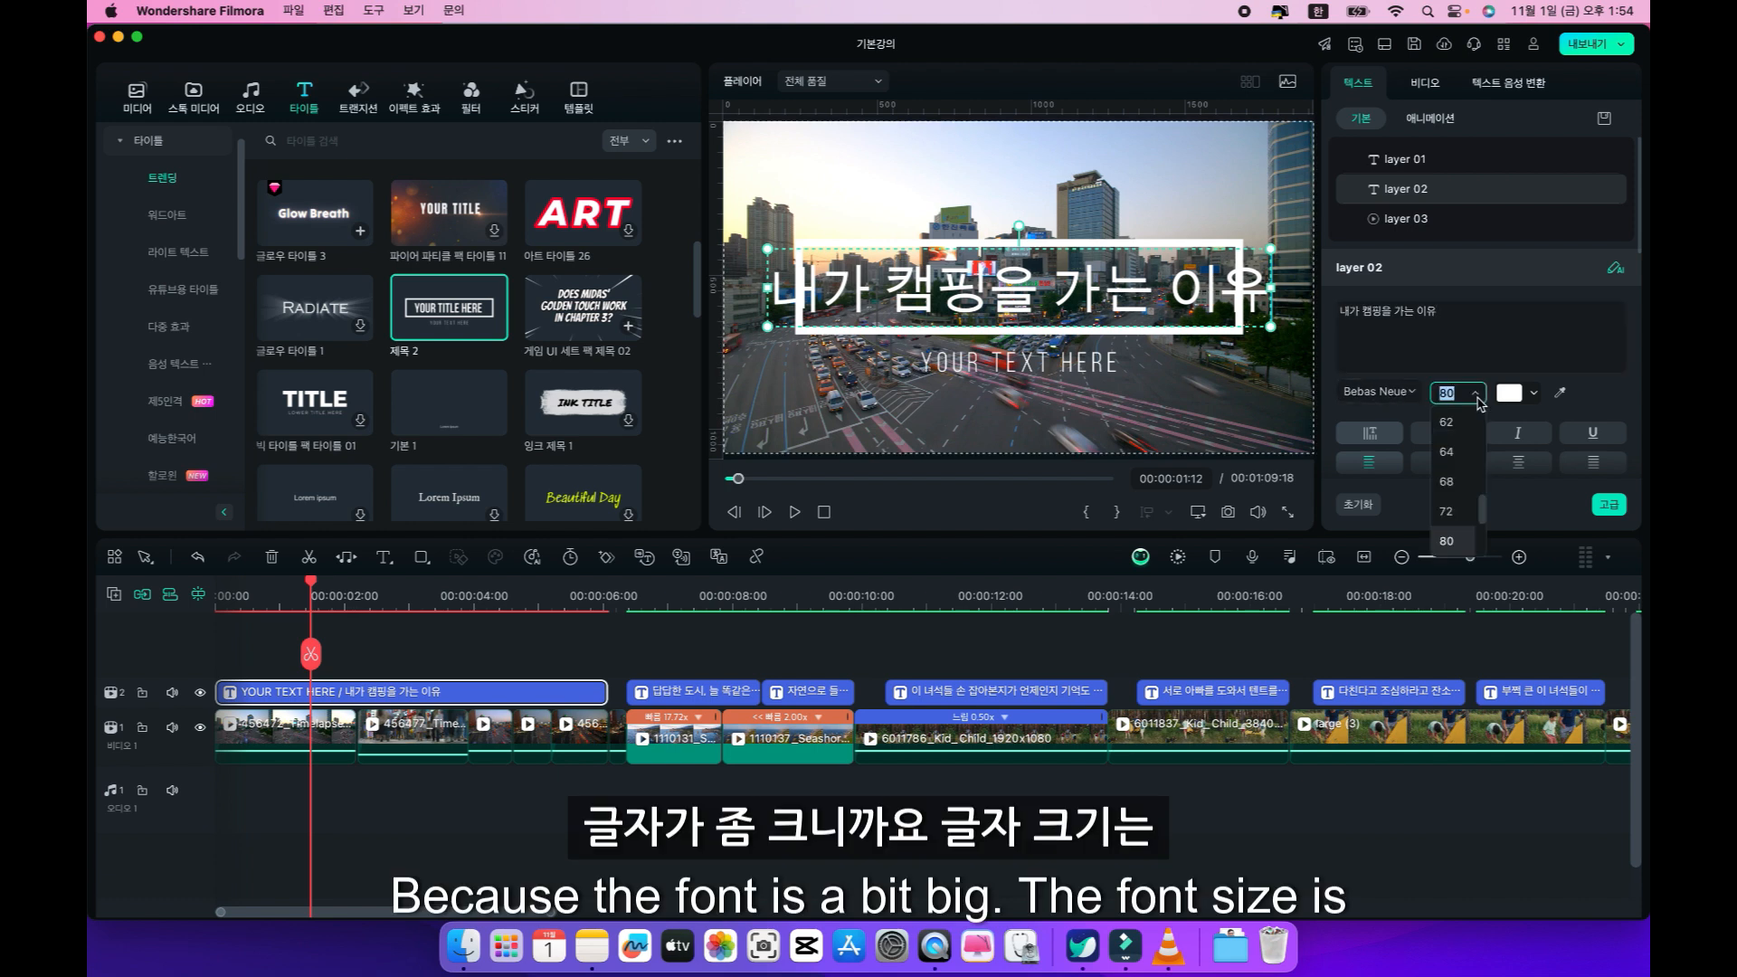
click(1459, 440)
Look through the local and cloud fonts, set the main title text to 나눔명조 Bold, and set its font size to 56.
click(1416, 397)
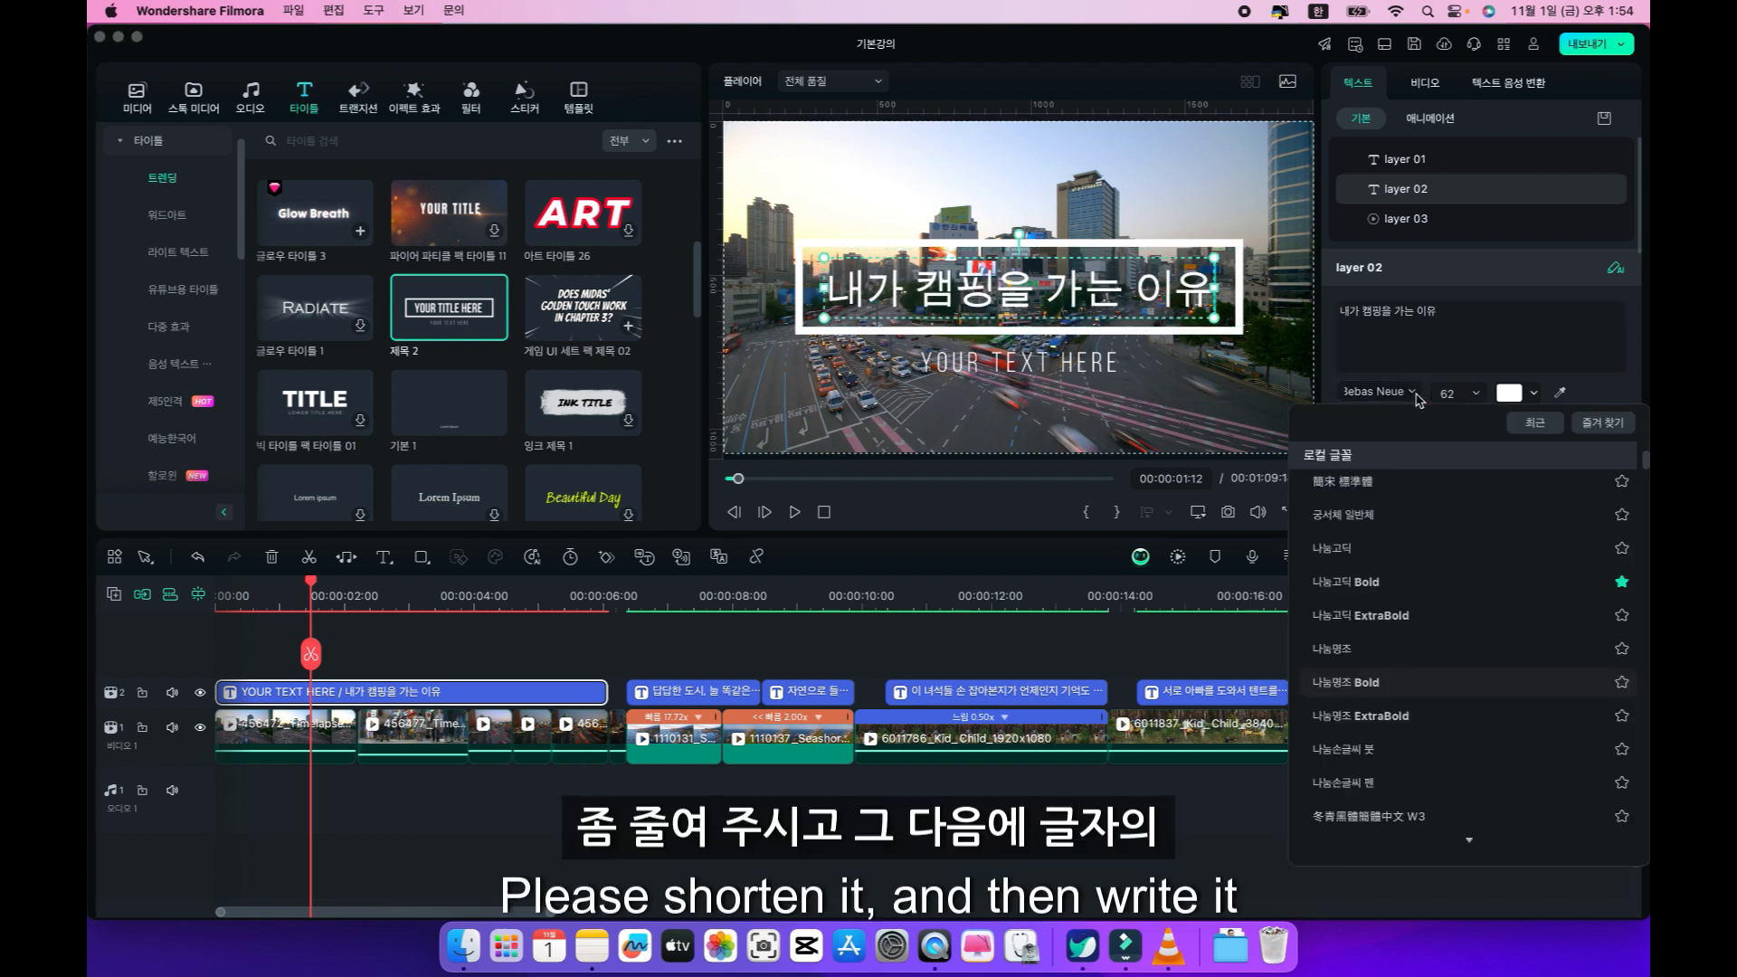
click(1346, 457)
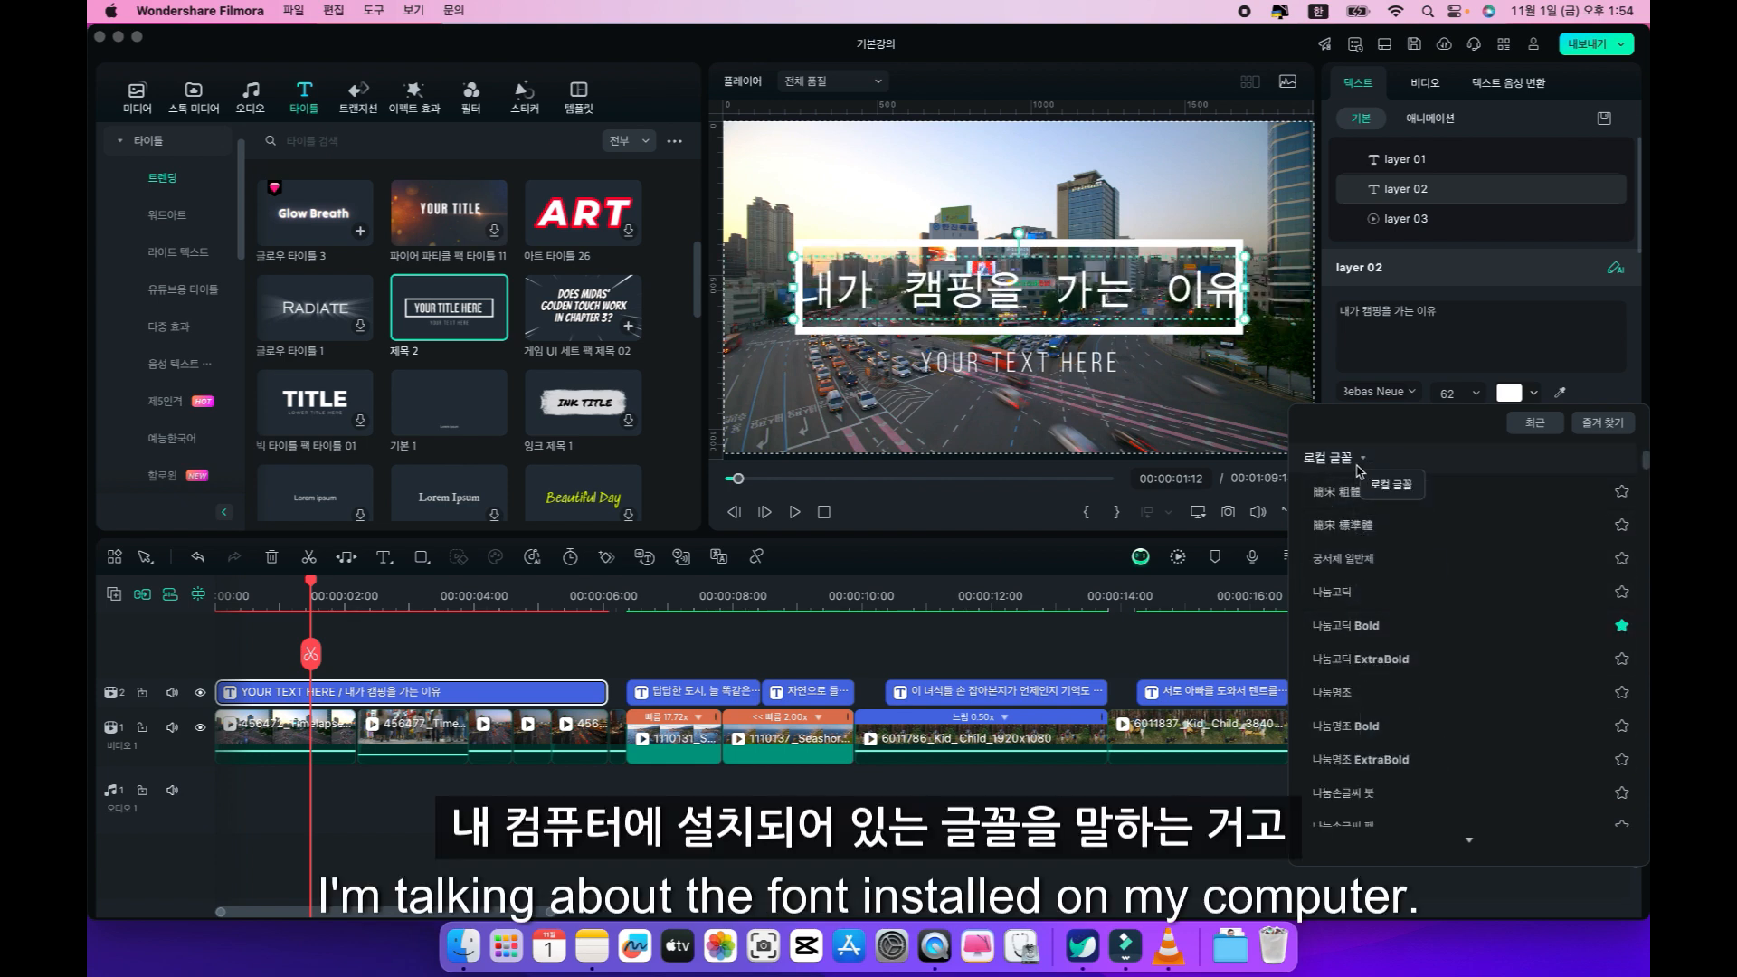
scroll(1357, 724, down, 15)
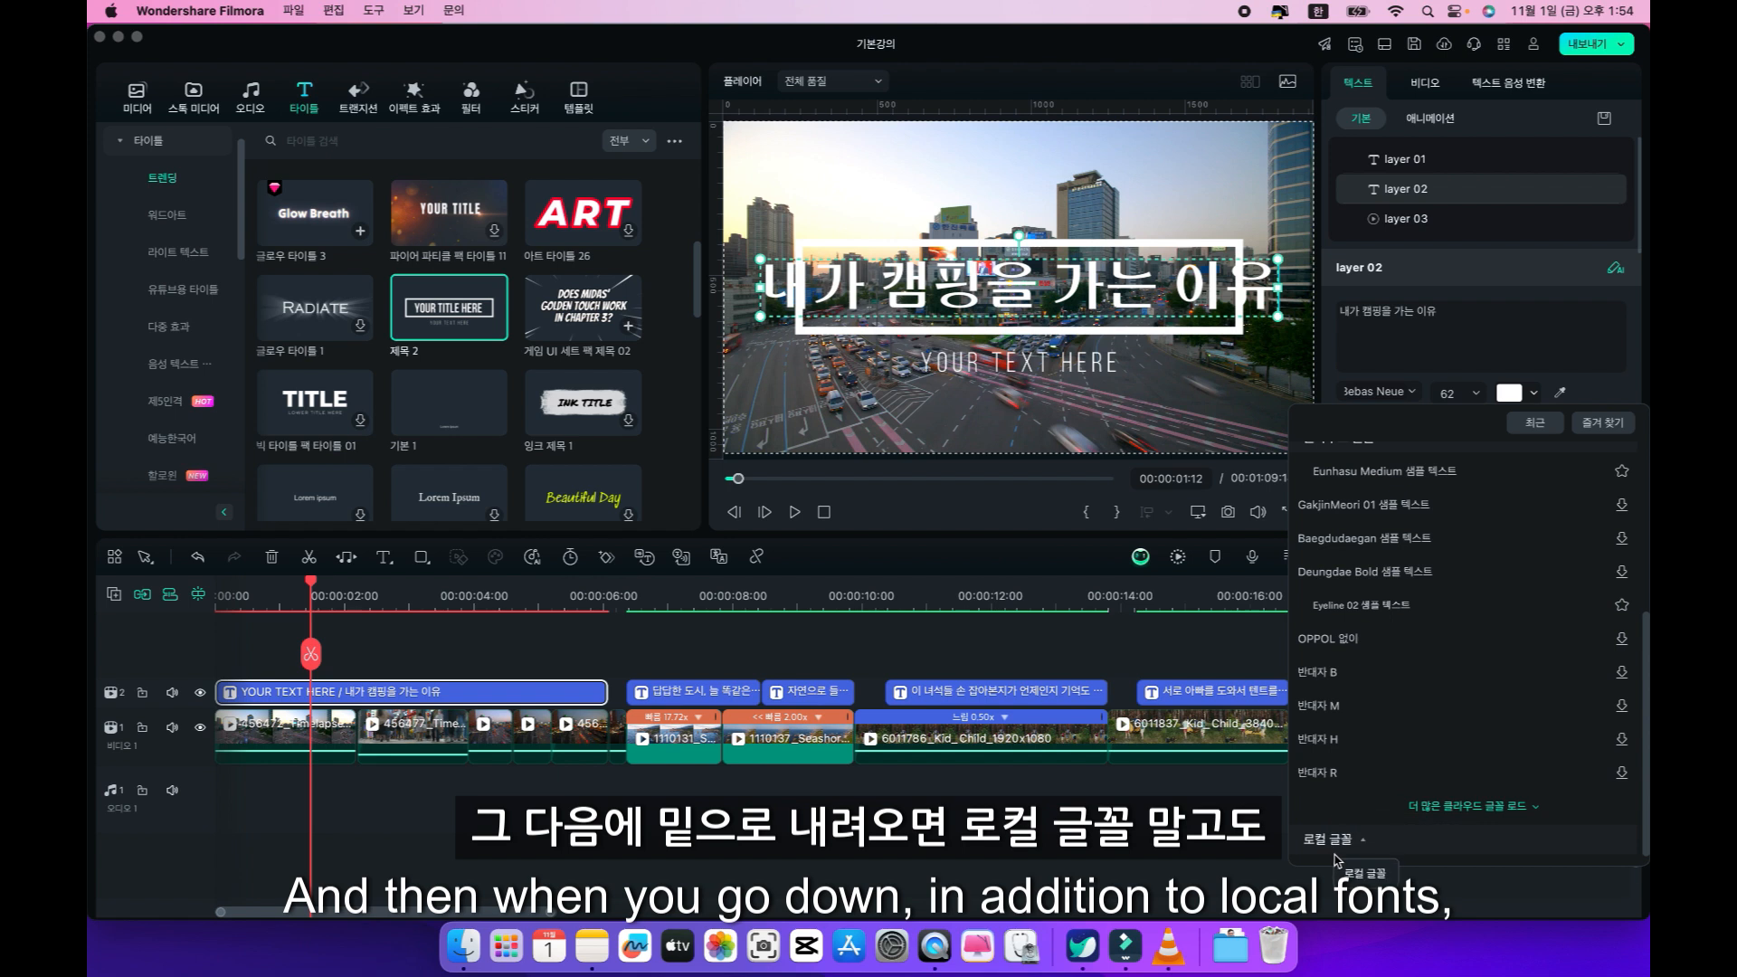
scroll(1374, 633, up, 15)
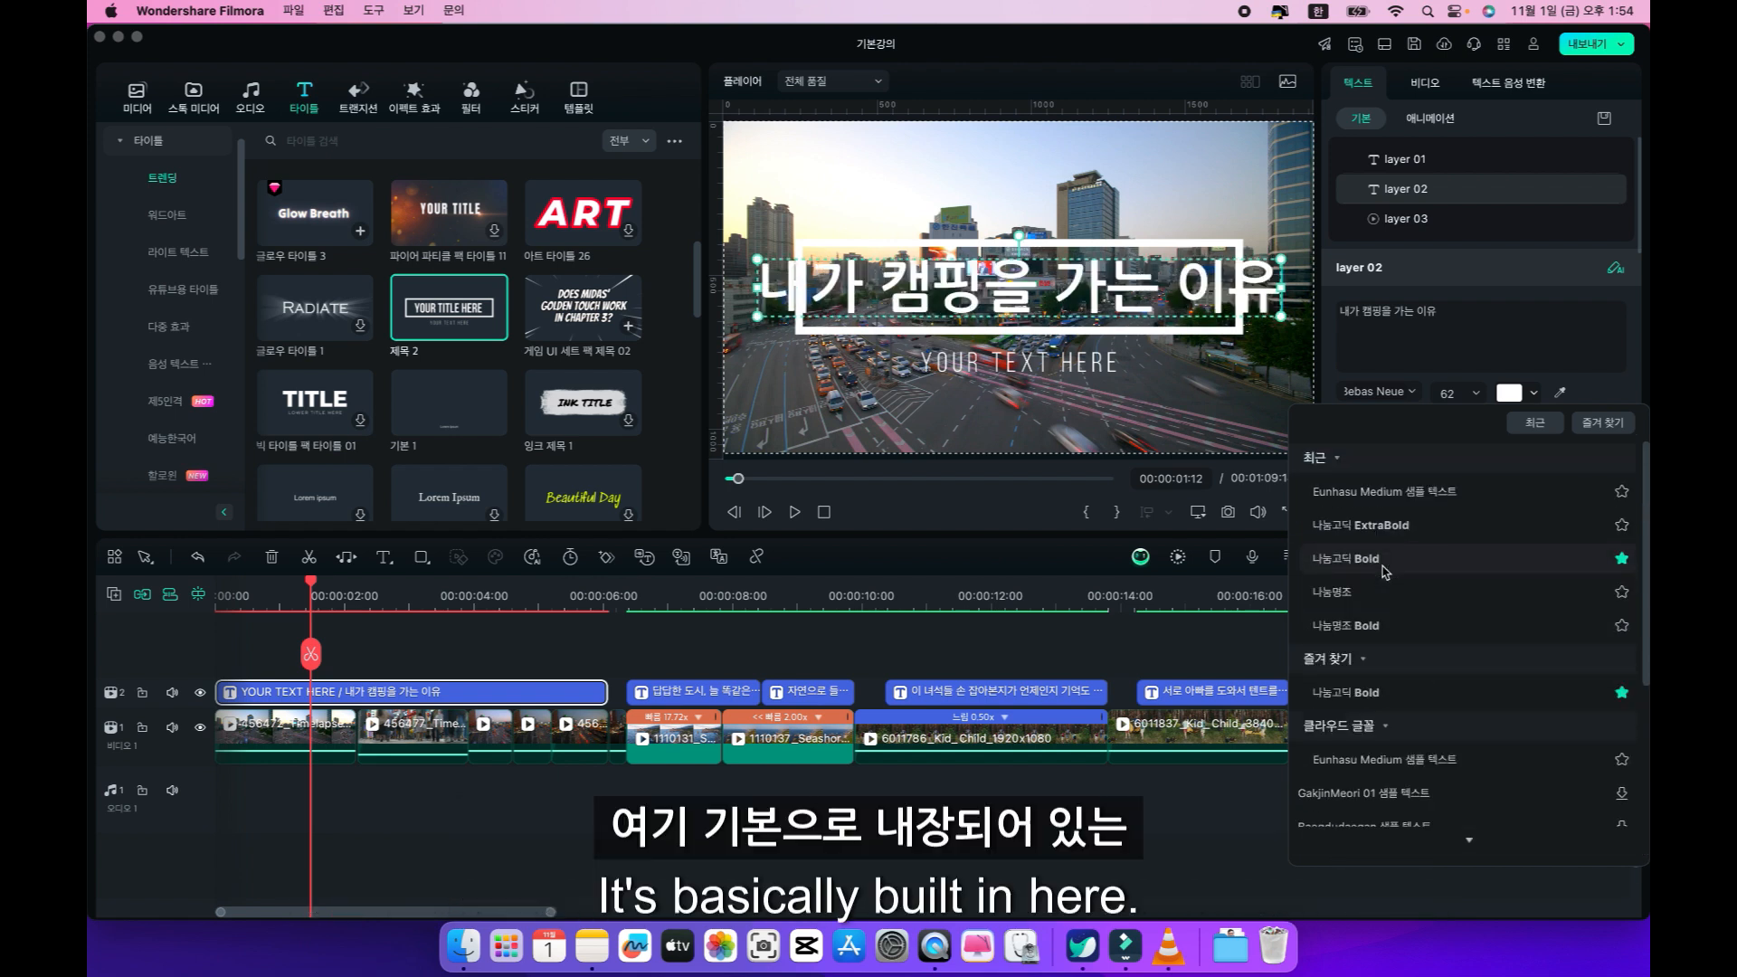
click(1348, 730)
click(1348, 730)
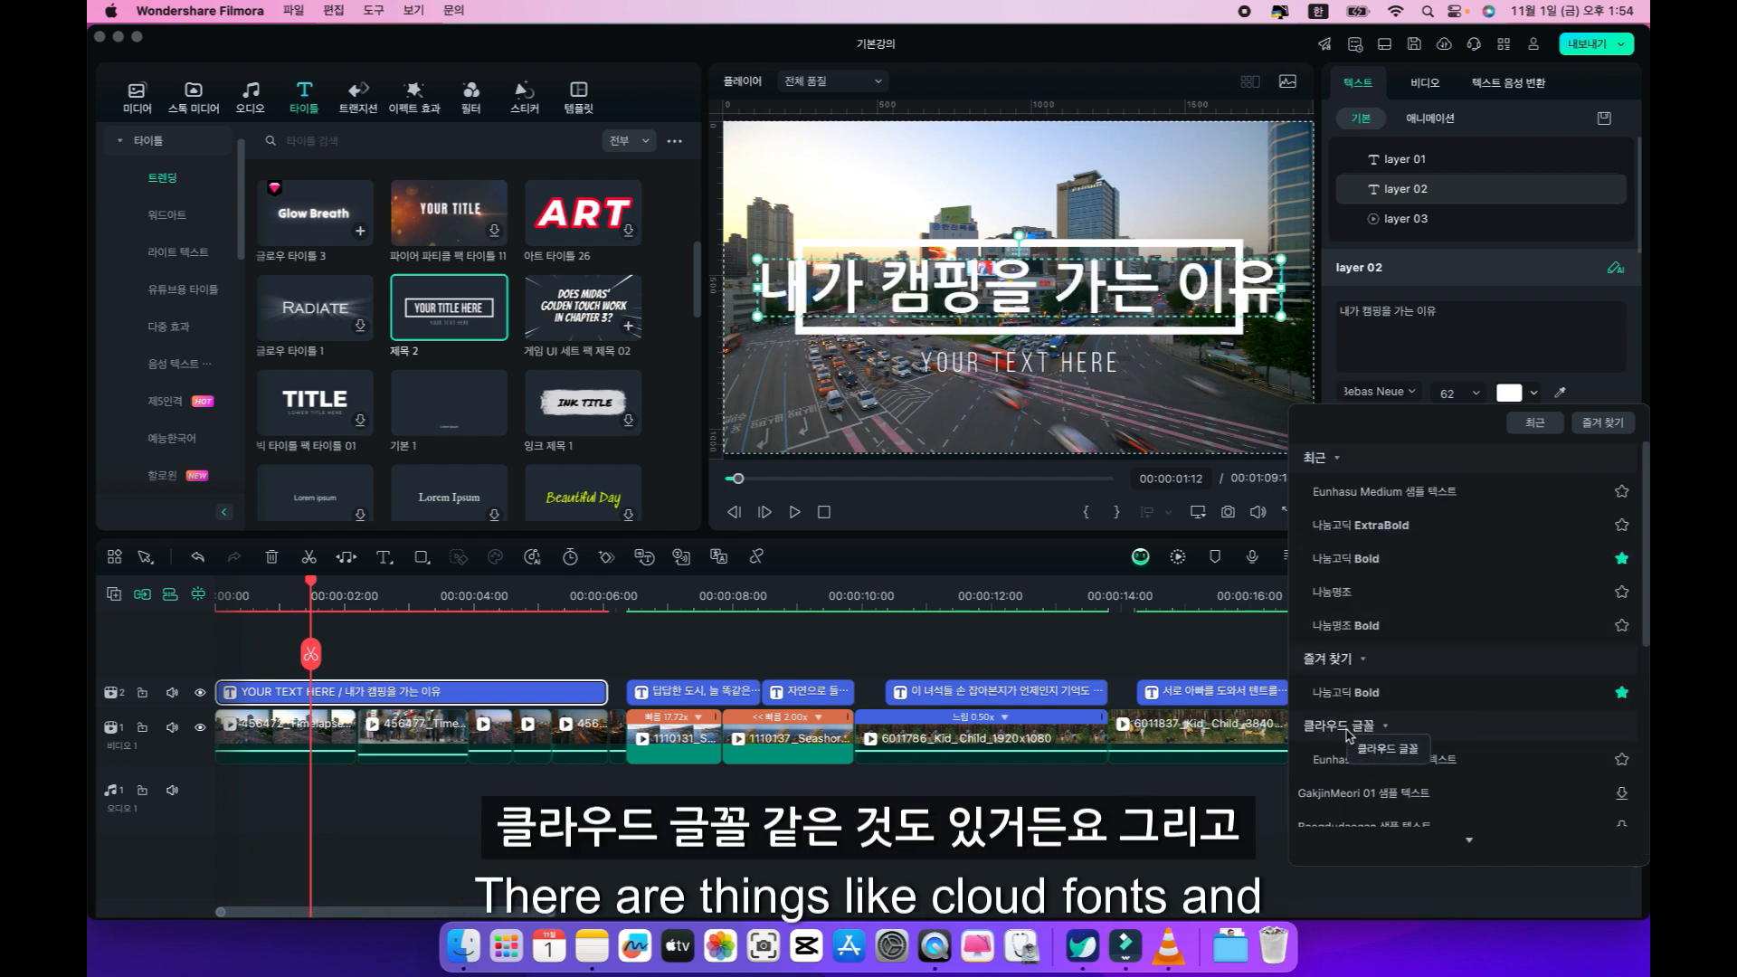
scroll(1365, 633, down, 1)
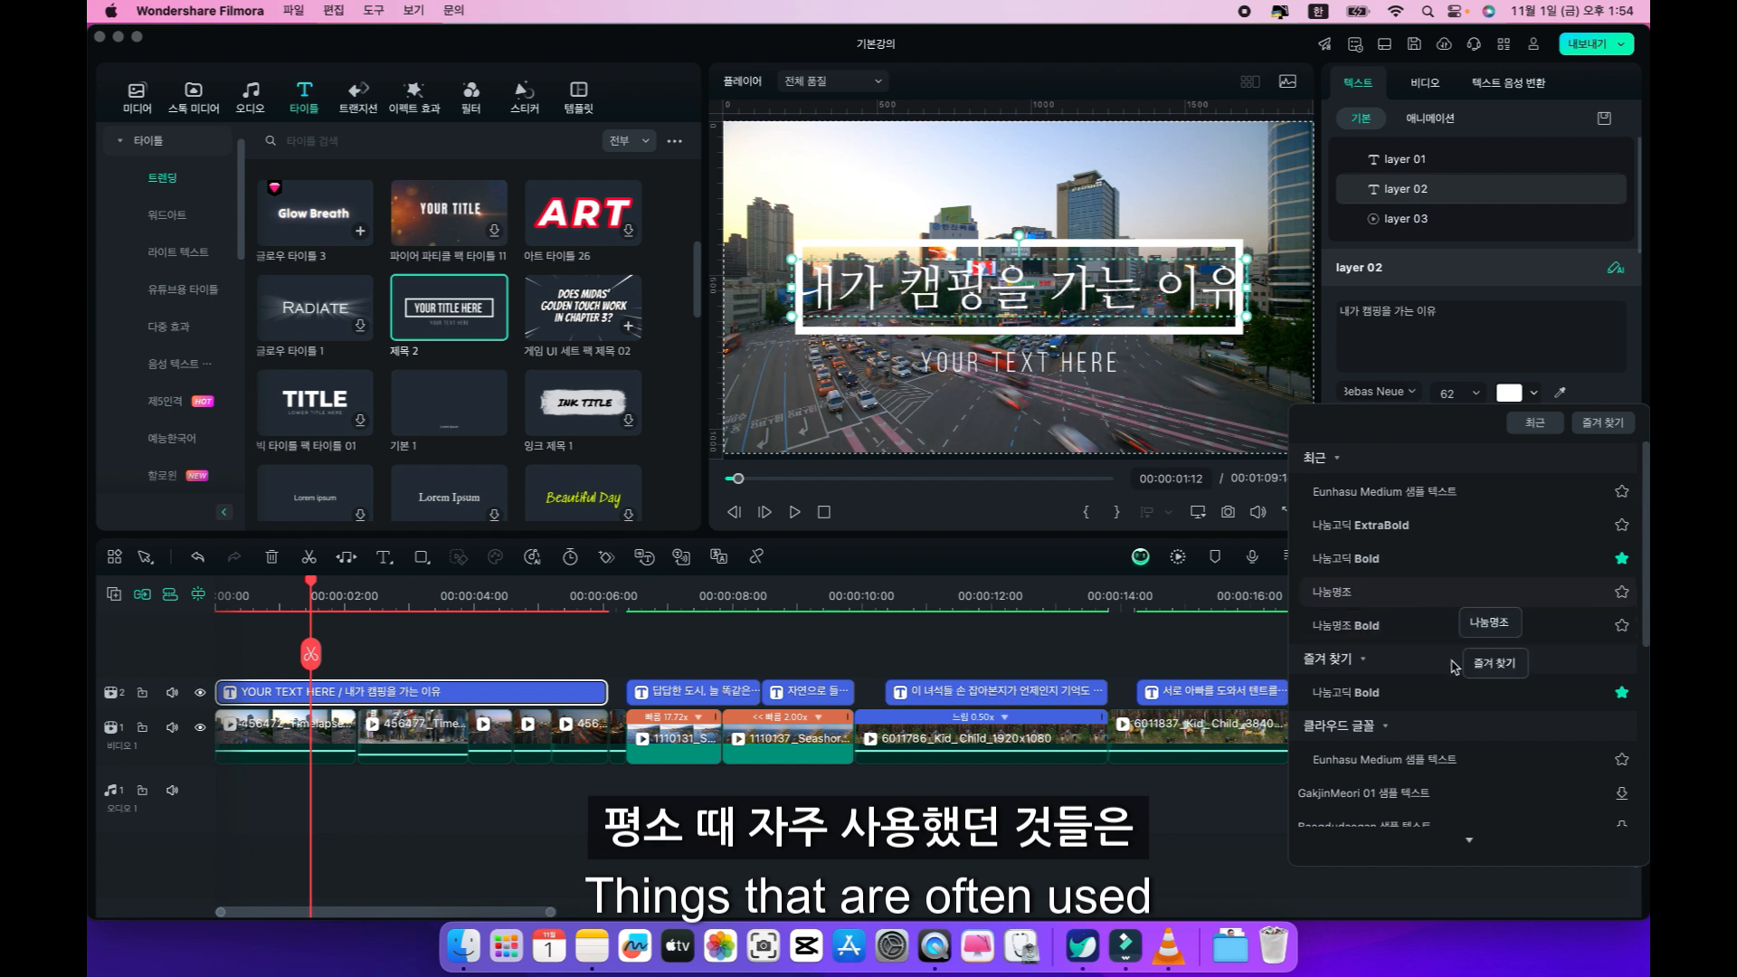
scroll(1381, 666, down, 2)
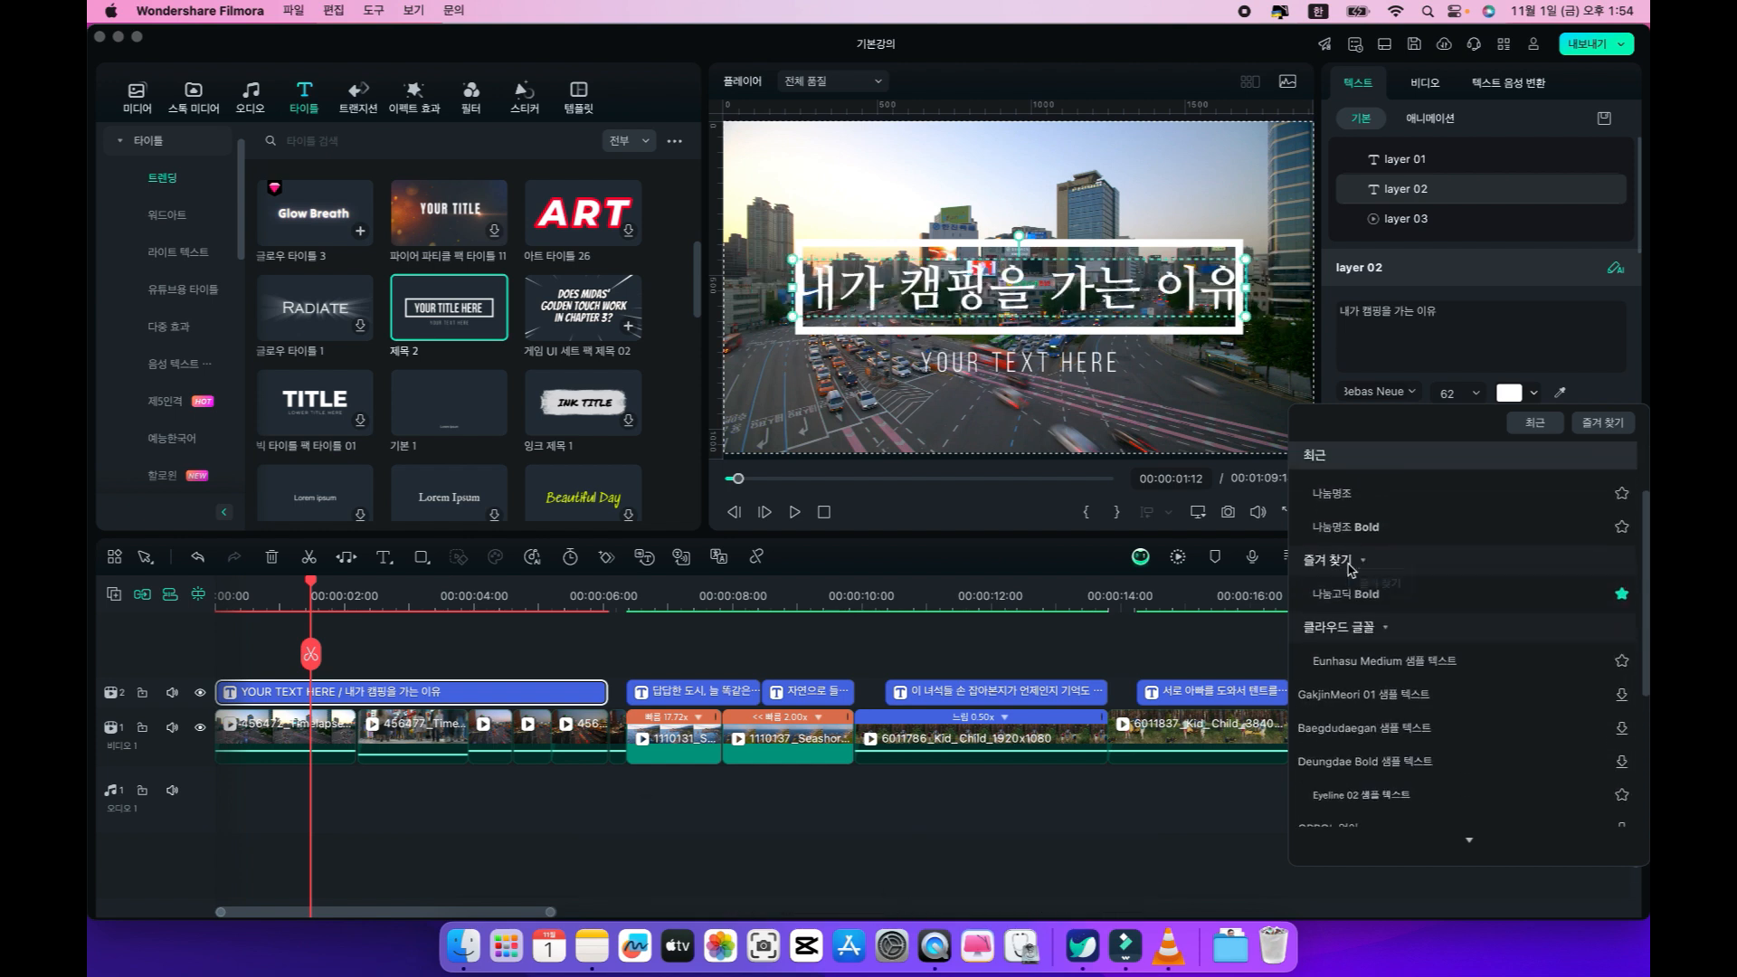
scroll(1347, 706, down, 8)
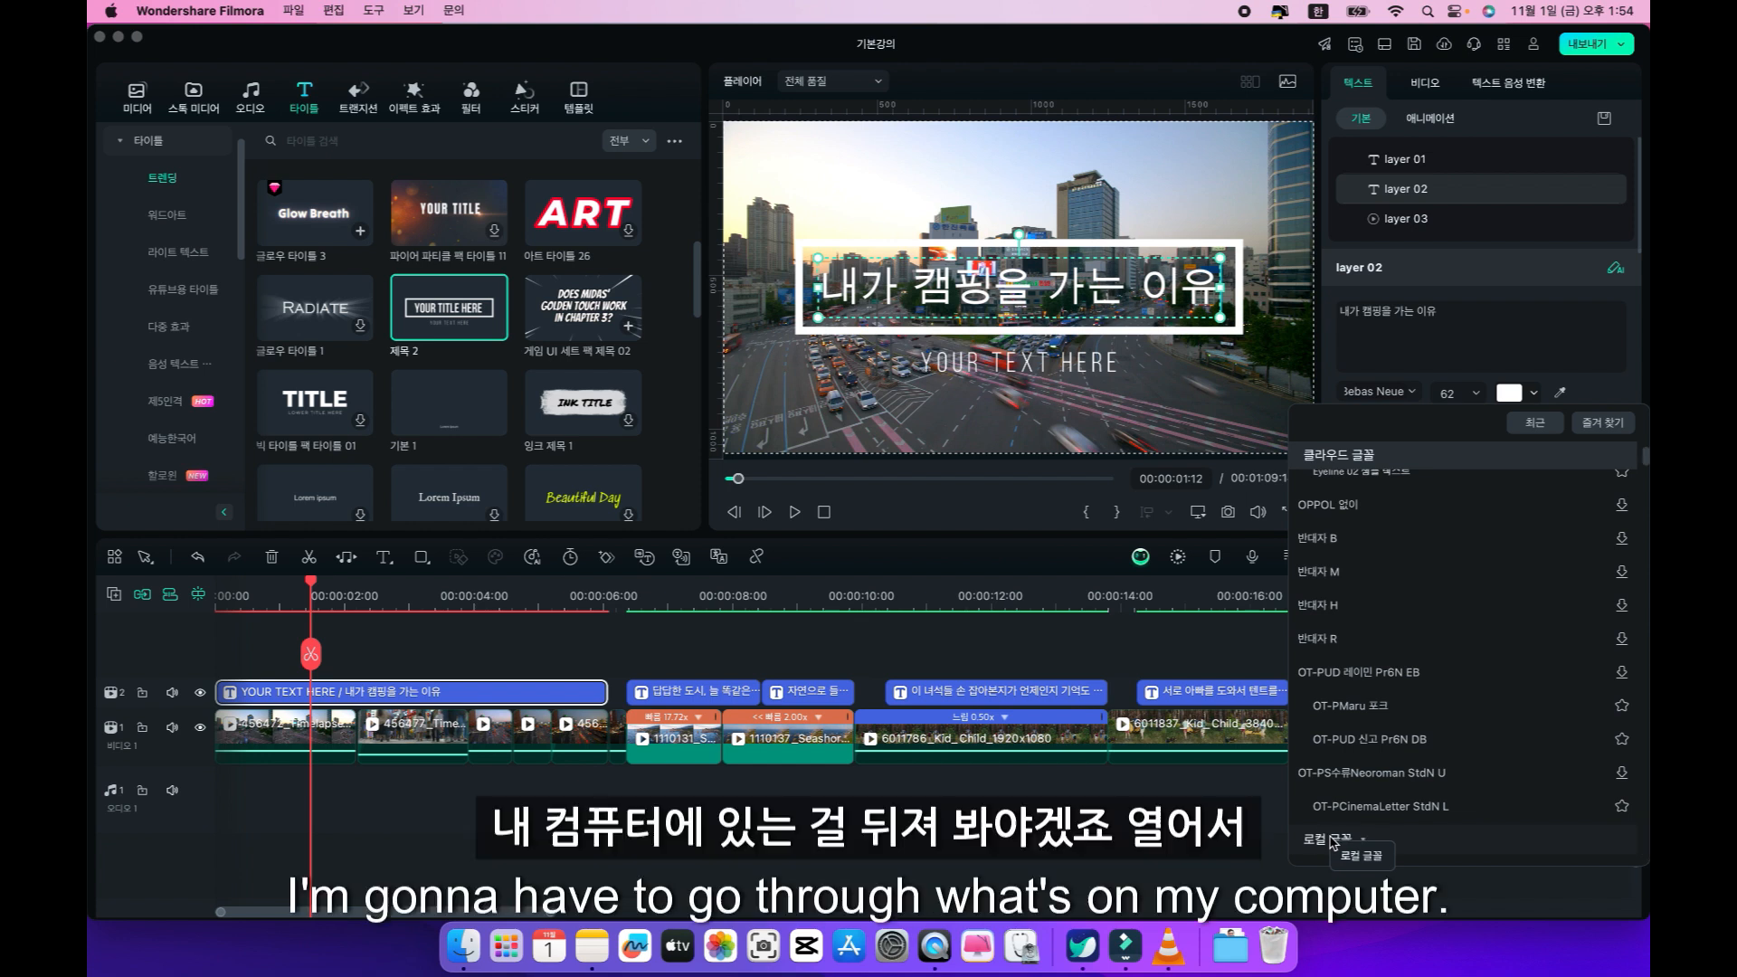
scroll(1330, 841, down, 9)
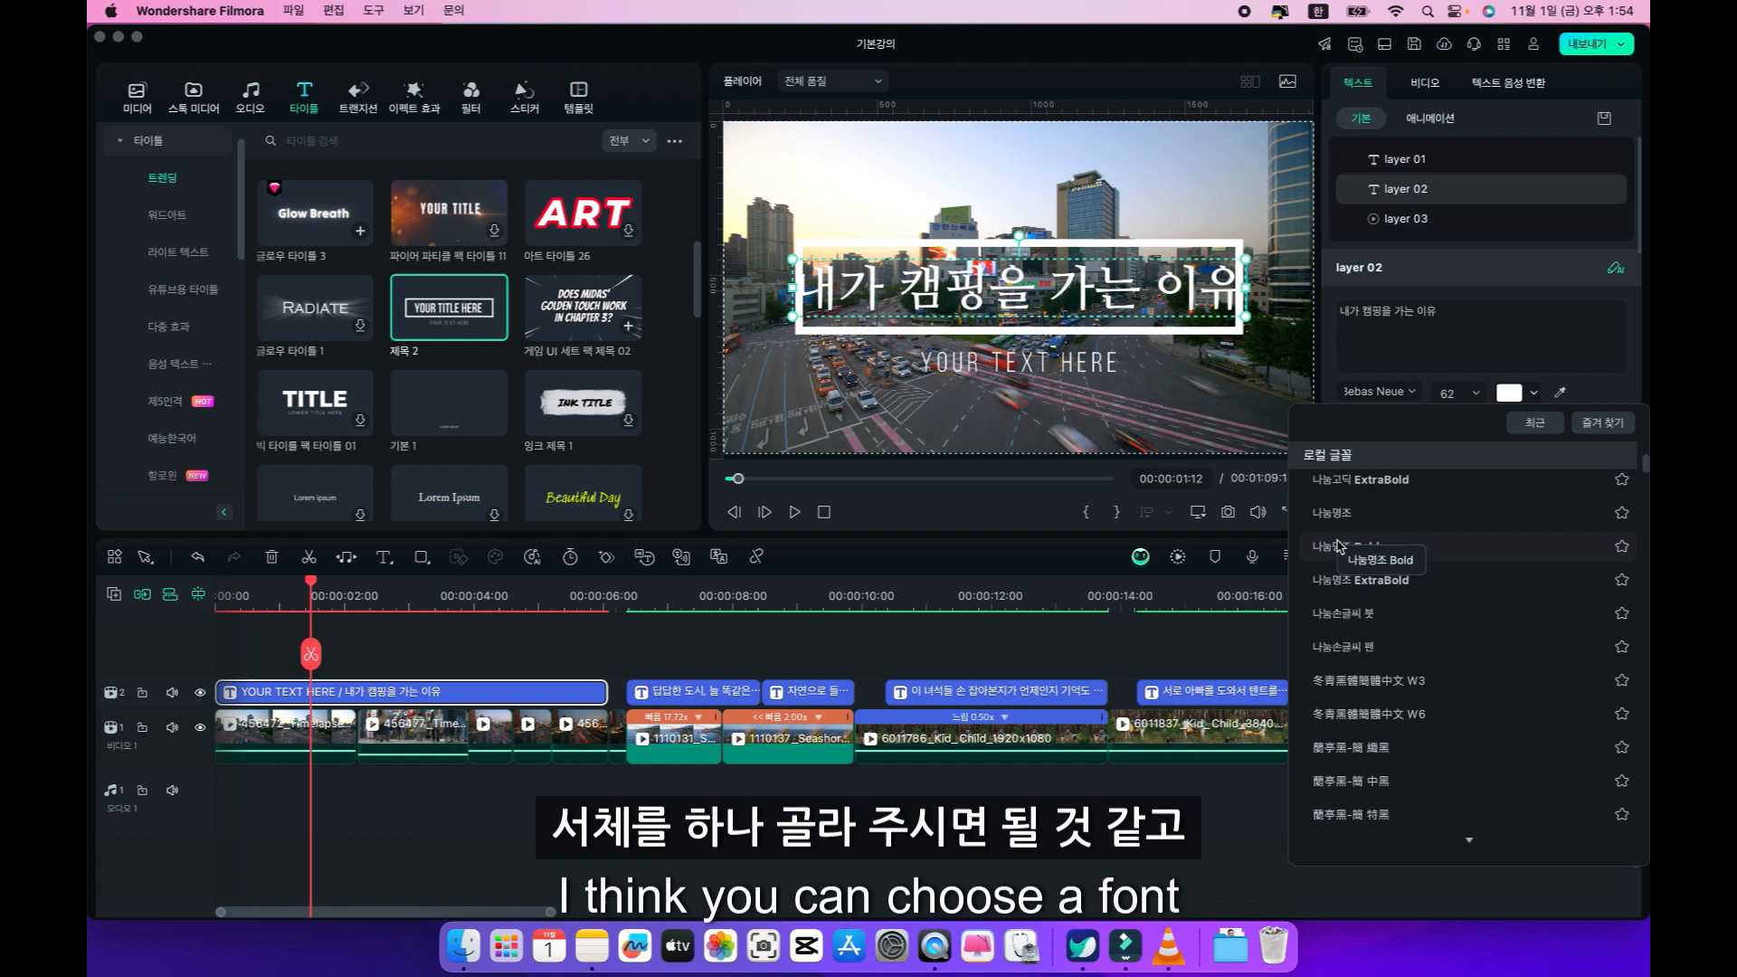
click(1340, 546)
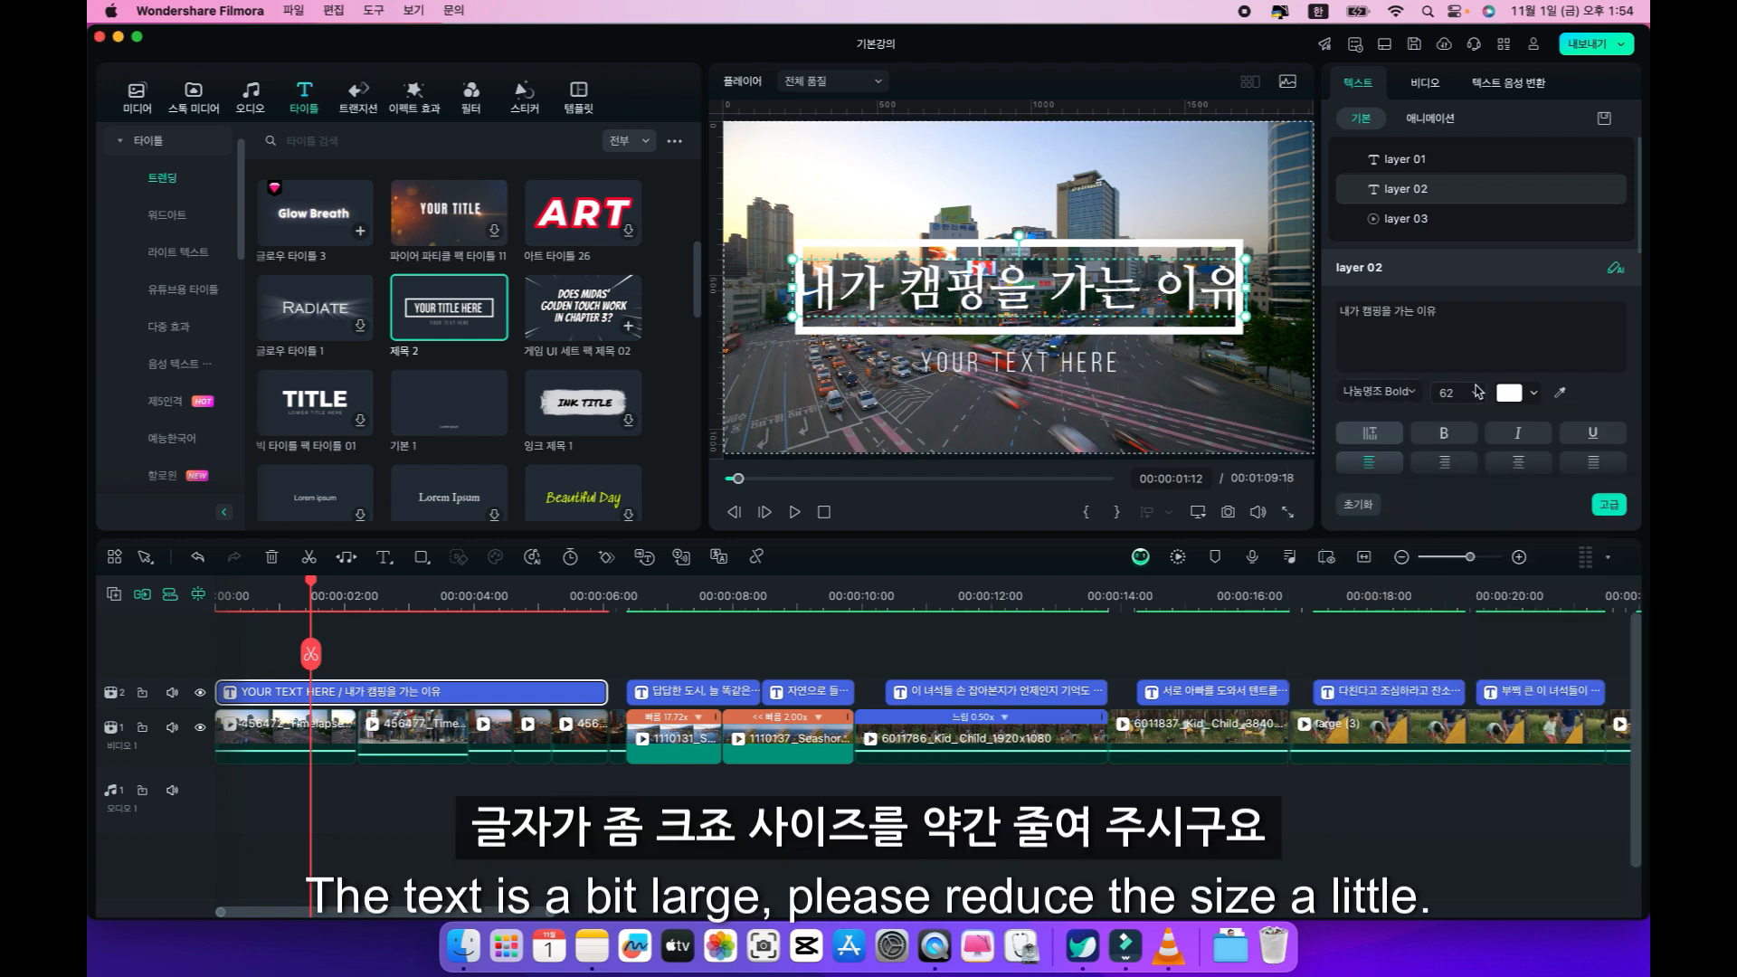
click(1476, 392)
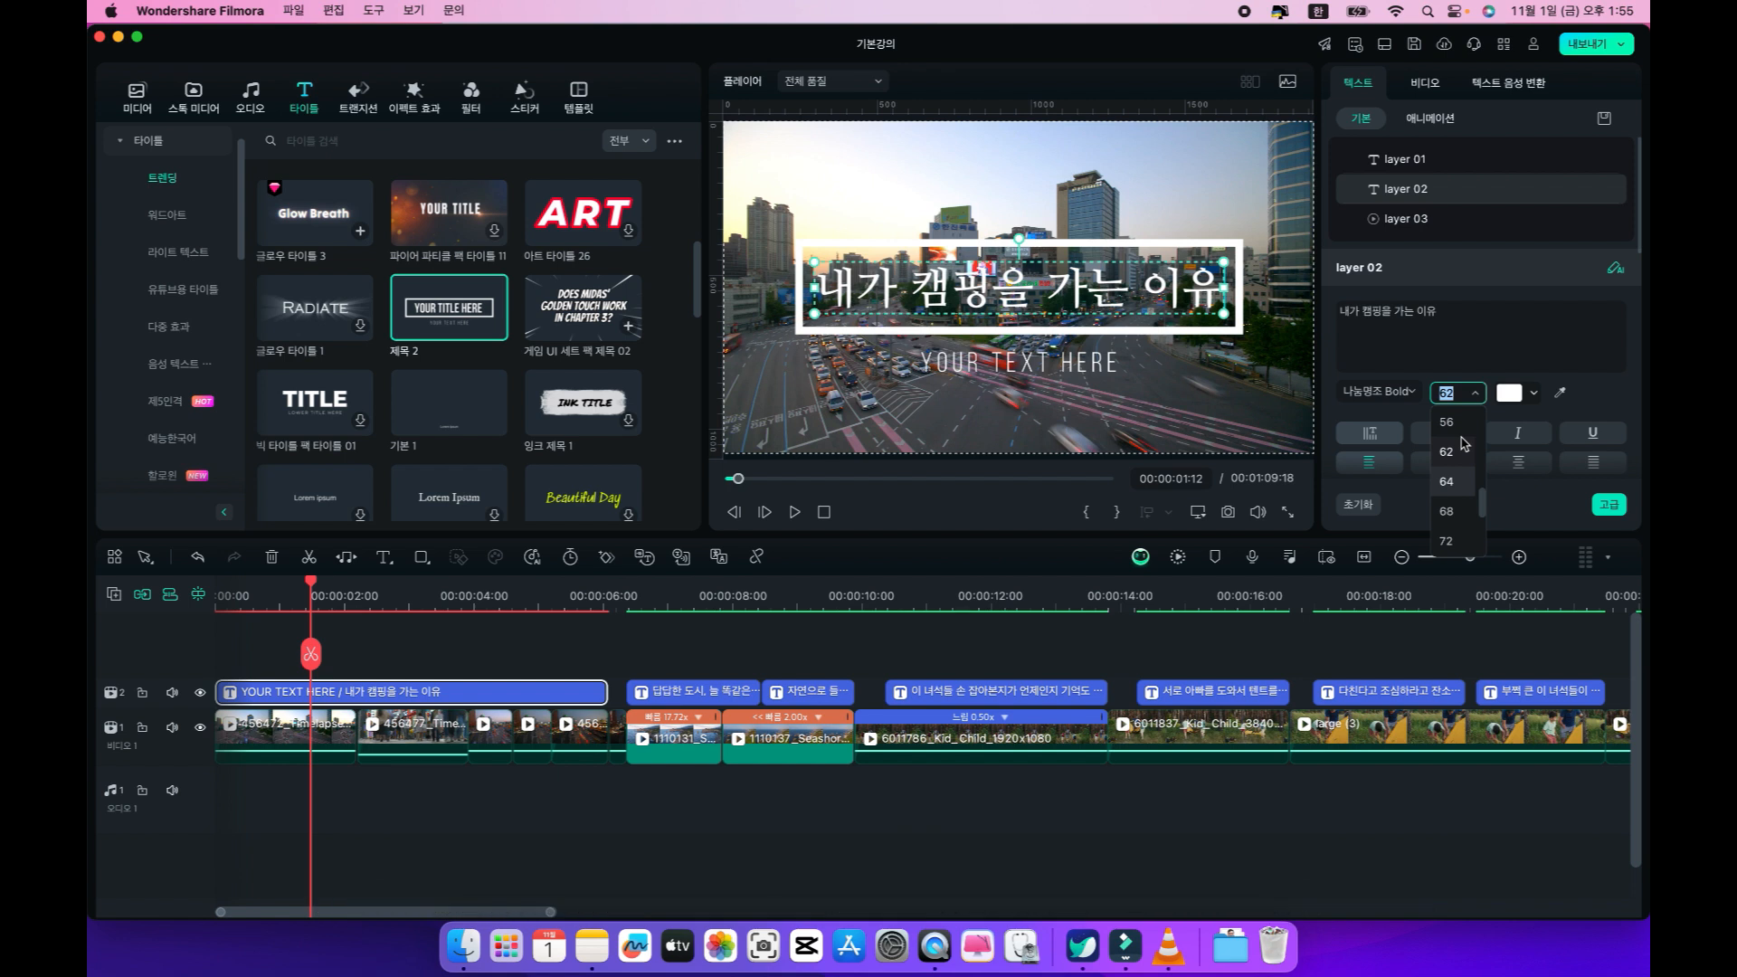
click(1446, 422)
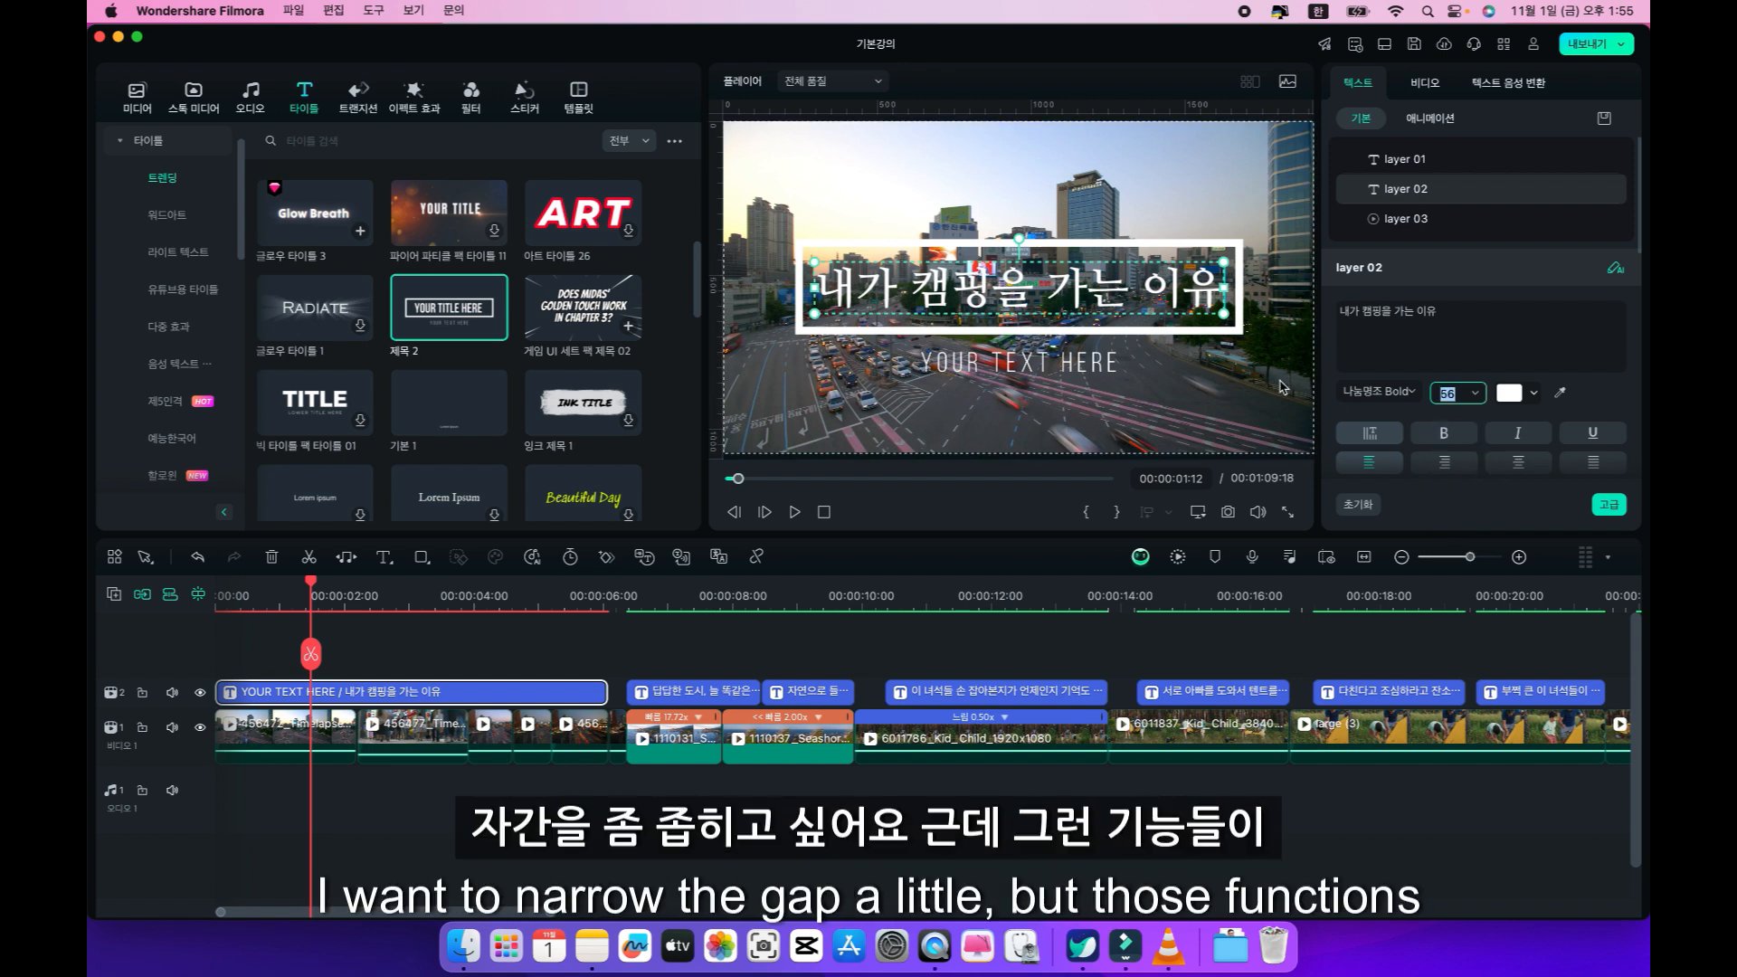
Set the main title's letter spacing to -2 in the advanced text editor and apply the change.
scroll(1503, 315, down, 5)
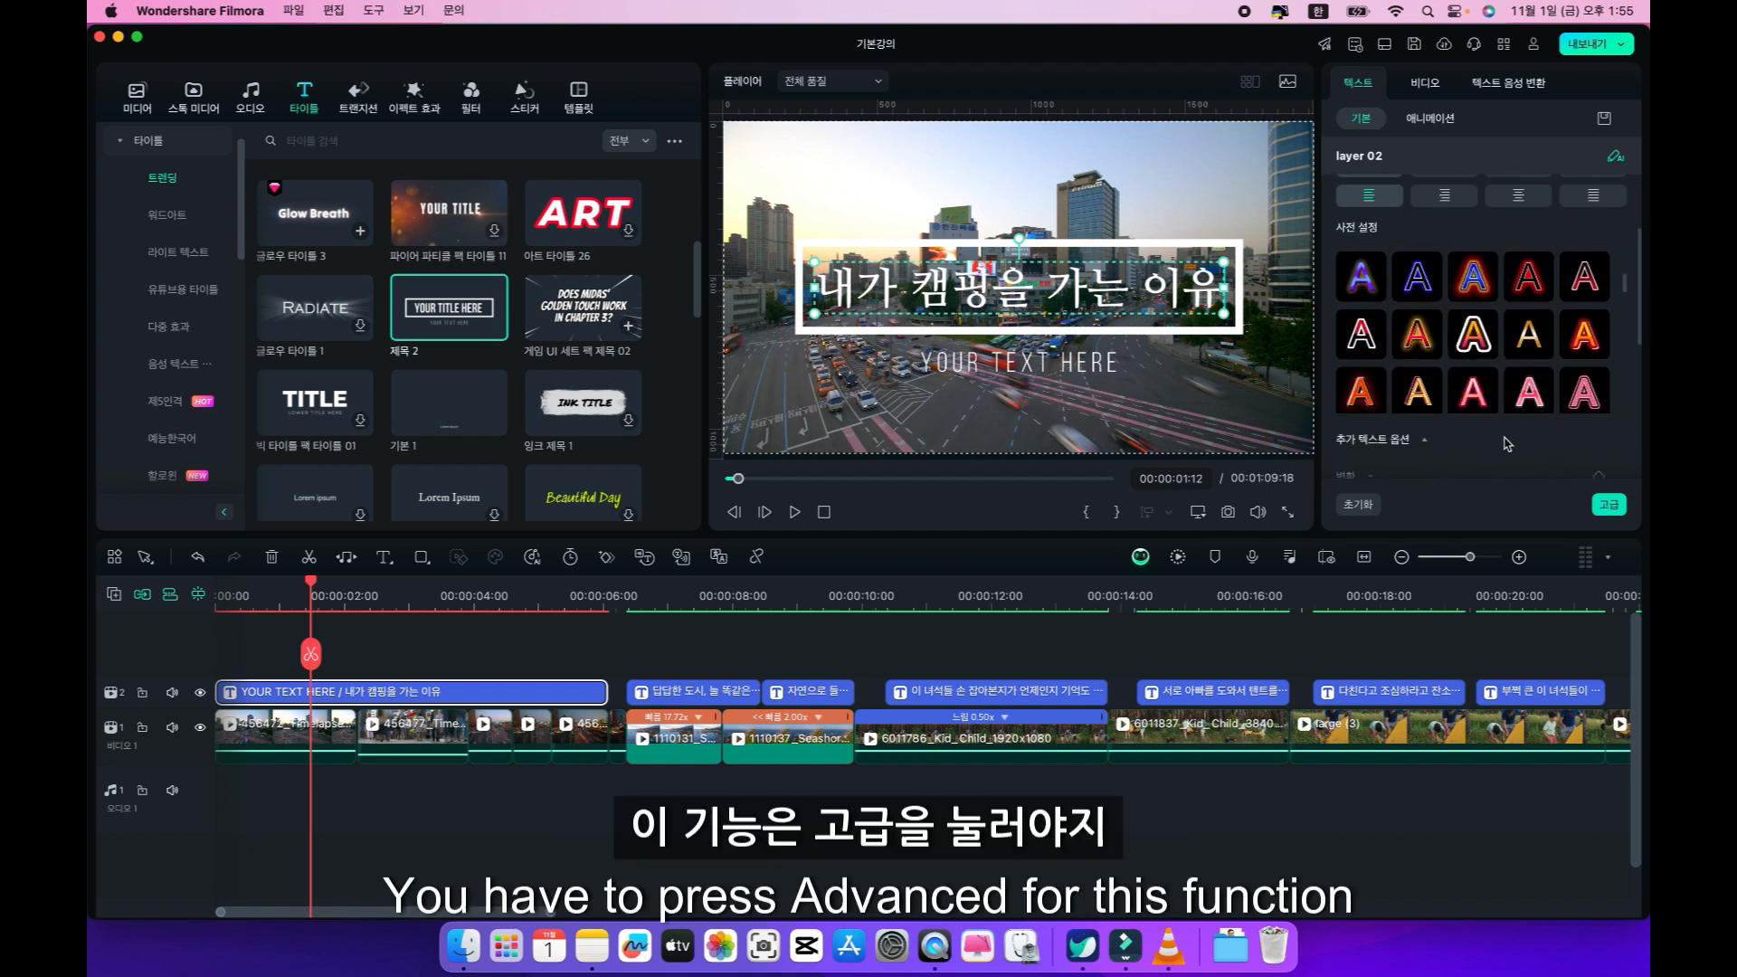
click(1608, 504)
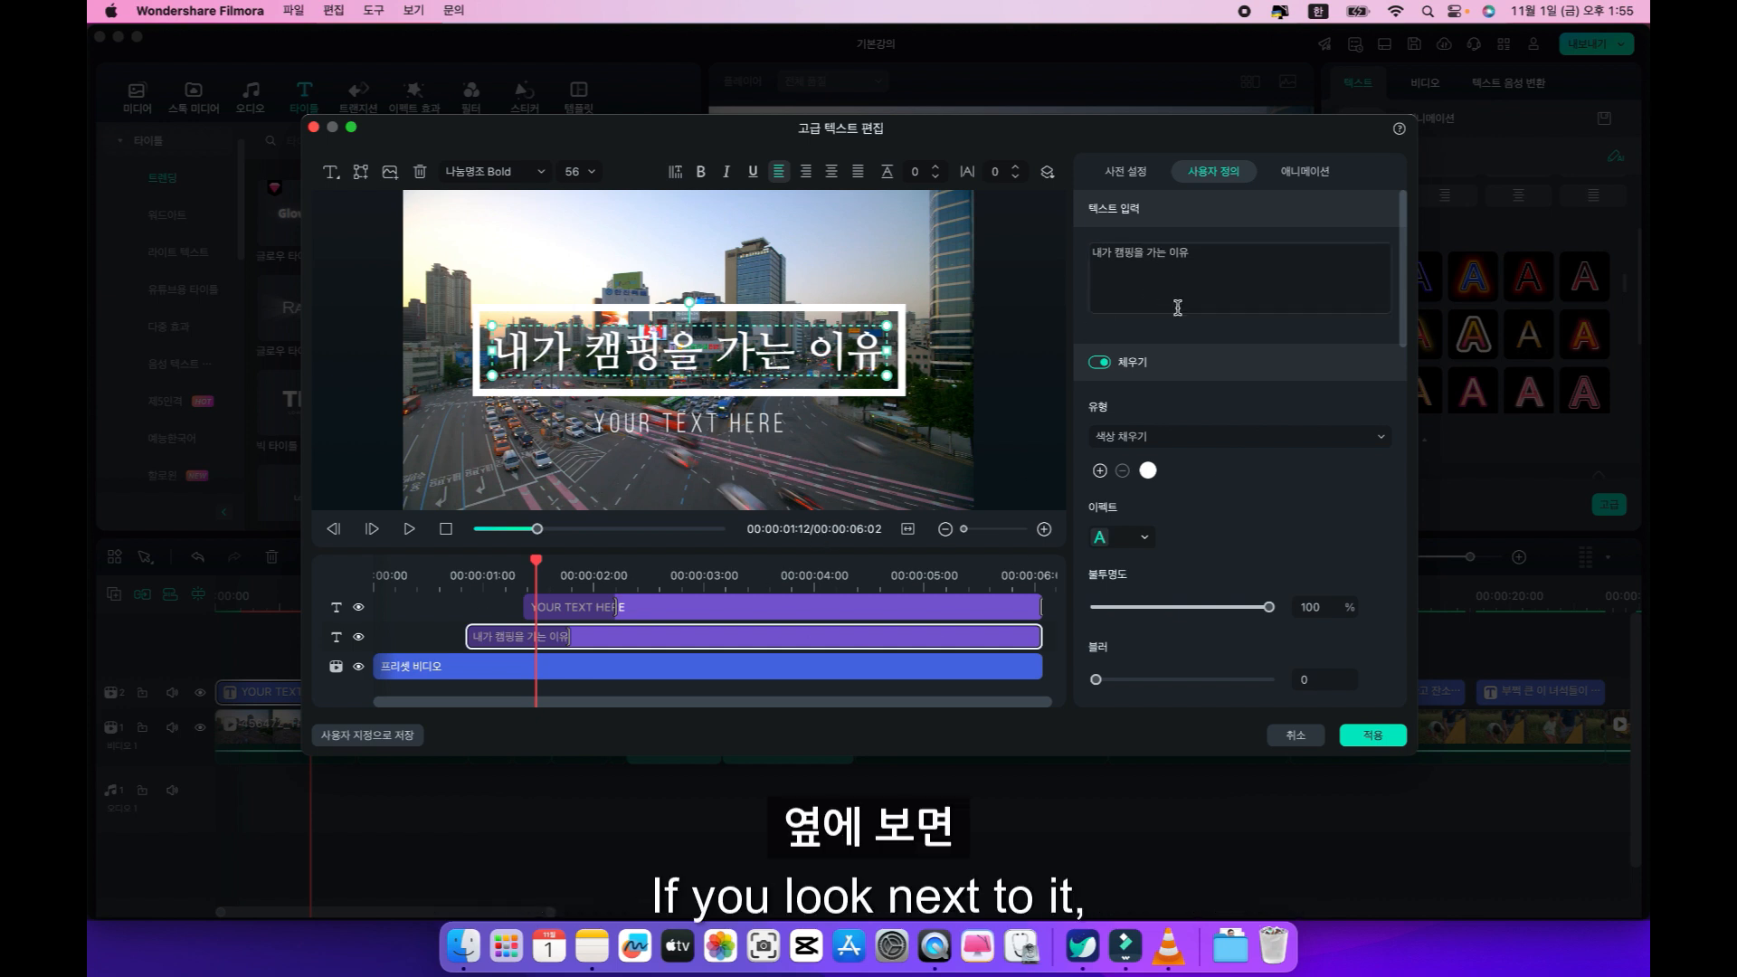
scroll(1221, 434, down, 5)
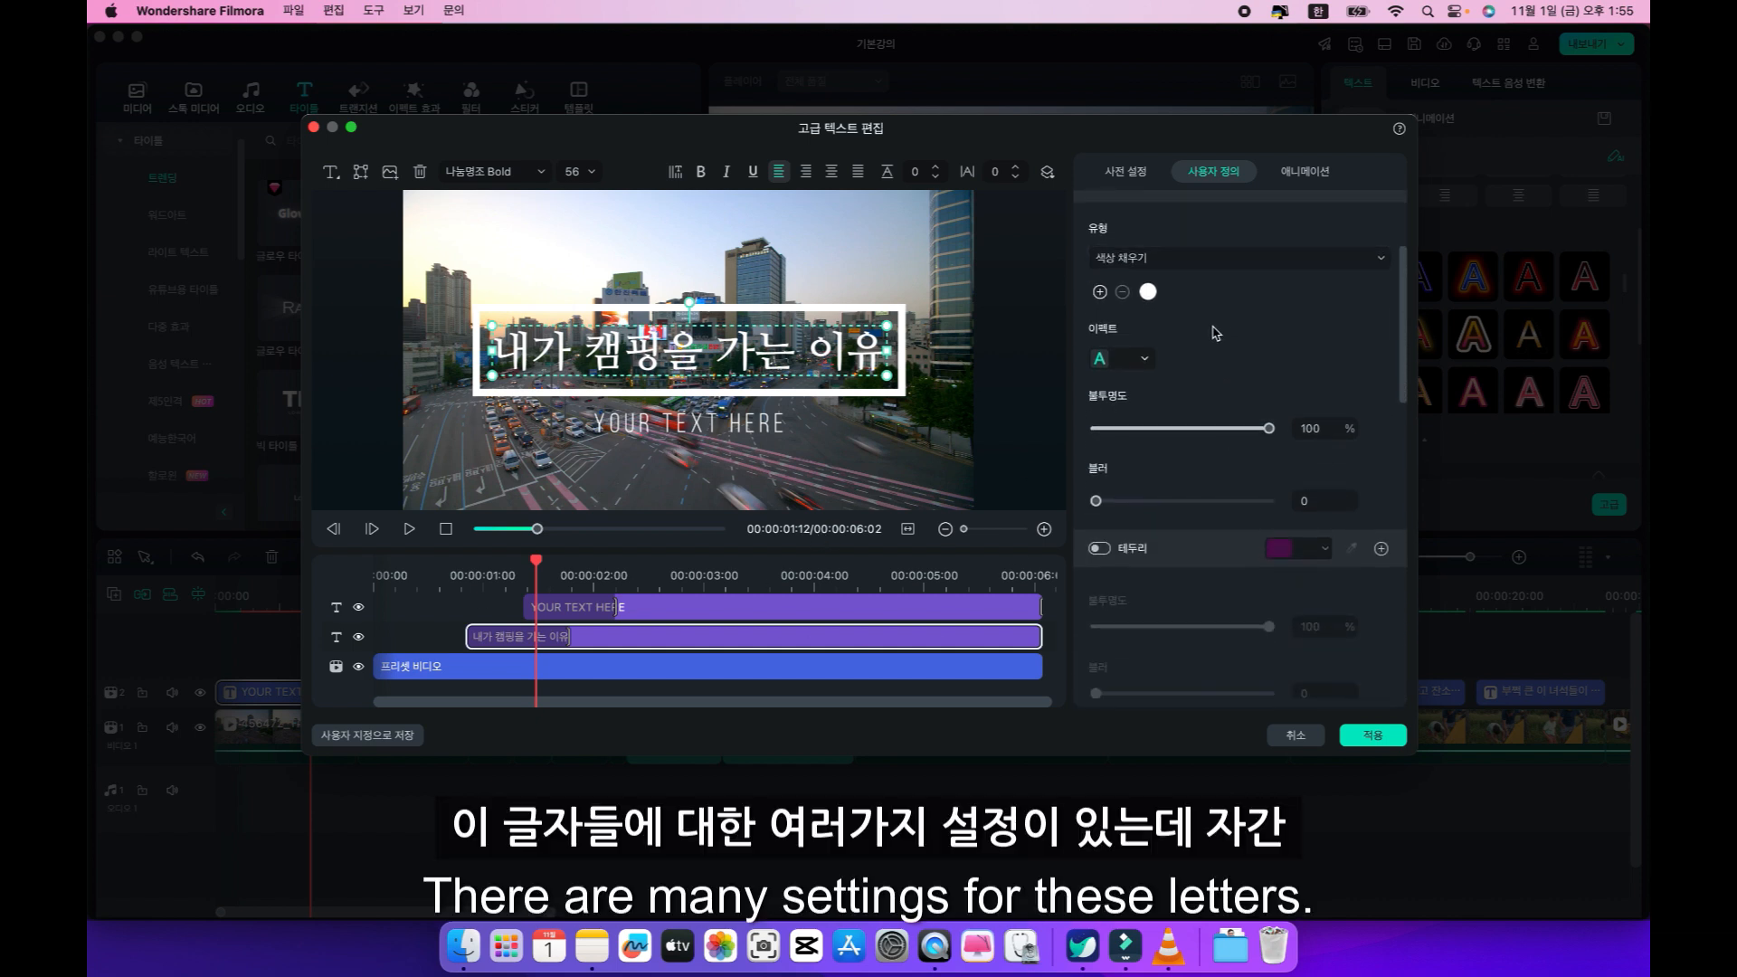
scroll(1221, 674, up, 5)
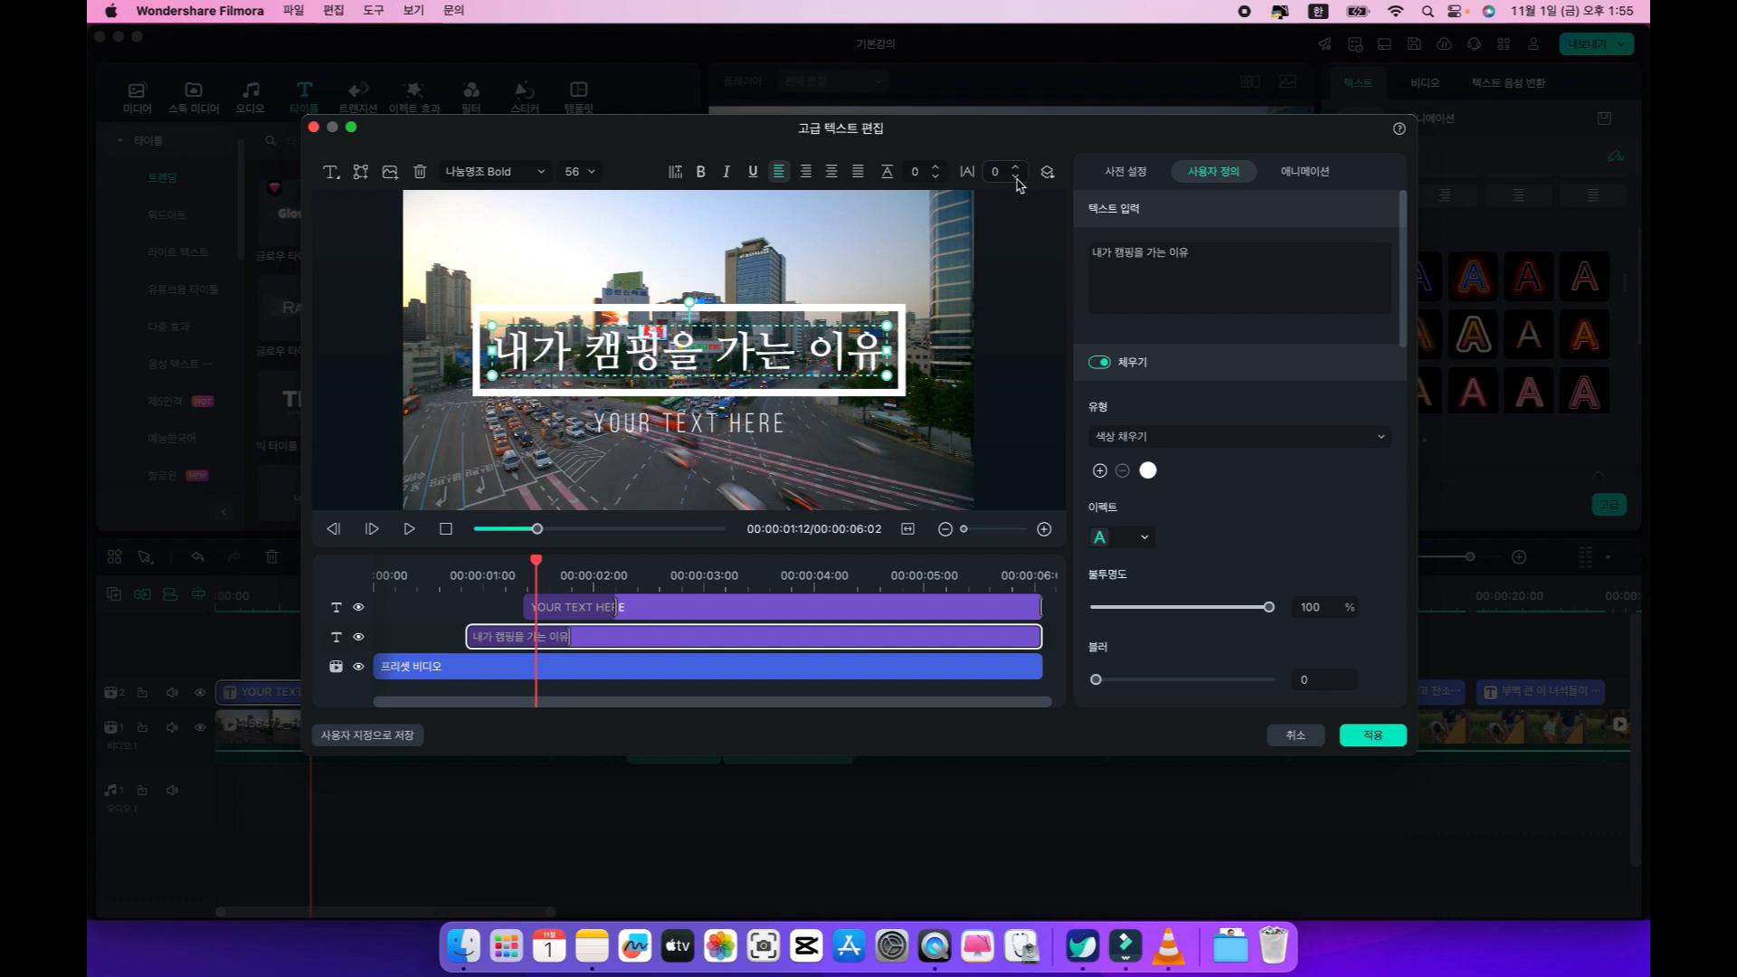
click(1017, 174)
click(1017, 175)
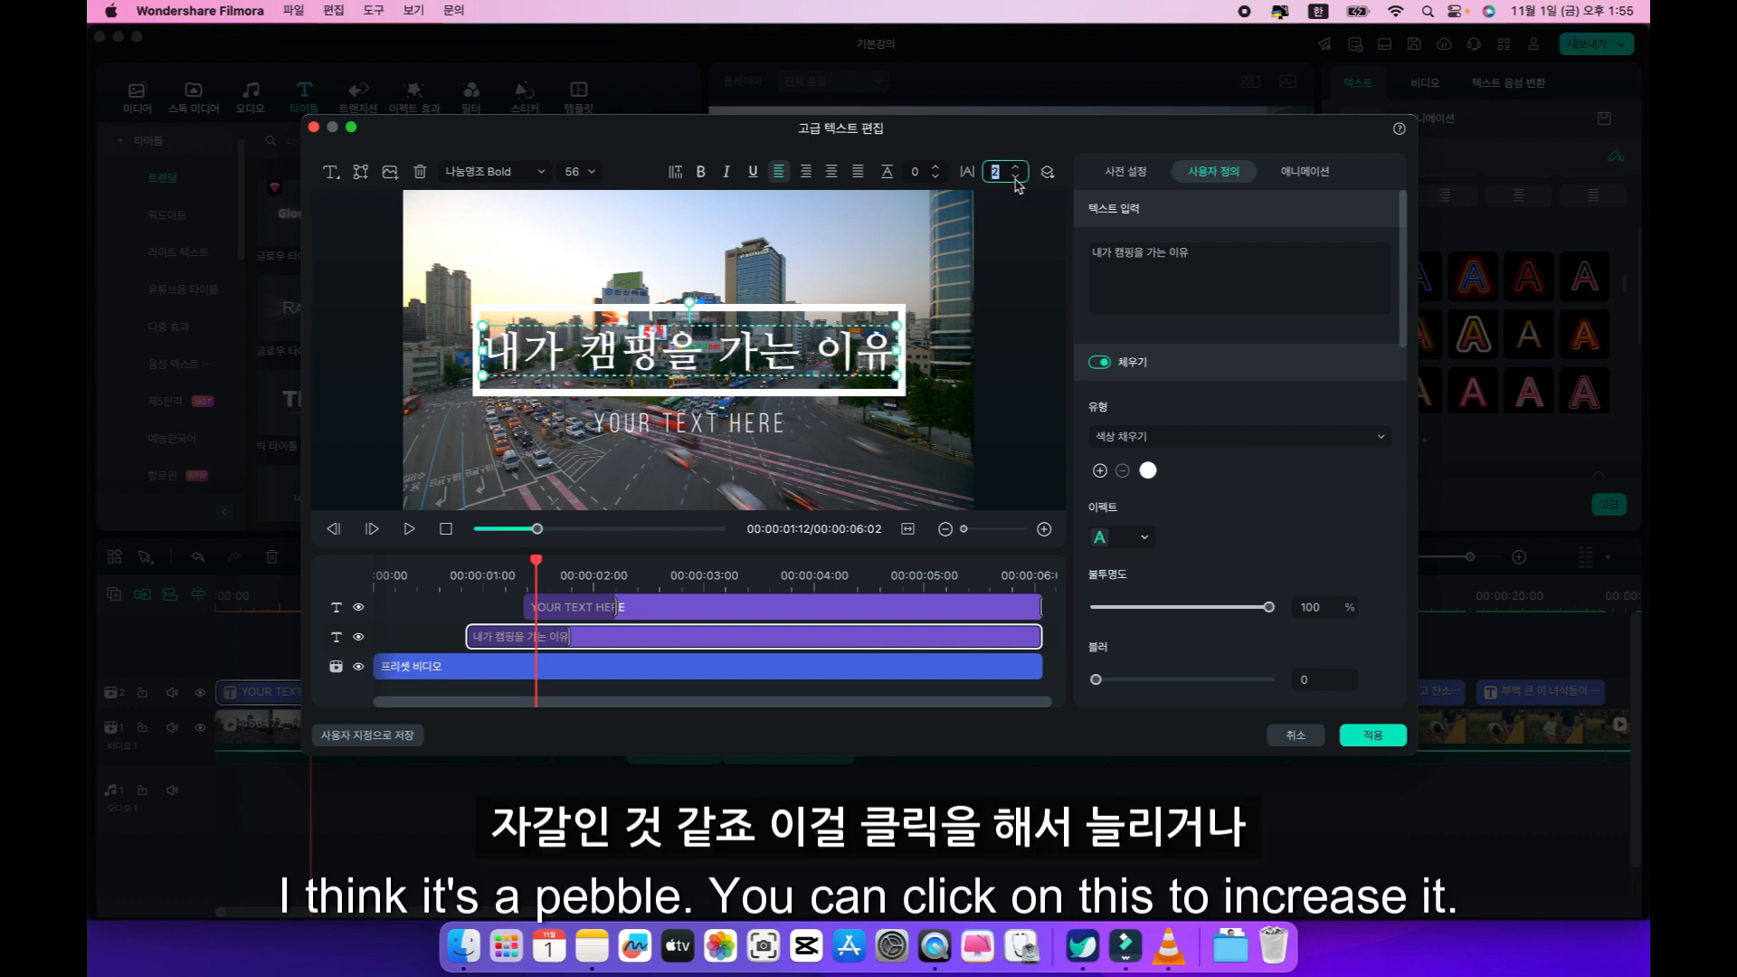
click(1017, 180)
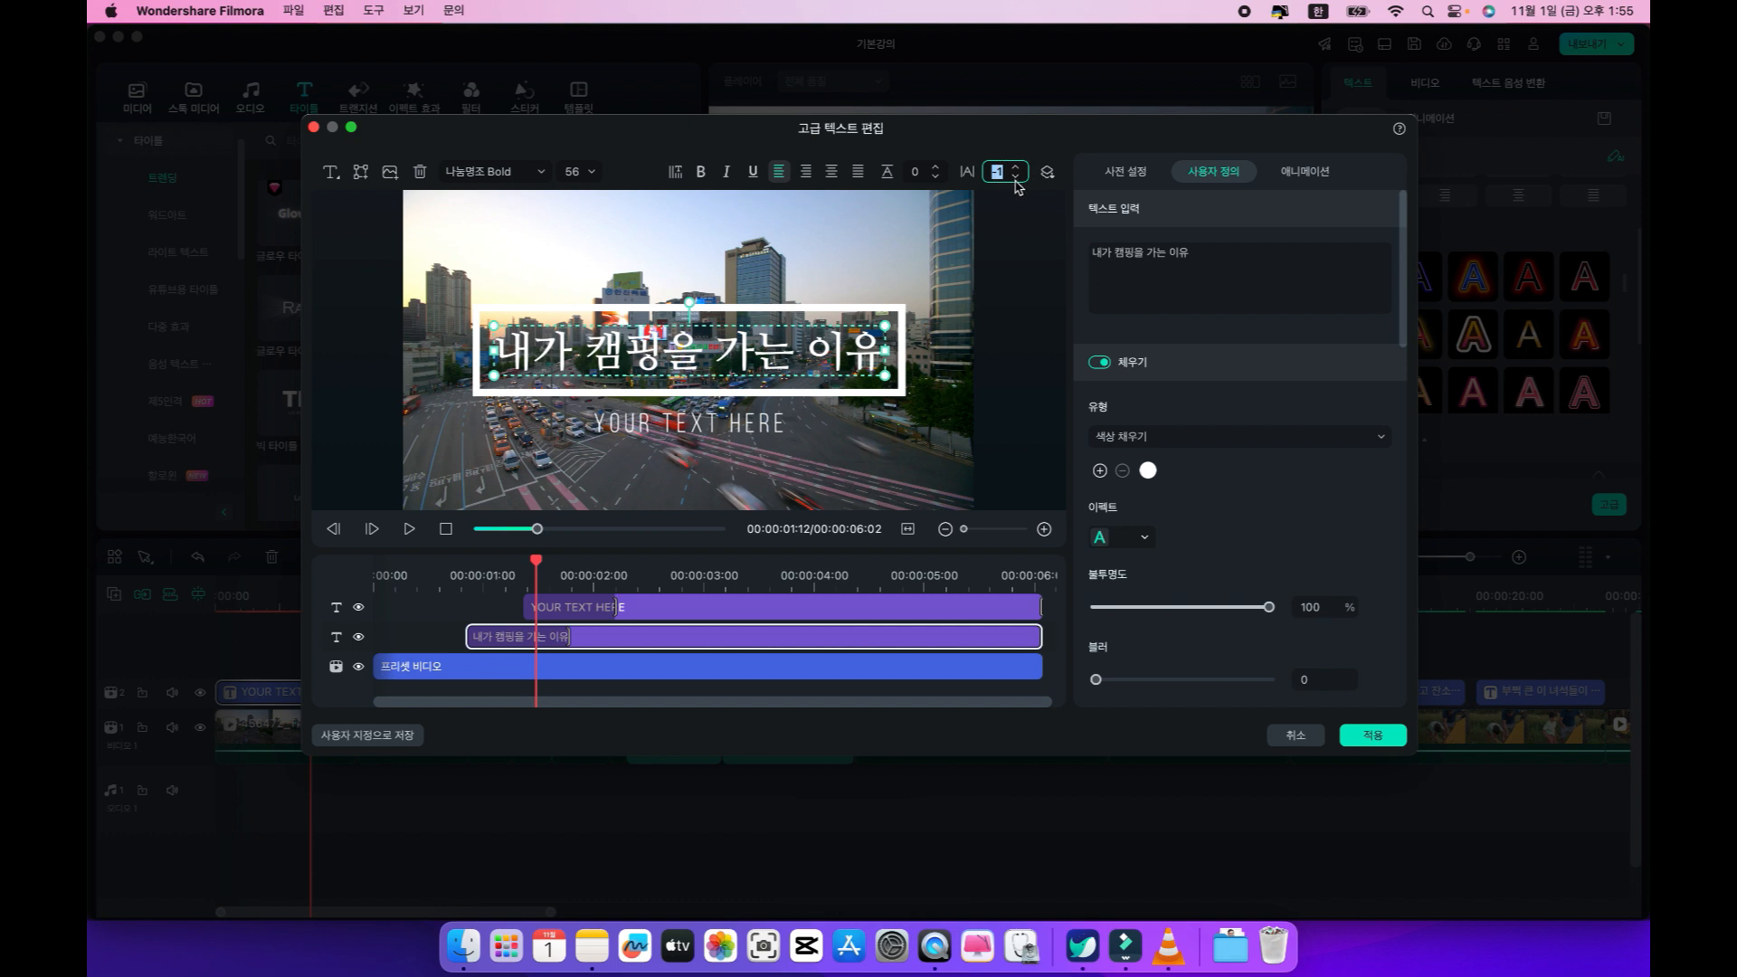
key(Up)
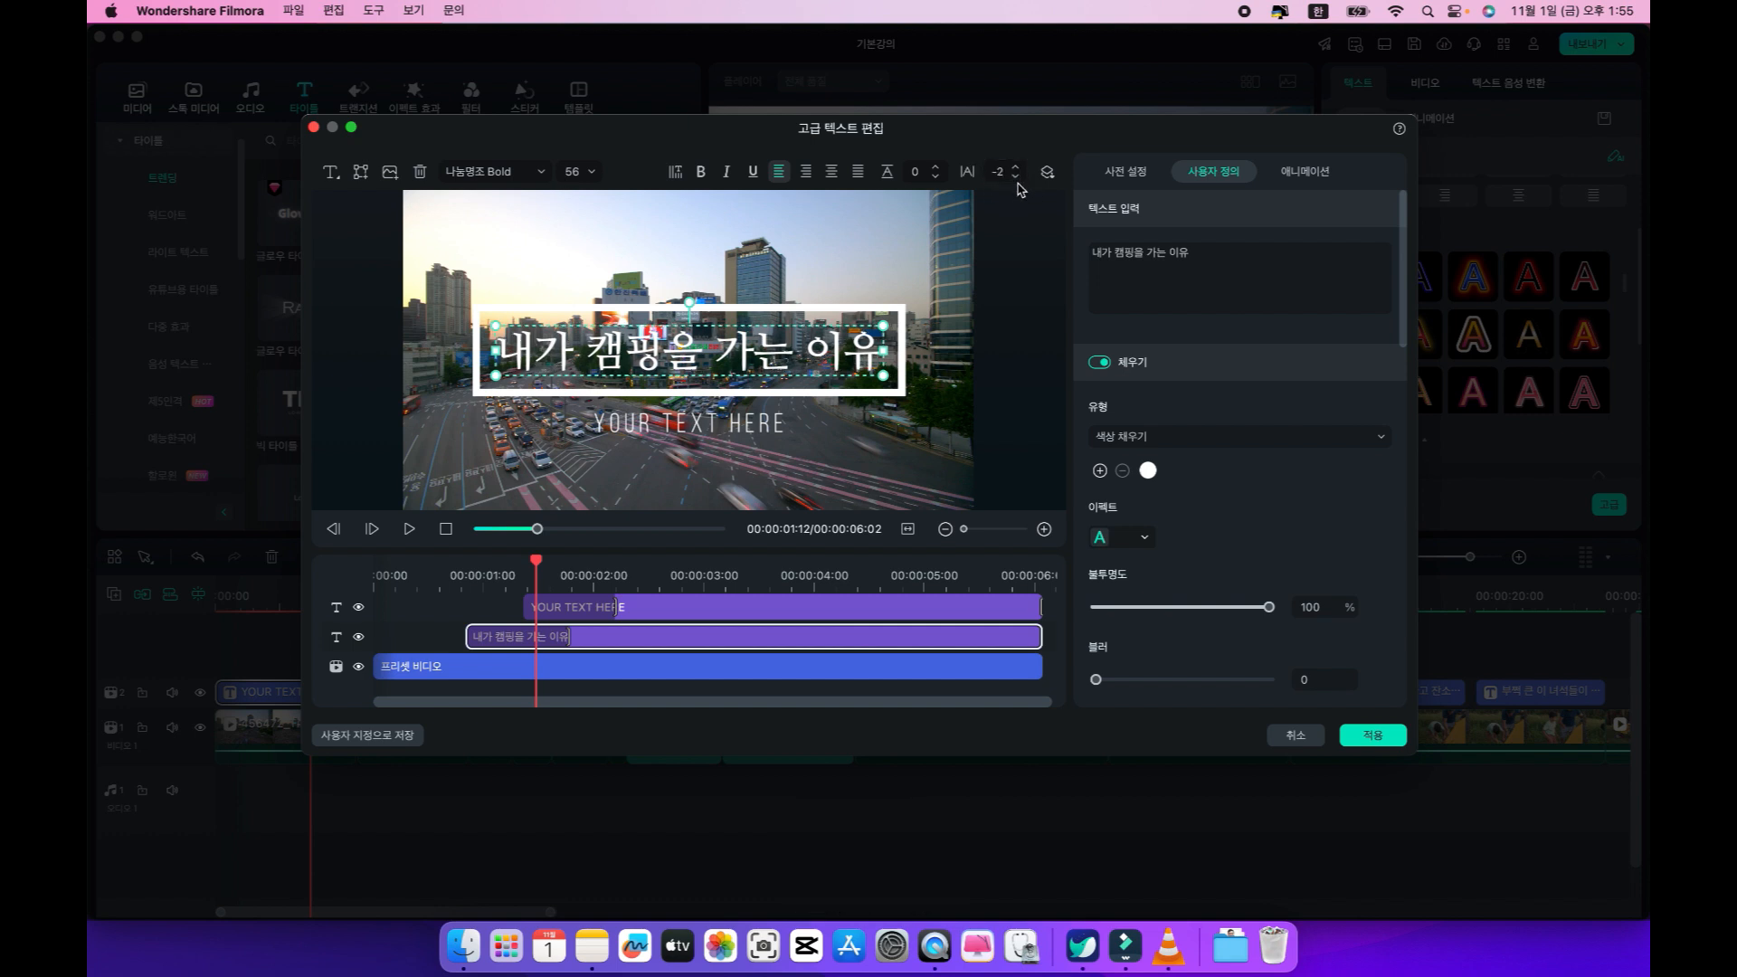
click(1018, 182)
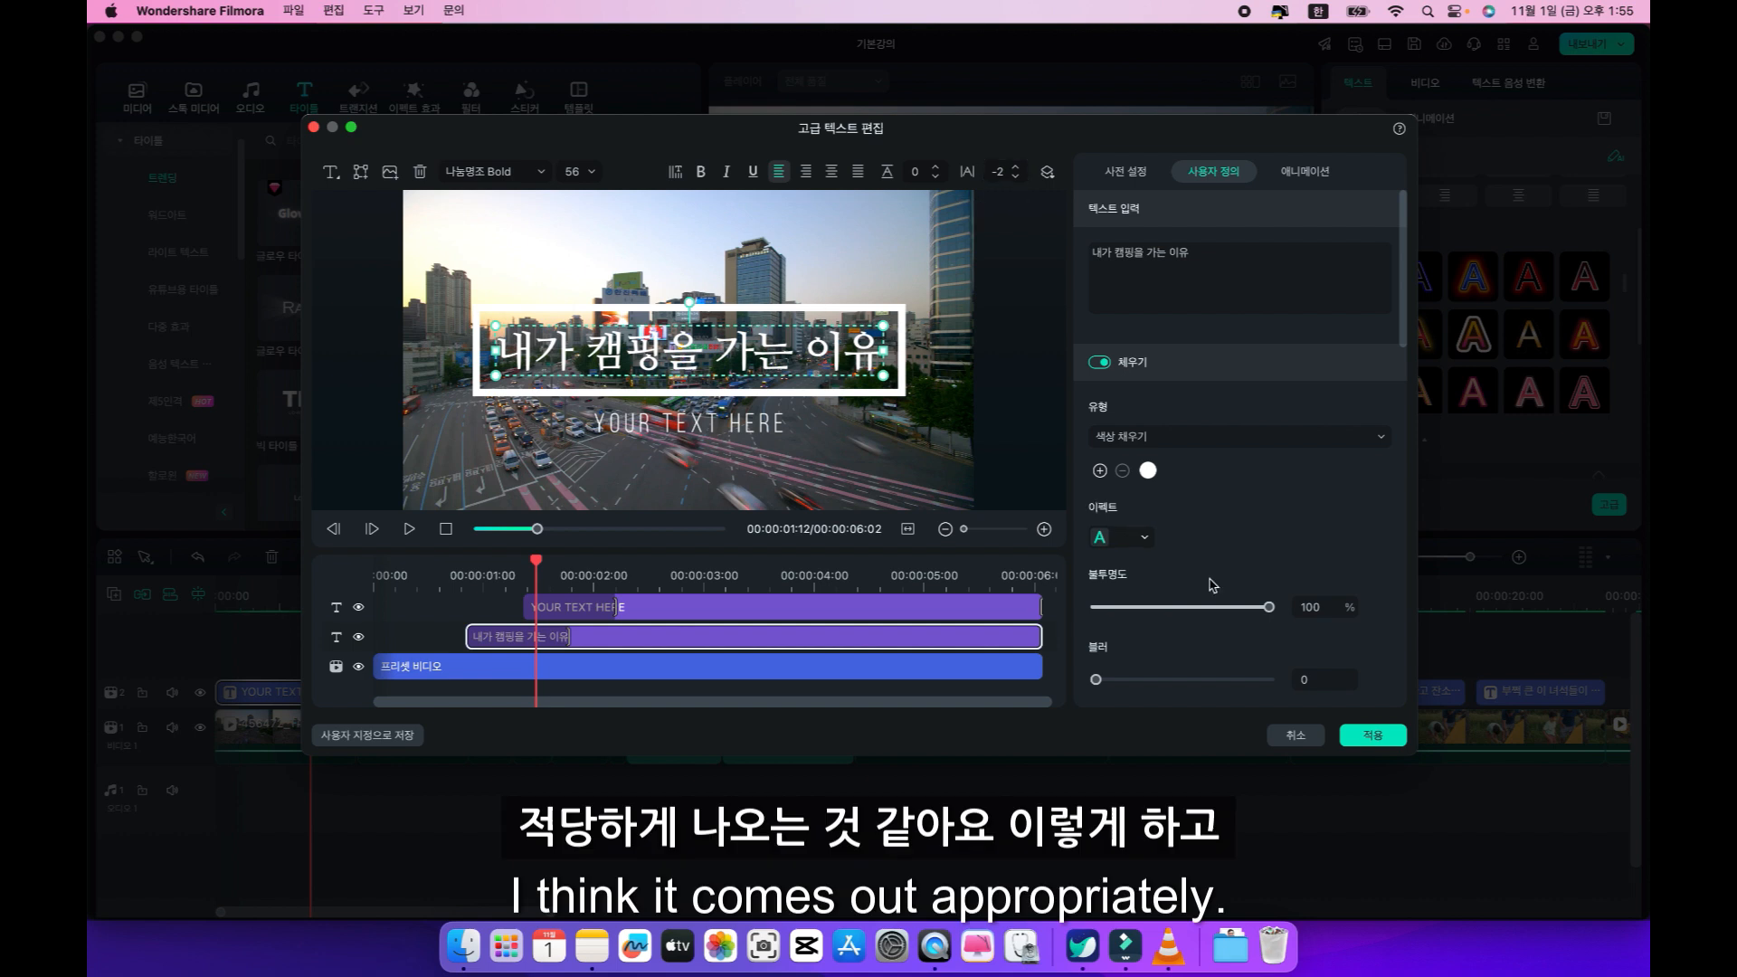
click(1372, 735)
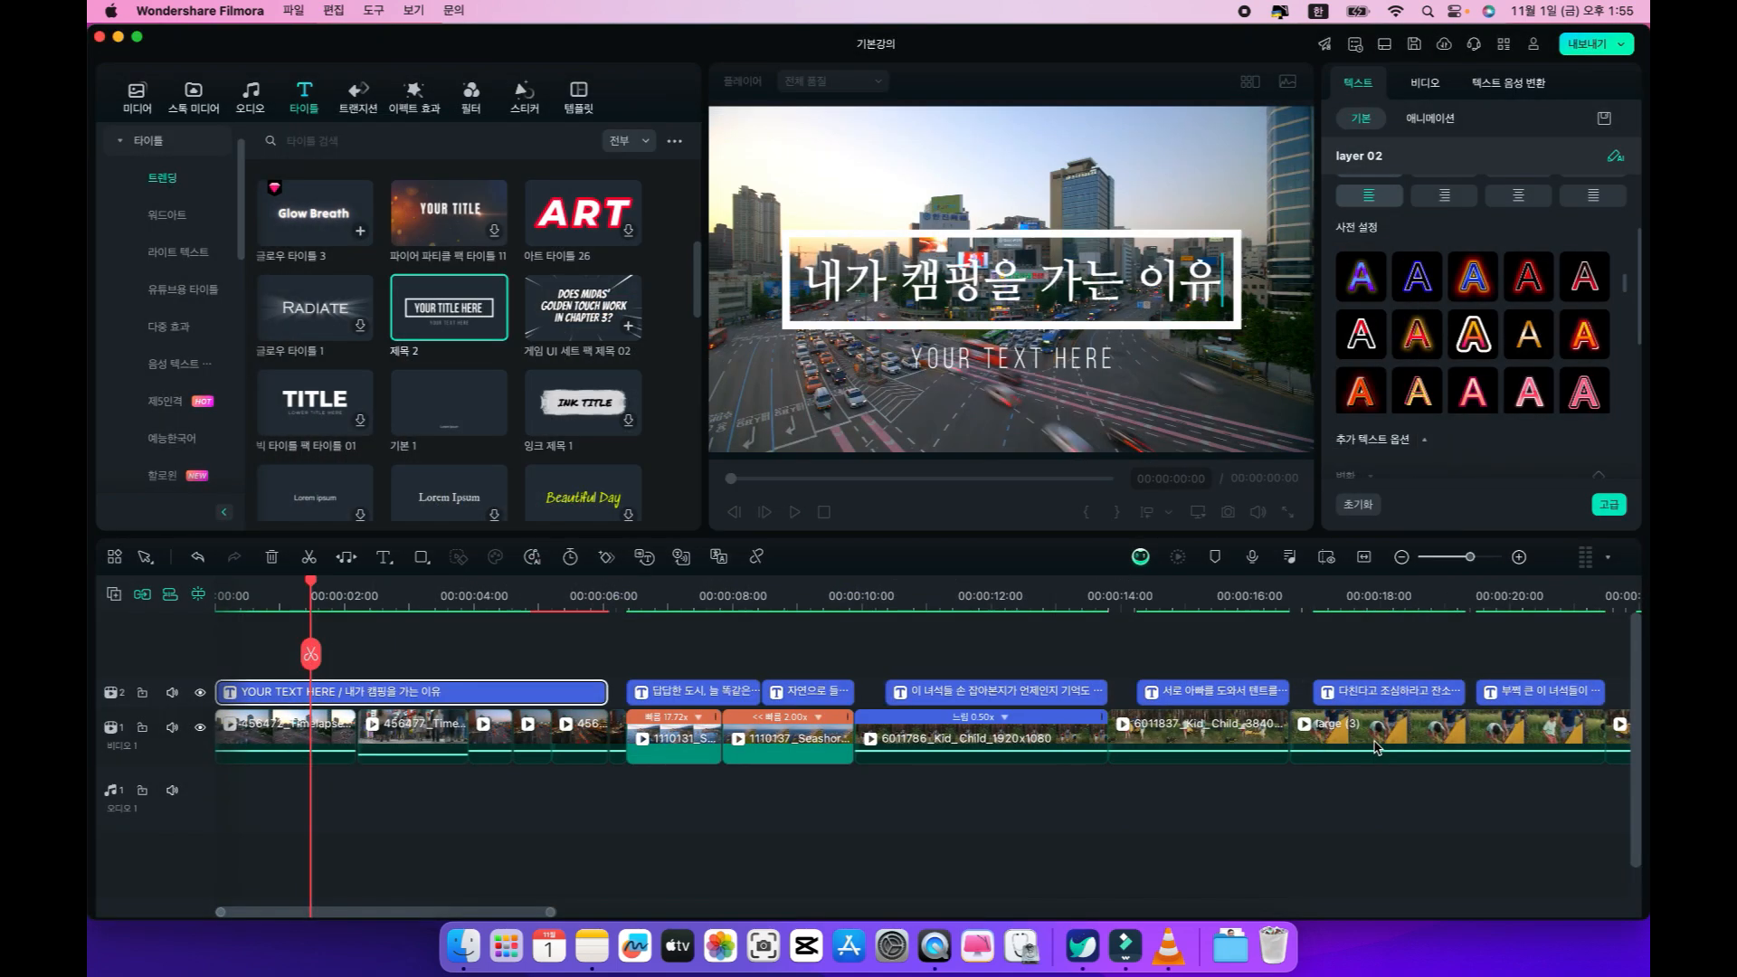
Play the video from the beginning to preview the opening title, stopping at 00:00:02:05.
click(1376, 745)
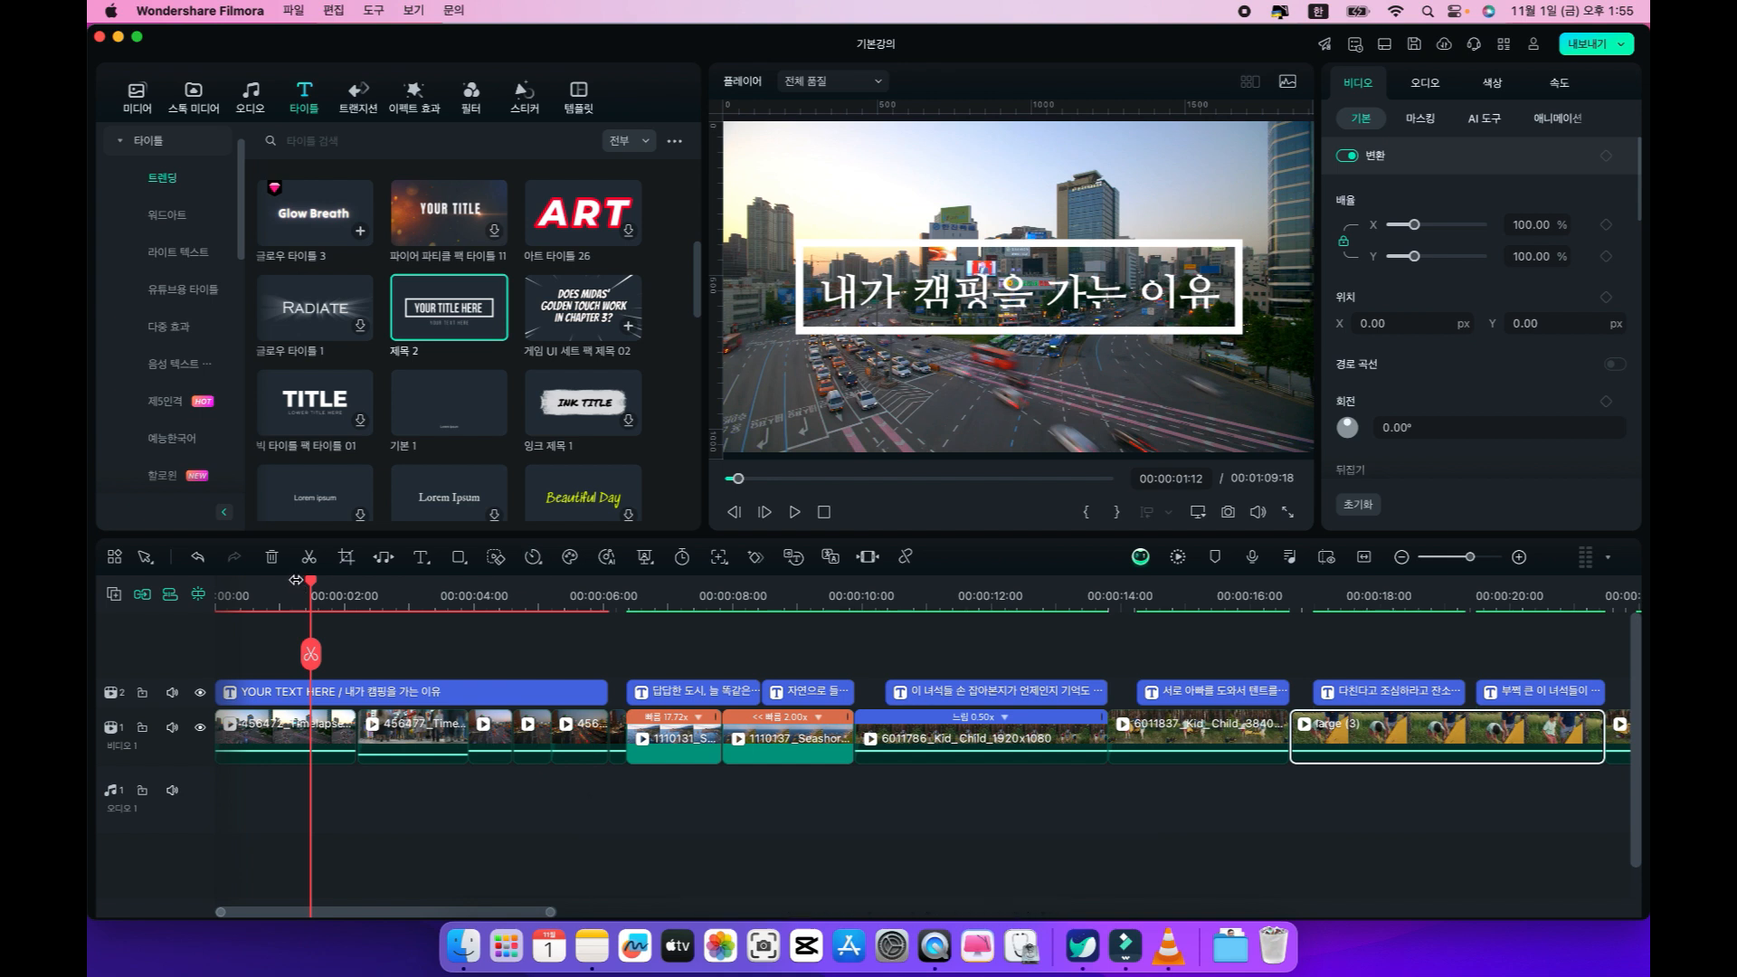
drag(303, 583, 148, 588)
key(space)
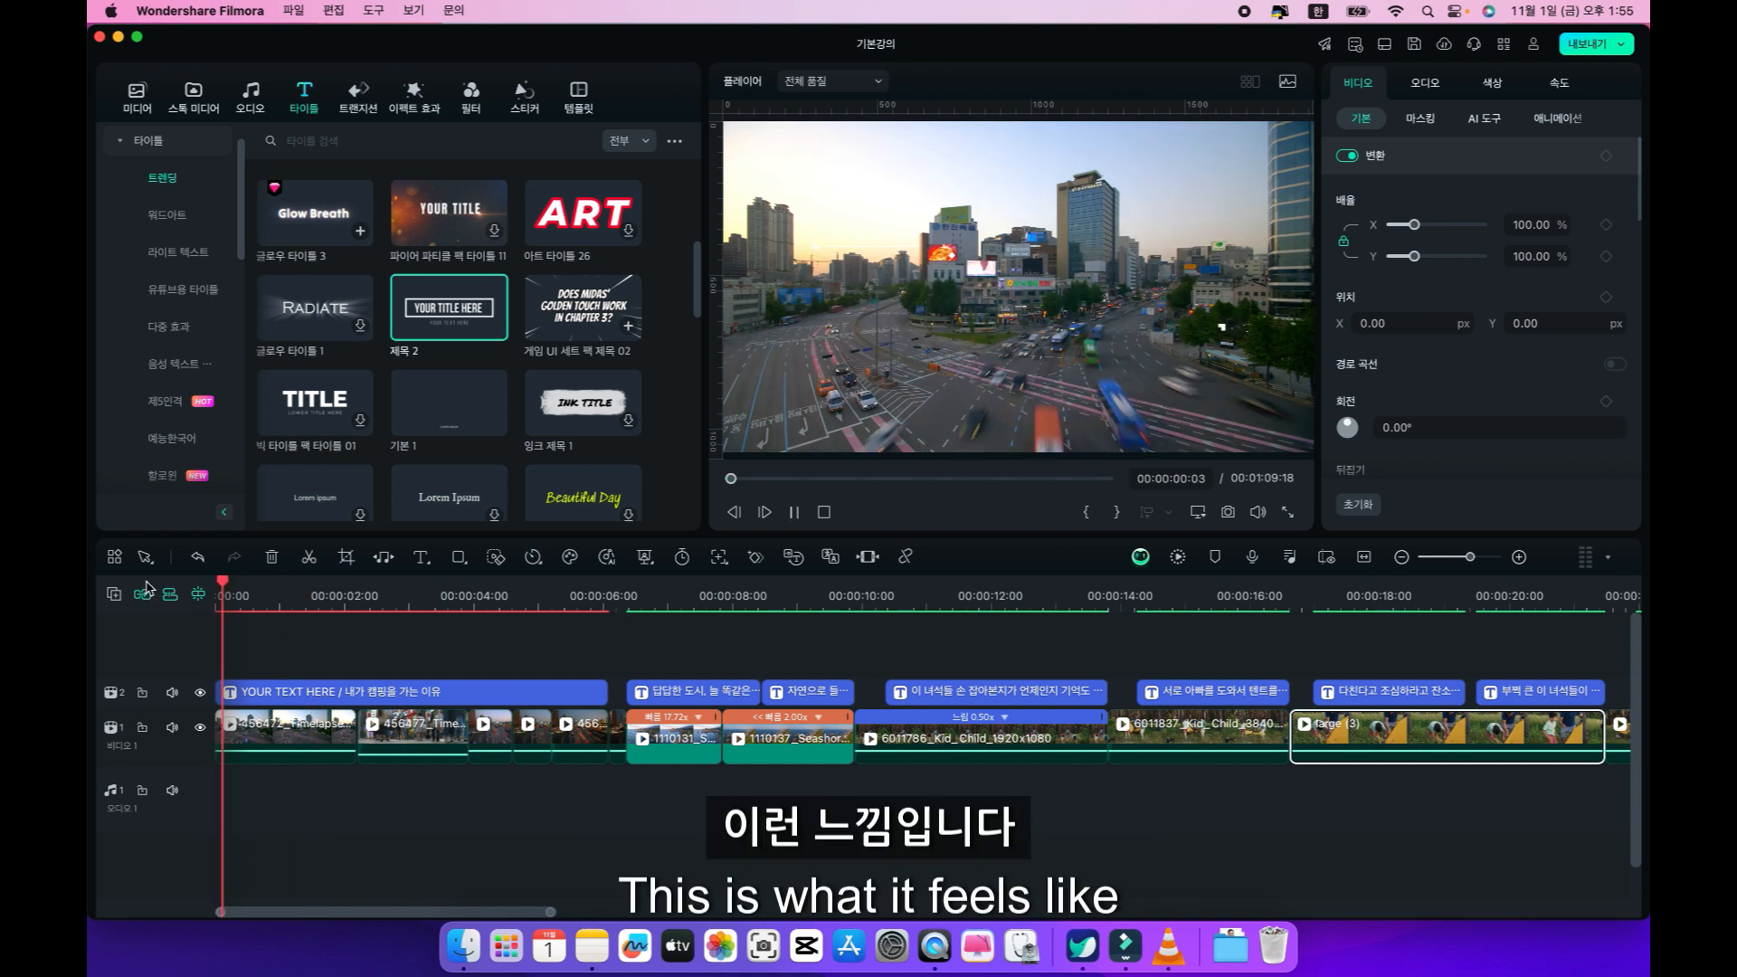
key(space)
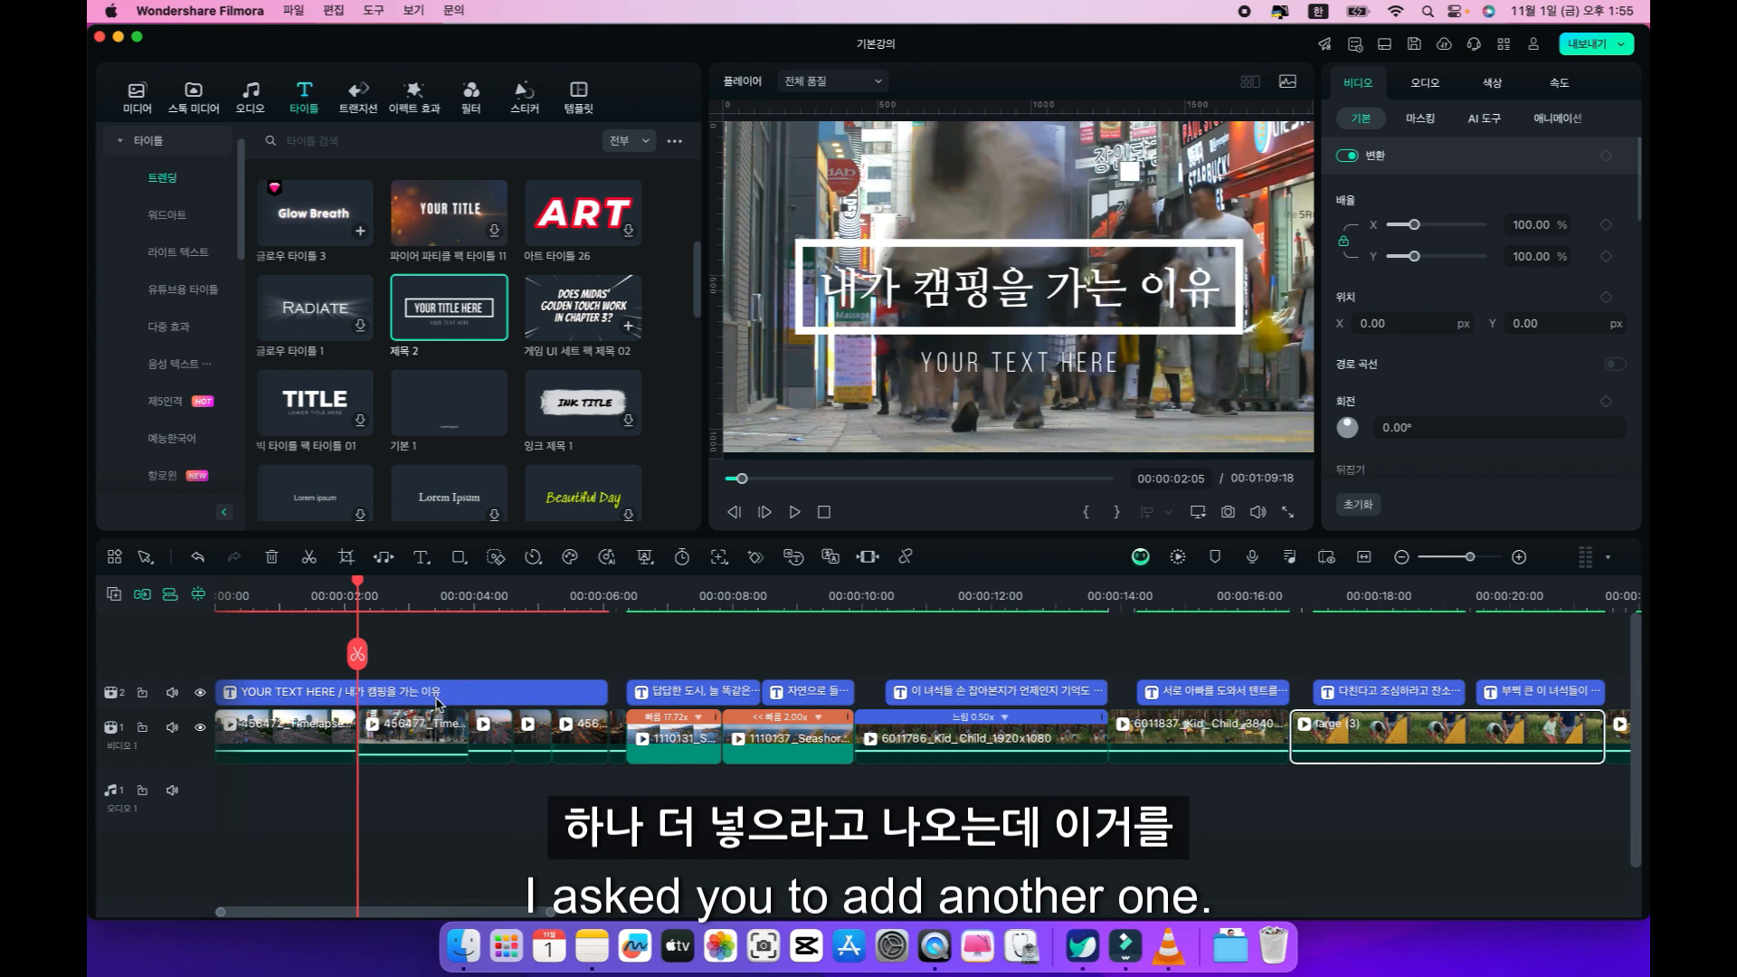
Delete layer 01 with the placeholder text beneath the box, and play the opening title from near the start of the timeline.
click(1071, 367)
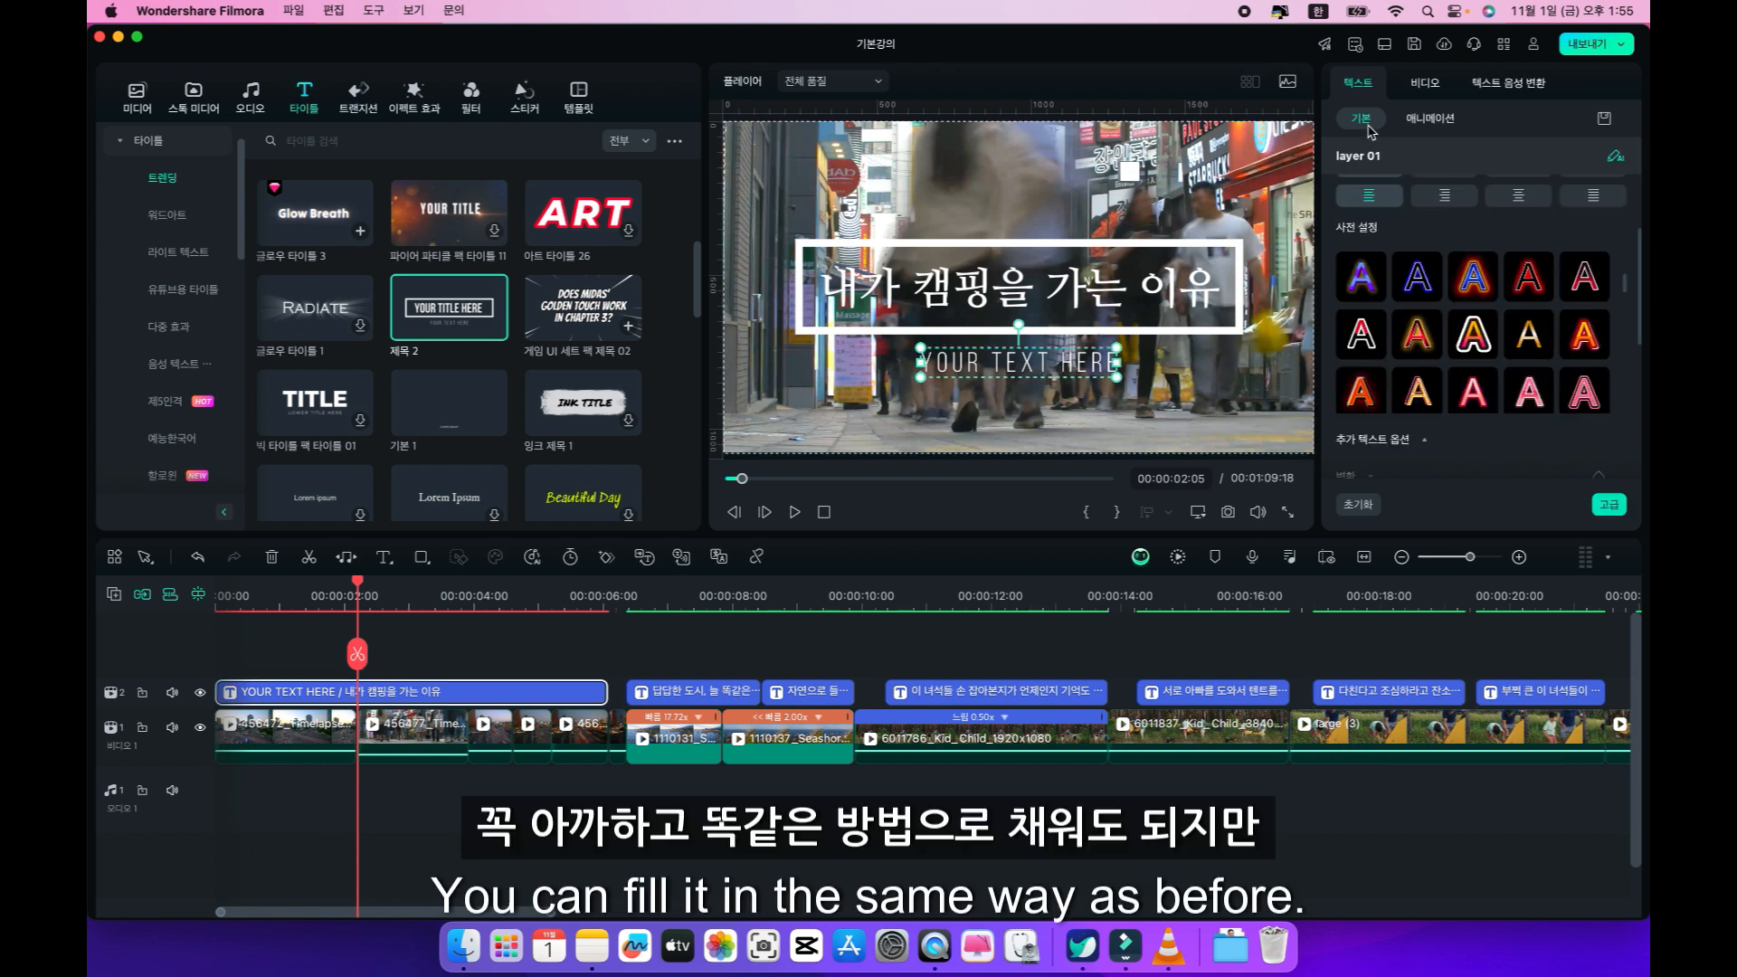
scroll(1427, 190, up, 6)
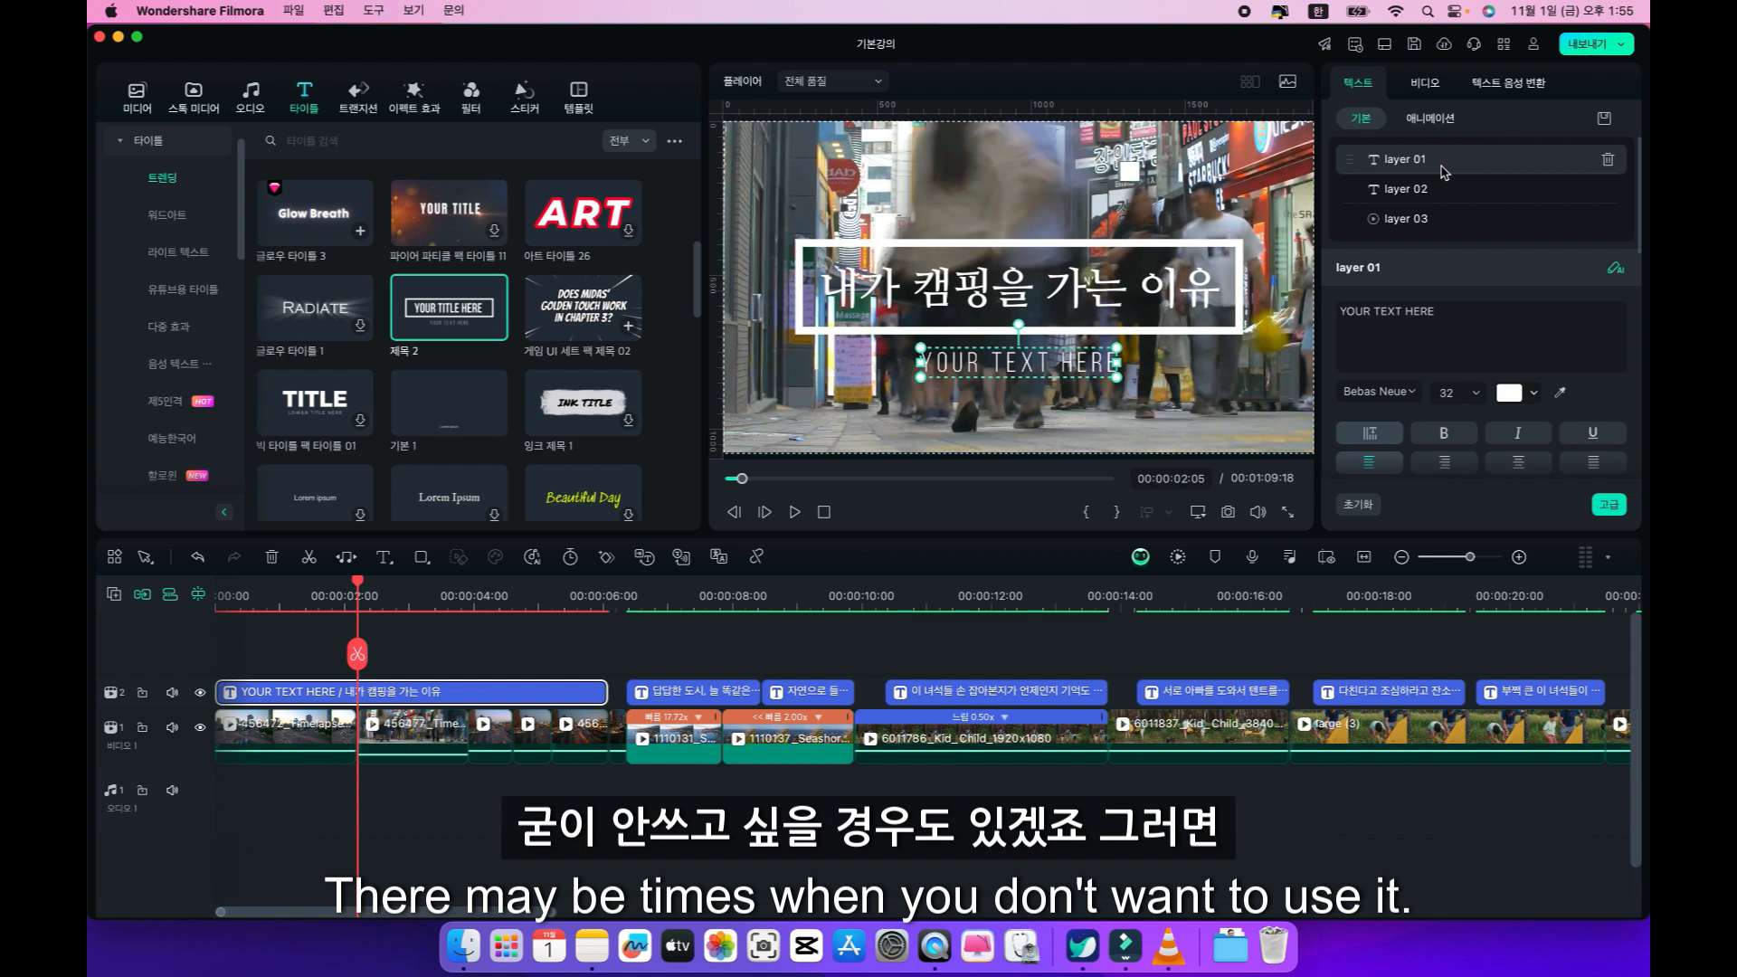
click(1609, 161)
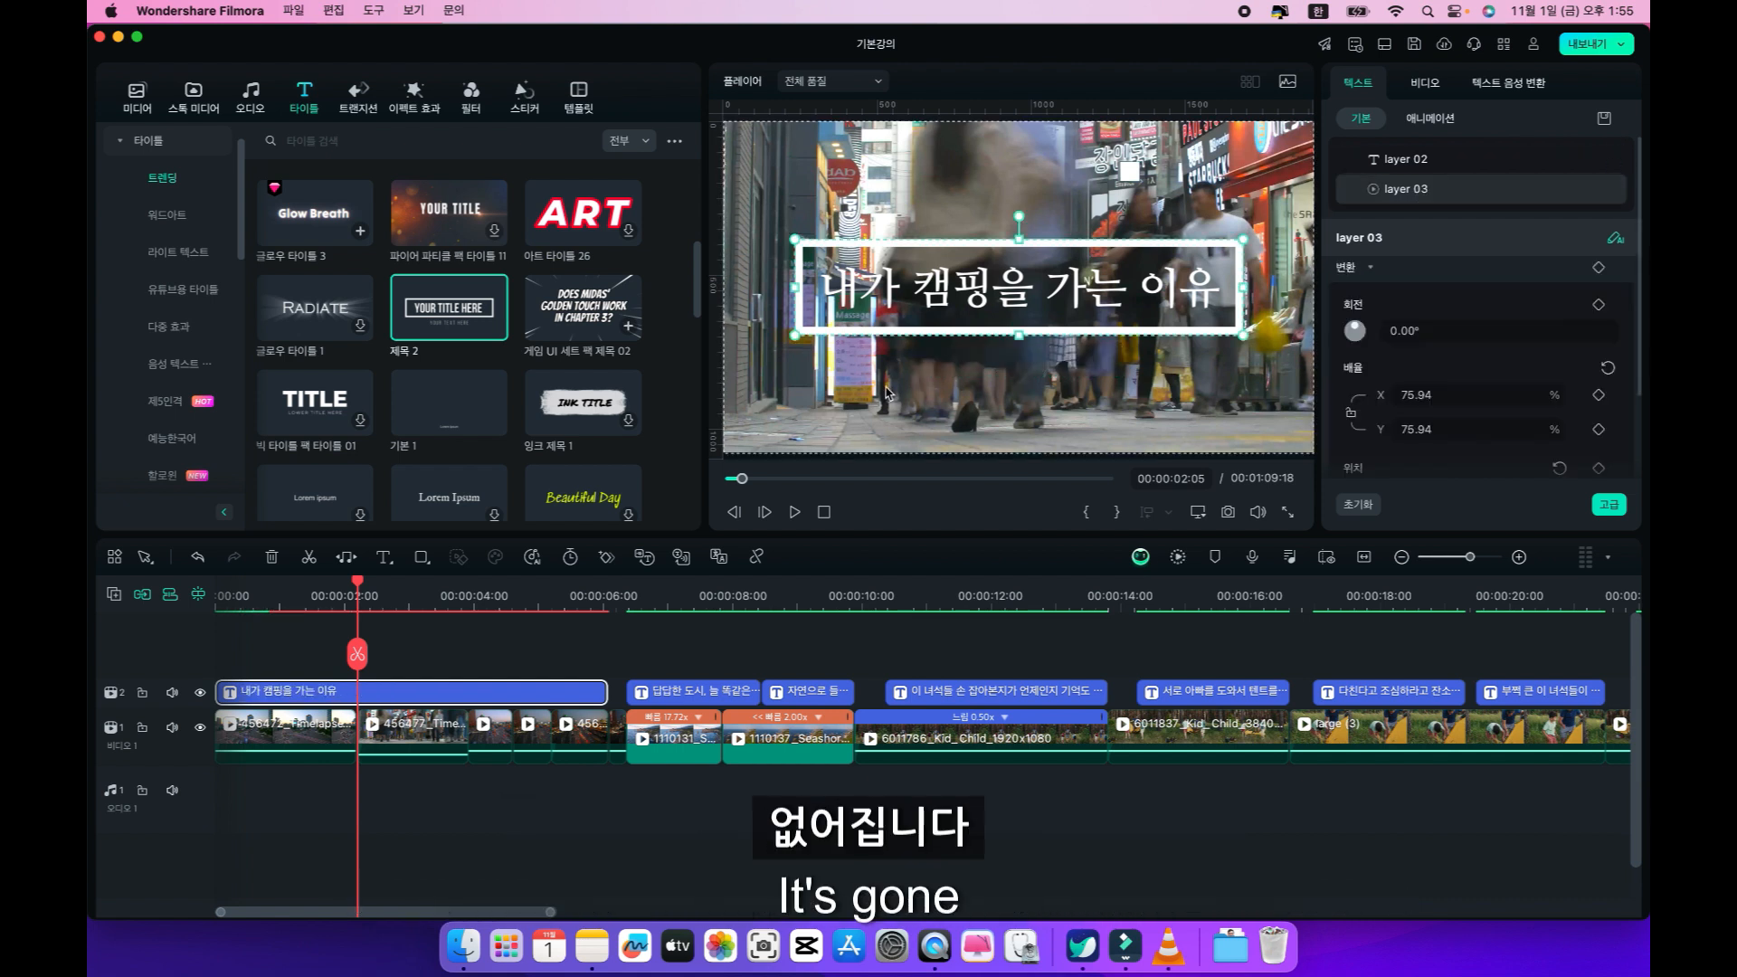
click(290, 588)
click(227, 589)
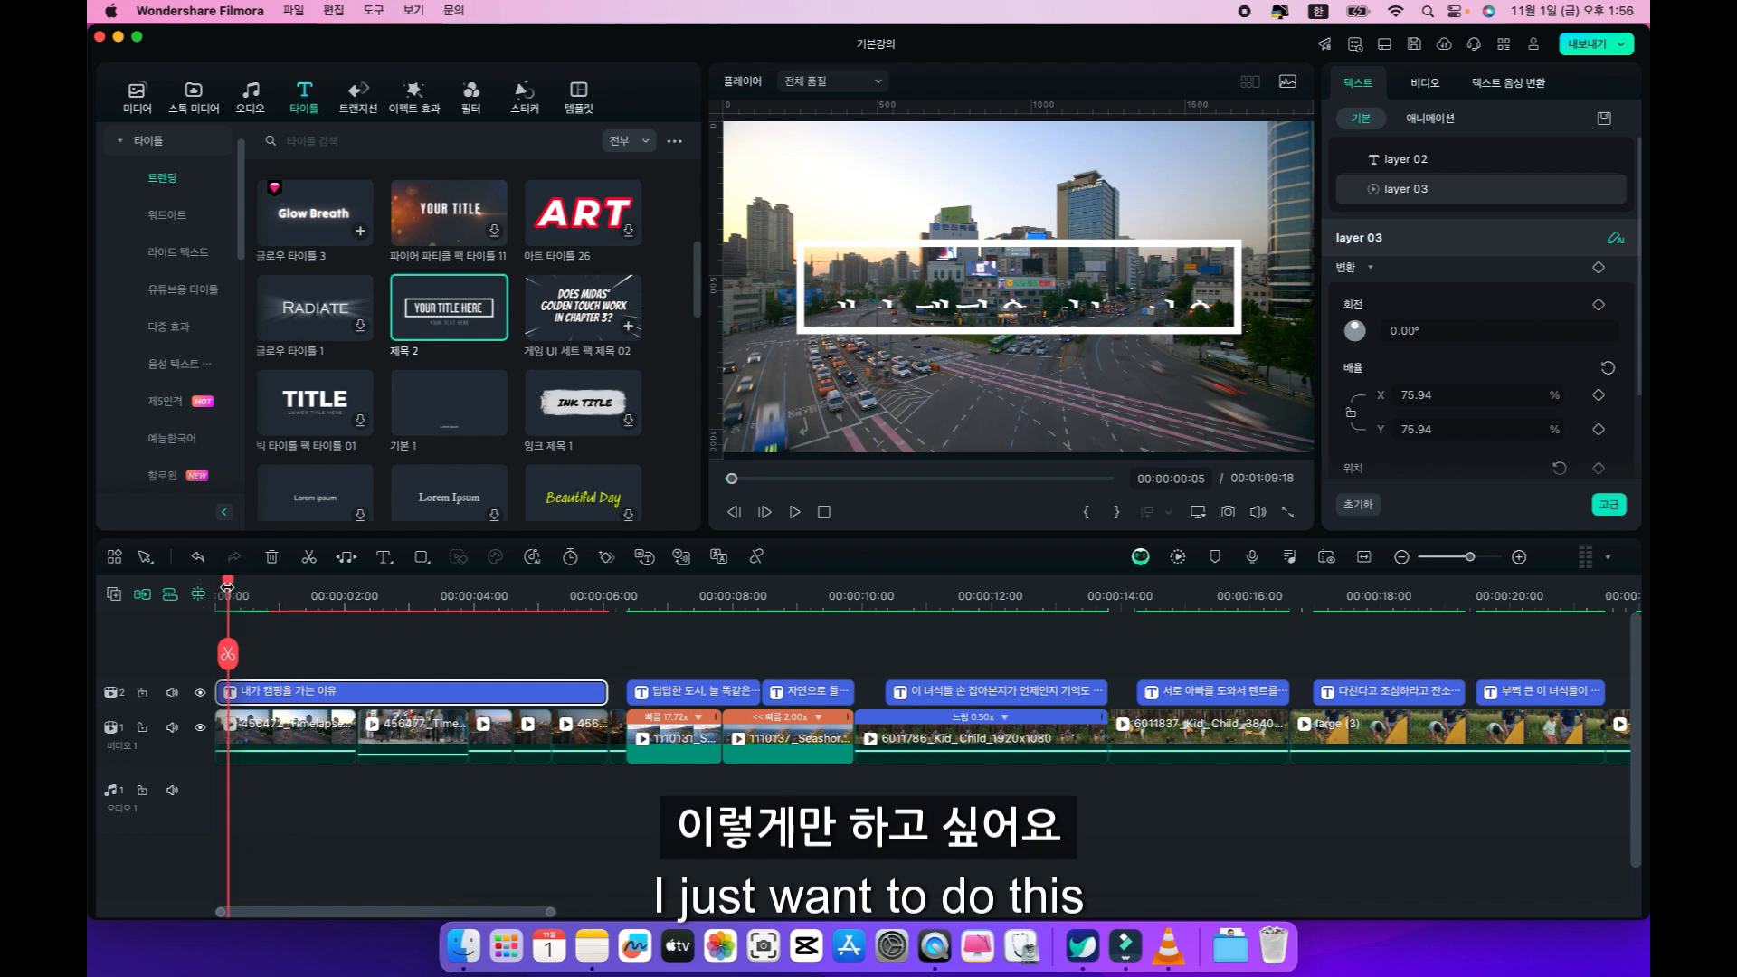
key(space)
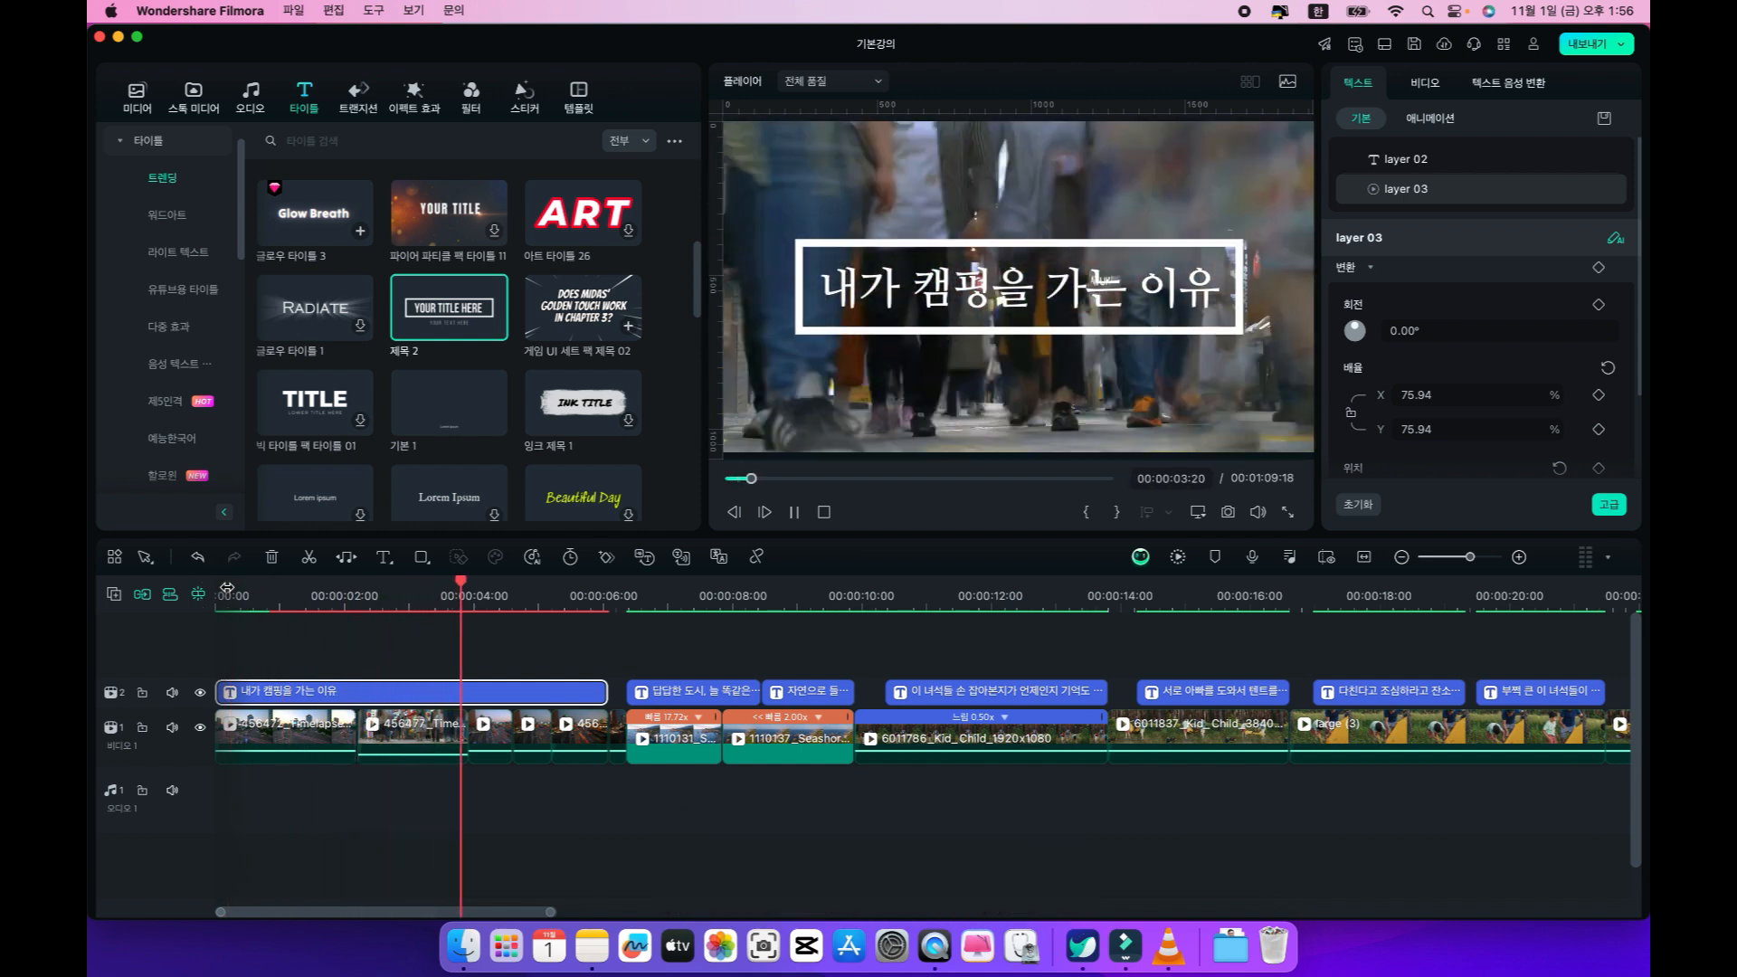
key(space)
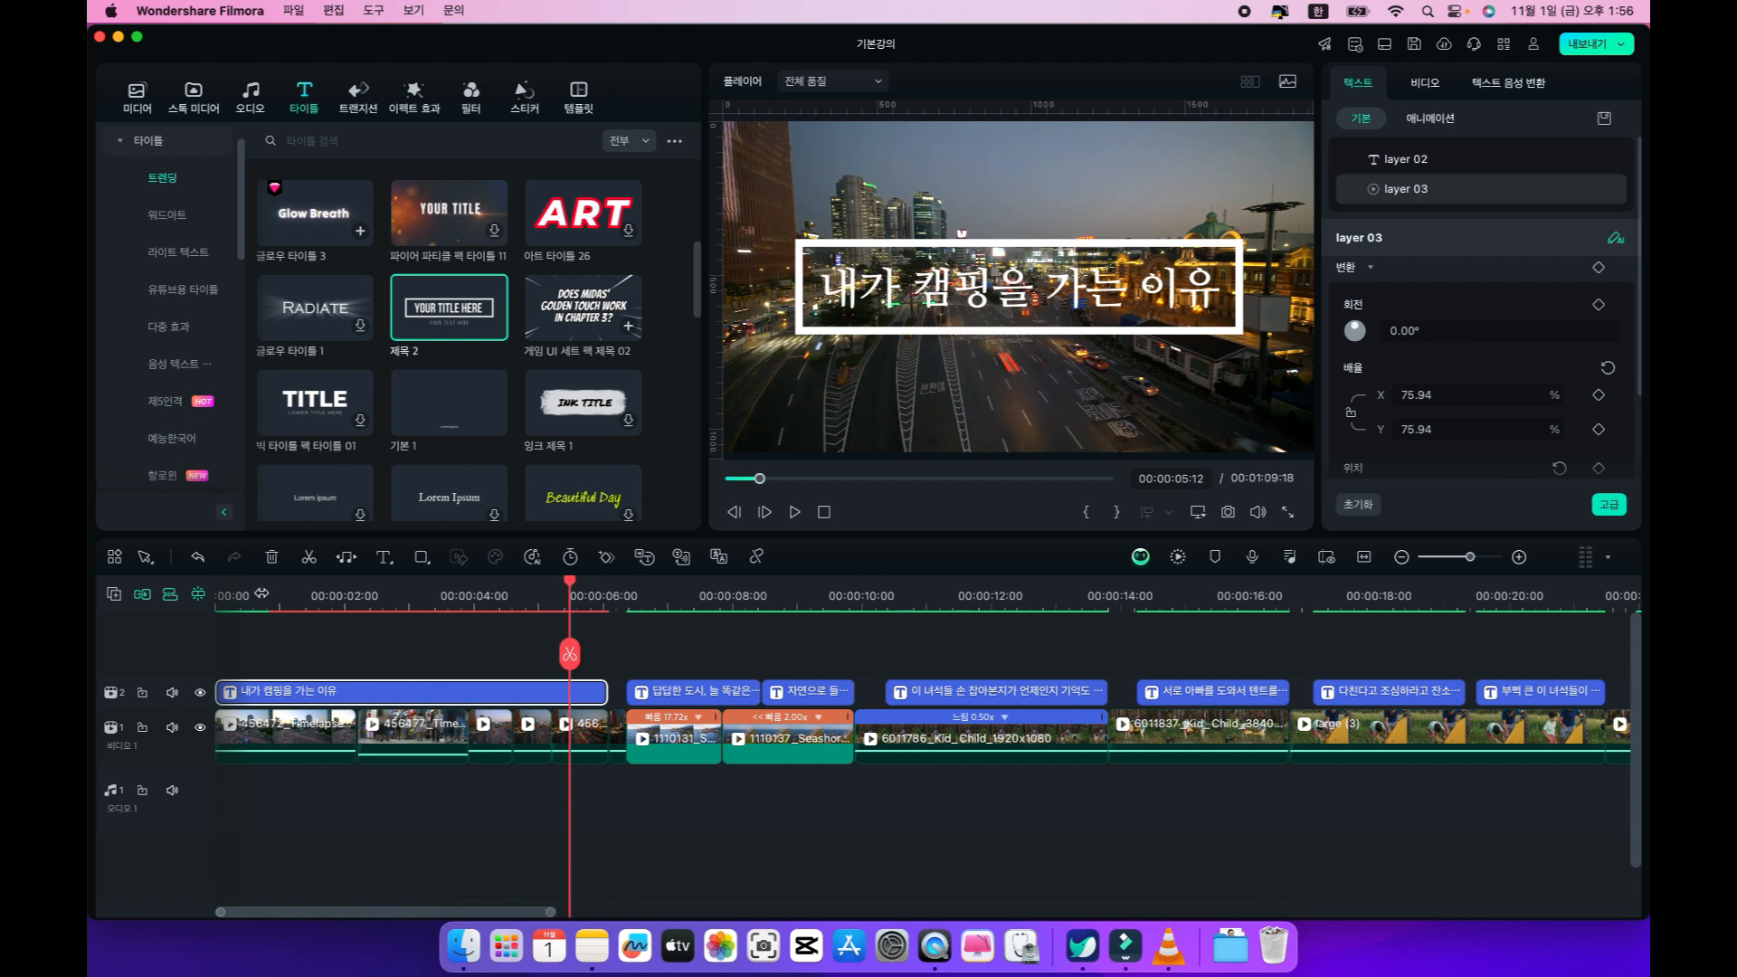
Play the end of the opening title and place the playhead at 00:00:06:02, where the title clip ends.
key(space)
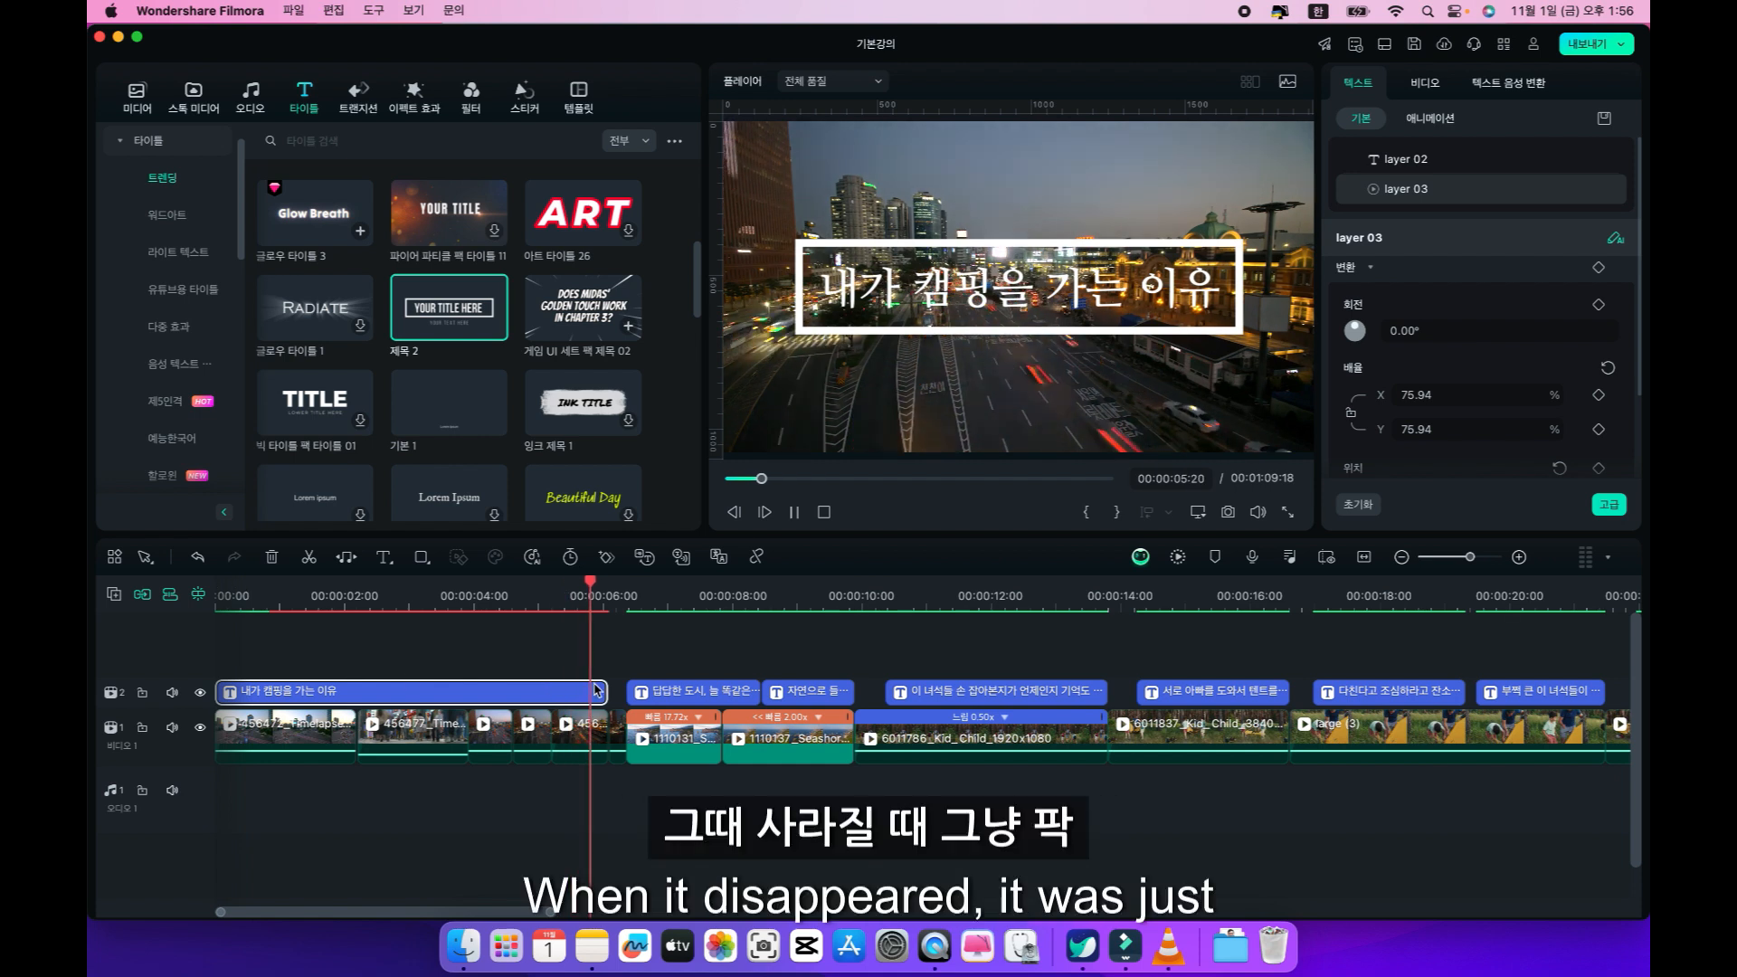
key(space)
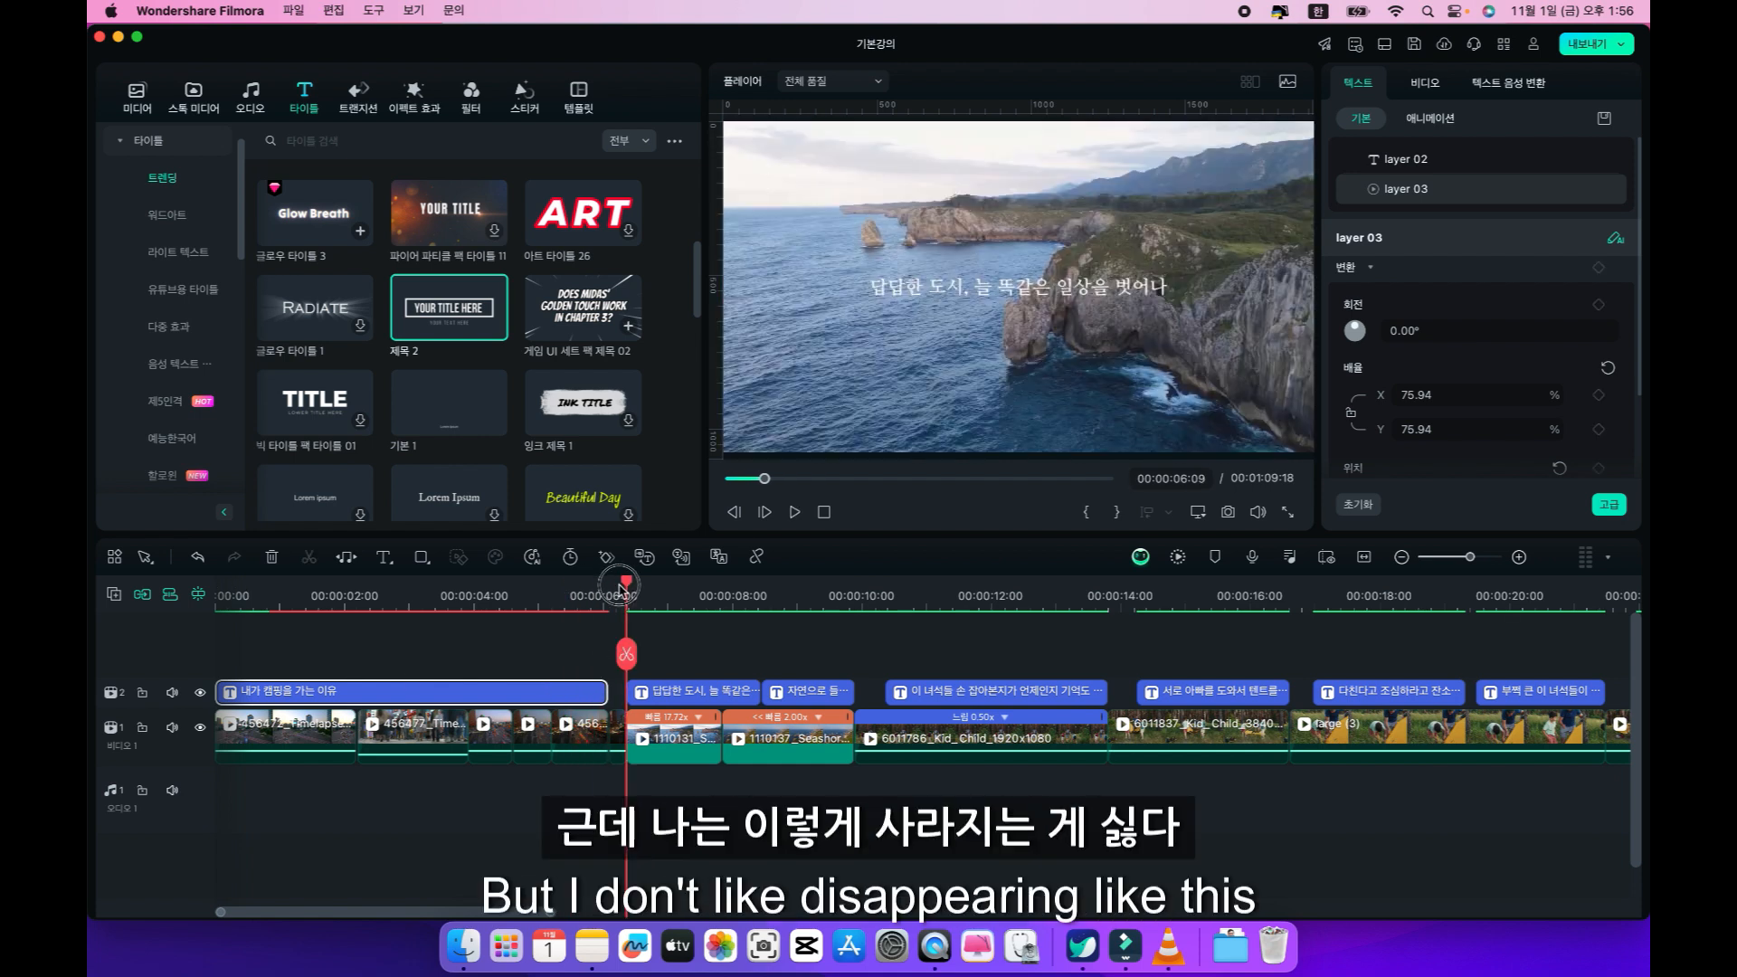
drag(622, 588, 609, 588)
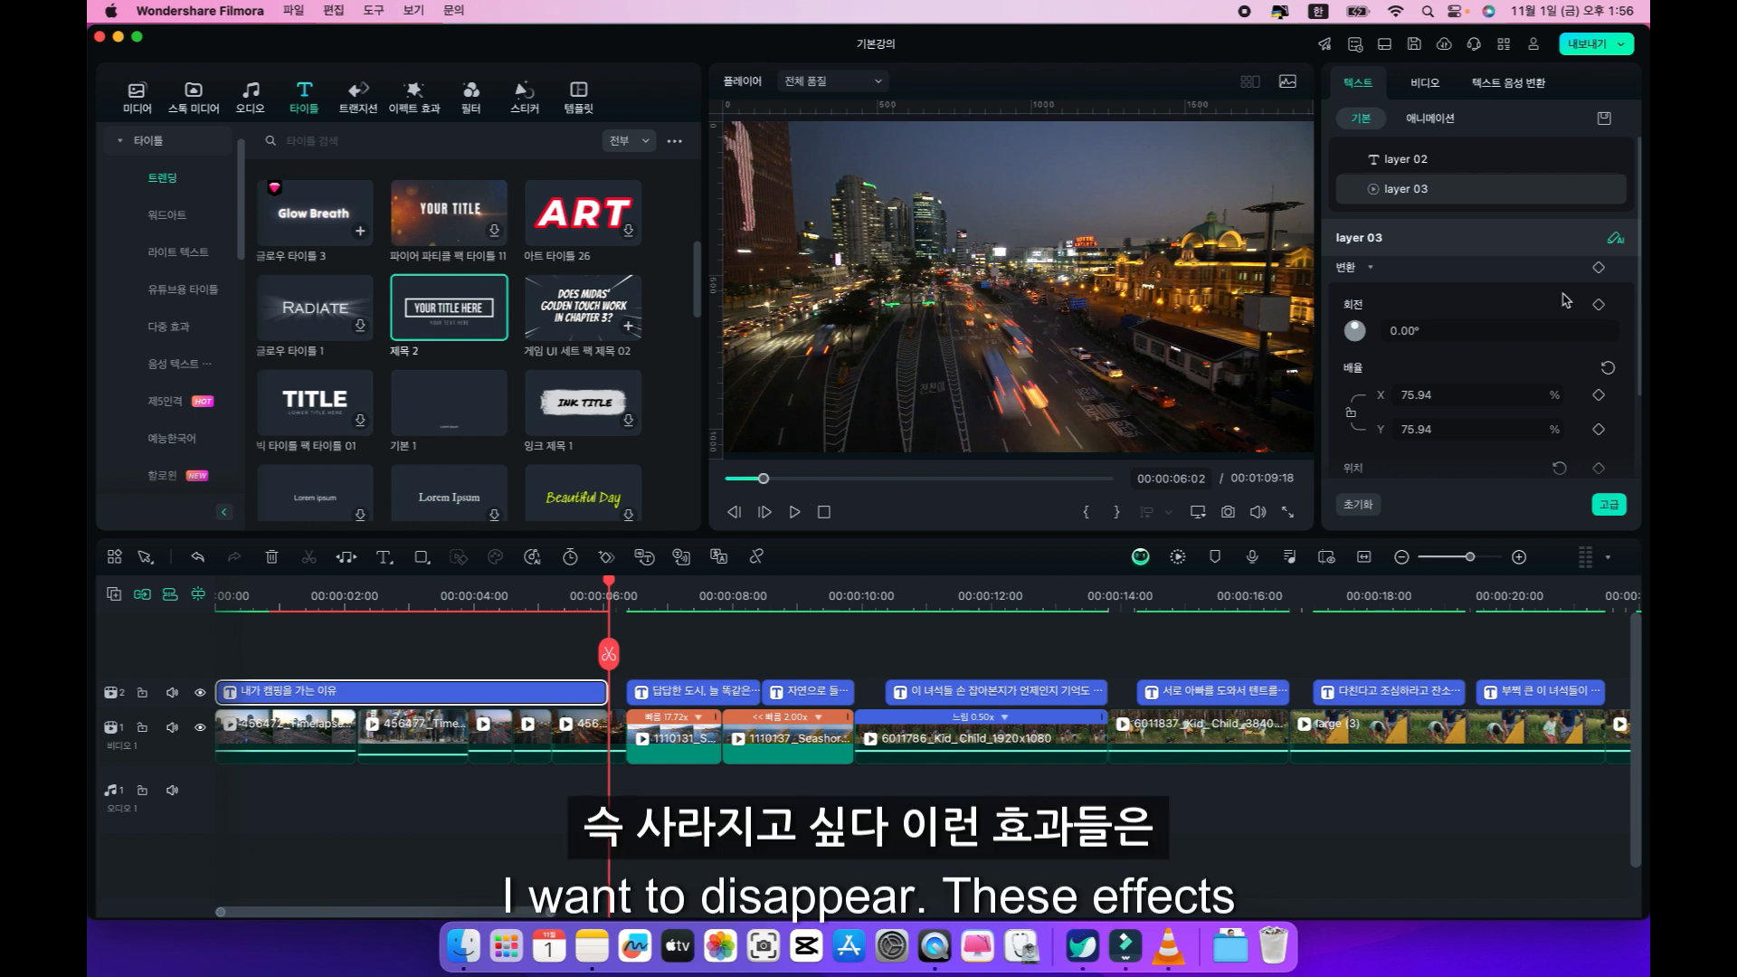
Compare the animation options for the opening title's text with those for the whole title clip as video.
click(1432, 121)
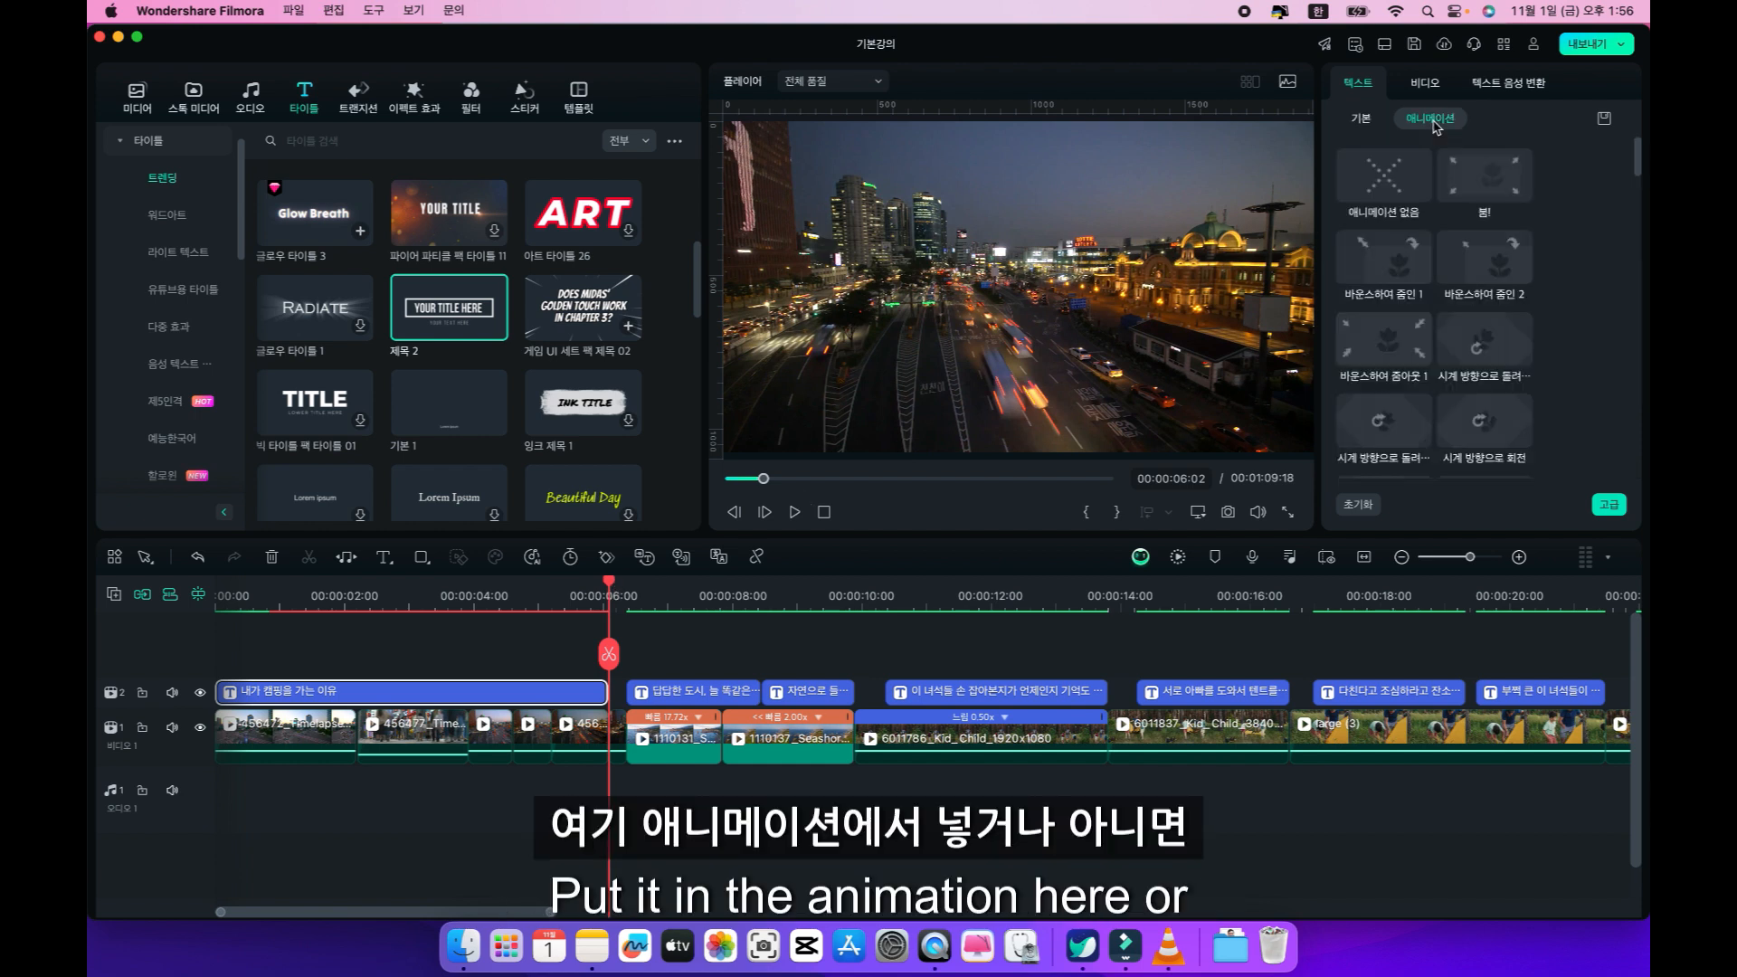
click(1362, 119)
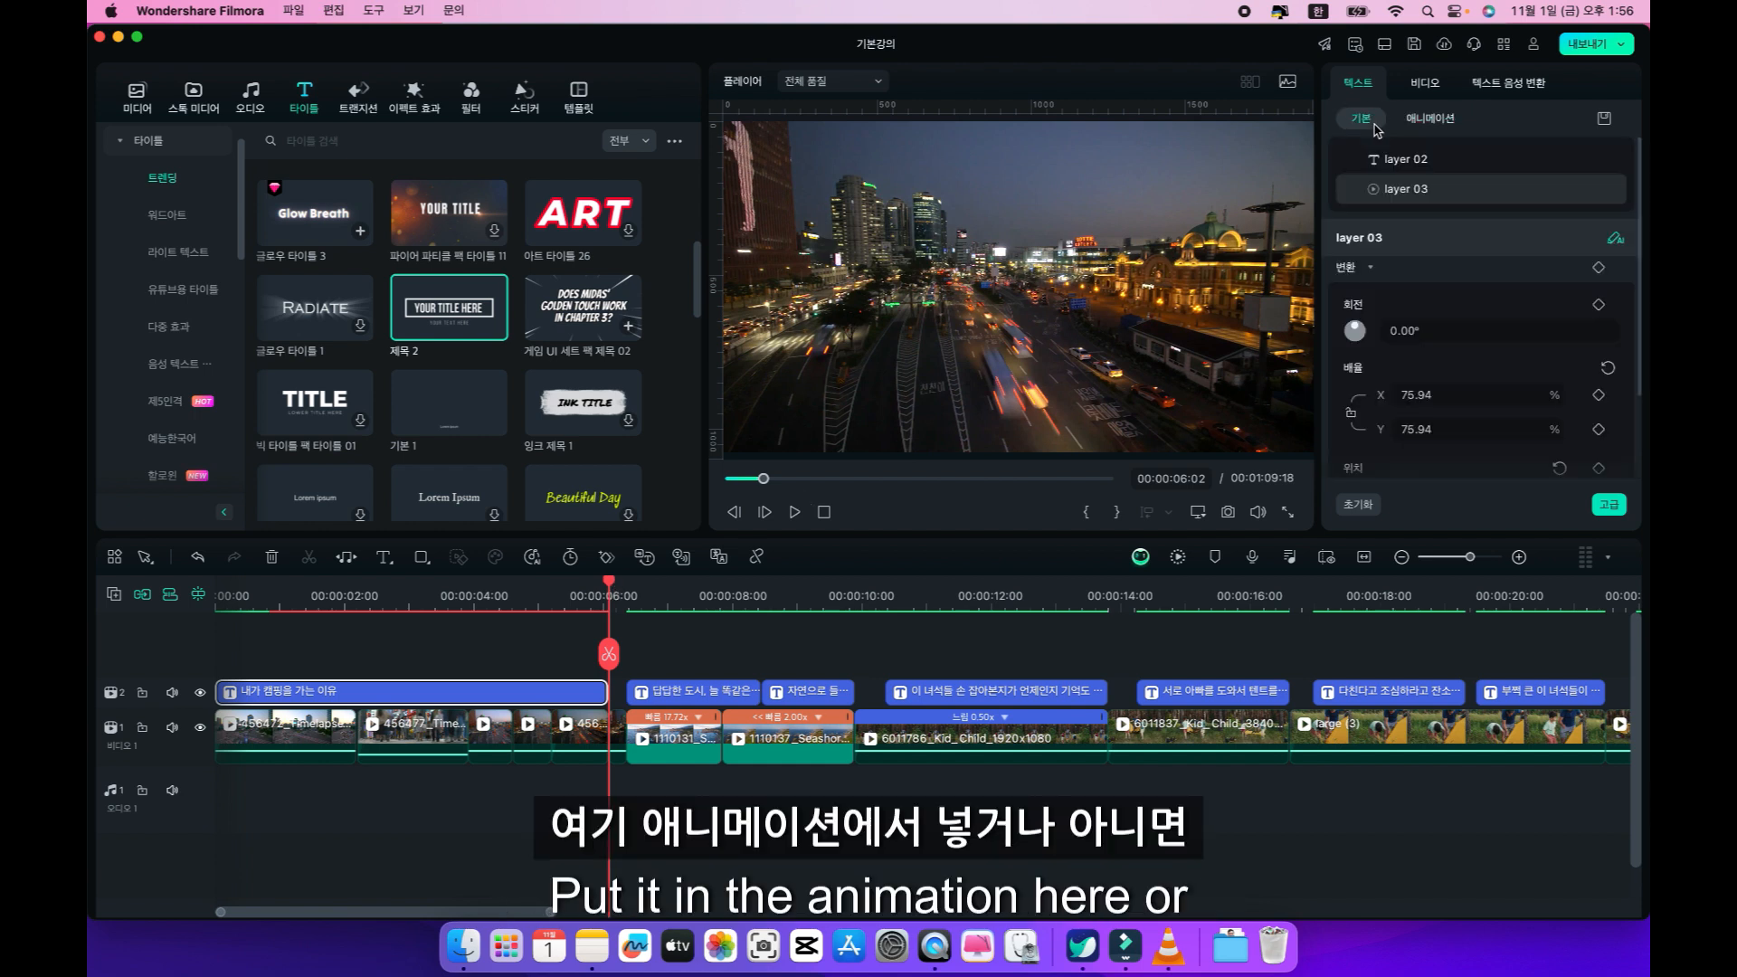
click(1426, 84)
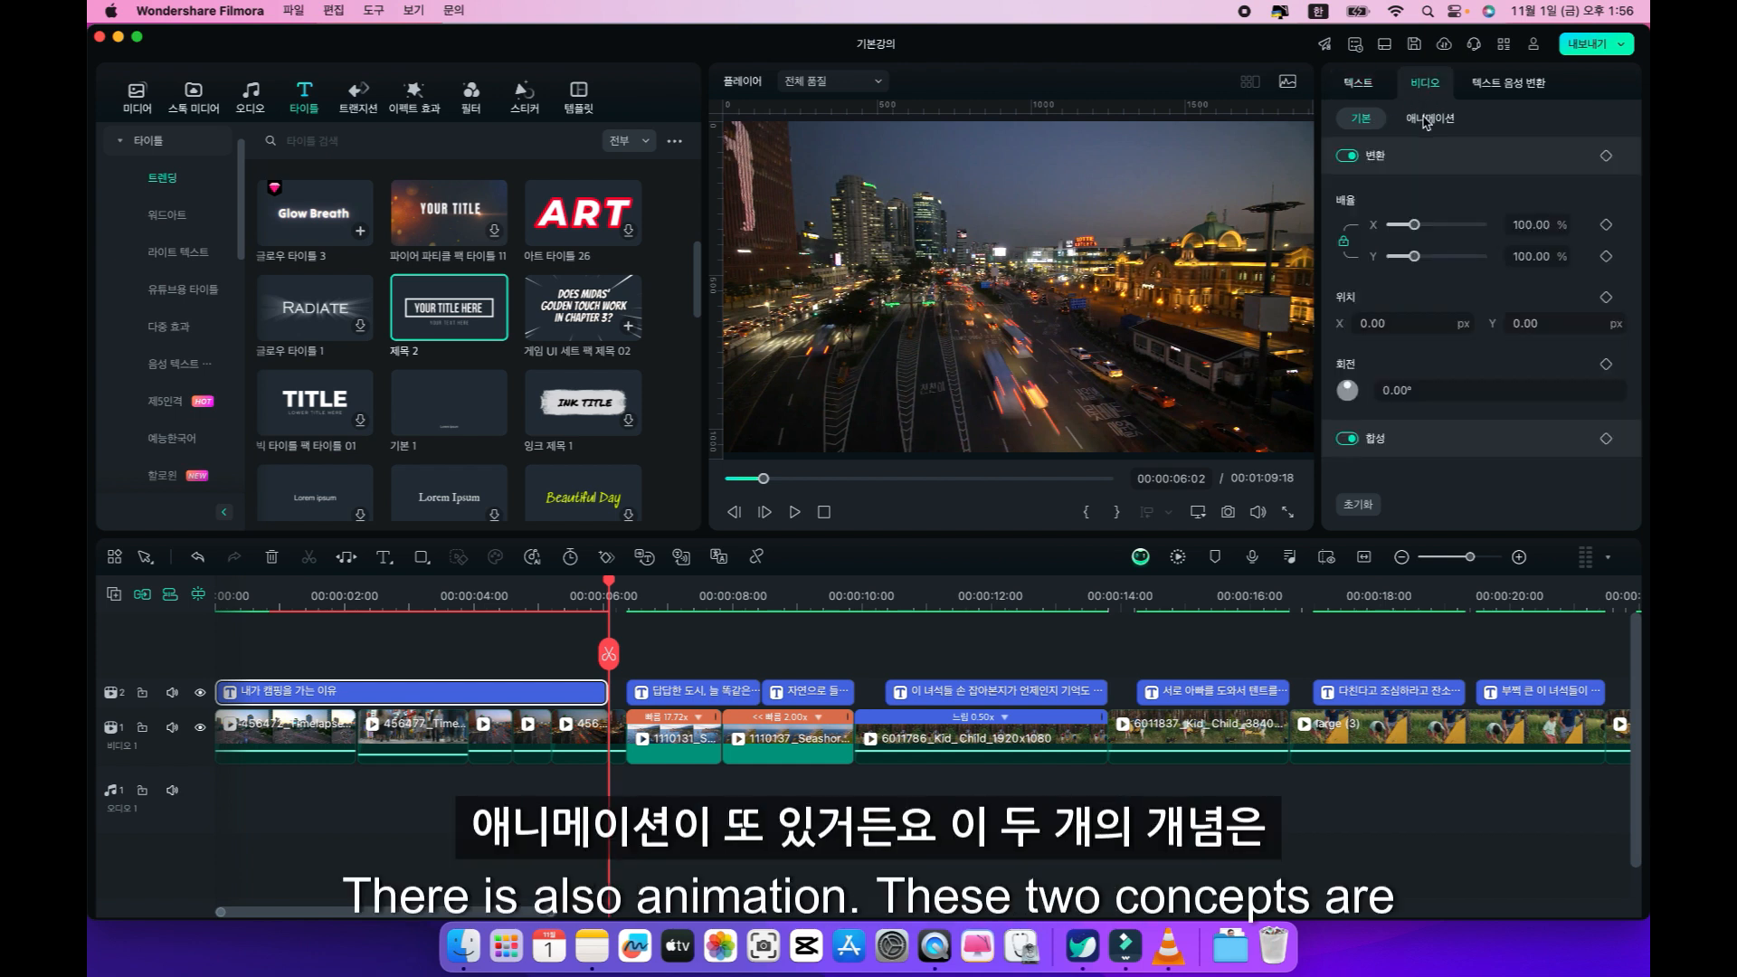
click(1427, 121)
click(1363, 122)
click(1356, 83)
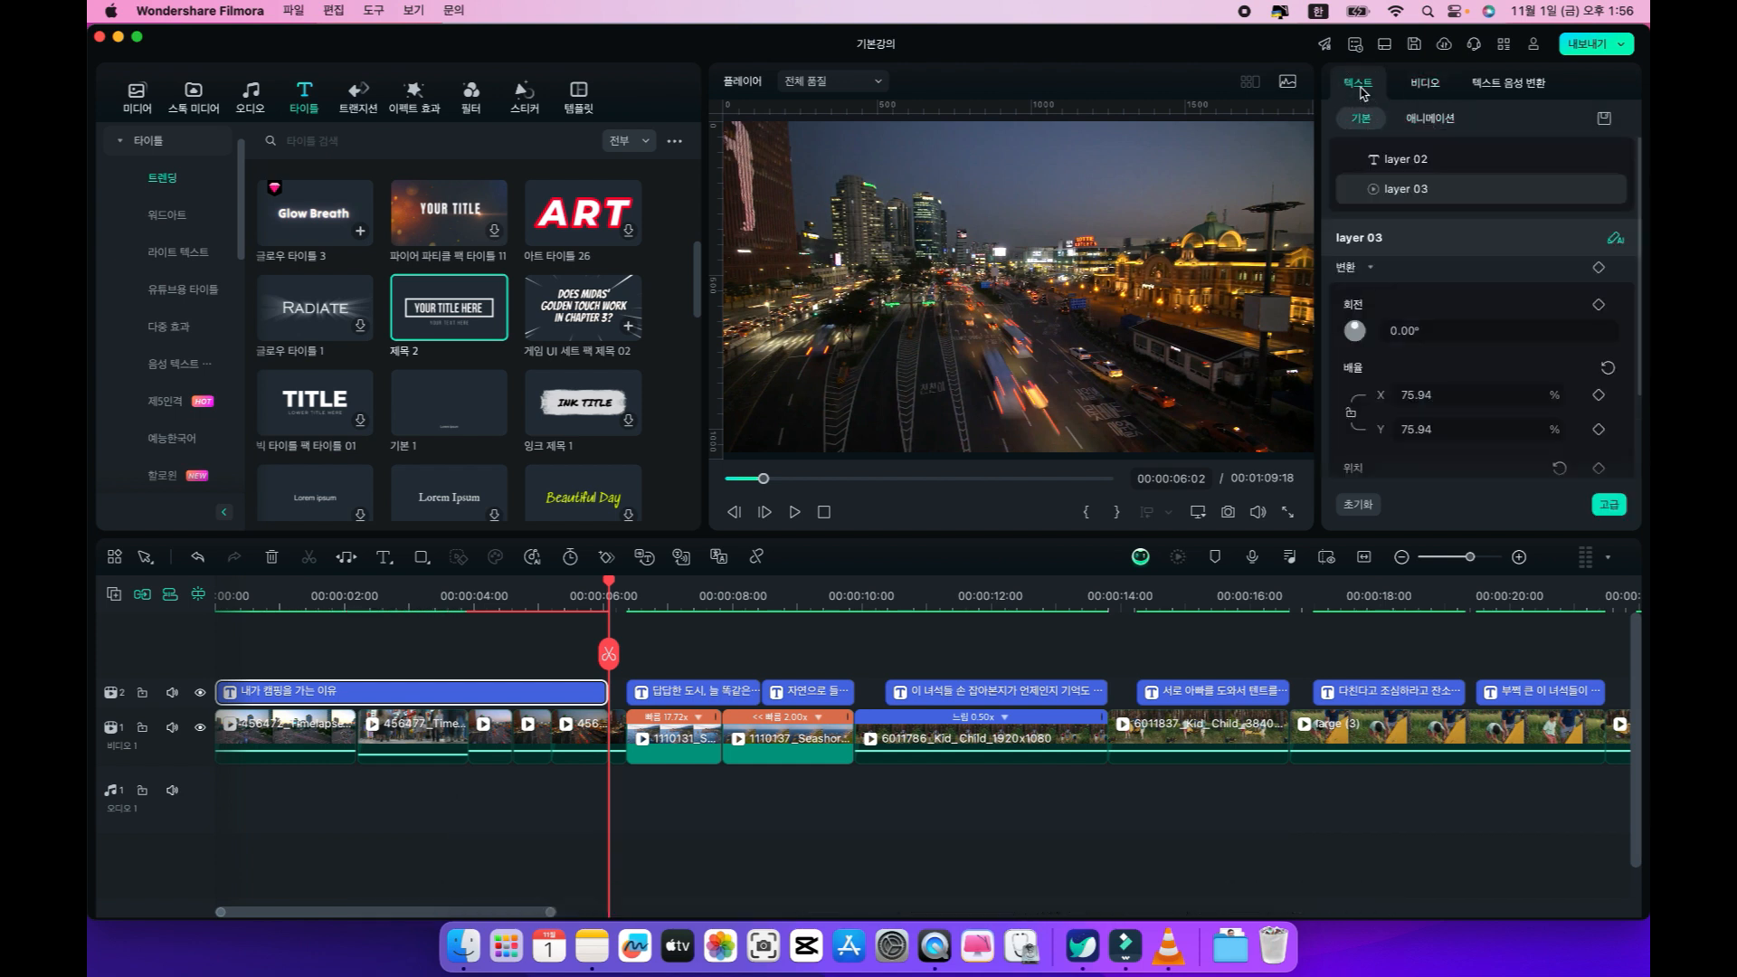
click(1430, 120)
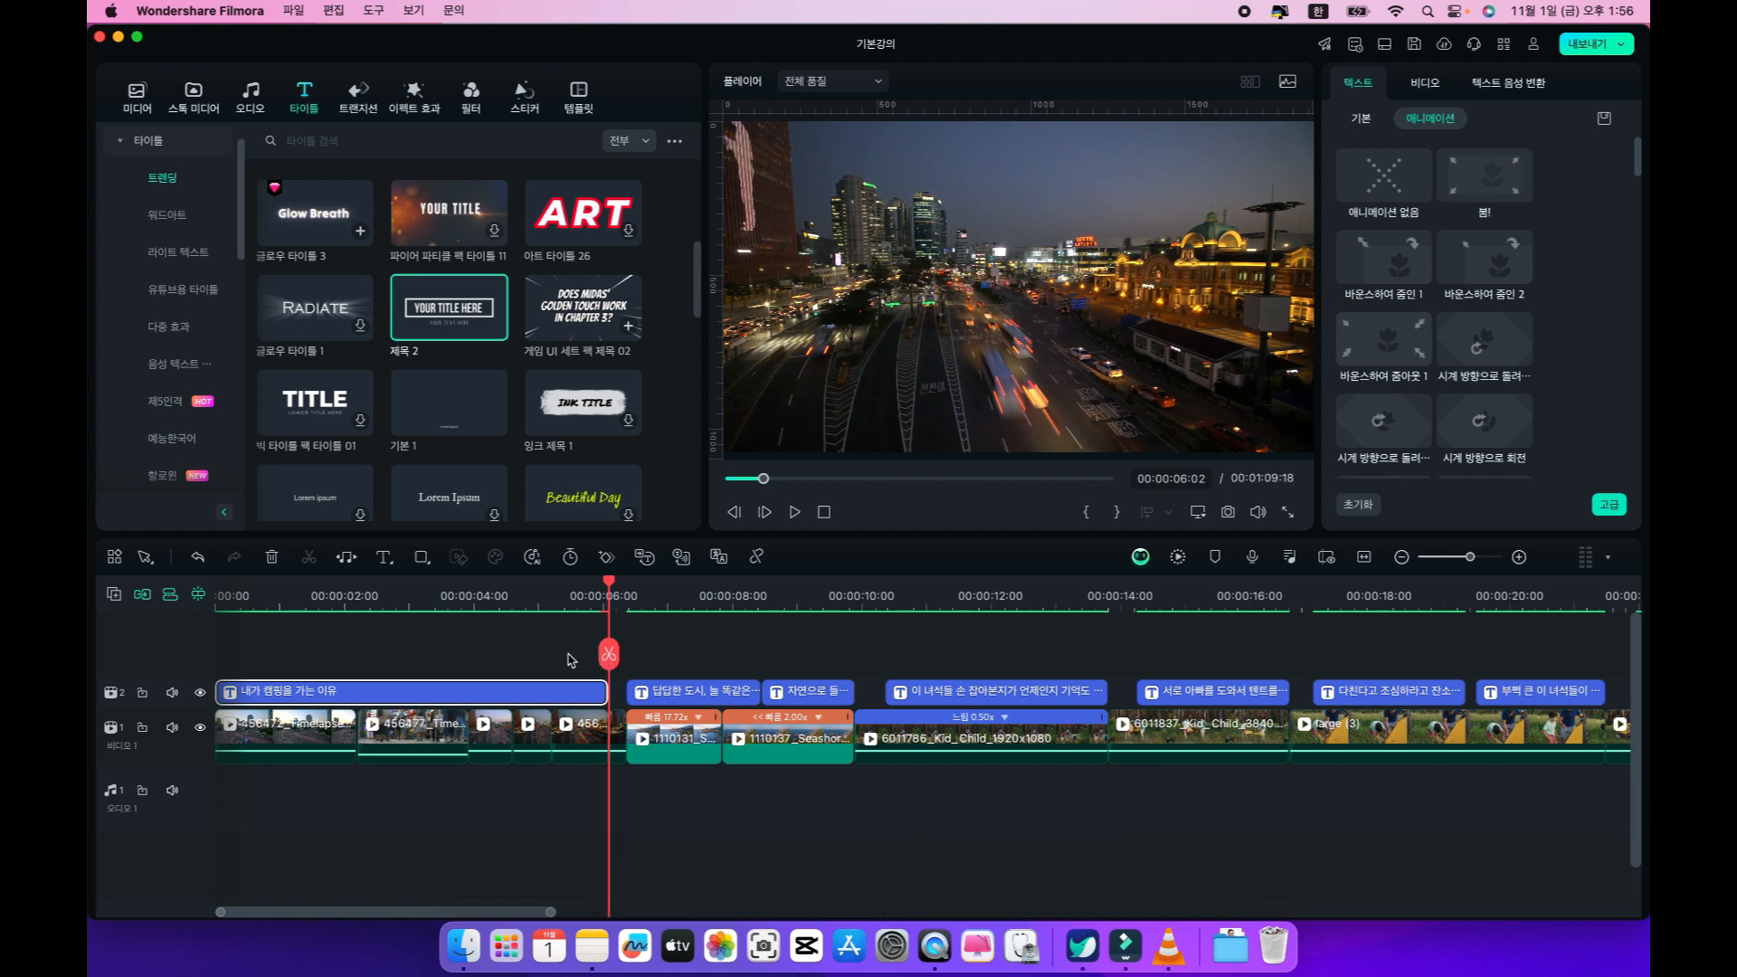
Preview the text animations 붐!, 바운스하여 줌인 1 and 바운스하여 줌인 2 on the opening title at 00:00:01:20.
click(332, 593)
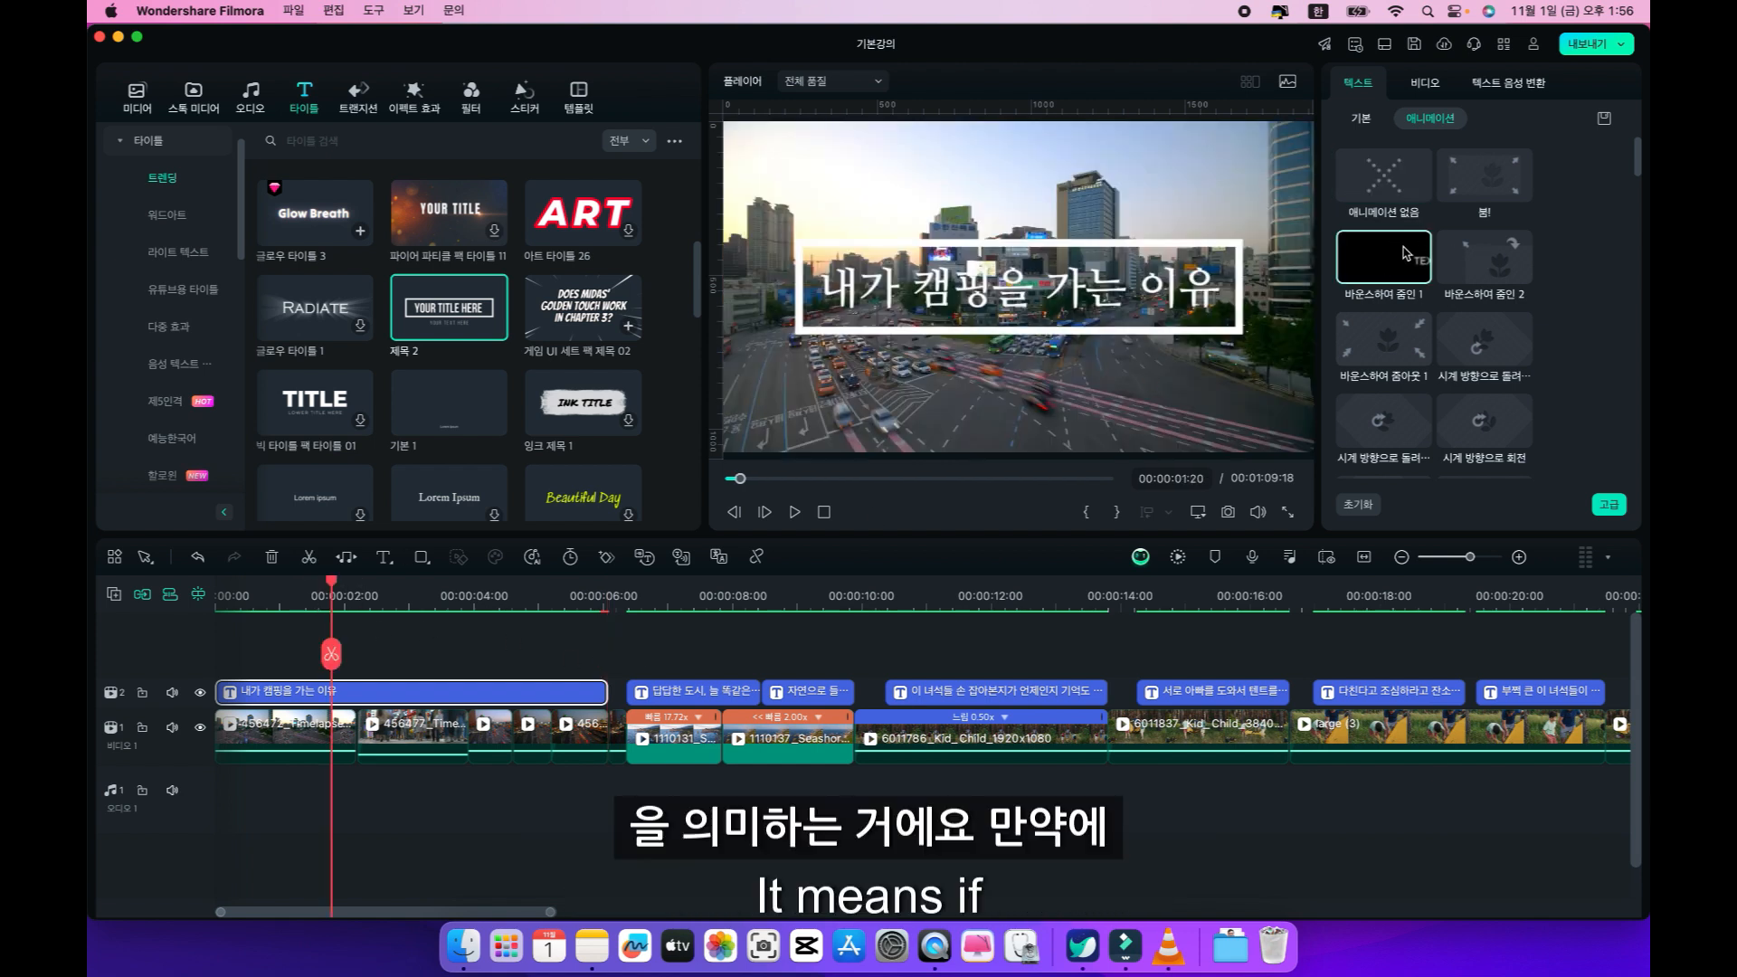
click(1477, 190)
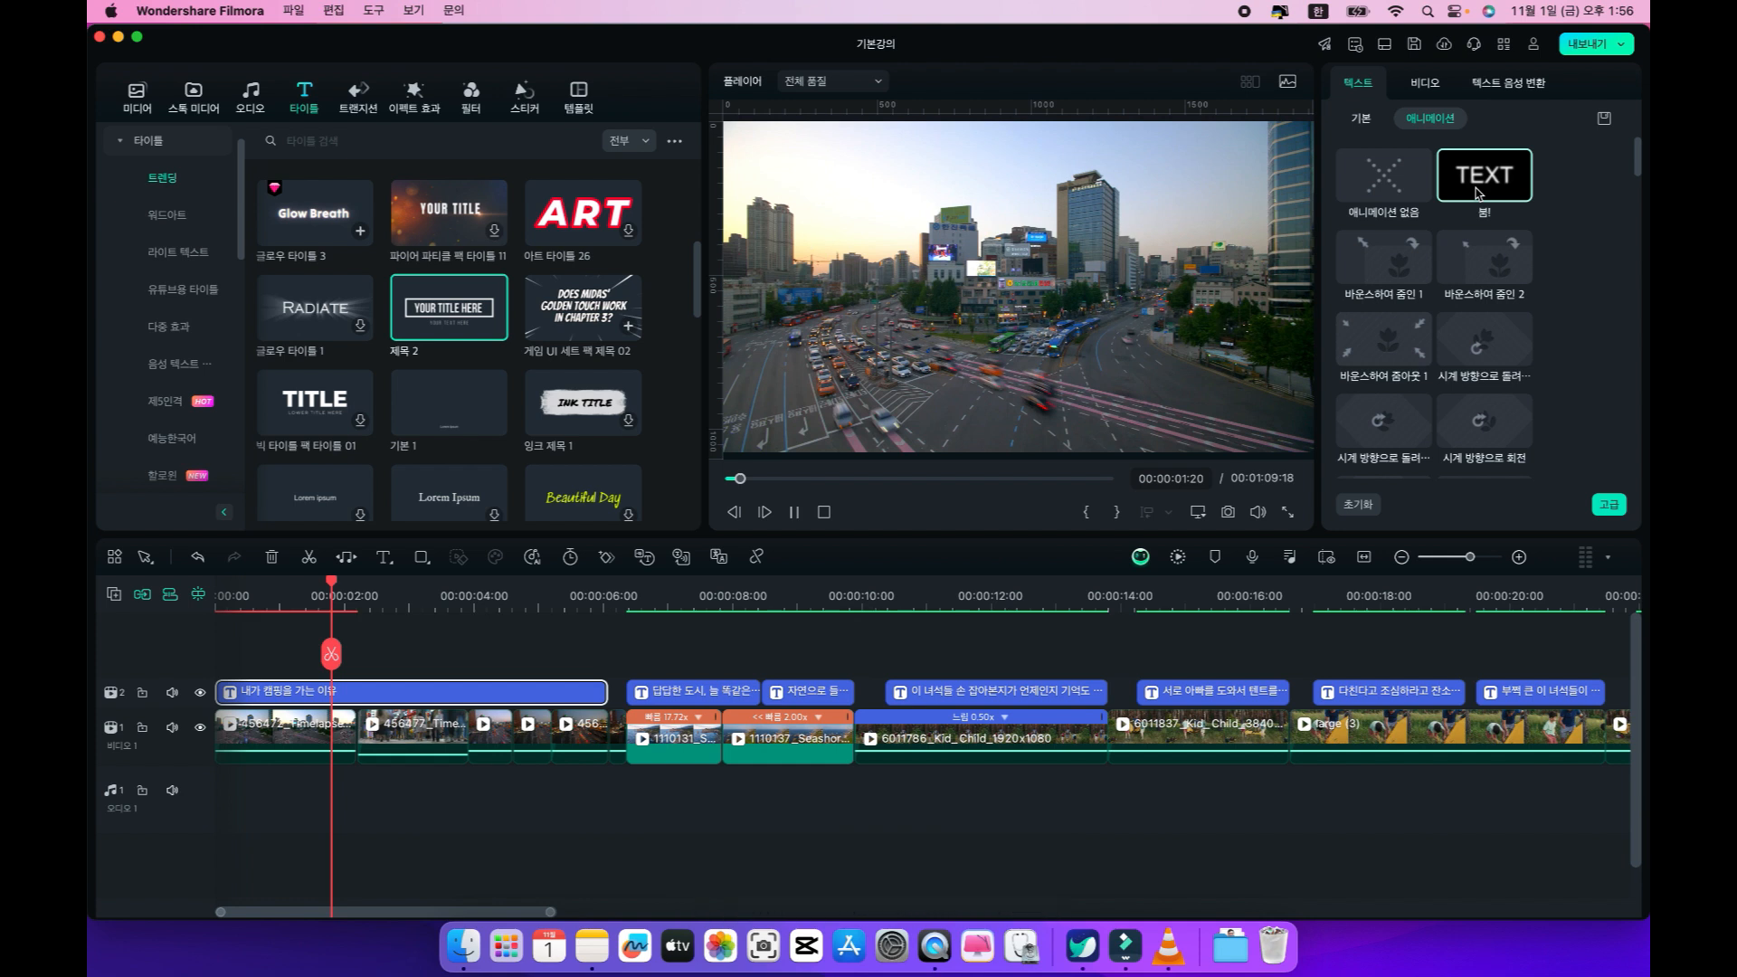
click(1369, 268)
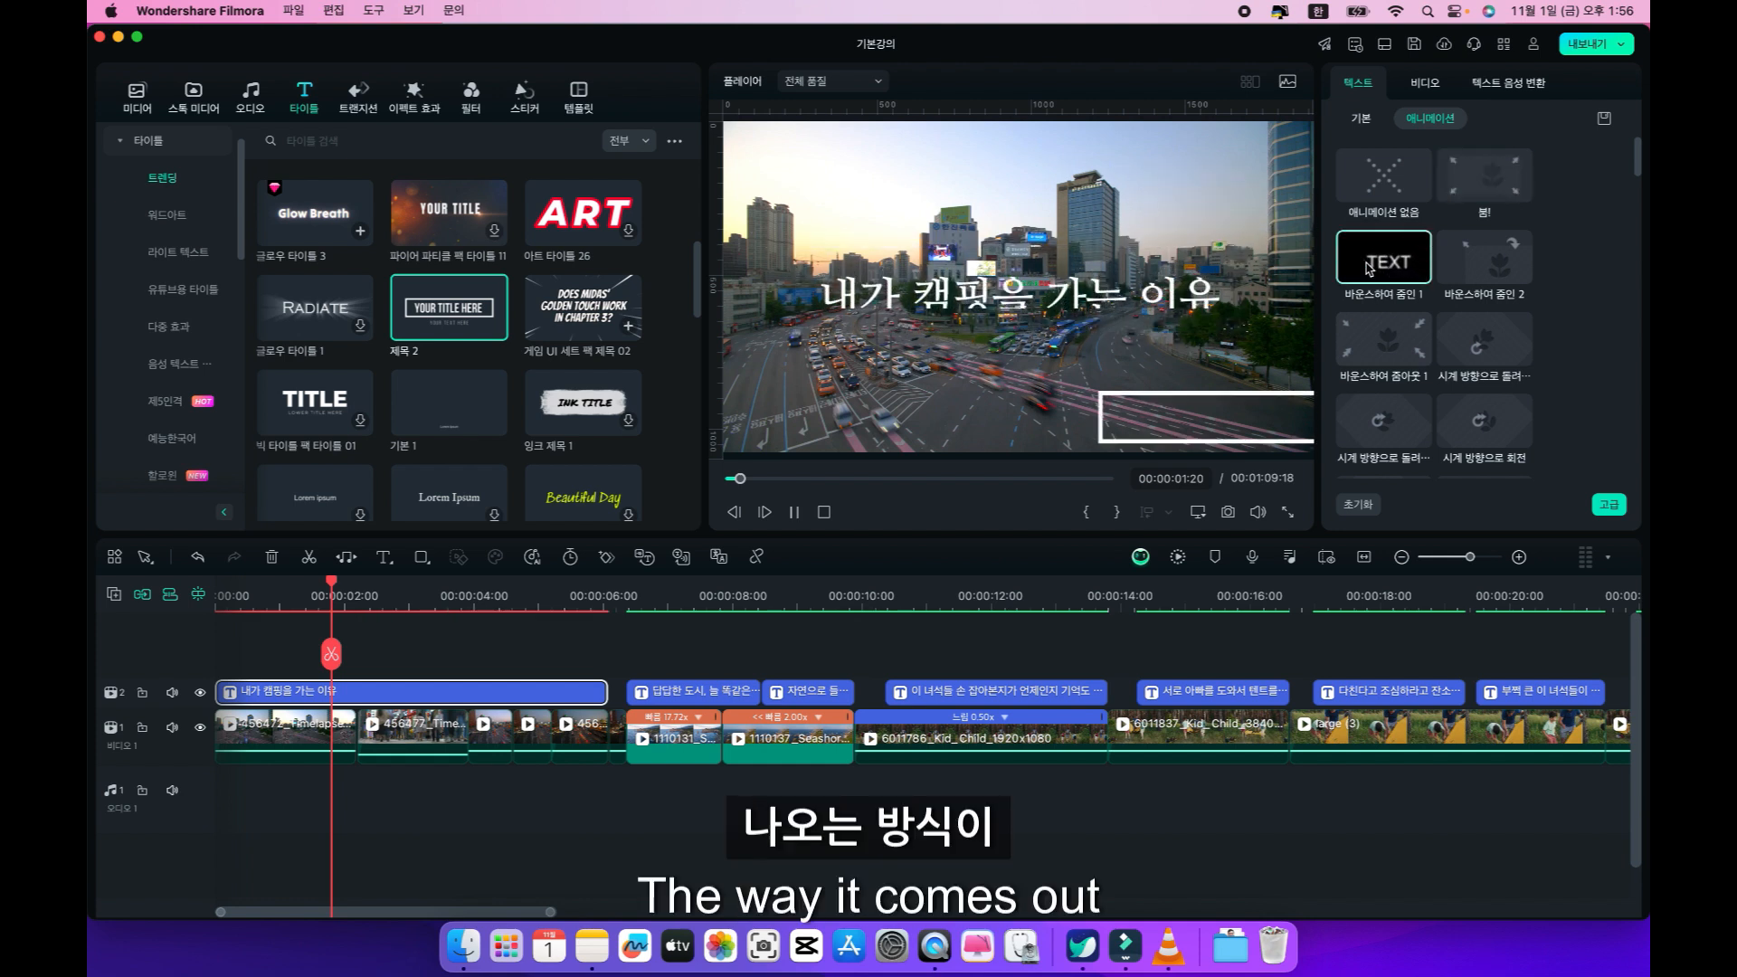
click(1469, 274)
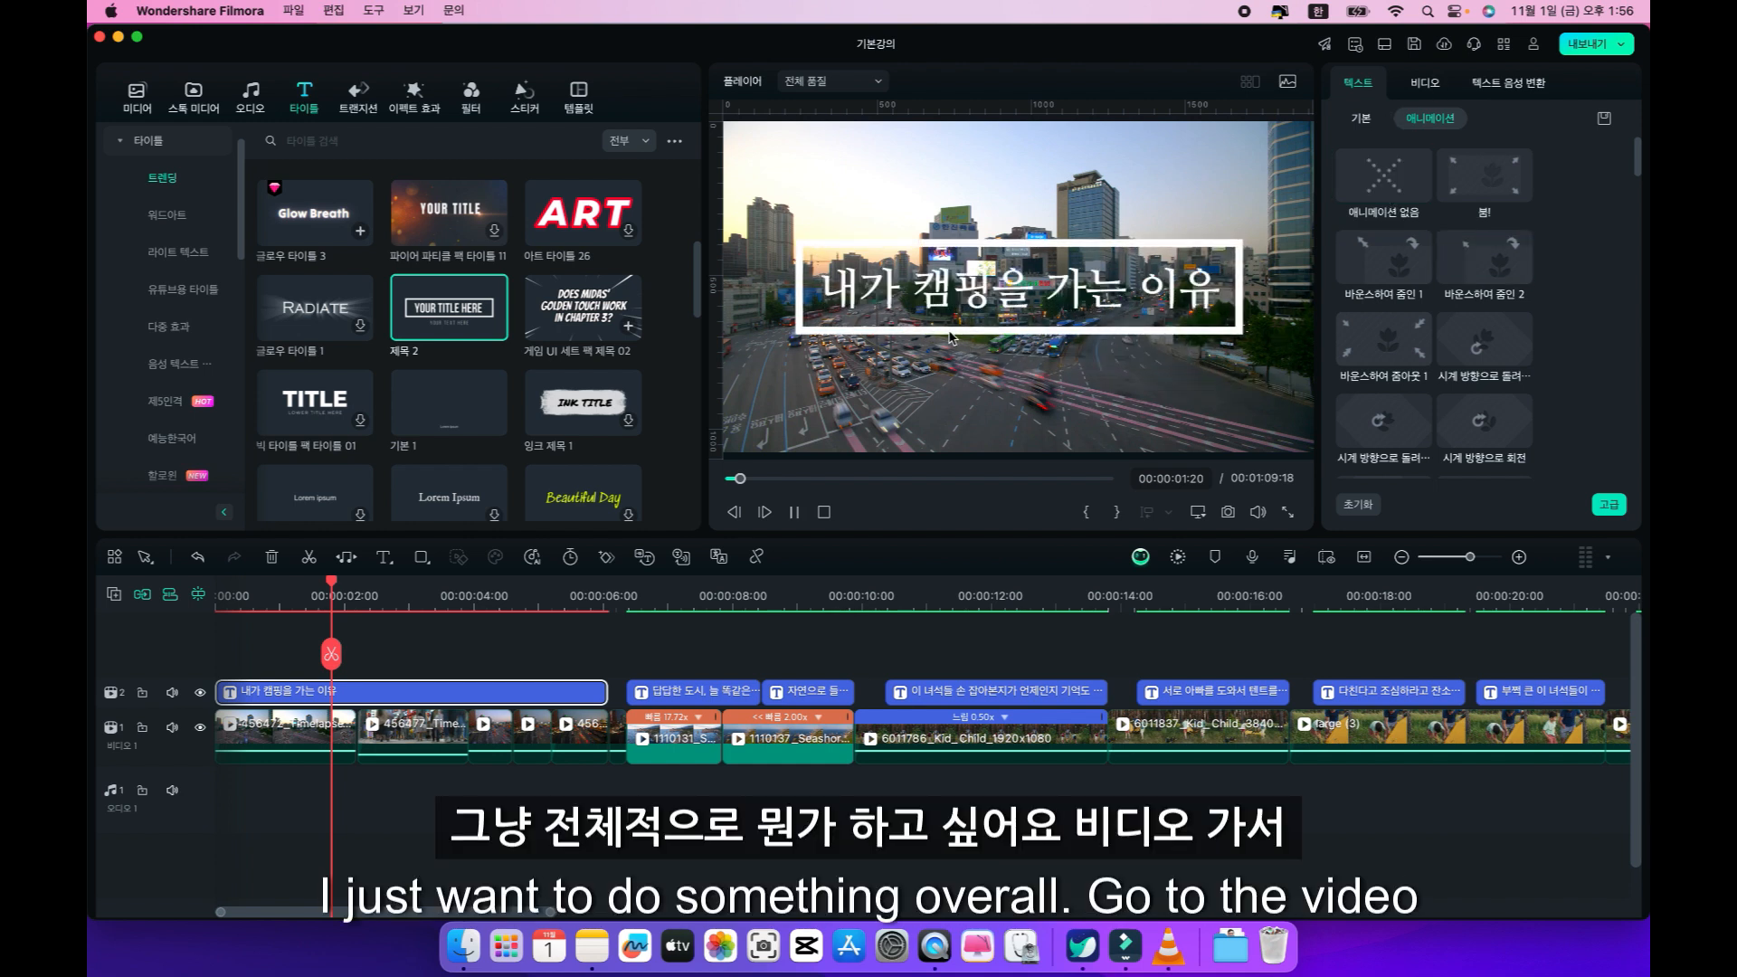
Apply the video animation preset 페이드 아웃 to the opening title clip and play its ending from 00:00:05:10.
click(1420, 83)
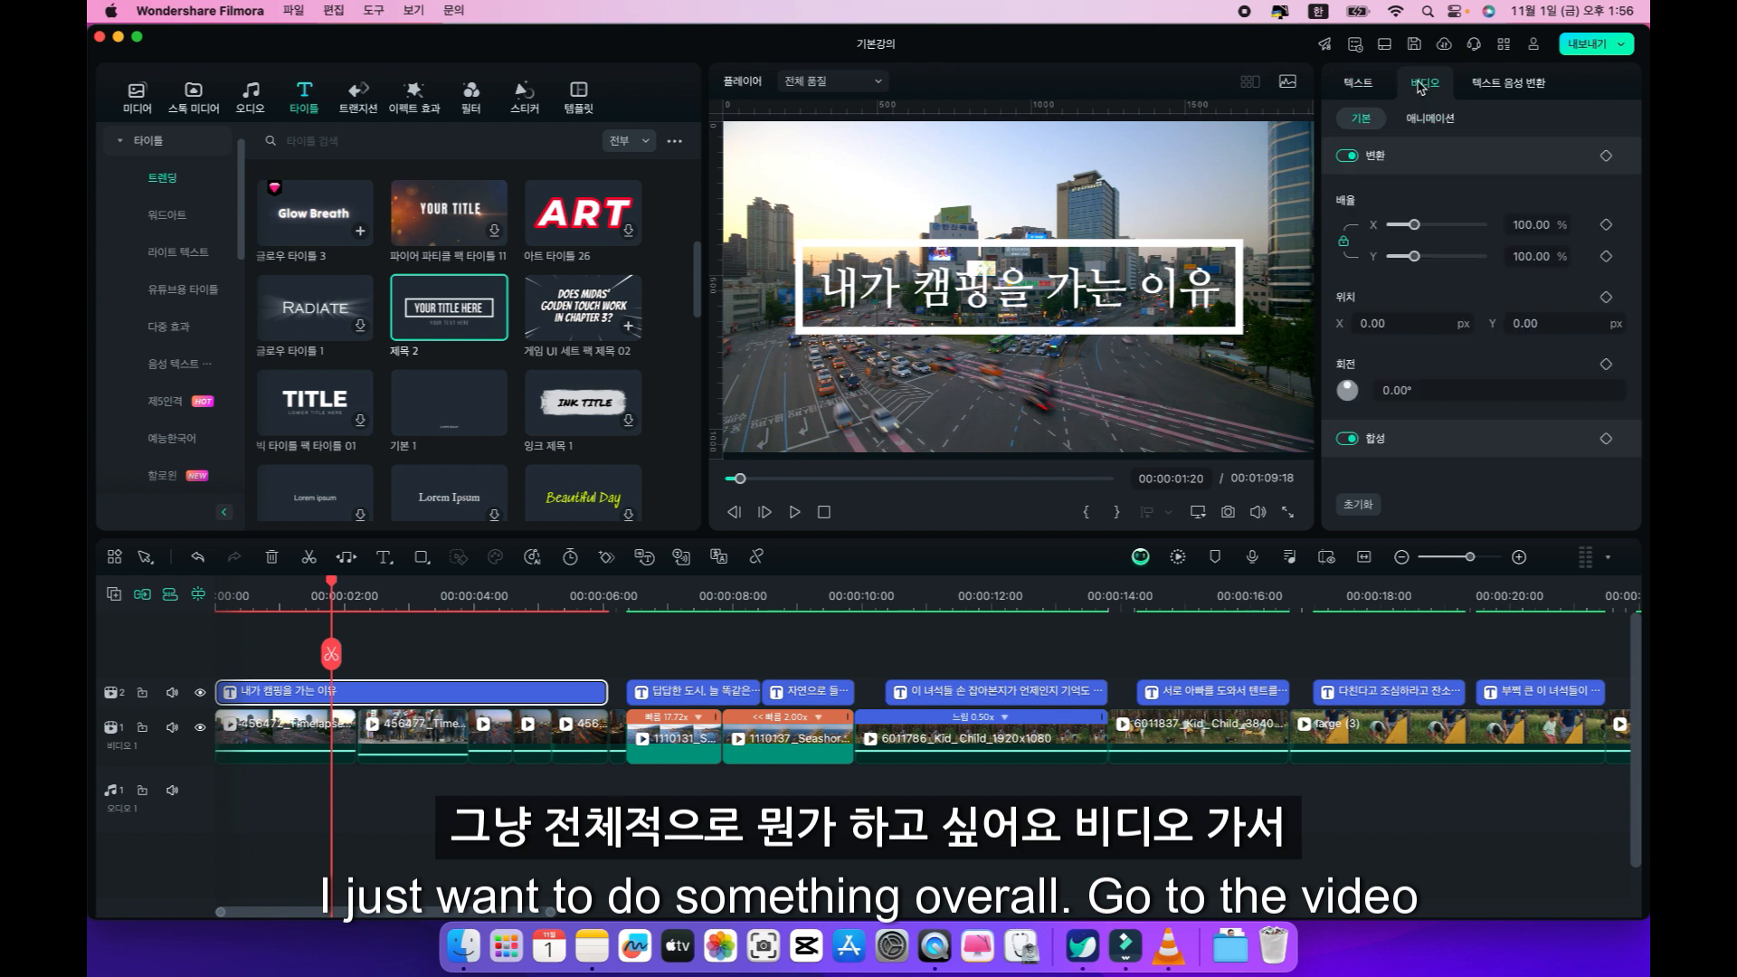
click(1427, 118)
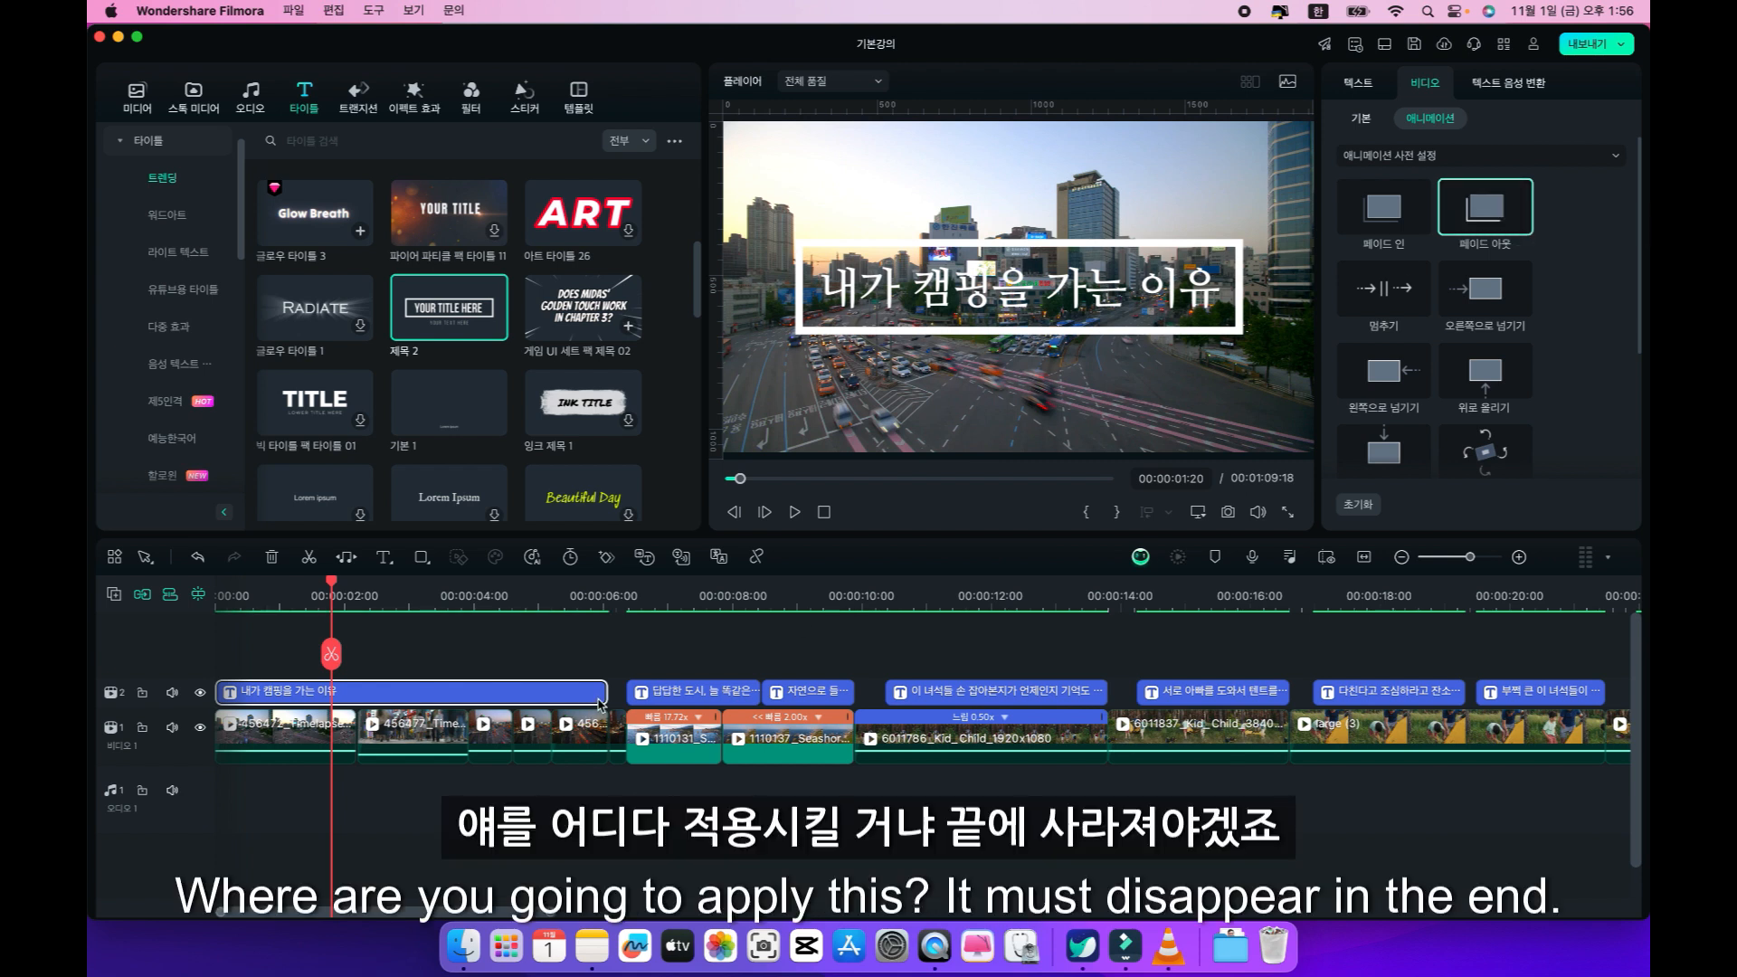
drag(1501, 209, 576, 699)
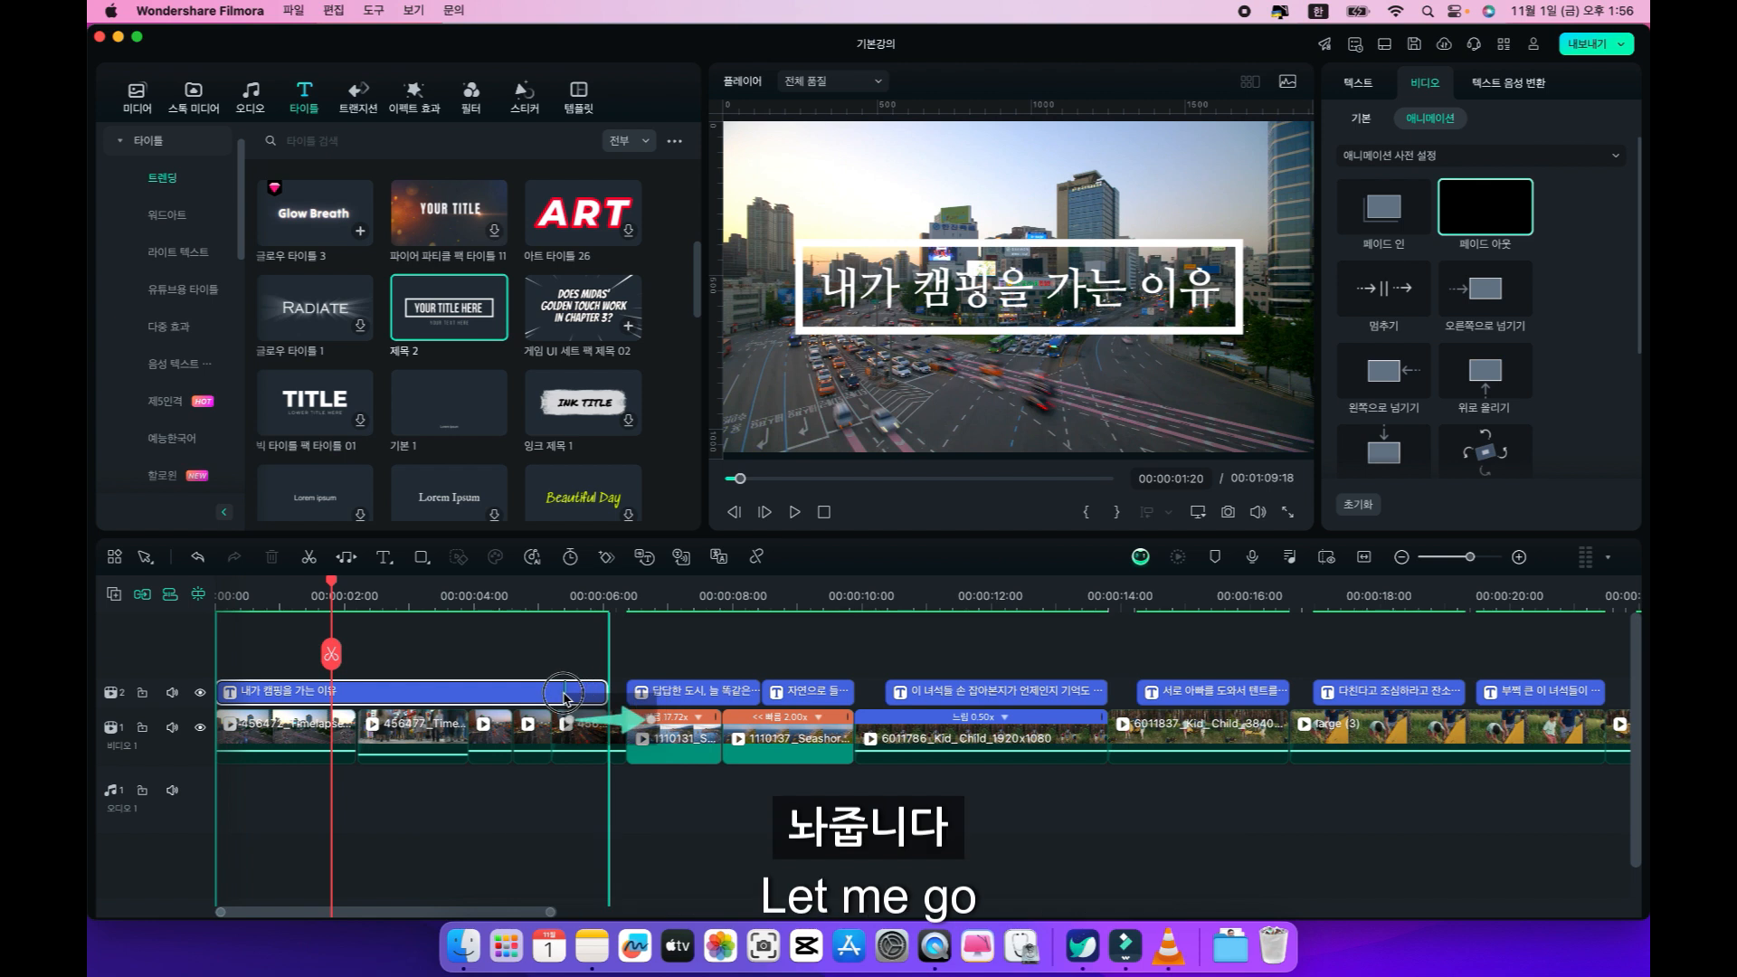
click(564, 604)
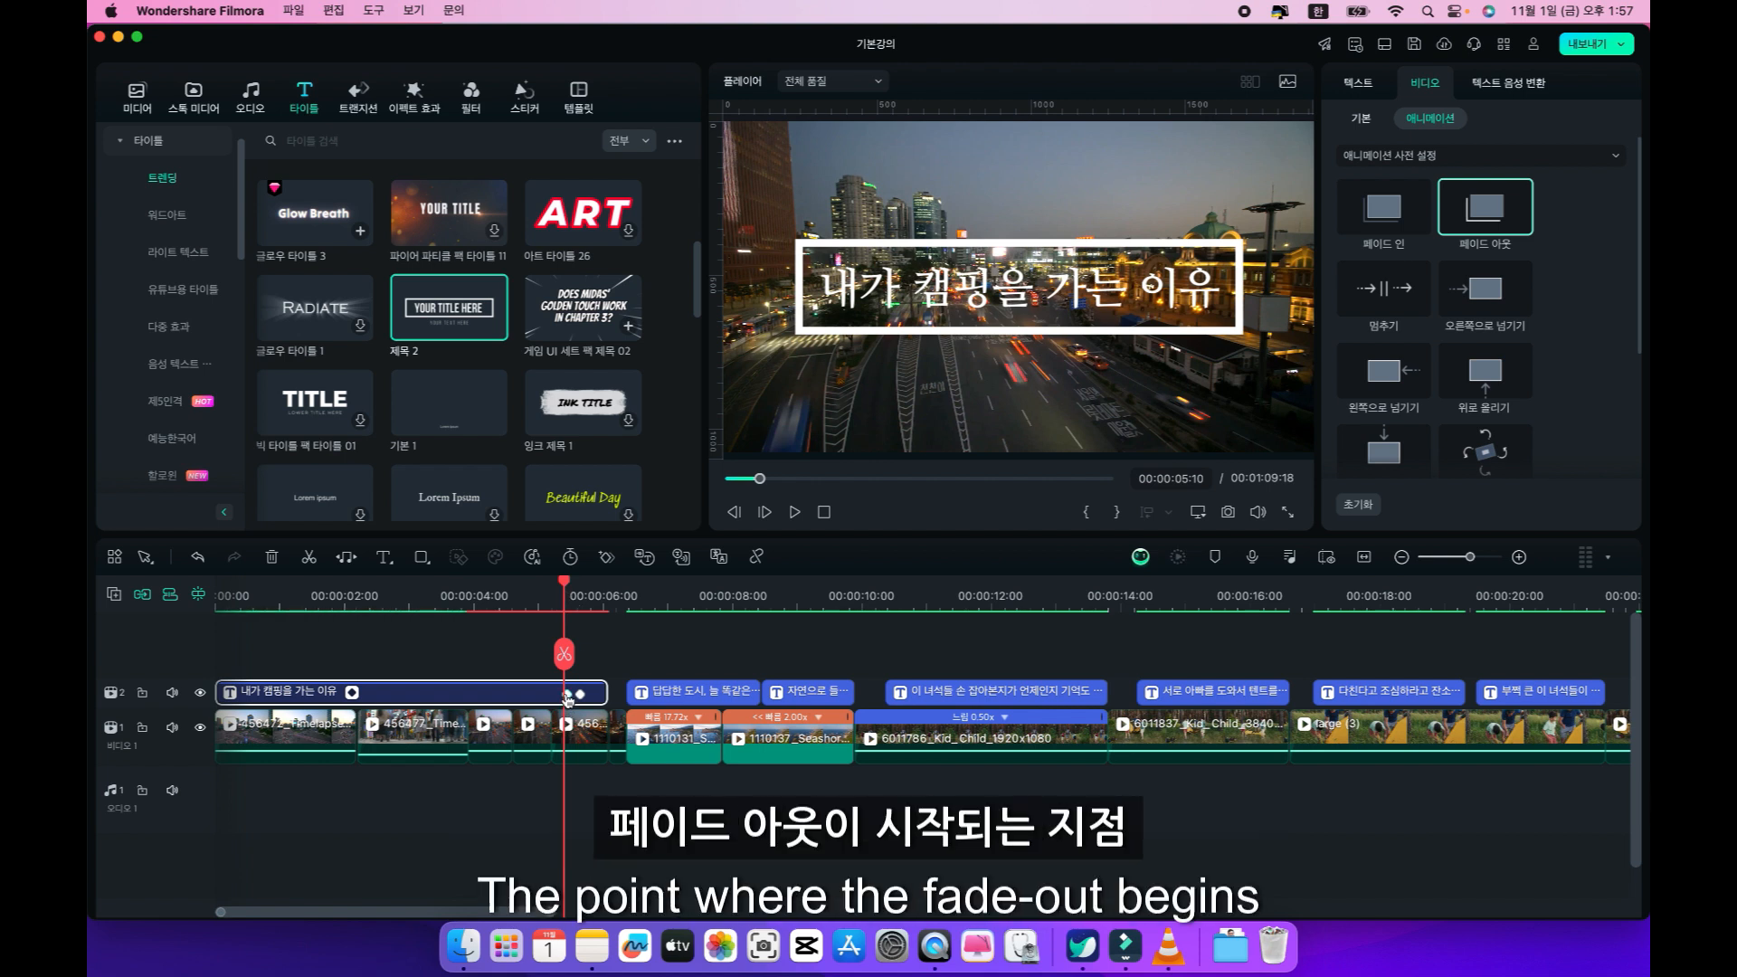
key(space)
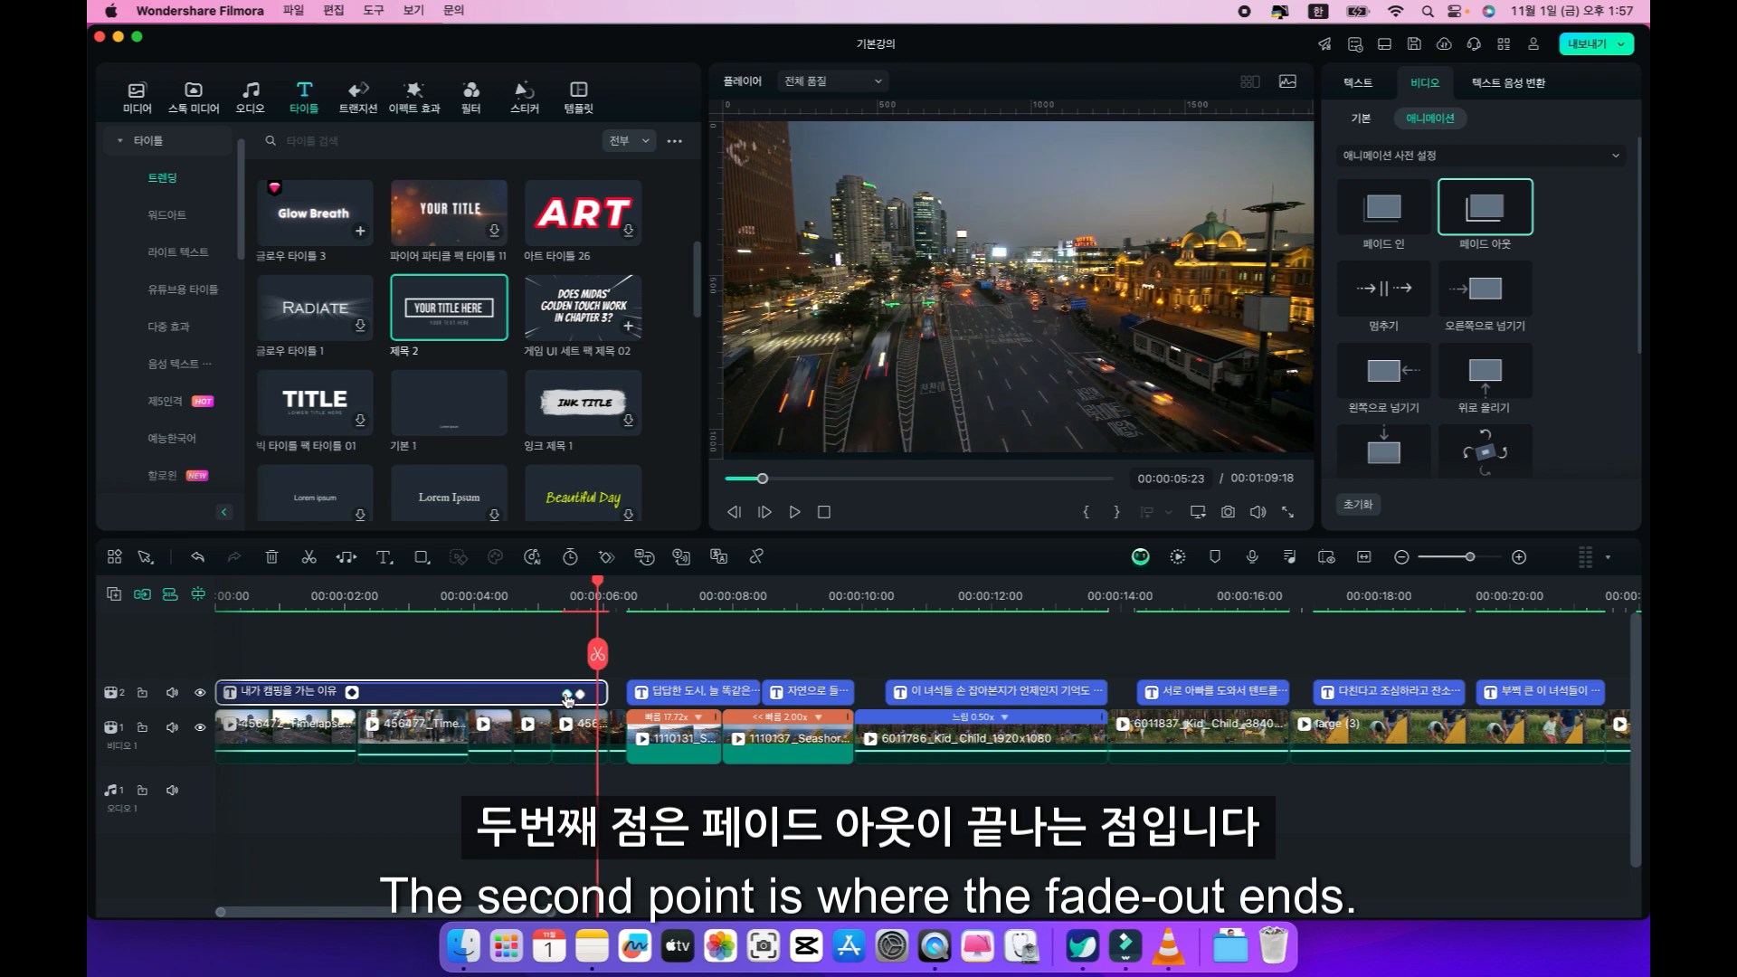
Move the fade-out's end keyframe to the end of the title clip and its start keyframe slightly earlier, and play the ending.
drag(568, 695, 609, 701)
click(532, 605)
key(space)
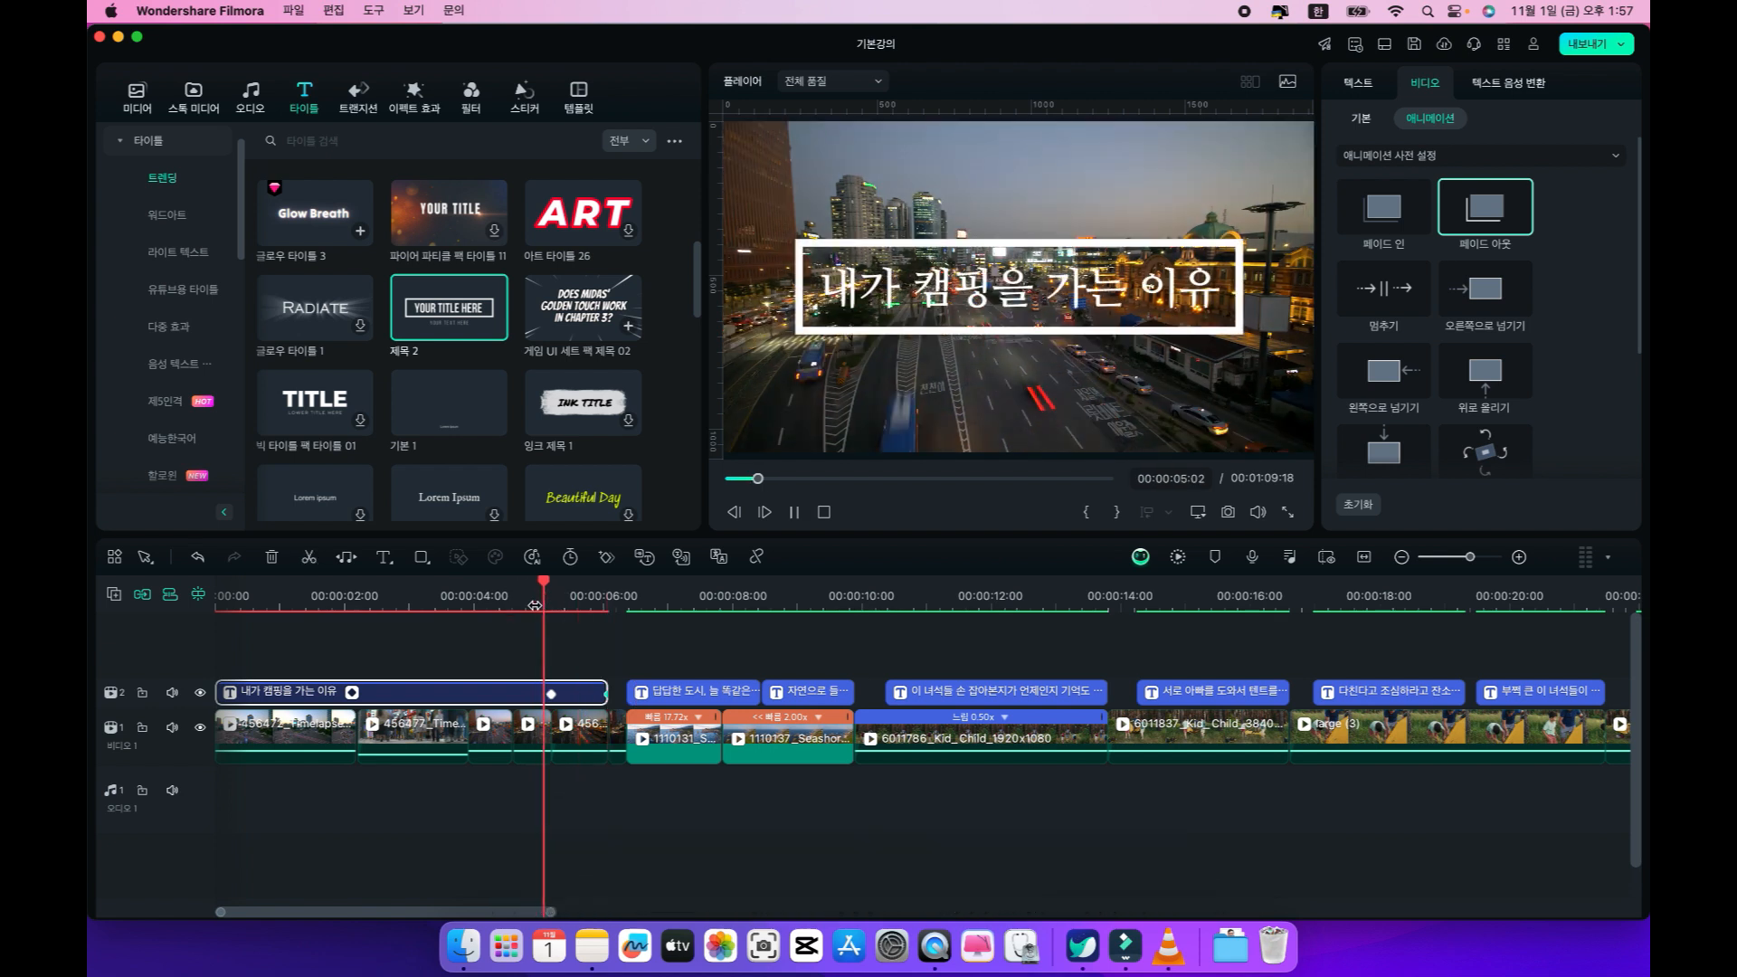
key(space)
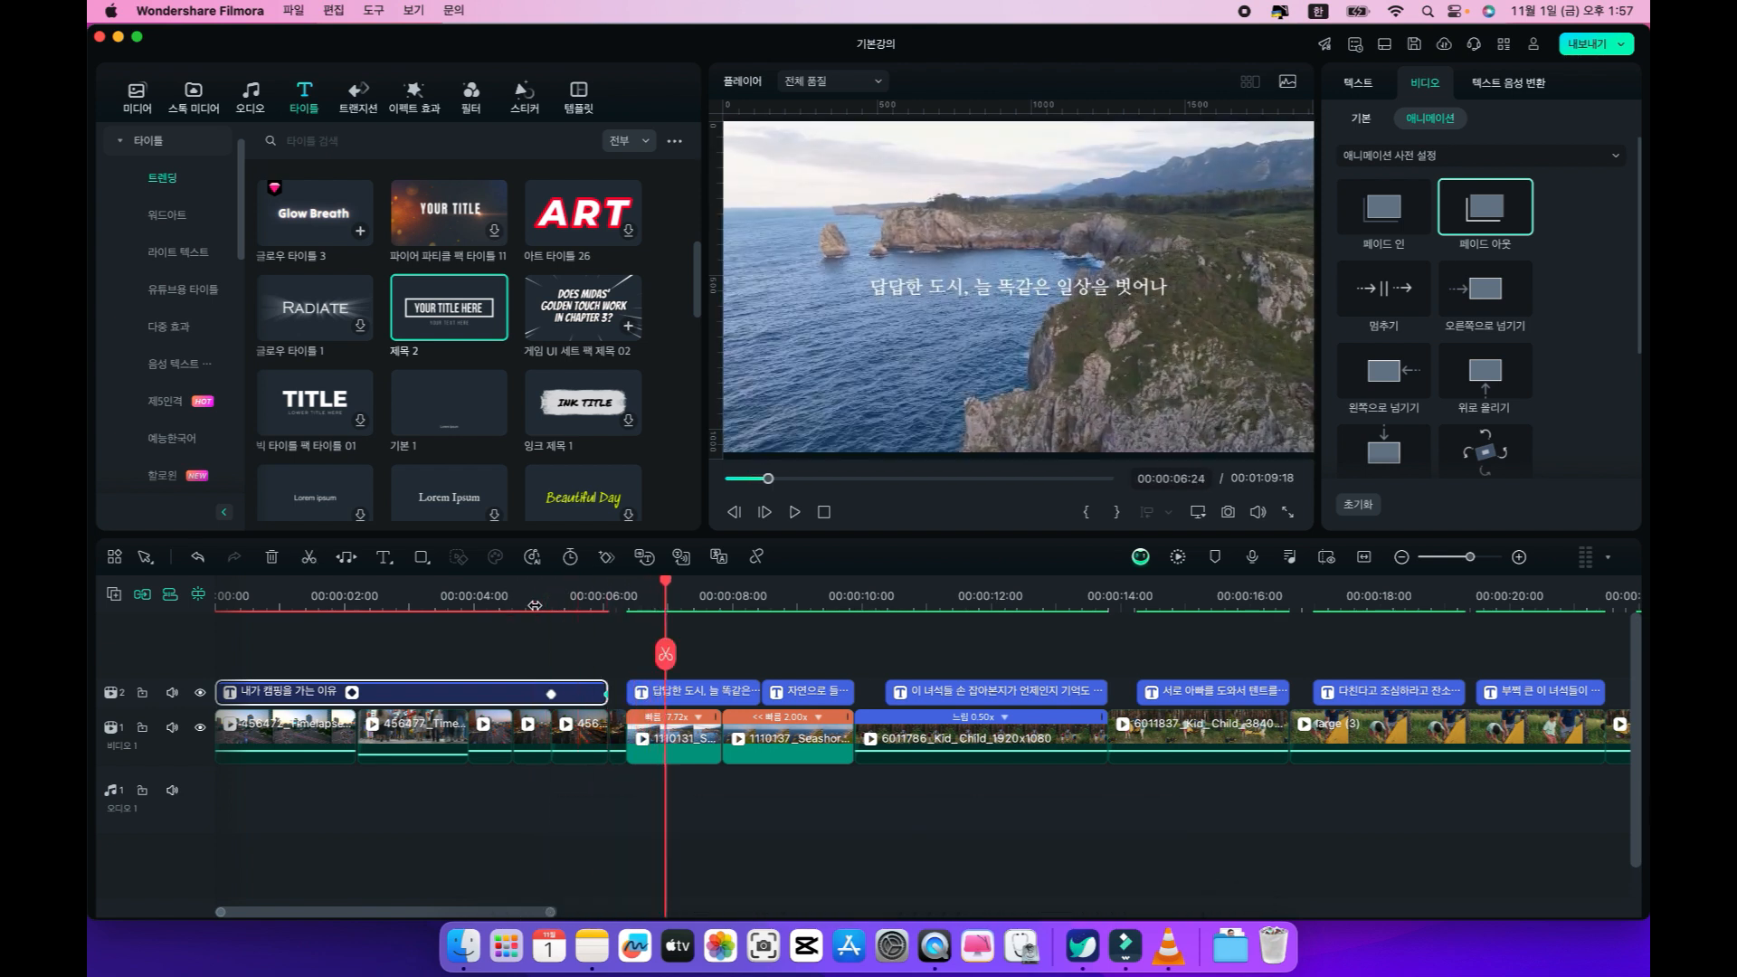
Lengthen the title's fade-out by moving its start keyframe to 00:00:04:15, and play the transition into the sea cliff clip.
drag(551, 701, 513, 701)
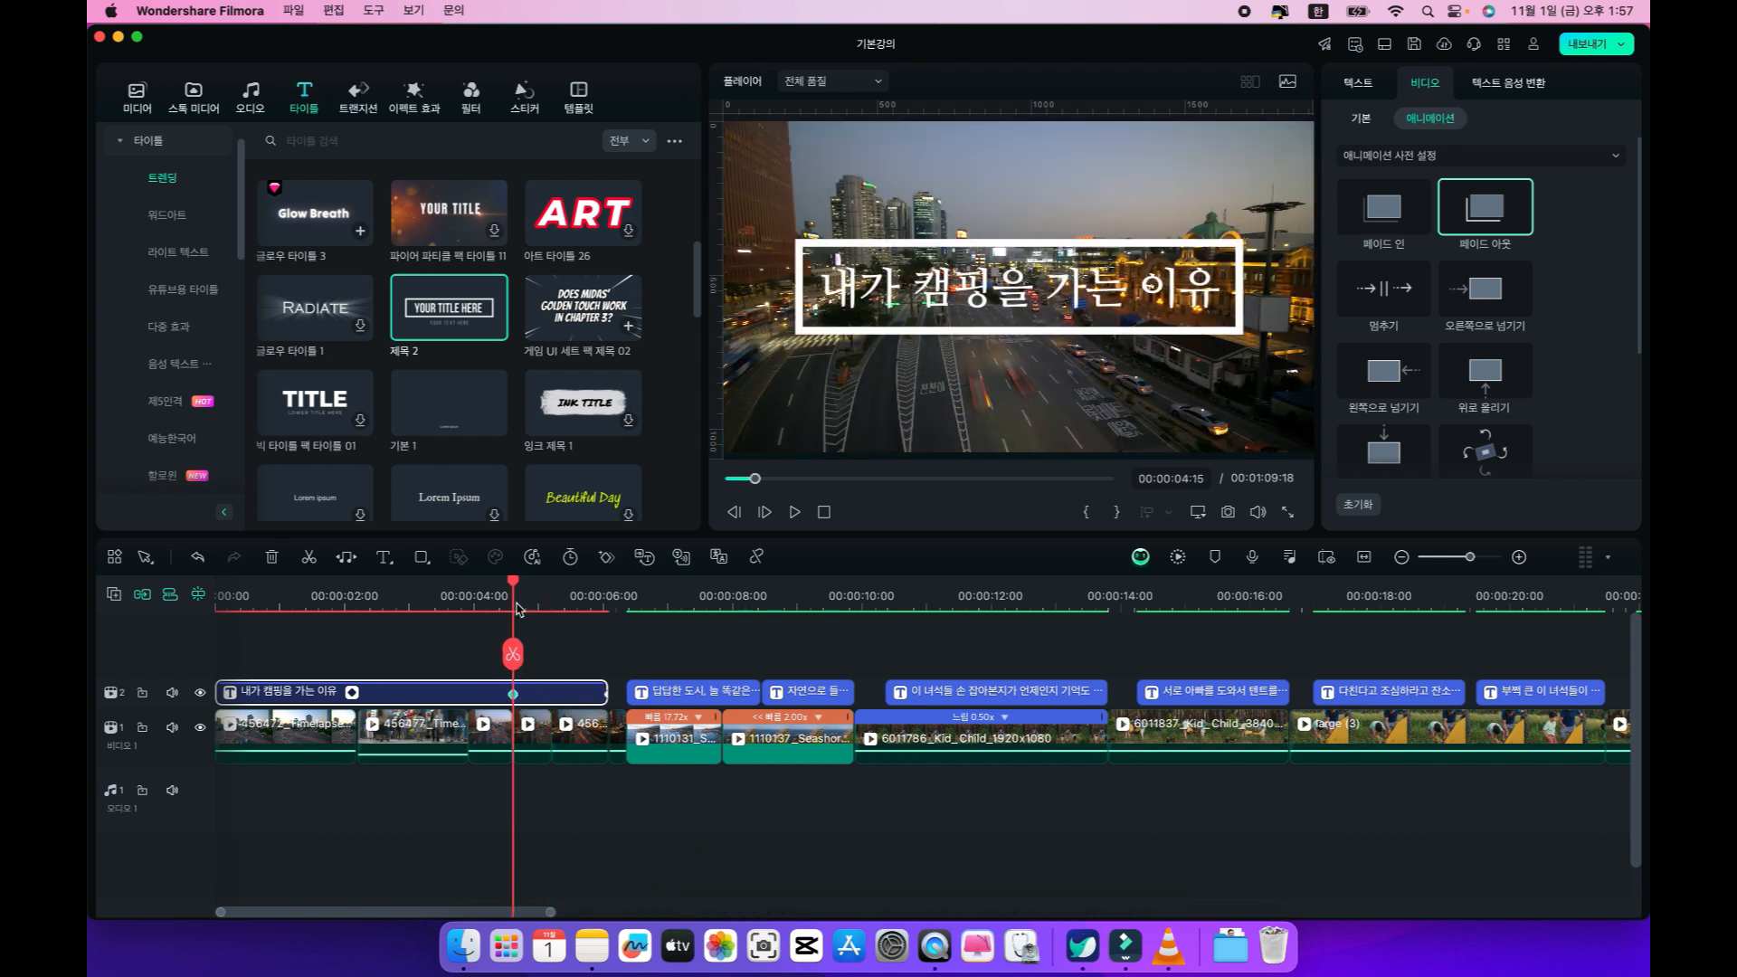
click(485, 595)
key(space)
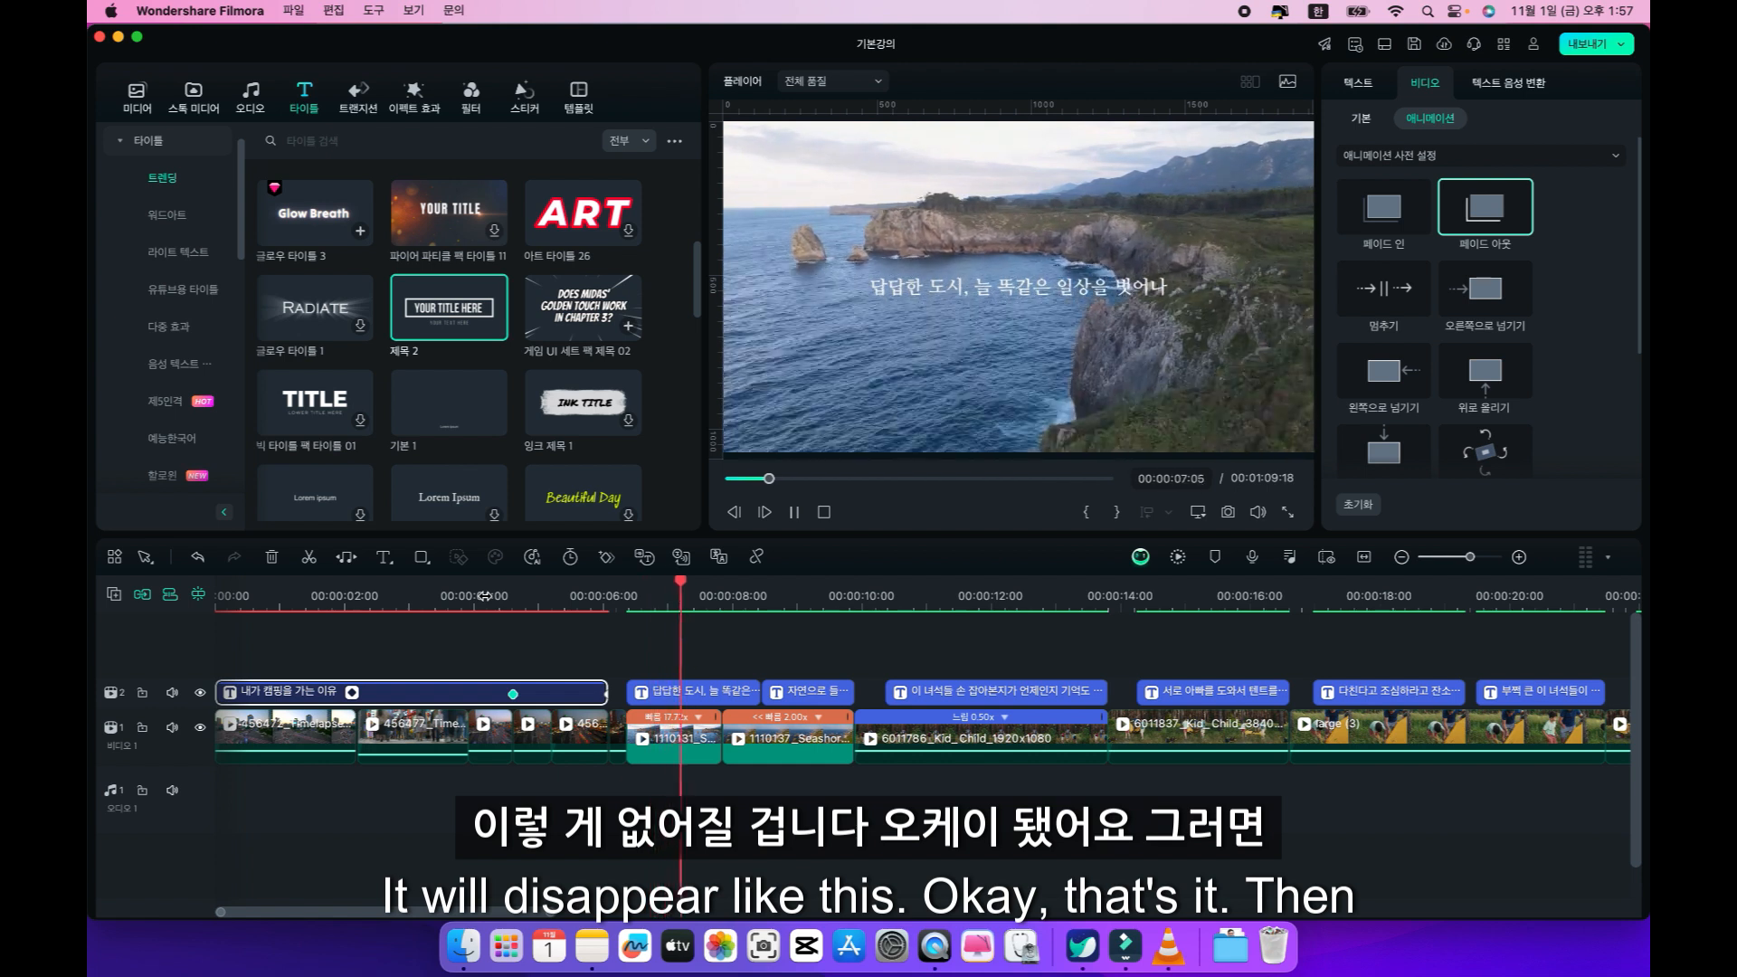
key(space)
Delete the first caption after the opening title and place the playhead at 00:00:06:09, where the sea cliff clip starts.
click(685, 701)
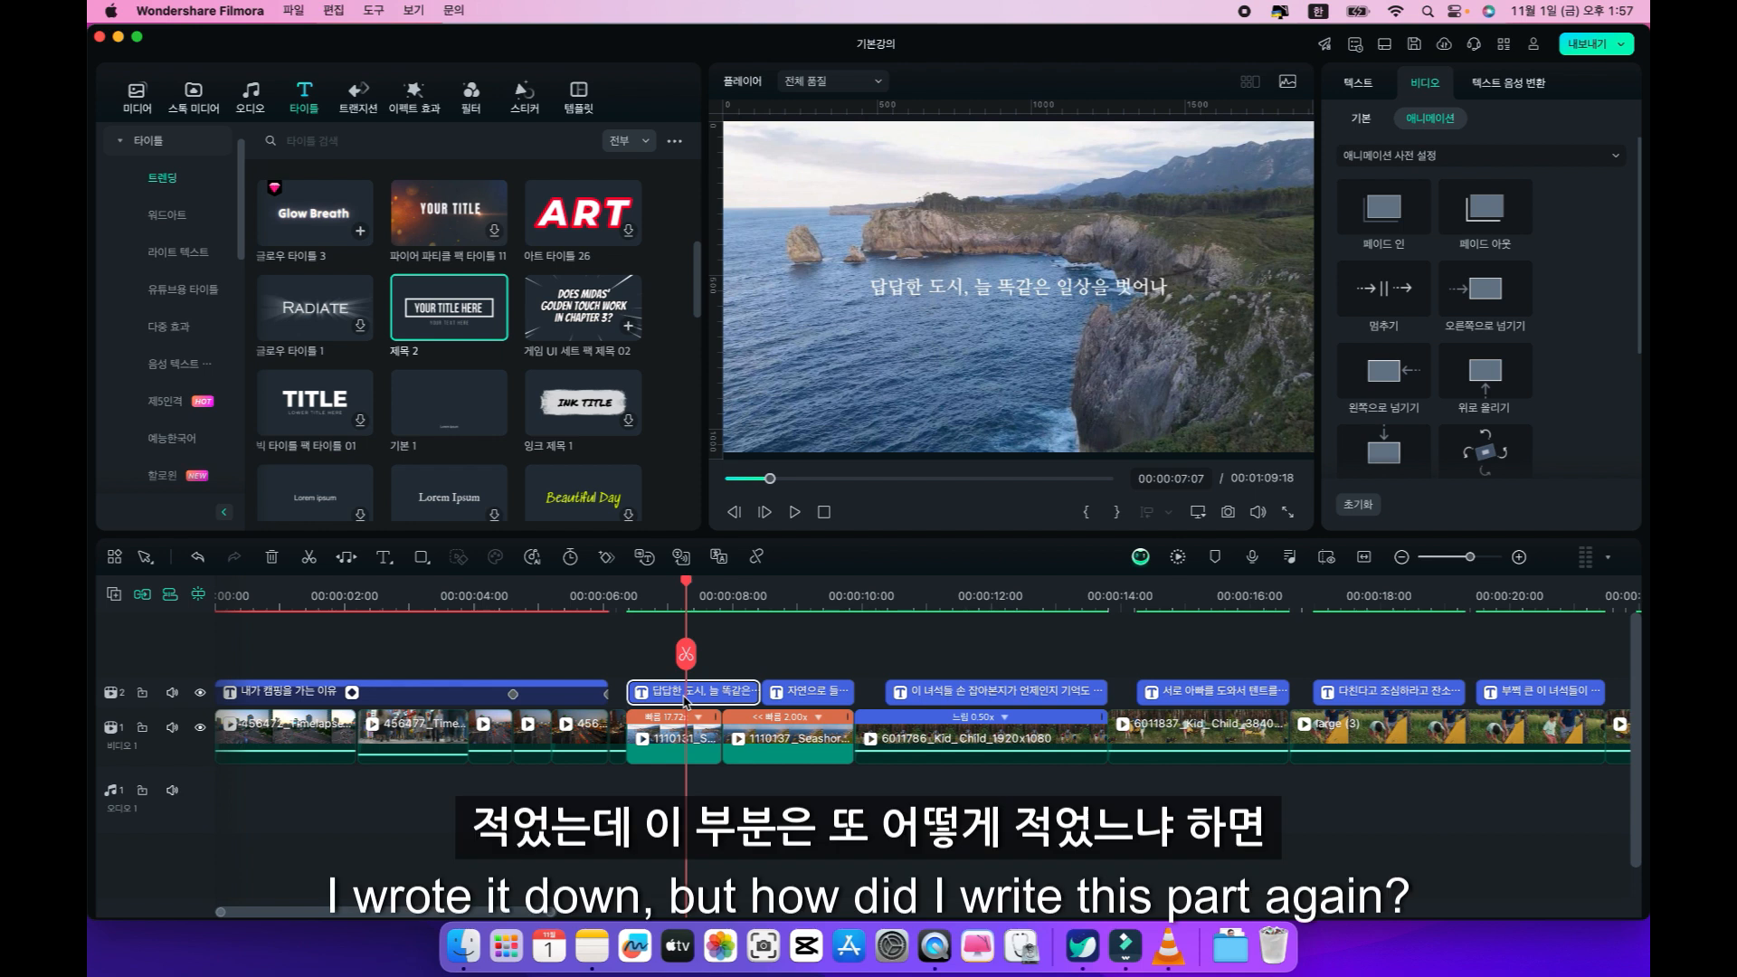
key(Delete)
click(642, 599)
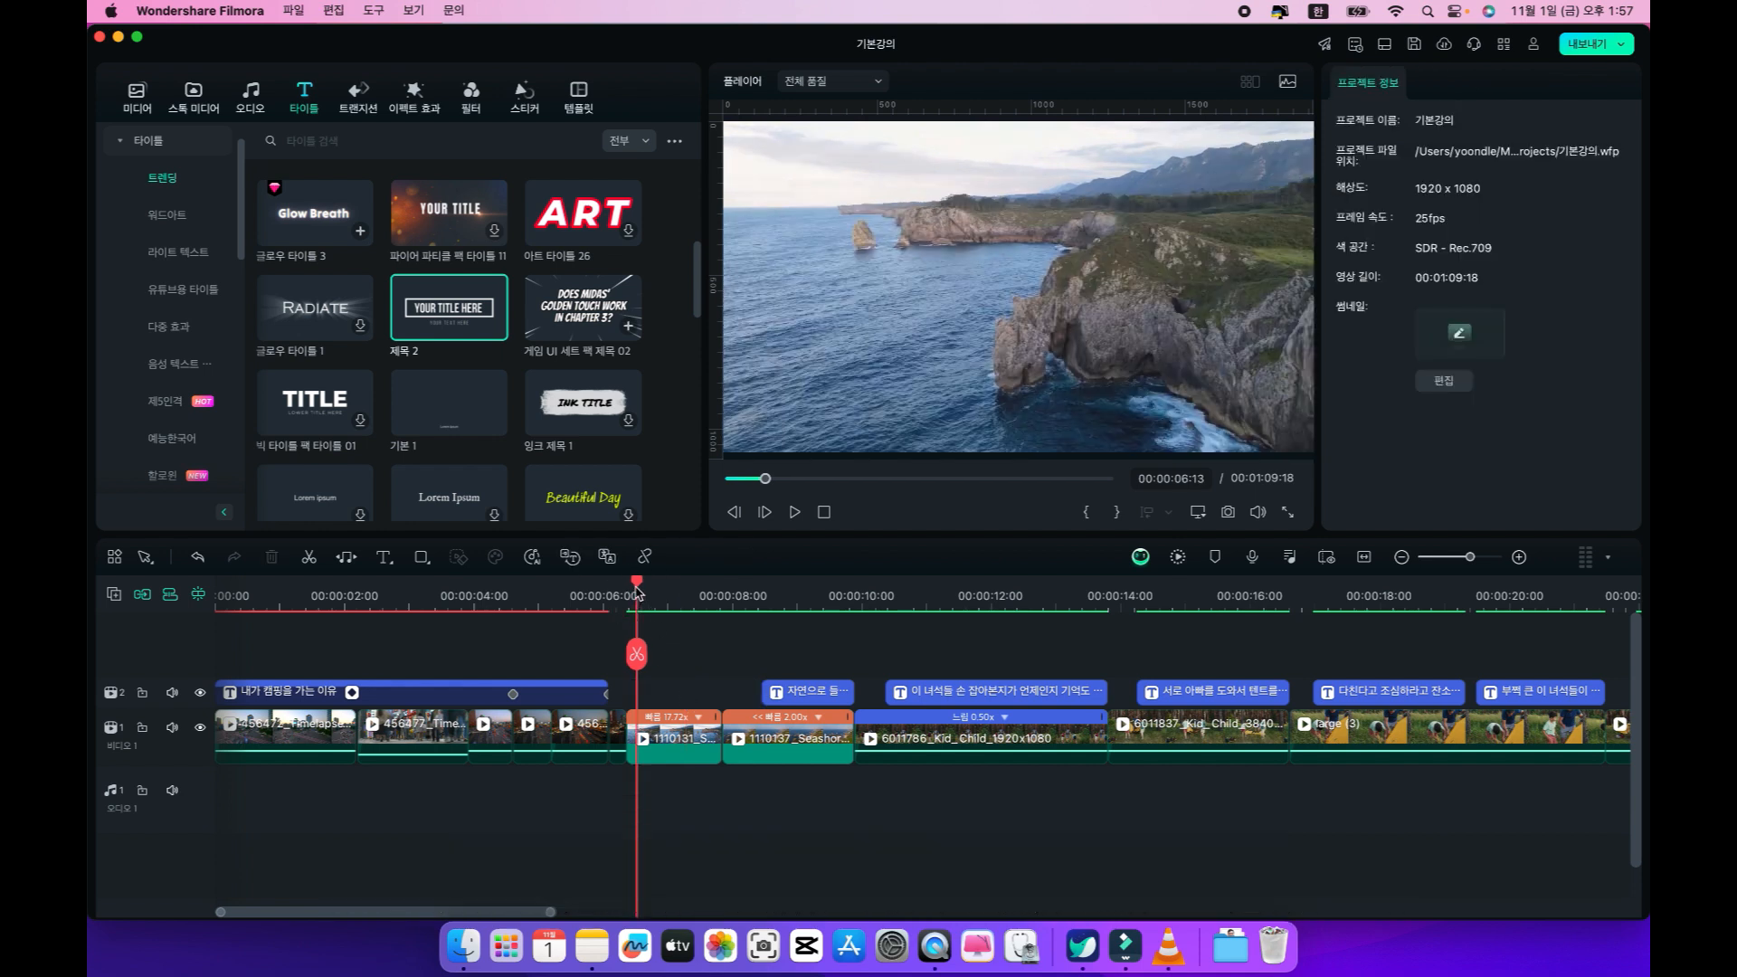
click(612, 593)
drag(613, 594, 631, 597)
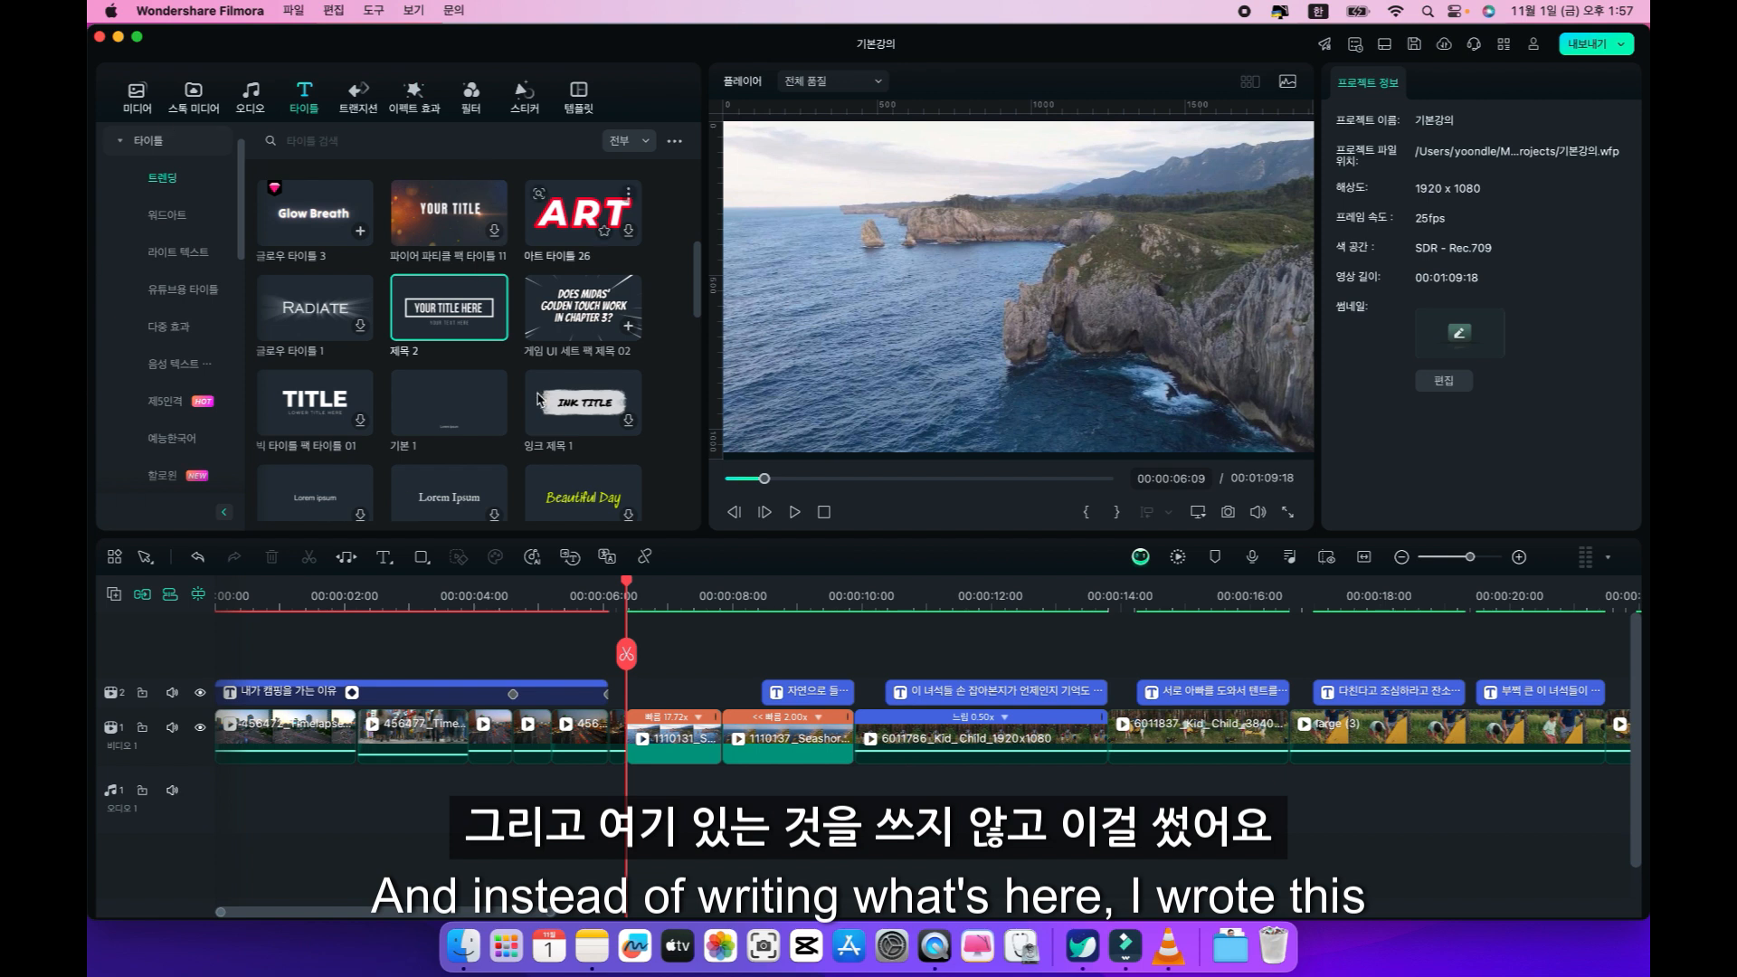
Insert a 퀵 텍스트 clip at 00:00:06:09, shorten it to end just before the next caption, and play over it.
click(384, 559)
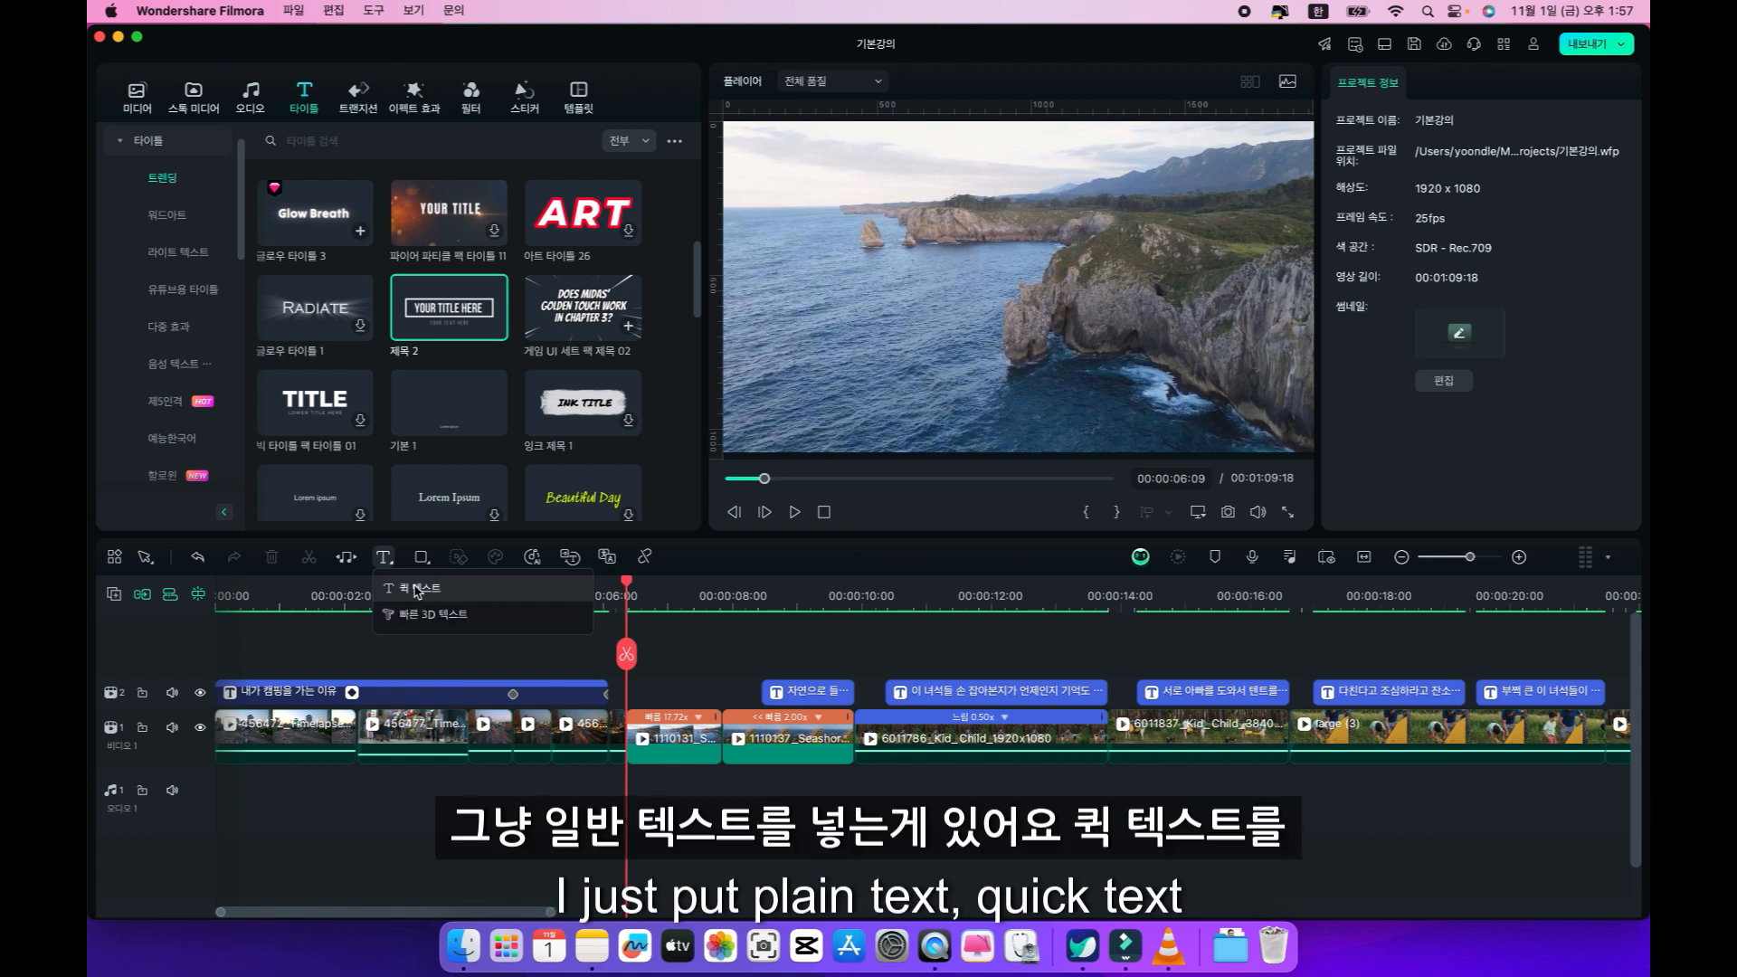
click(457, 591)
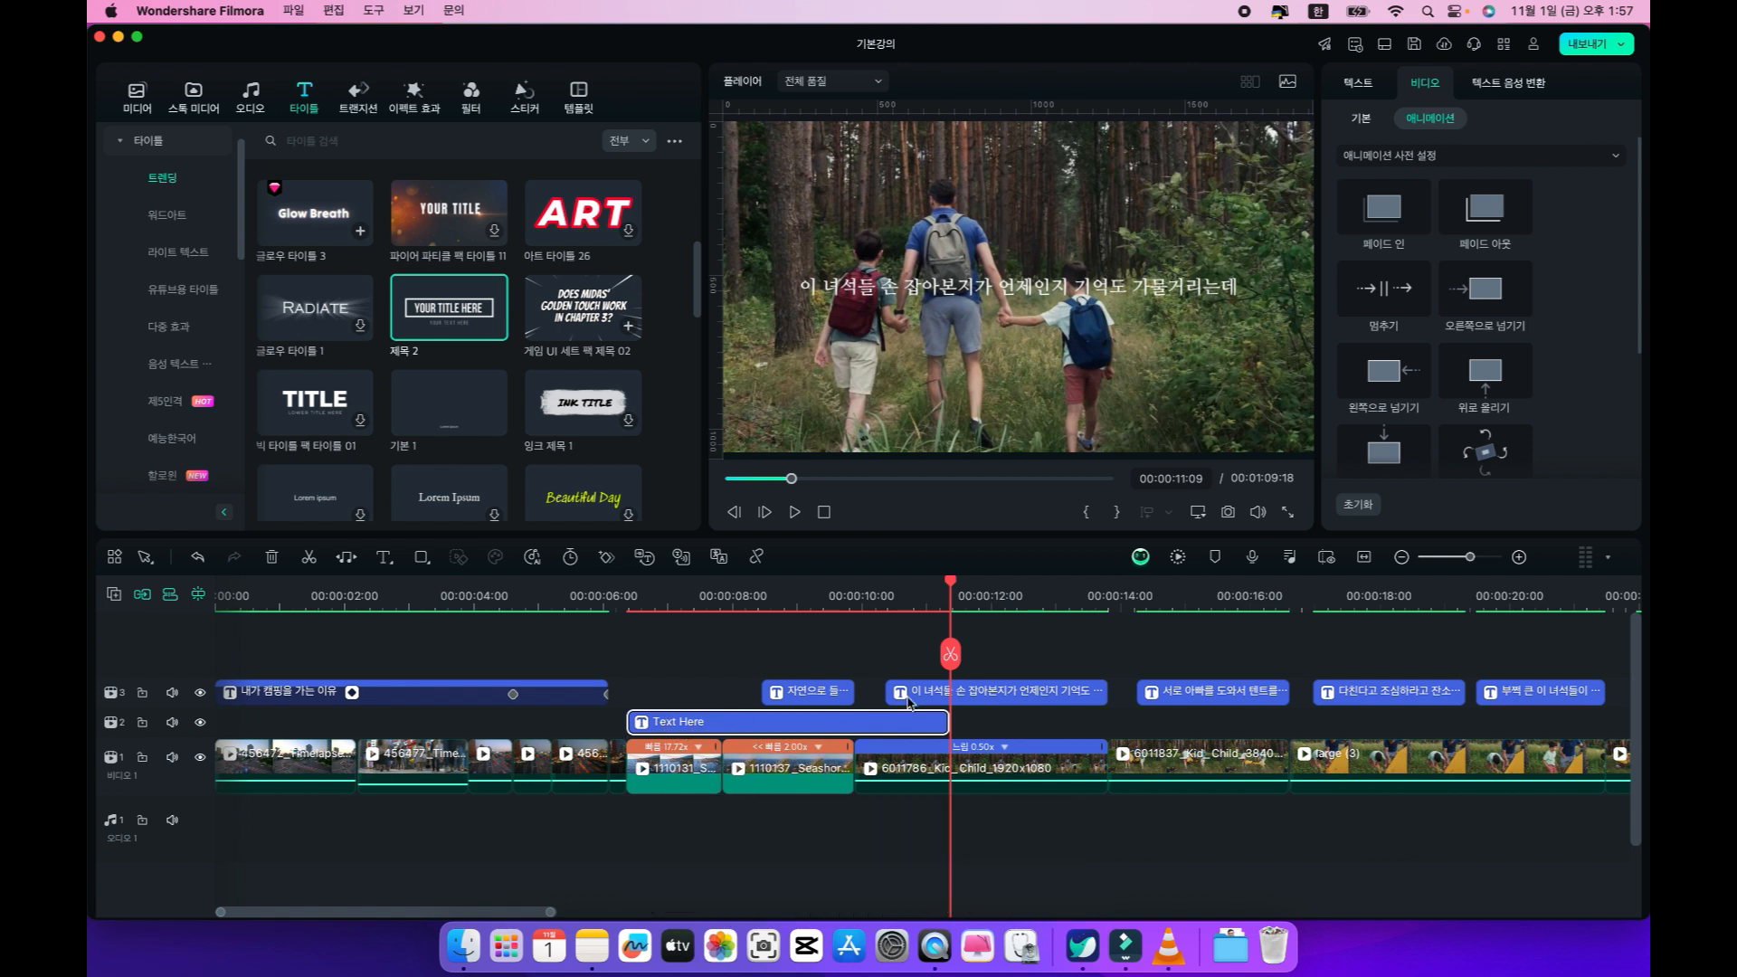
drag(946, 715, 670, 704)
click(678, 599)
click(638, 594)
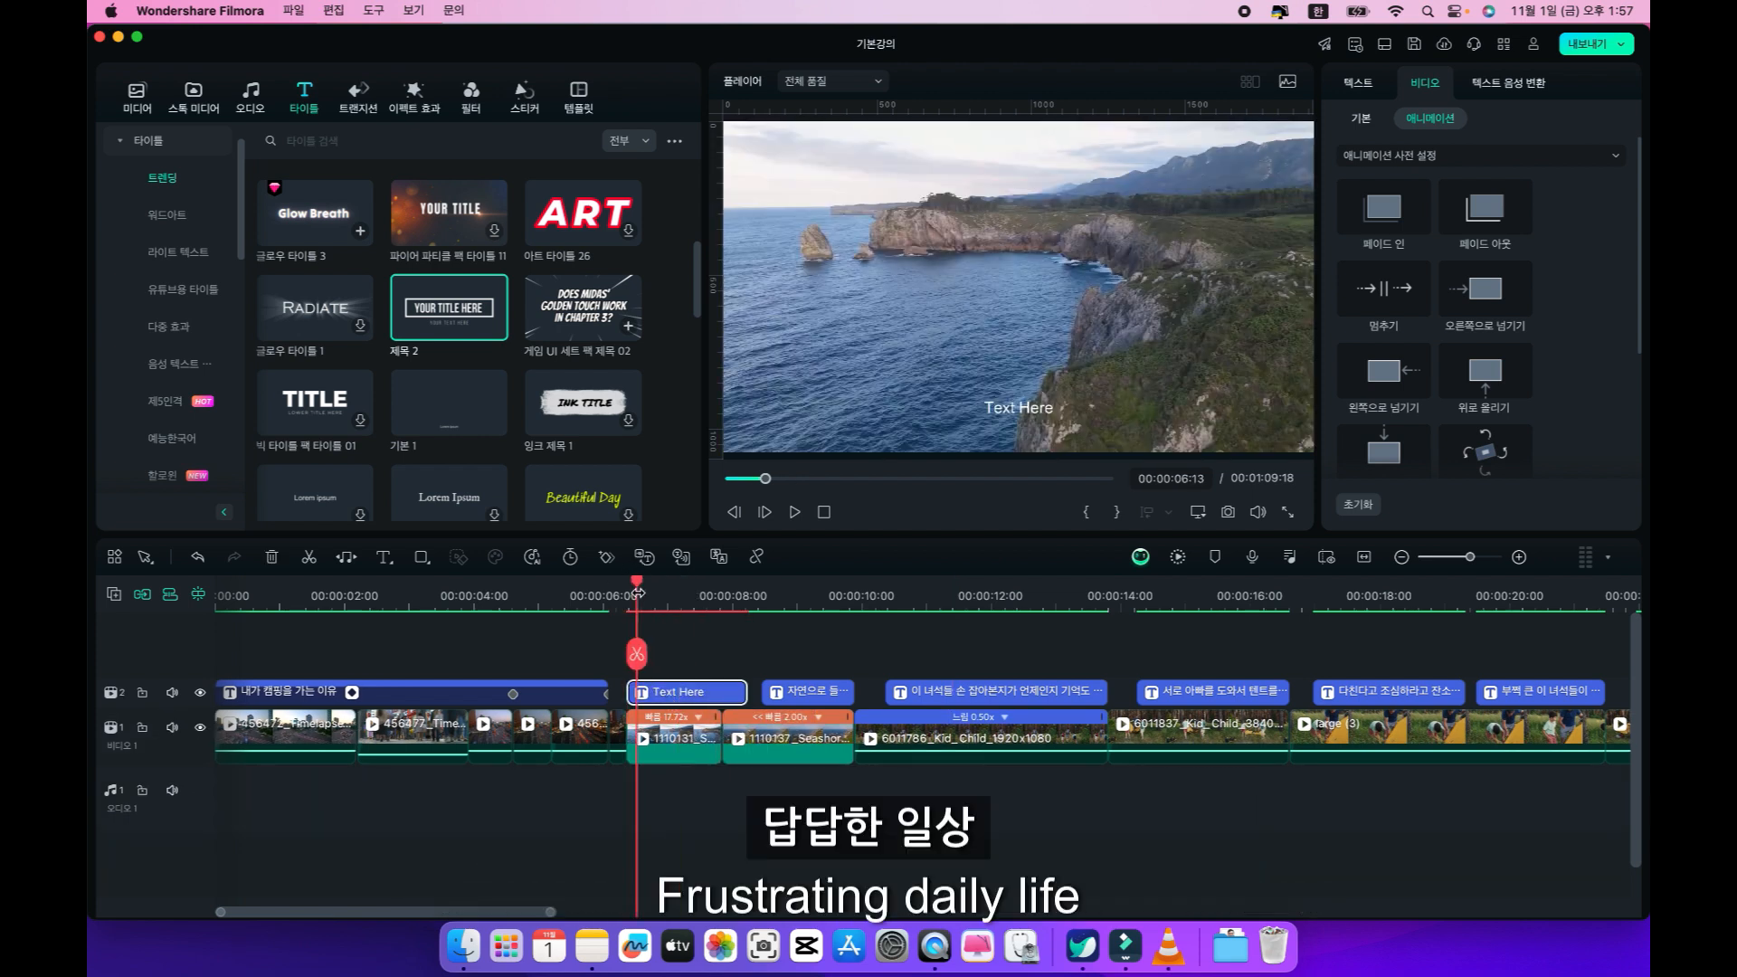
key(space)
key(space)
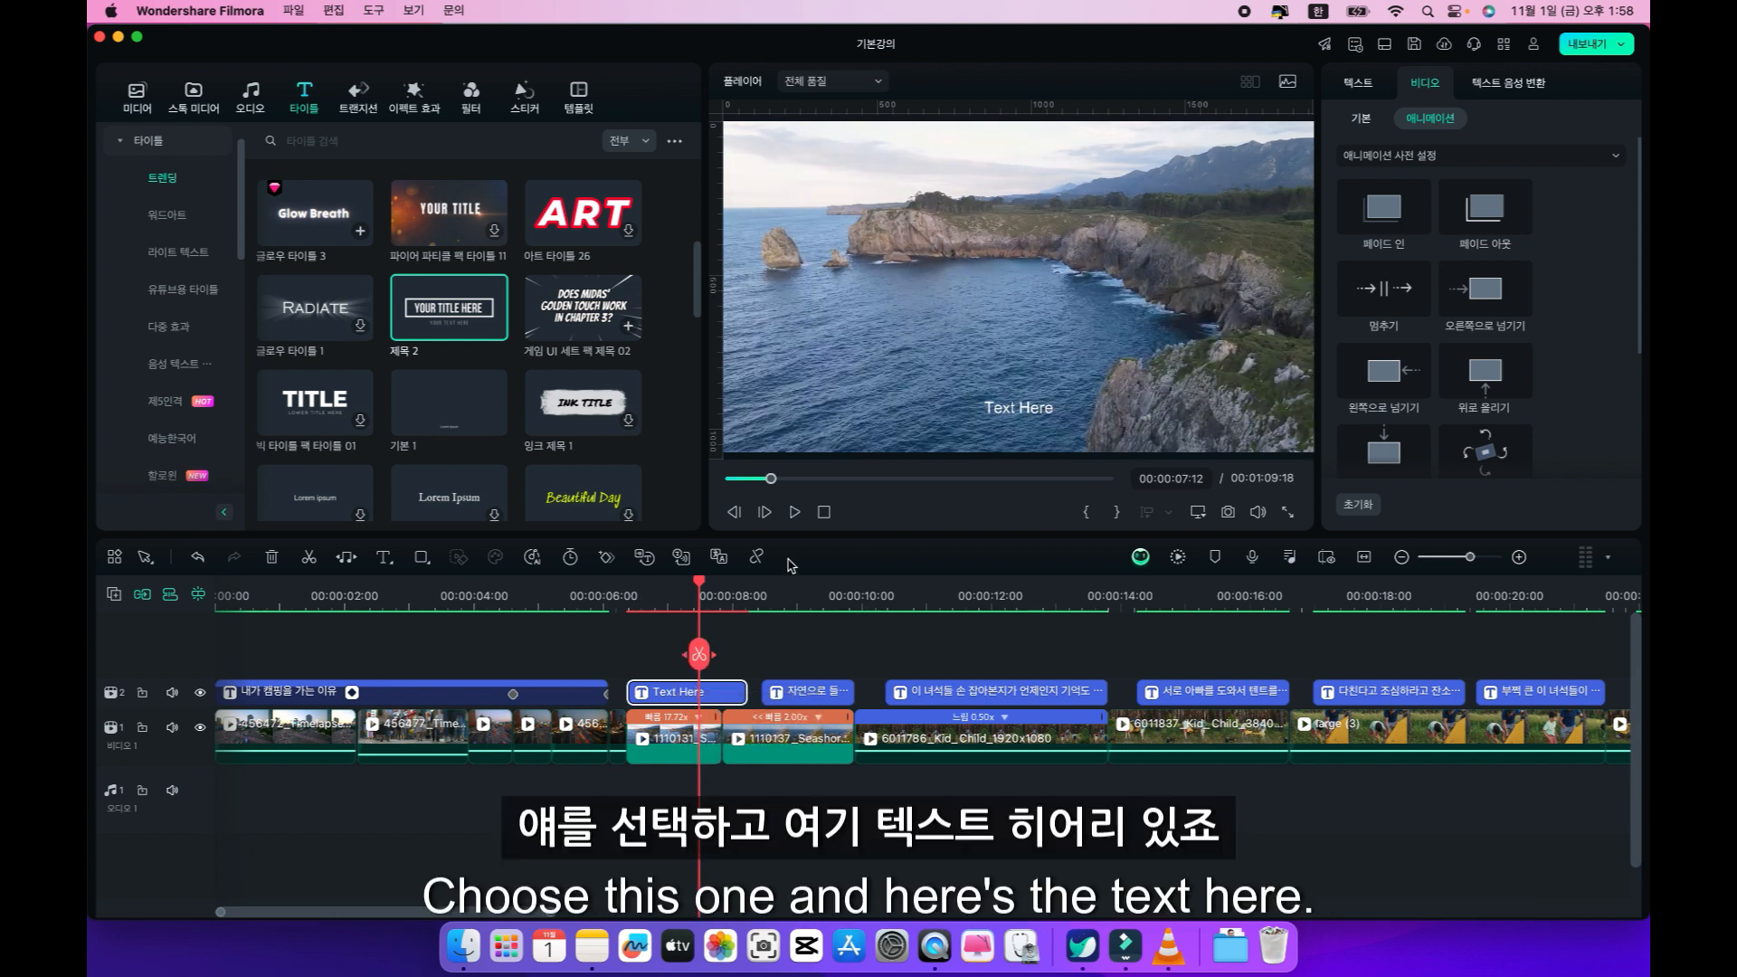
Replace the quick text's placeholder wording with "답답한 일상, 쳇바퀴도는 어느날".
click(1014, 410)
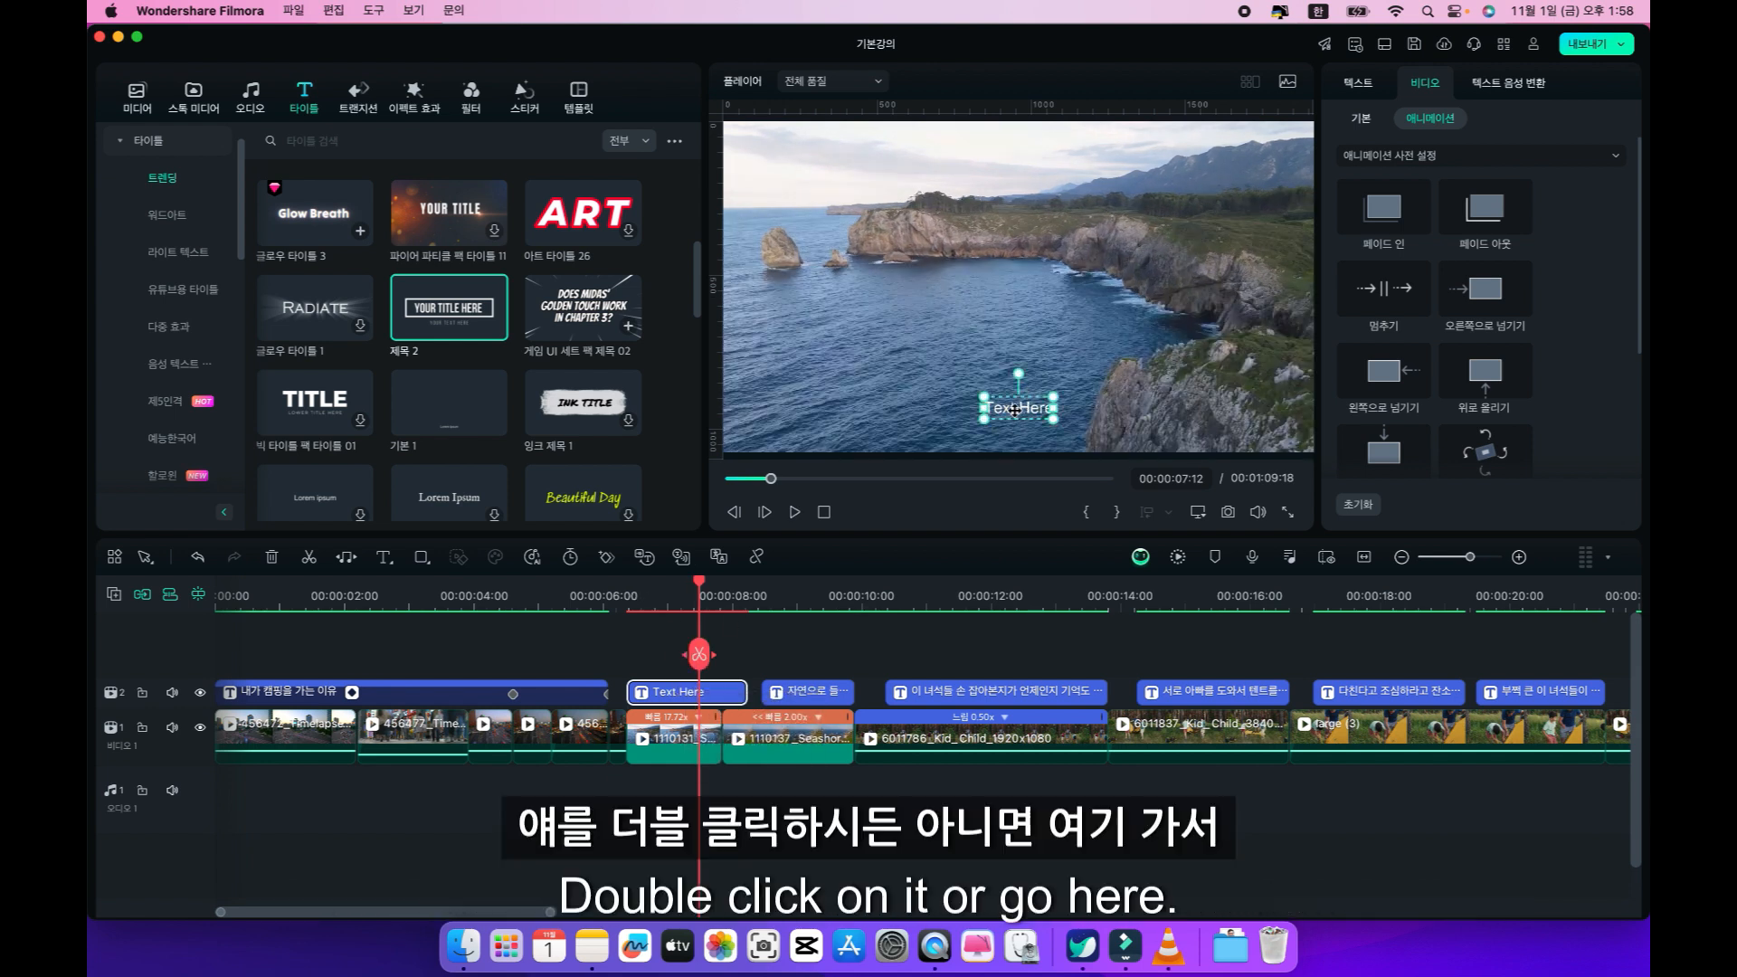
click(1363, 120)
click(1370, 85)
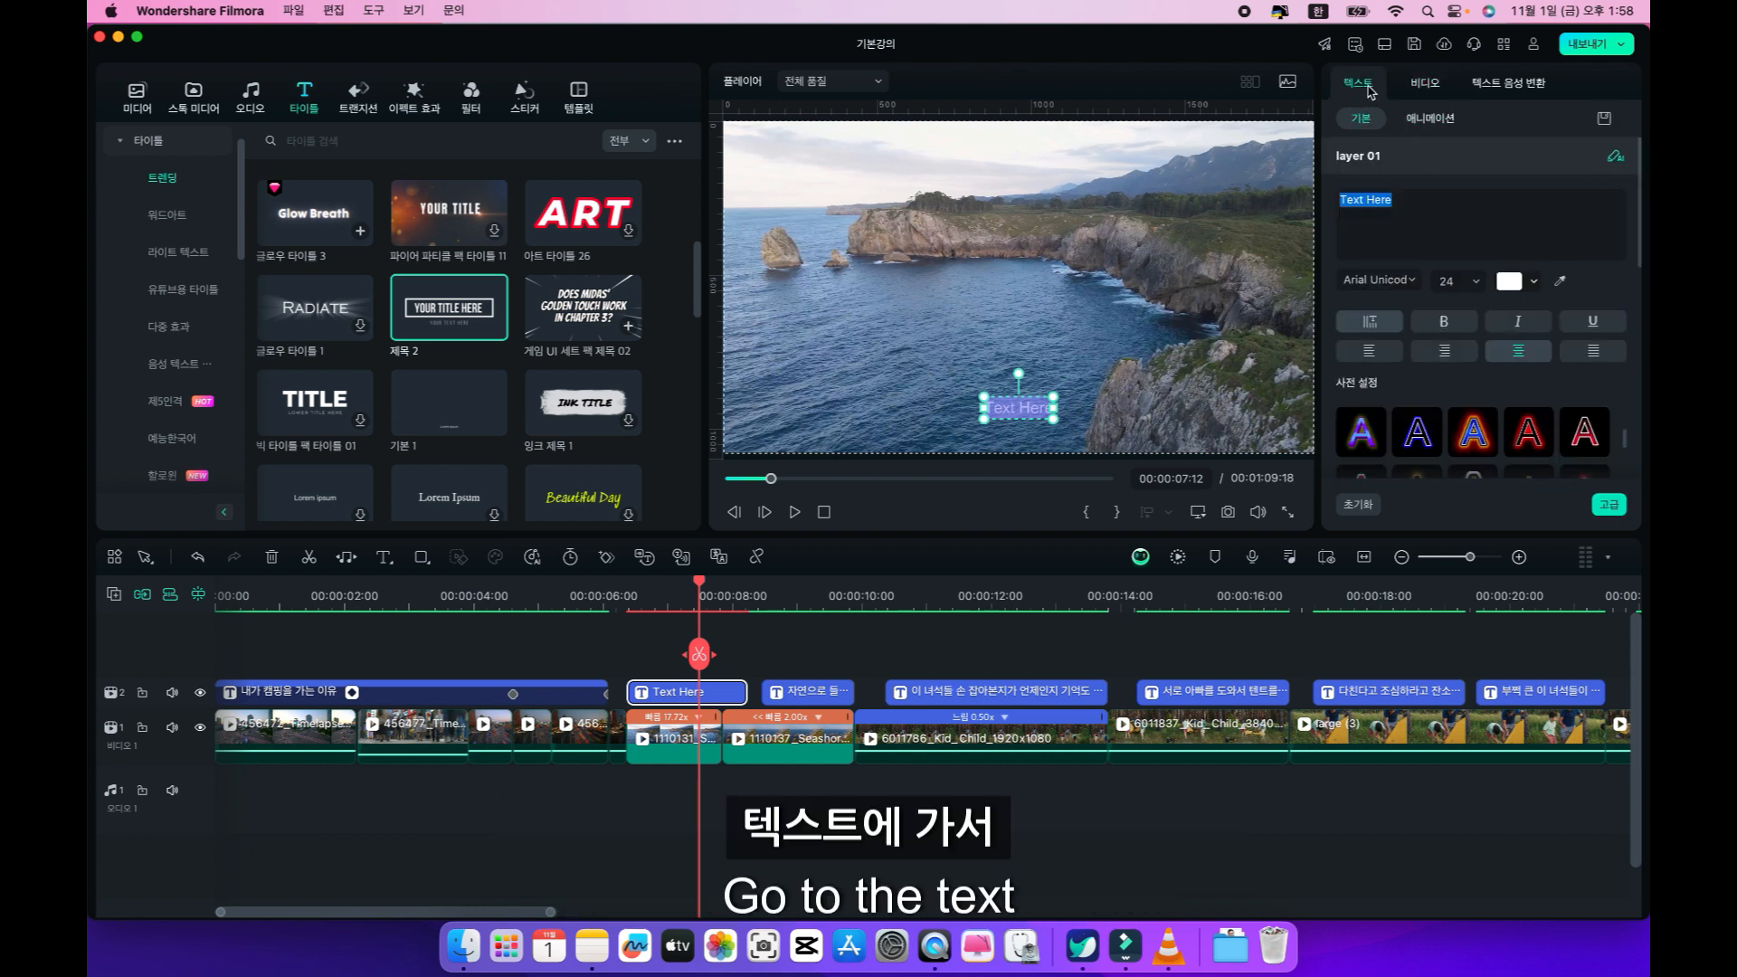
click(1418, 197)
triple_click(1355, 207)
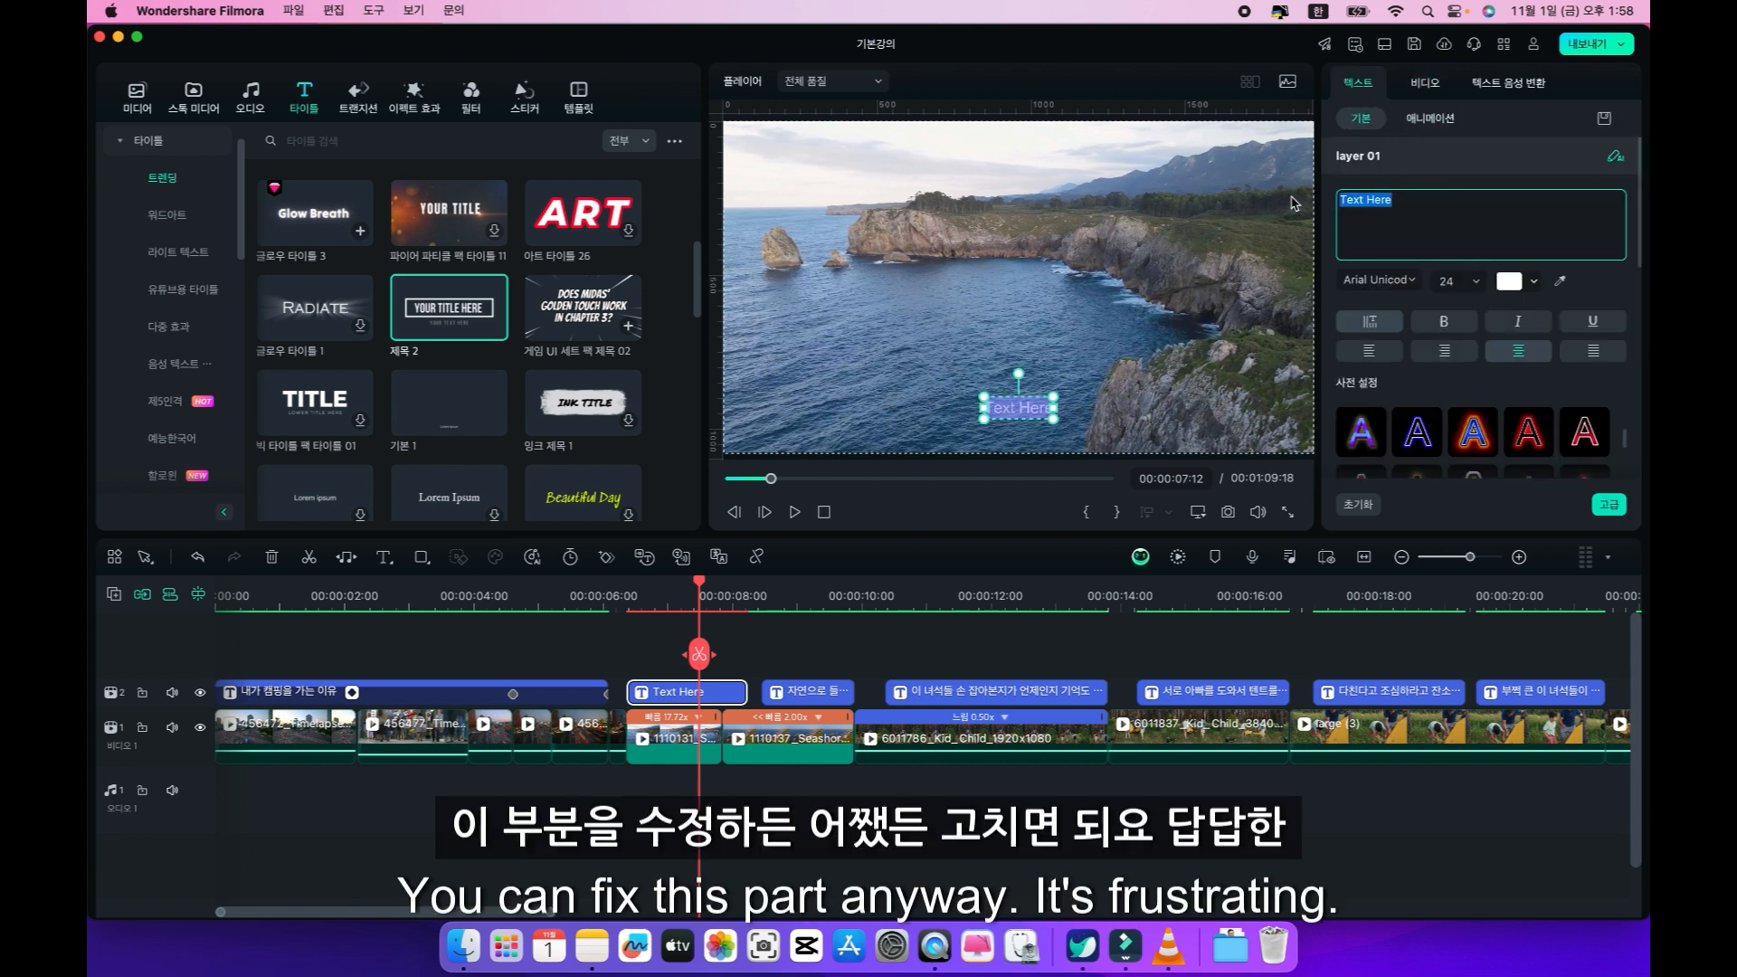
text(답답)
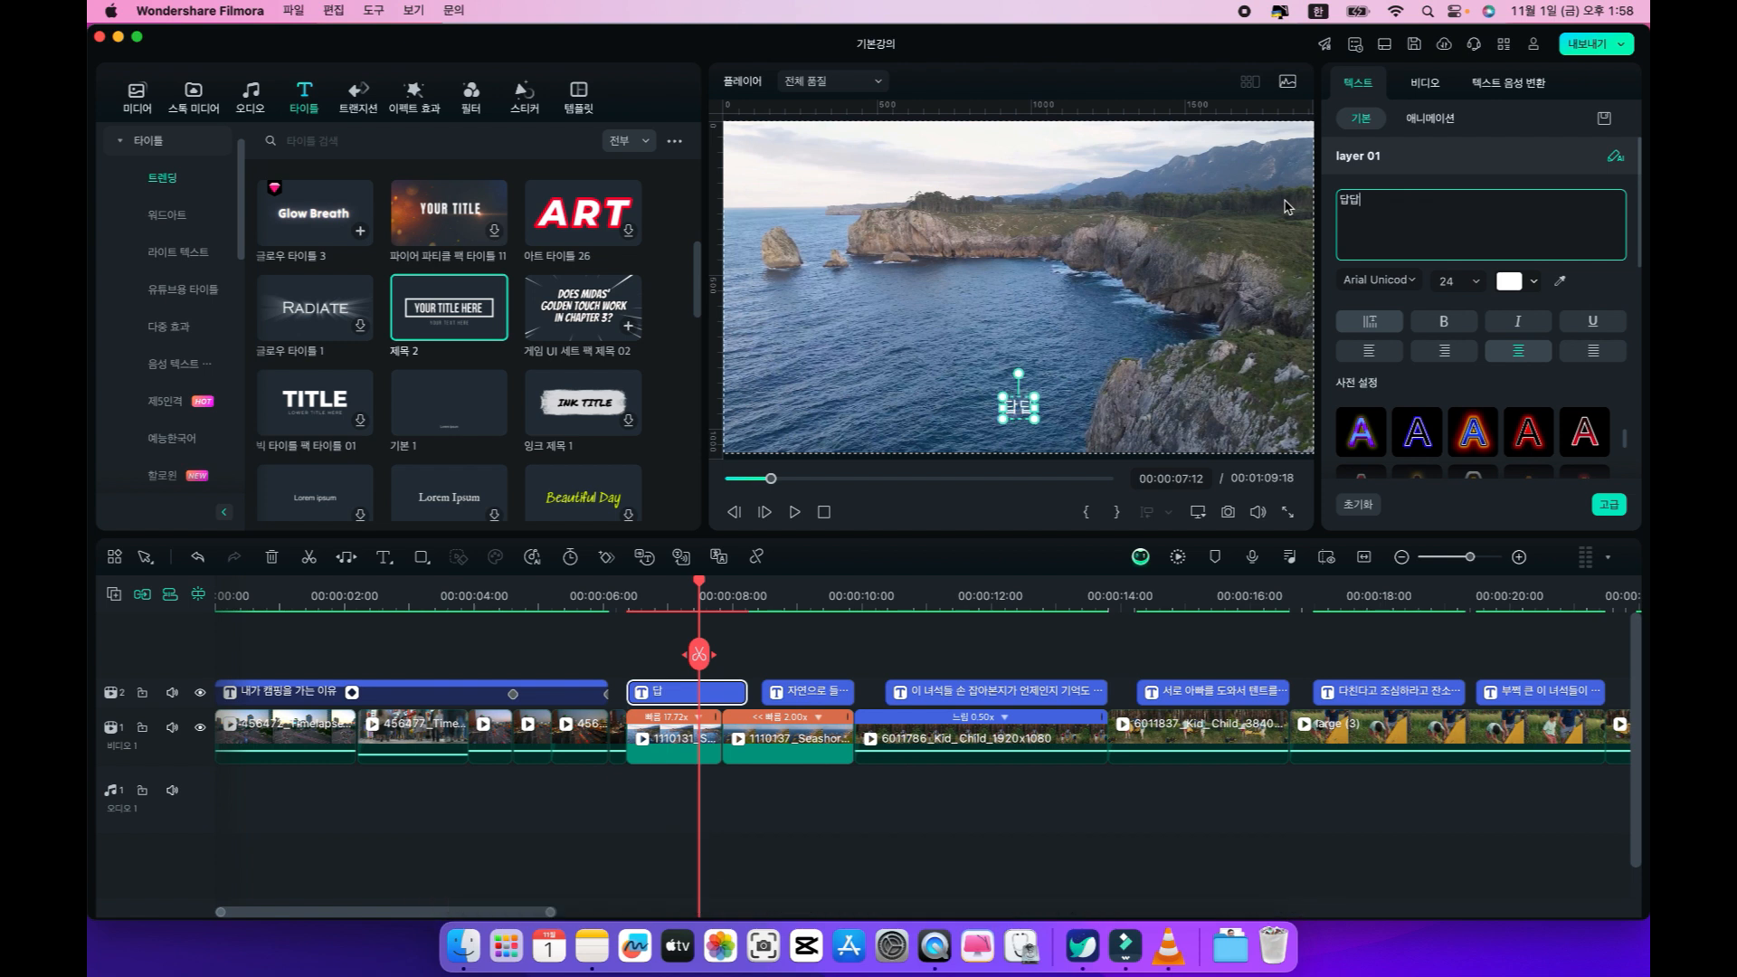
text(한 이ㄹ상, 쳇바)
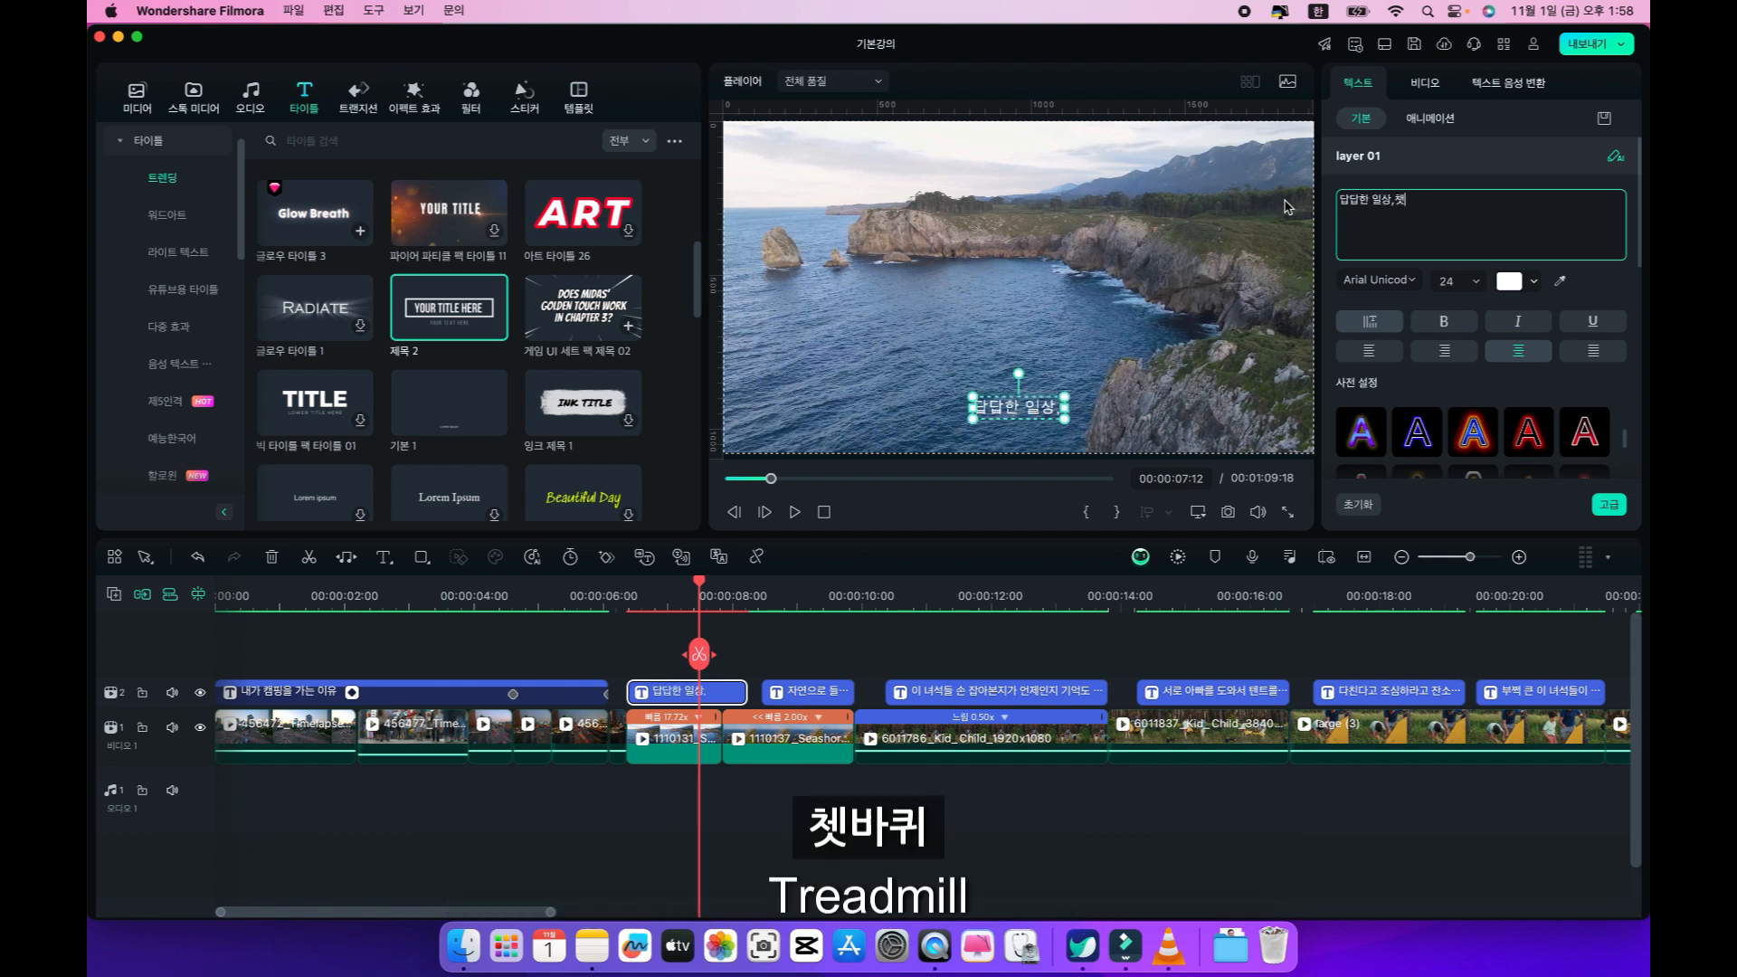
text(퀴도는)
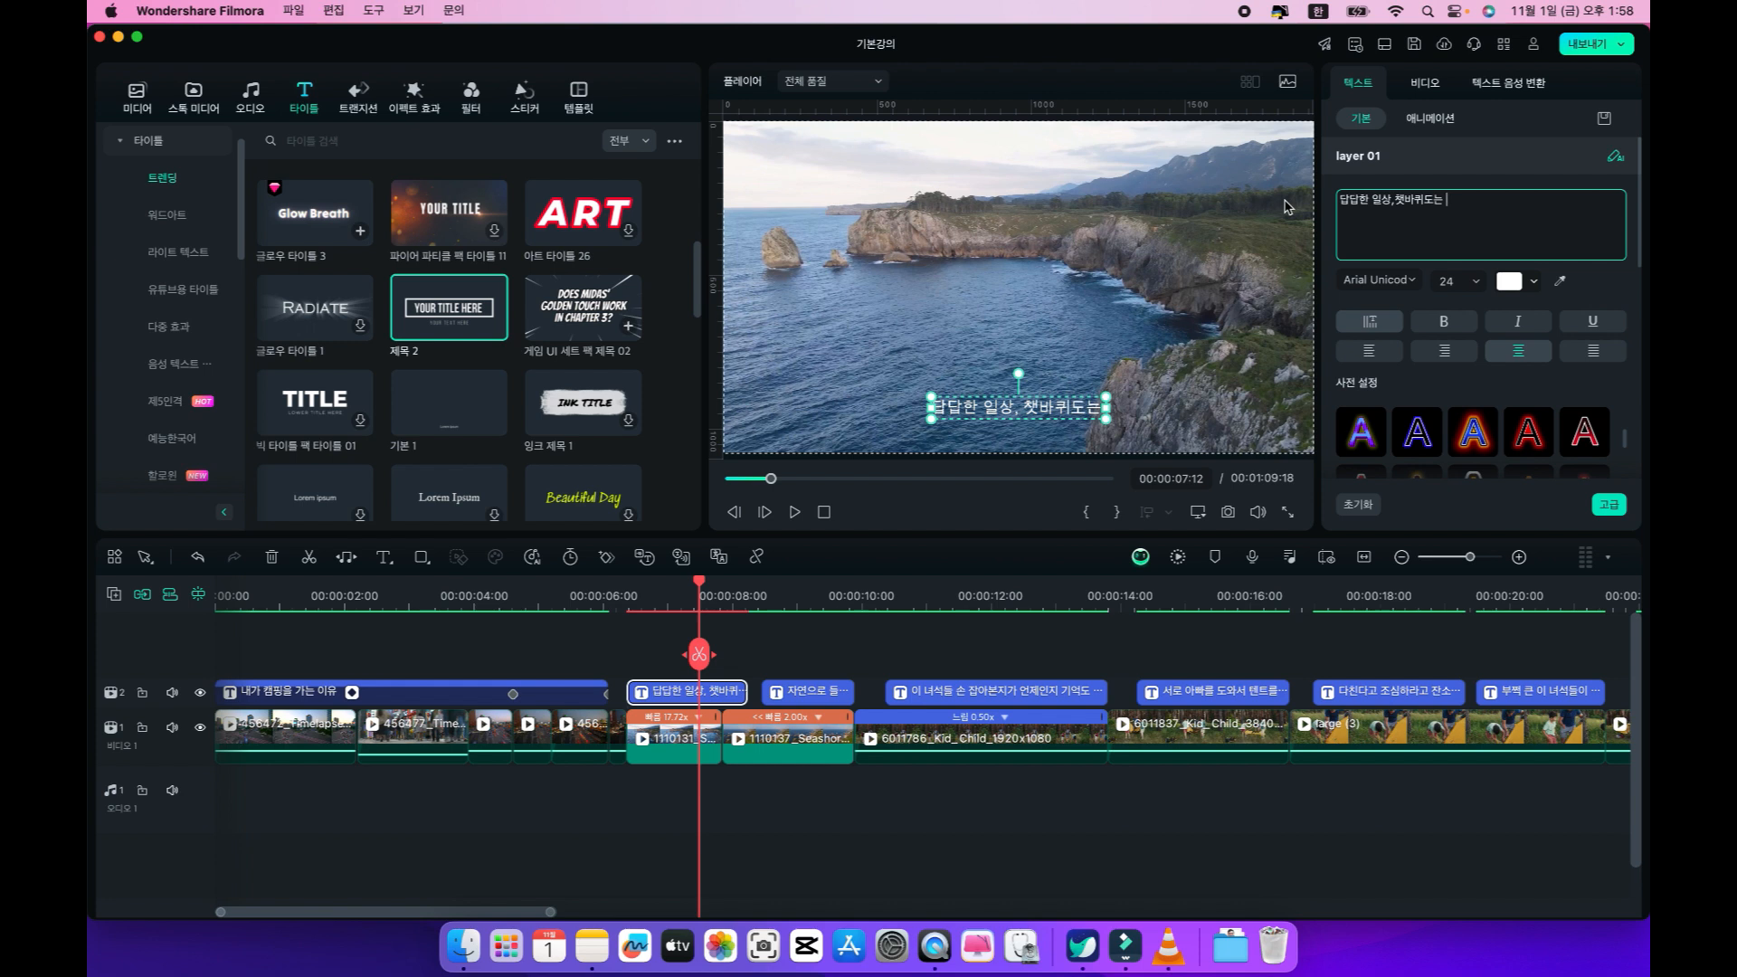
text( 어느날)
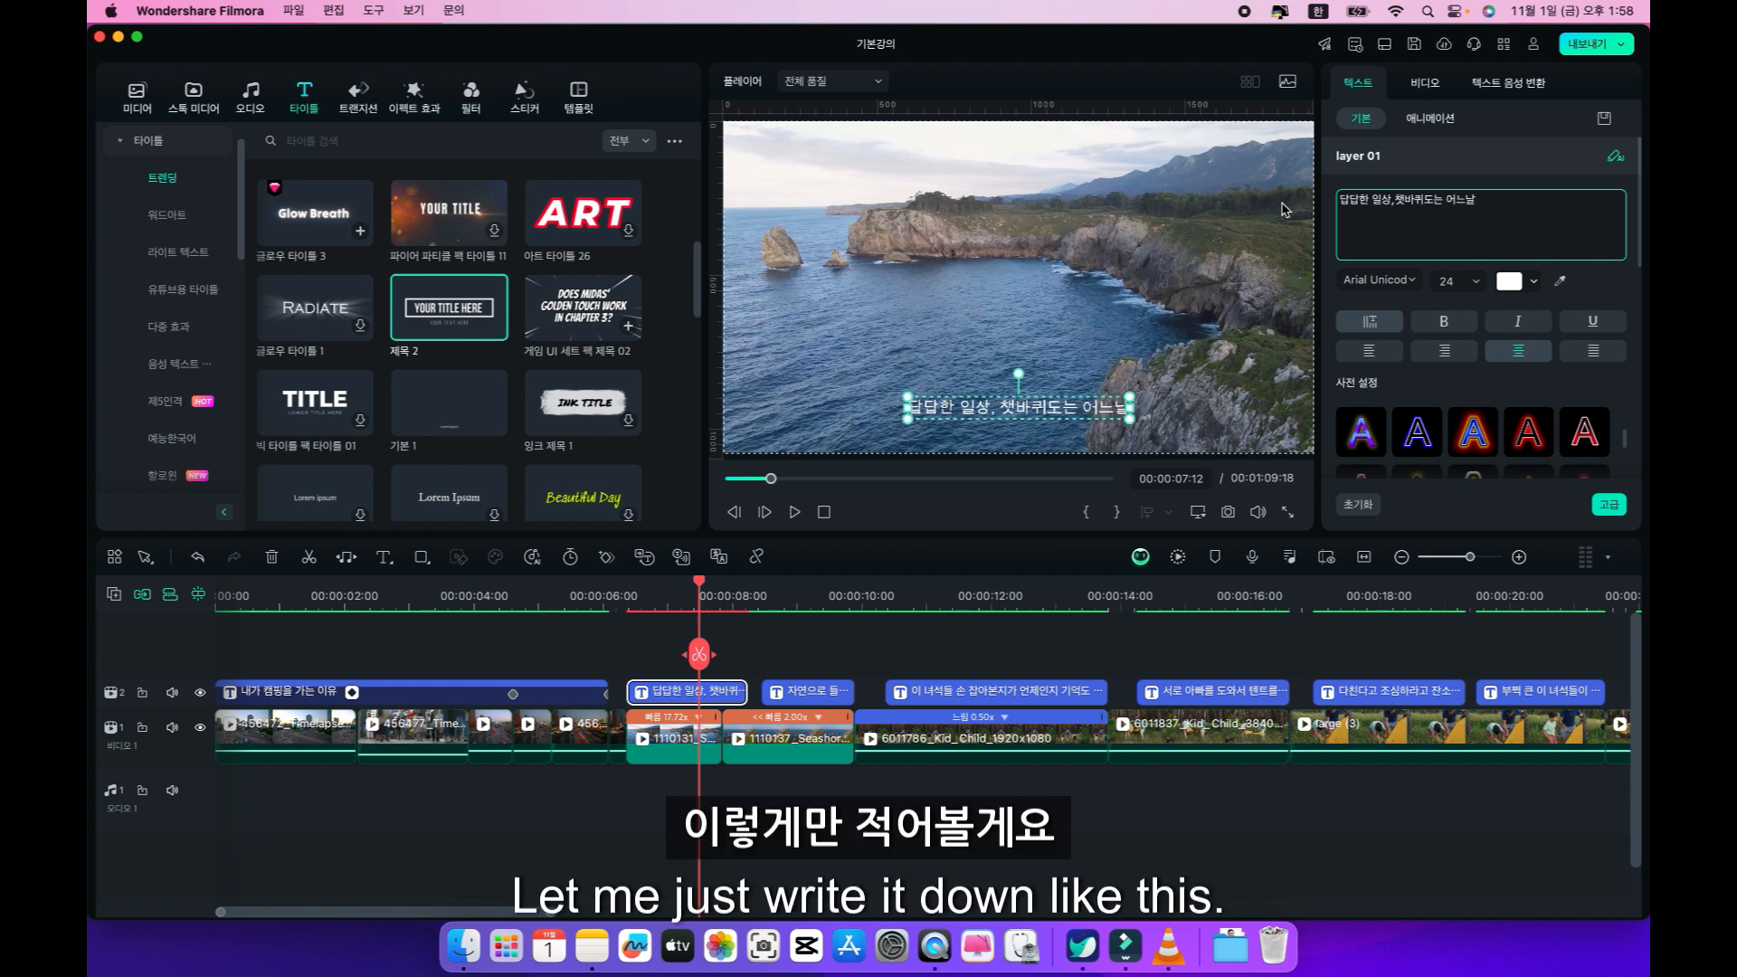
Compare the cliff clip's quick text with the following caption, and move the quick text up to the centre of the frame.
click(656, 580)
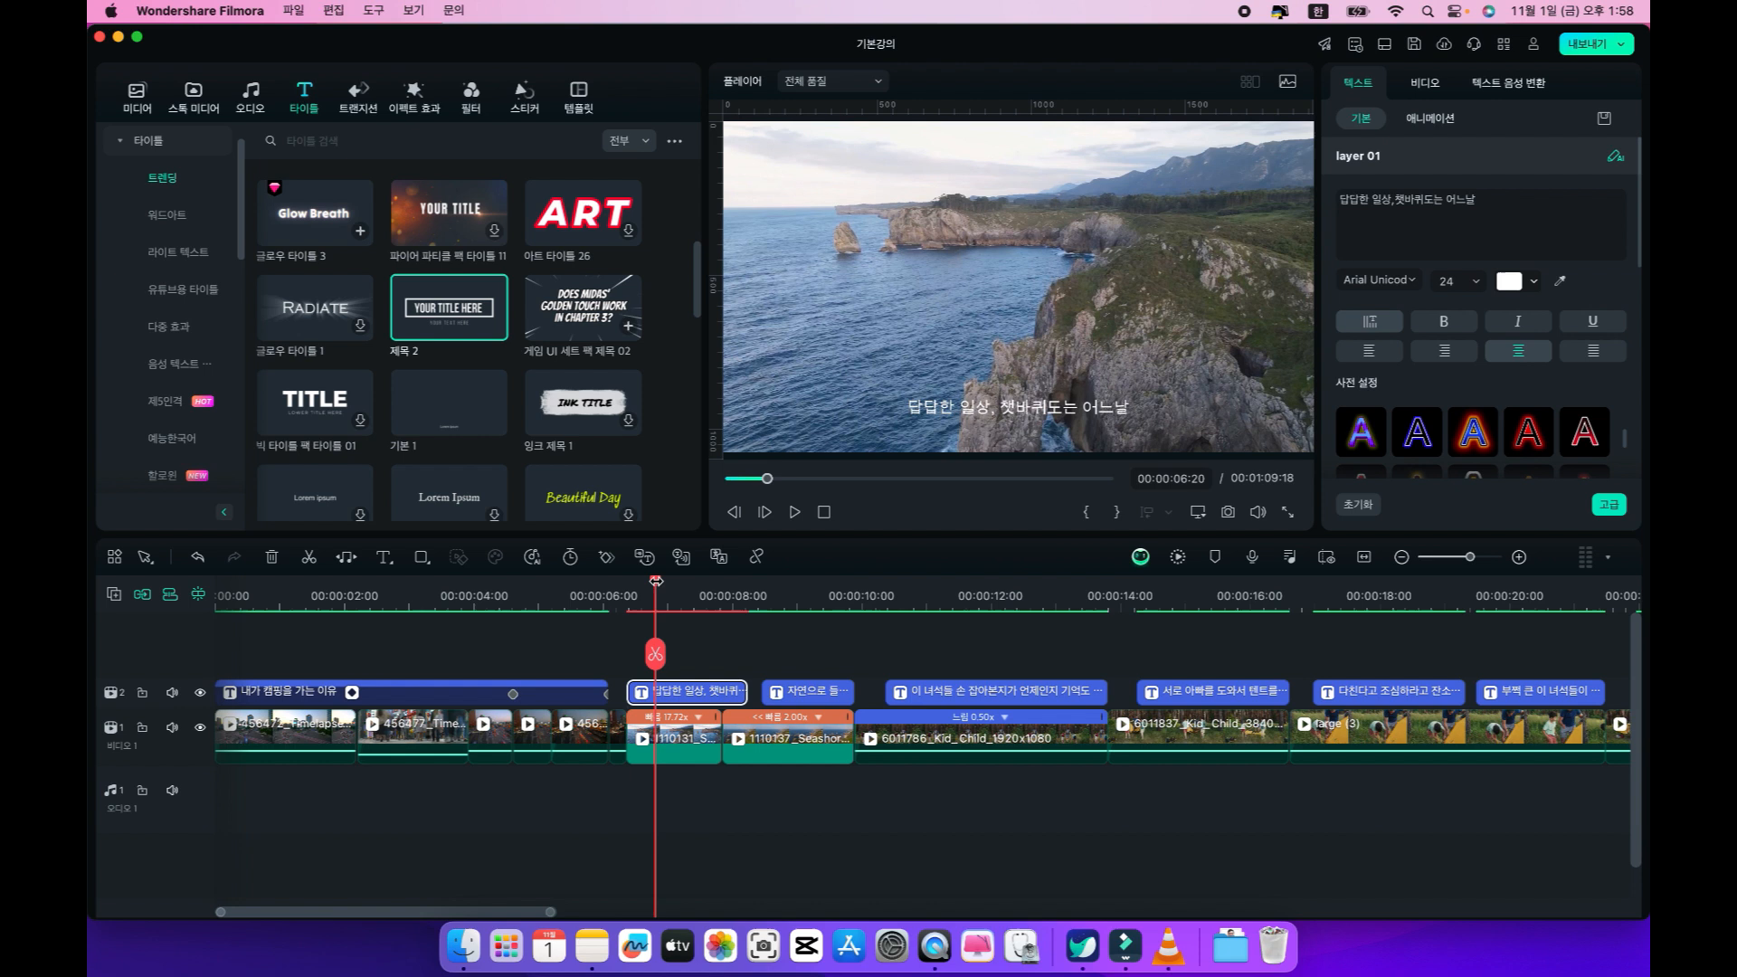
click(724, 592)
click(788, 597)
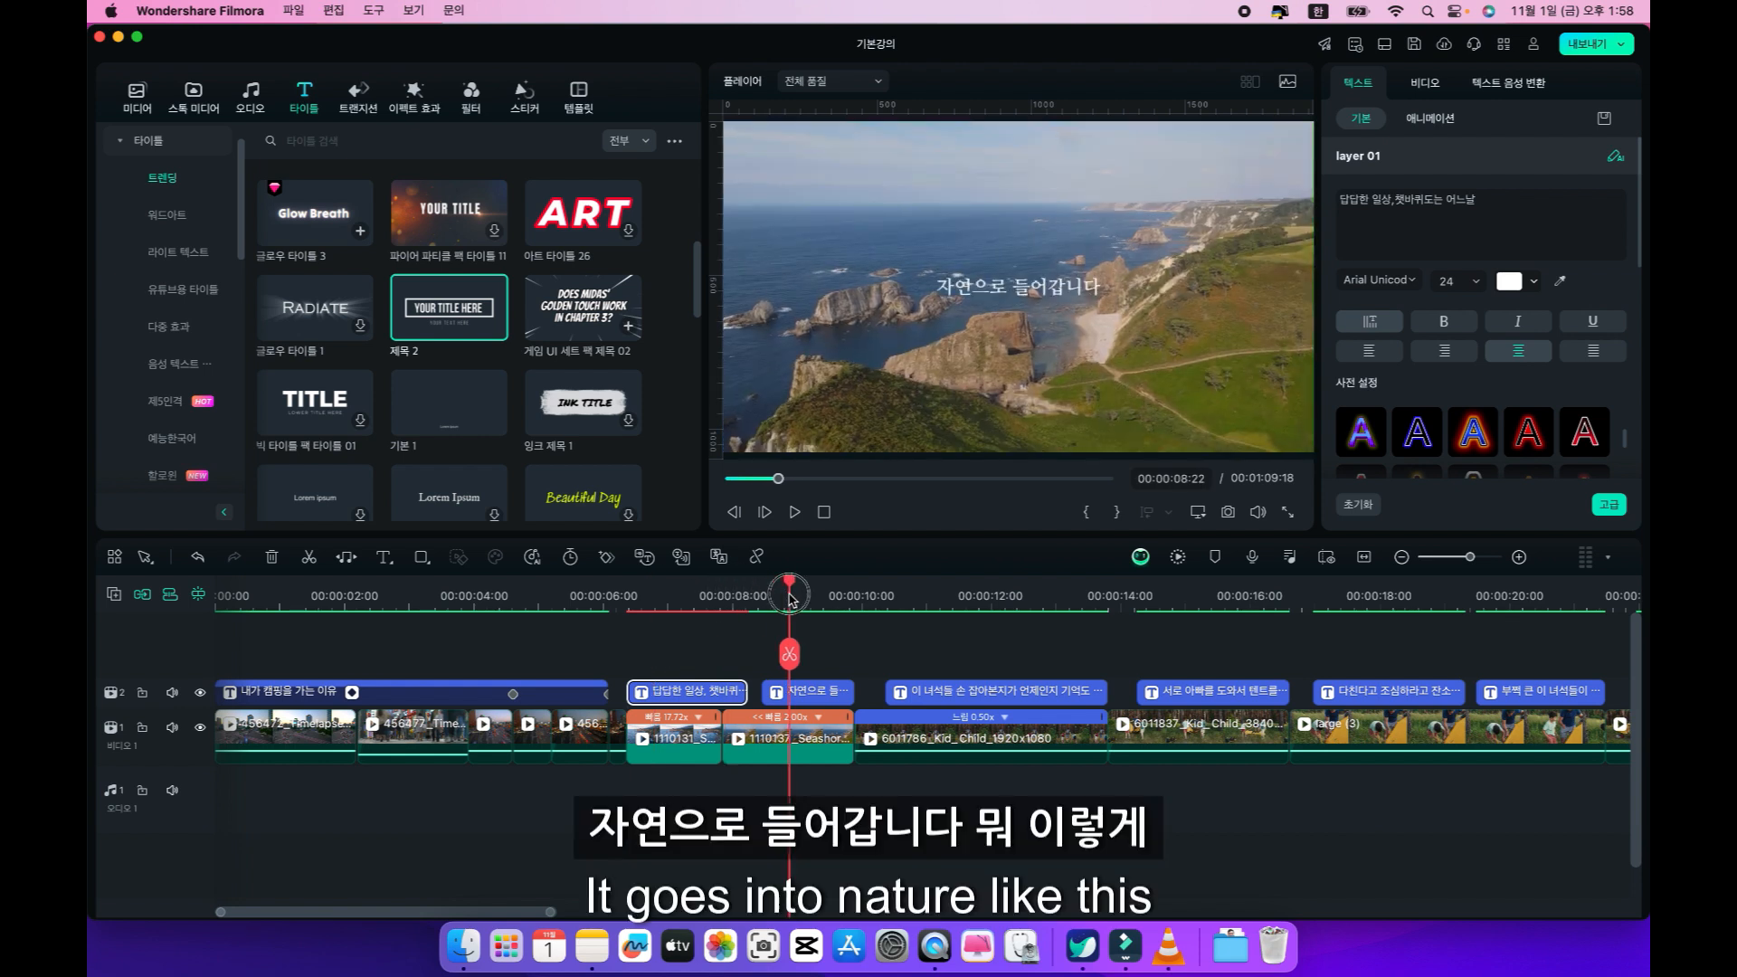
drag(789, 594, 691, 605)
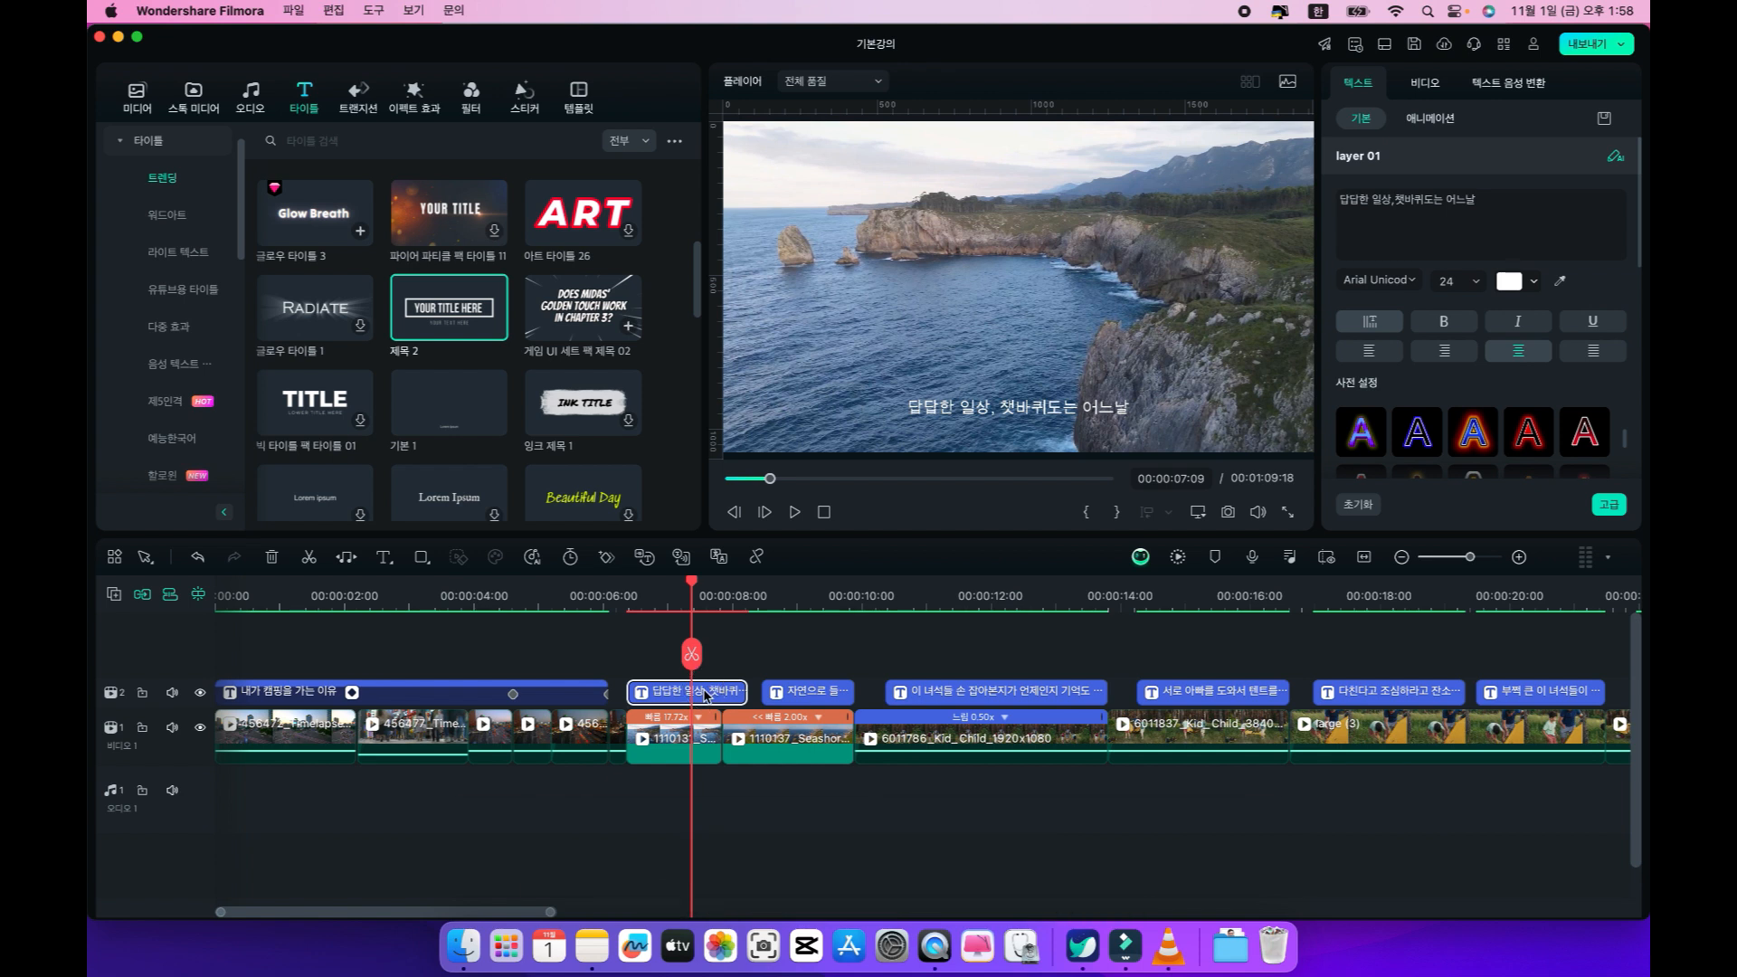
click(1015, 410)
drag(1042, 409, 1043, 295)
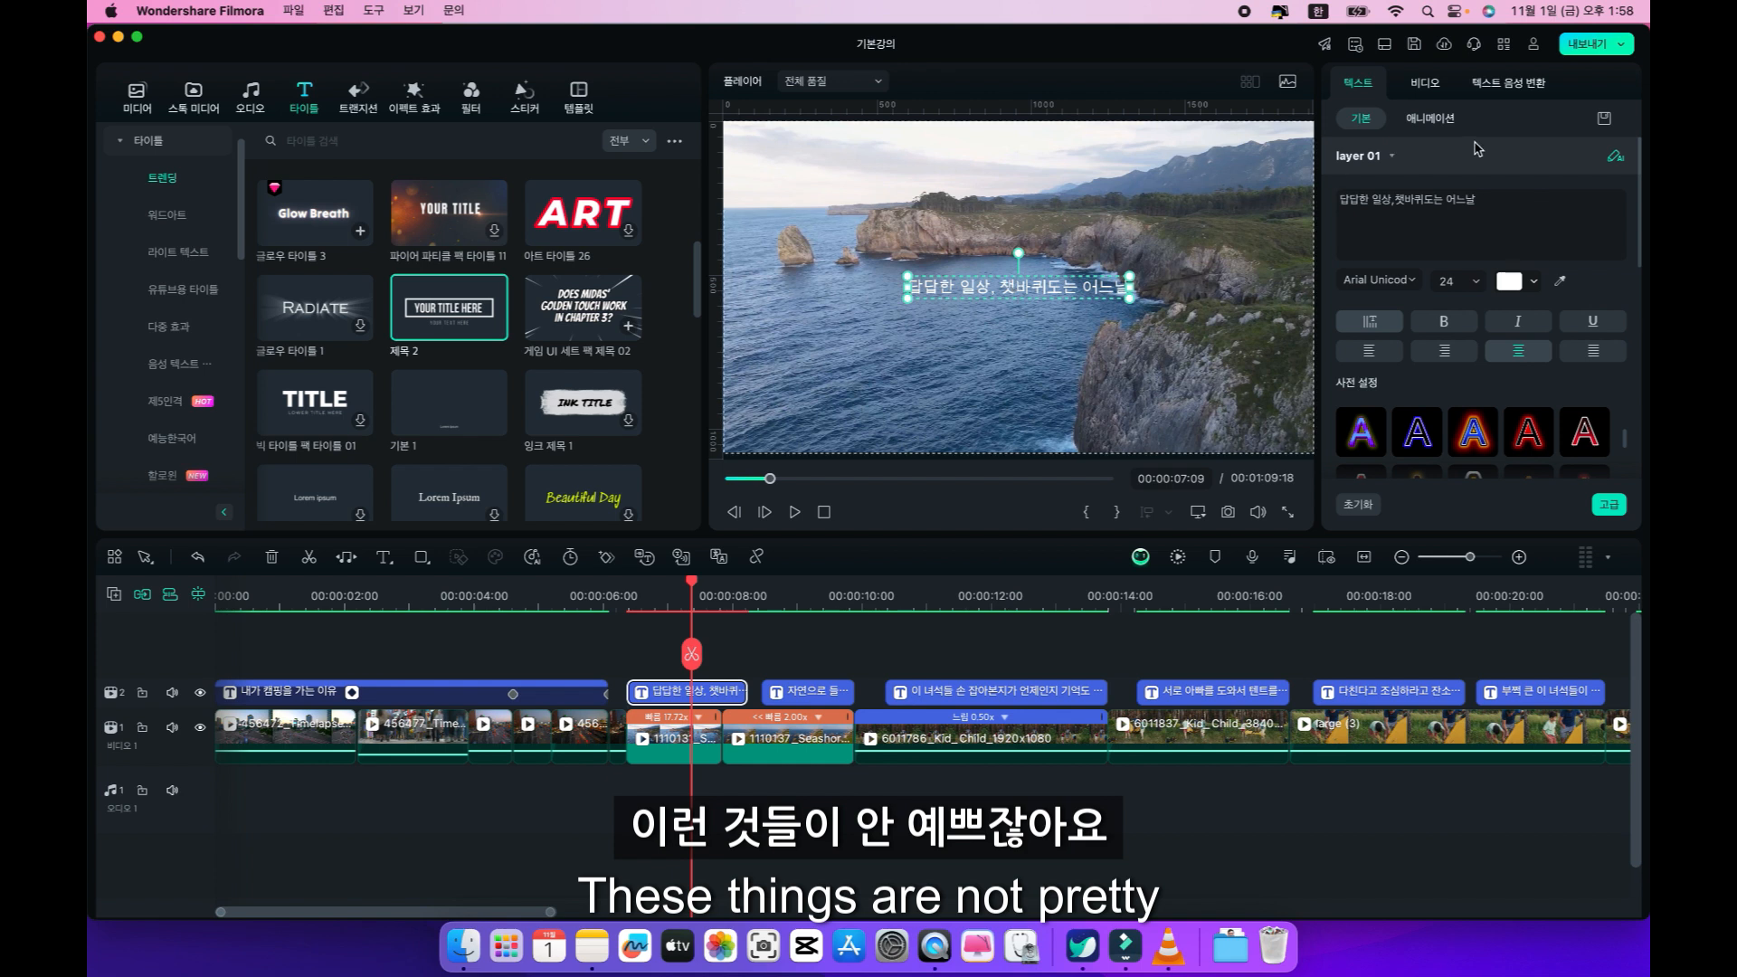
Set the quick text's font to 나눔명조, and look at its advanced text settings without applying changes.
click(1409, 279)
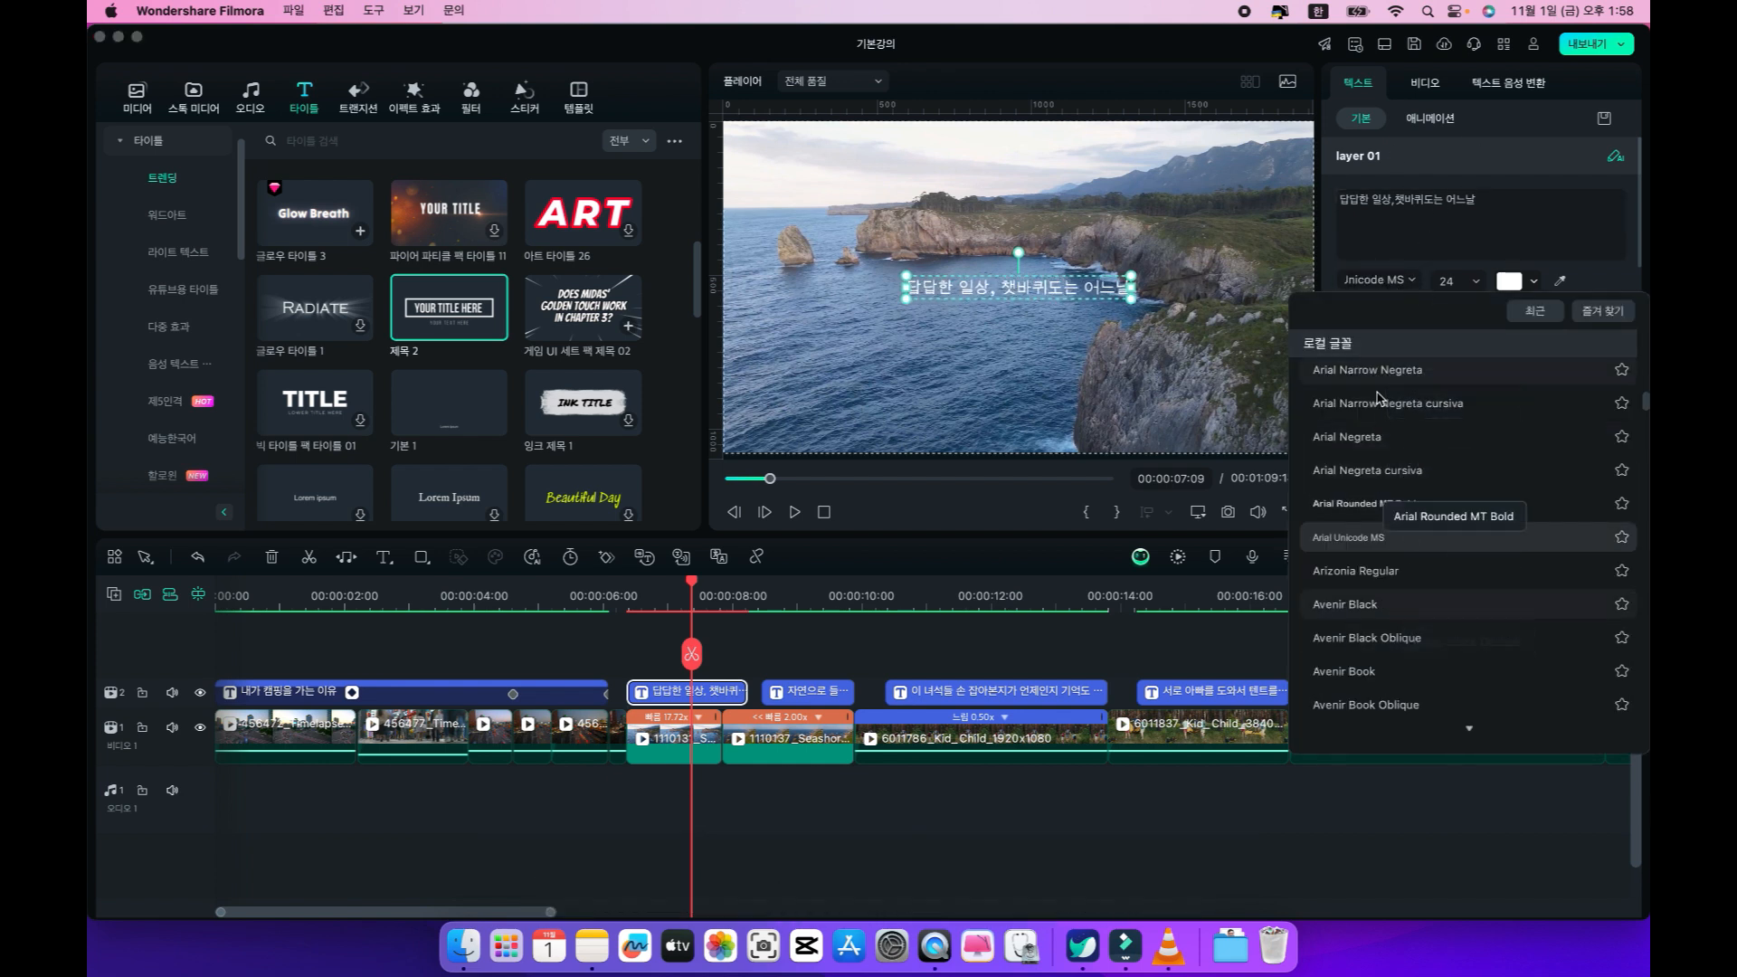
click(1355, 353)
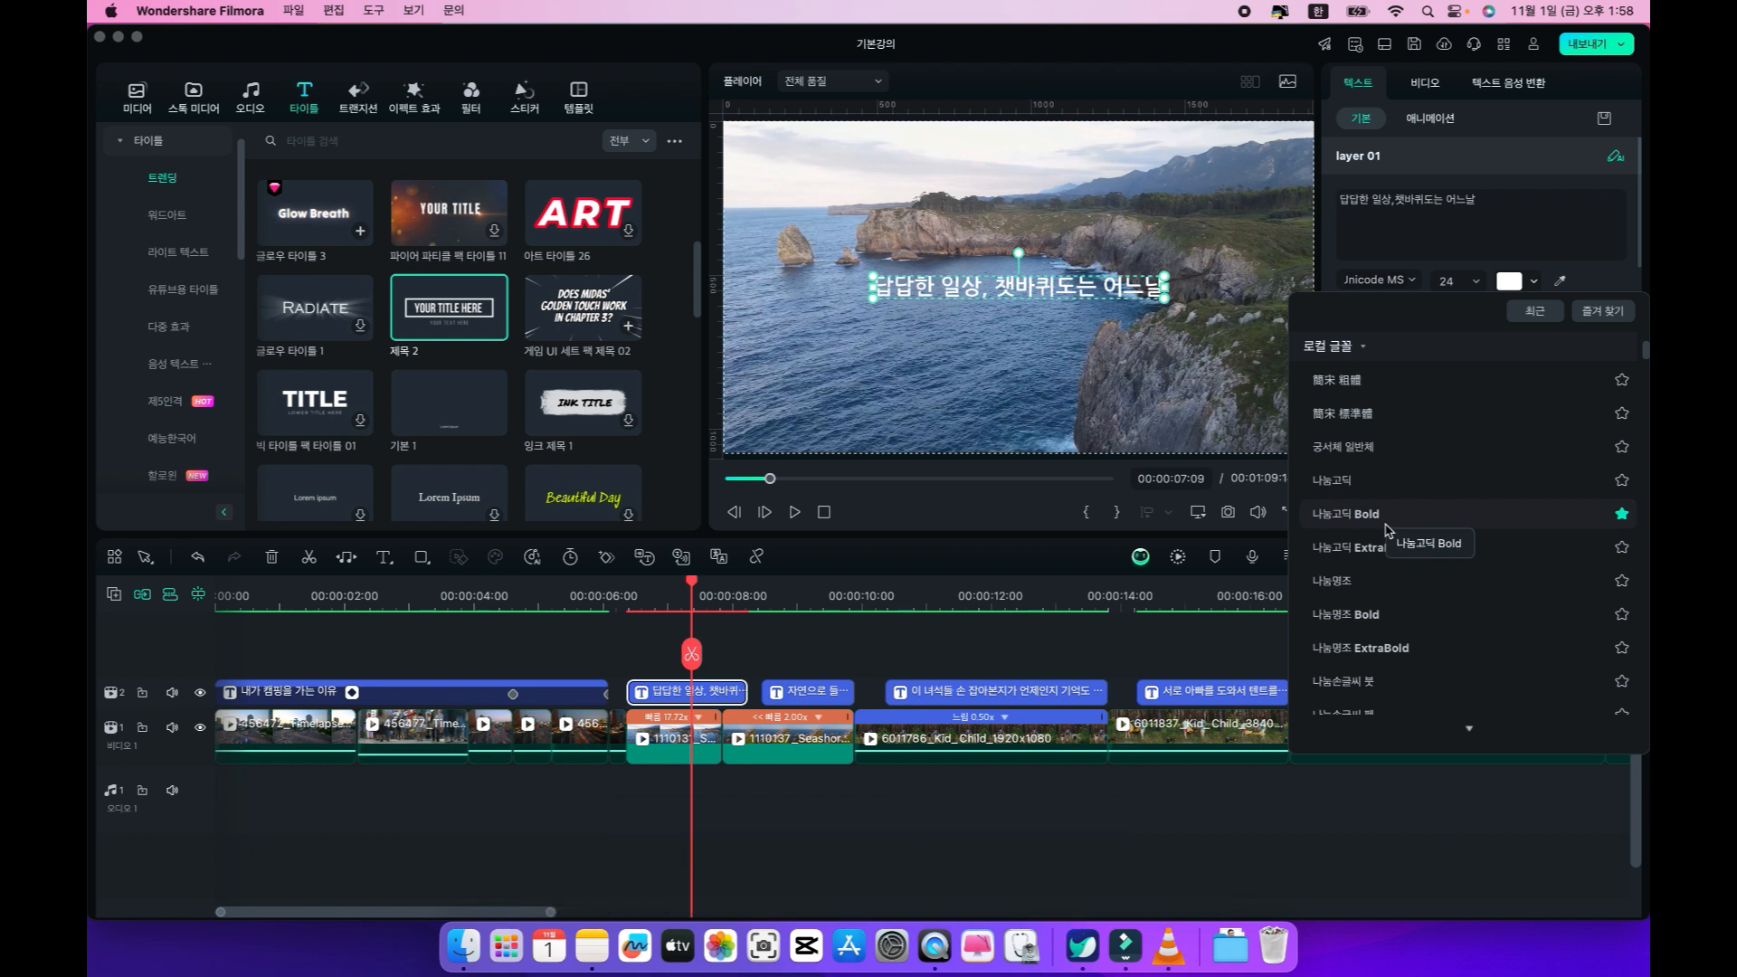
click(1359, 582)
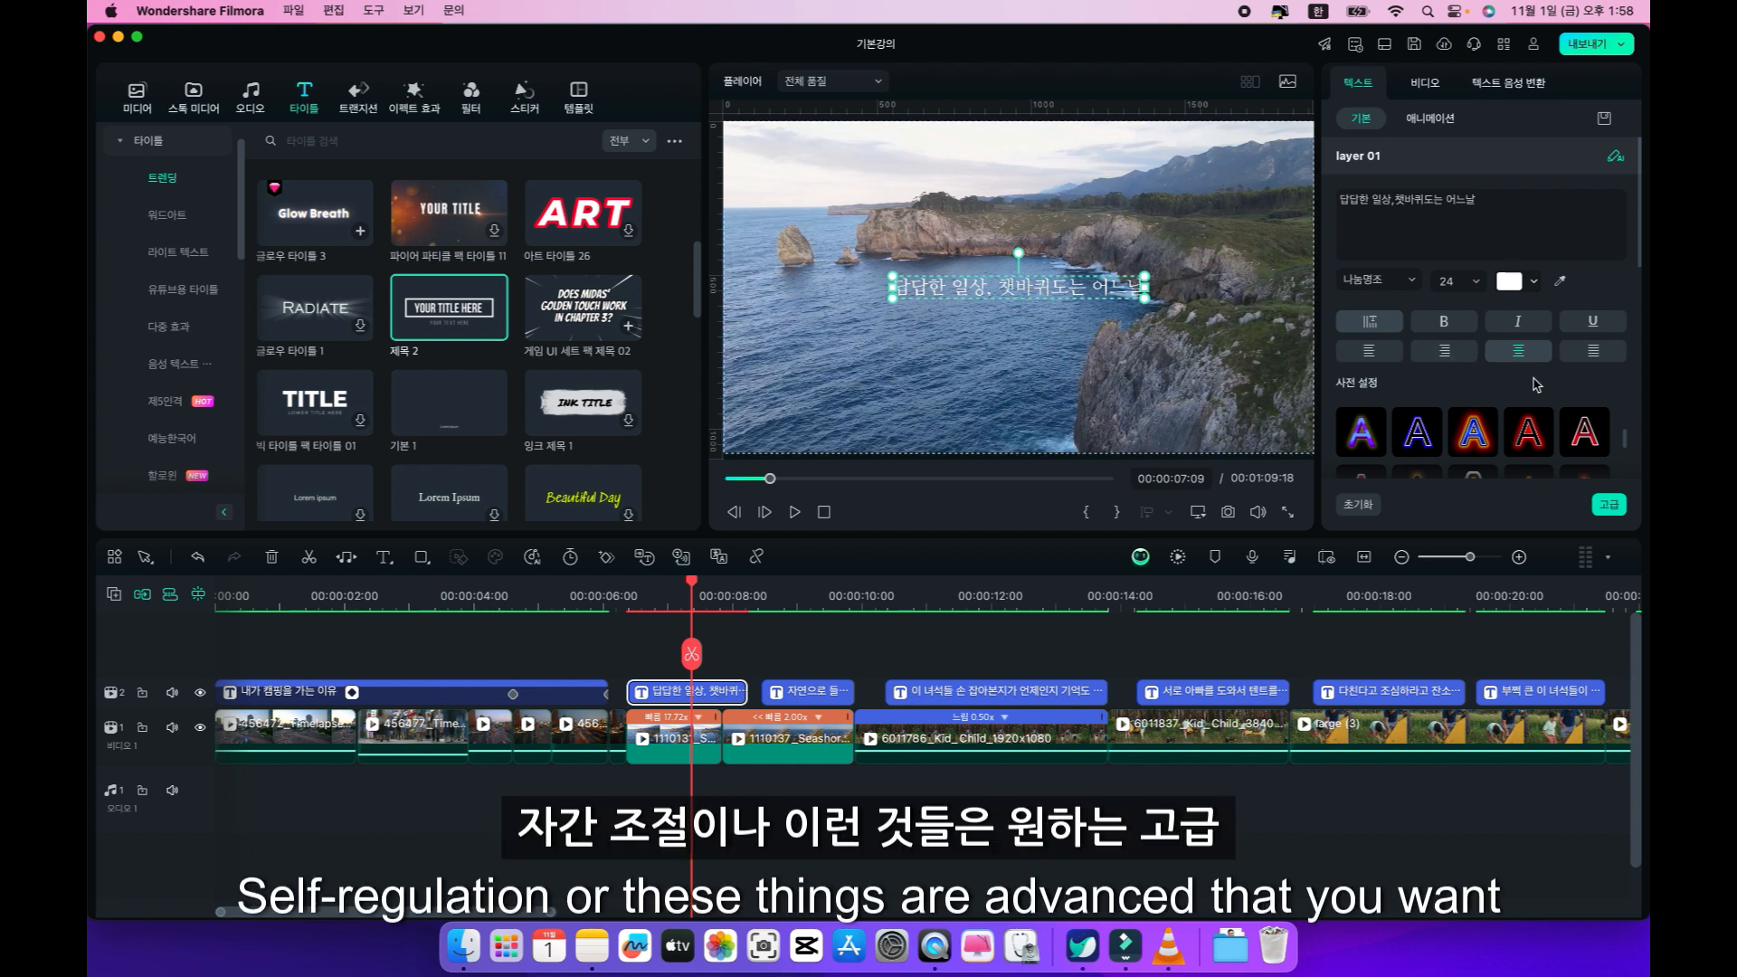
click(1611, 505)
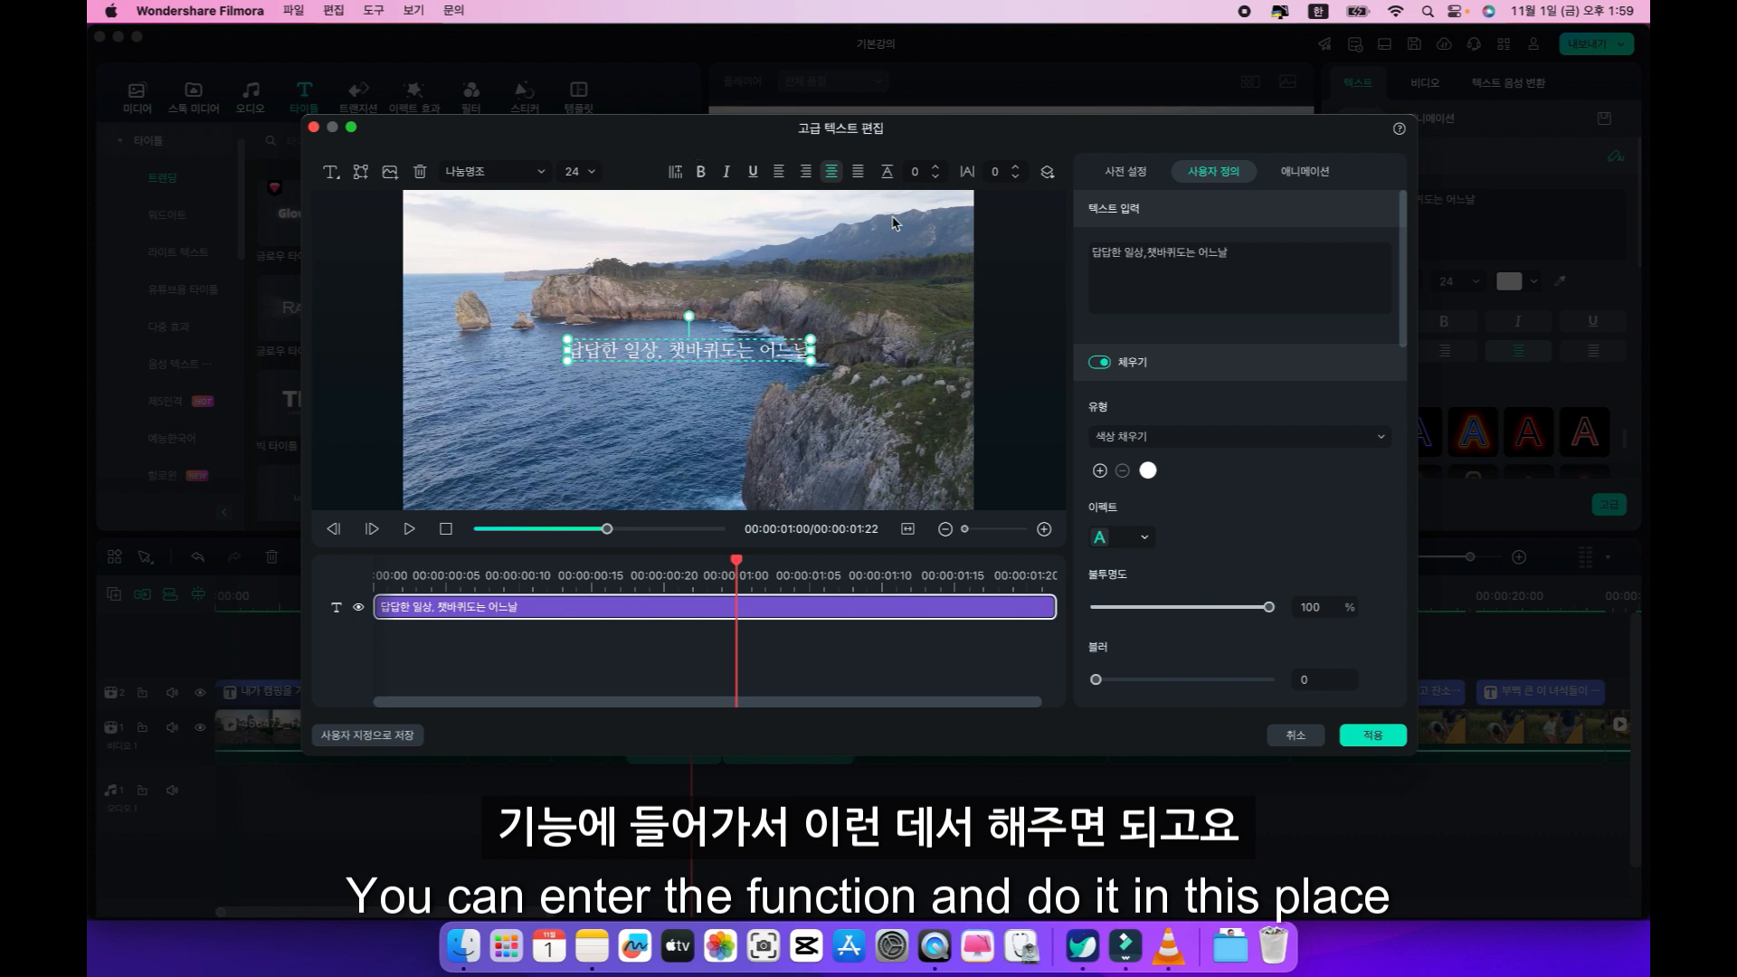
click(1304, 737)
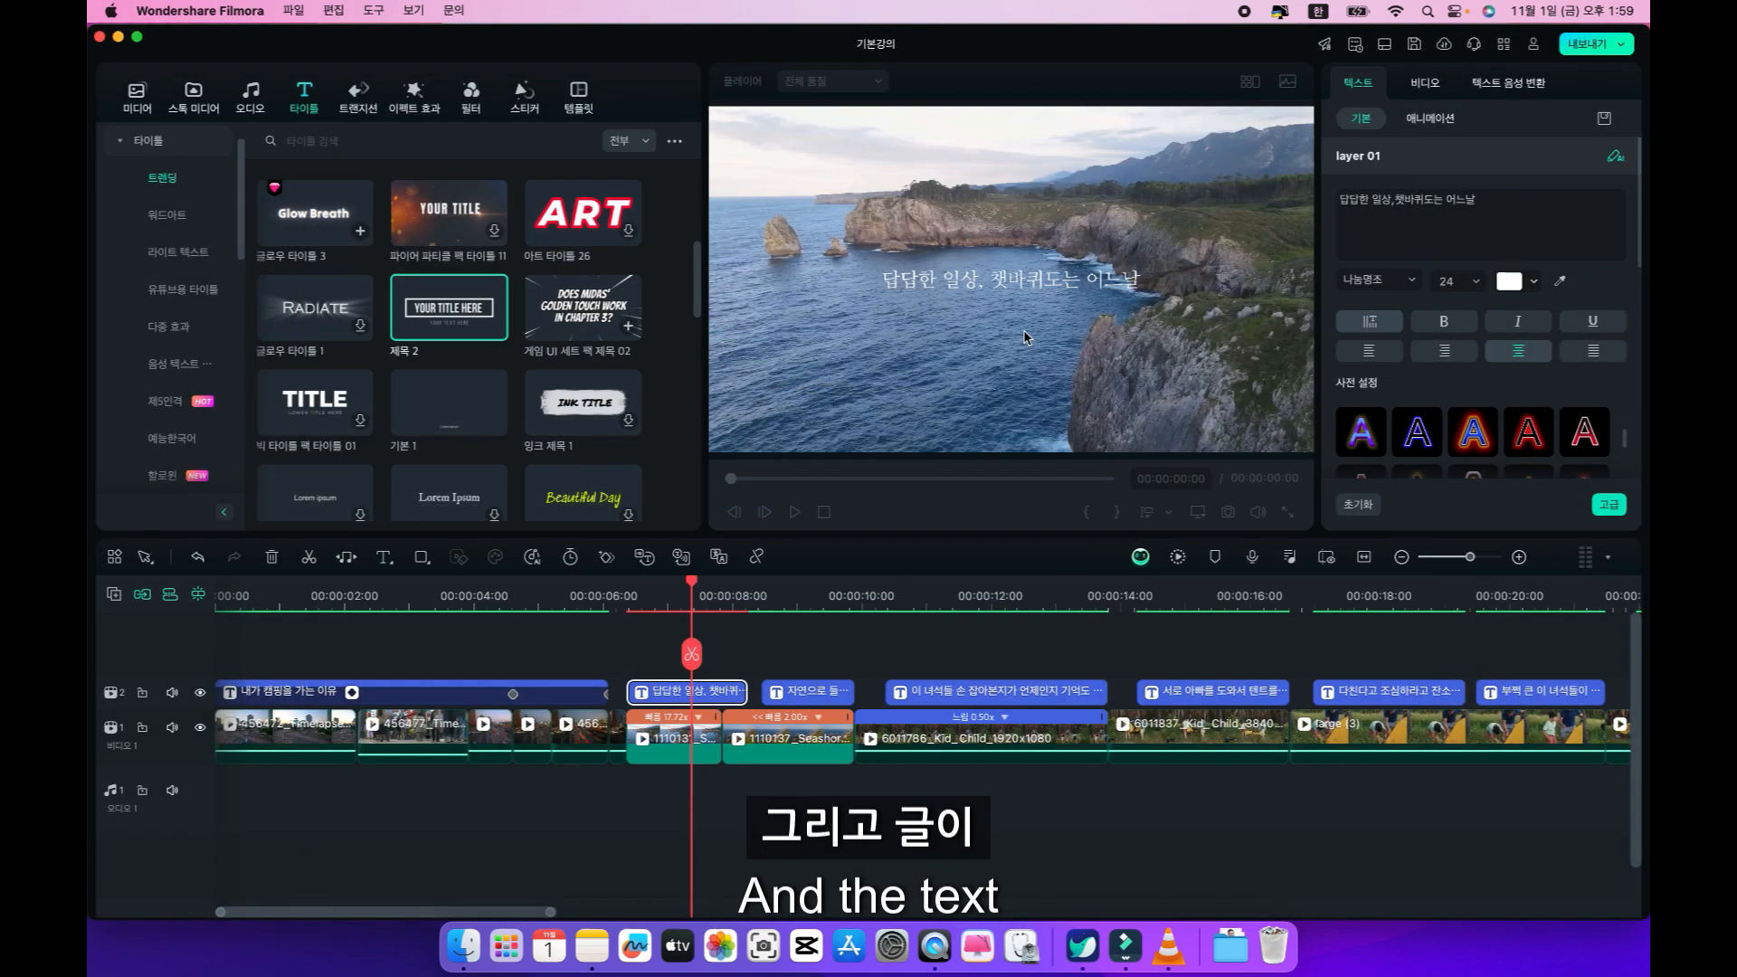
mouse_move(694, 588)
mouse_down()
mouse_move(653, 587)
mouse_move(694, 586)
mouse_up()
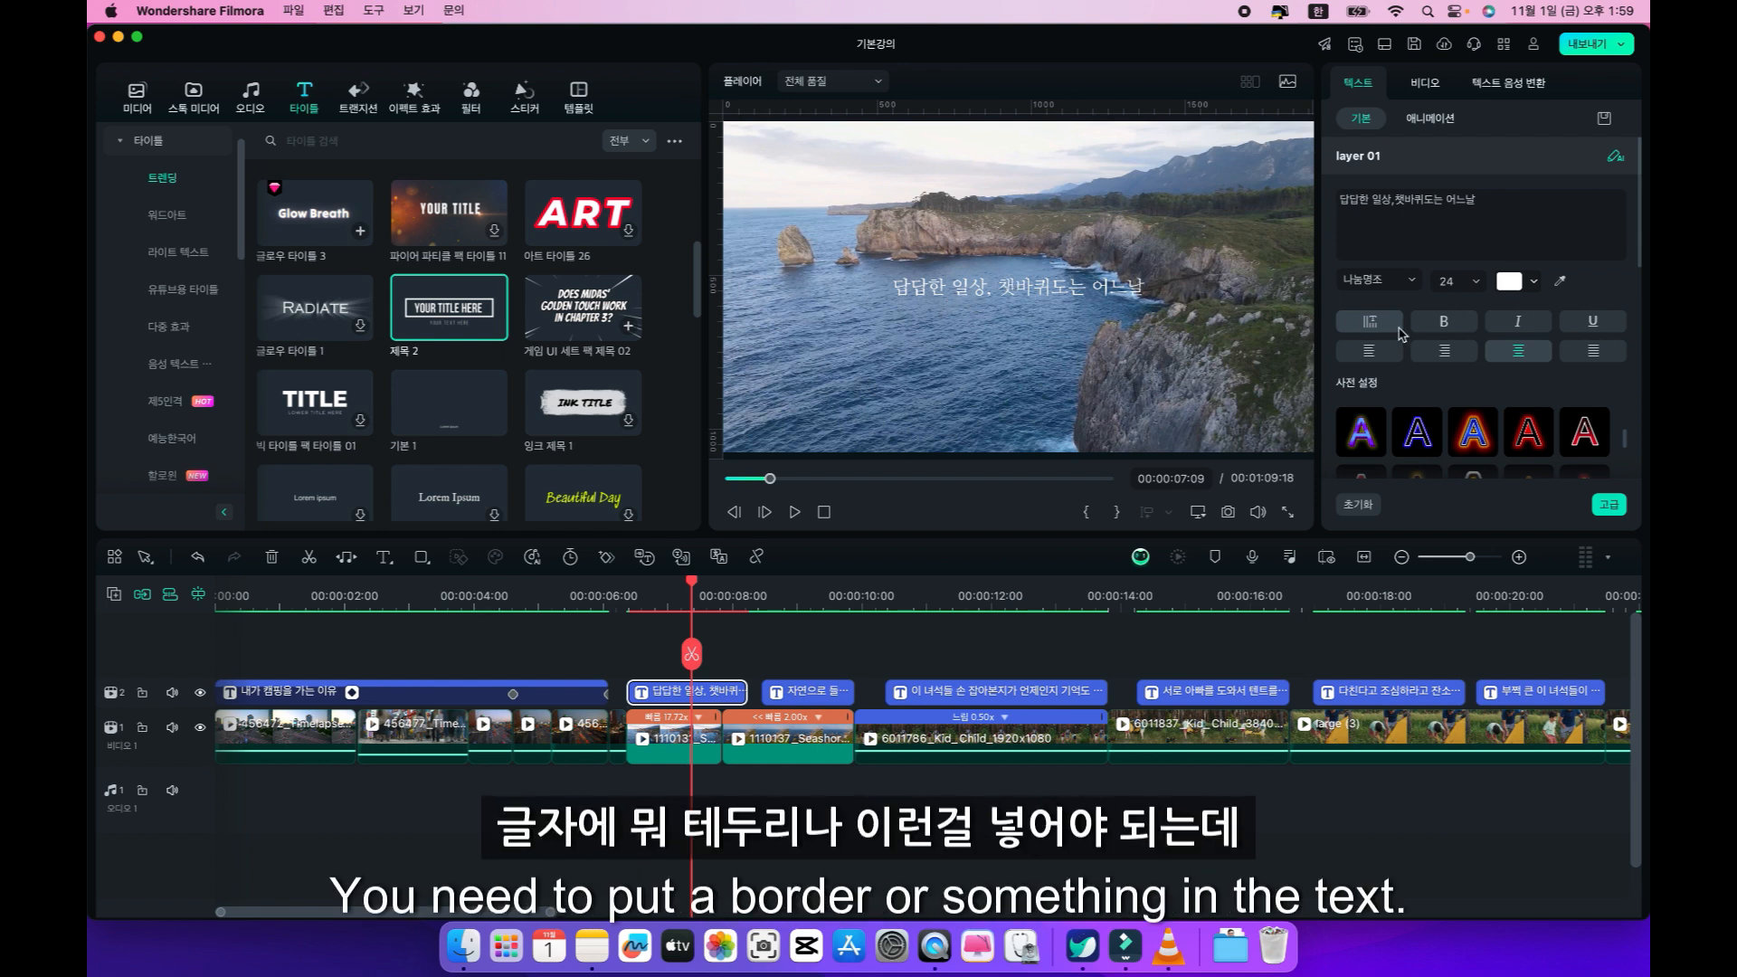
Try two coloured preset styles on the quick text and clear them again.
click(1362, 434)
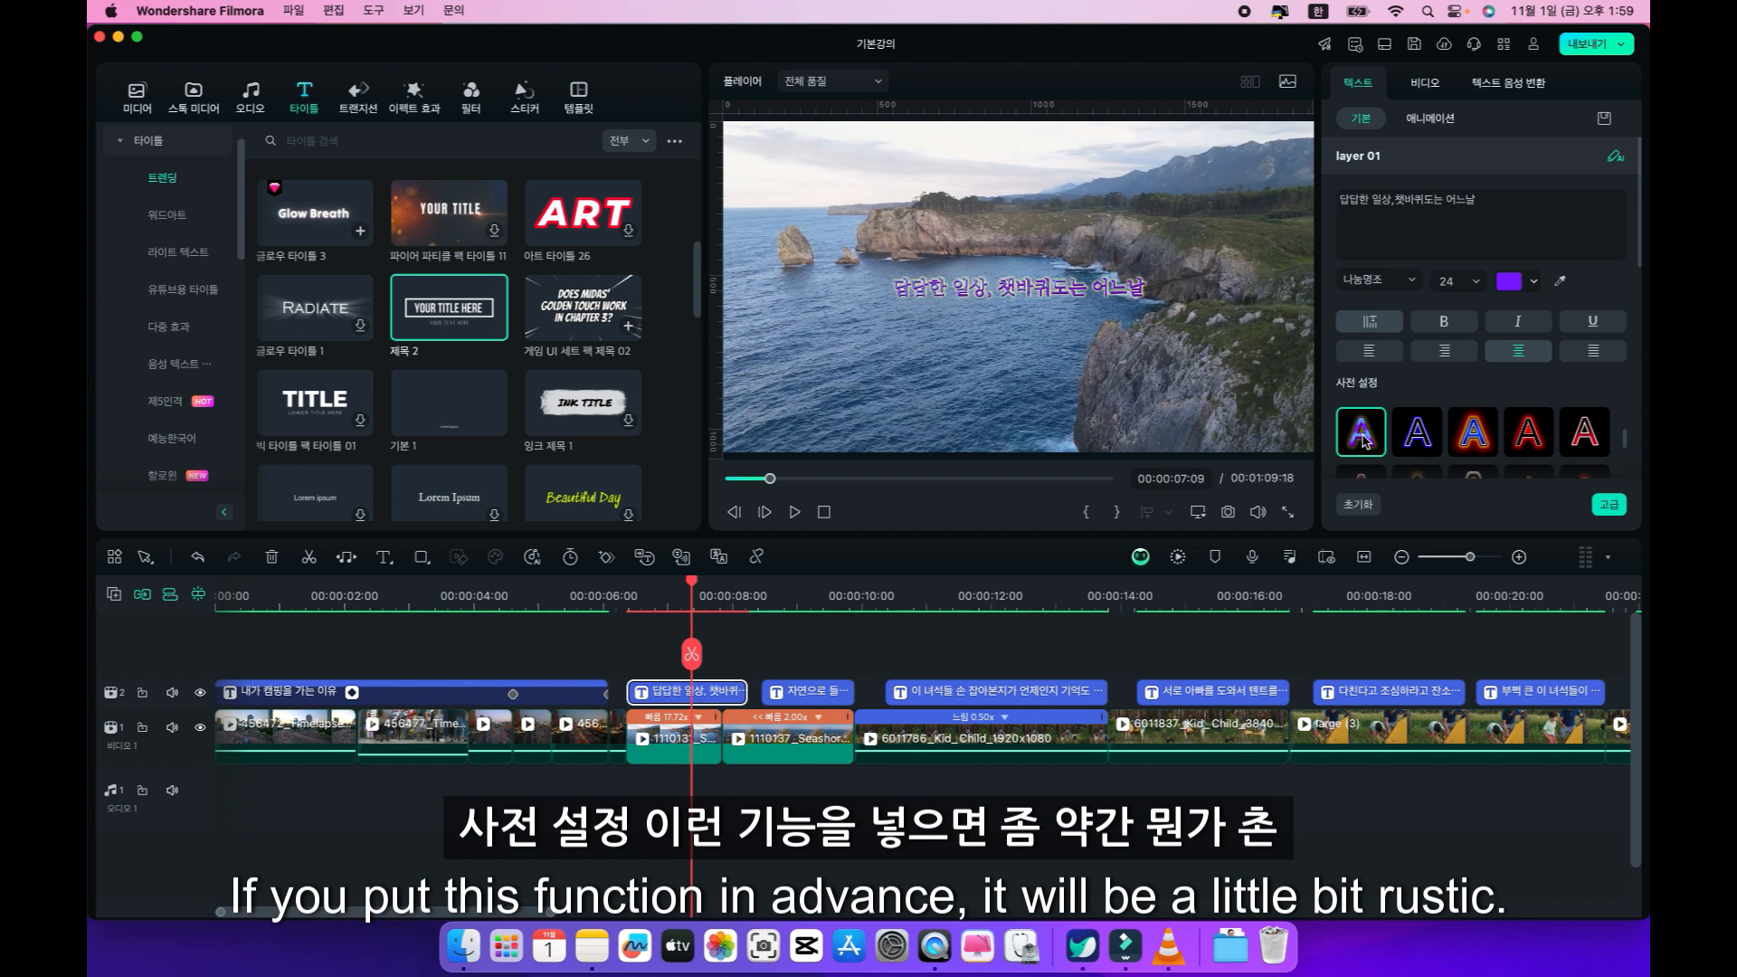
click(1409, 437)
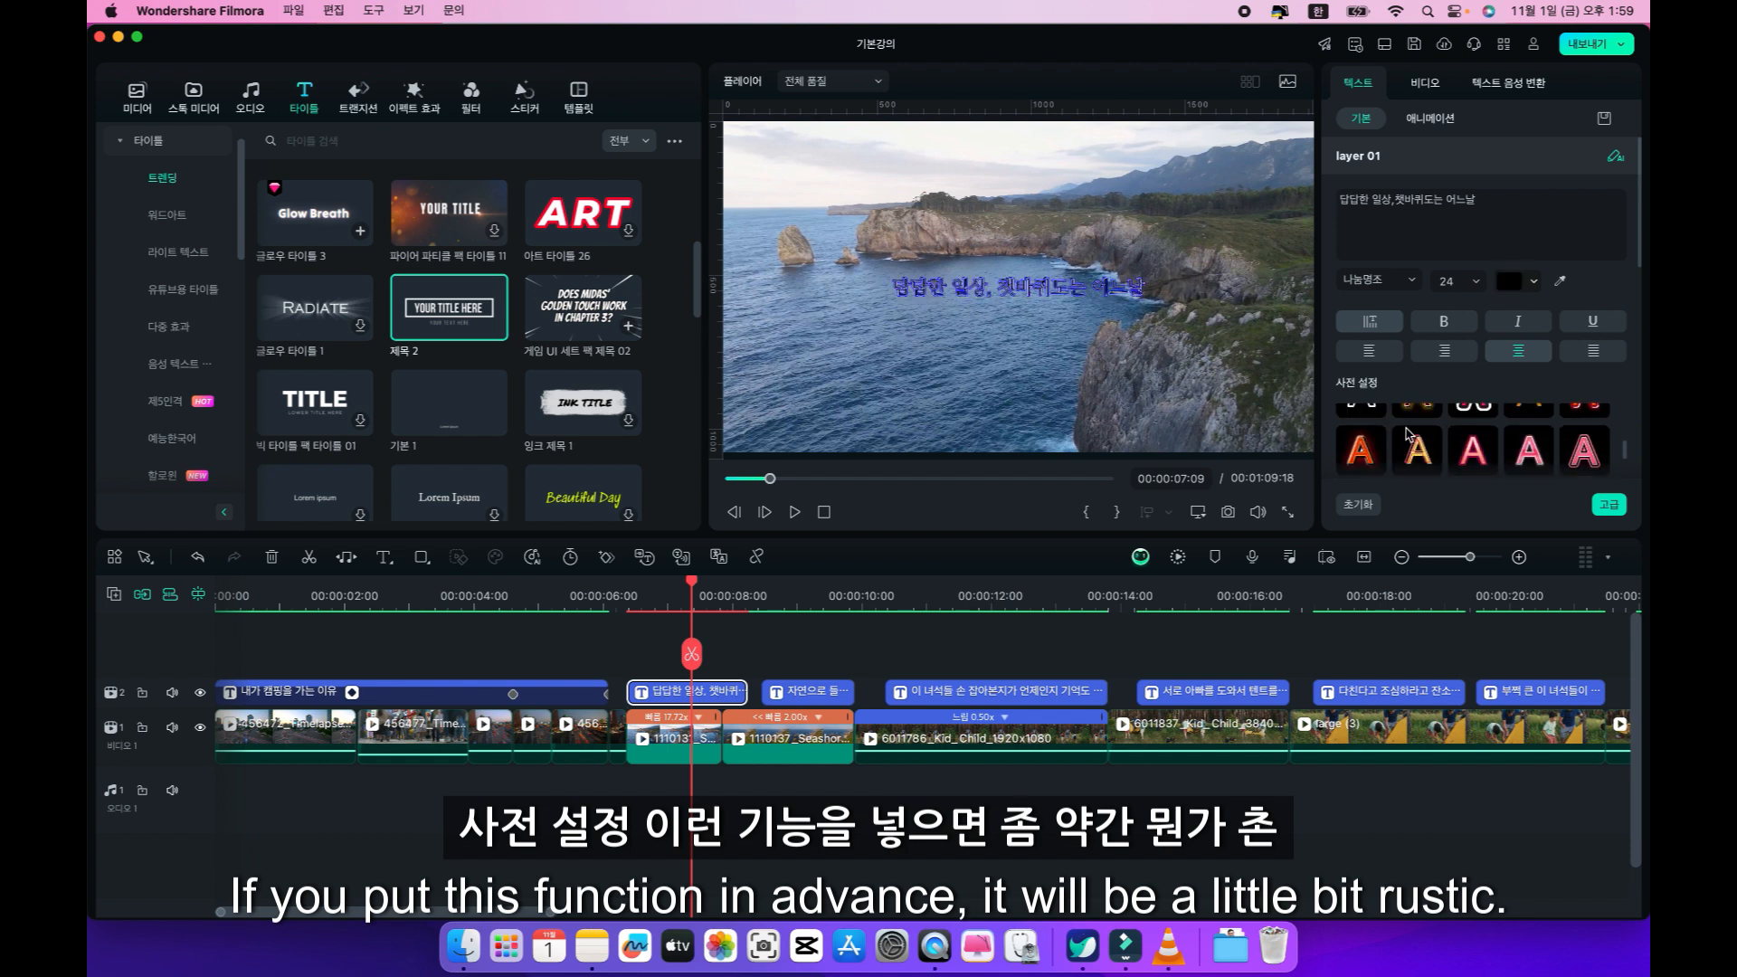
click(1366, 431)
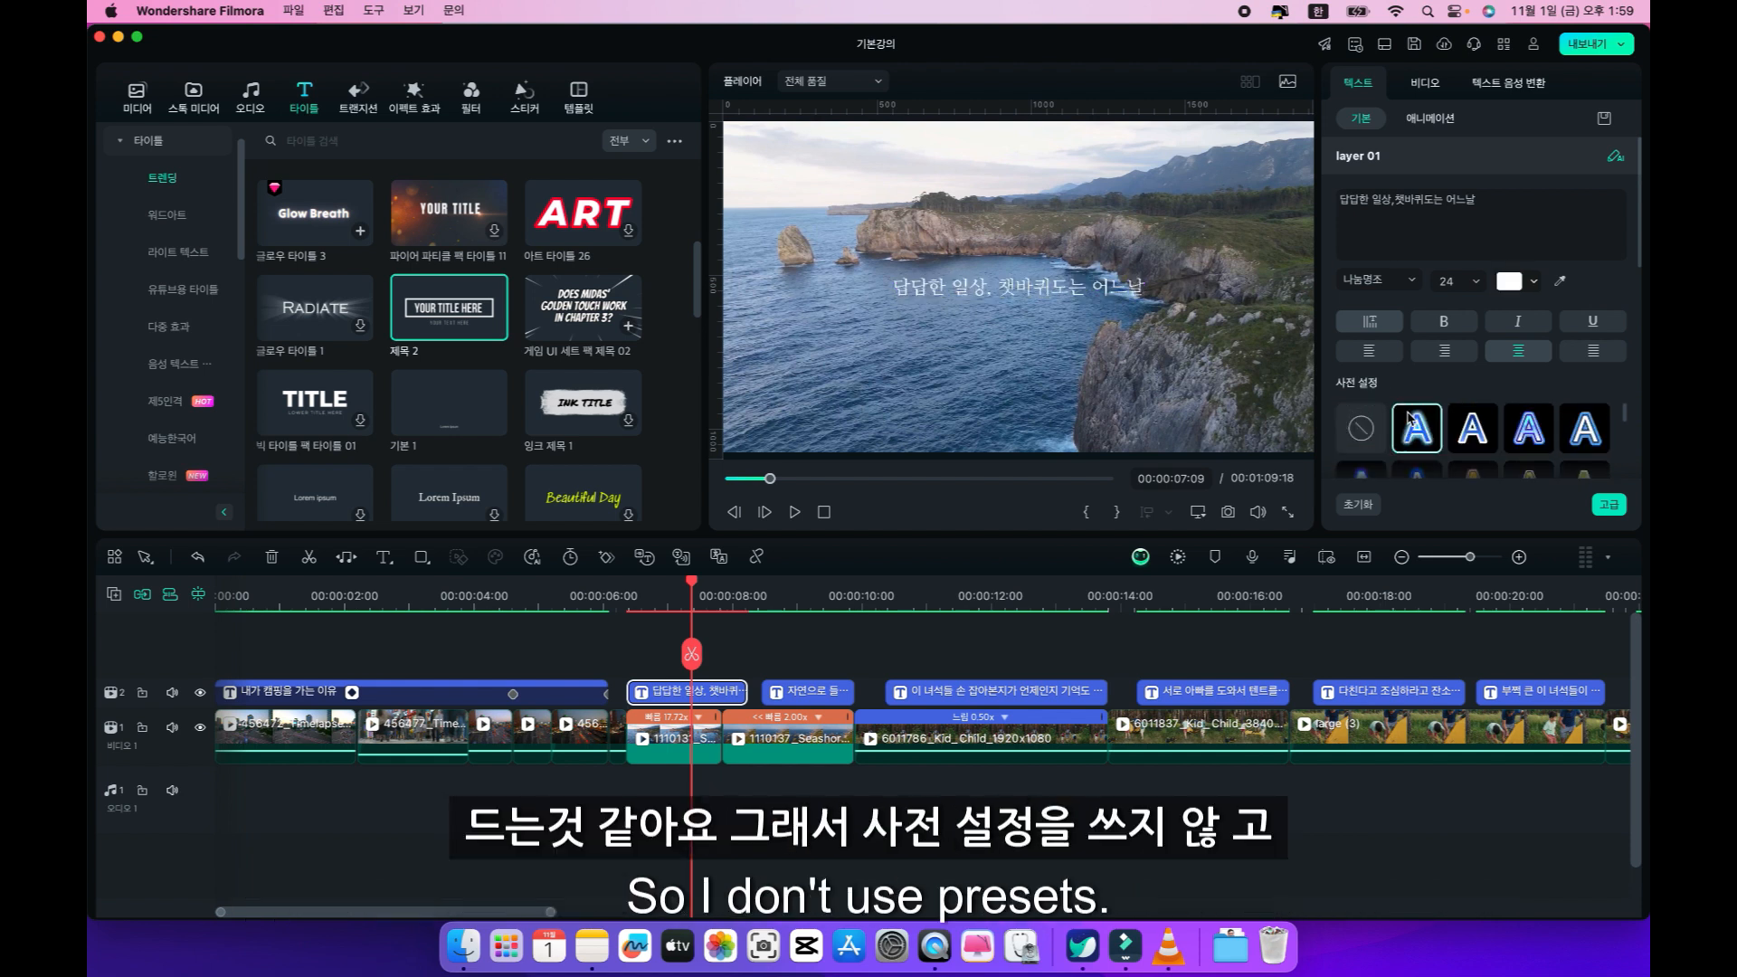
Enable the border (테두리) on the quick text and set its colour to black.
scroll(1486, 391, down, 5)
scroll(1486, 391, down, 6)
scroll(1486, 391, down, 4)
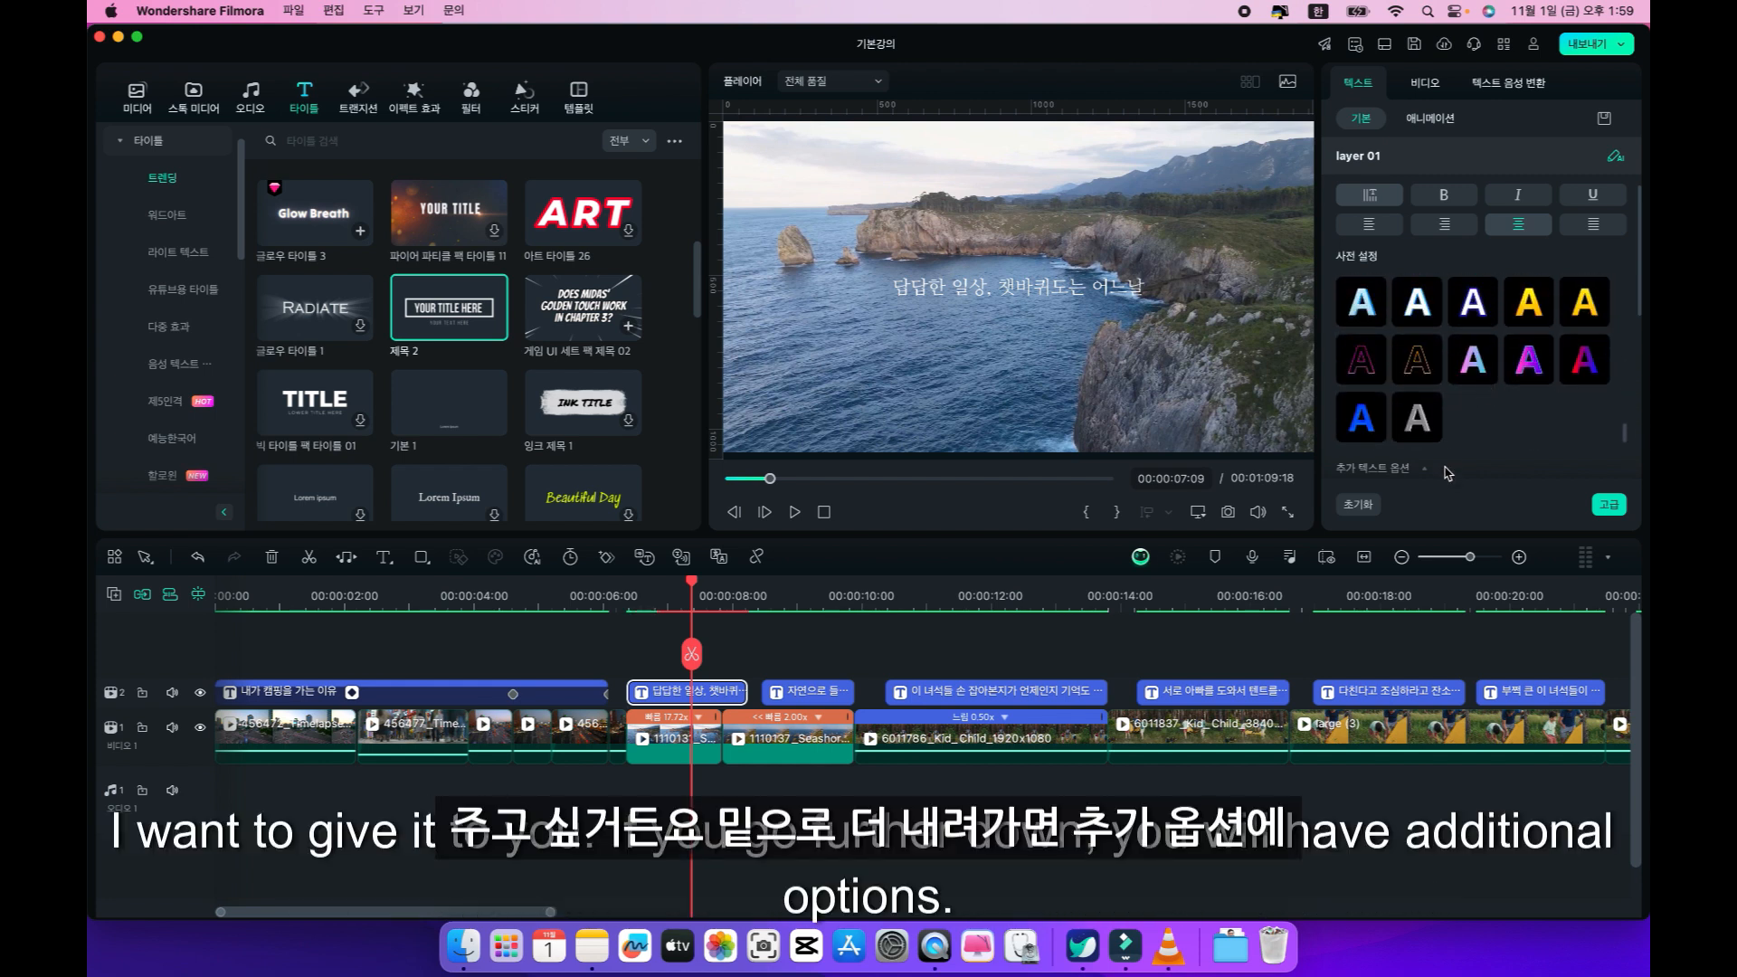
scroll(1447, 472, down, 5)
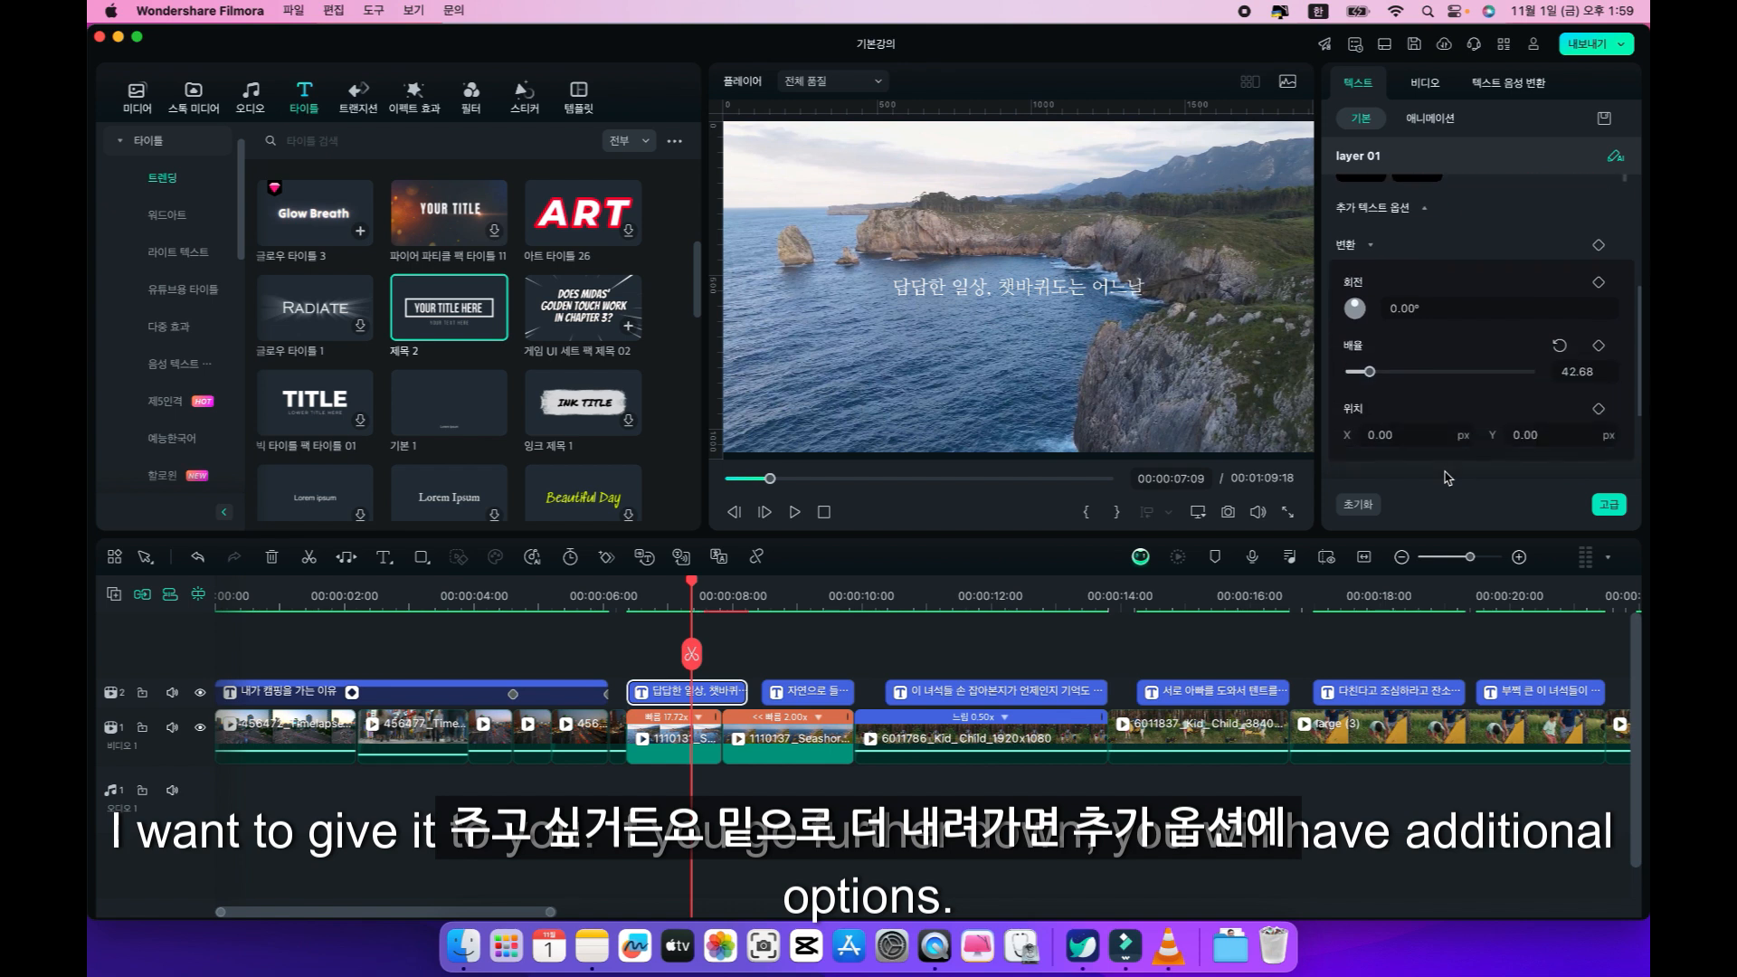
scroll(1447, 478, down, 3)
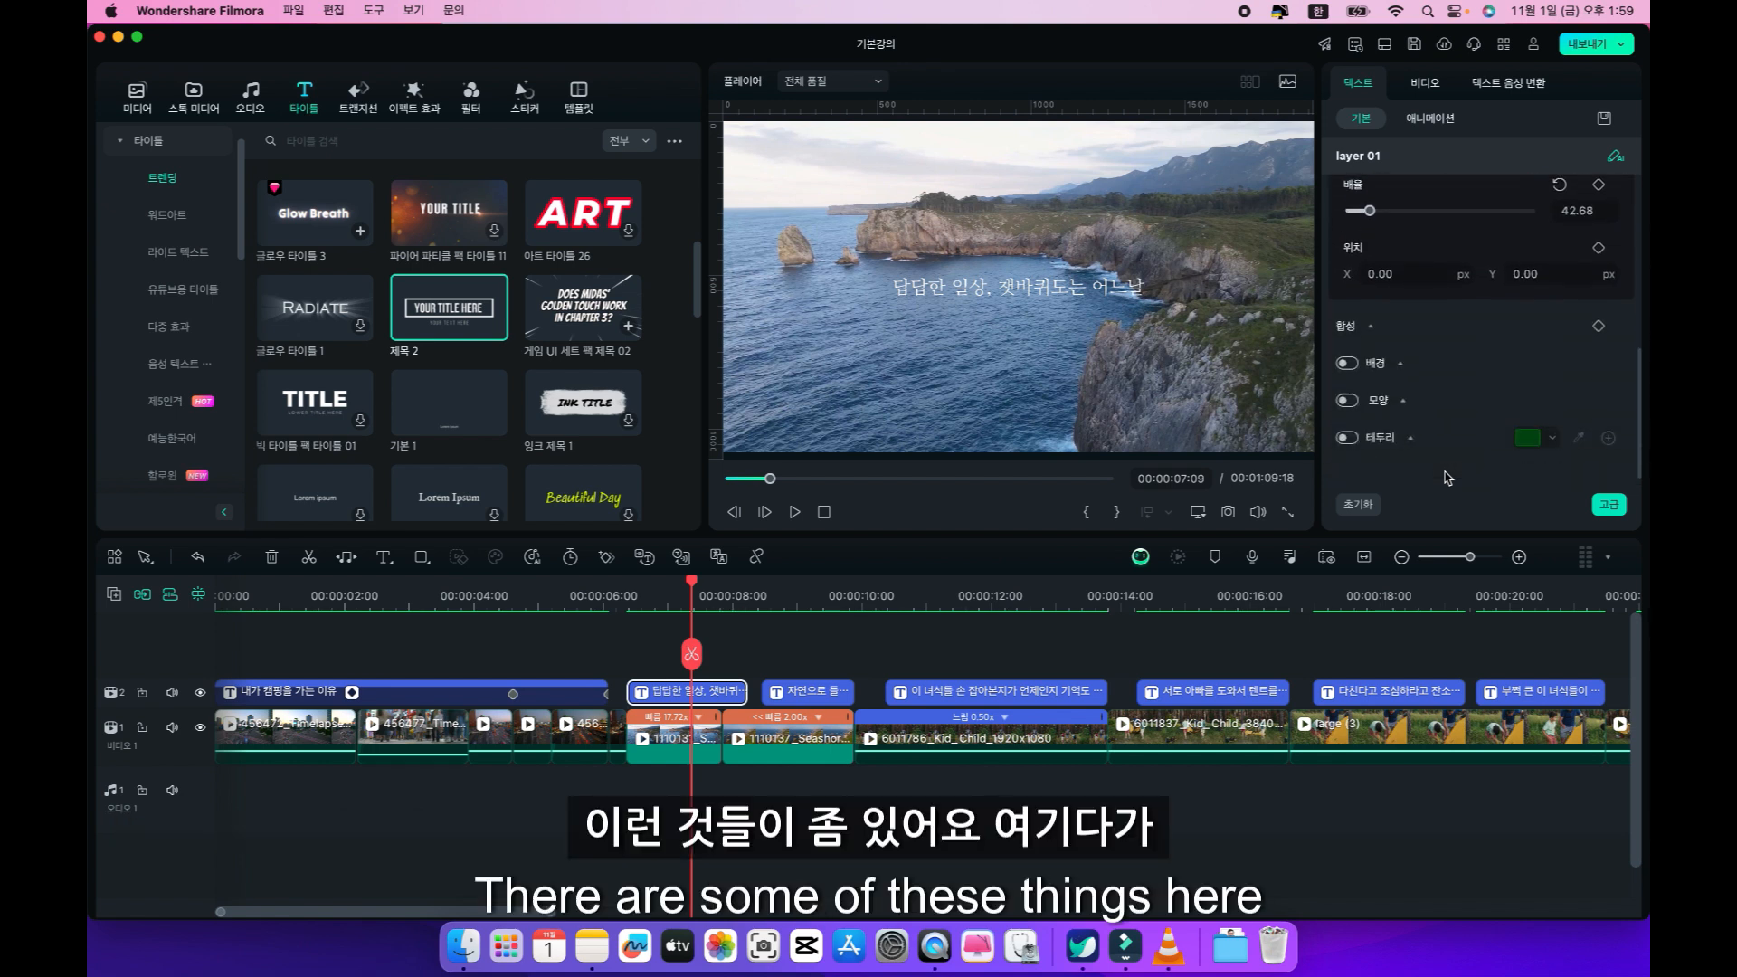
click(1349, 440)
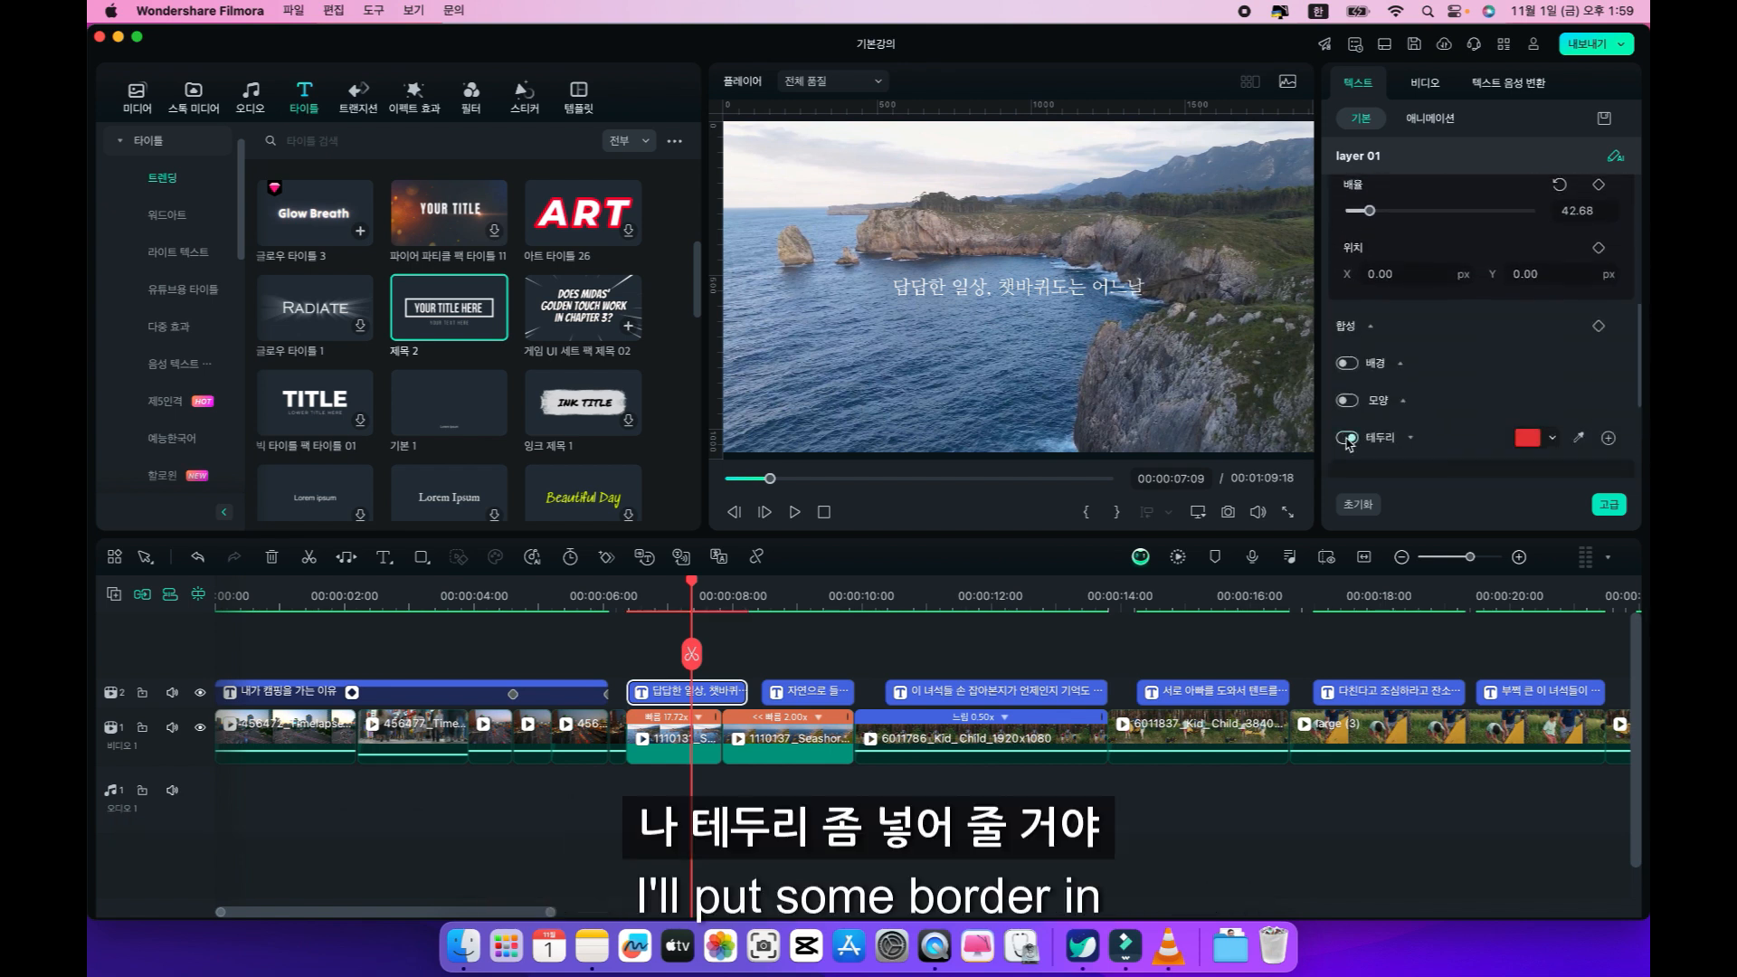
click(1525, 439)
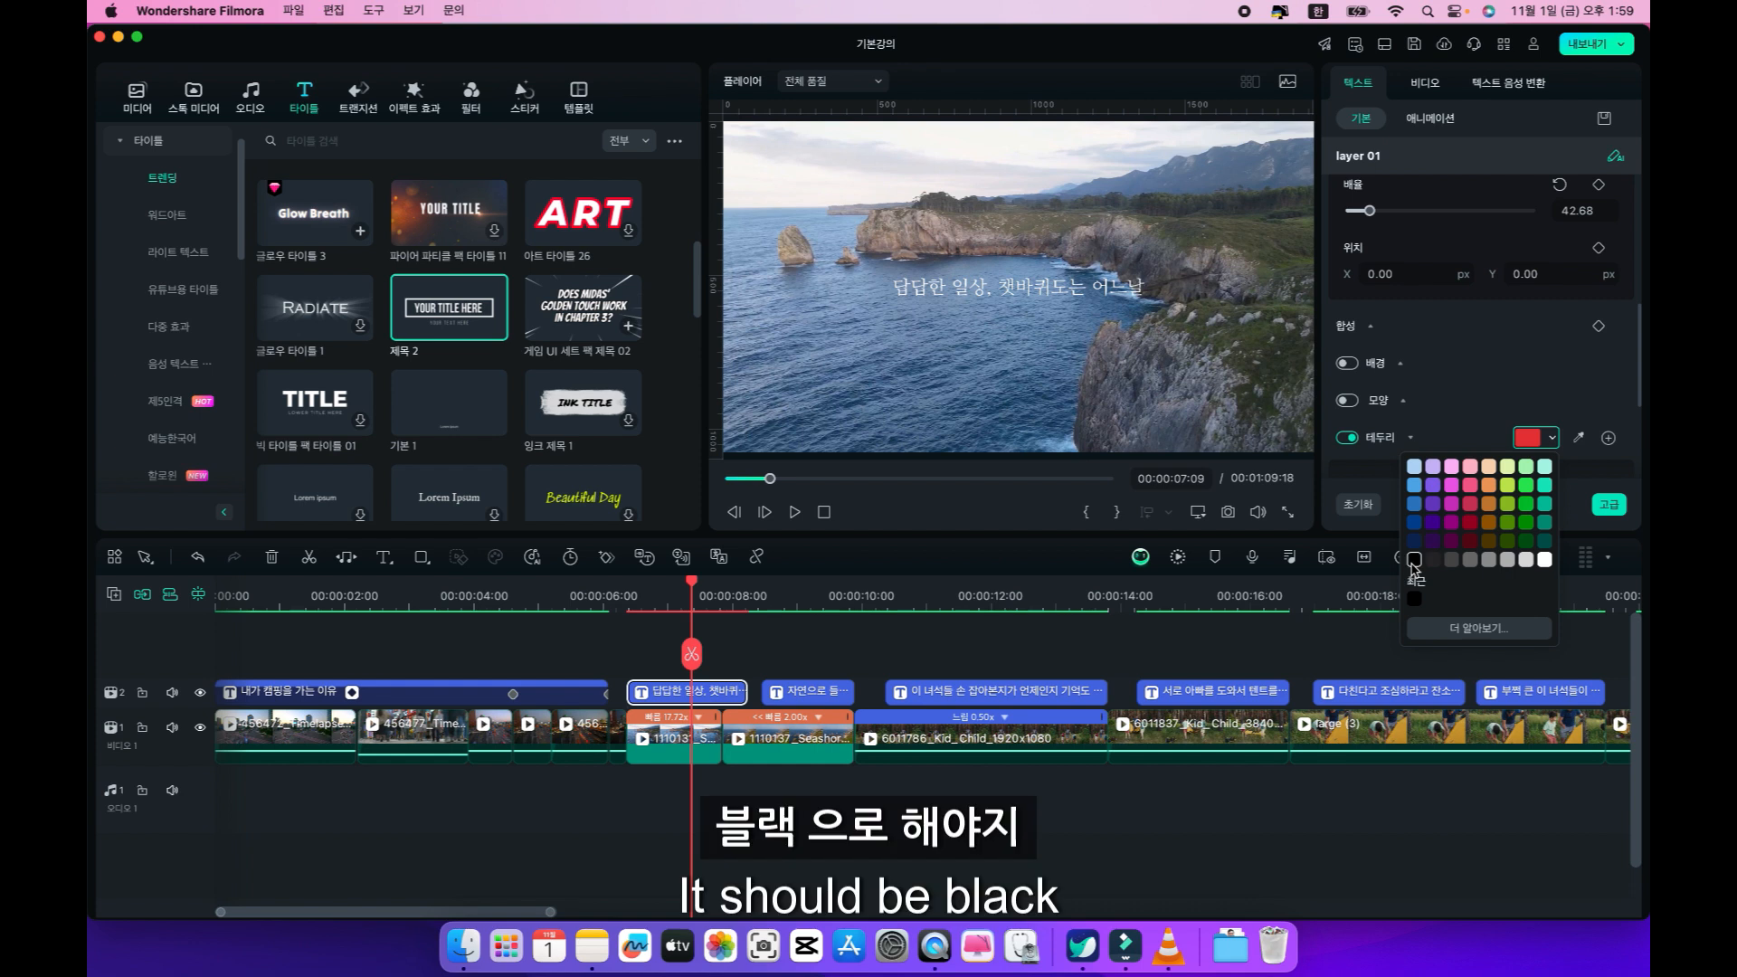
click(1414, 560)
Set the black border's opacity to 30%, its blur to 10 and its thickness to 8.
scroll(1438, 445, down, 1)
scroll(1438, 445, down, 3)
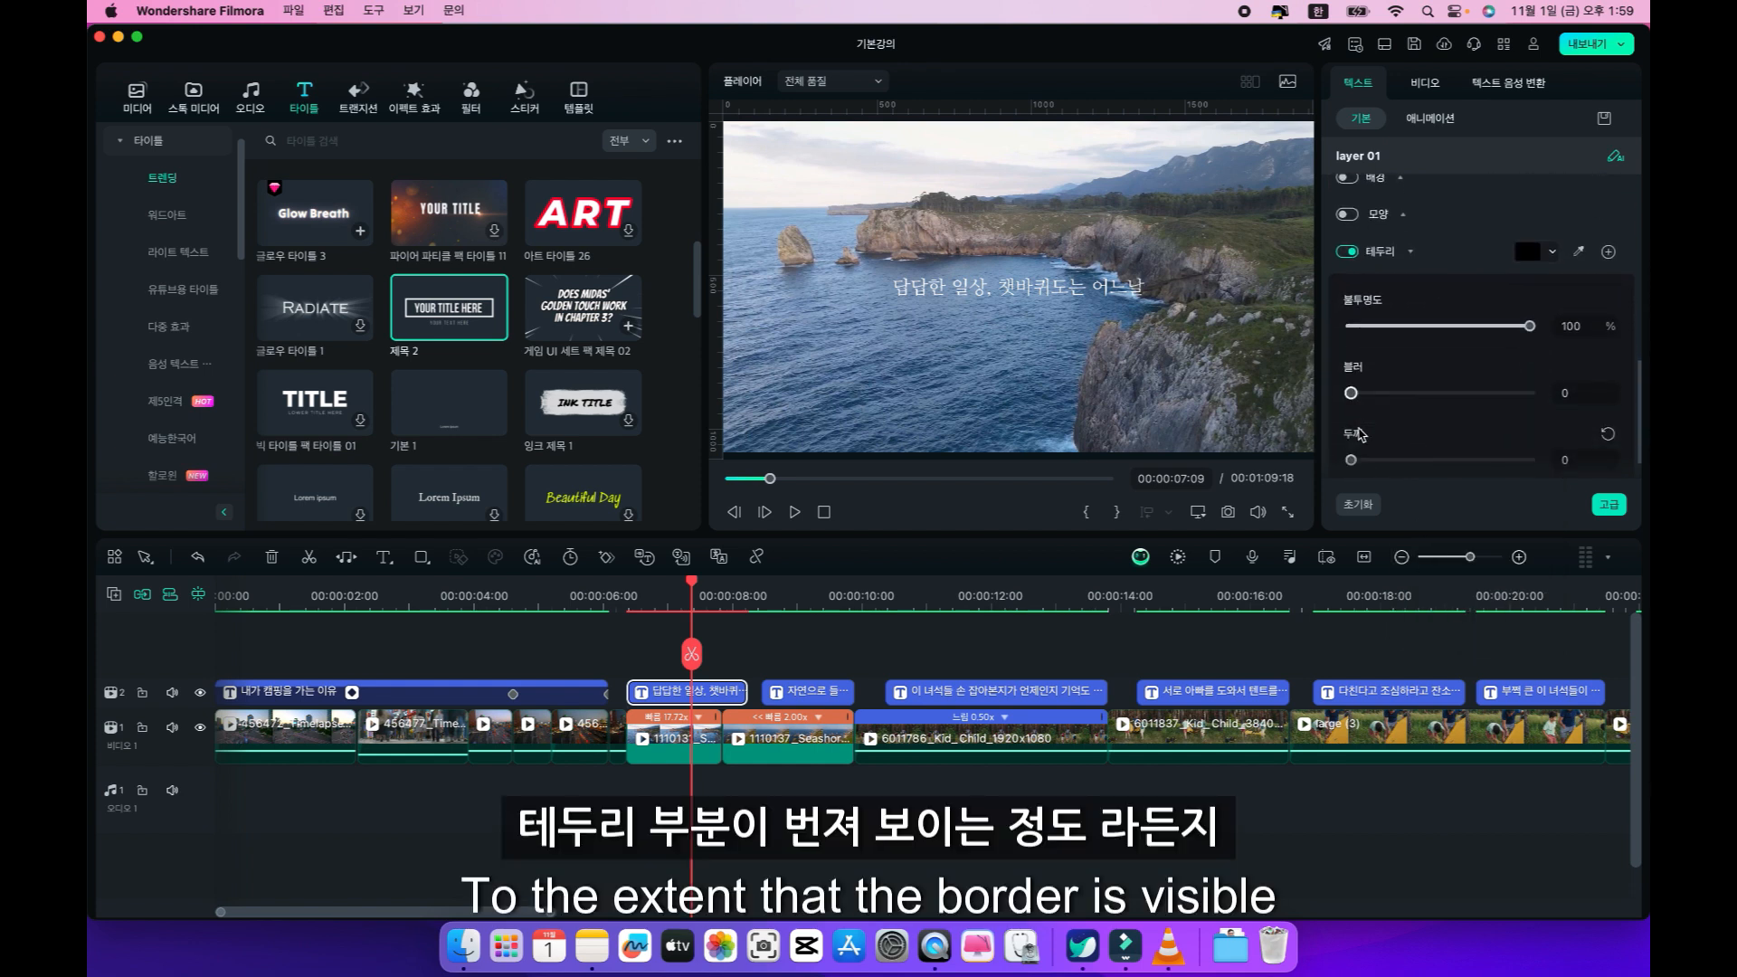
mouse_move(1350, 392)
mouse_down()
mouse_move(1452, 393)
mouse_move(1341, 393)
mouse_up()
click(1354, 461)
mouse_move(1354, 461)
mouse_down()
mouse_move(1407, 461)
mouse_move(1364, 461)
mouse_up()
drag(1351, 393, 1440, 393)
drag(1364, 460, 1379, 462)
drag(1438, 392, 1566, 392)
drag(1529, 325, 1404, 332)
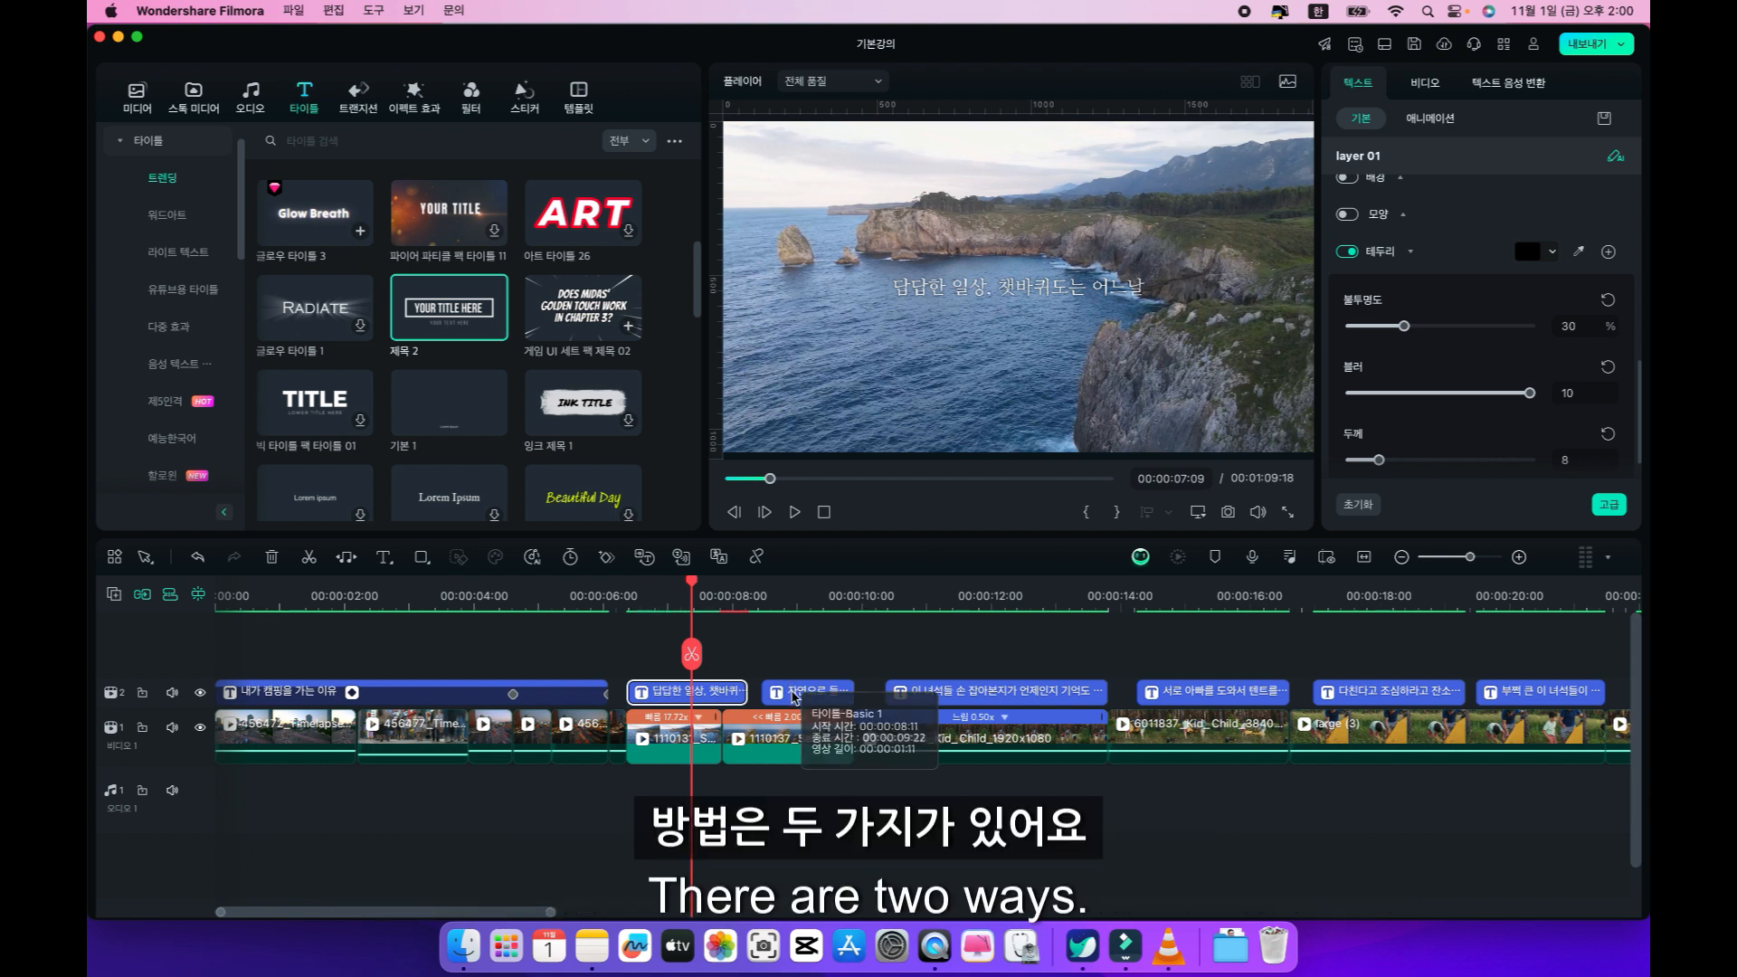
Replace the second caption with a copy of the styled quick text, trimmed to end with the seashore clip.
click(793, 698)
key(Delete)
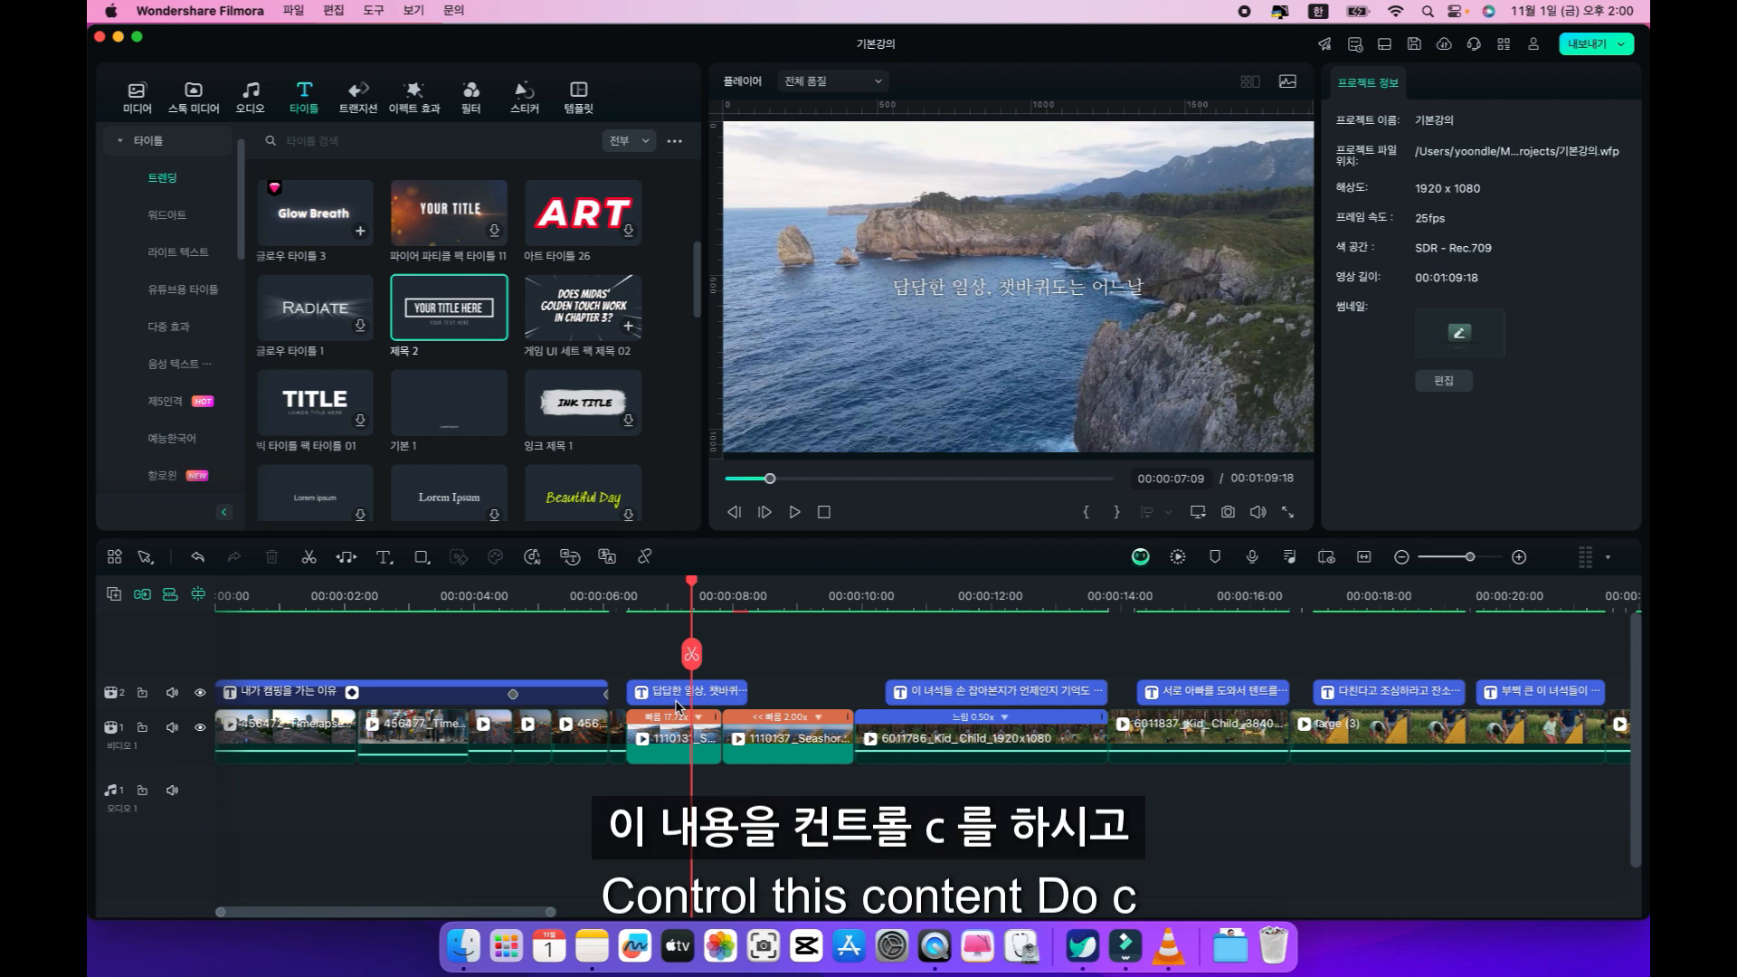
click(680, 696)
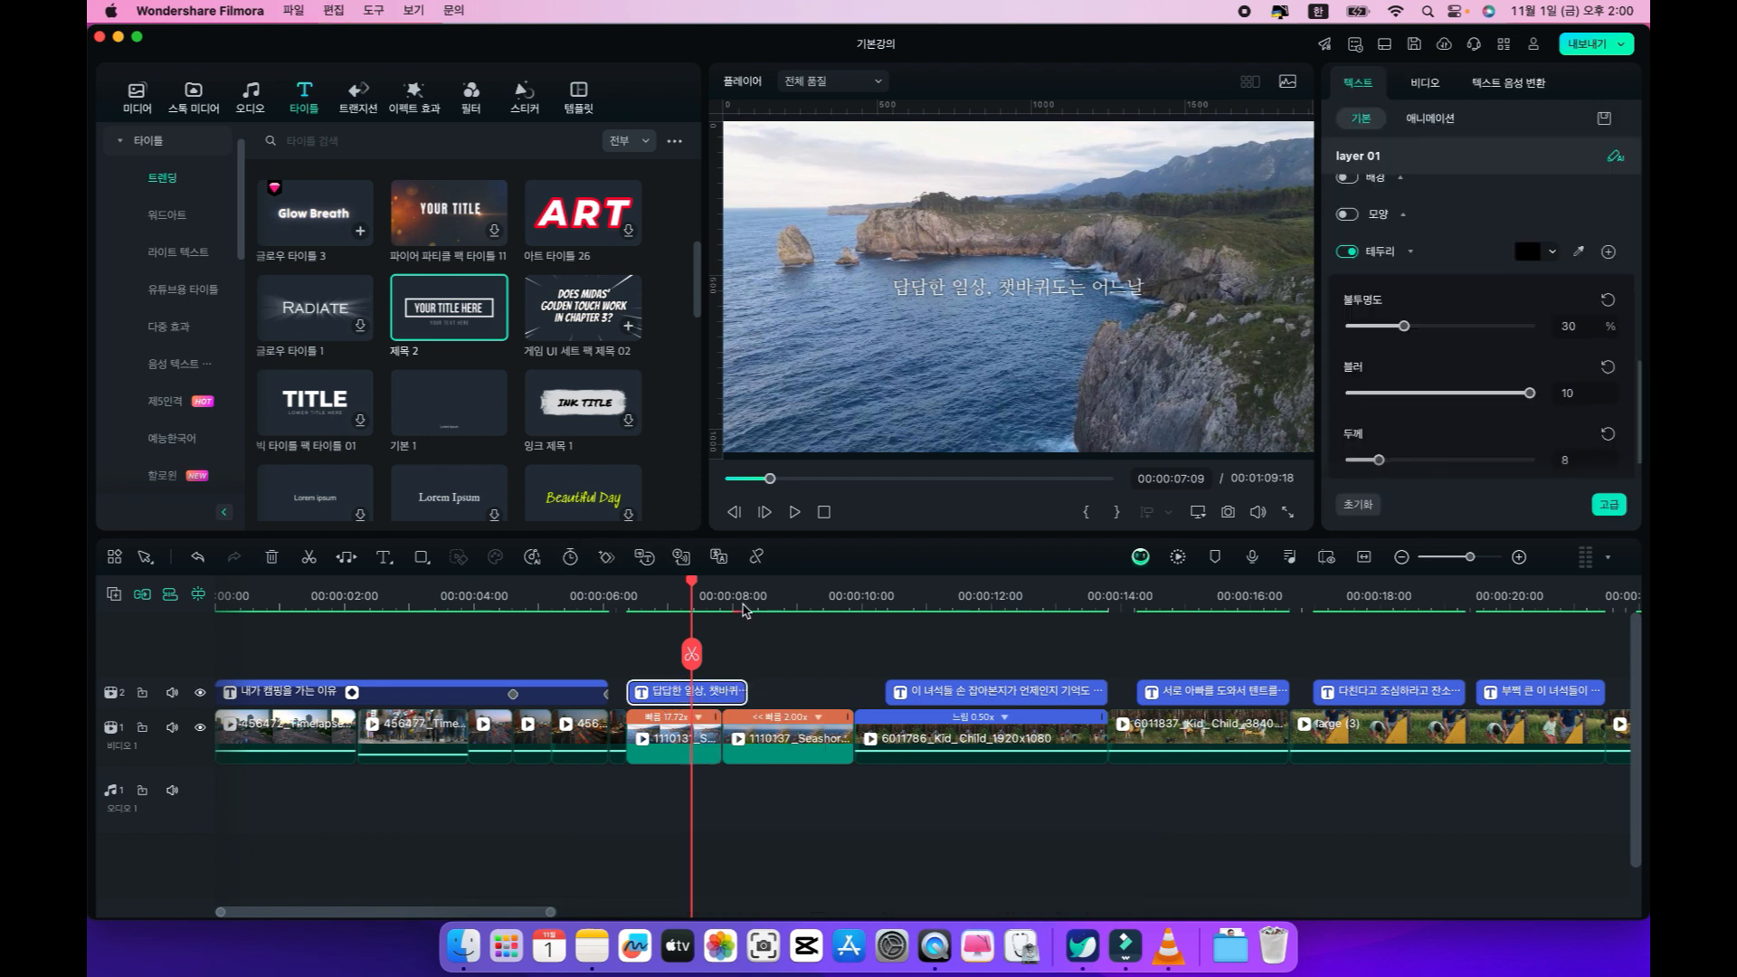
click(758, 596)
key(ctrl+v)
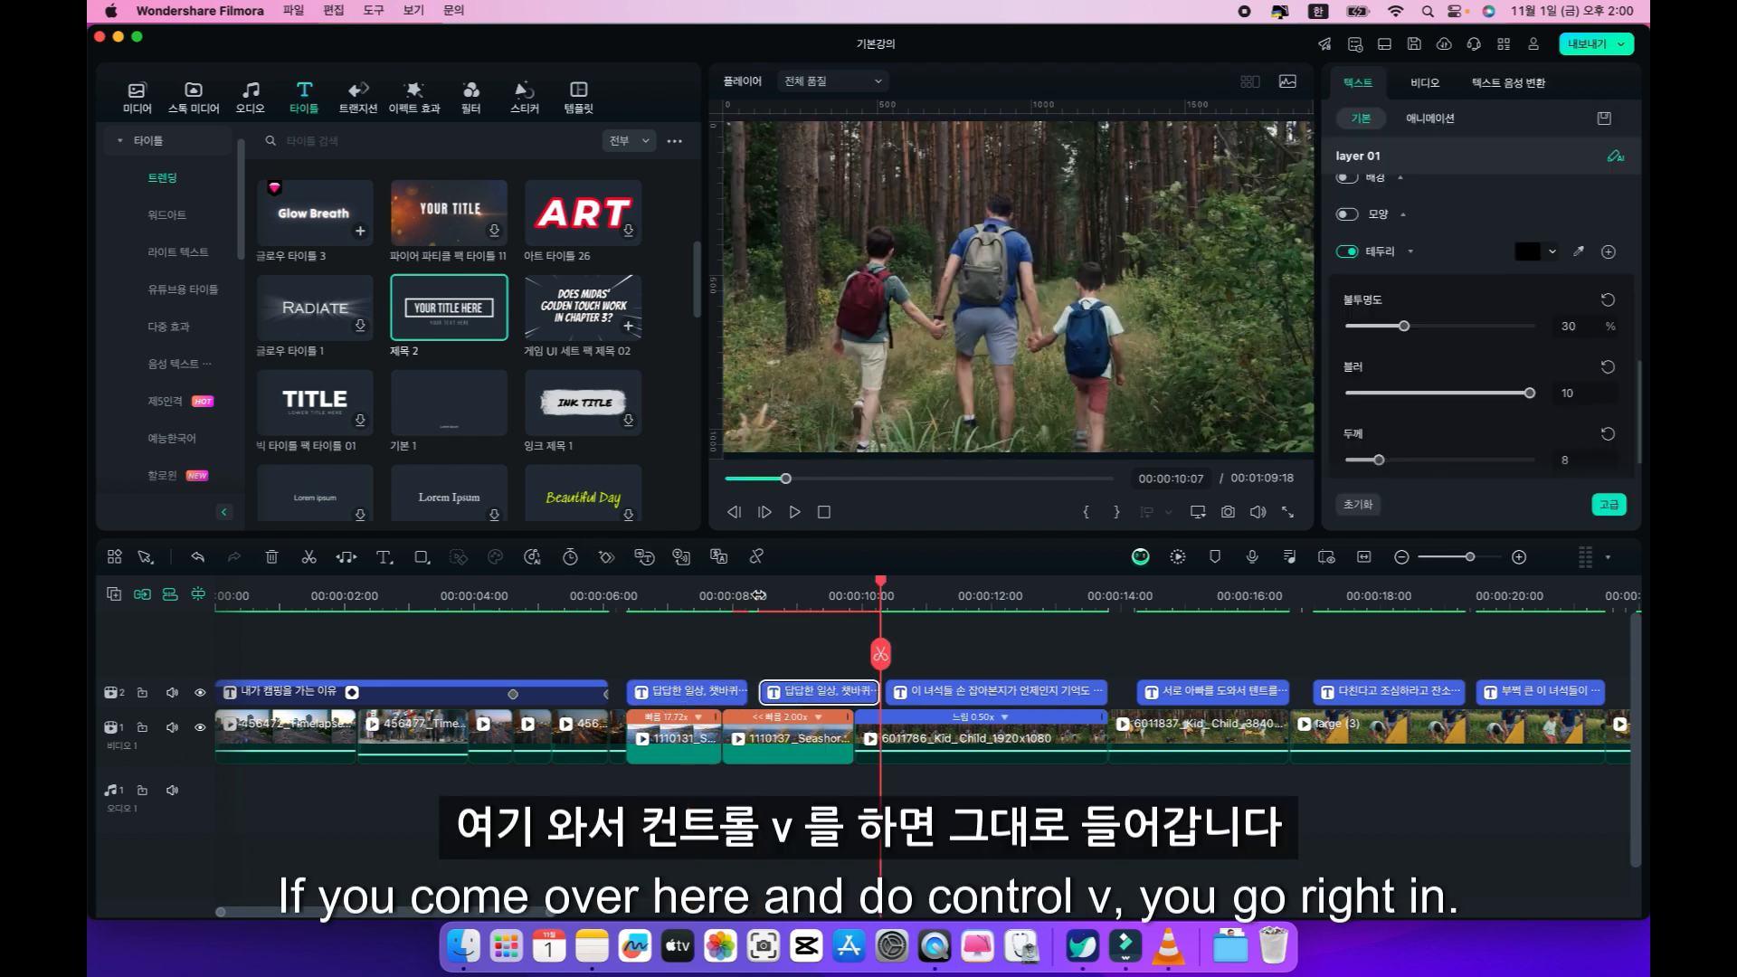
drag(878, 688, 820, 692)
Change the copied caption's wording to "자연으로 들어갑니다" and play on into the forest clip.
click(795, 592)
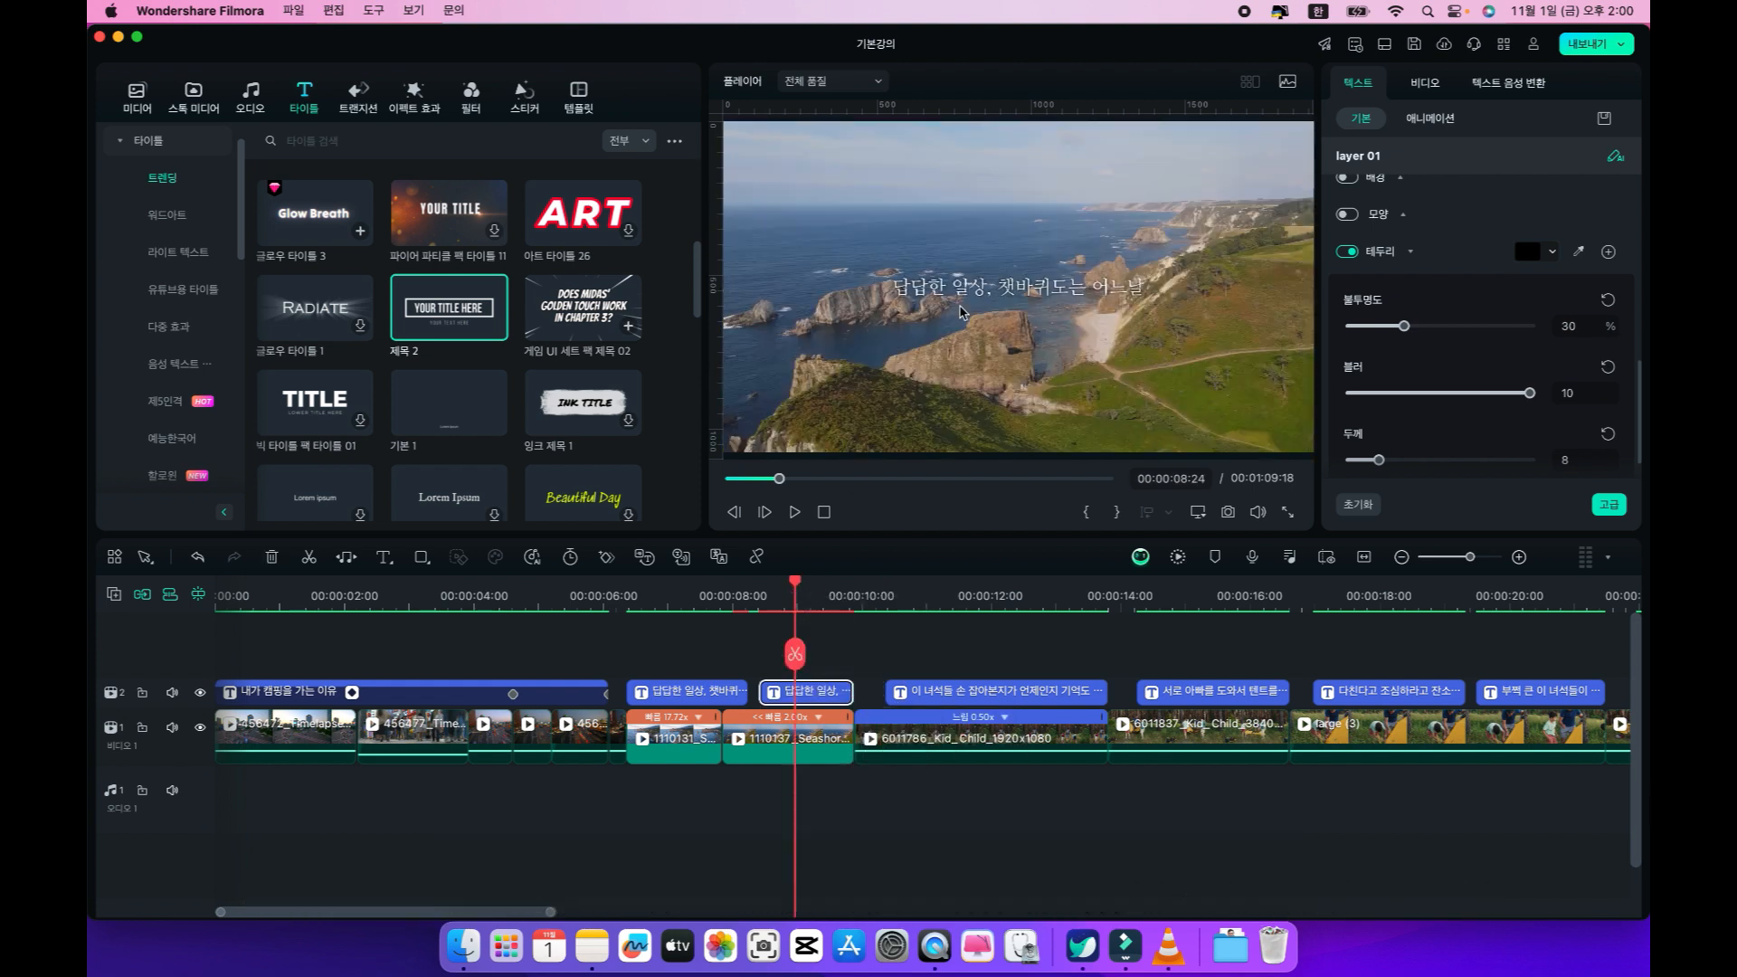
double_click(977, 292)
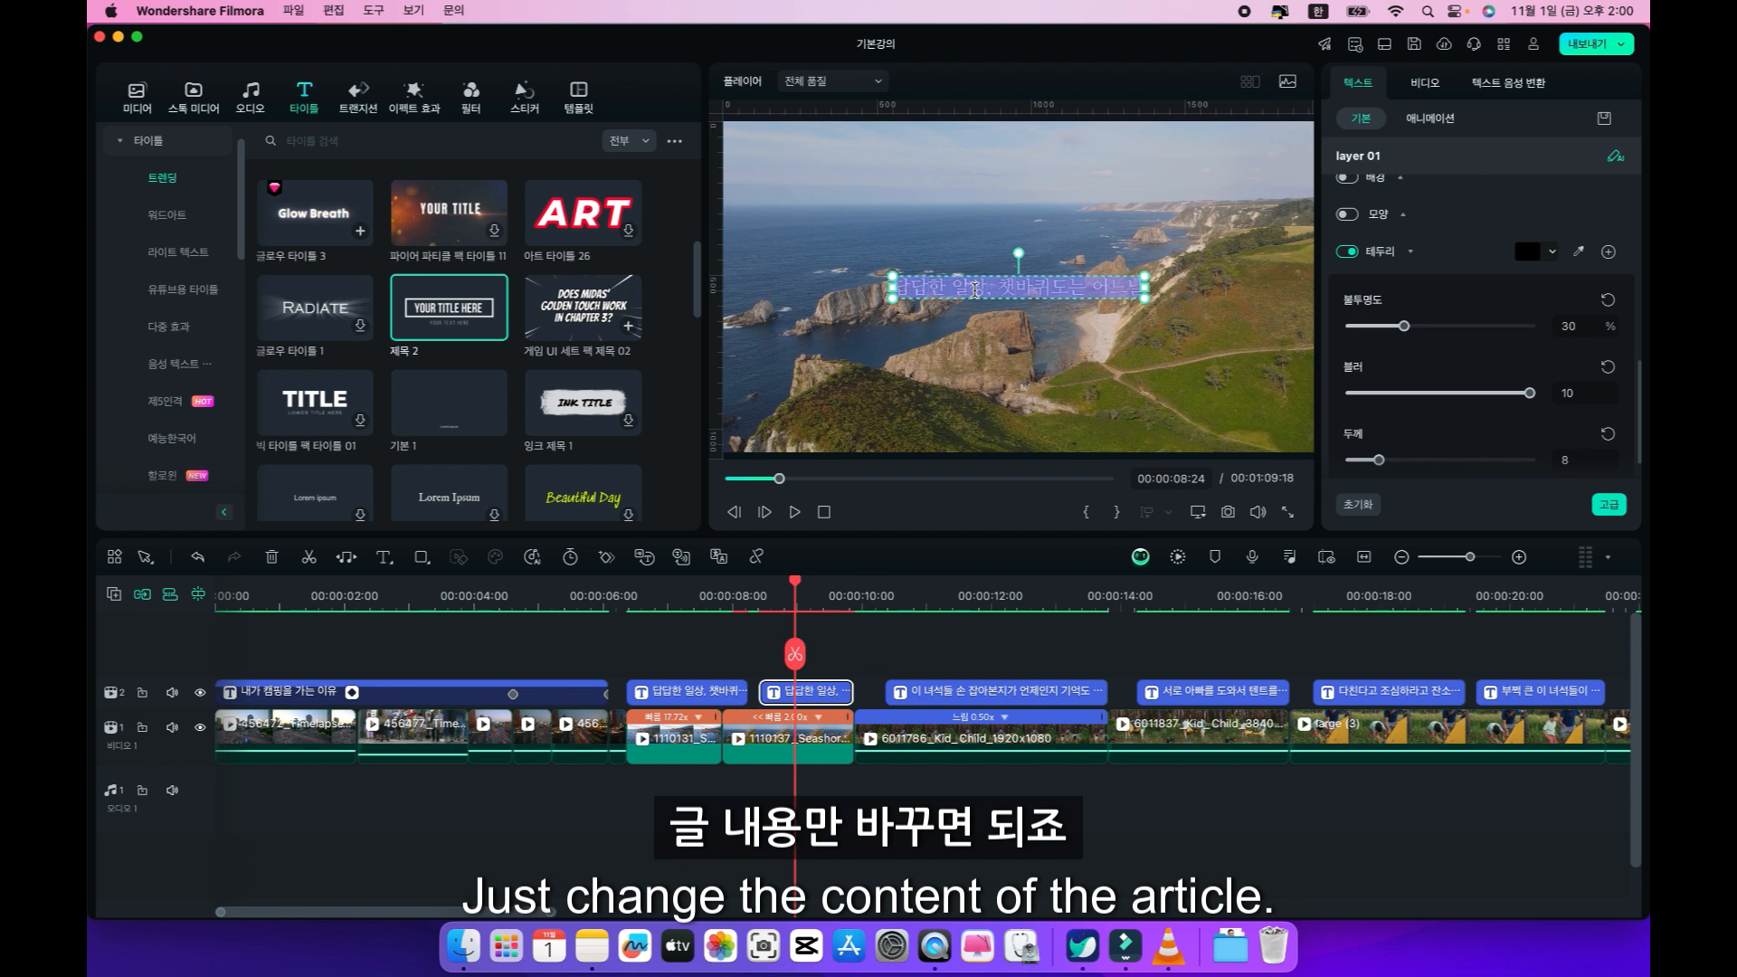
text(장면으로)
key(BackSpace)
key(BackSpace)
key(BackSpace)
key(BackSpace)
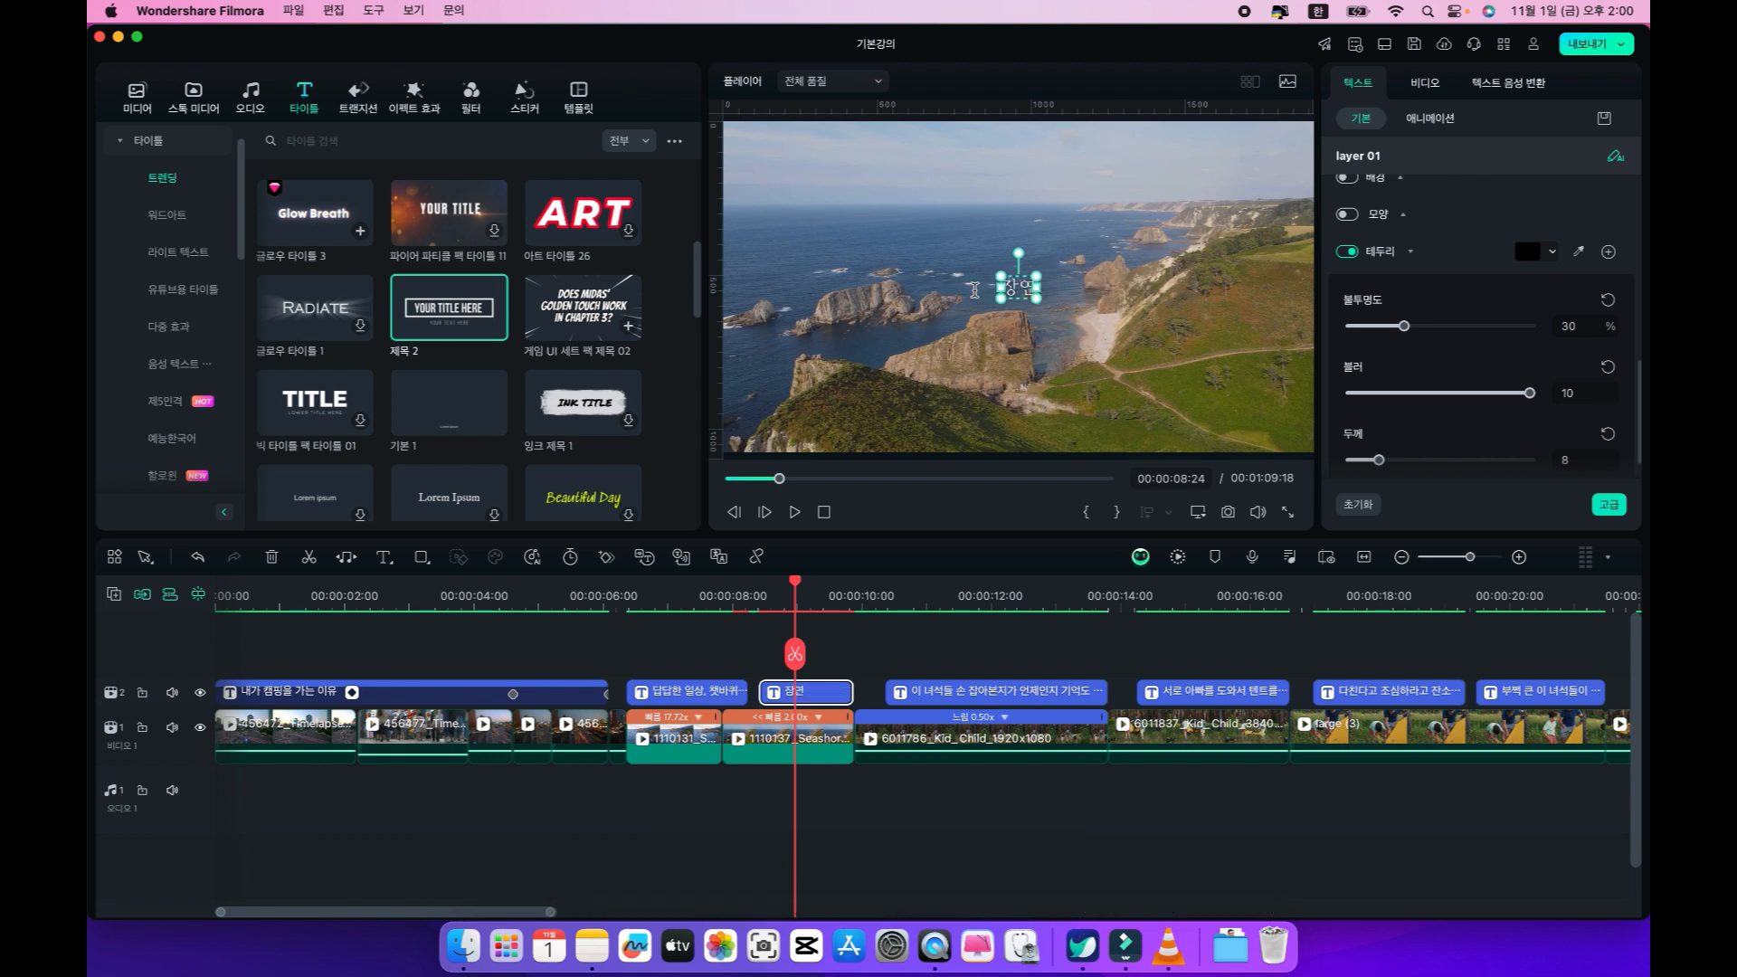
text(자연으로 들어갑니다)
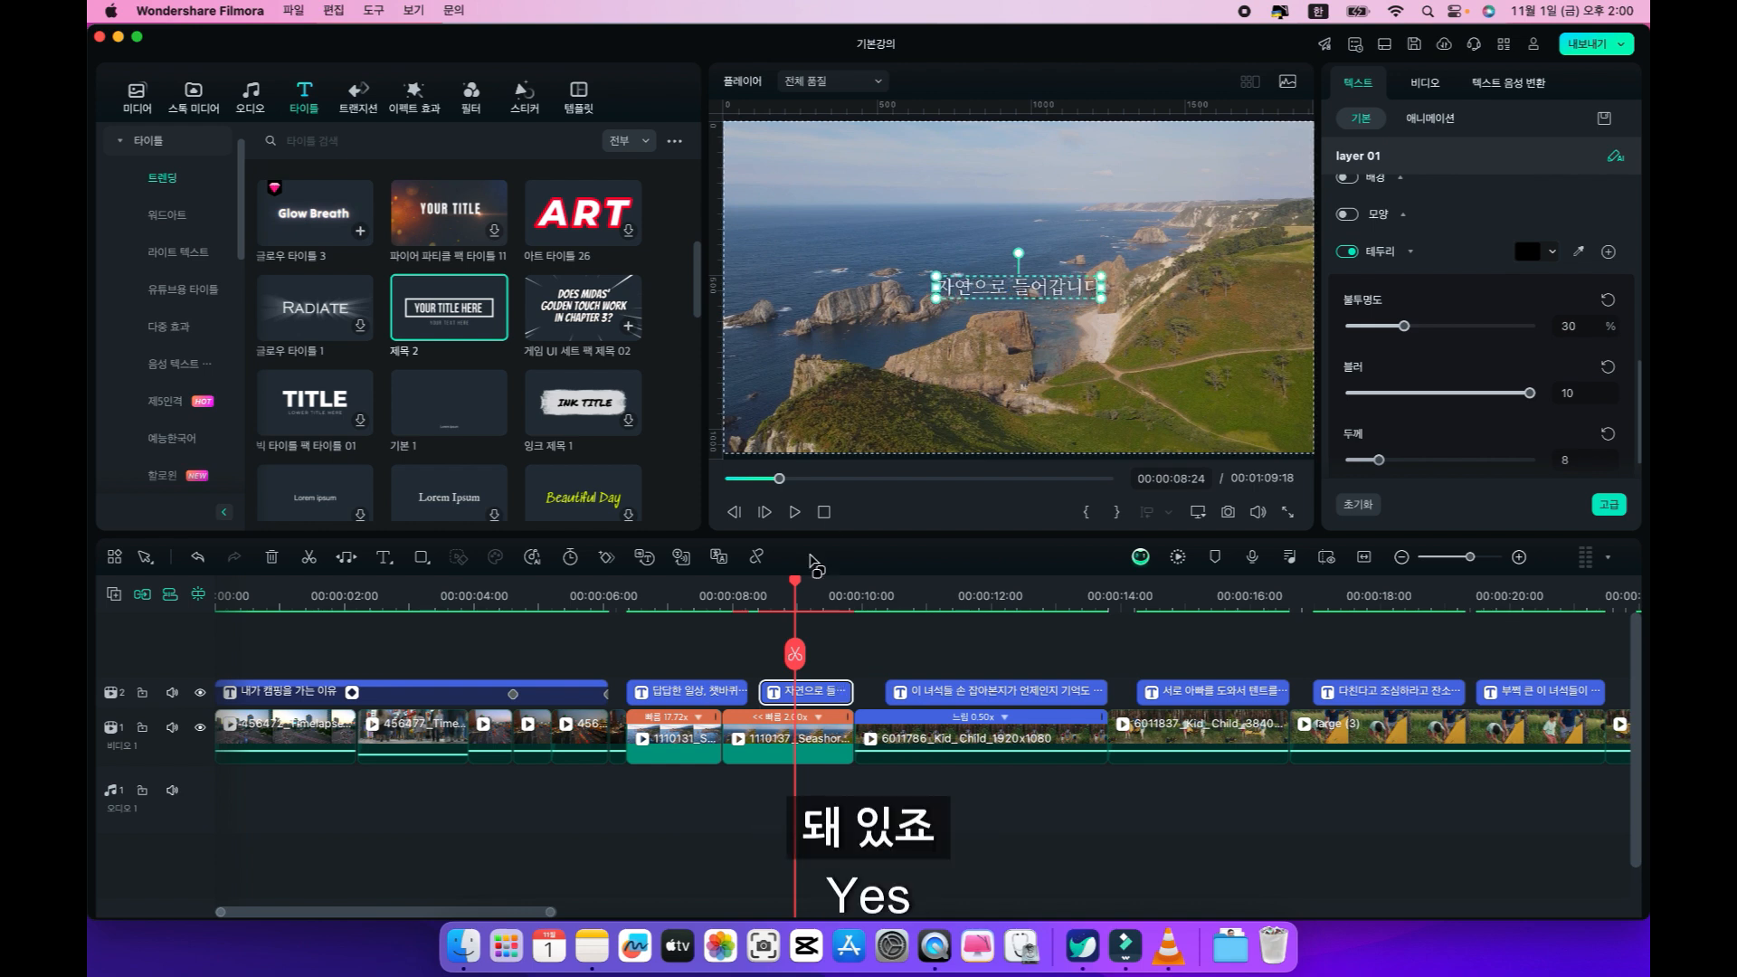
key(space)
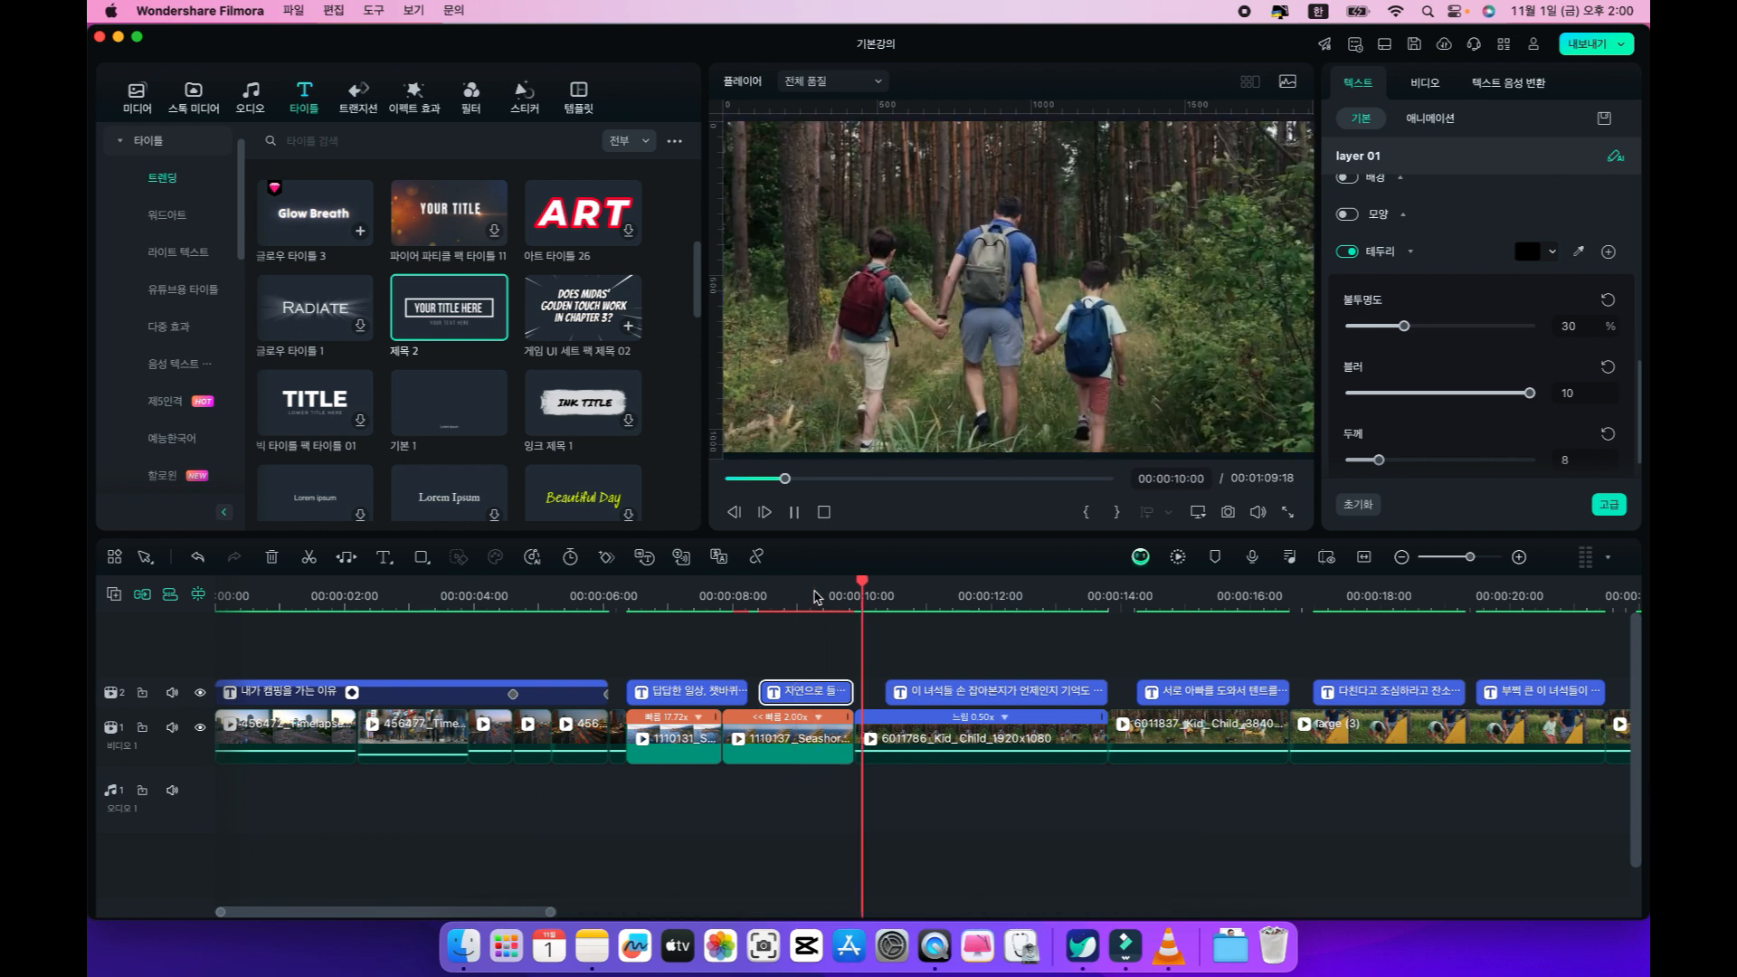
key(space)
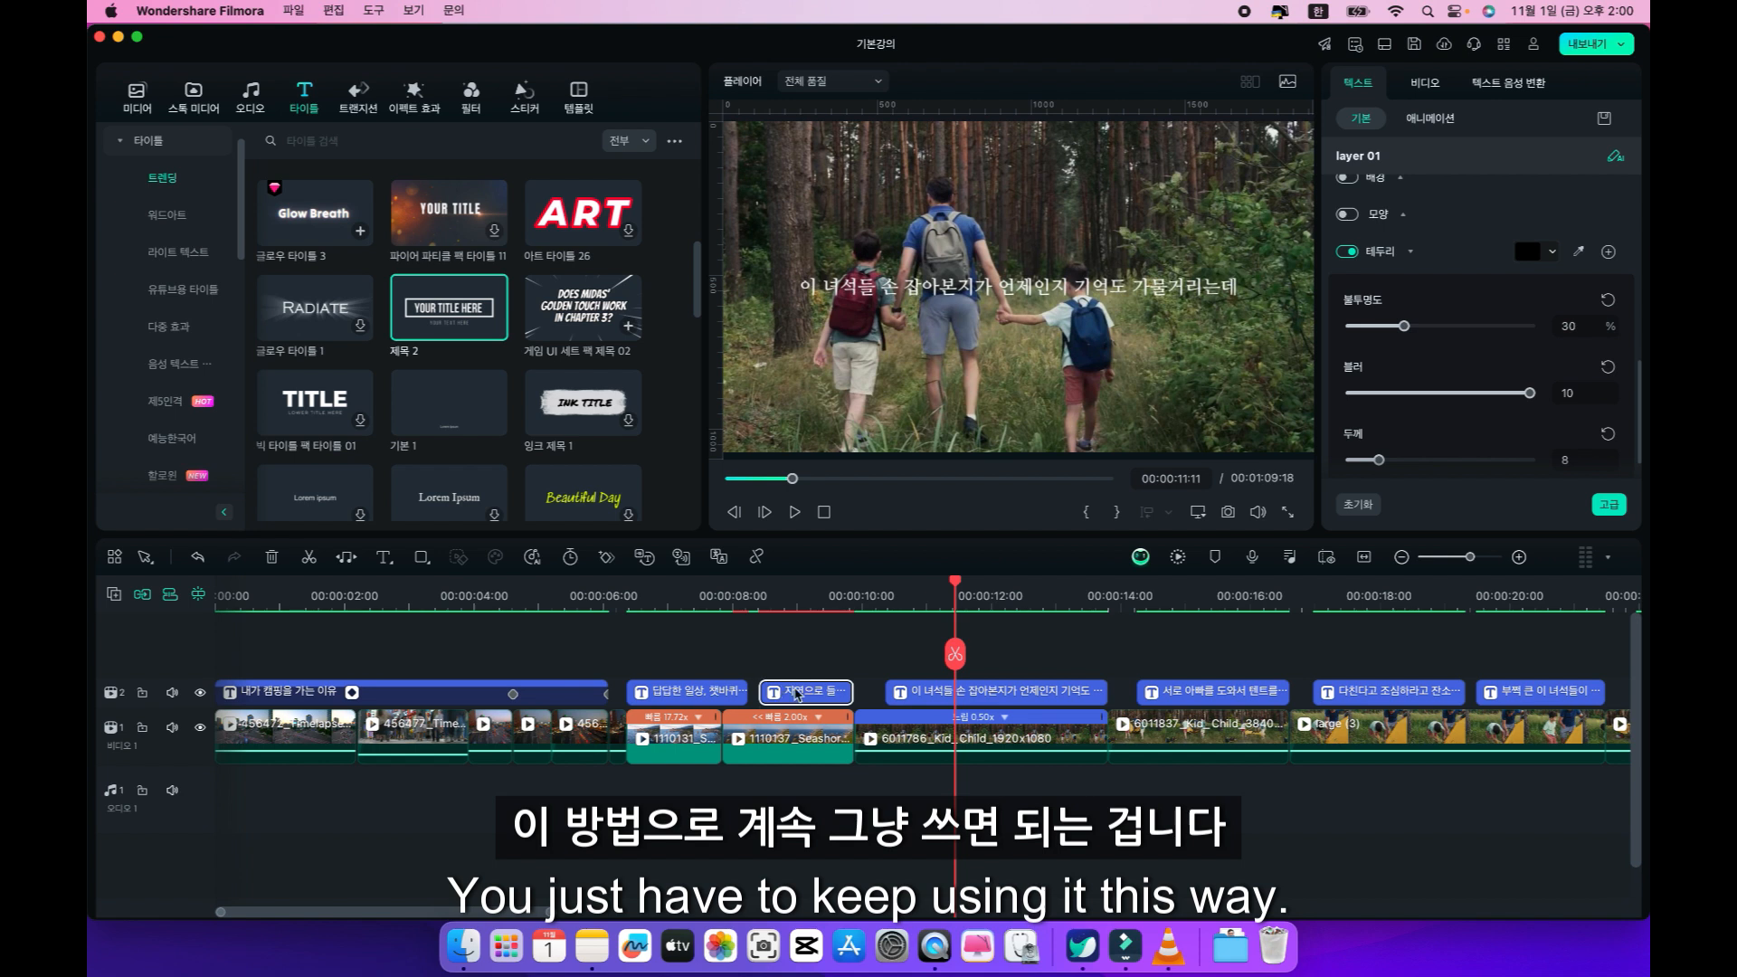
Change the "자연으로 들어갑니다" caption's font to 나눔명조 Bold in the advanced text editor.
click(798, 597)
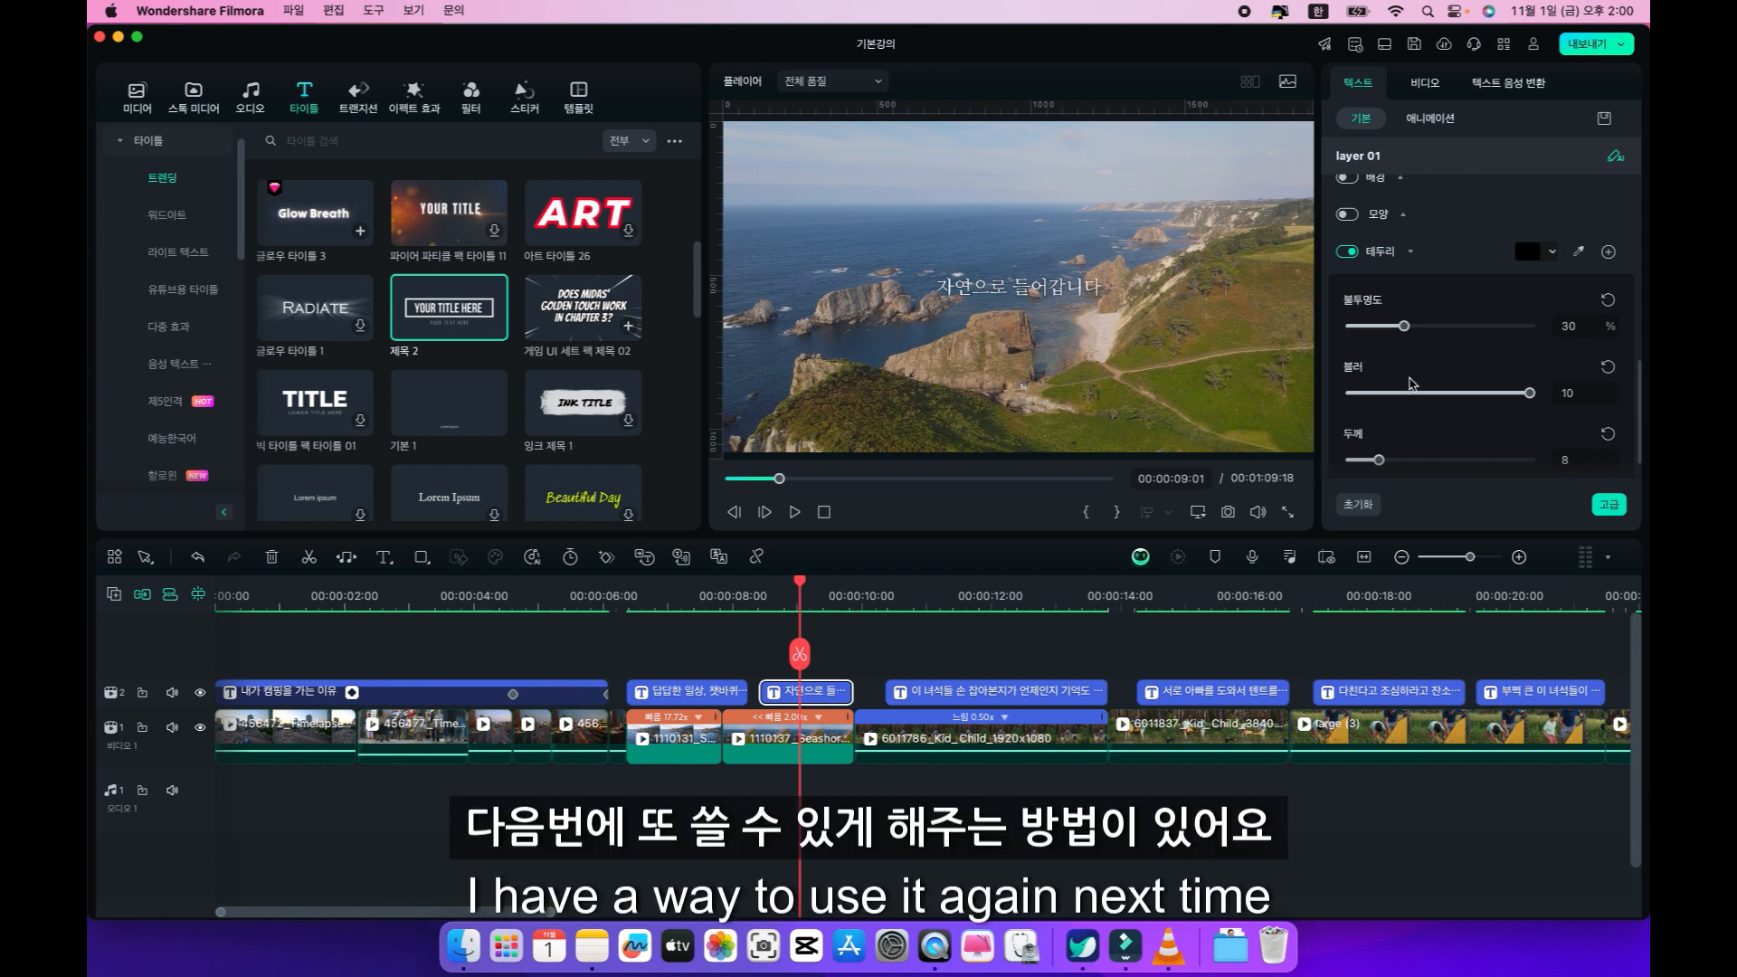
scroll(1452, 394, down, 2)
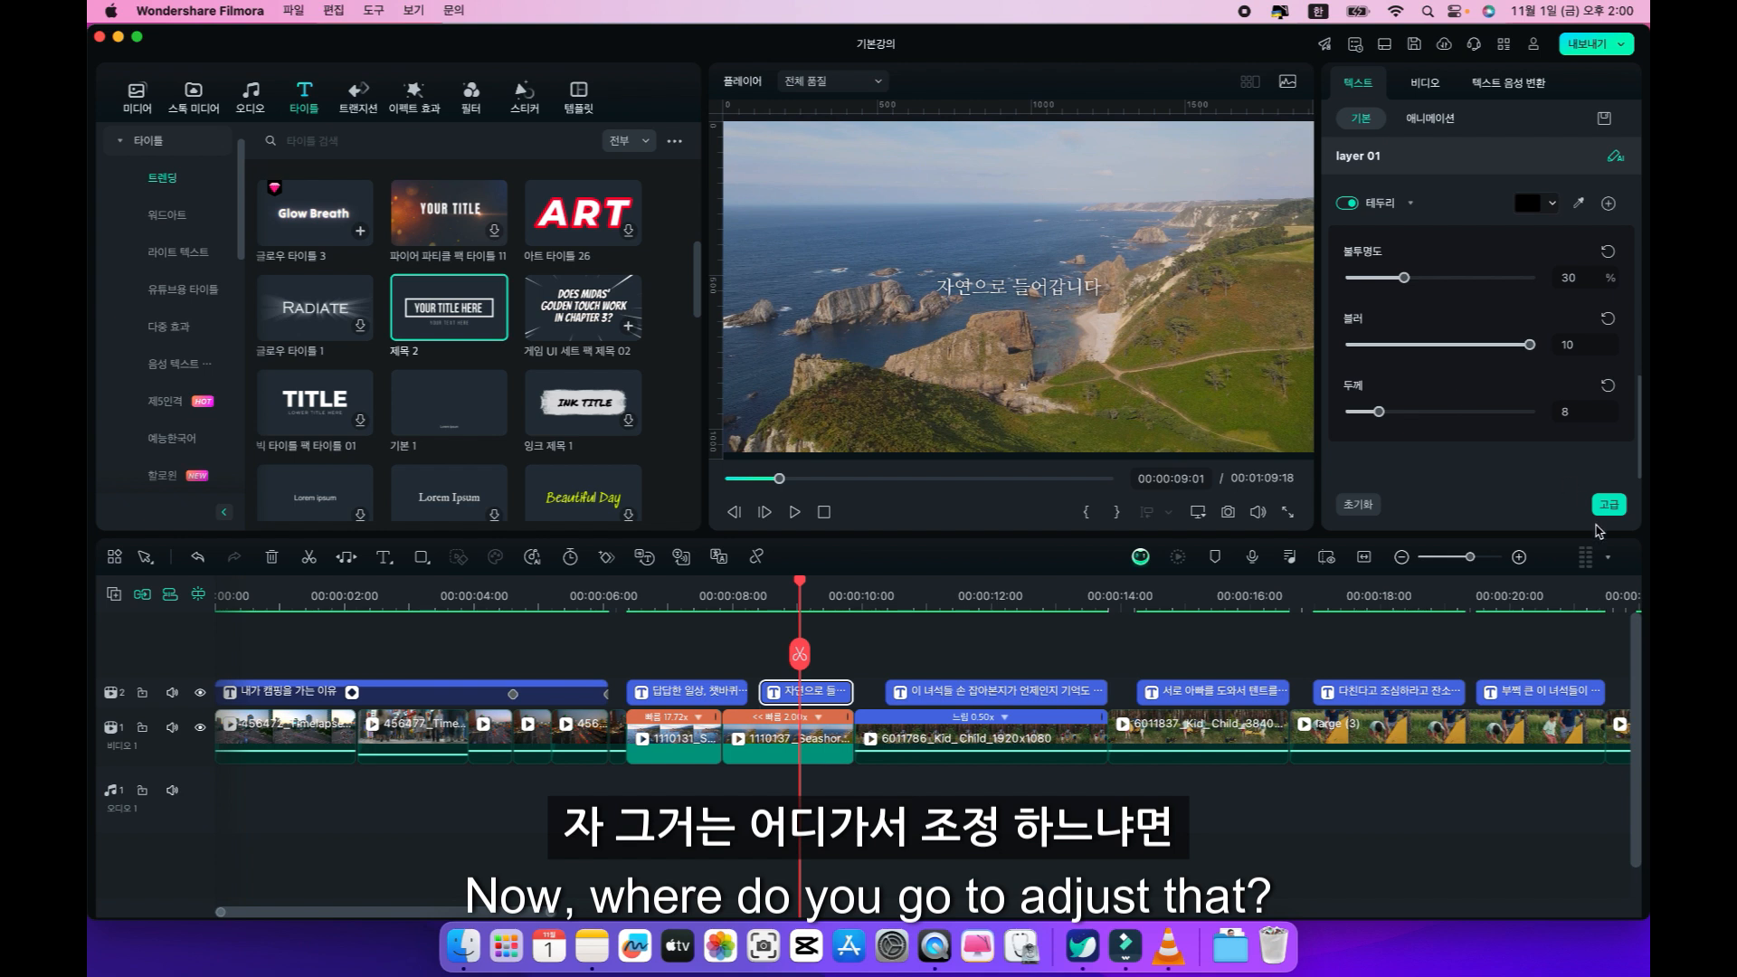
click(1610, 505)
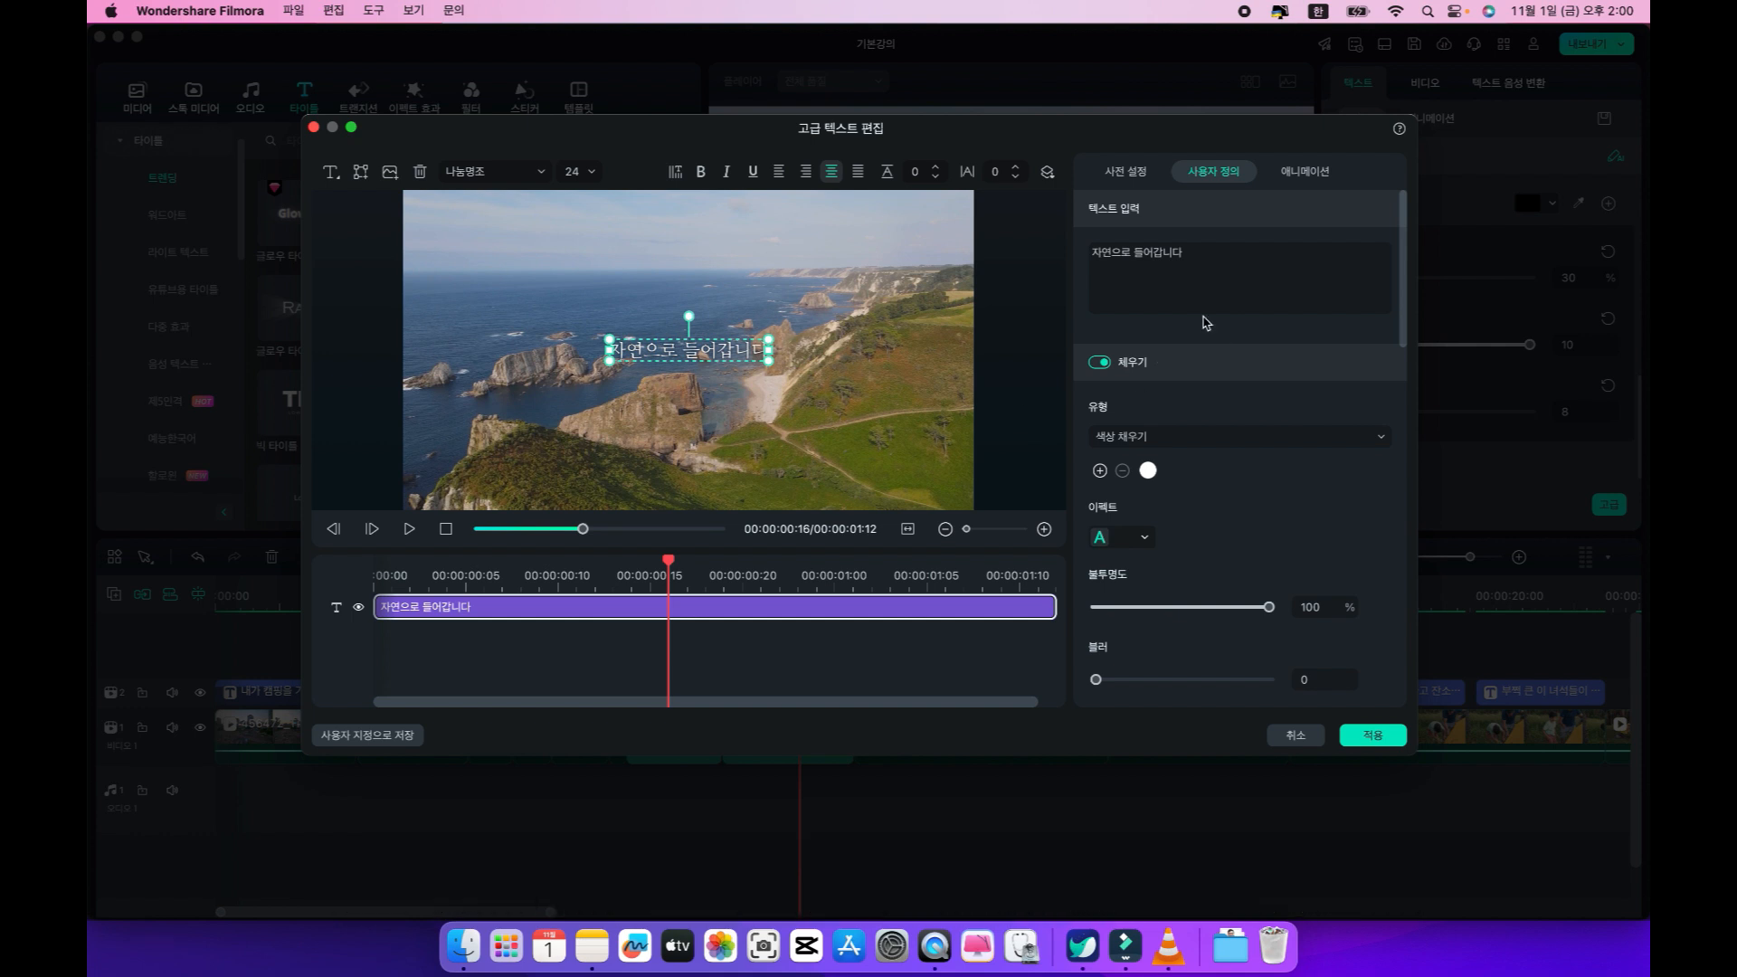
scroll(1202, 322, down, 5)
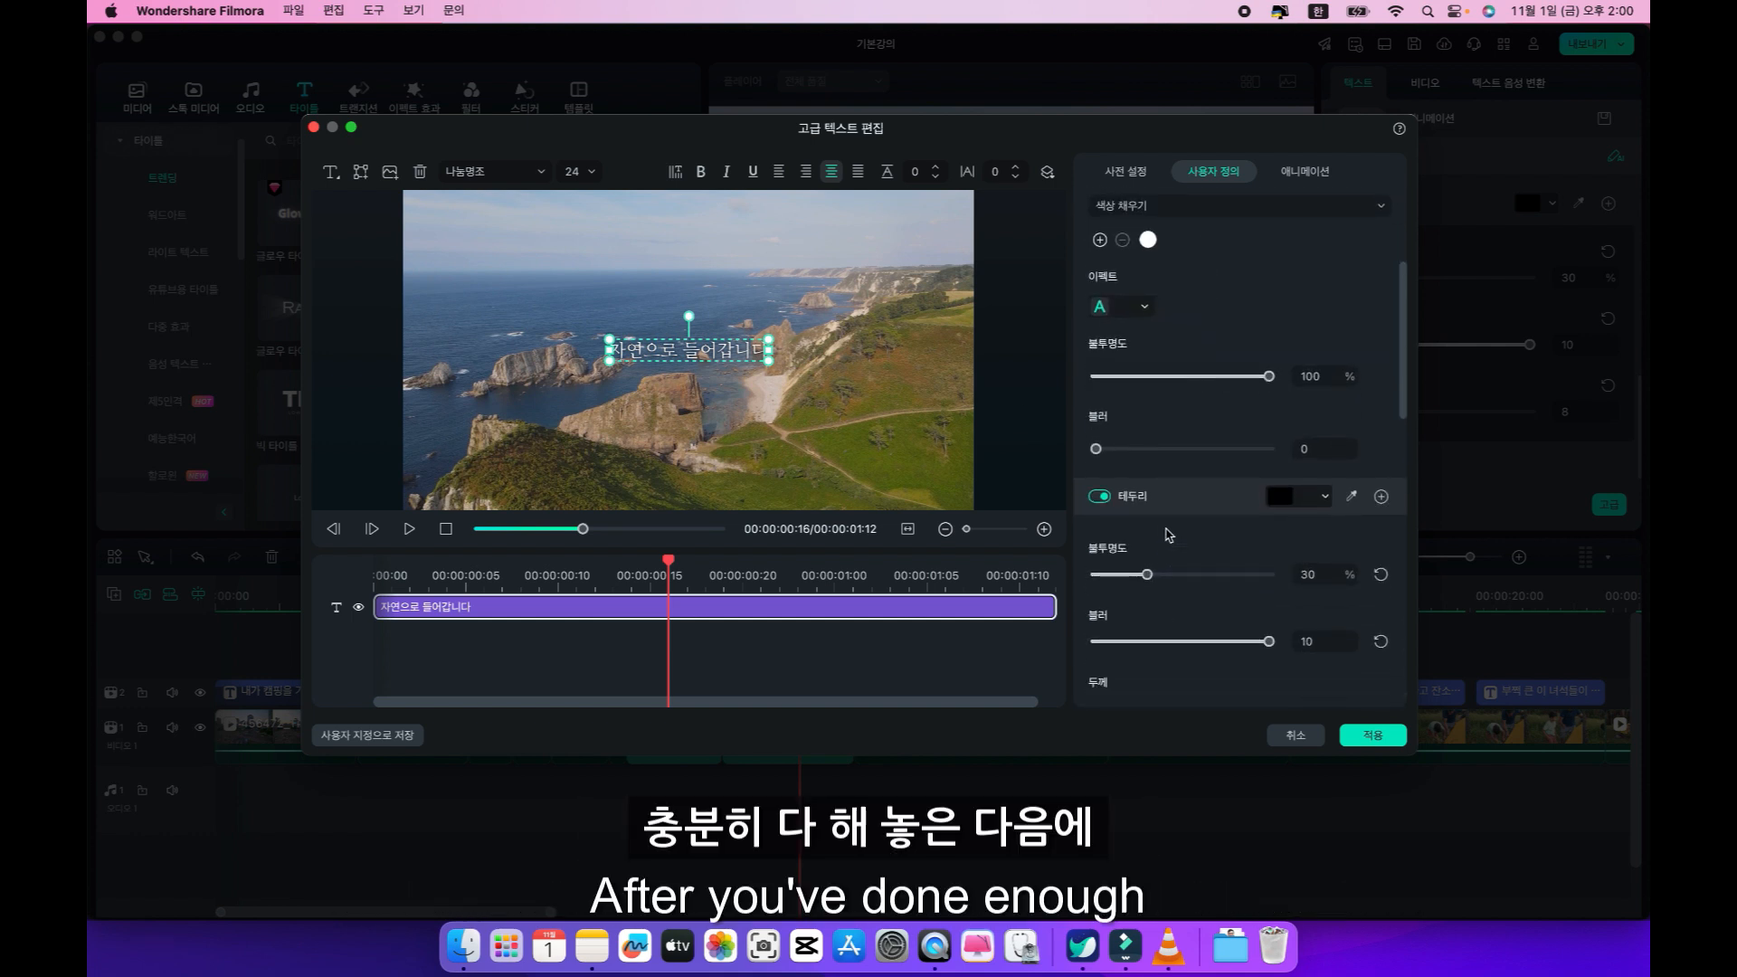
scroll(1231, 445, up, 5)
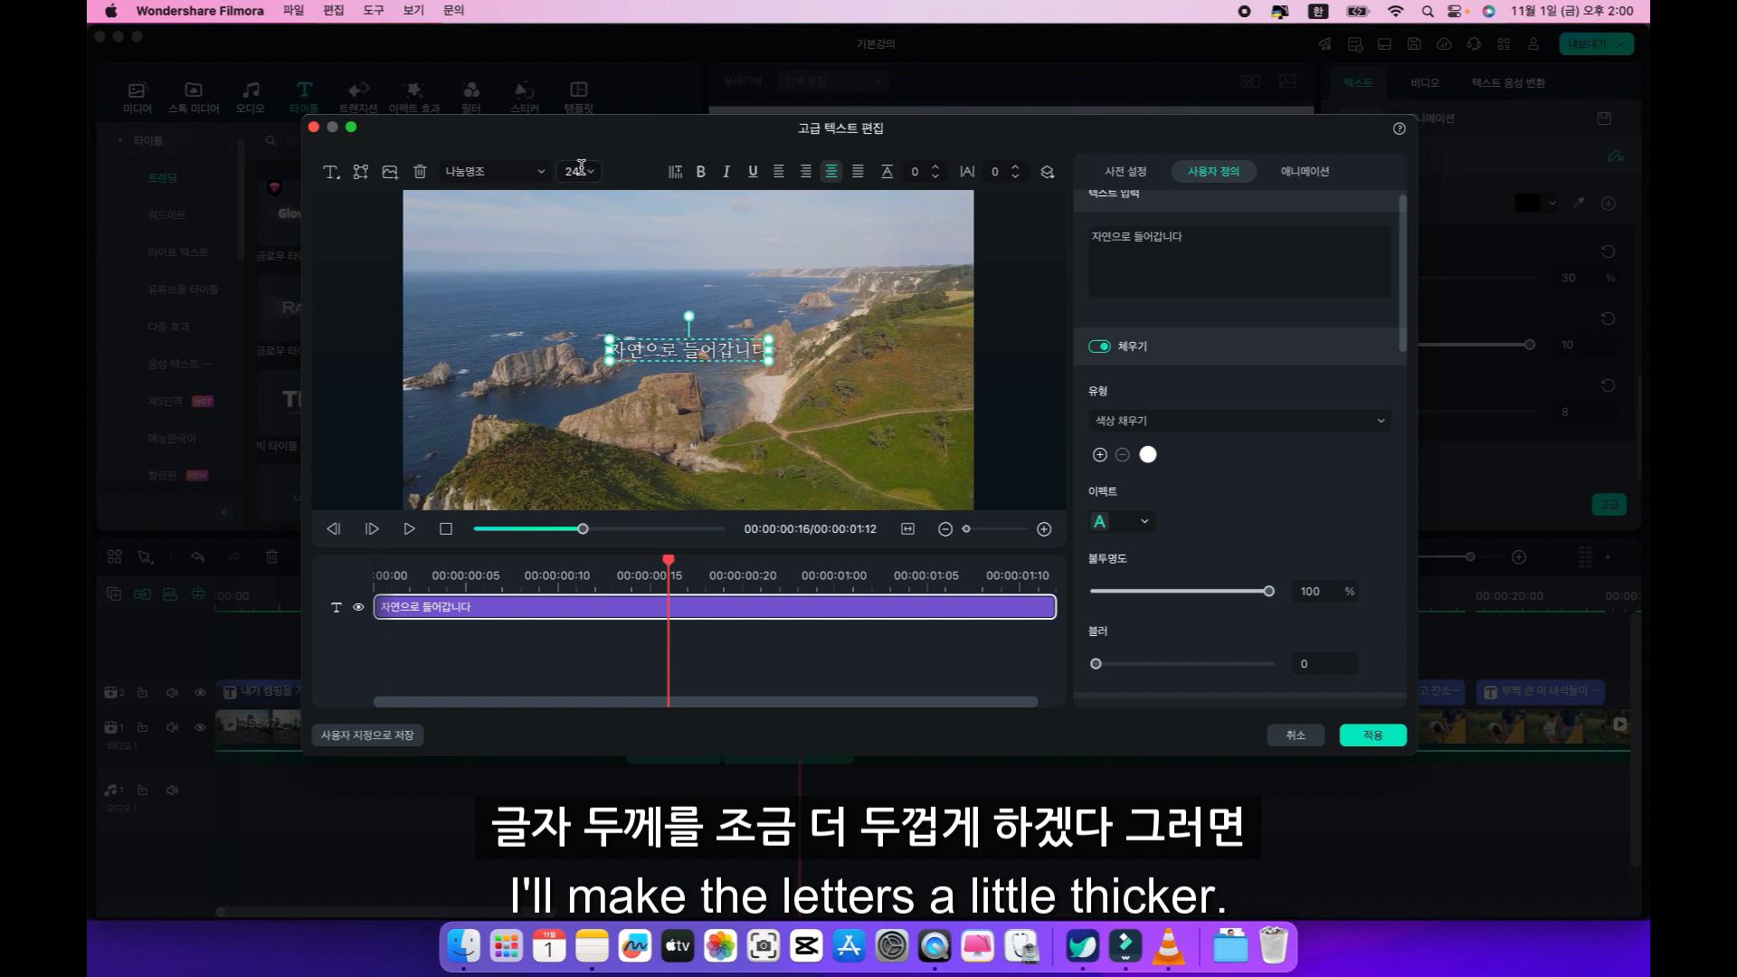
click(493, 171)
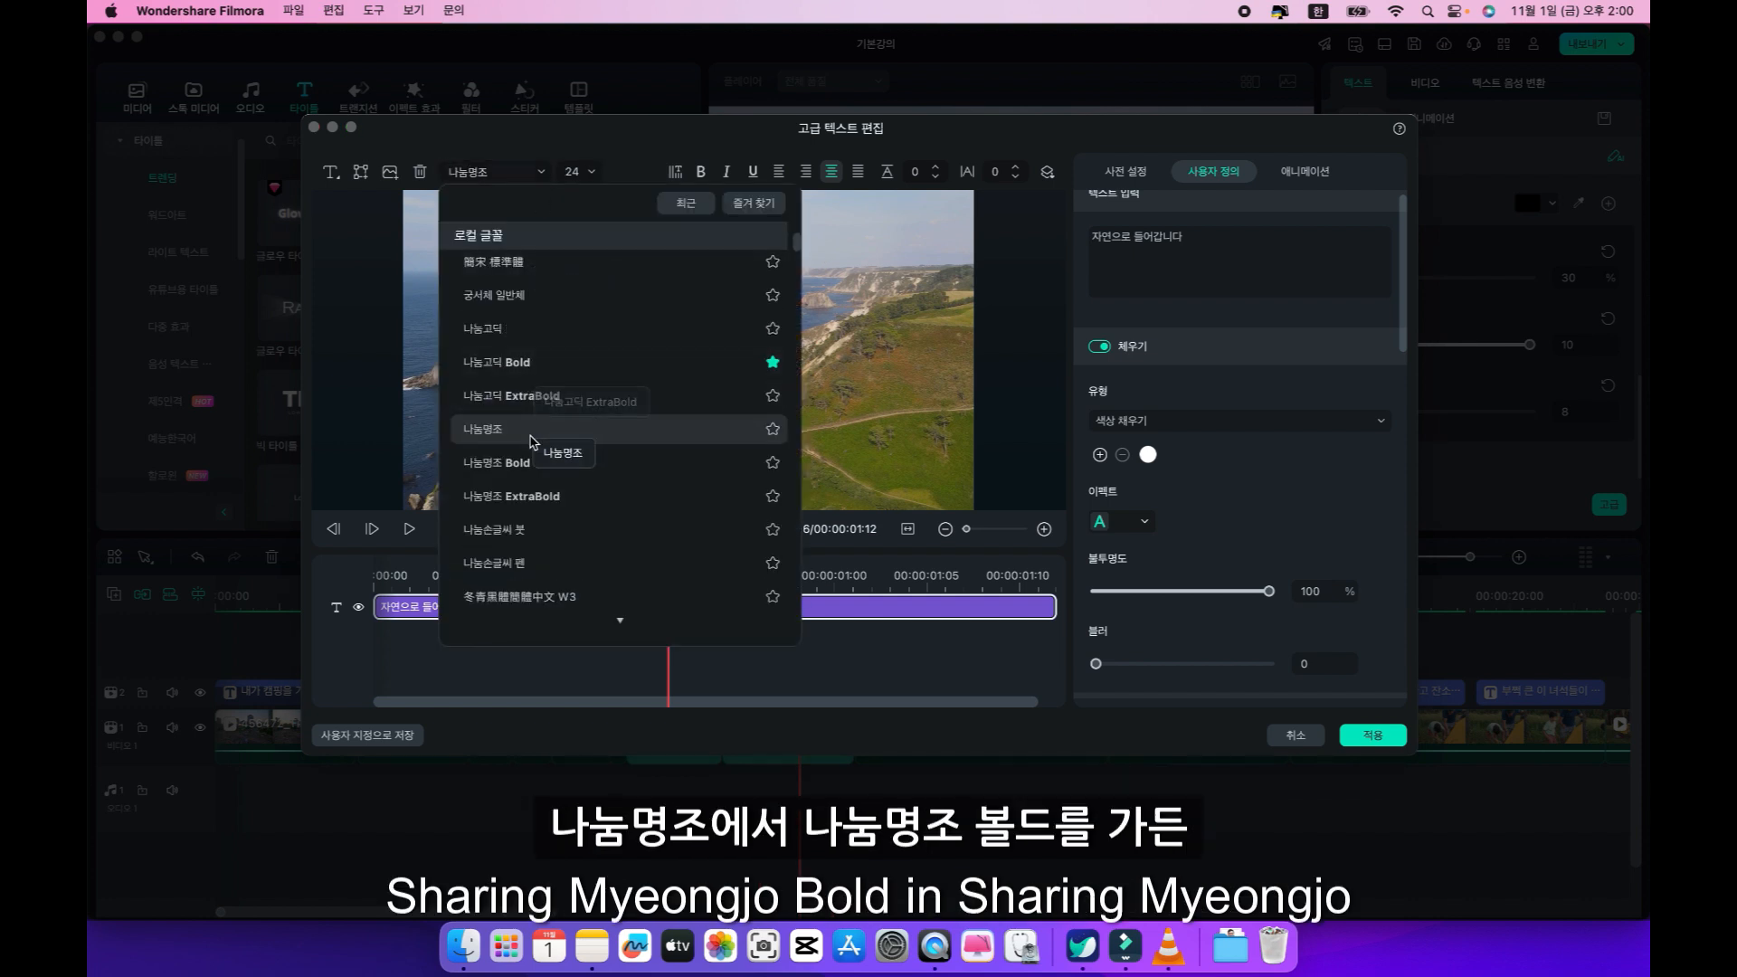
click(506, 462)
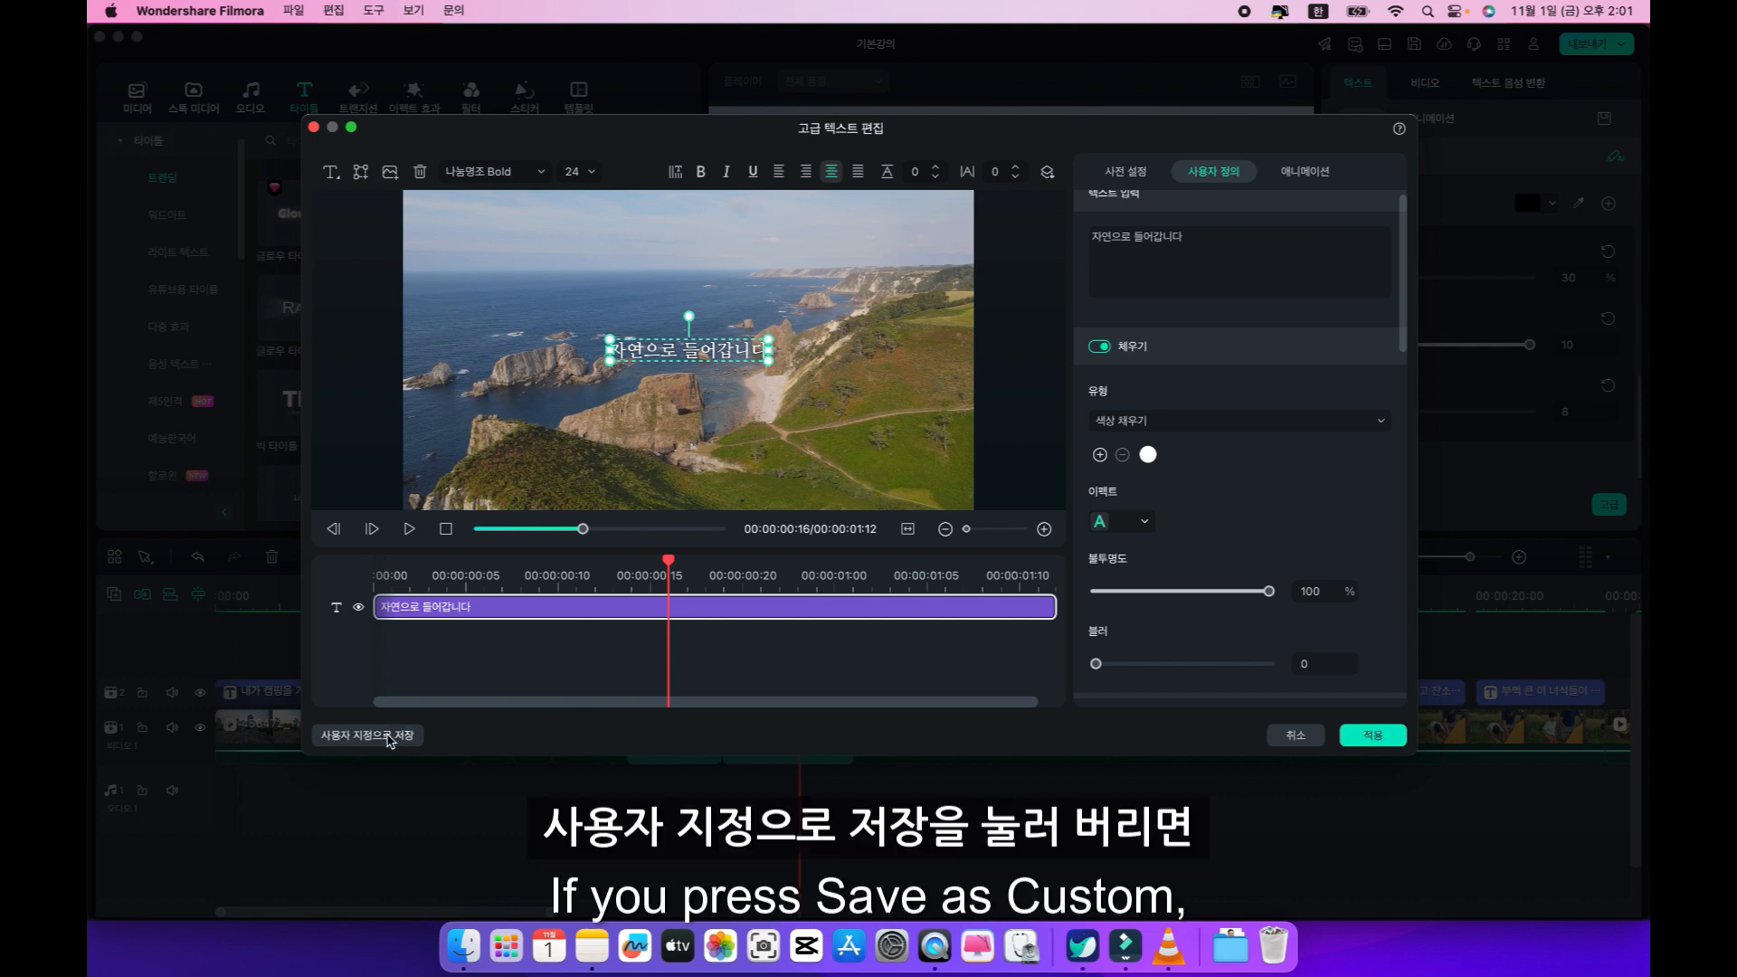
Save the caption style as a custom text preset named "자막1" and apply the advanced text edits.
click(391, 738)
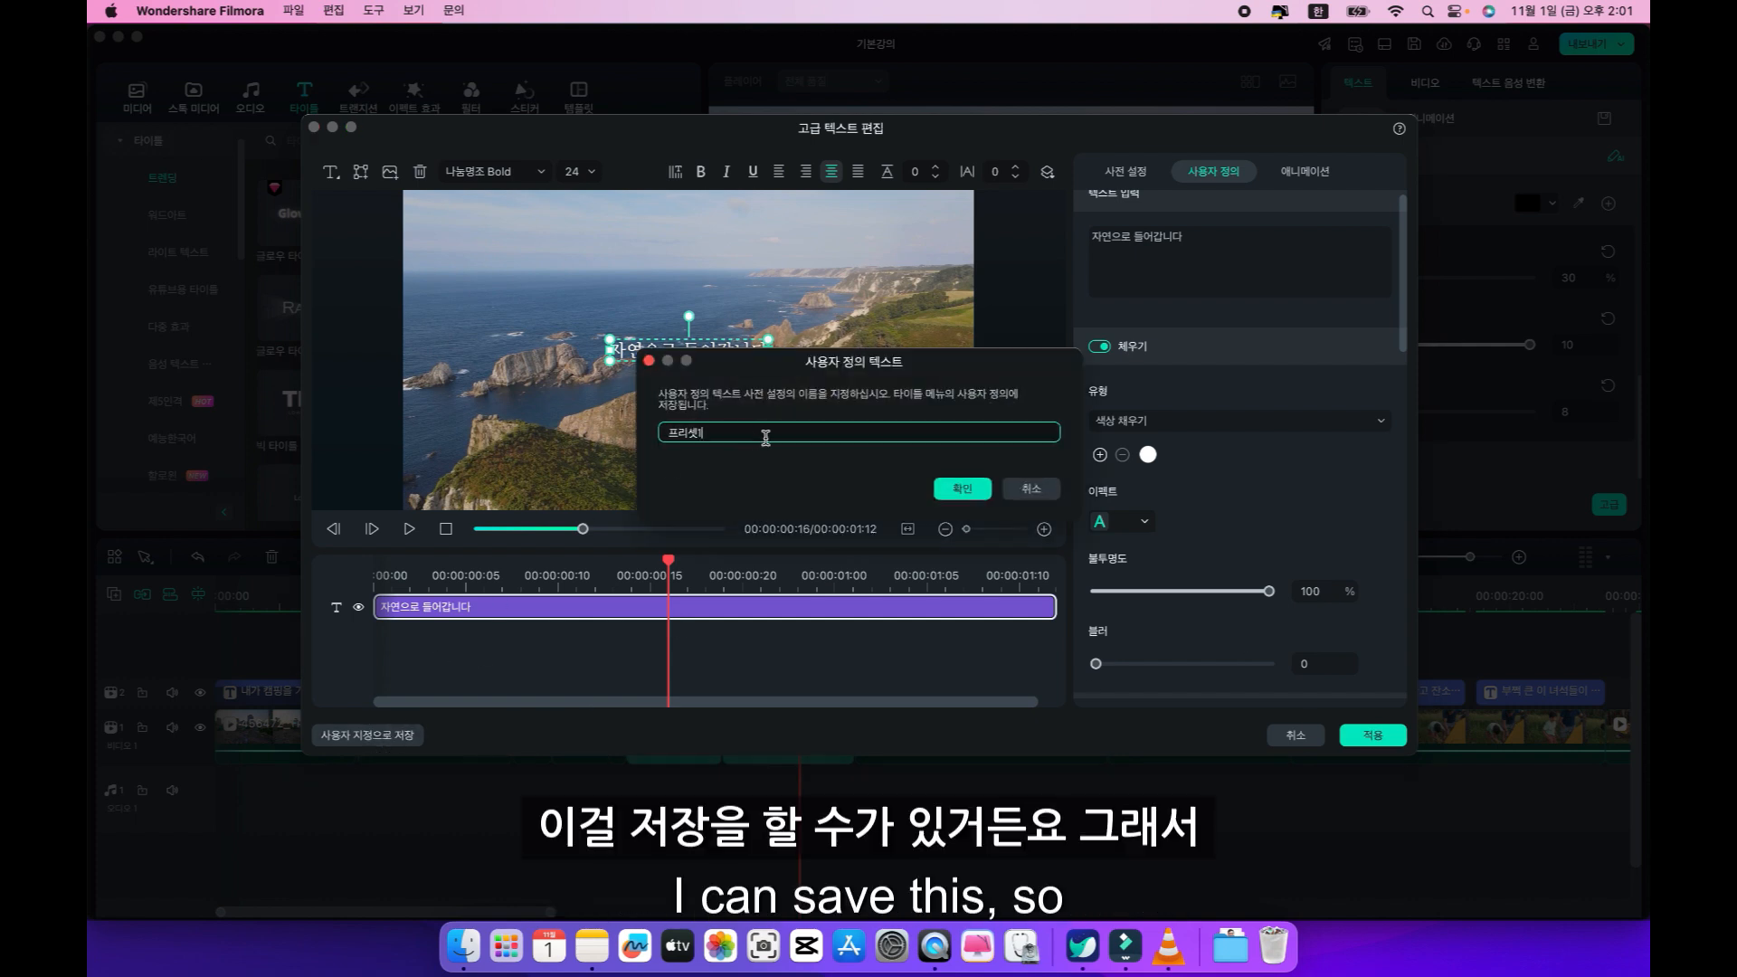
double_click(720, 430)
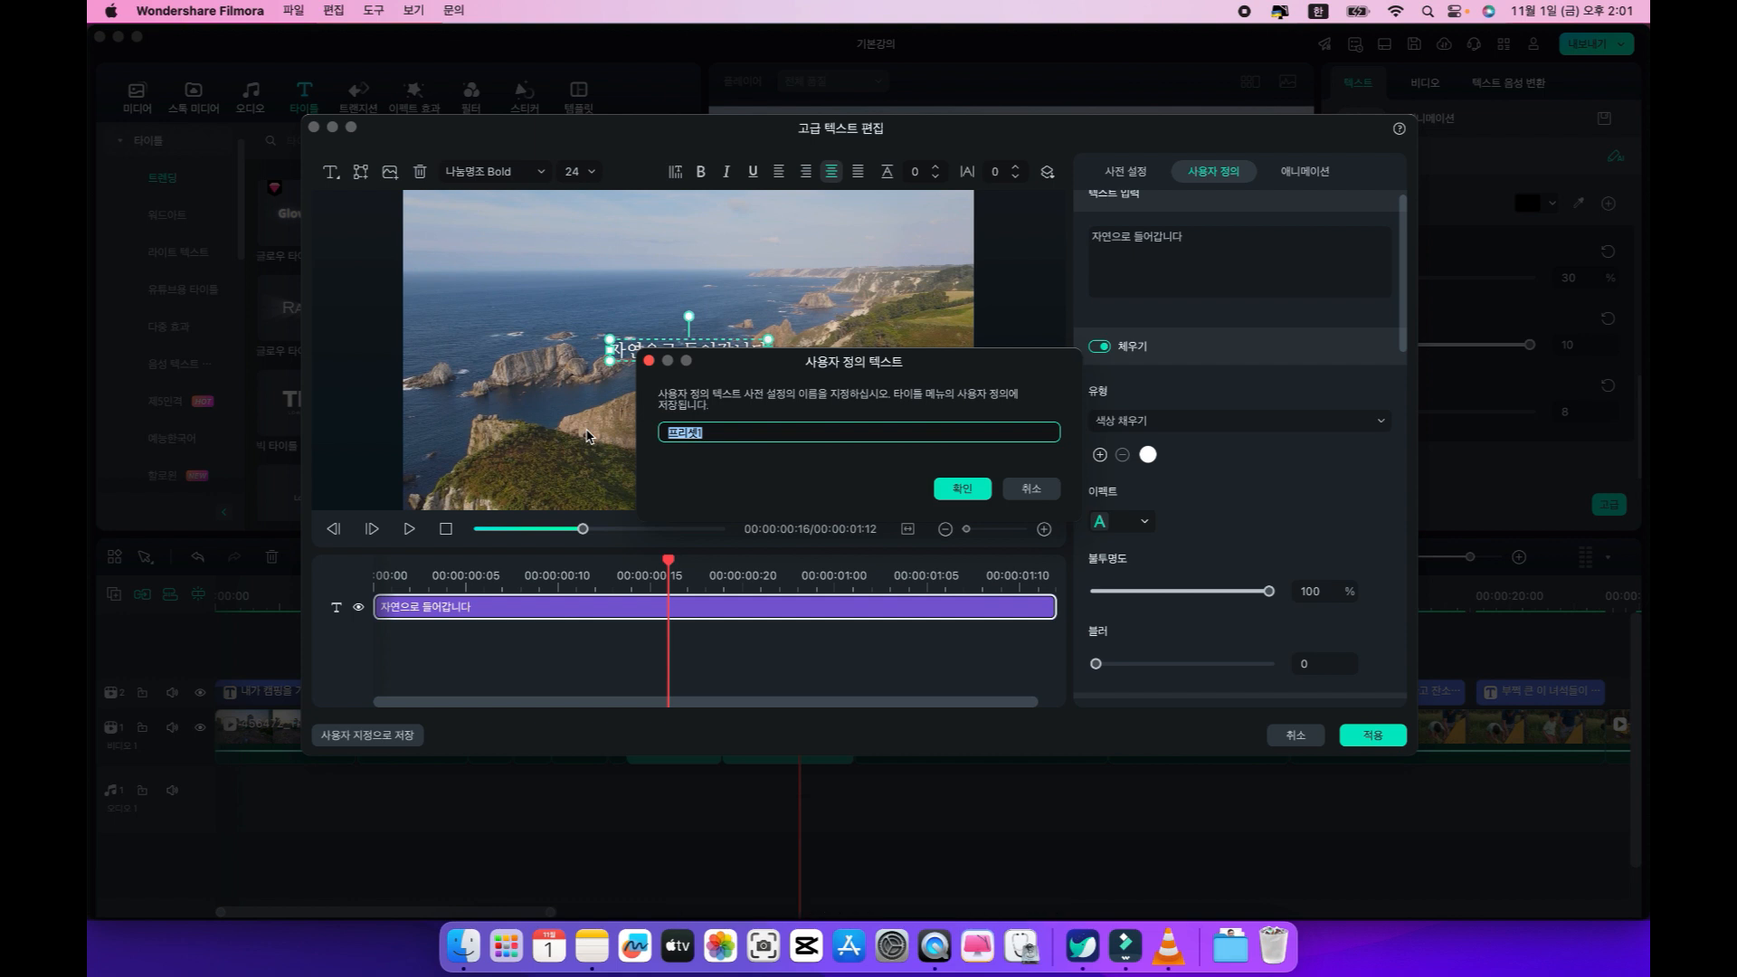
text(자막1)
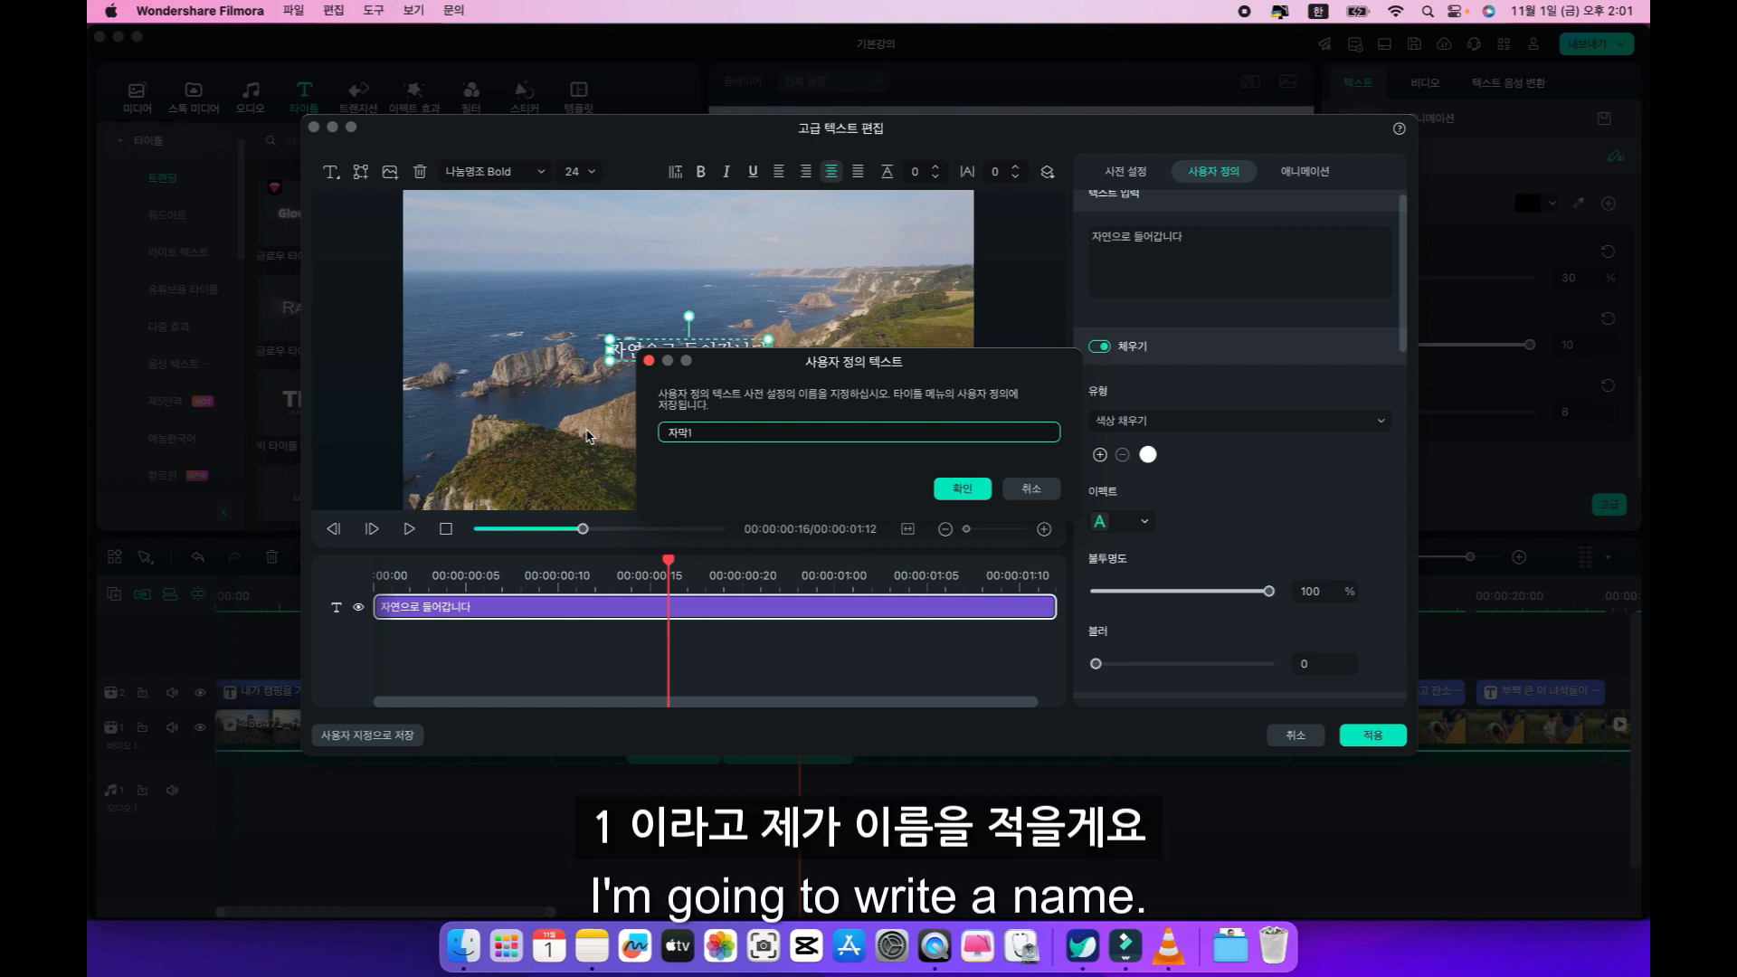
click(961, 488)
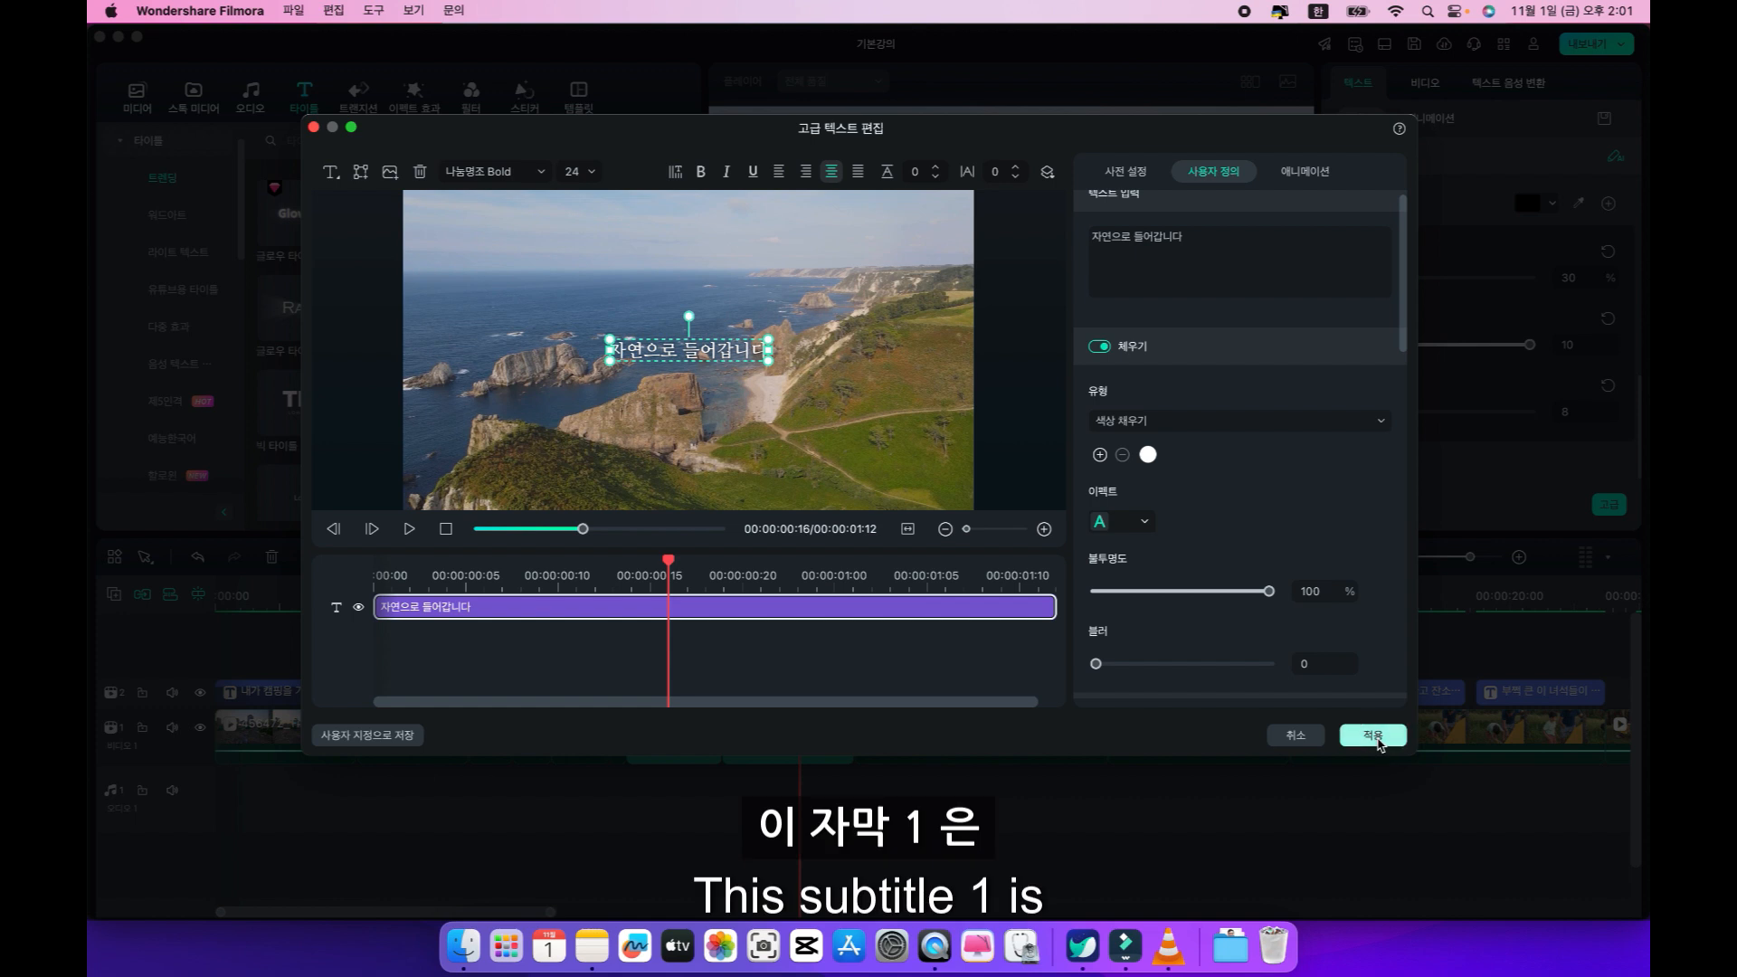
click(1375, 738)
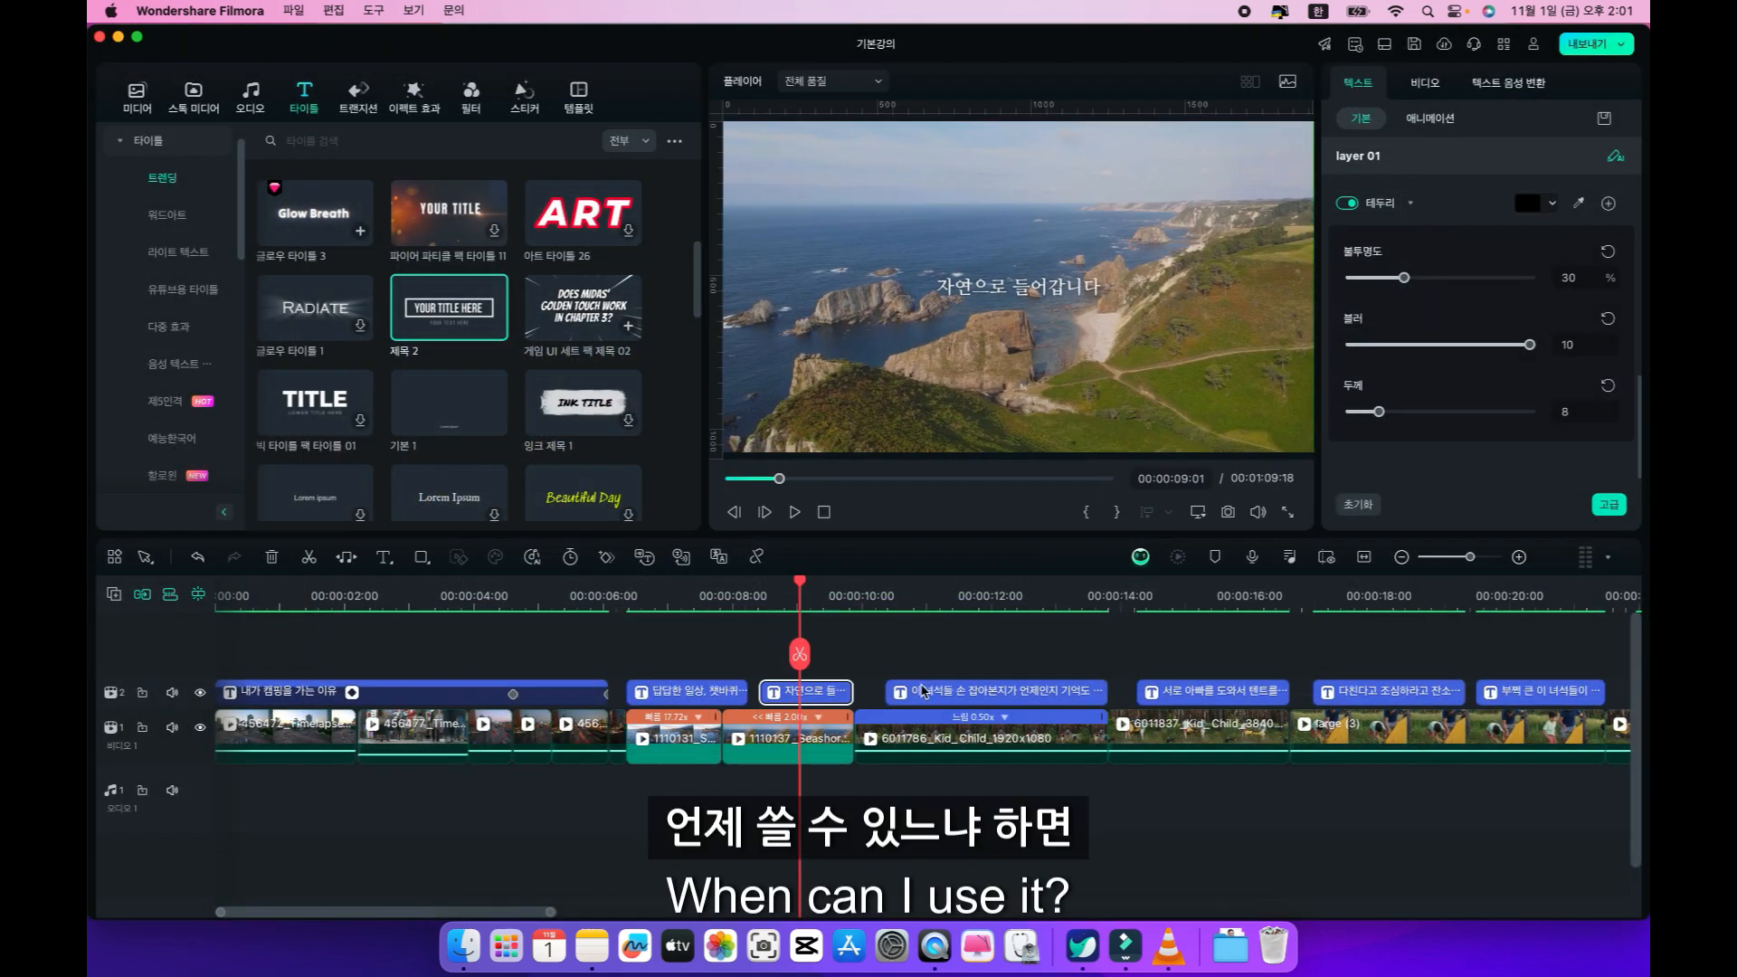
Insert the saved "자막1" custom title where the forest clip's caption begins.
click(887, 597)
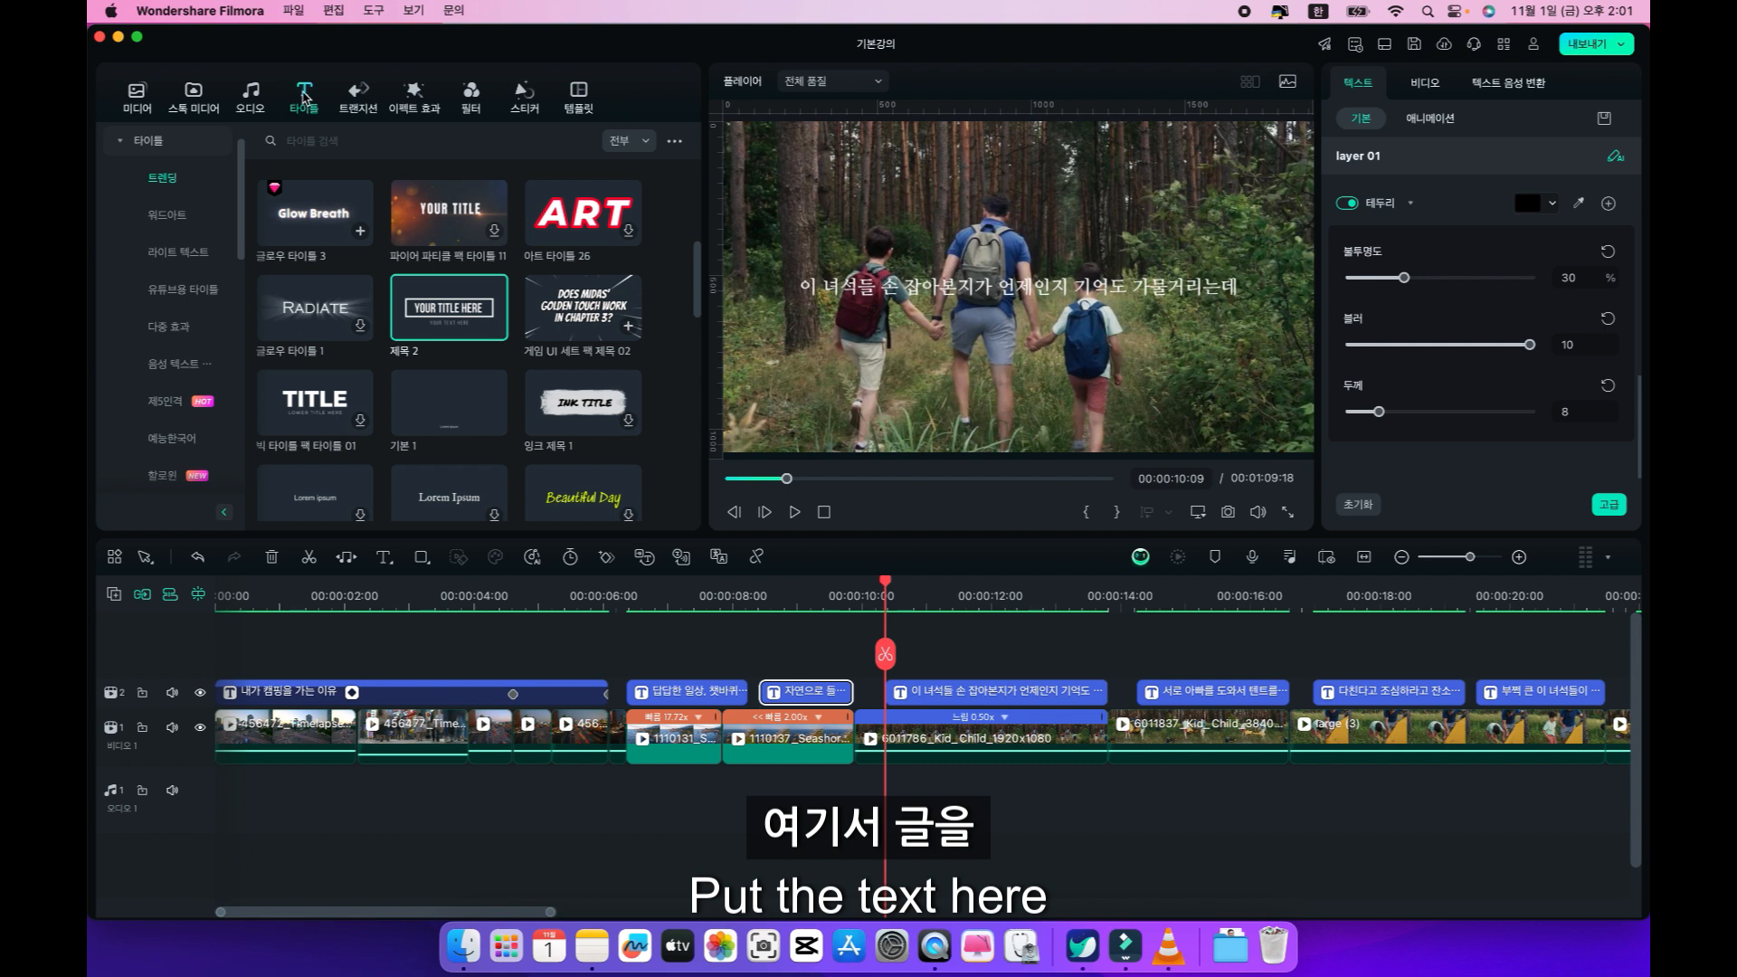
click(122, 141)
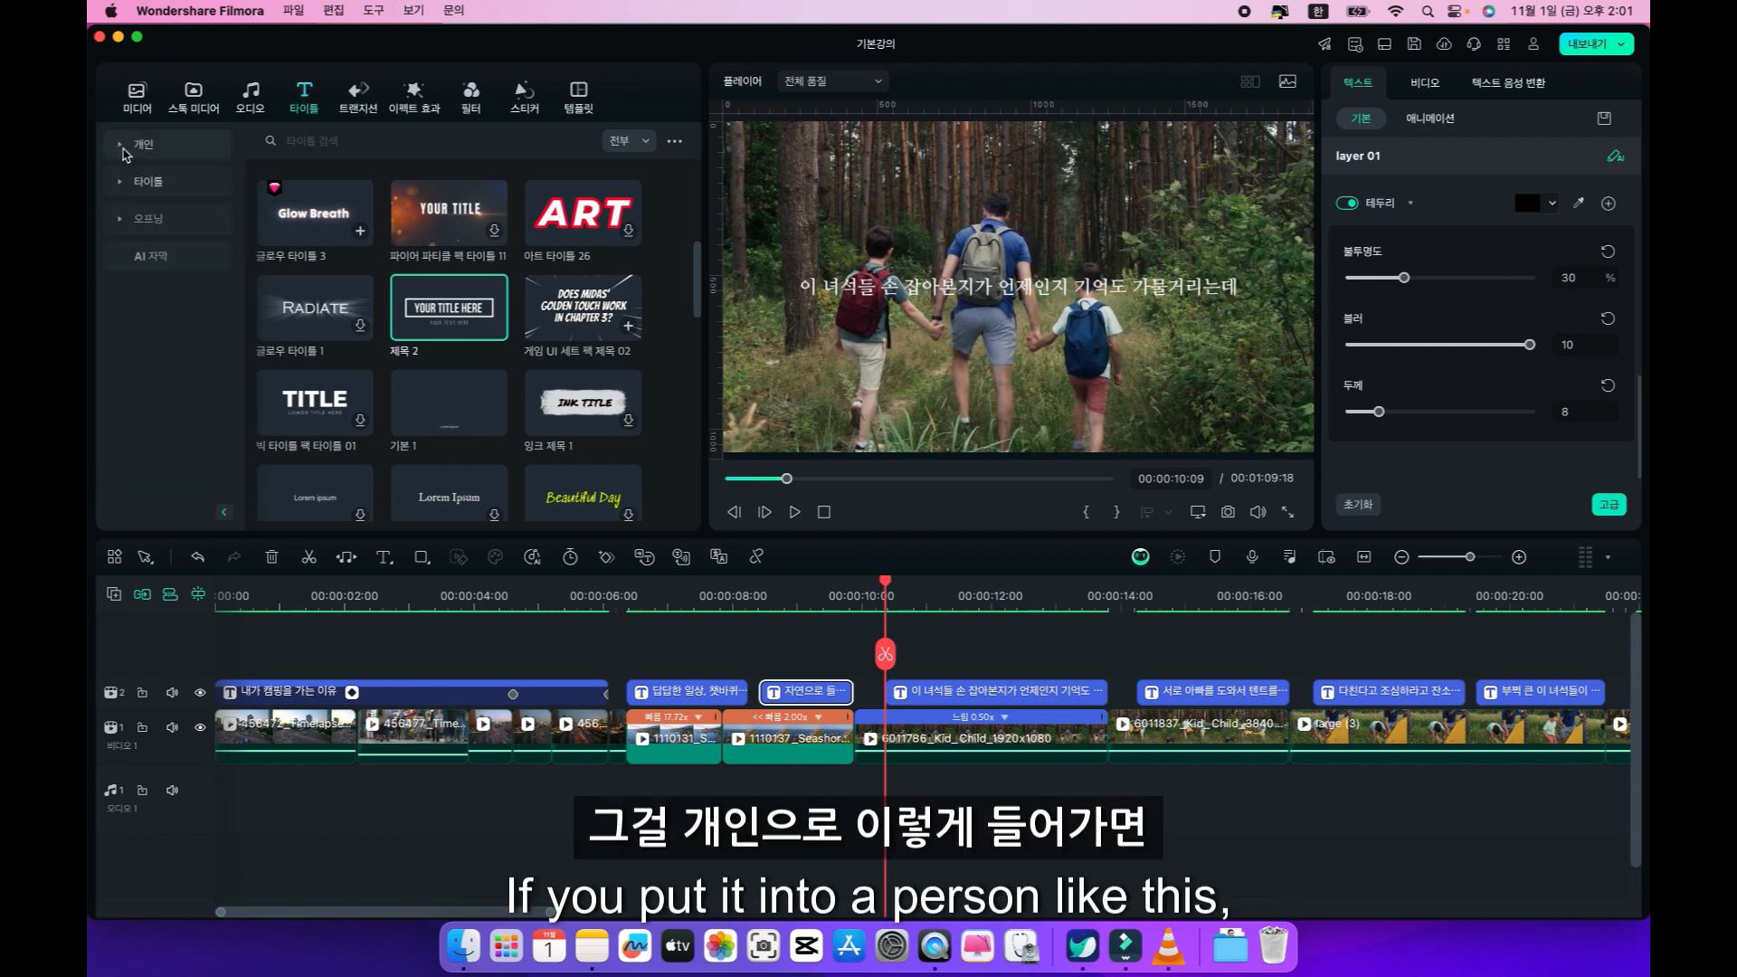
click(124, 154)
click(163, 263)
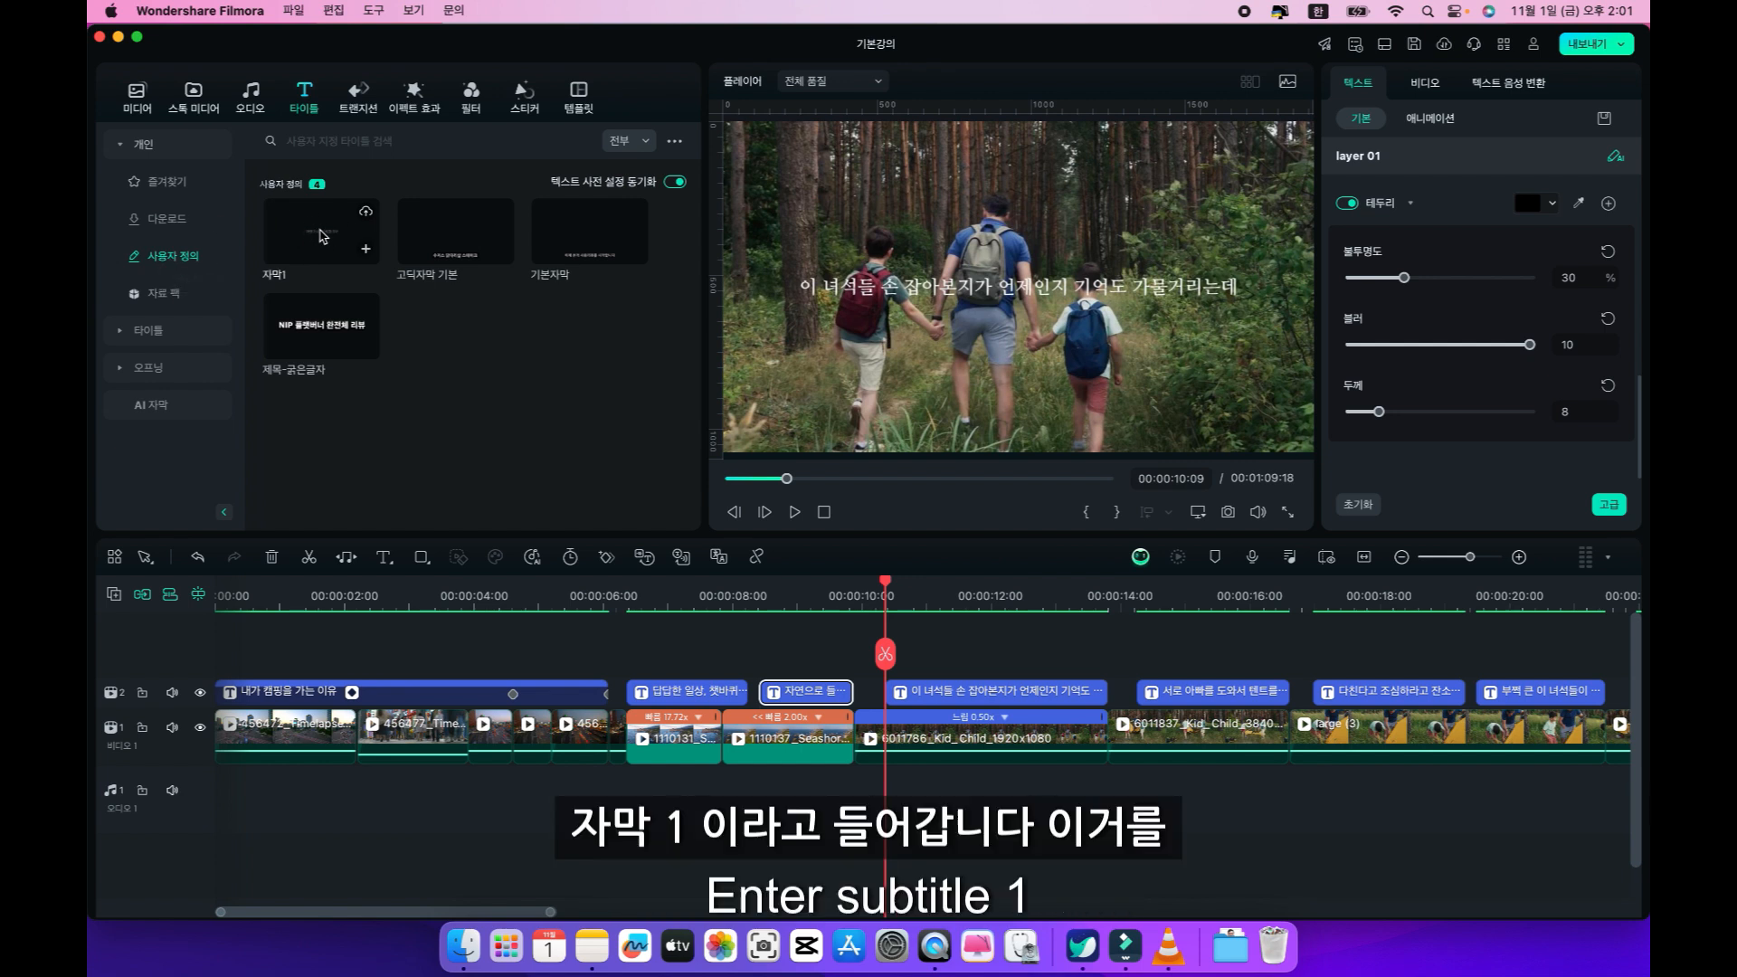
click(365, 248)
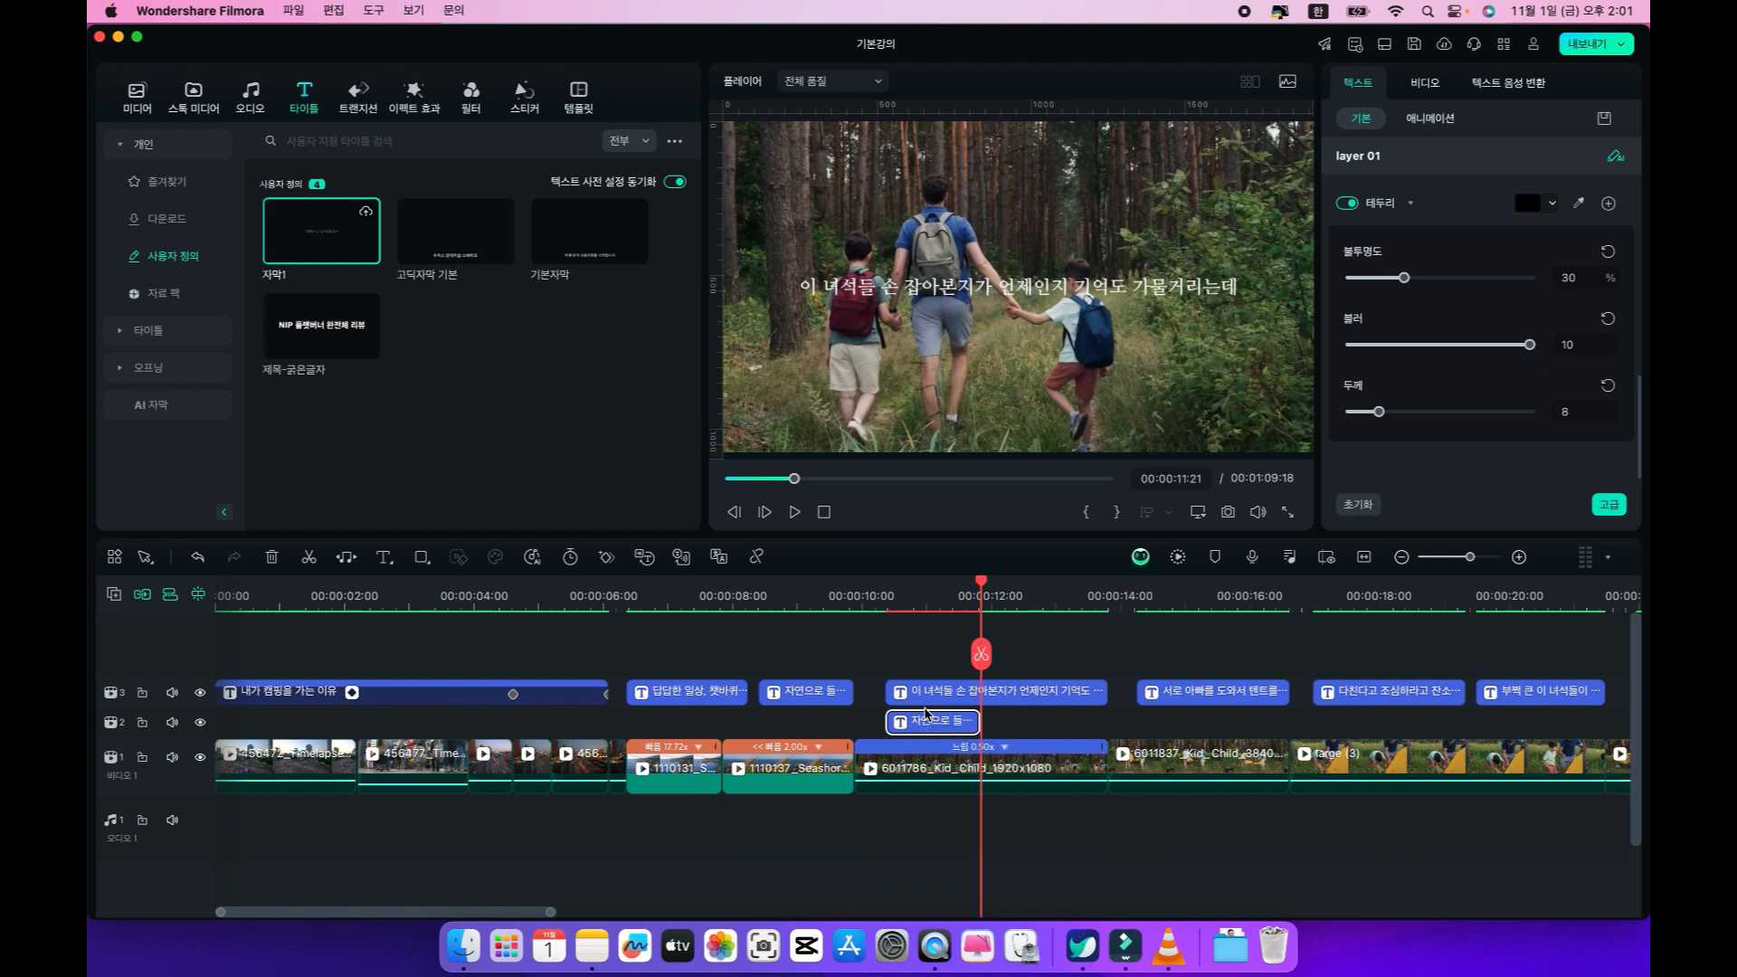
Delete the "자막1" title inserted beneath the forest caption.
double_click(932, 722)
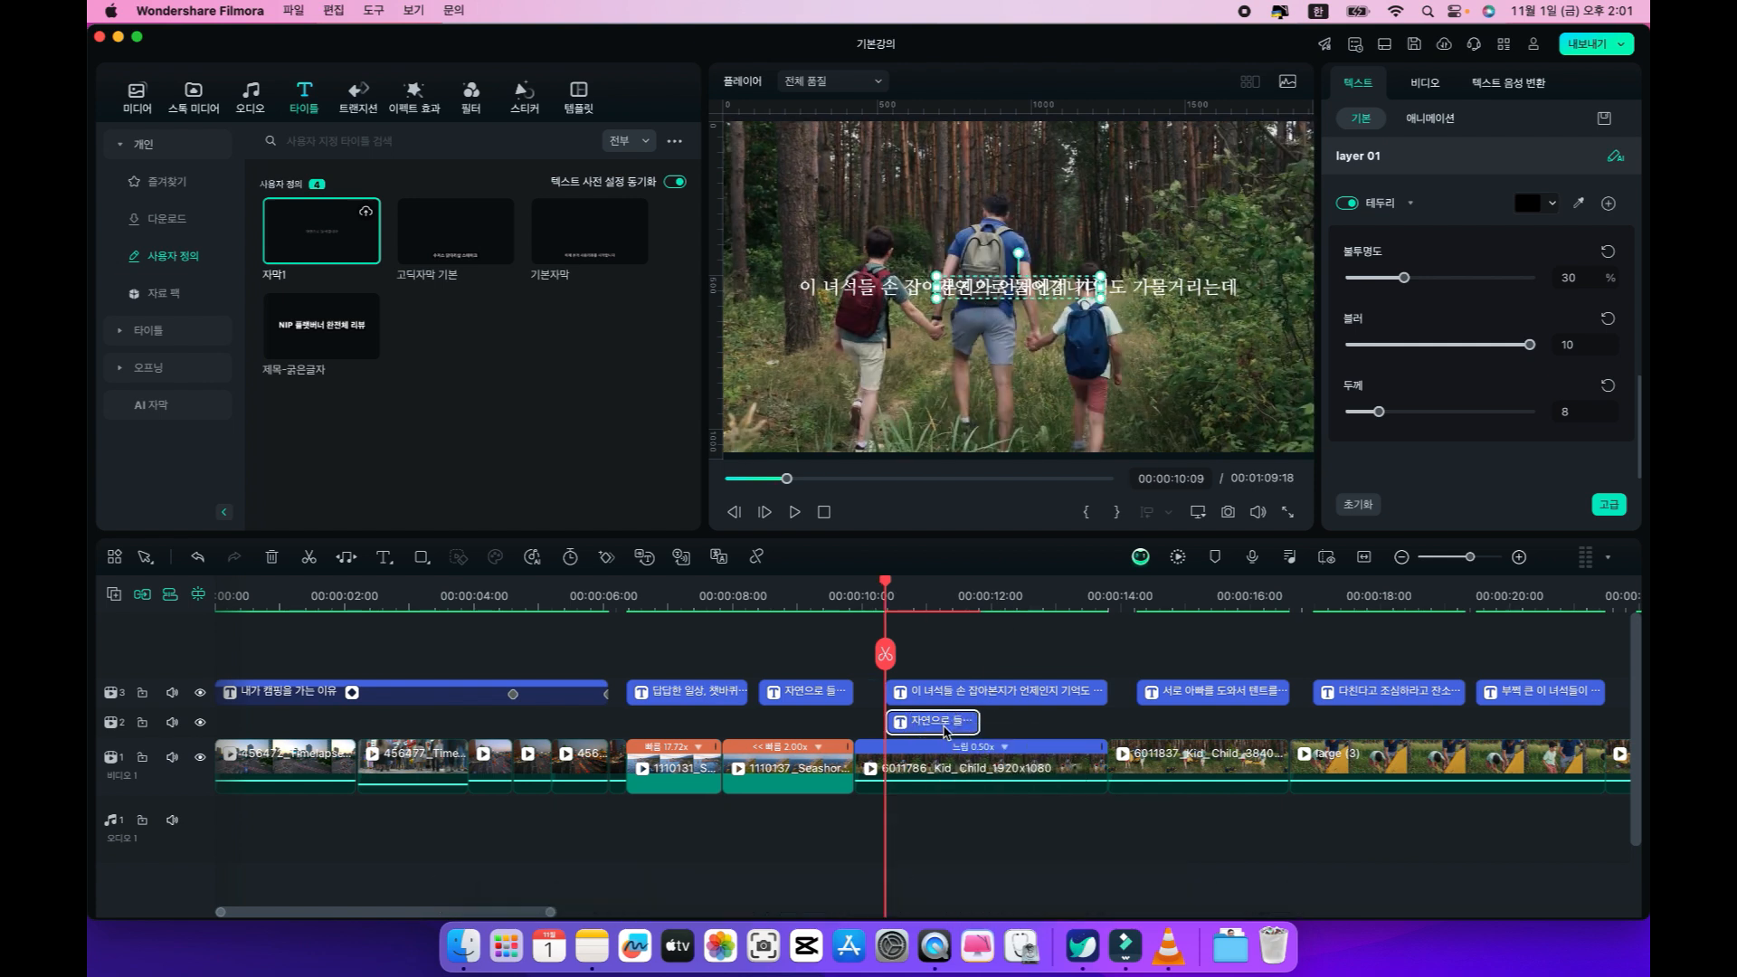
key(Delete)
Review the captions and clips along the timeline, including the forest caption, the camping clips, the opening title and the first coast caption.
click(824, 696)
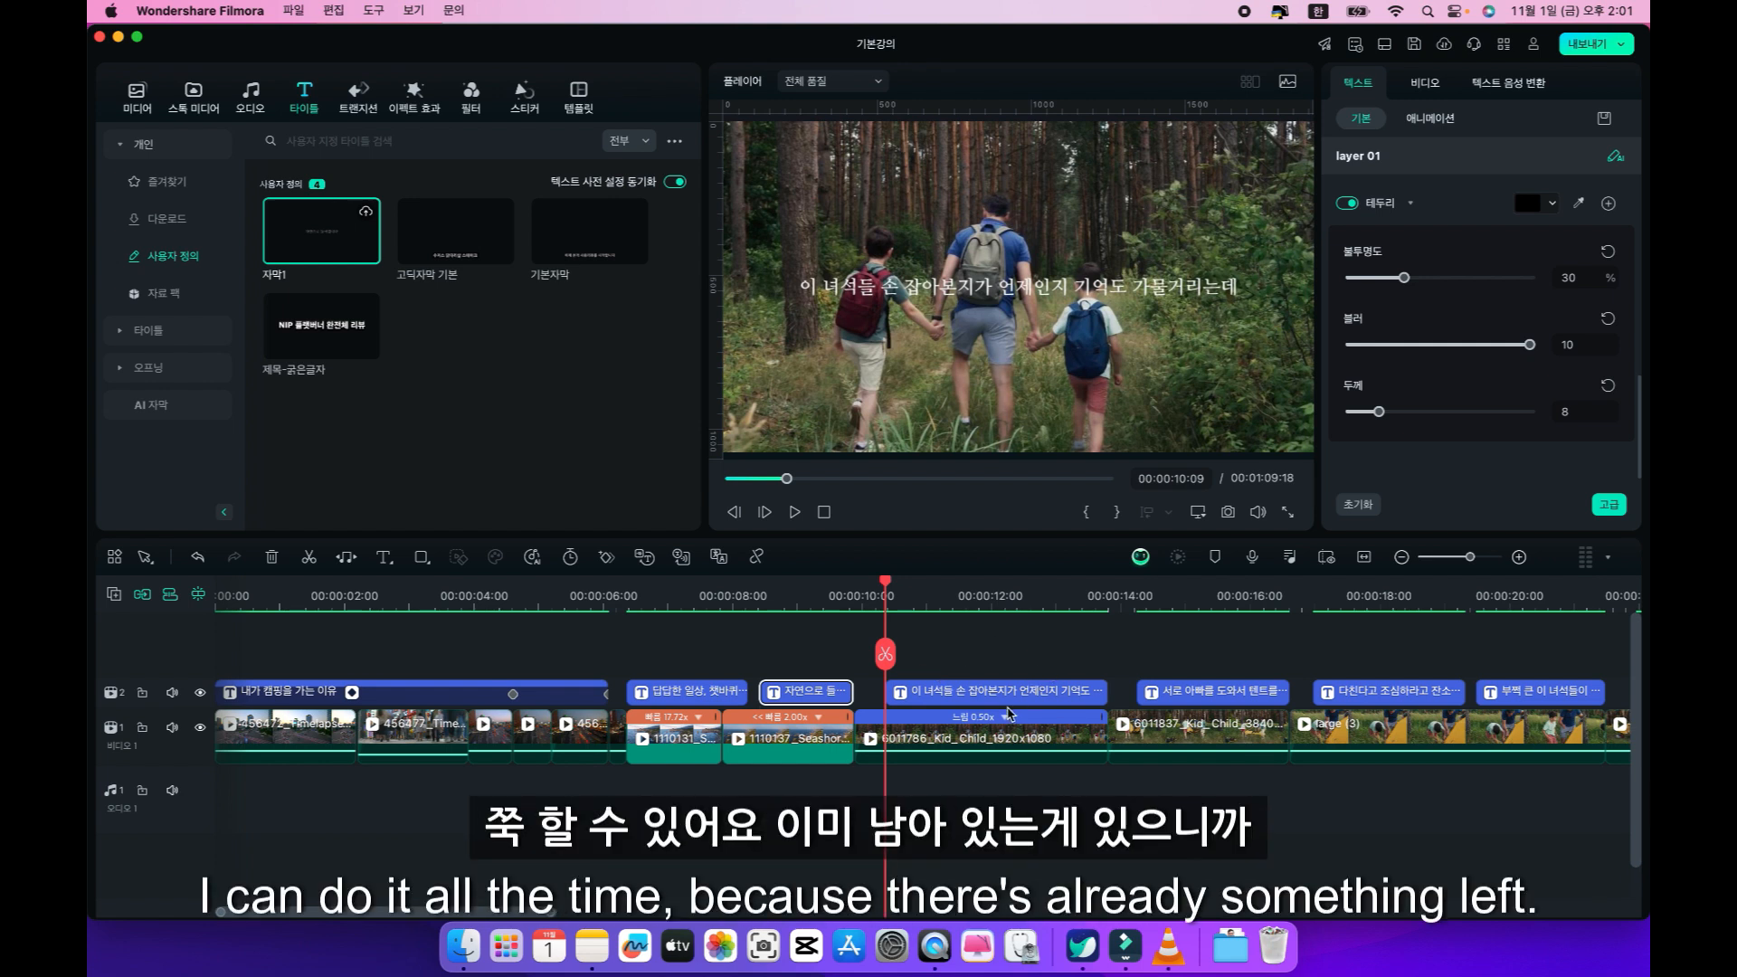
click(1002, 693)
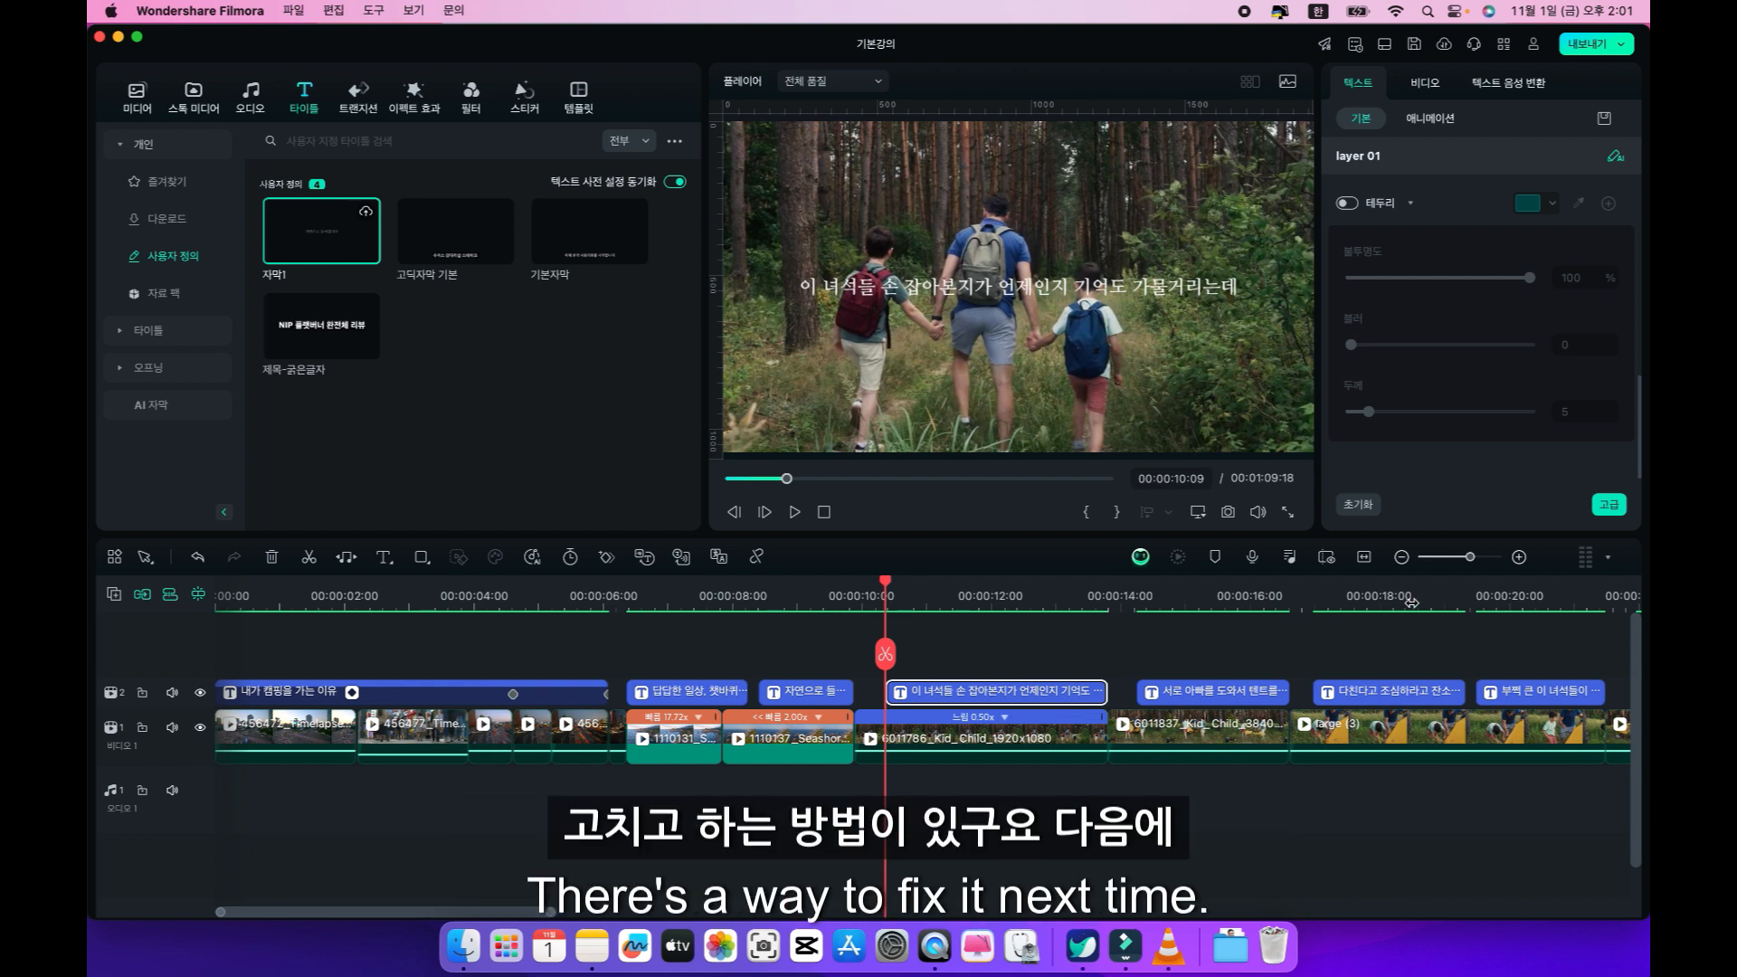
click(798, 595)
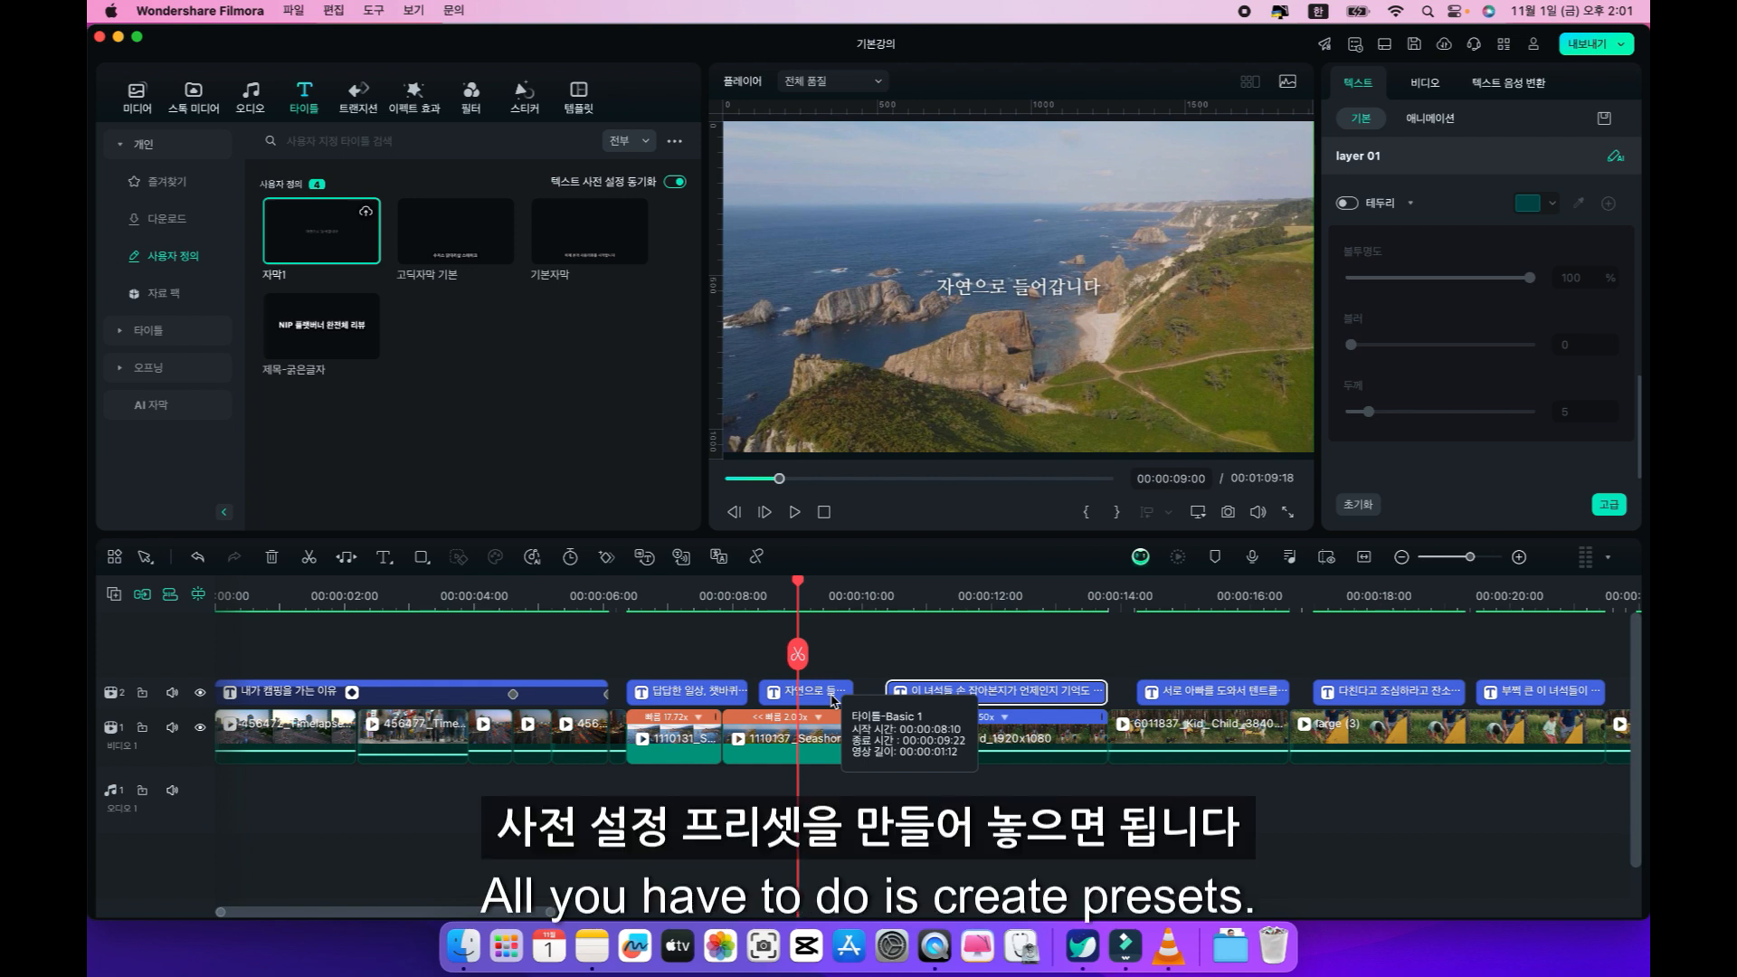
mouse_move(796, 582)
mouse_down()
mouse_move(1431, 599)
mouse_move(928, 588)
mouse_move(158, 626)
mouse_move(91, 653)
mouse_up()
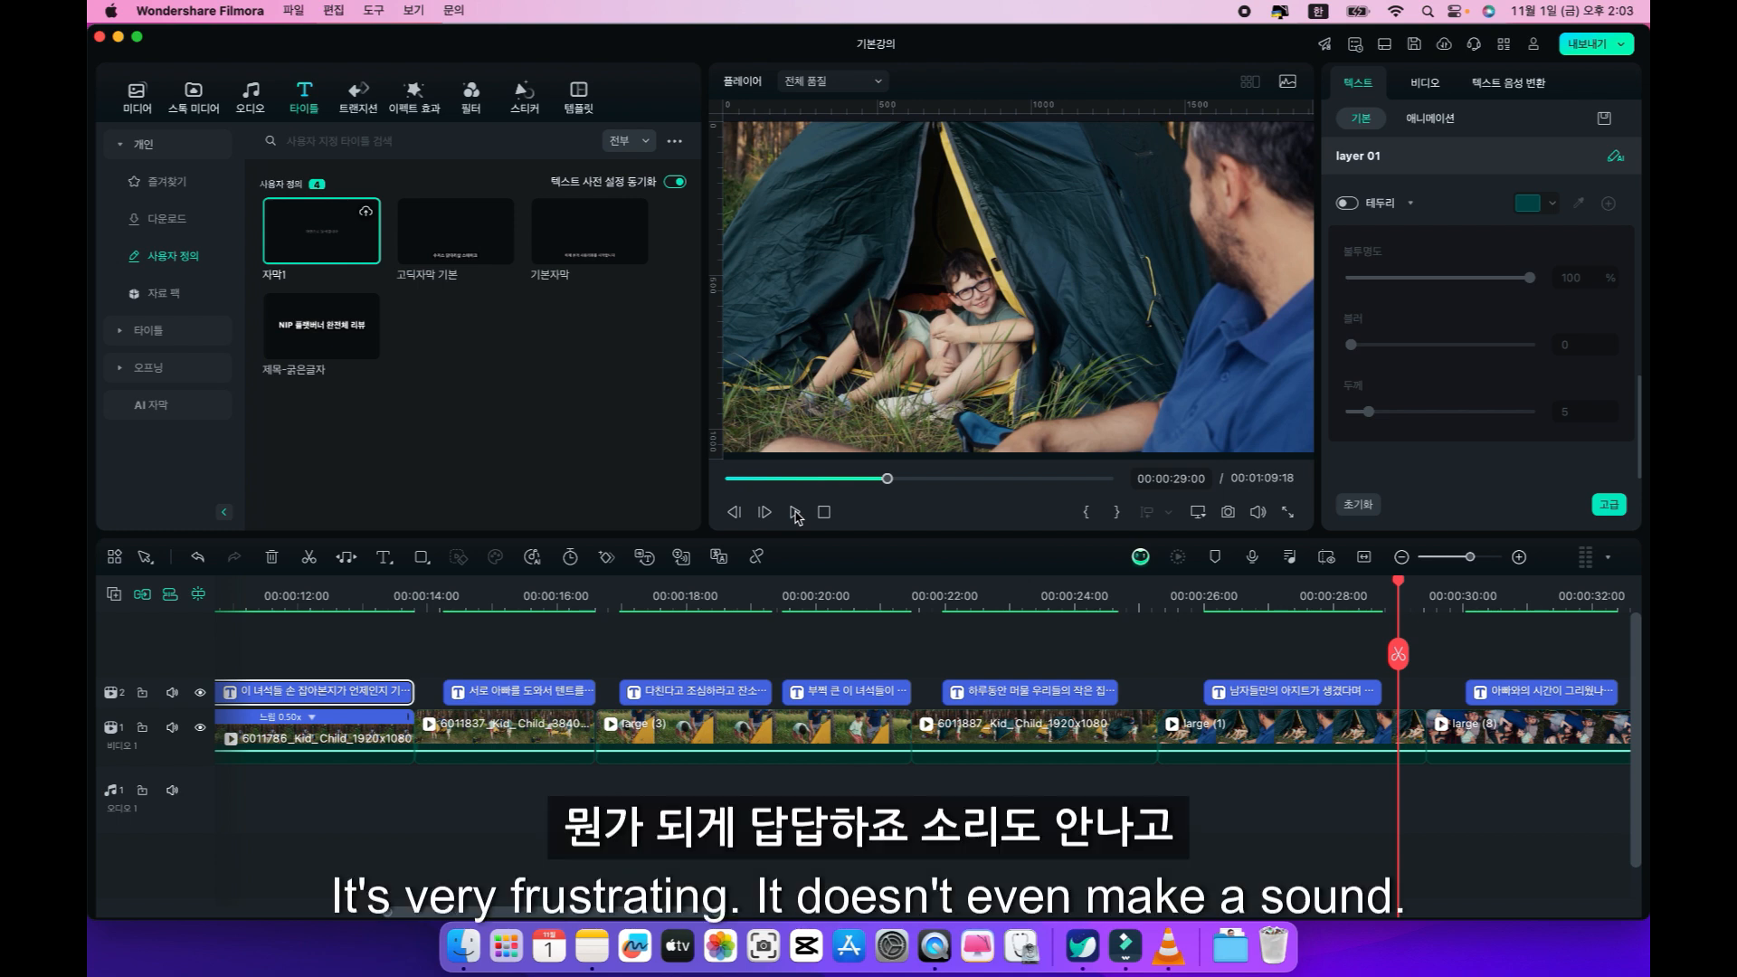
click(819, 731)
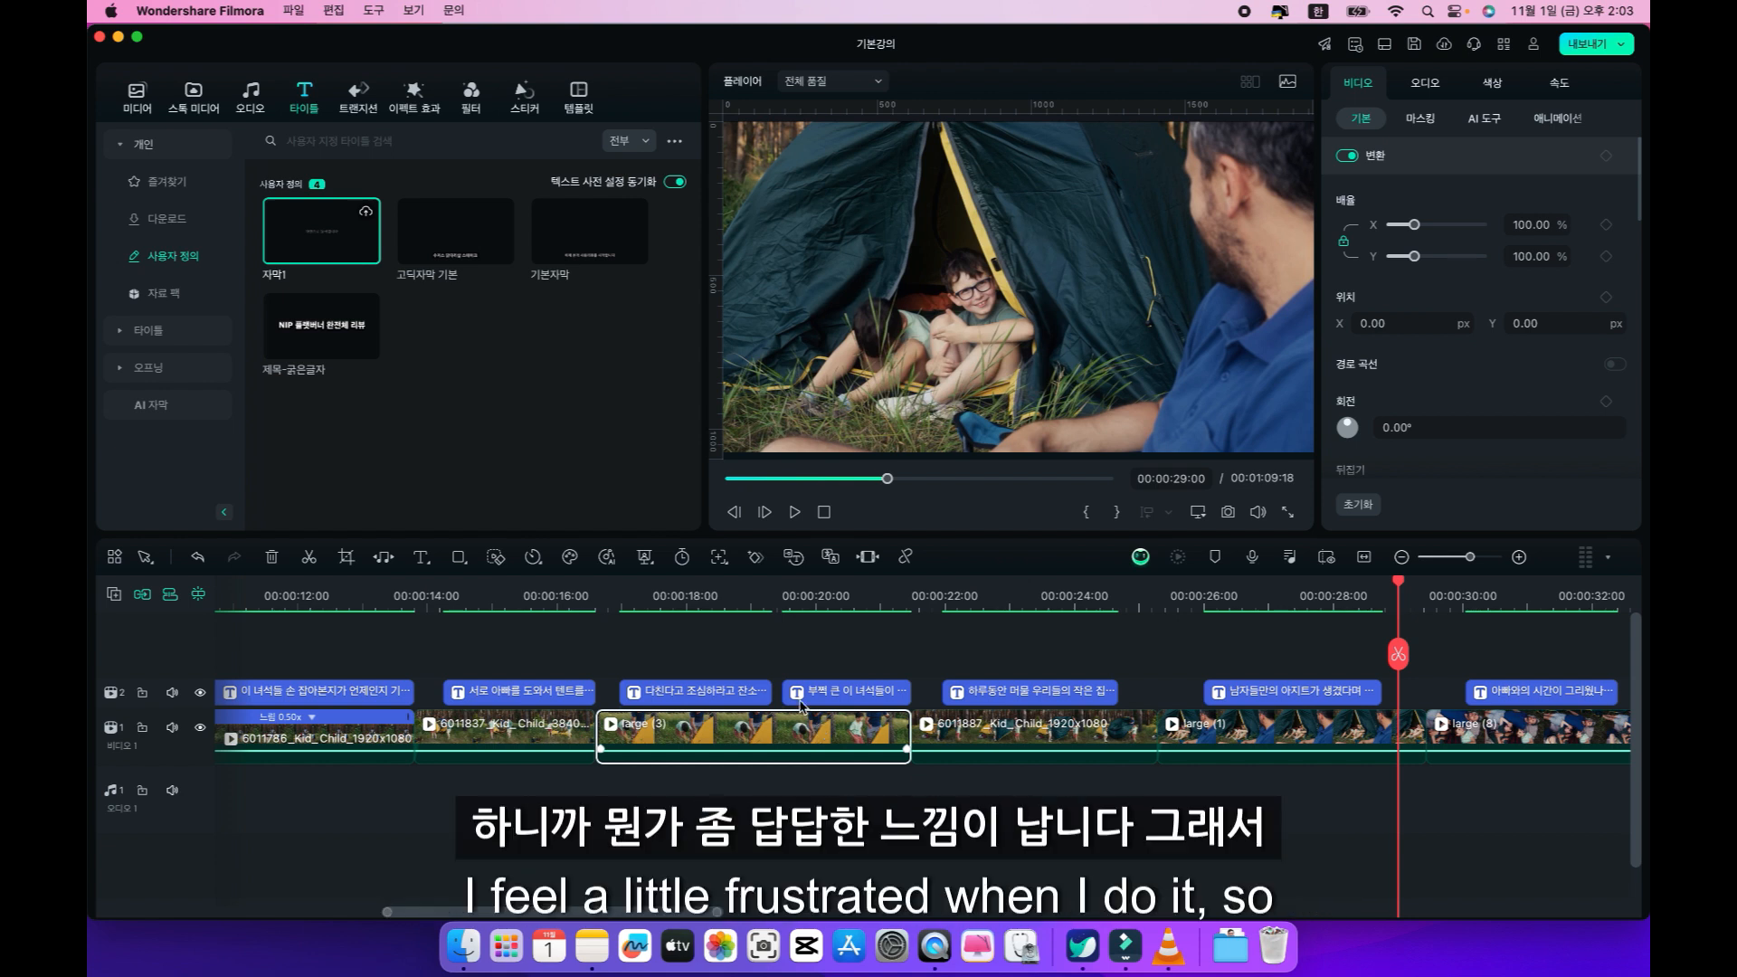
click(778, 594)
drag(779, 588, 125, 601)
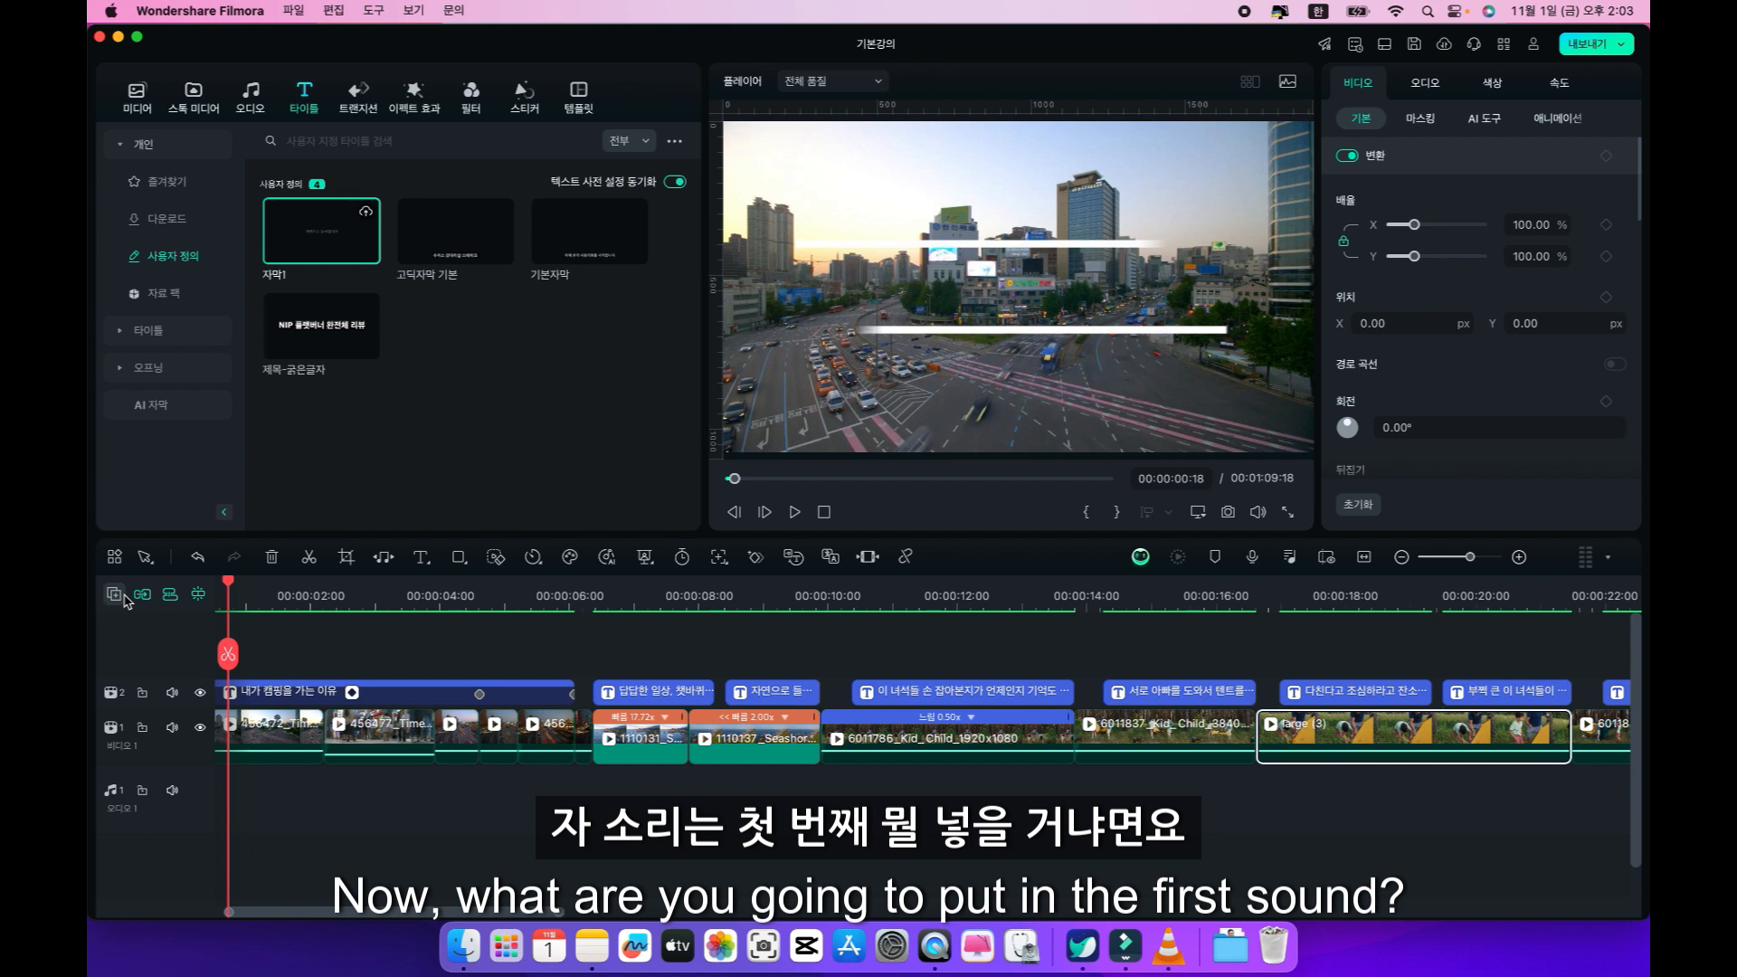
click(257, 690)
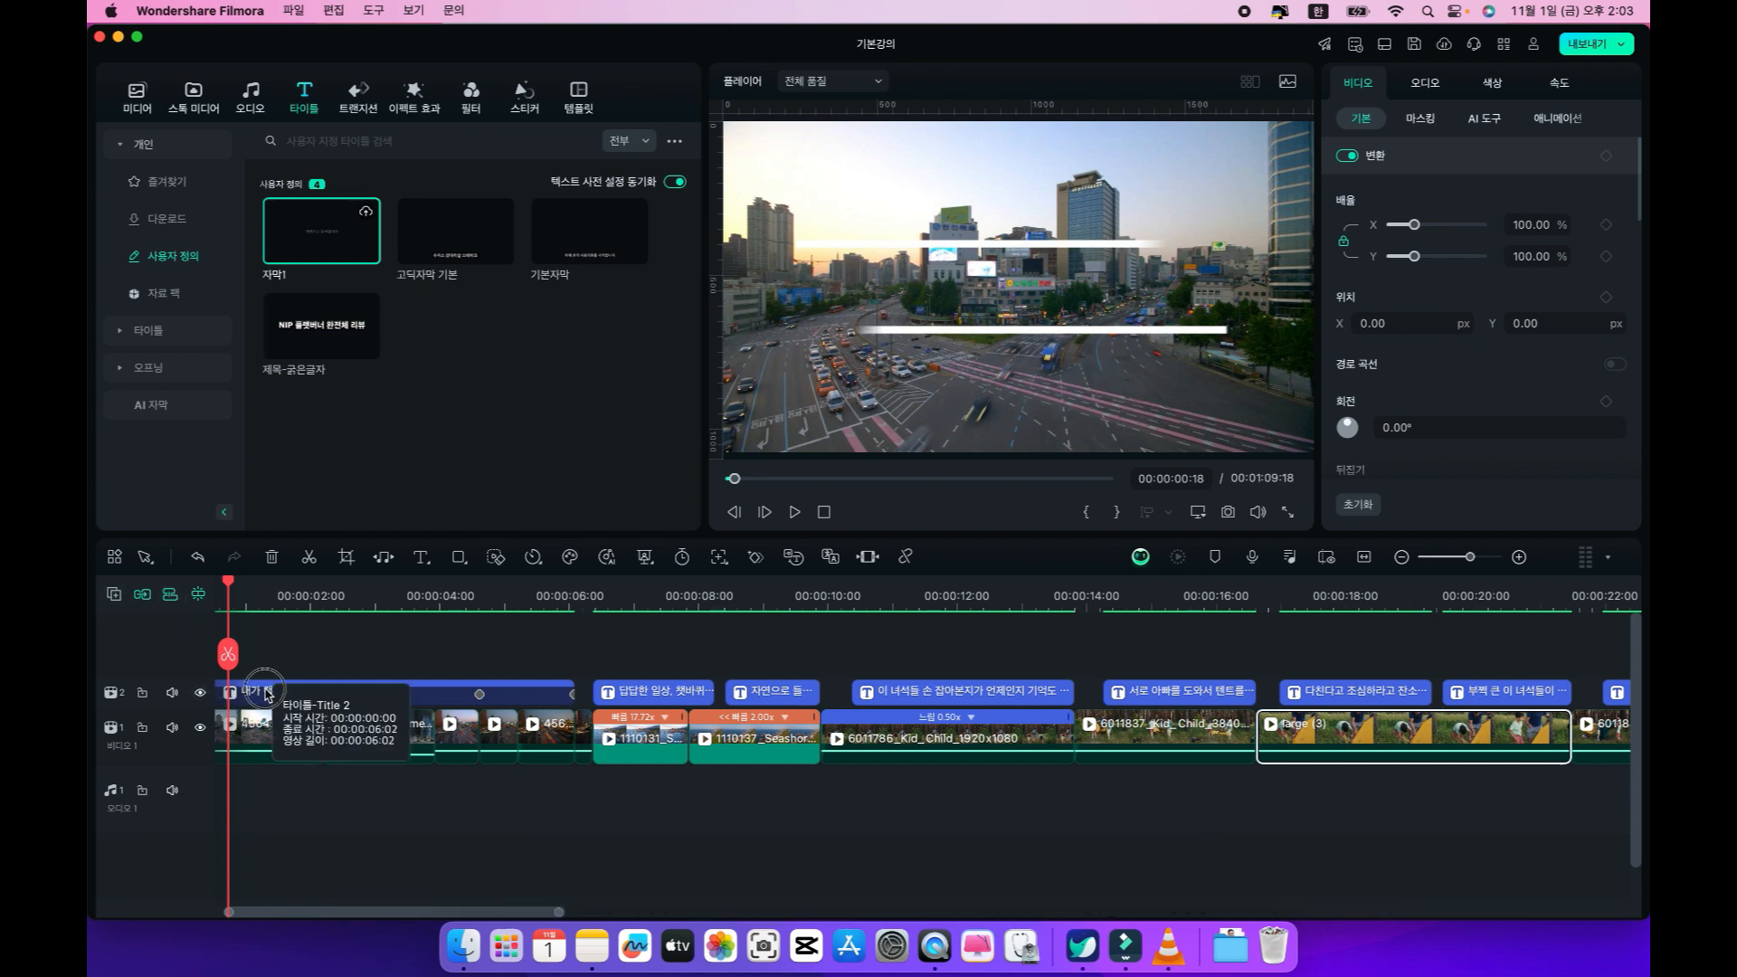
click(272, 604)
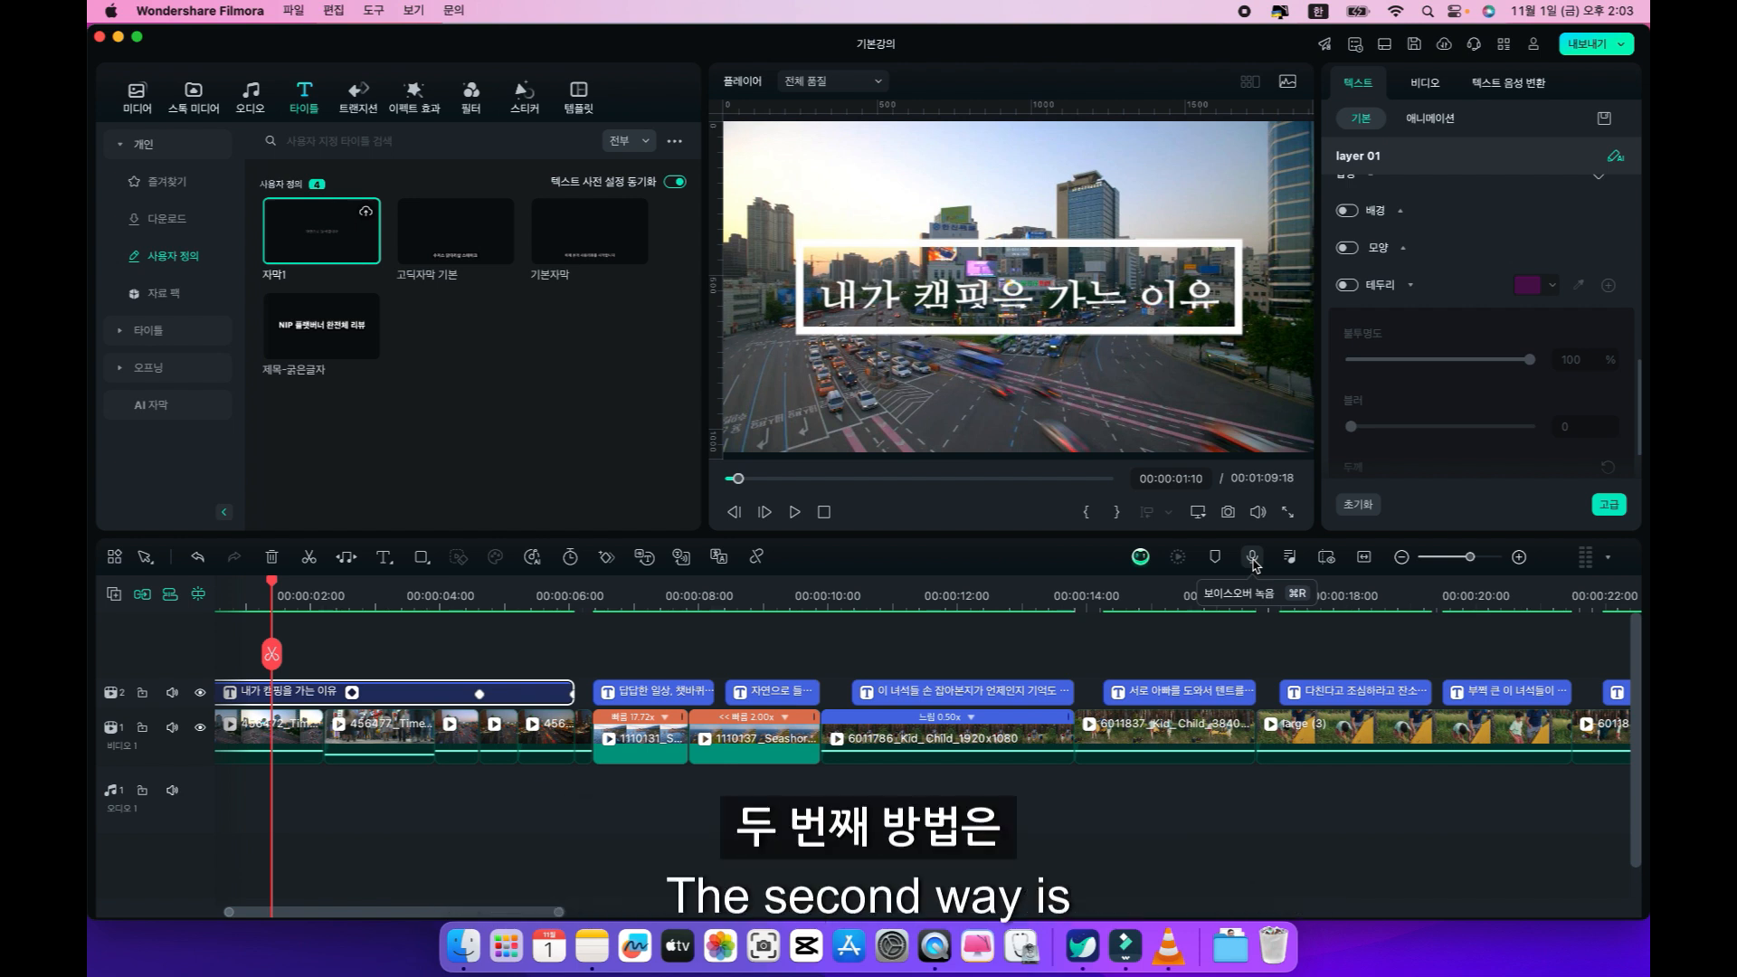
click(624, 598)
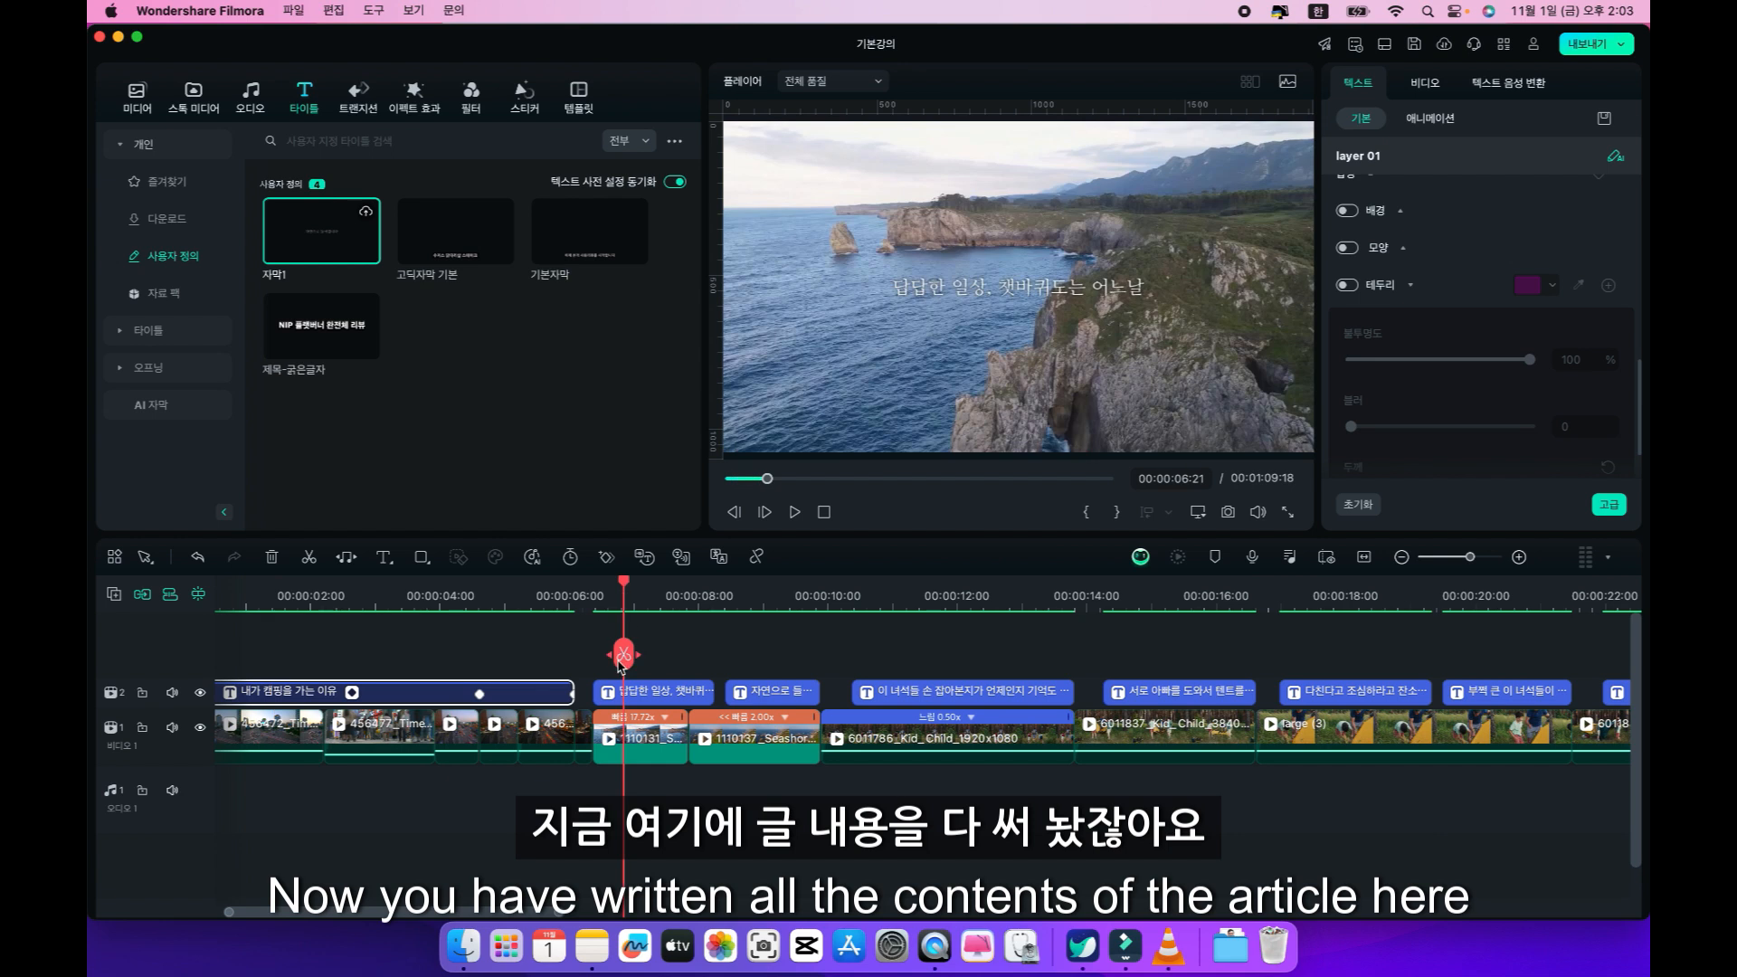
click(636, 693)
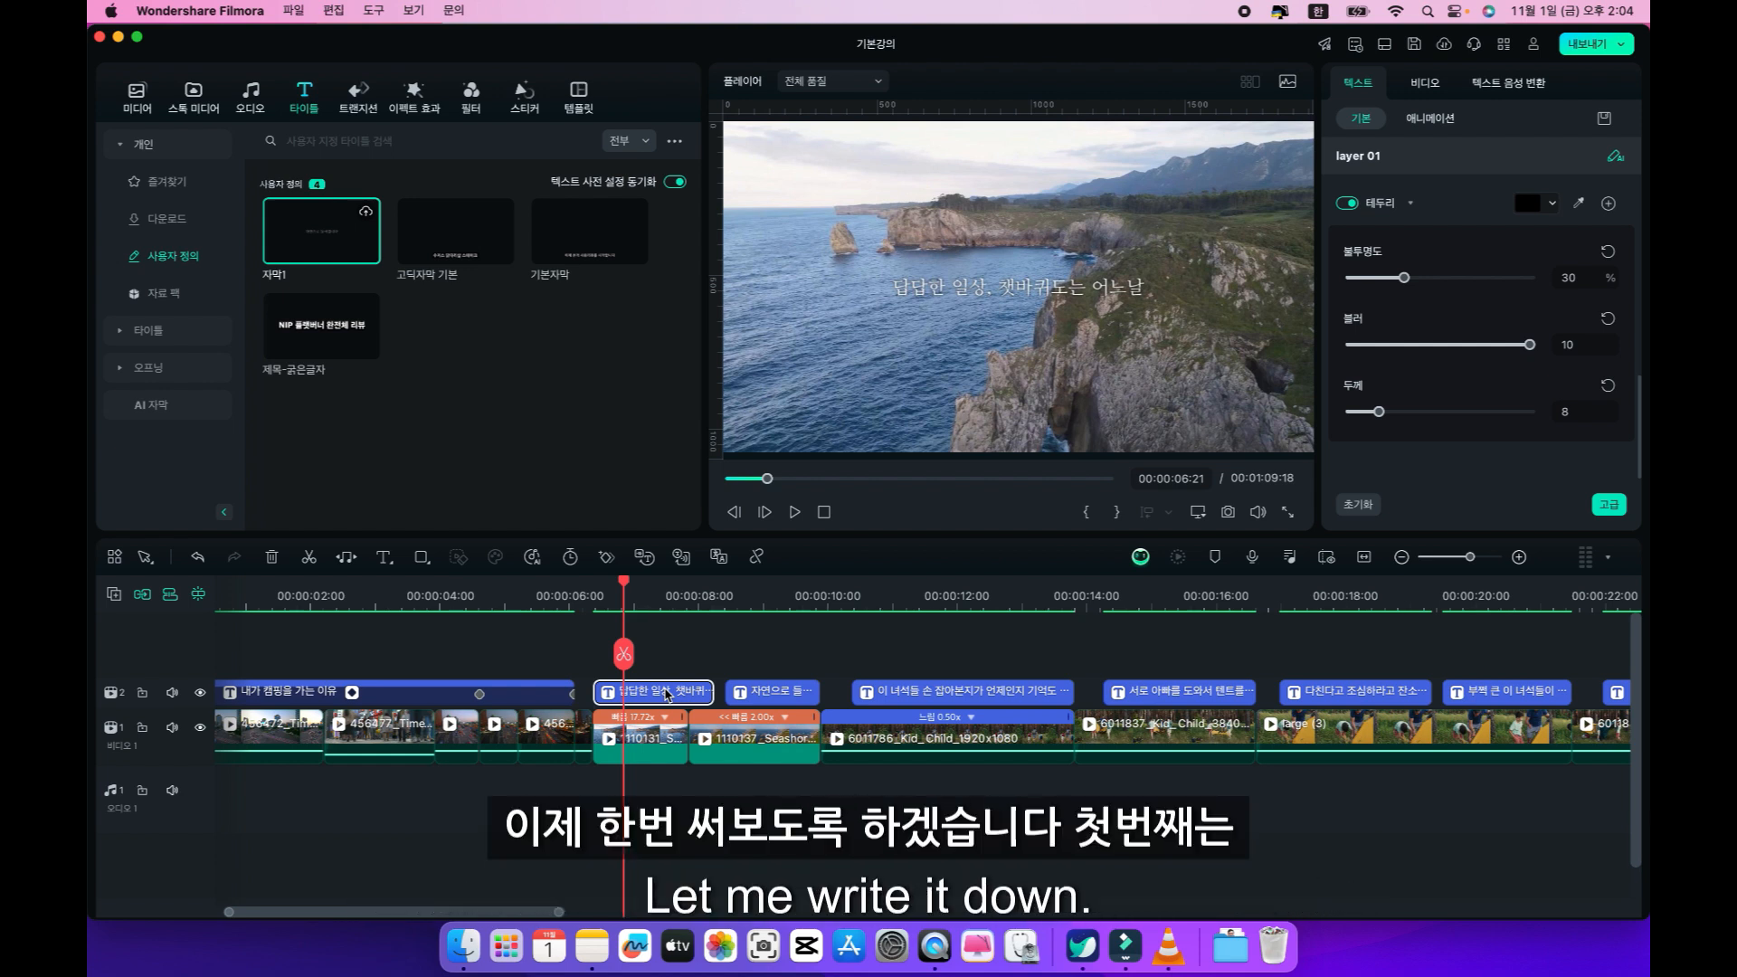
Place the playhead at 00:00:01:13 on the opening title and open the voiceover recording settings.
click(433, 596)
mouse_move(431, 580)
mouse_down()
mouse_move(181, 595)
mouse_move(259, 607)
mouse_up()
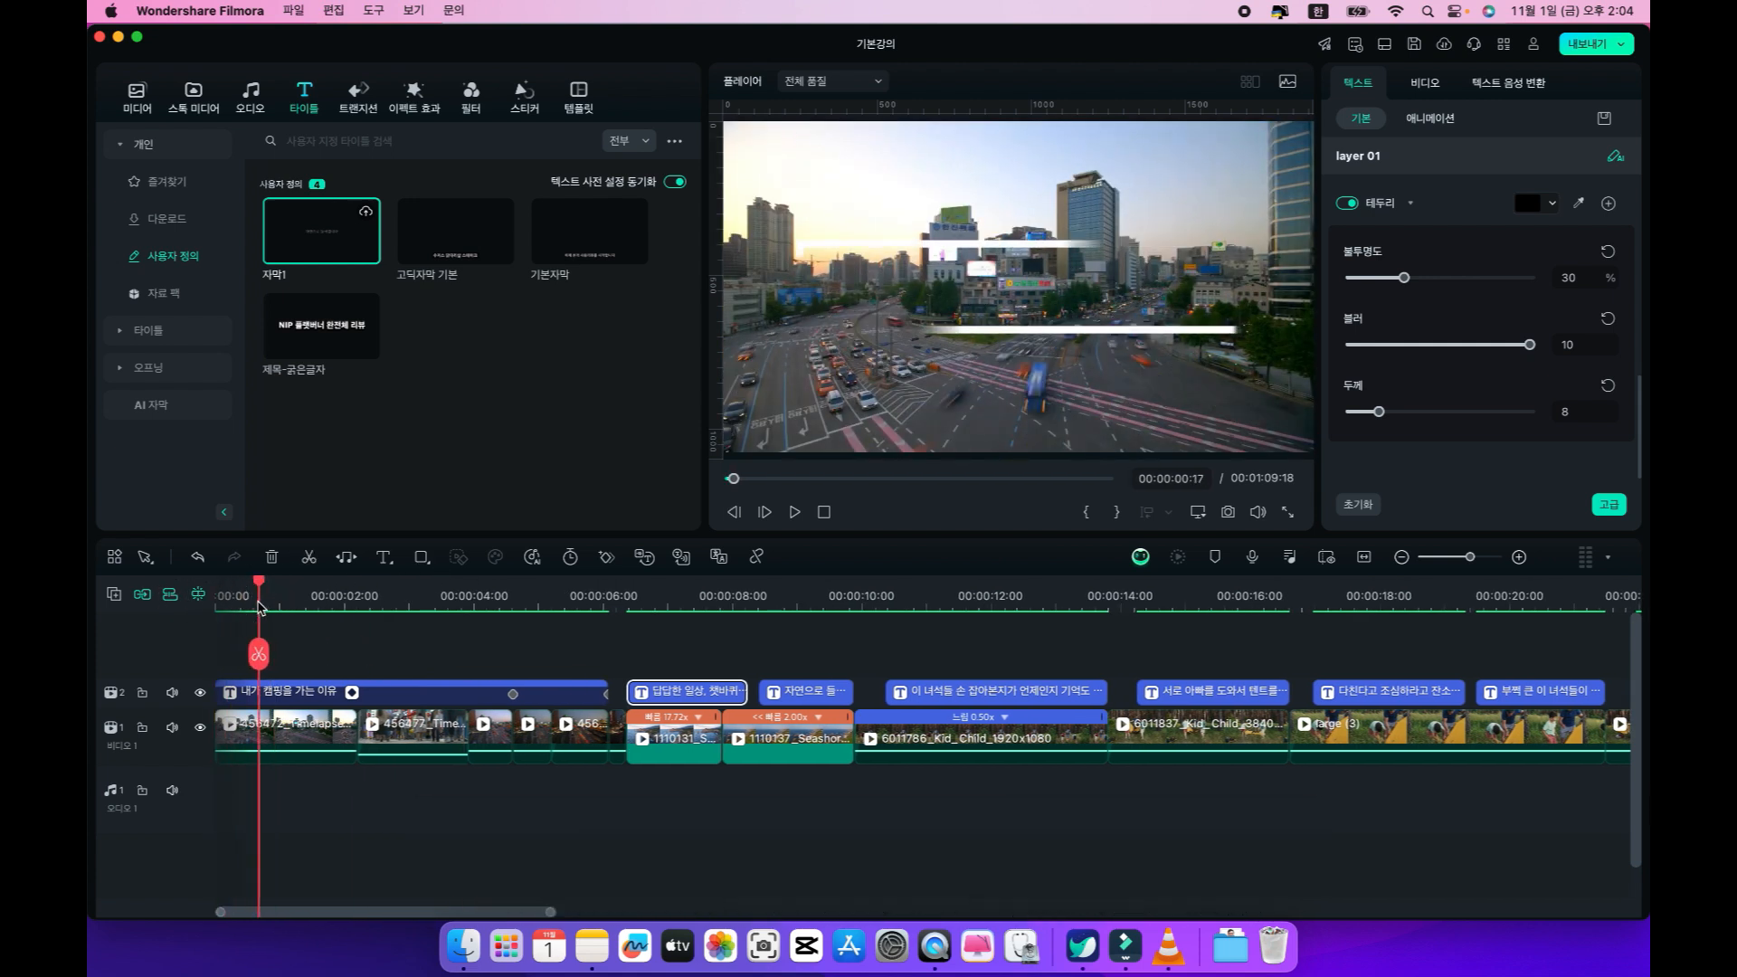
mouse_move(258, 586)
mouse_down()
mouse_move(326, 588)
mouse_move(246, 593)
mouse_move(324, 604)
mouse_move(143, 595)
mouse_move(314, 604)
mouse_up()
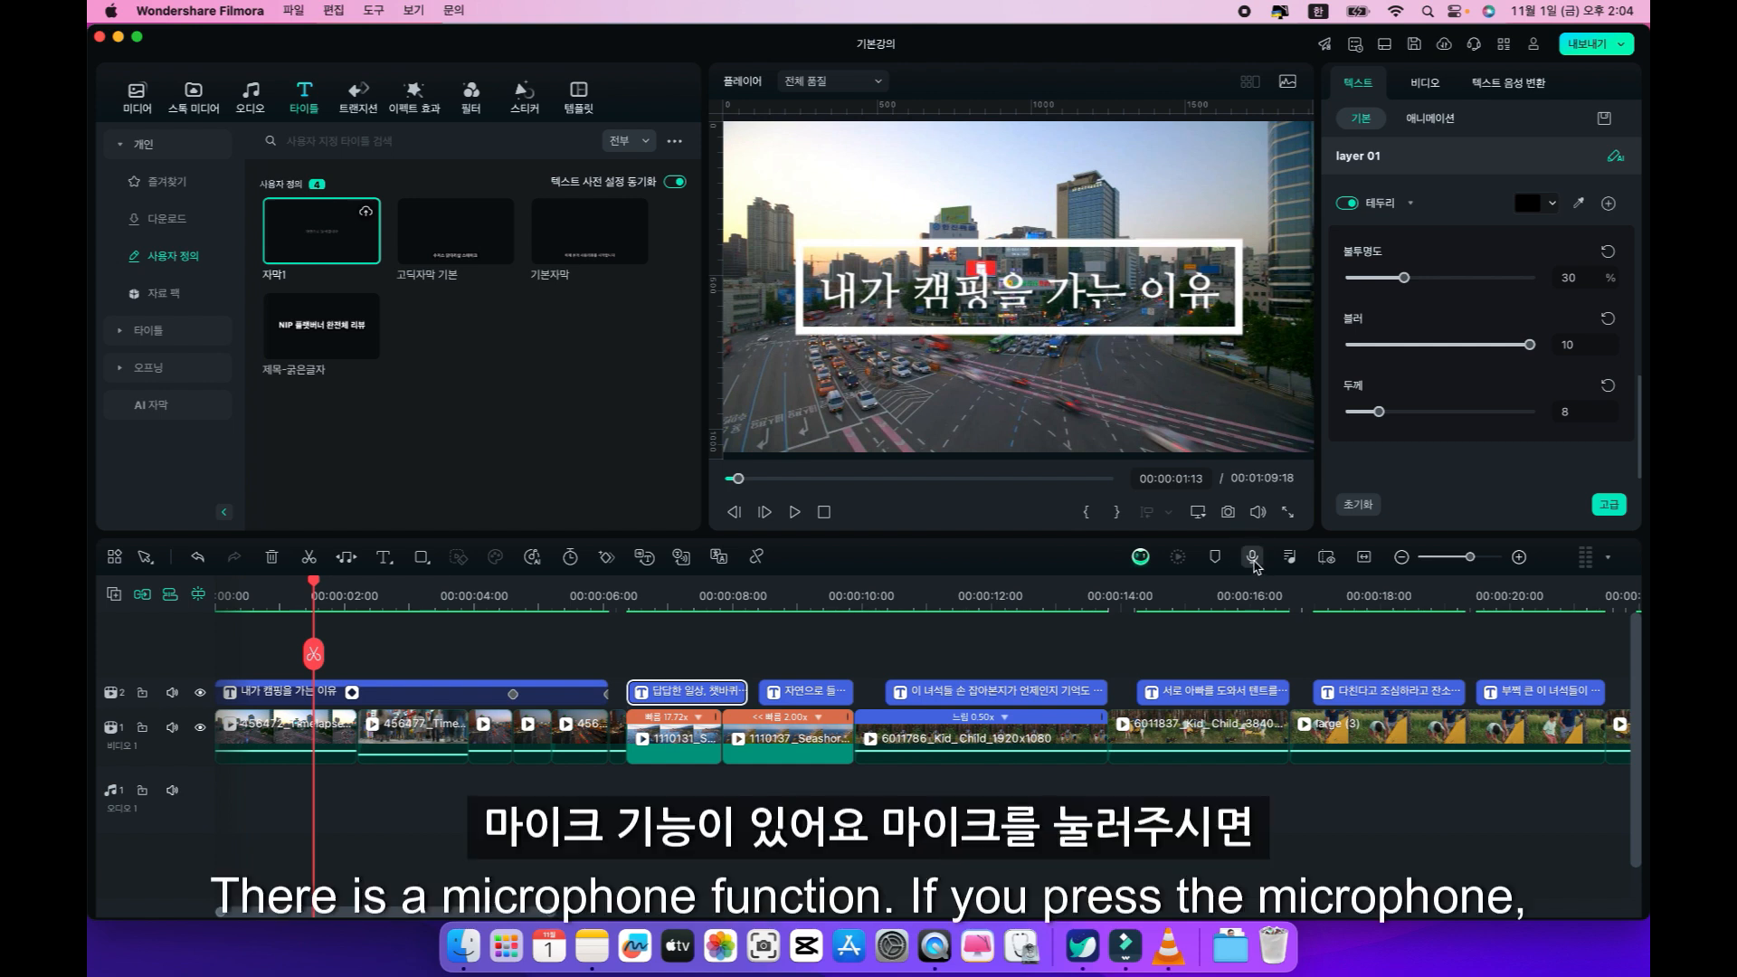
click(1252, 557)
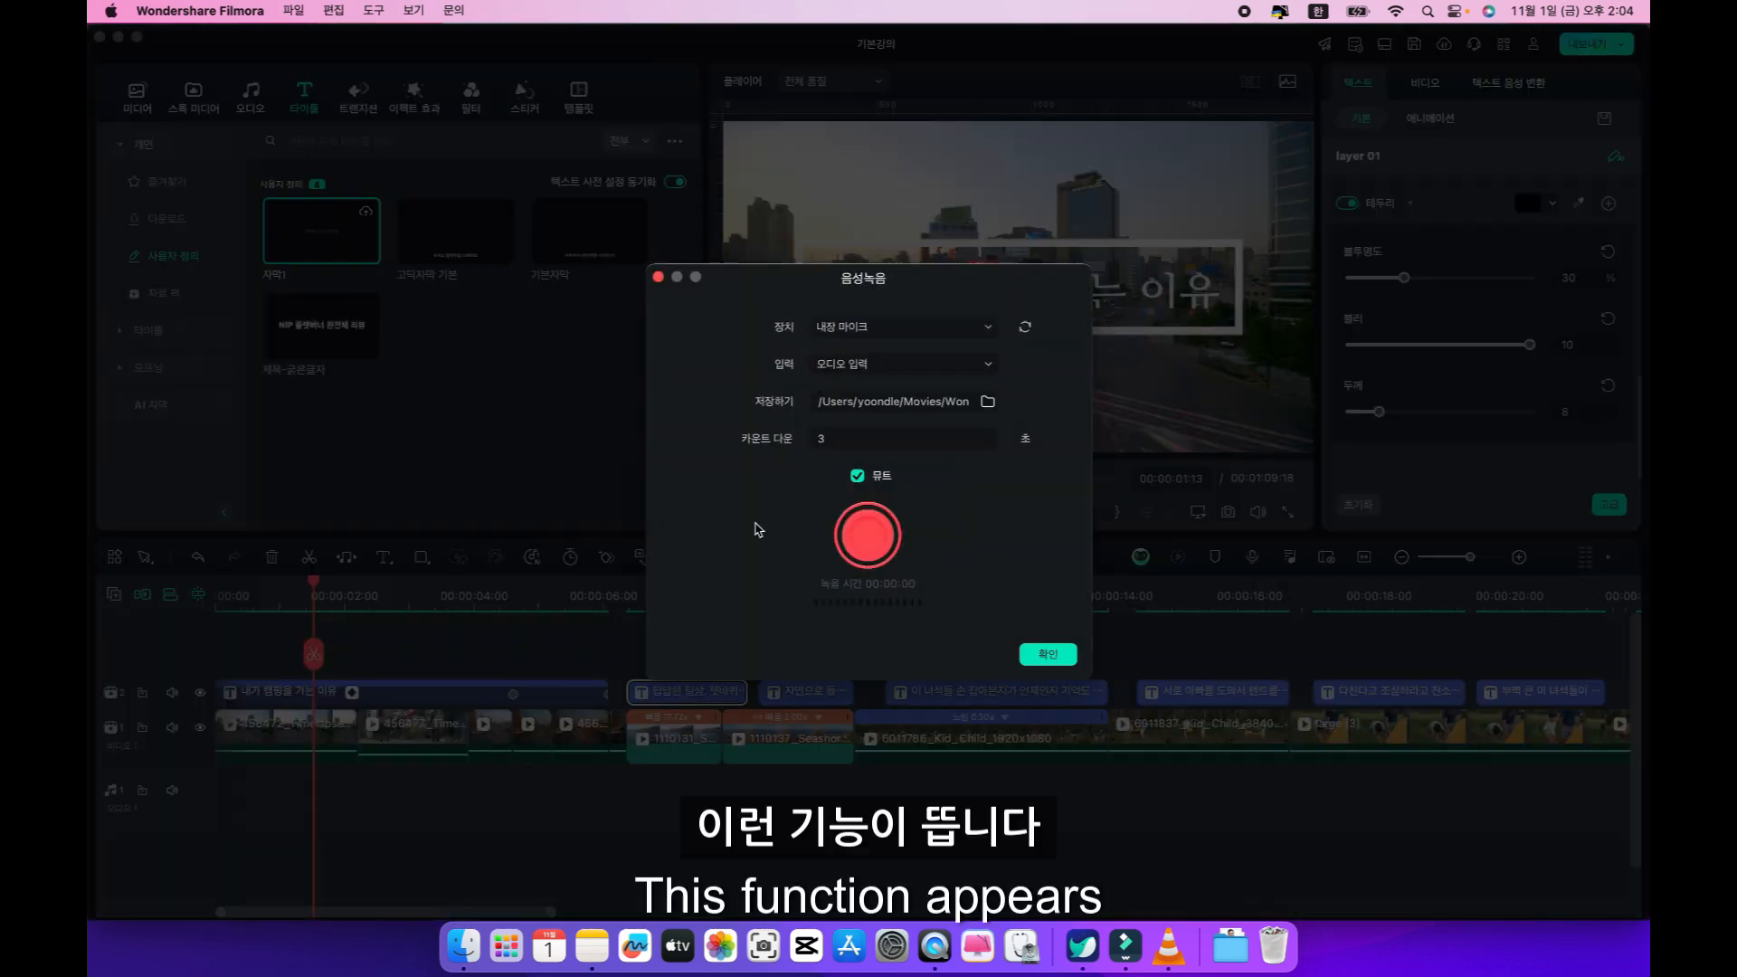
Compare the built-in microphone with the USB one, then set the voiceover device to USBAudio1.0 and the input to 오디오 입력.
click(880, 335)
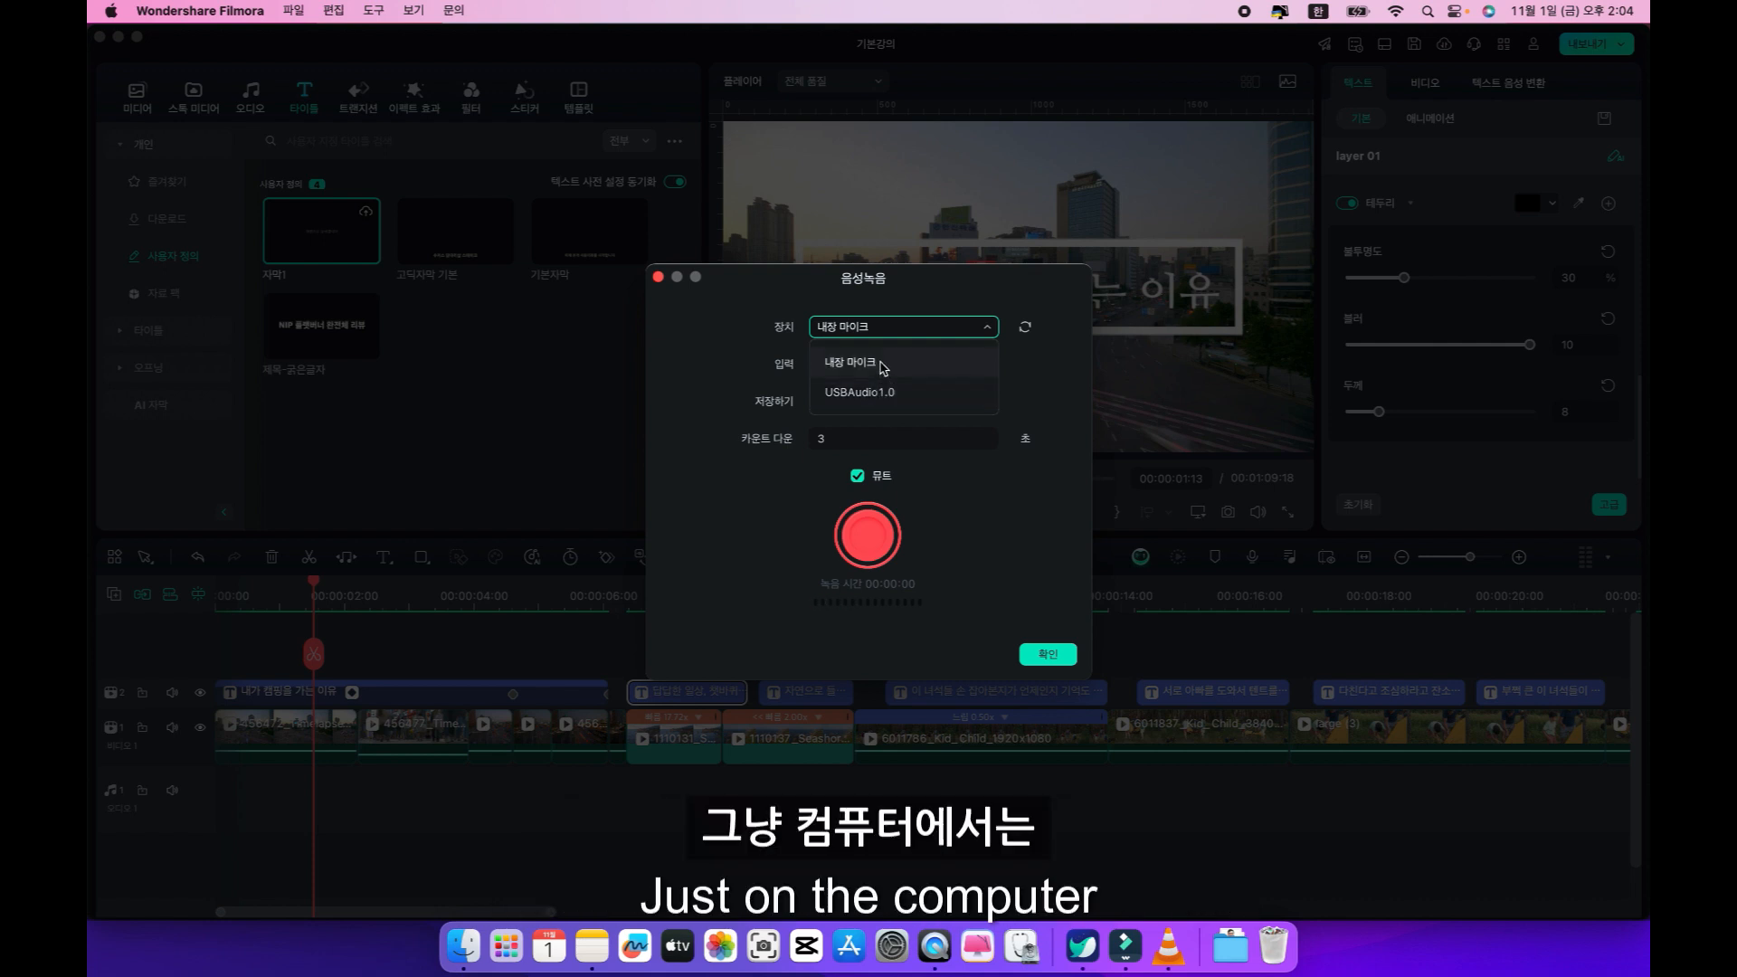
click(882, 369)
click(895, 326)
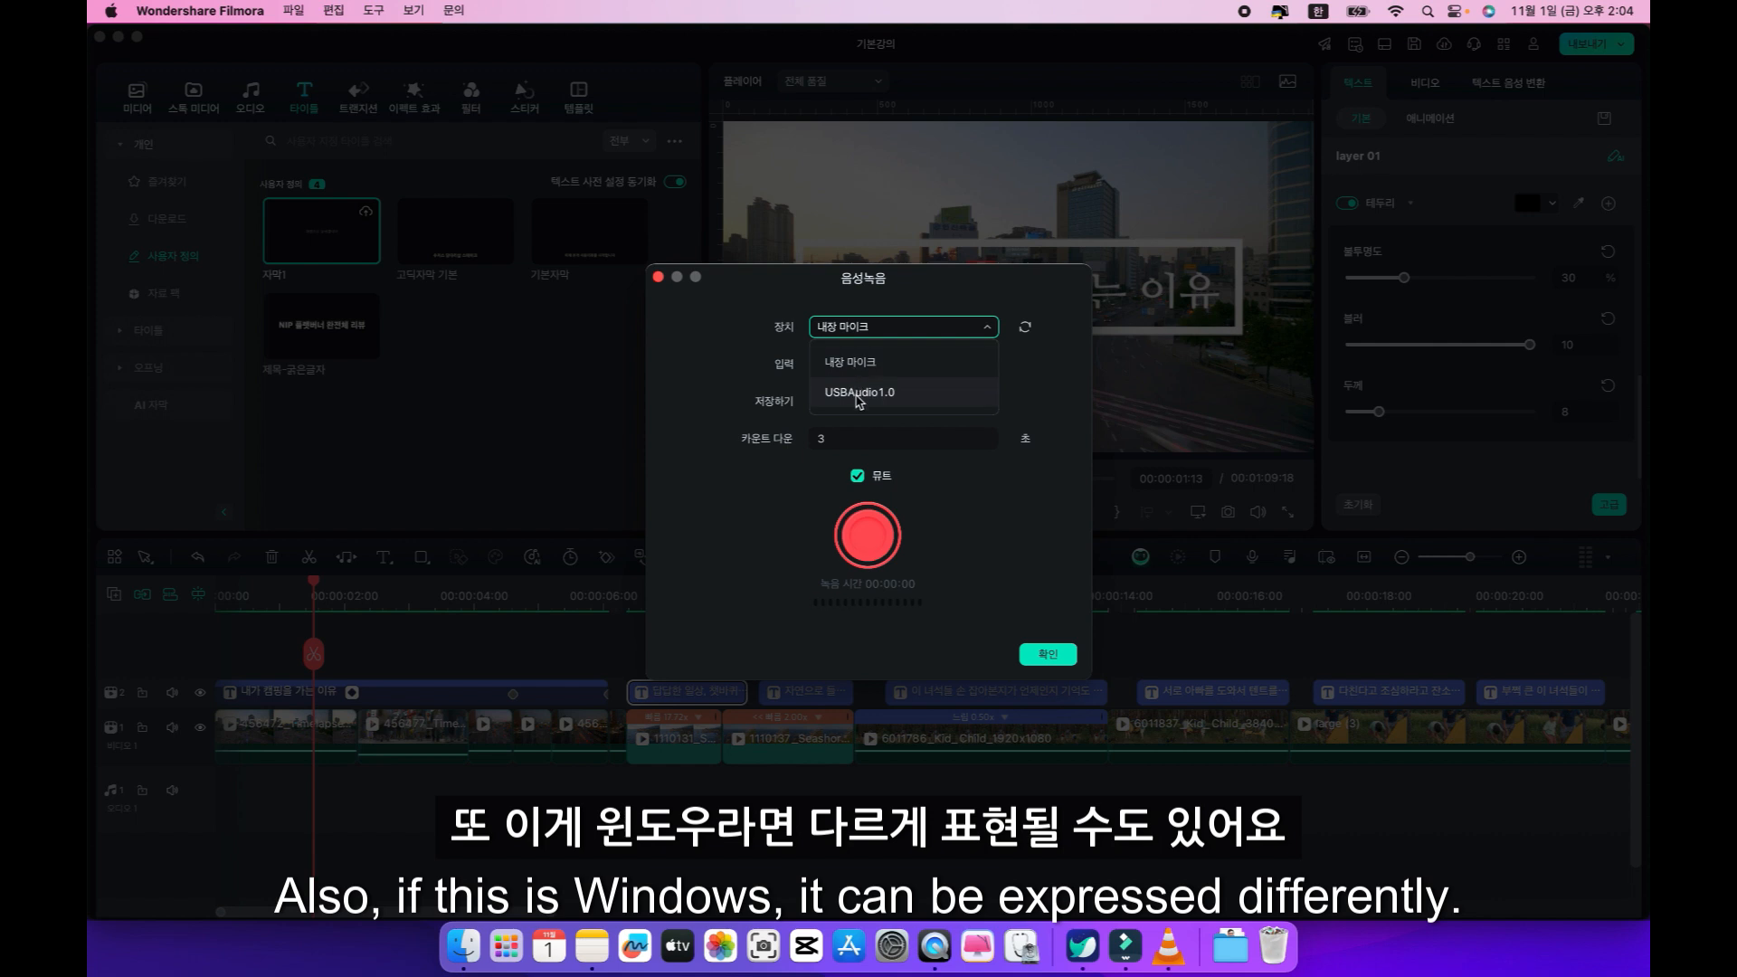
click(857, 398)
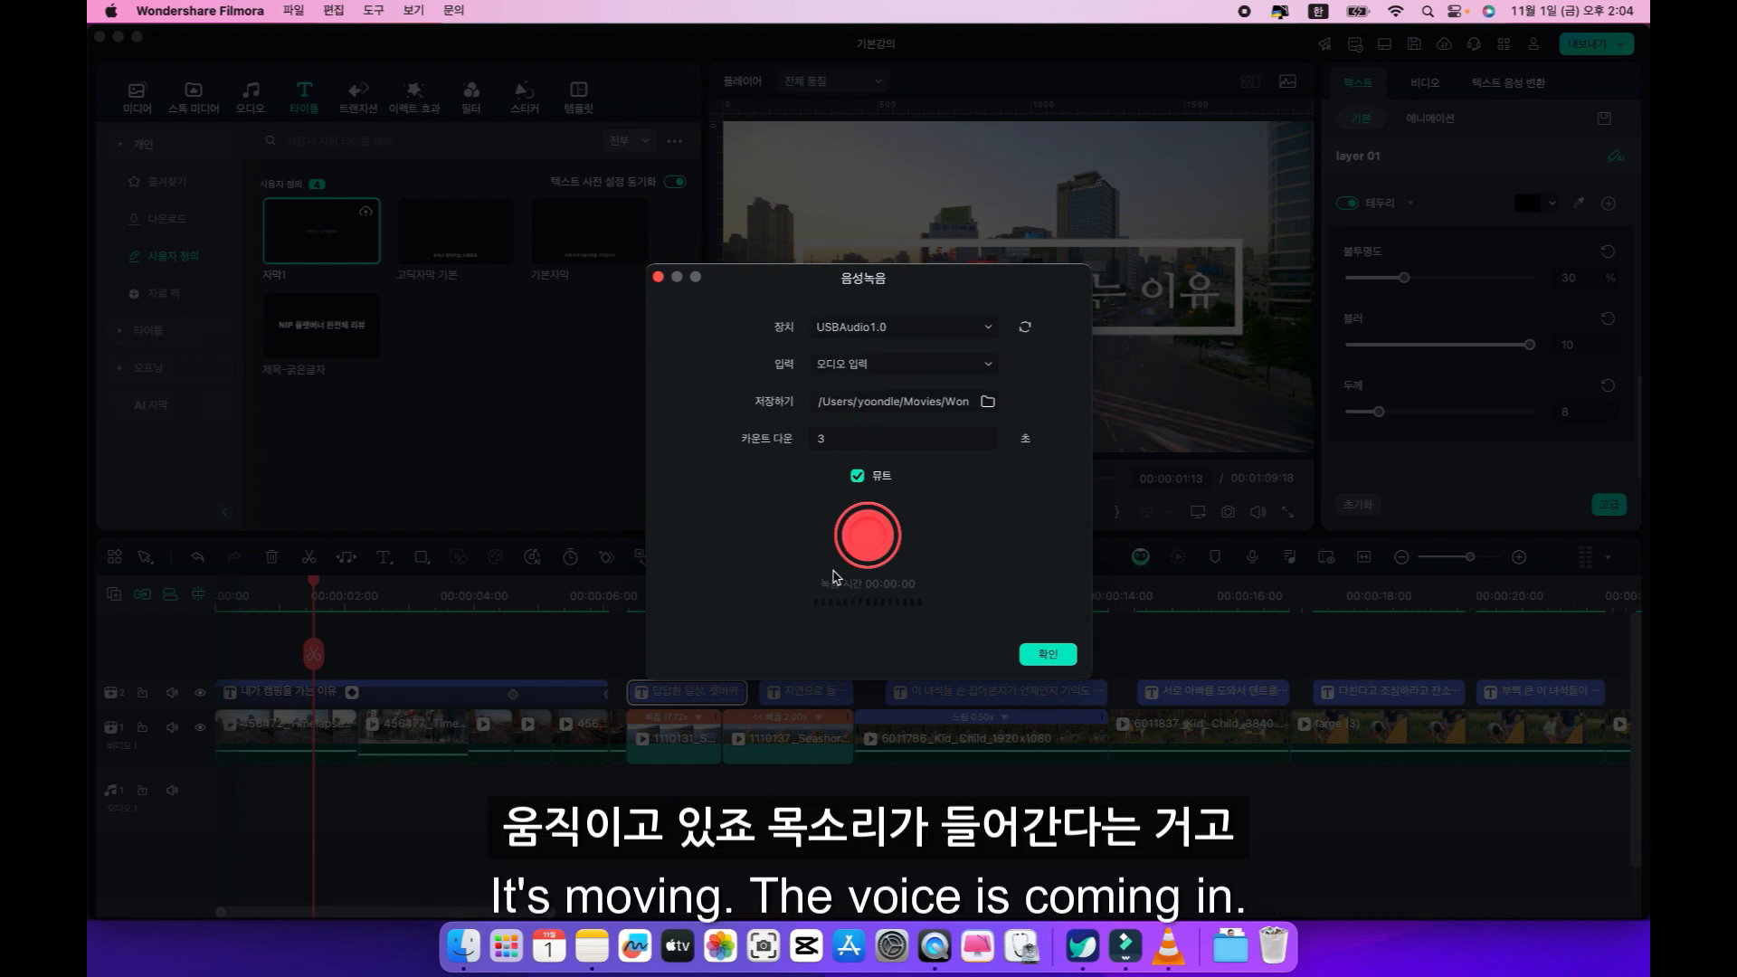
click(871, 328)
click(859, 364)
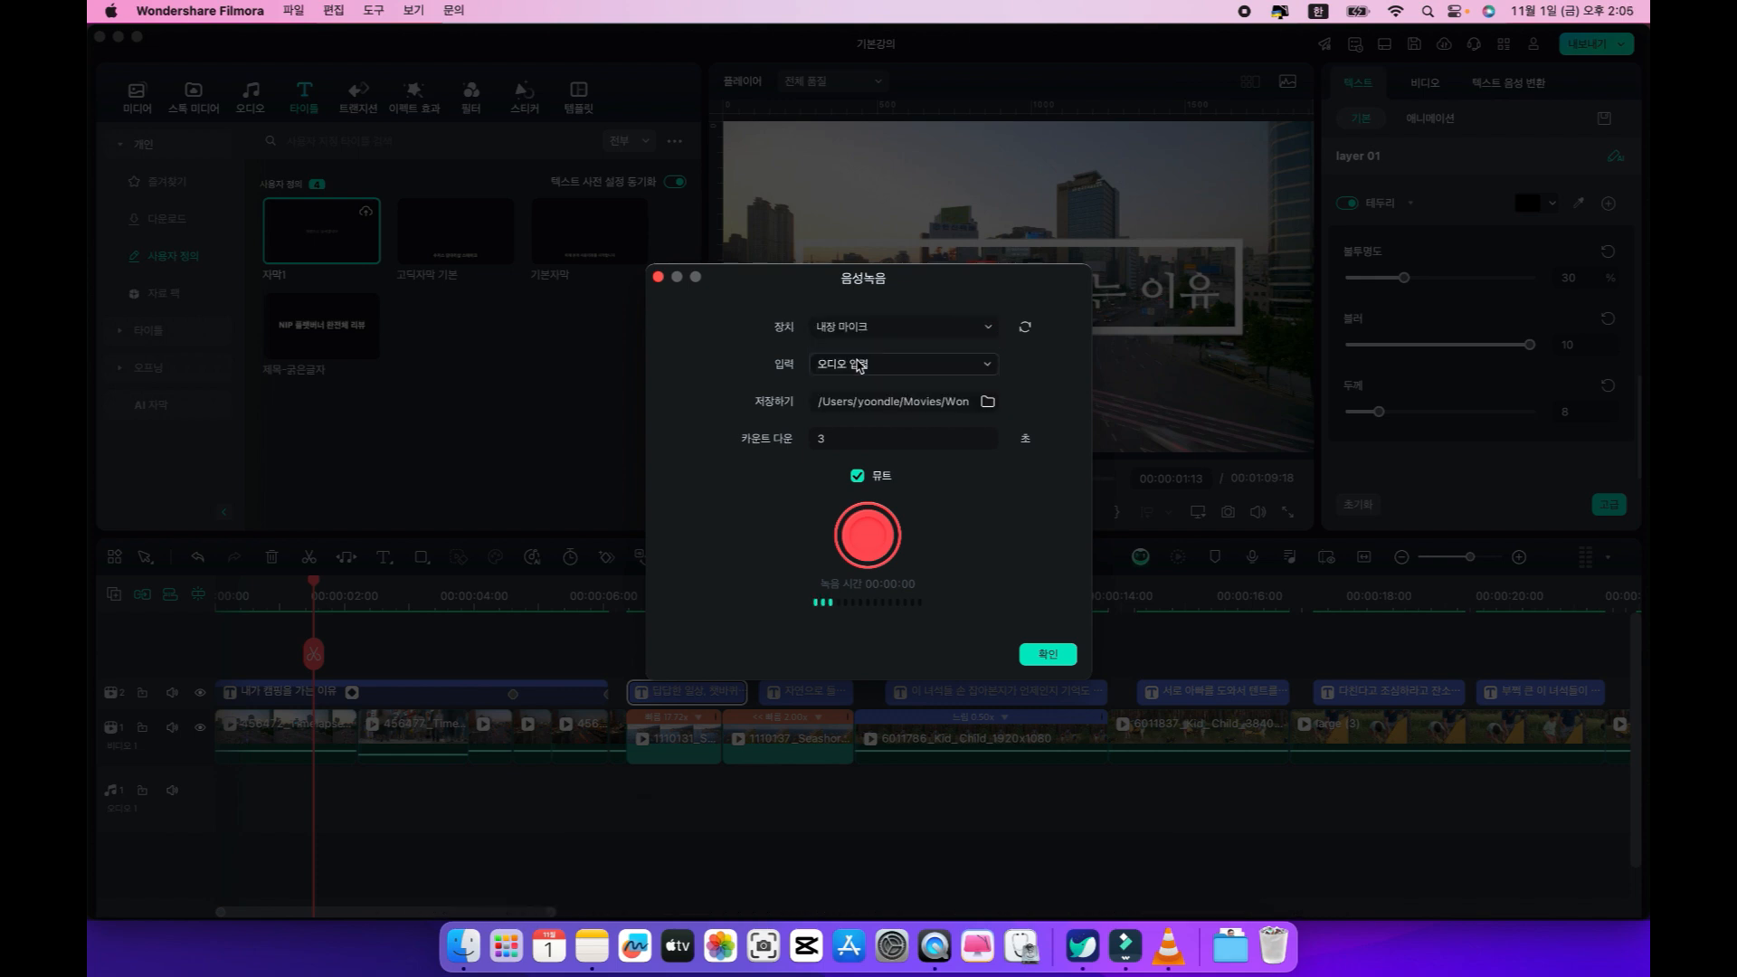
click(870, 327)
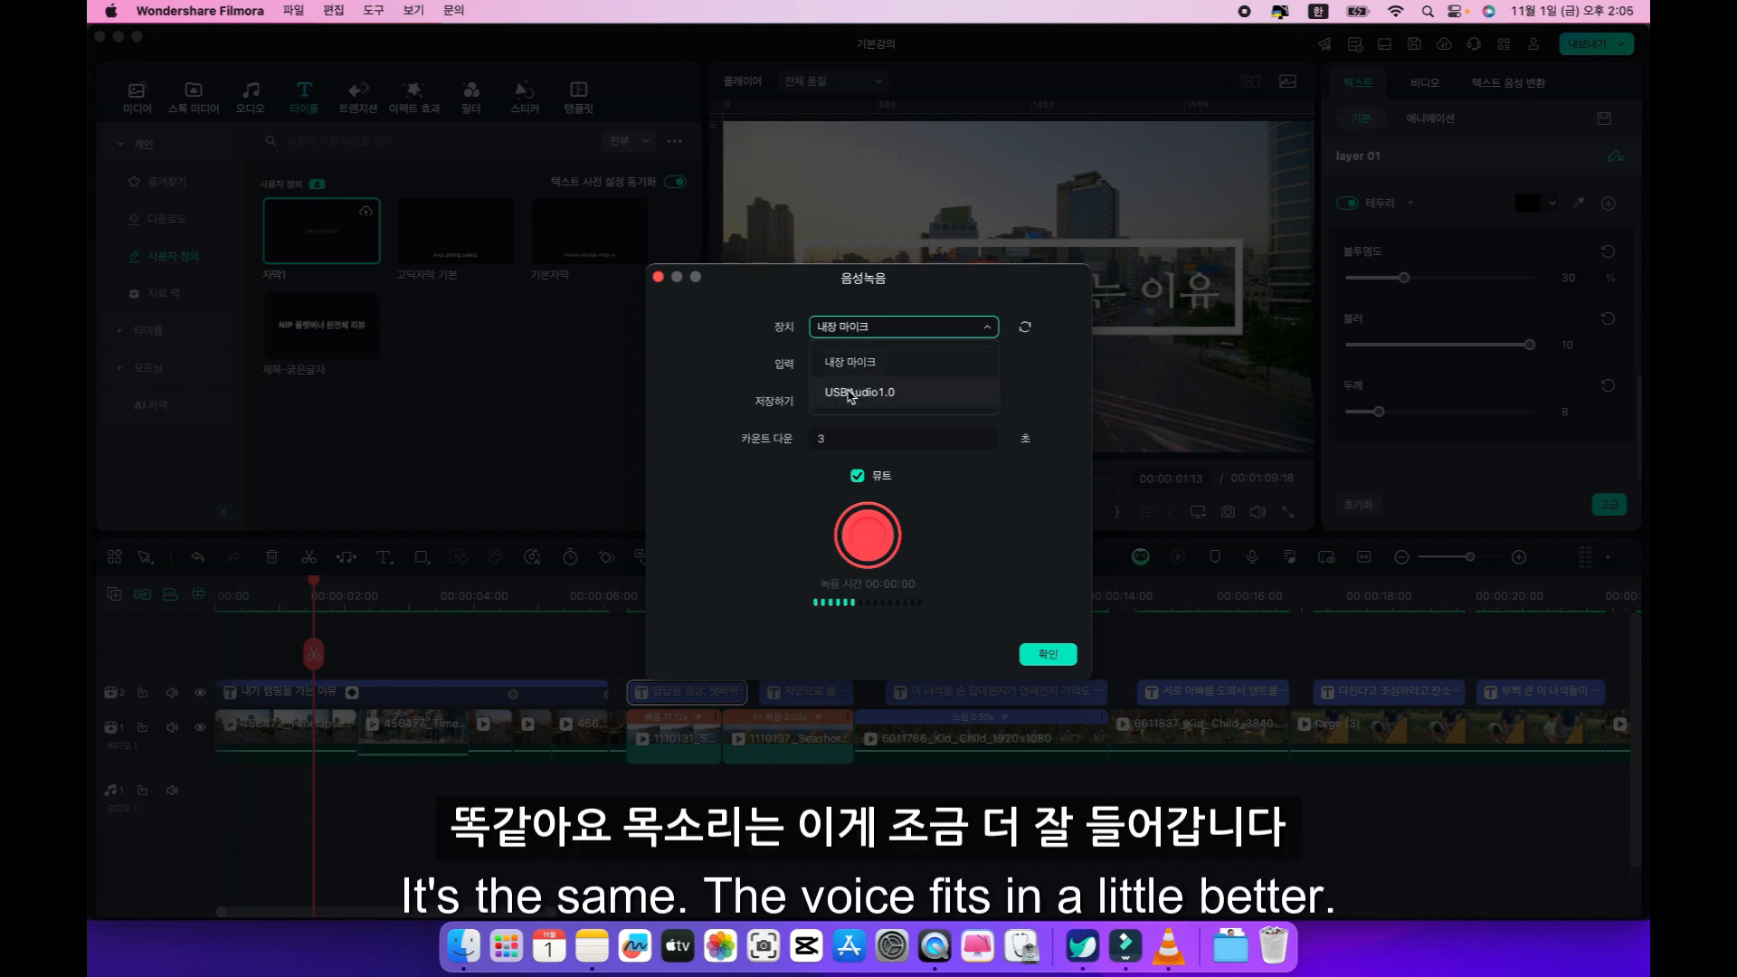
click(876, 355)
click(870, 365)
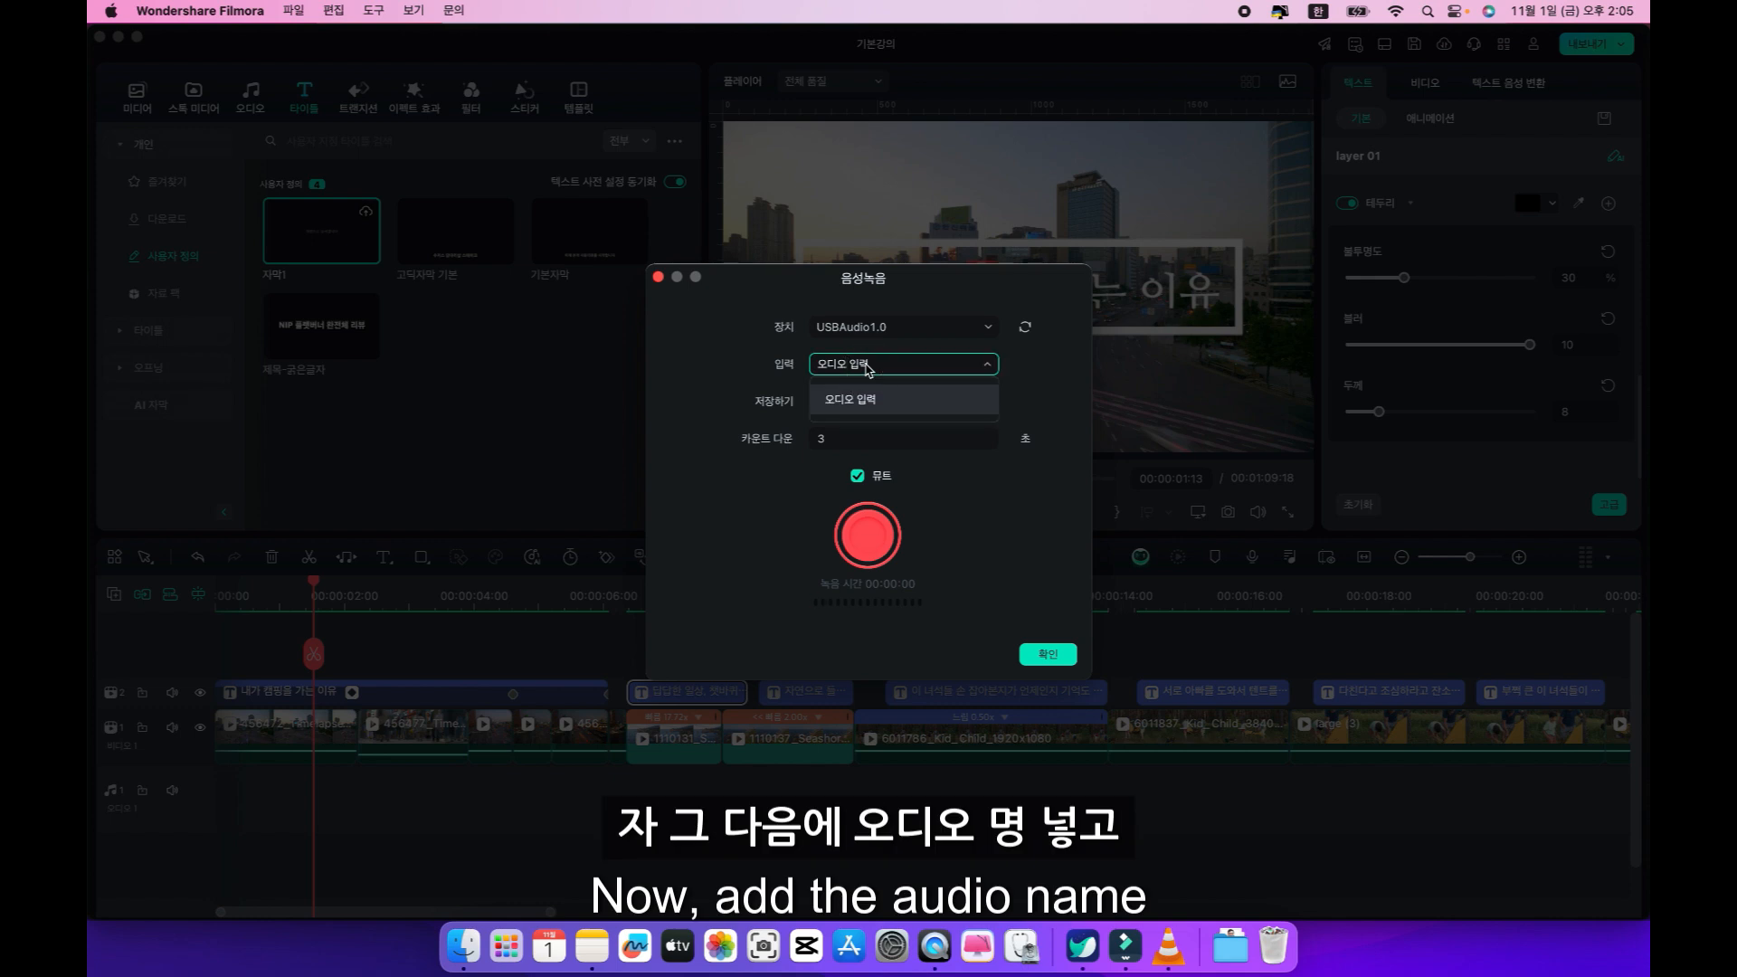
click(859, 401)
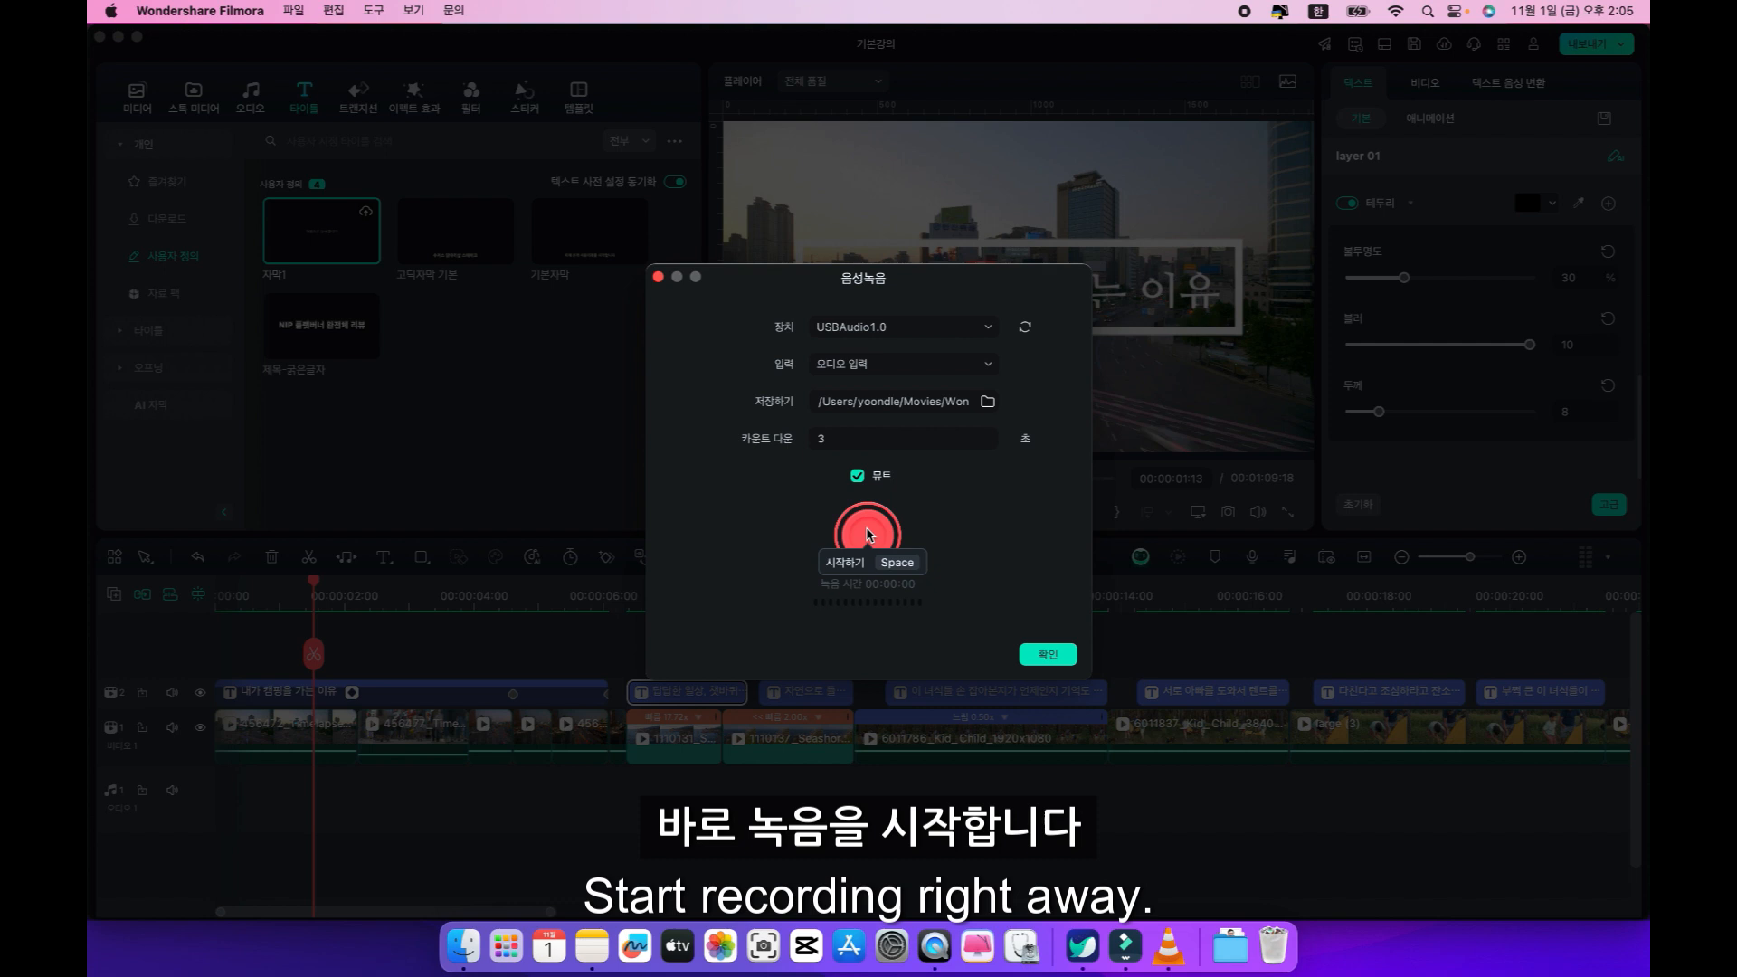
Record a voiceover for the opening title from 00:00:01:13 with a 3-second countdown, keeping the recording window clear of the preview.
drag(928, 286, 758, 381)
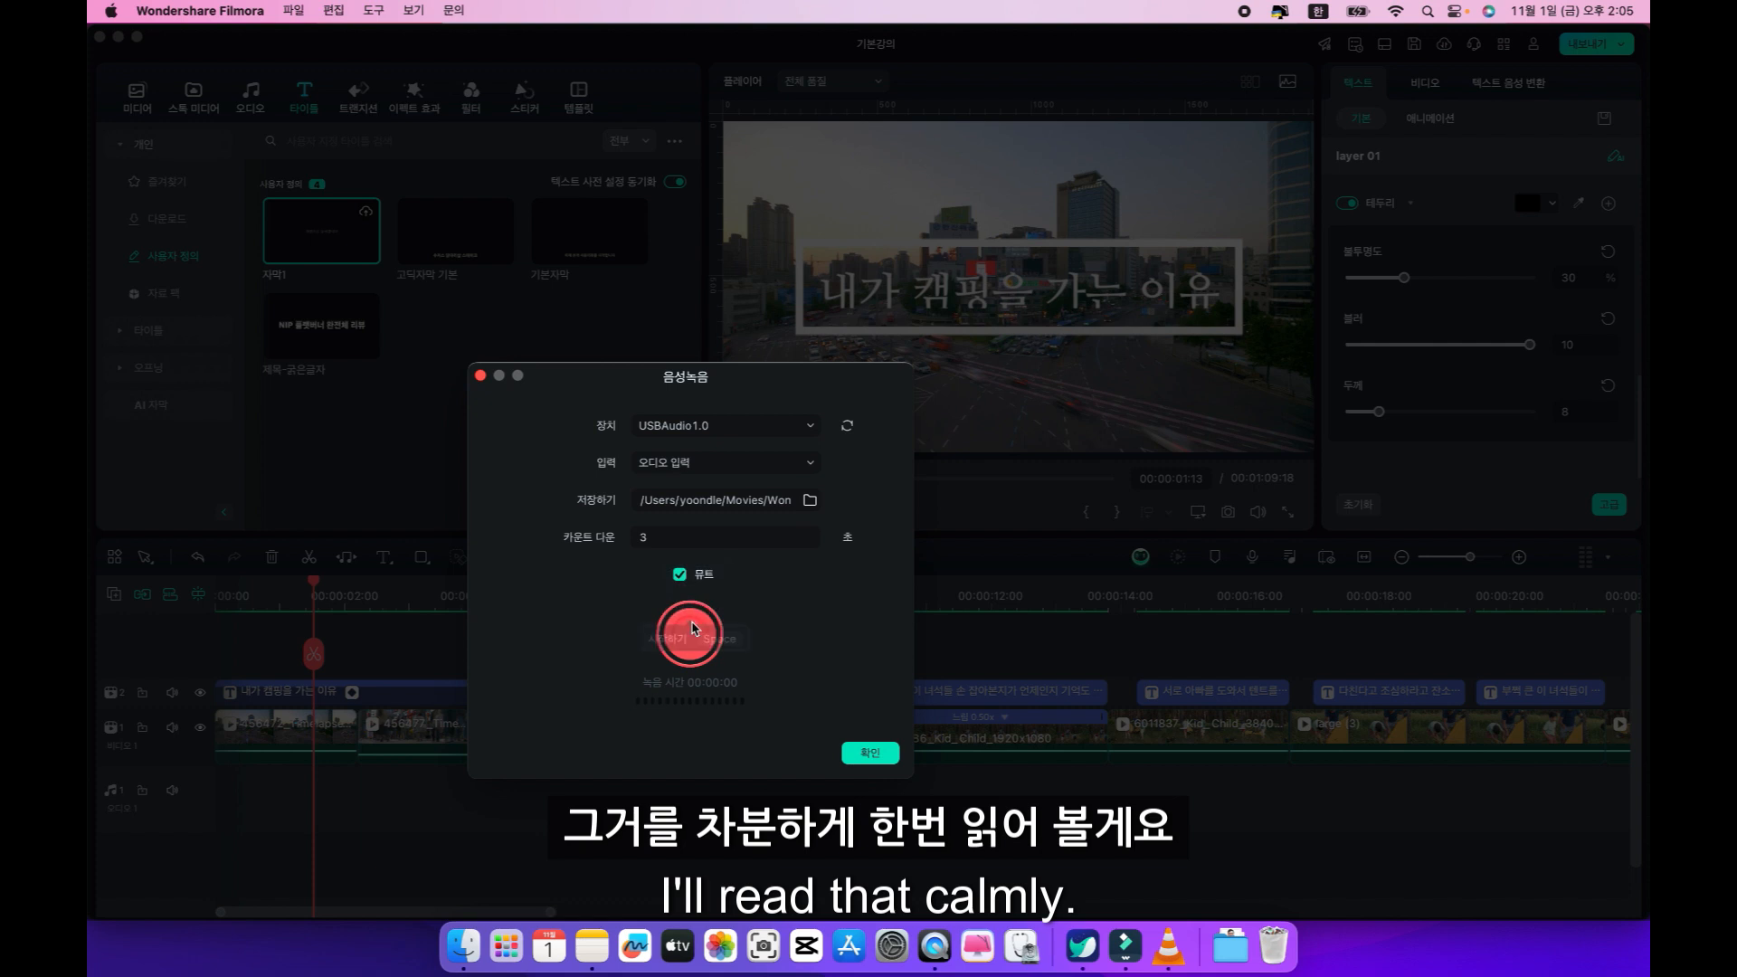
click(692, 628)
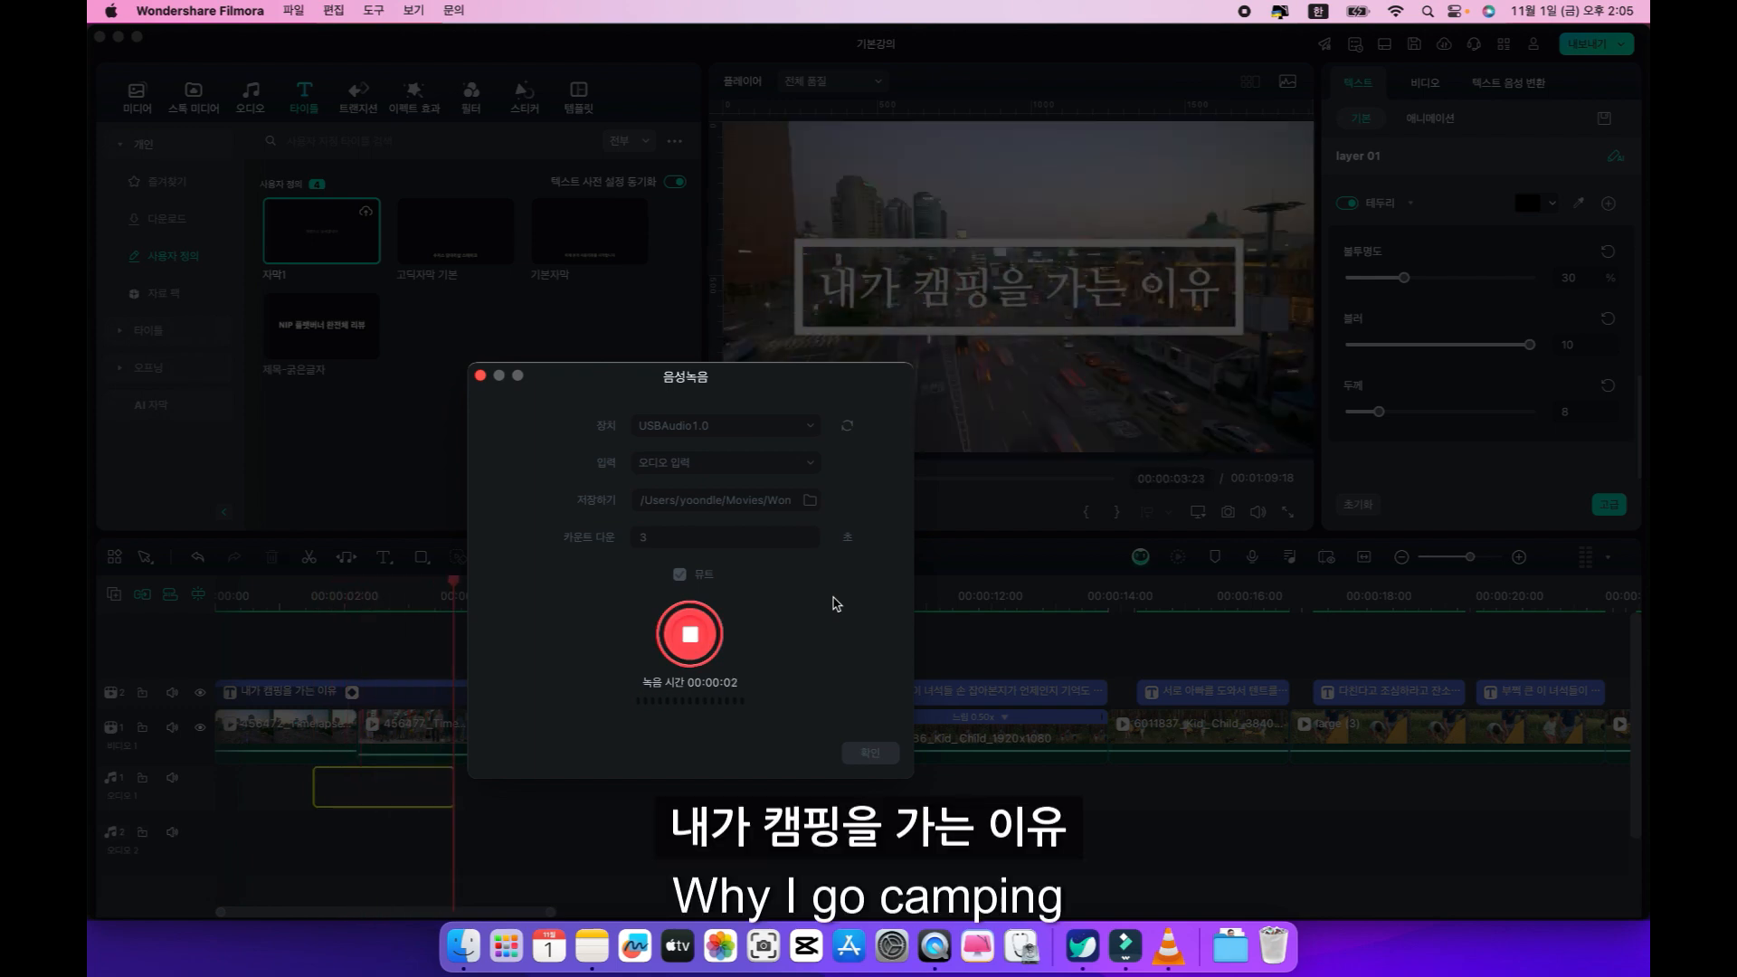
click(684, 636)
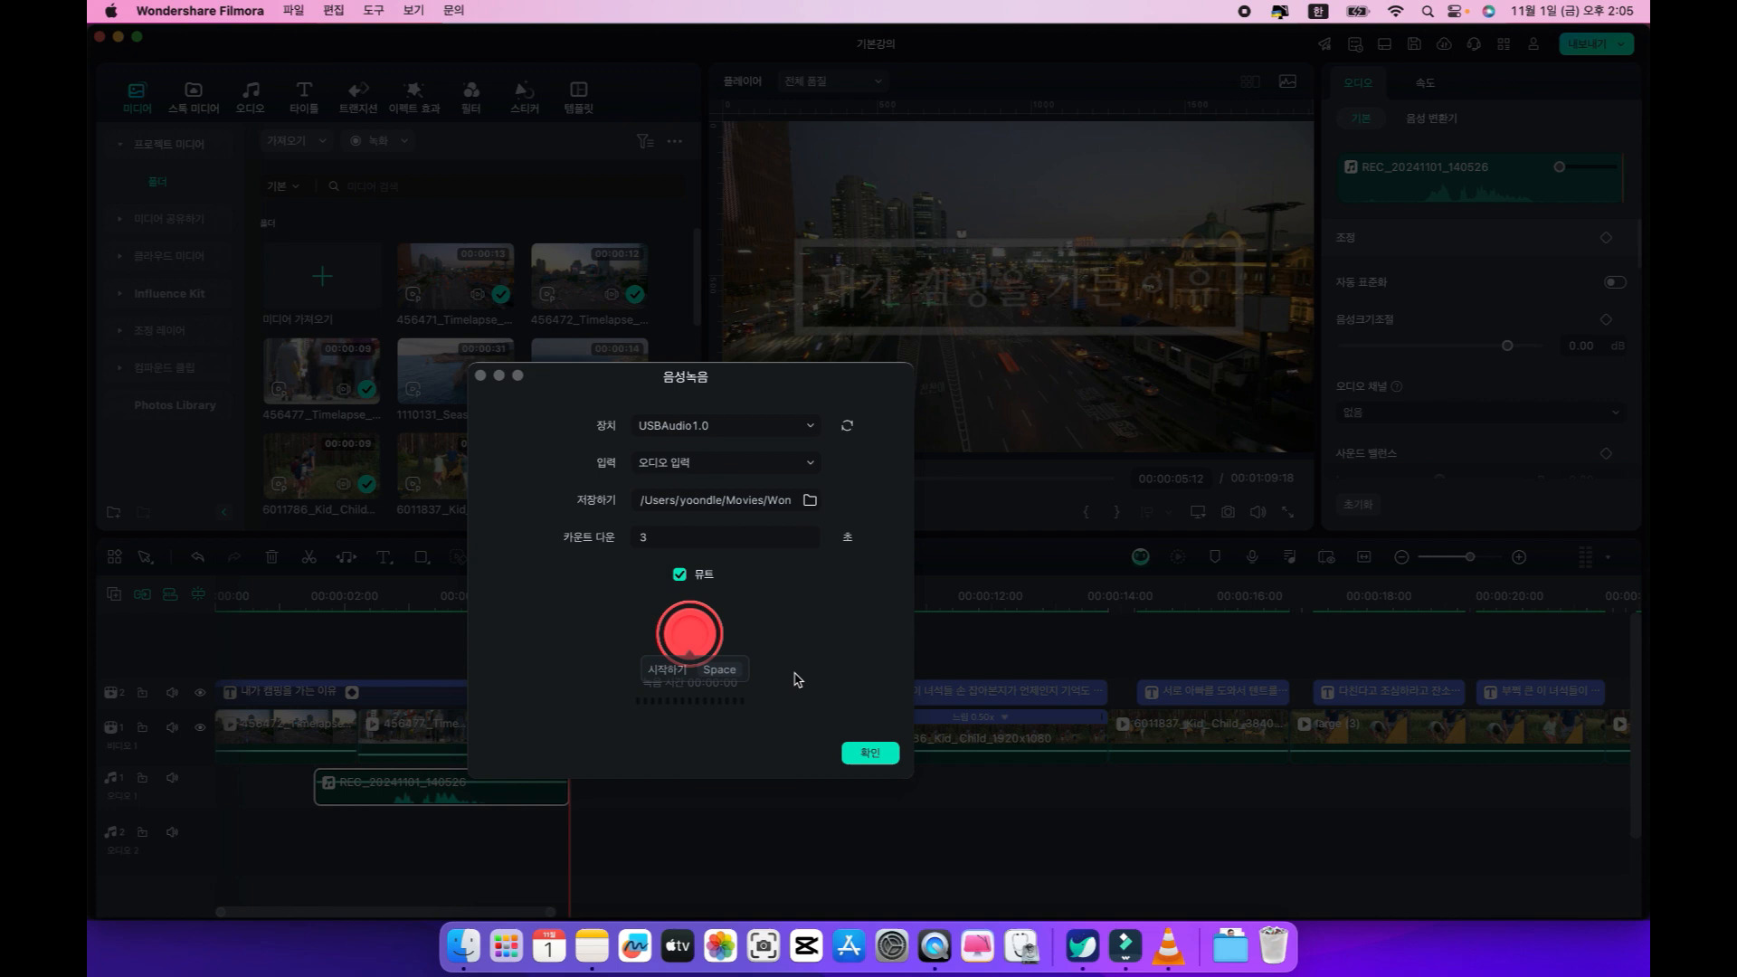
click(870, 752)
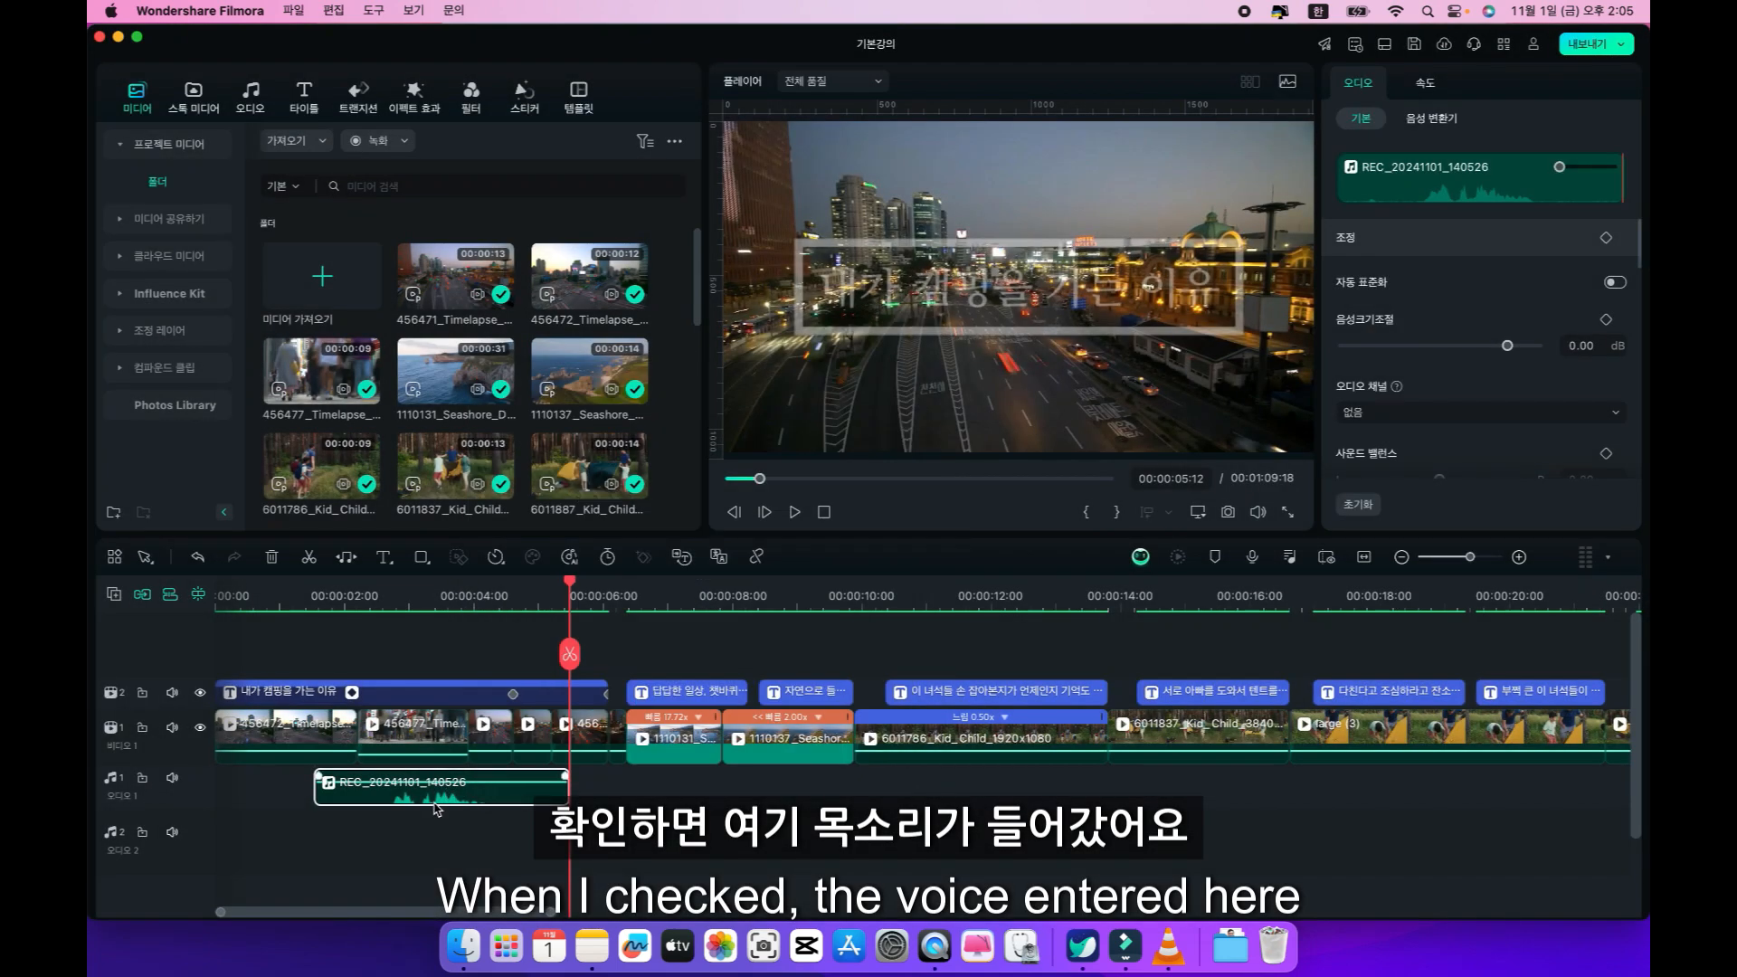
Play back the opening title's voiceover from 00:00:02:14.
click(381, 599)
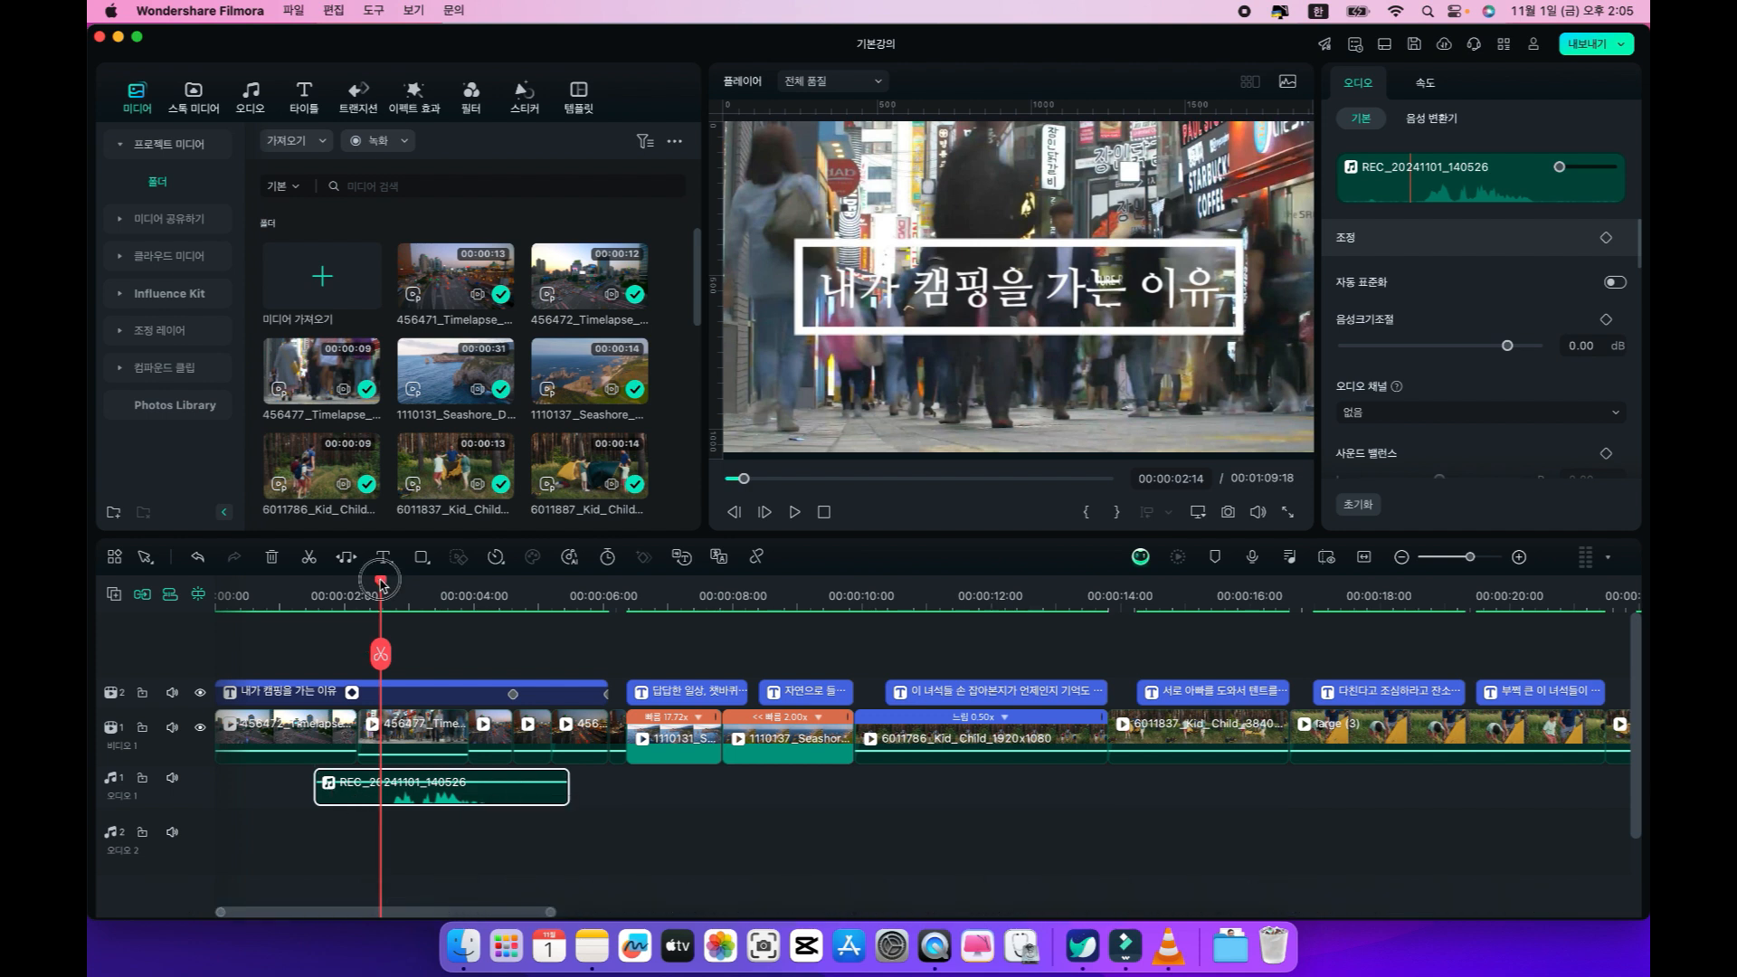
key(space)
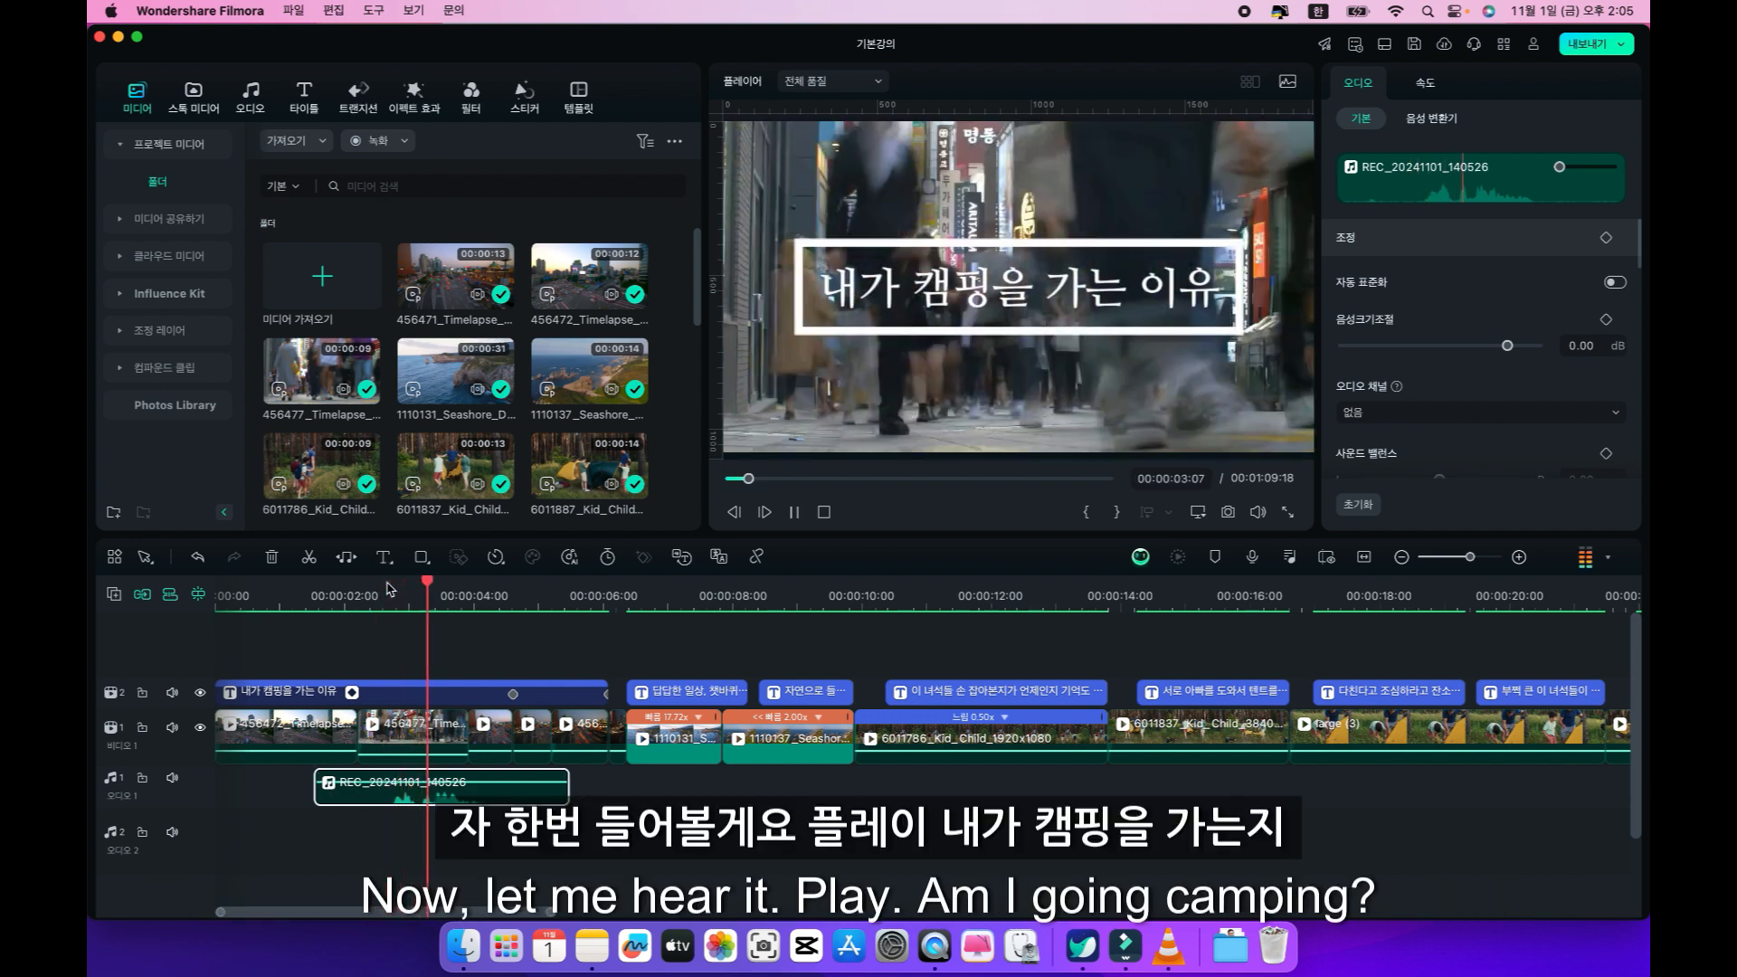
key(space)
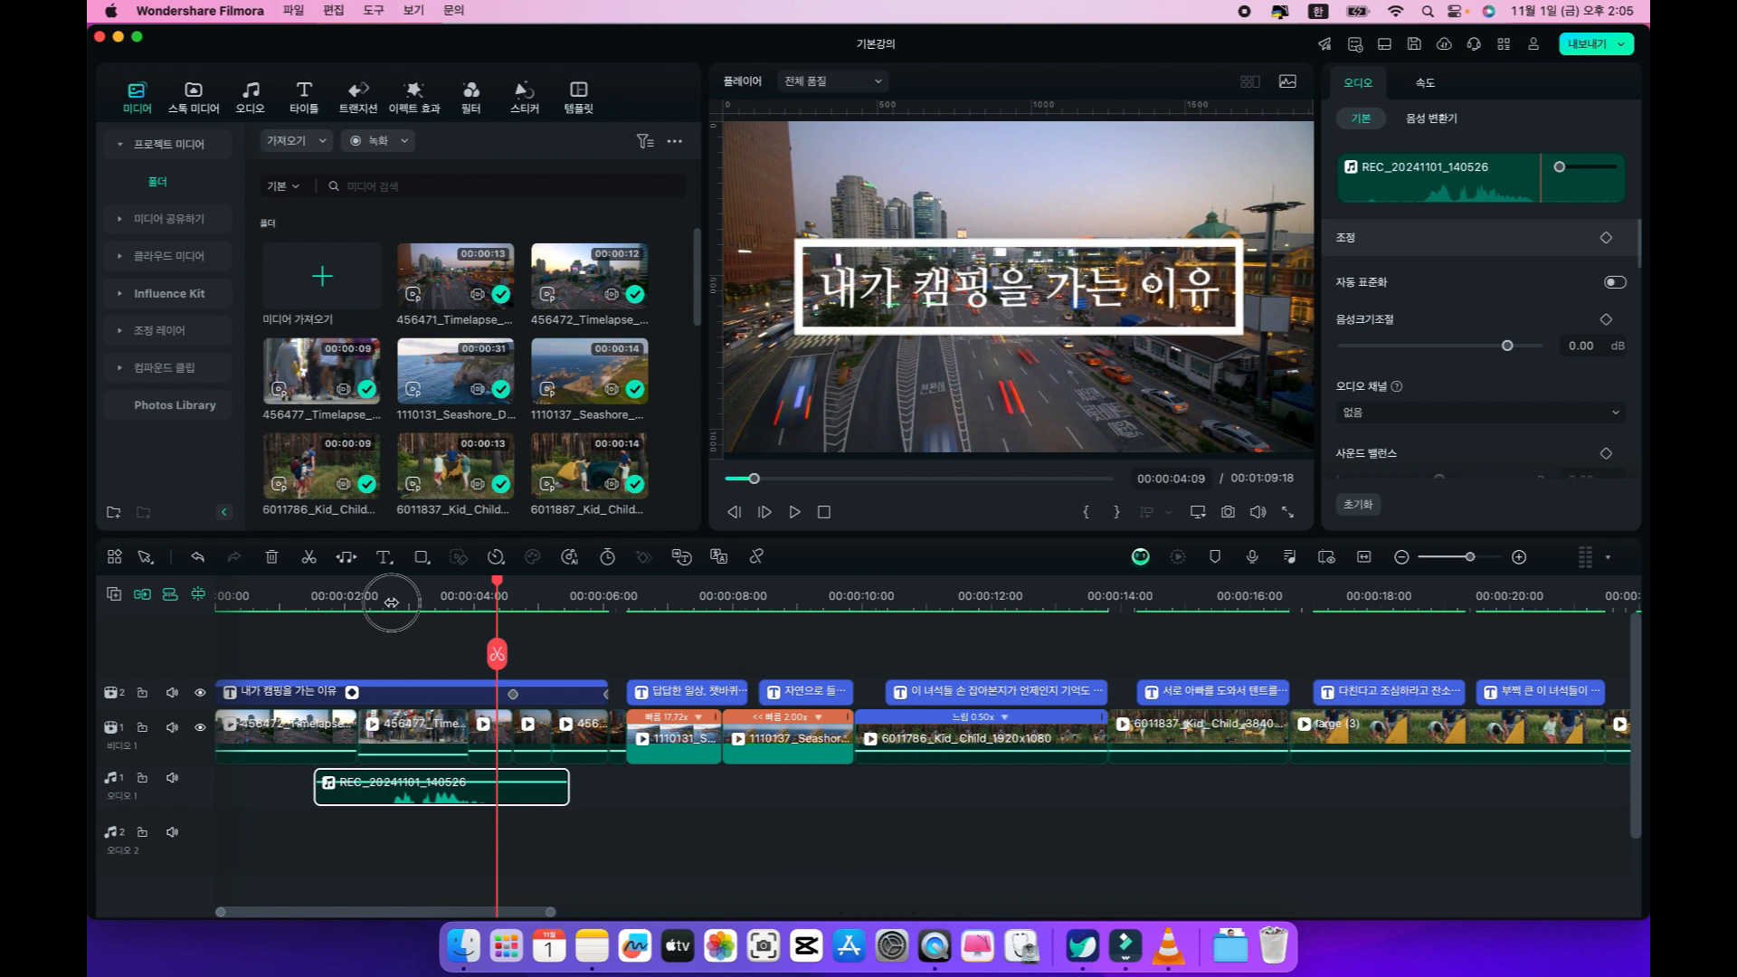
Trim the opening voiceover clip to the spoken part, from 00:00:02:18 to 00:00:04:02.
click(391, 593)
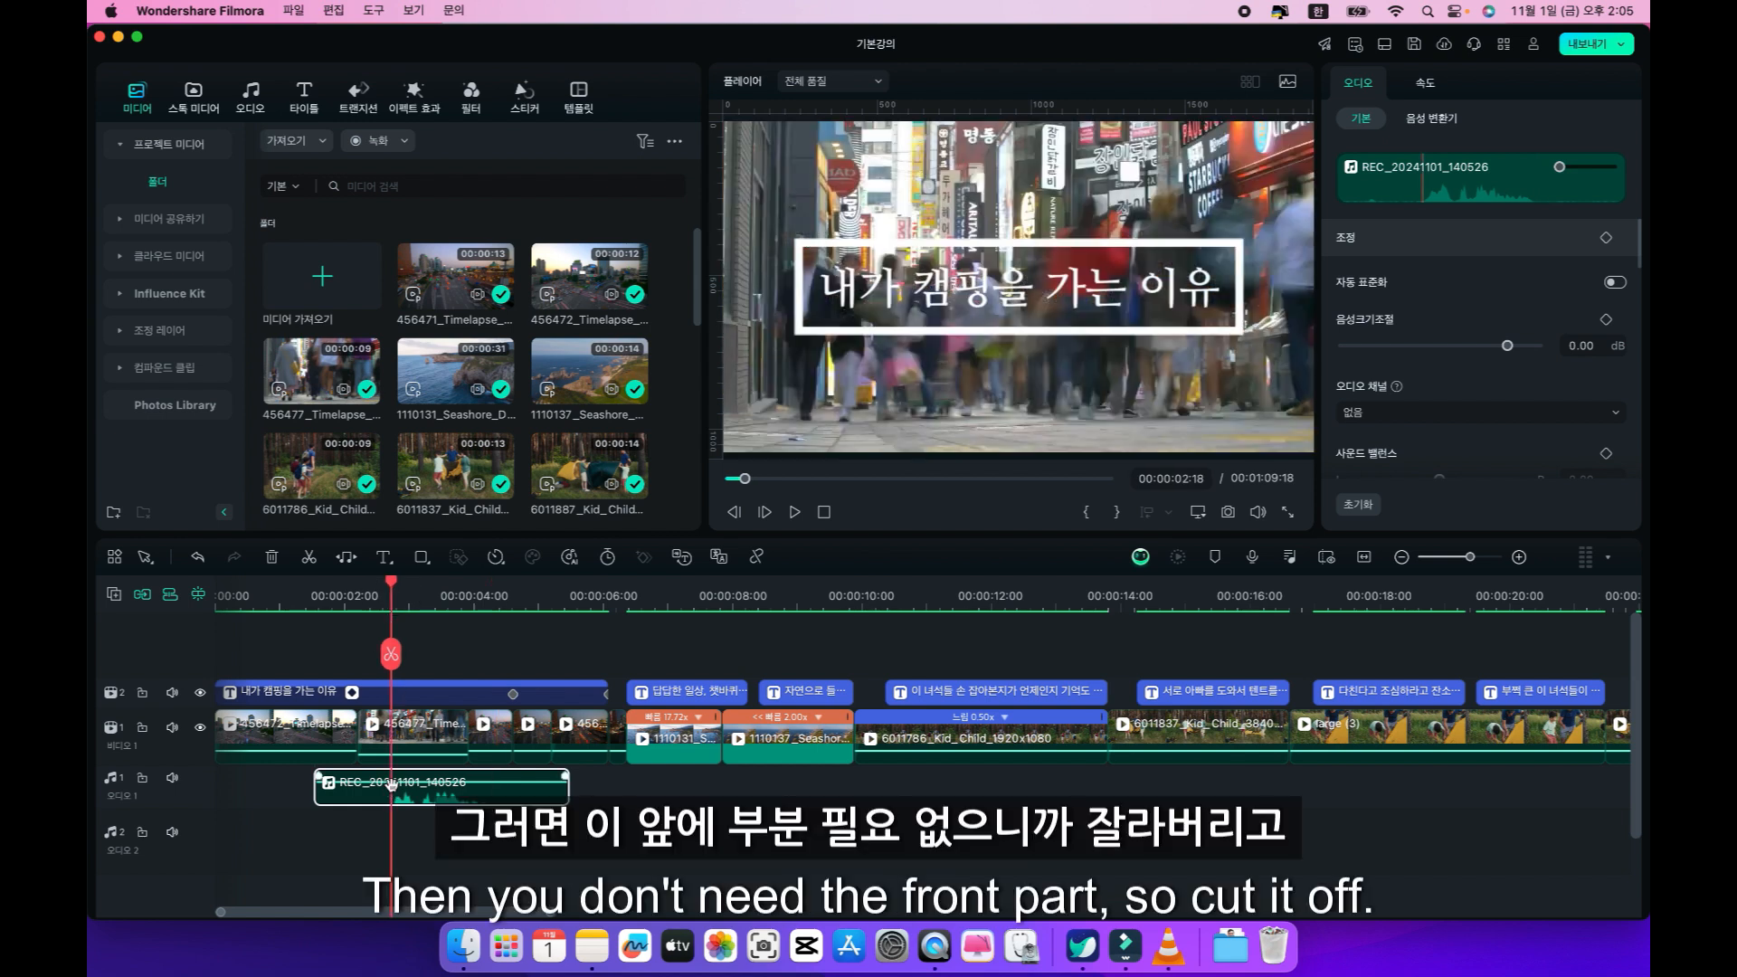
key(alt+[)
click(479, 607)
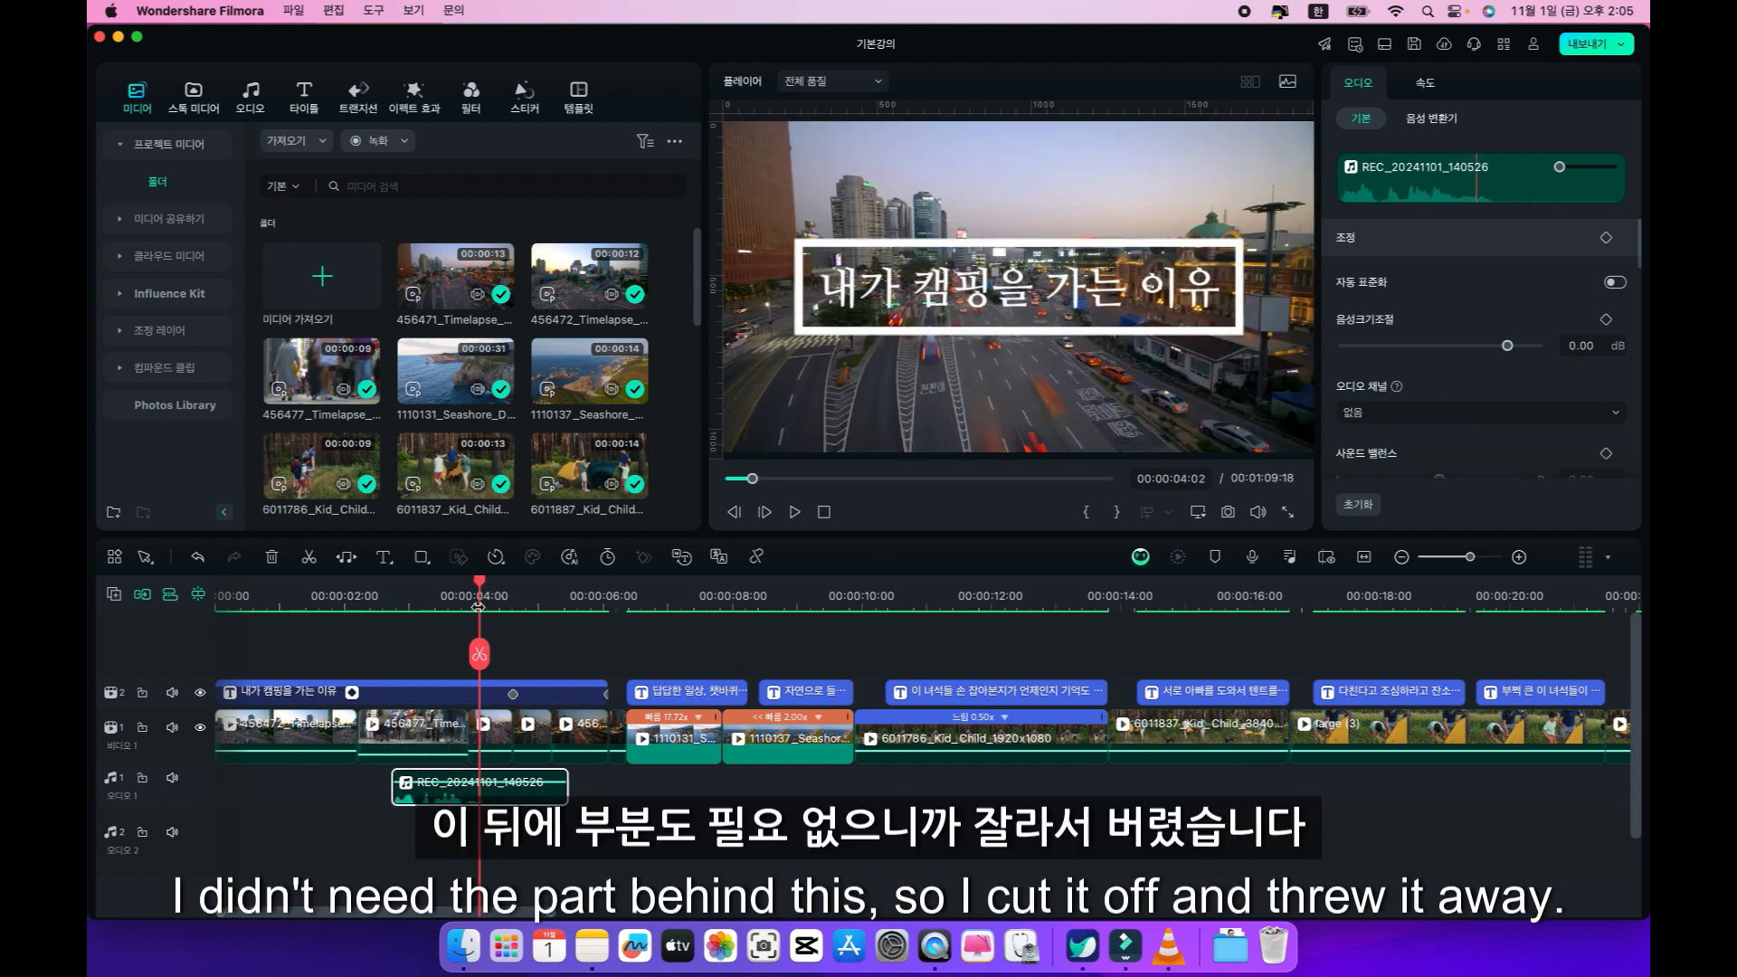
key(alt+])
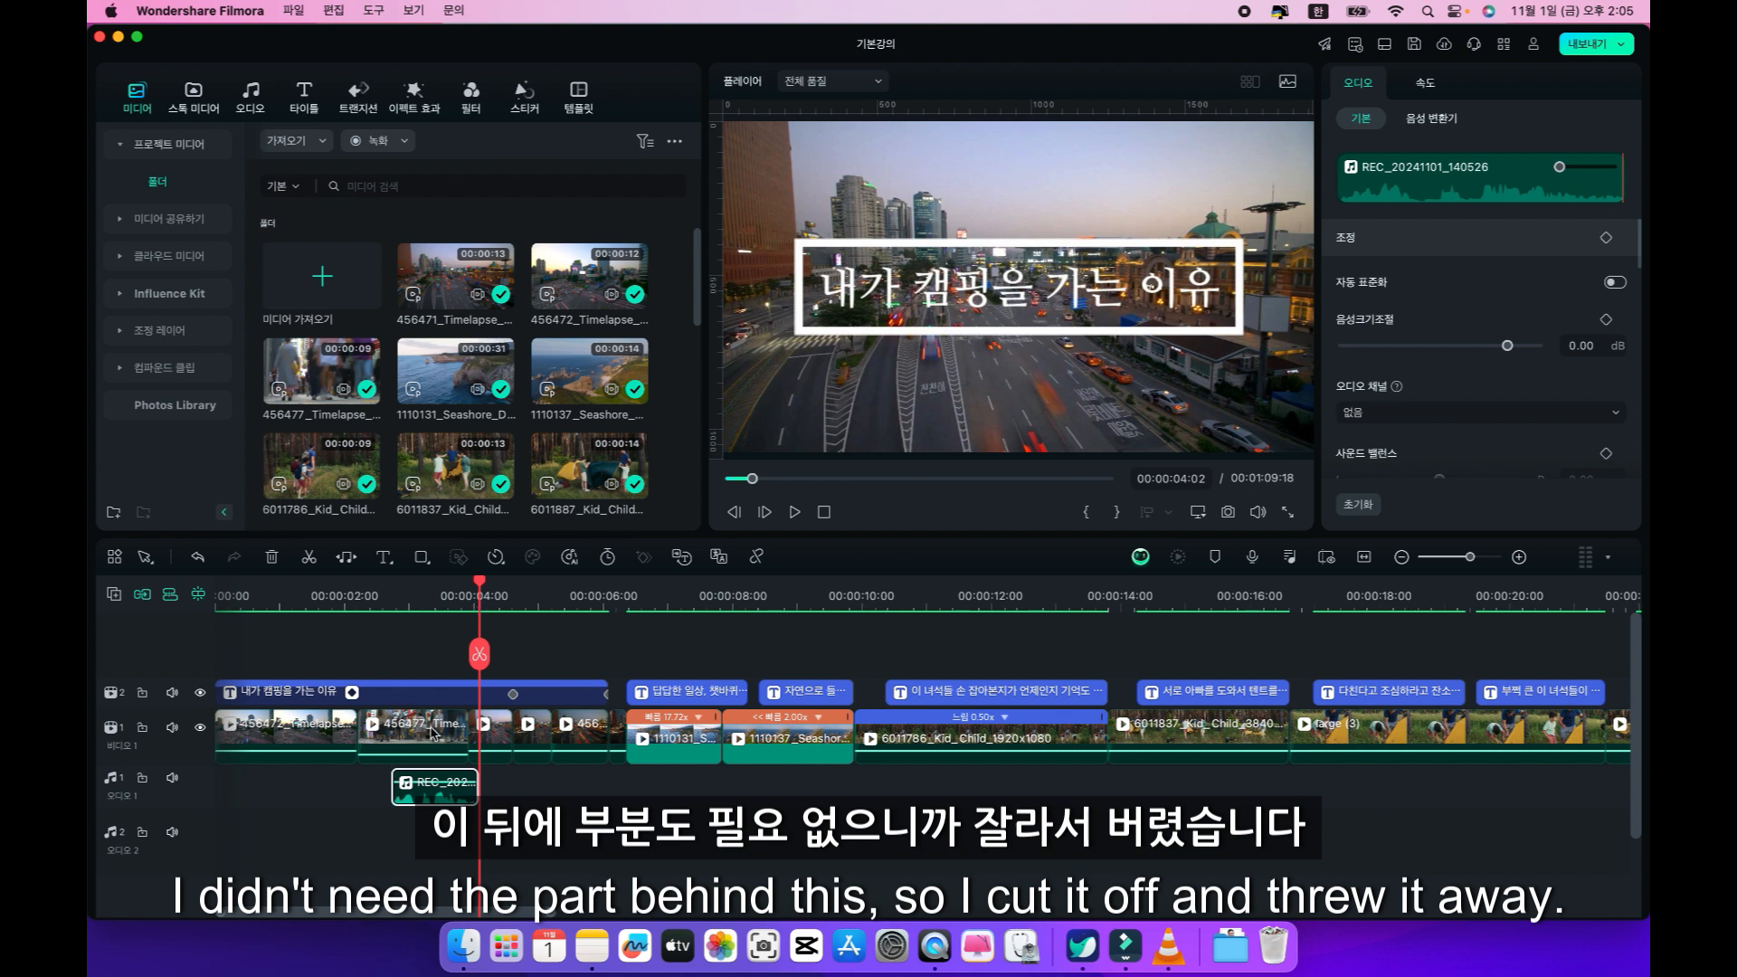
Move the trimmed voiceover clip earlier beneath the opening title, to just before the 2-second mark, and play it back.
click(261, 594)
drag(254, 586, 306, 615)
click(395, 779)
drag(395, 780, 310, 782)
key(space)
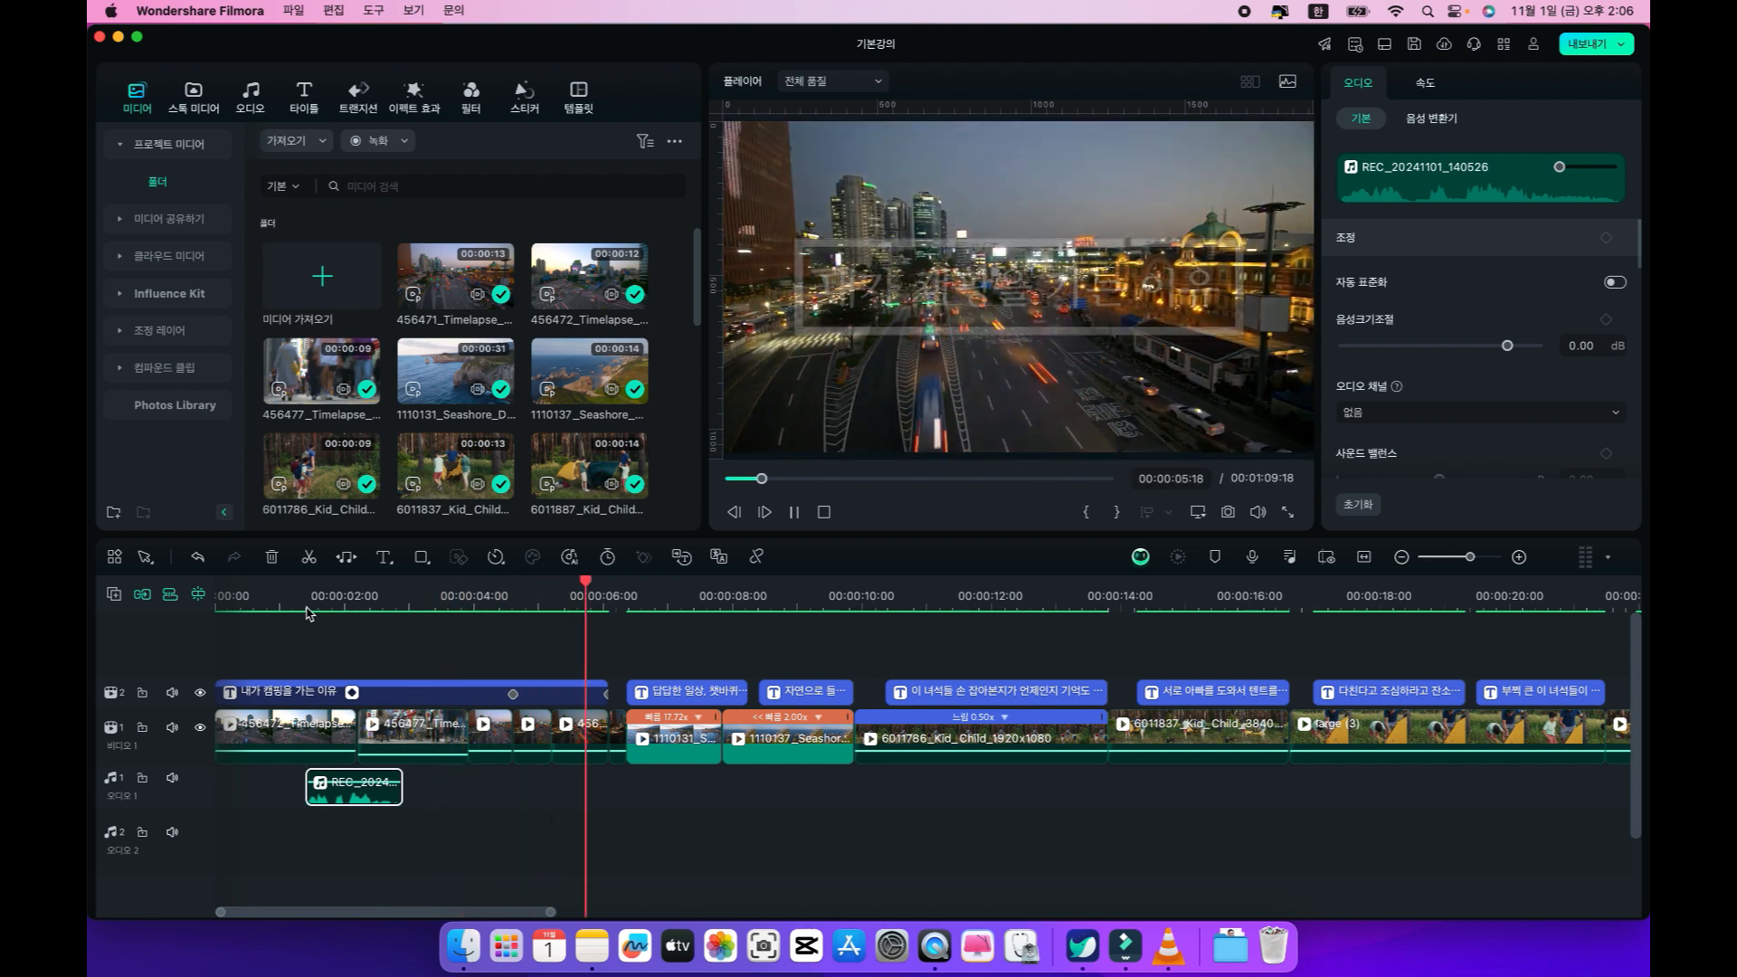
key(space)
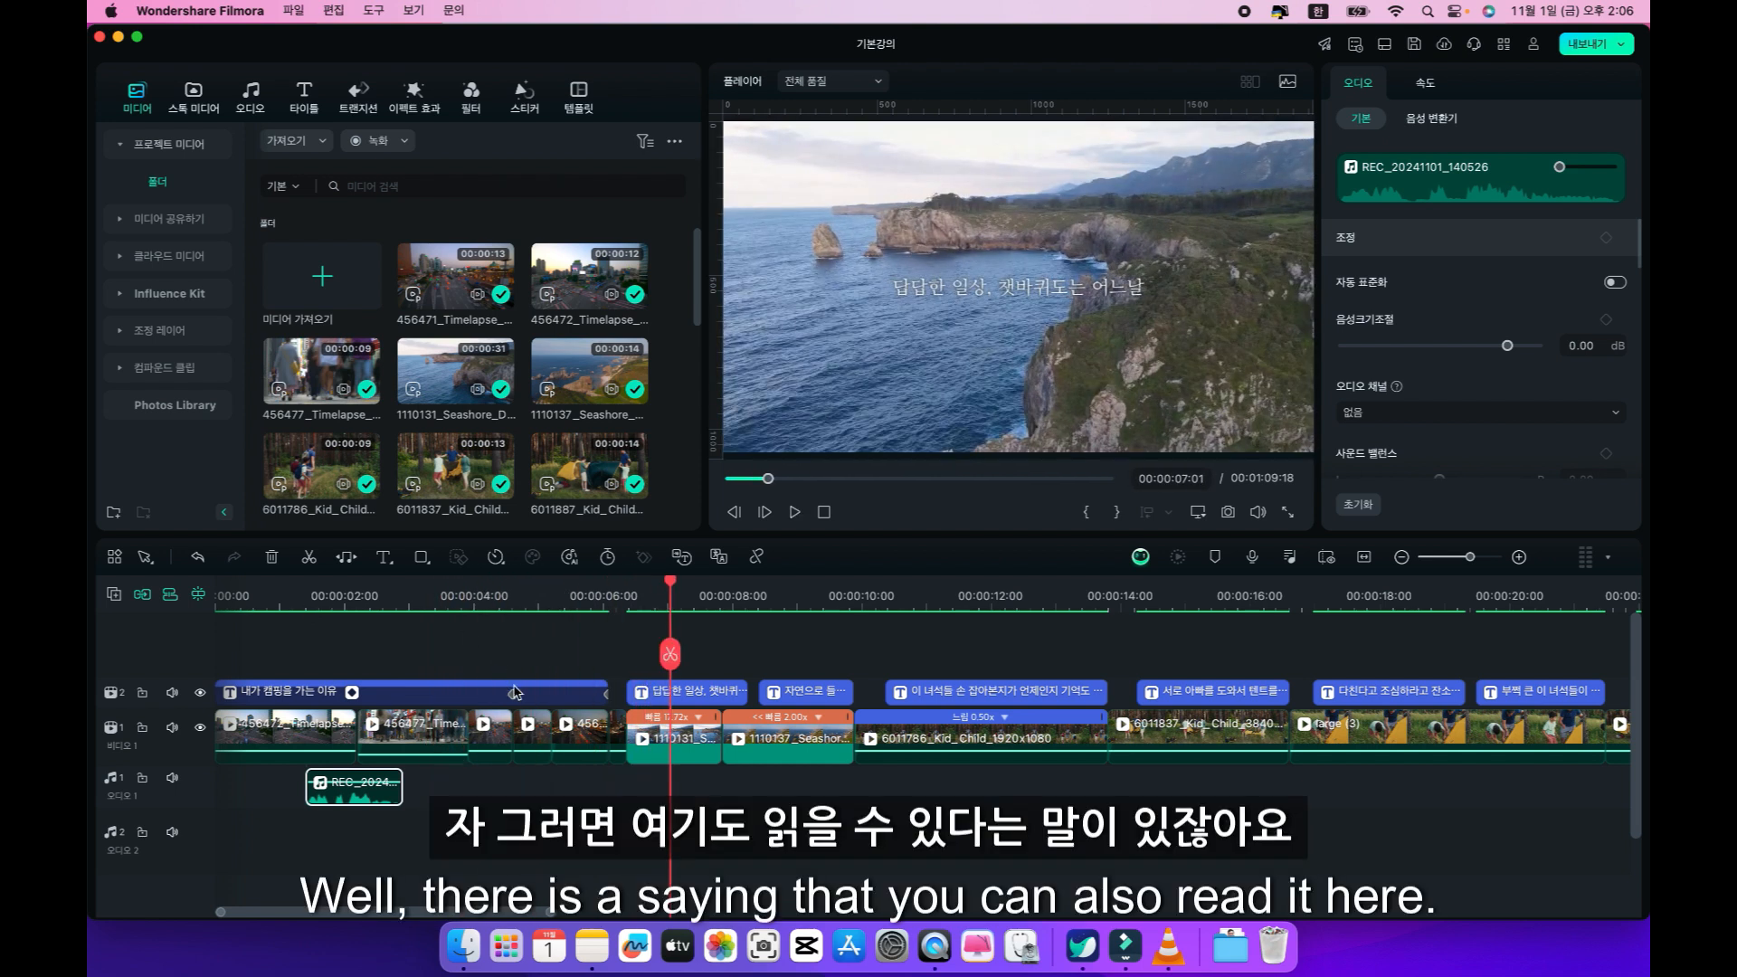
Try a voiceover take for the first coast caption from 00:00:06:09 with the built-in microphone, and delete the recorded clip.
click(641, 689)
click(642, 595)
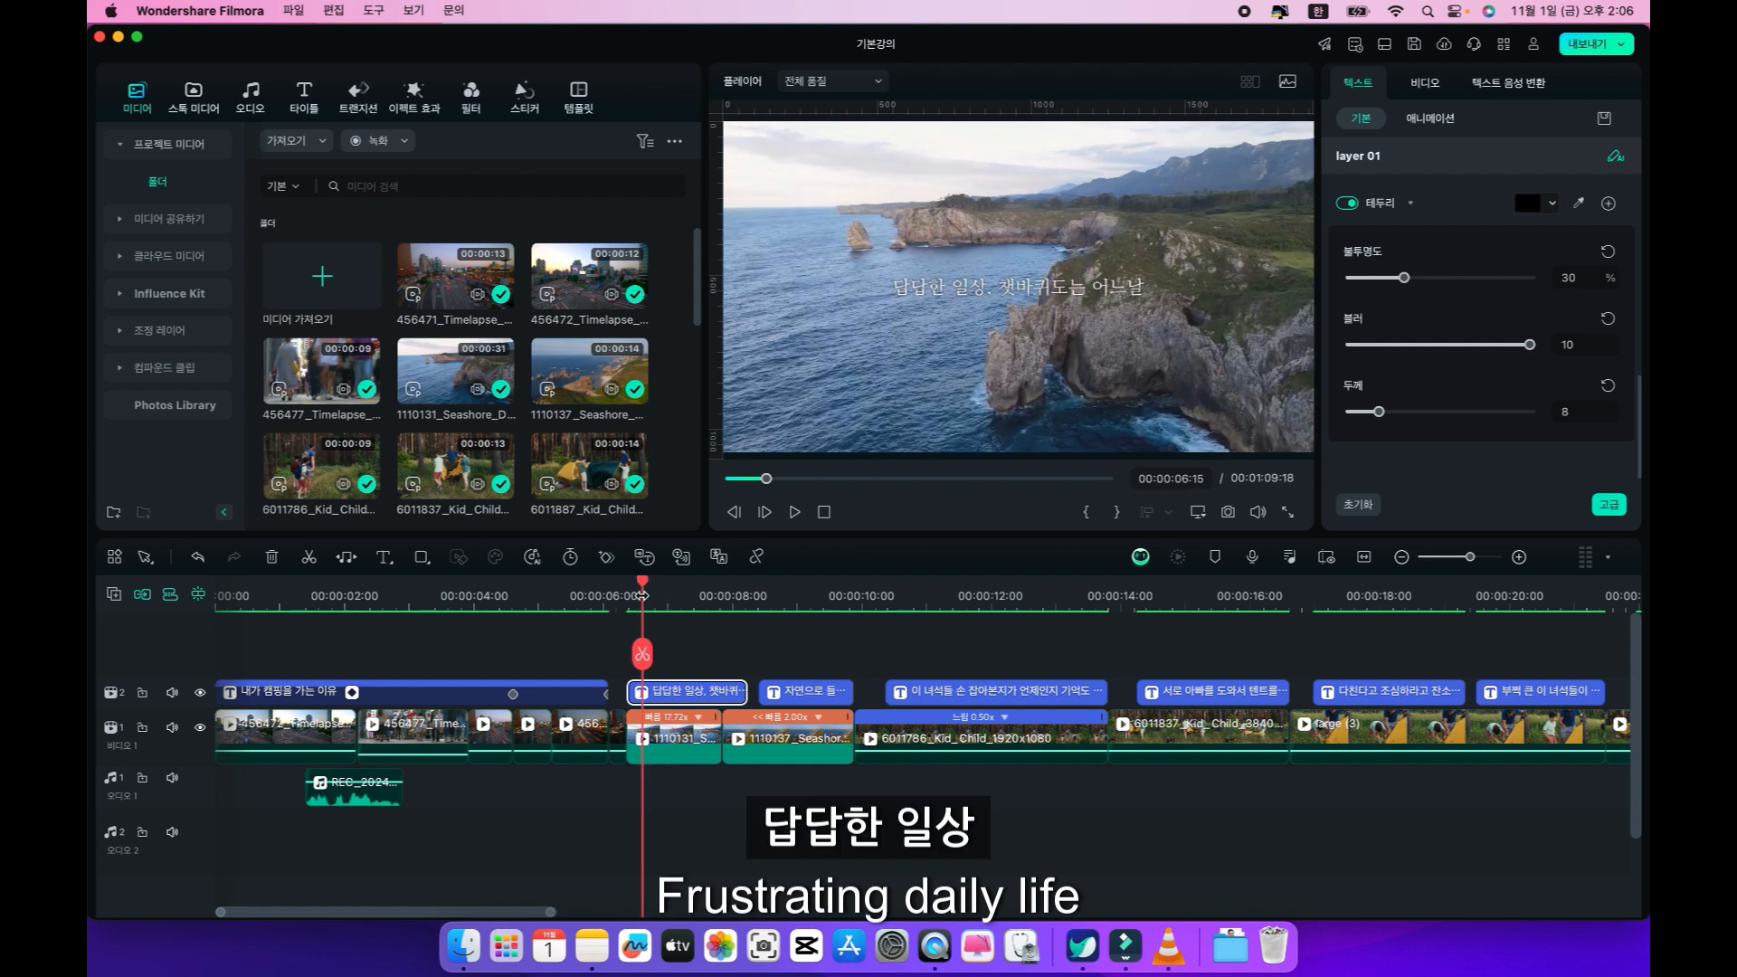
click(628, 593)
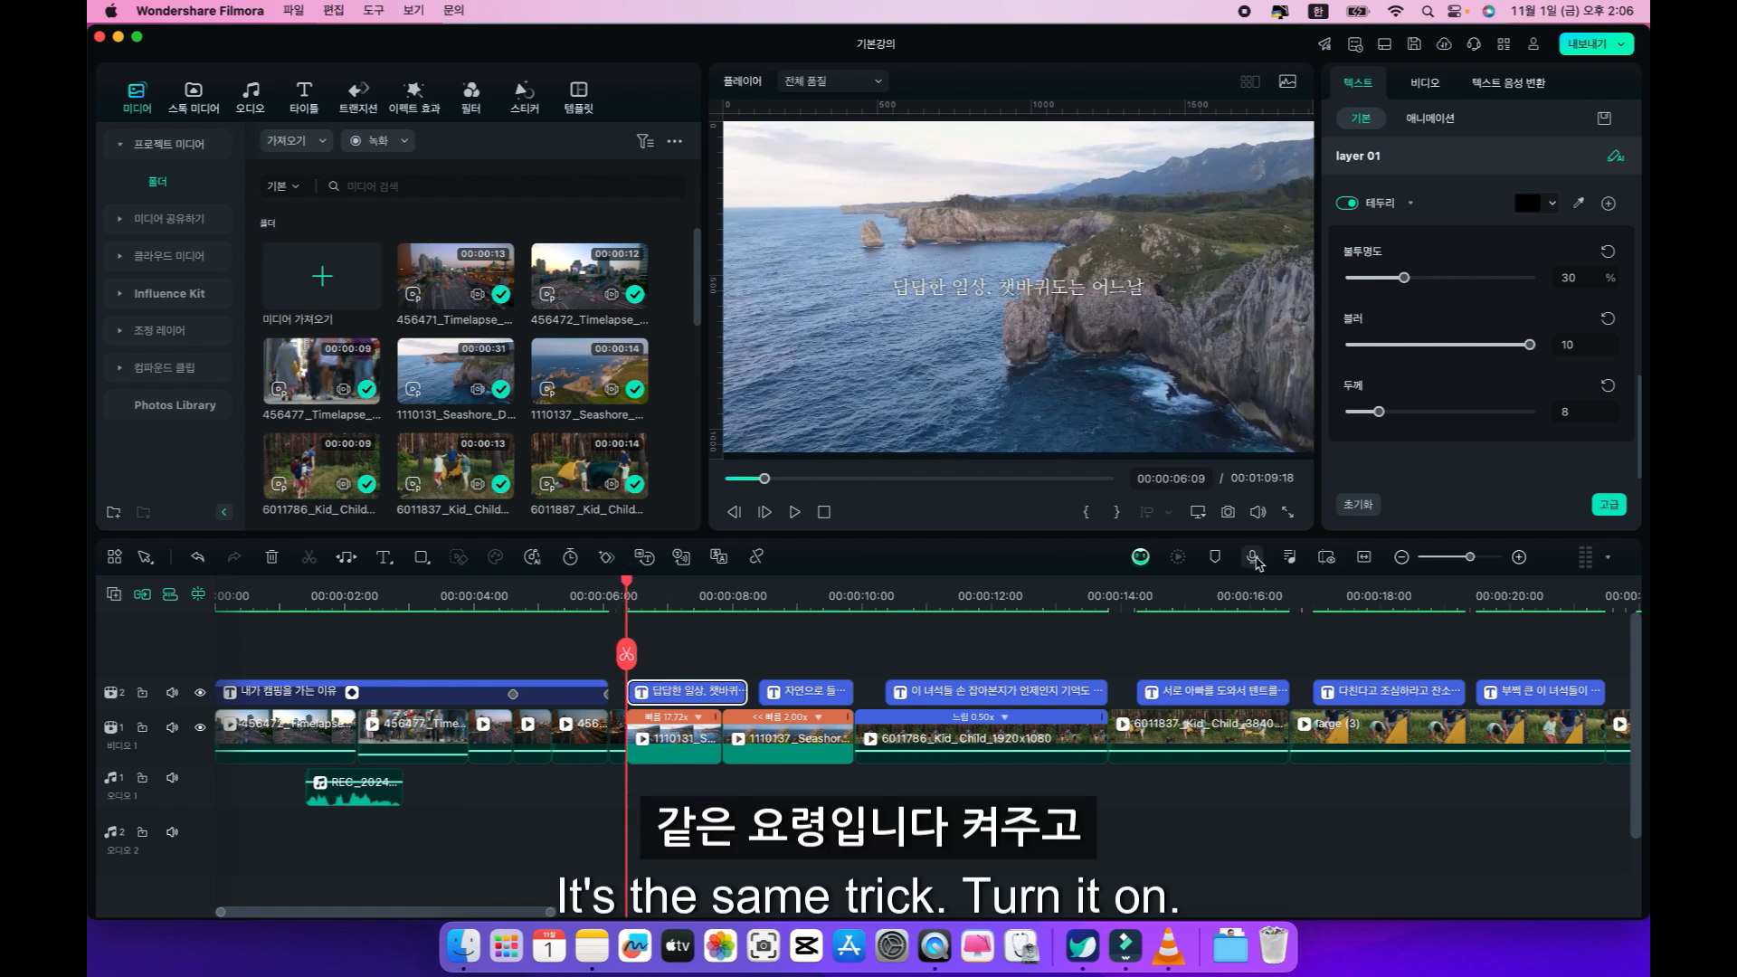
click(1253, 559)
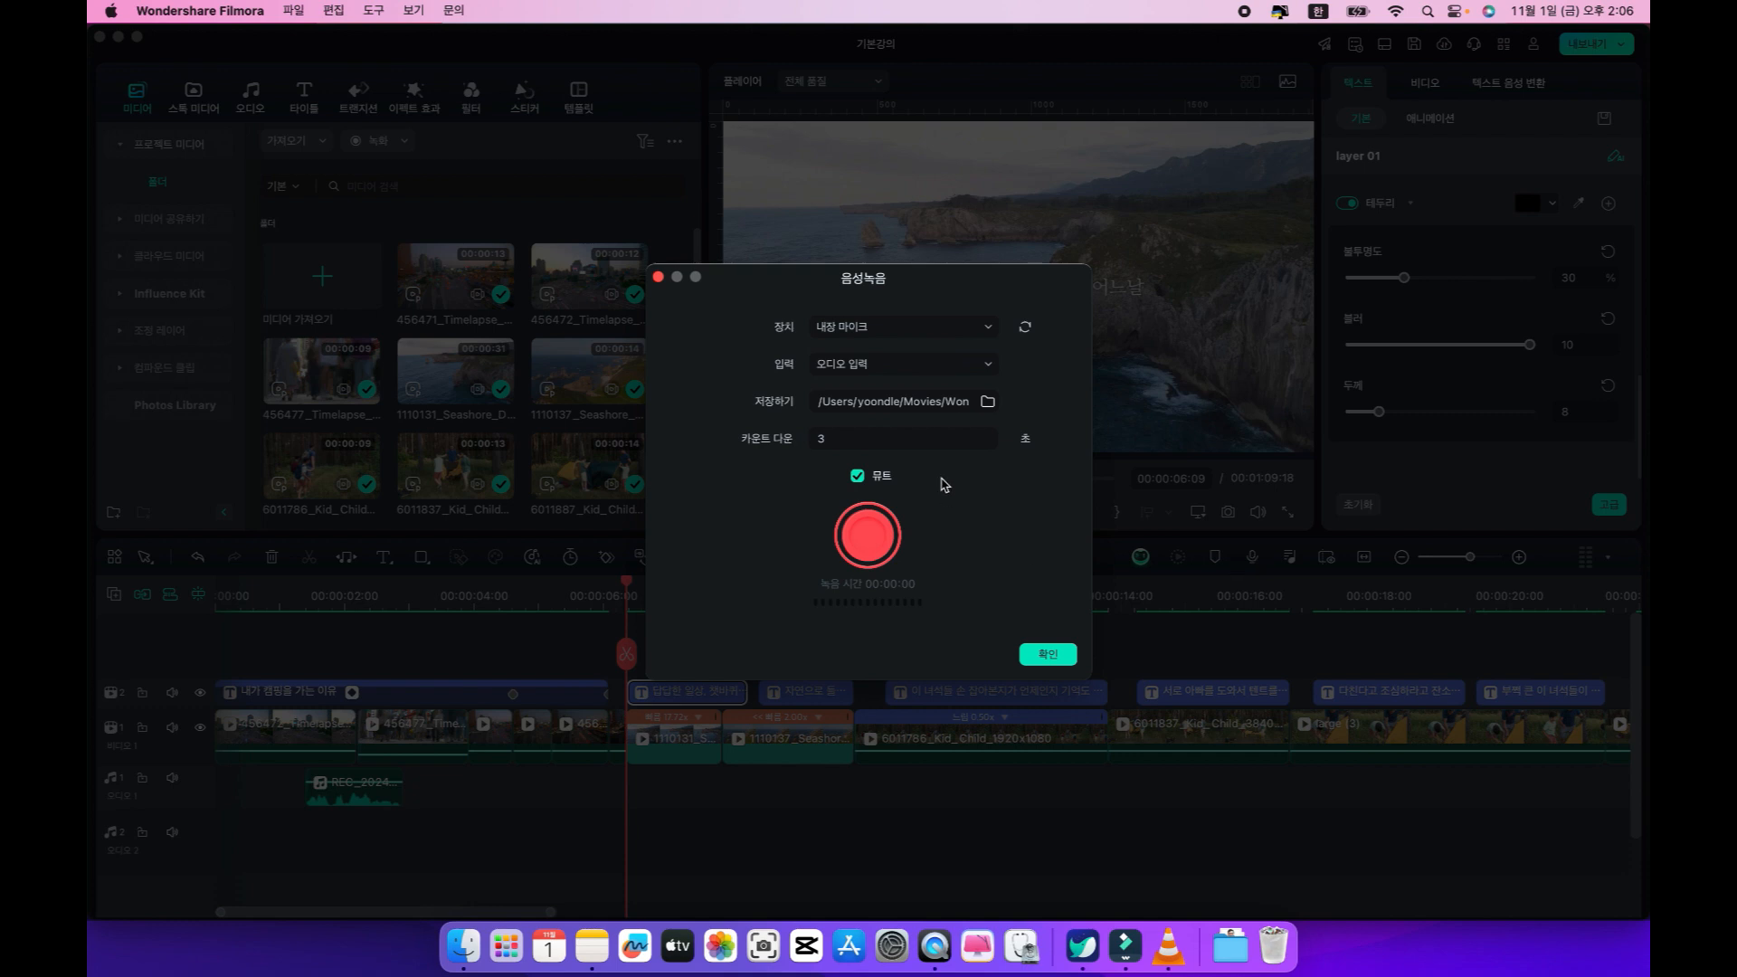
drag(841, 294, 1310, 415)
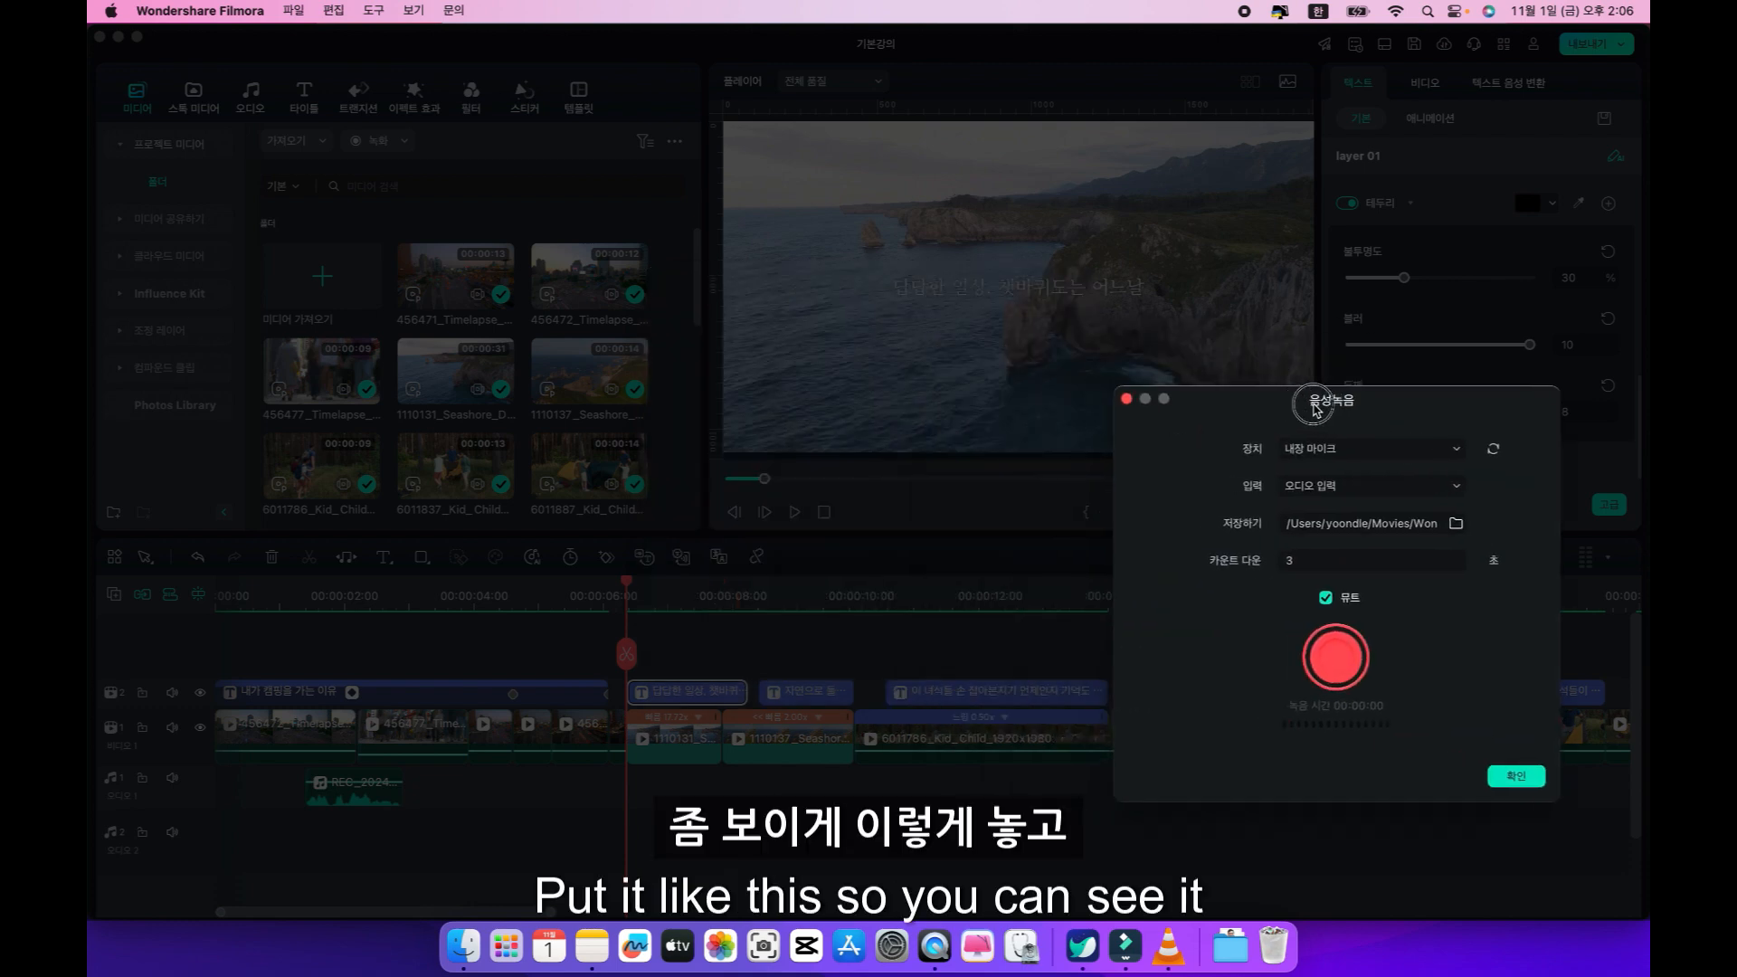
click(1348, 660)
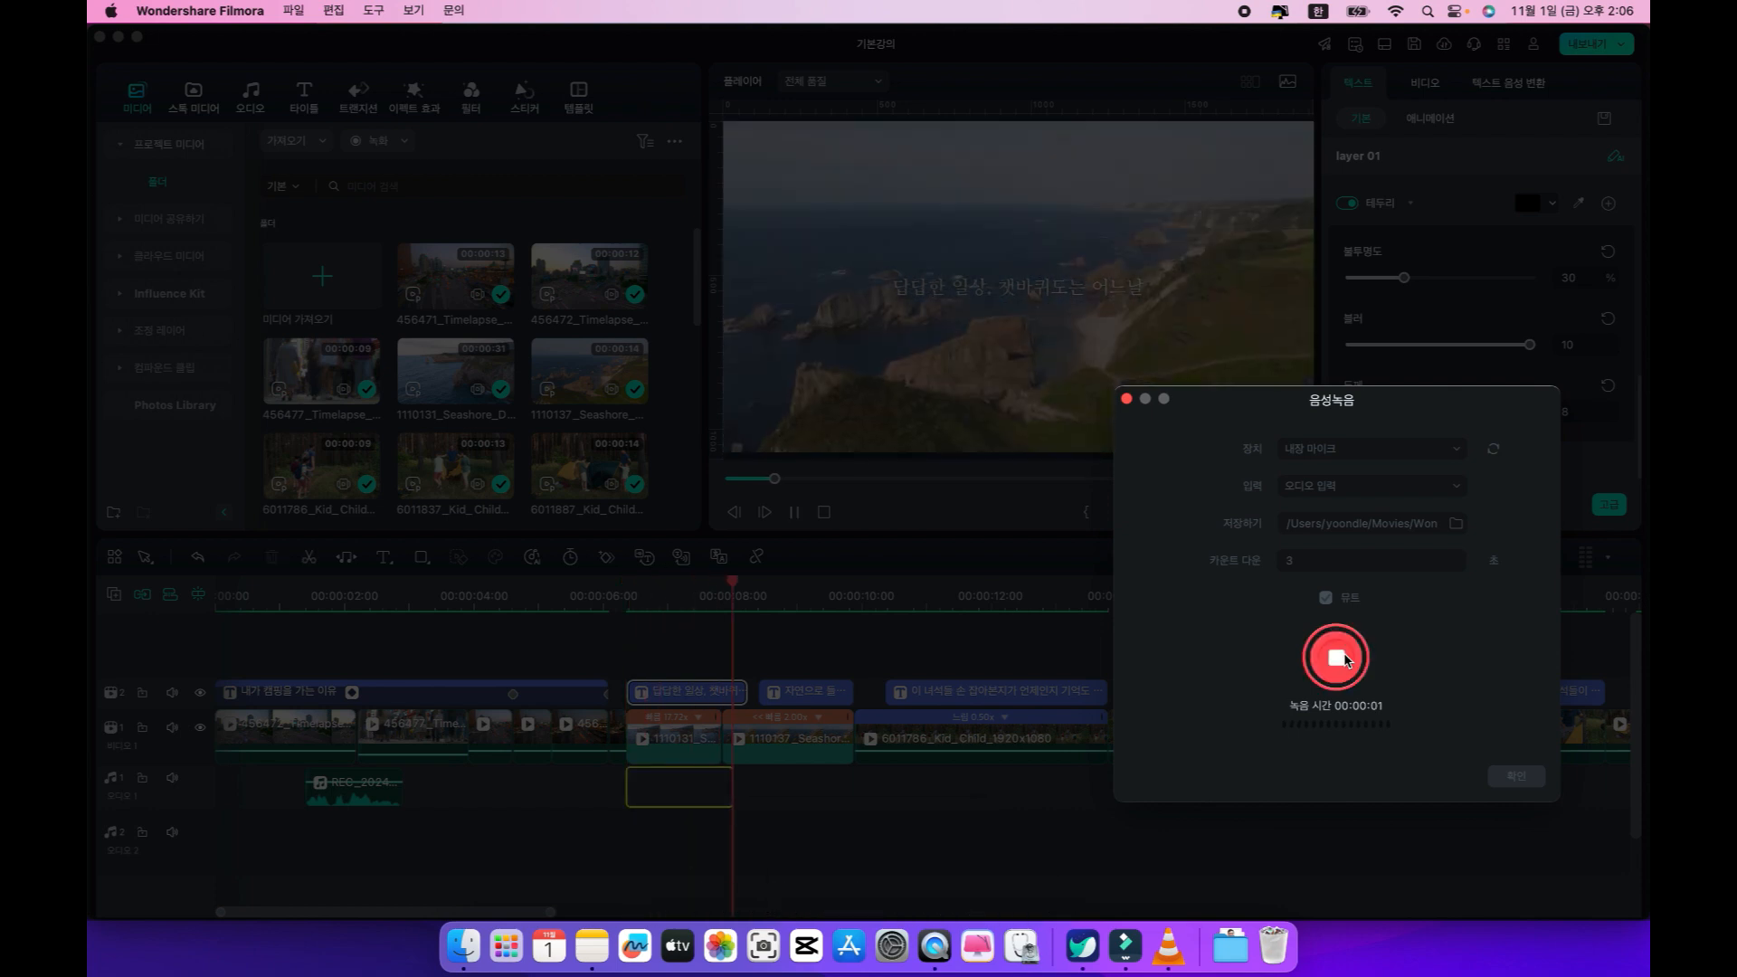
click(1337, 657)
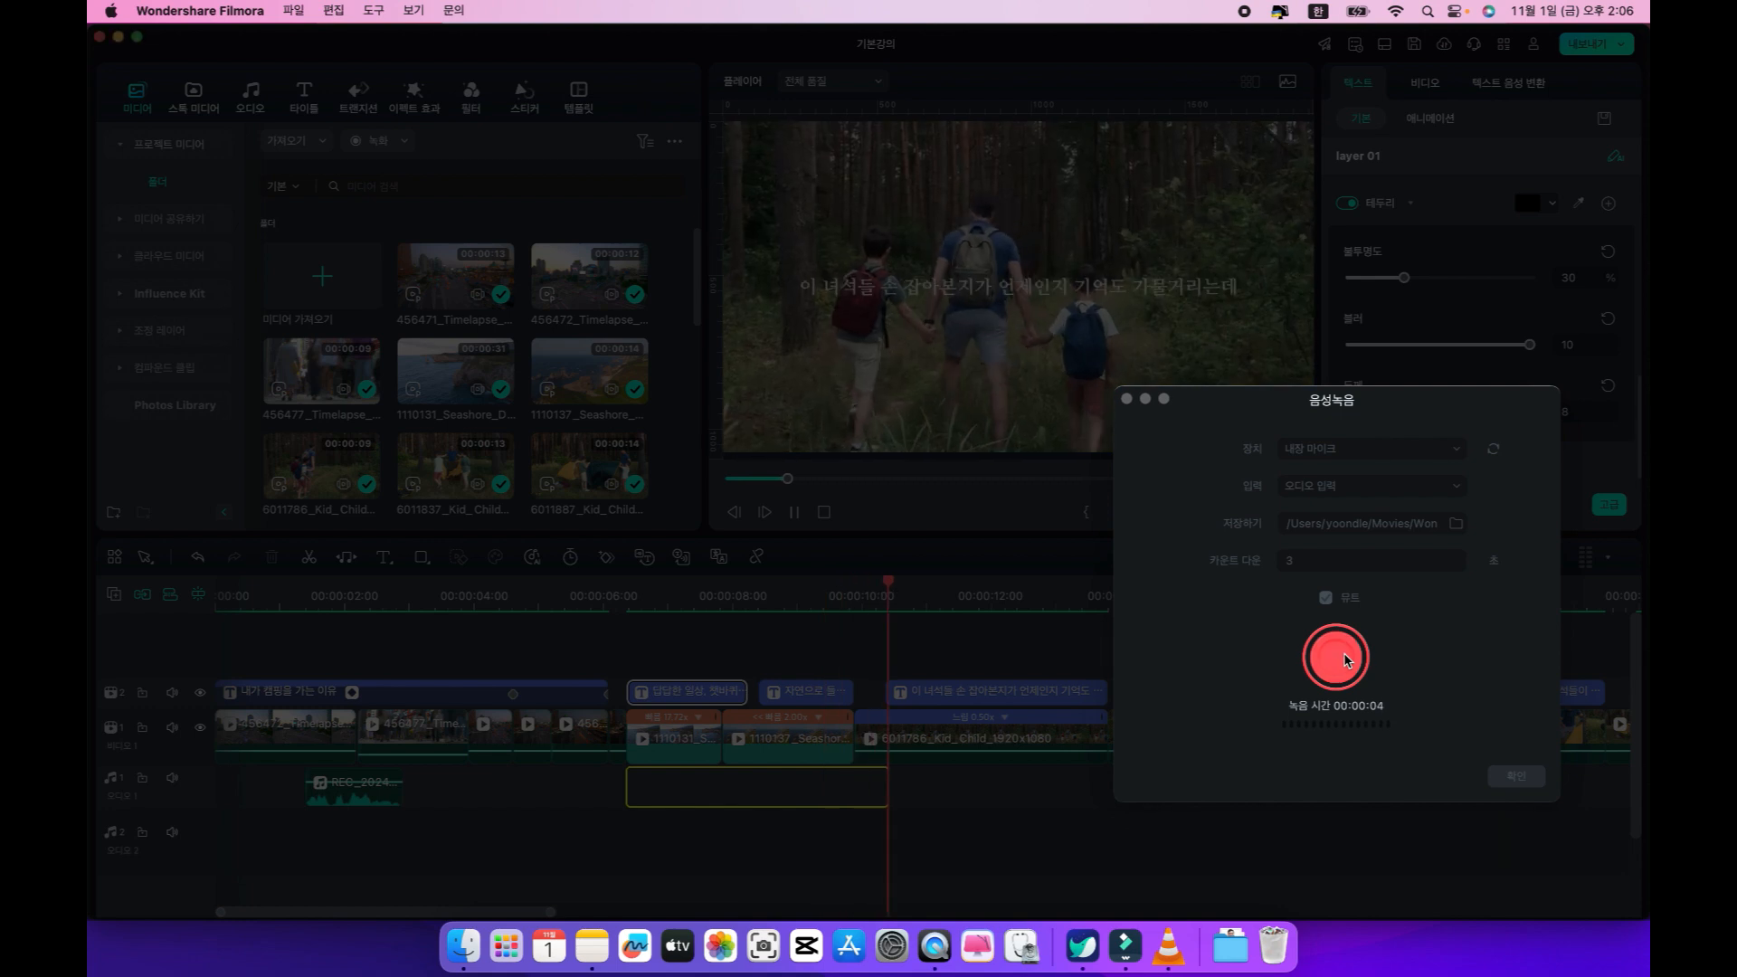
click(1126, 399)
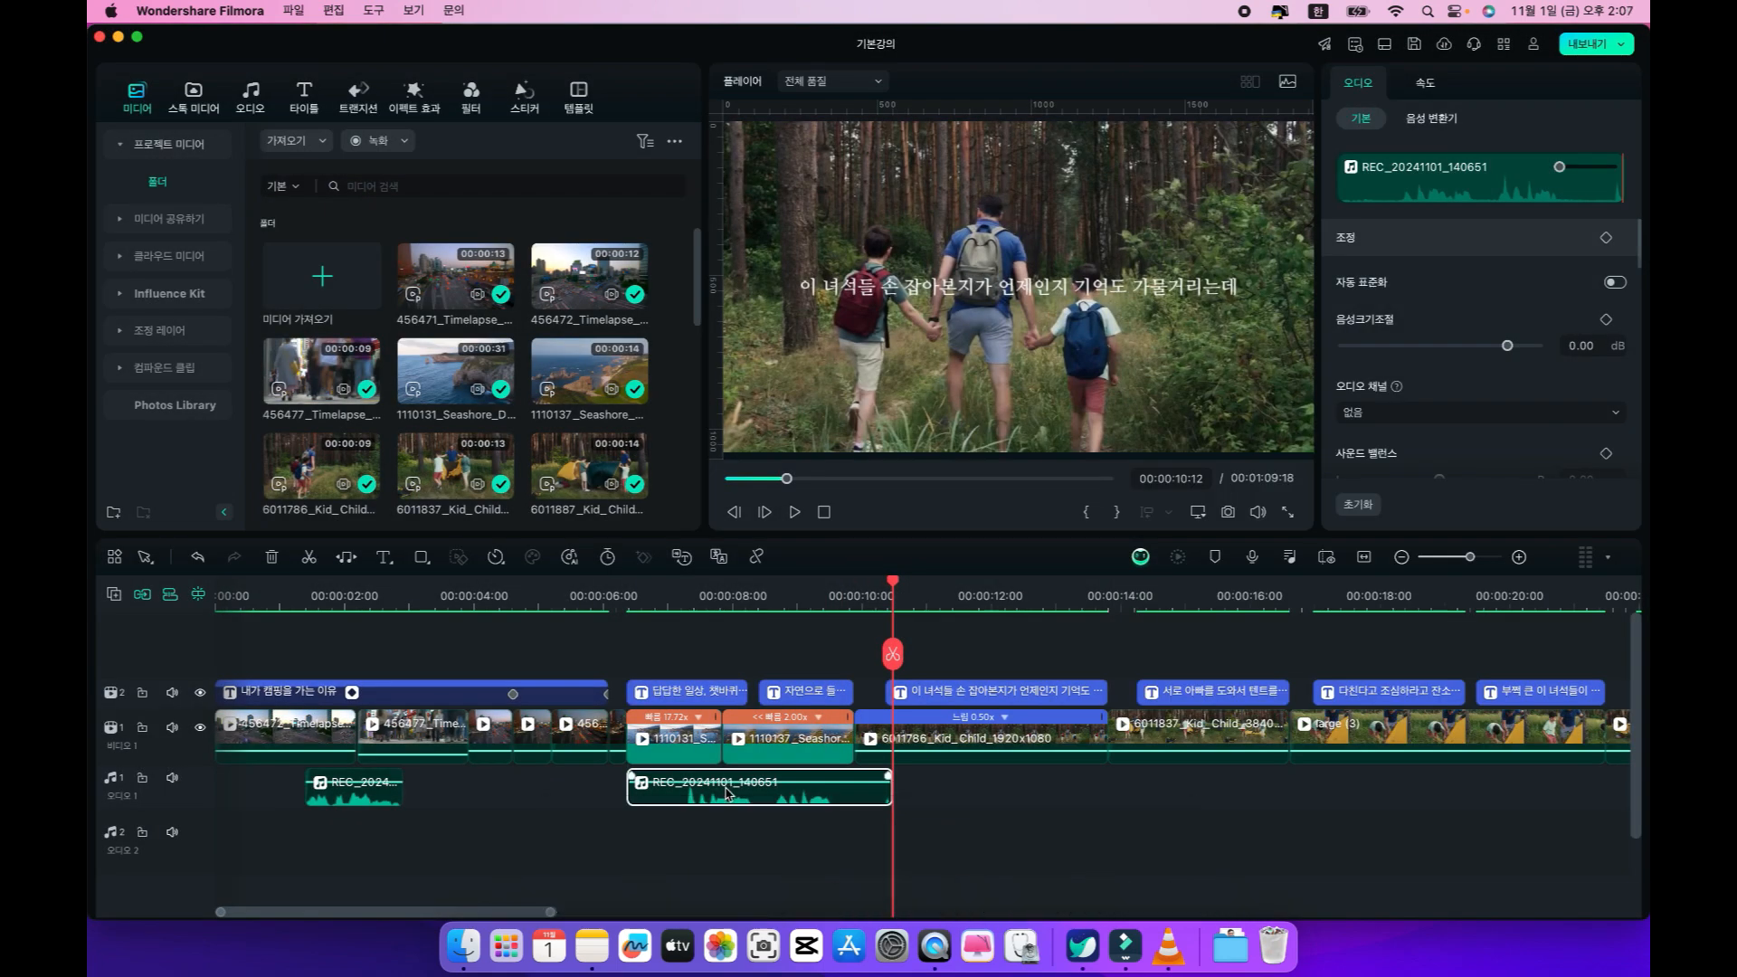
key(Delete)
Record the first coast caption's voiceover from 00:00:06:10 using the built-in microphone, keeping the recording window clear of the preview.
click(630, 598)
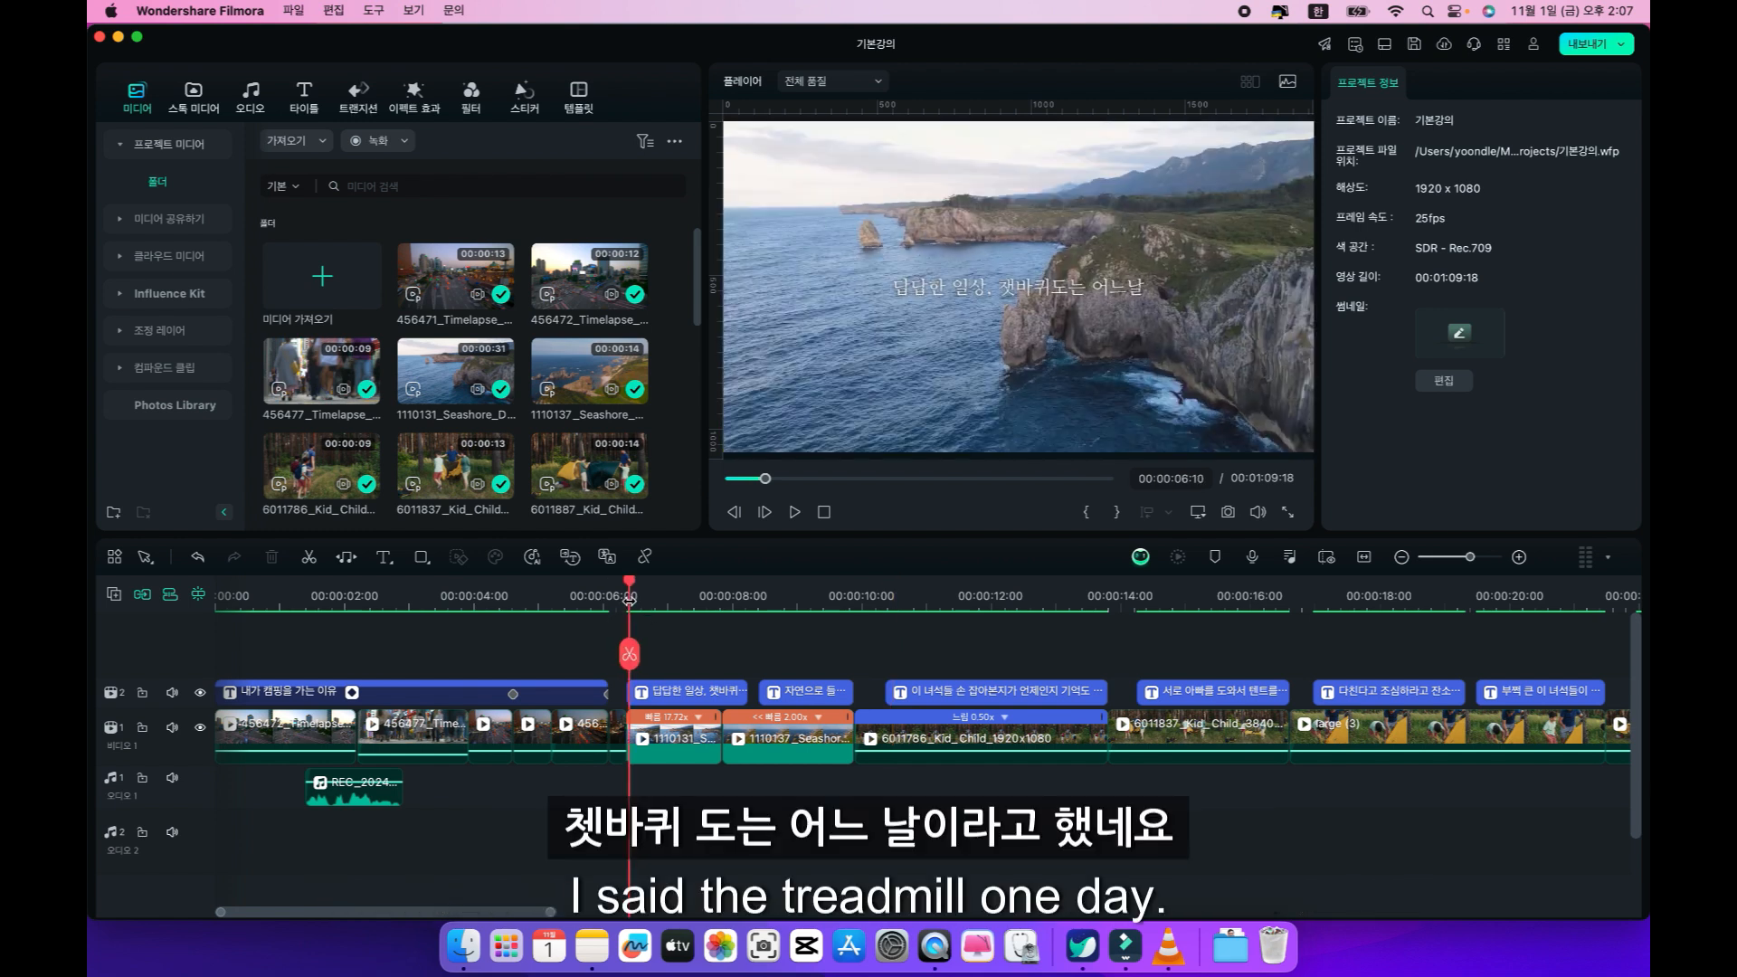
click(1253, 558)
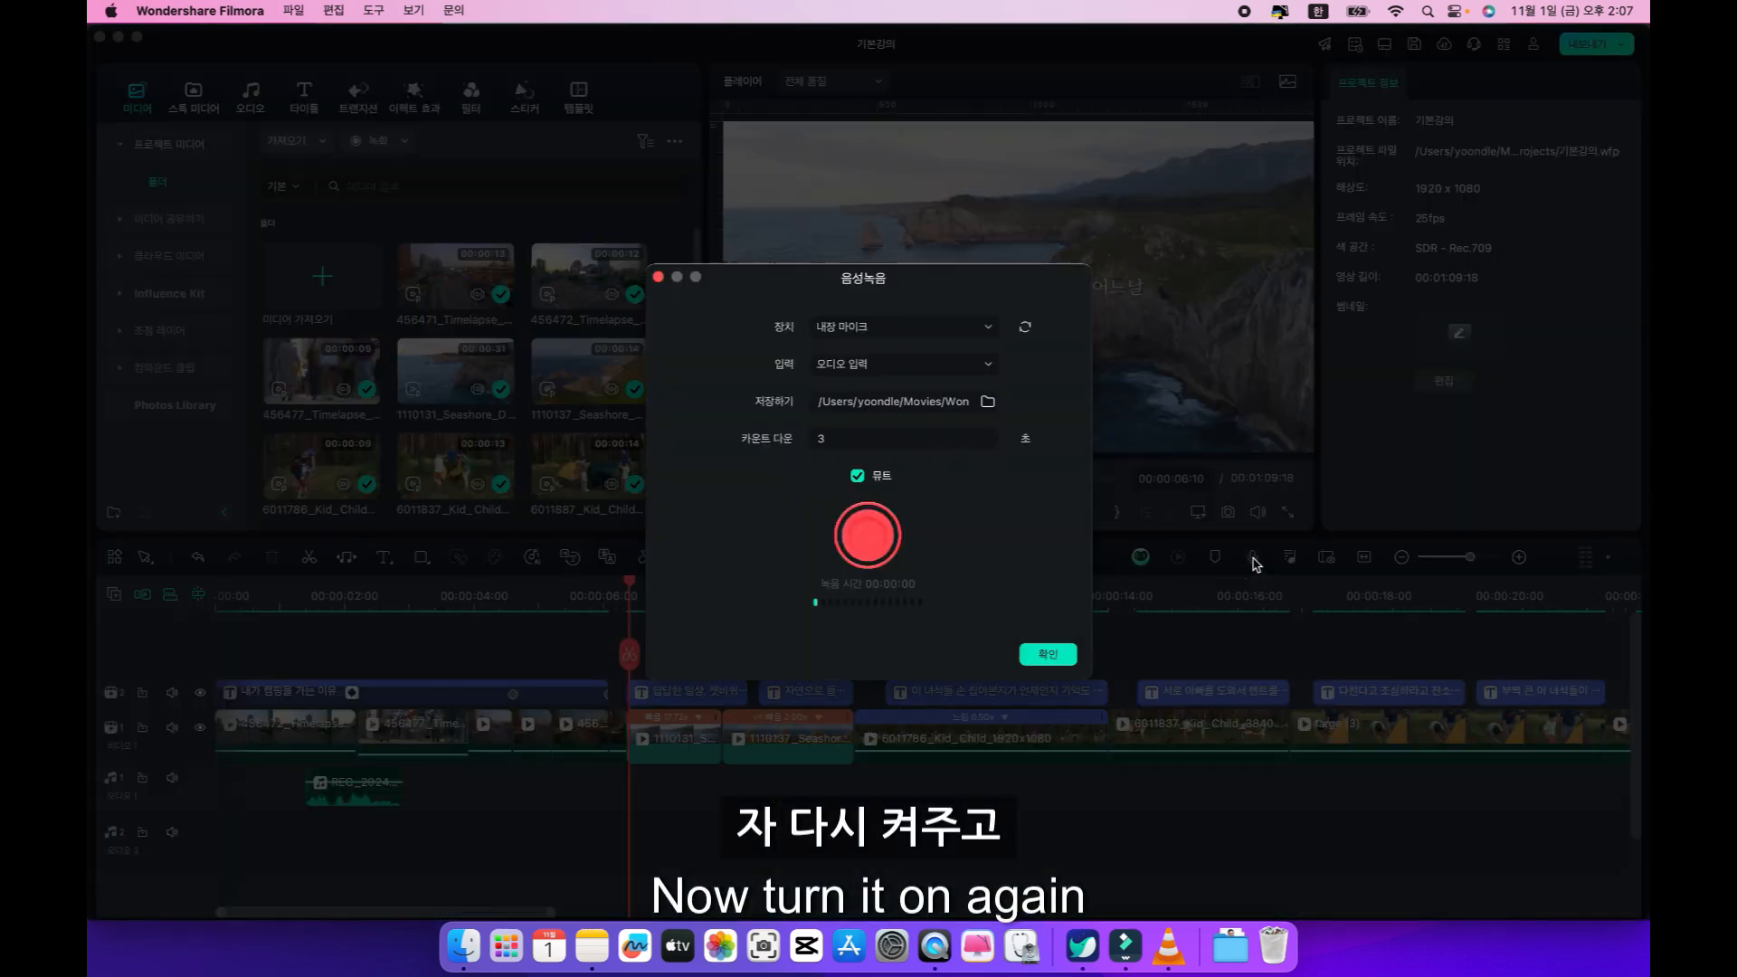
click(870, 537)
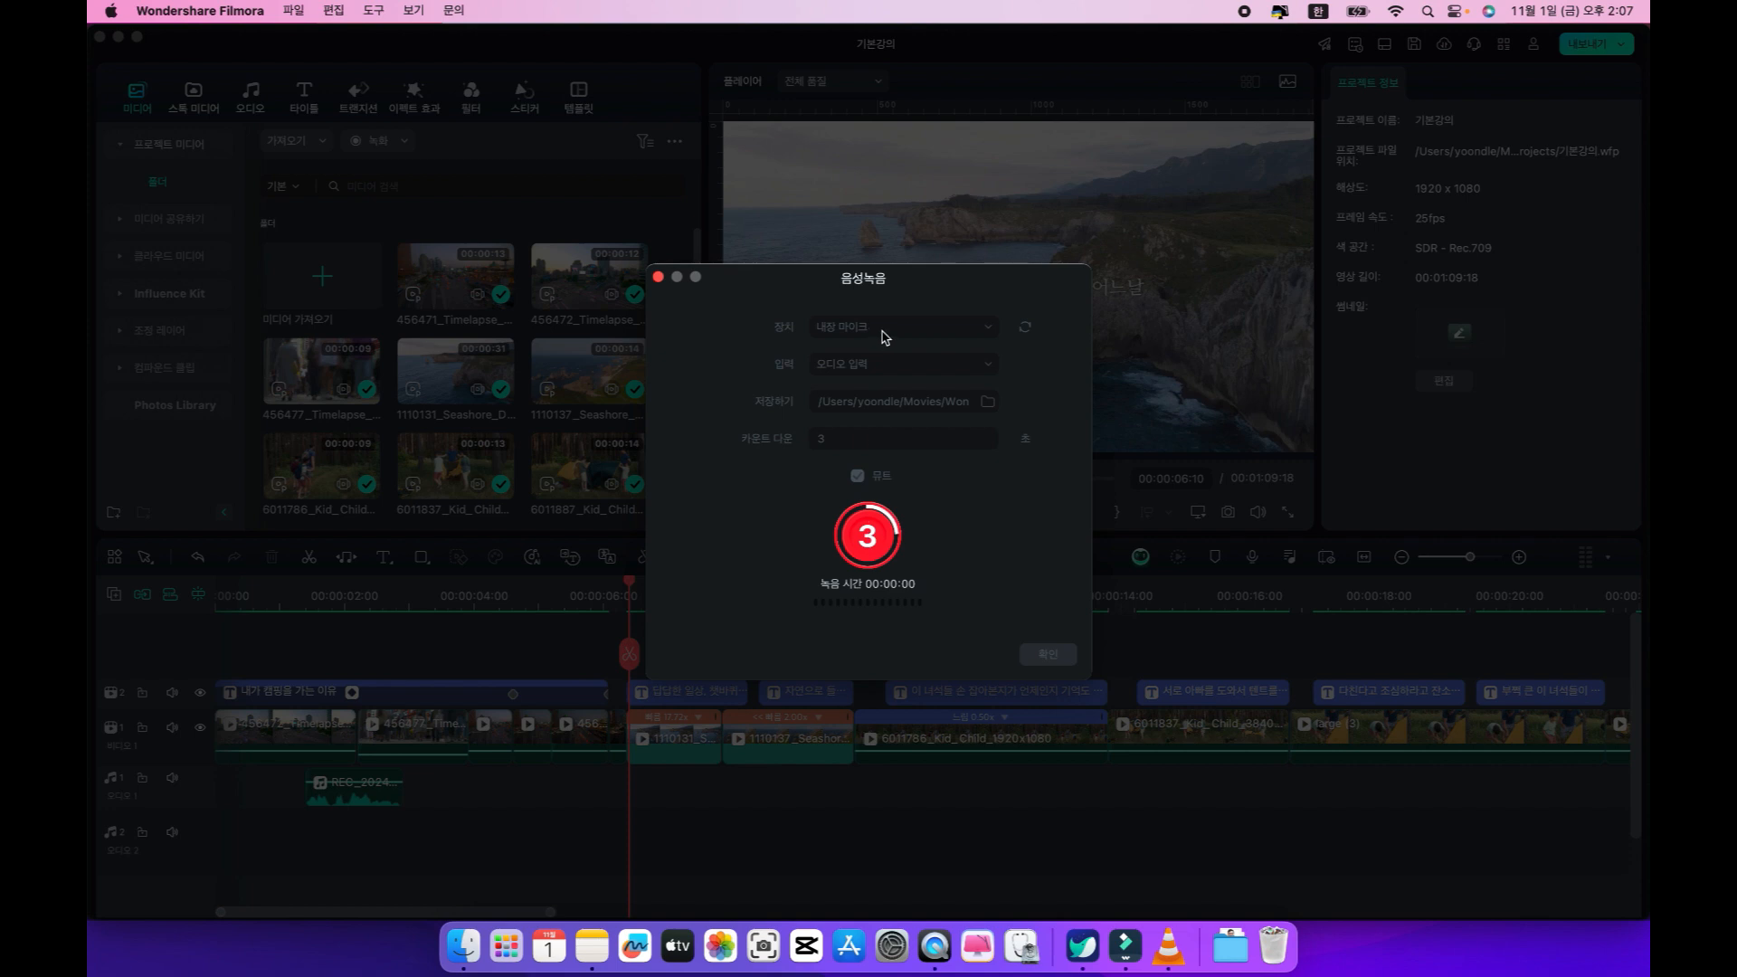
drag(910, 278, 1365, 471)
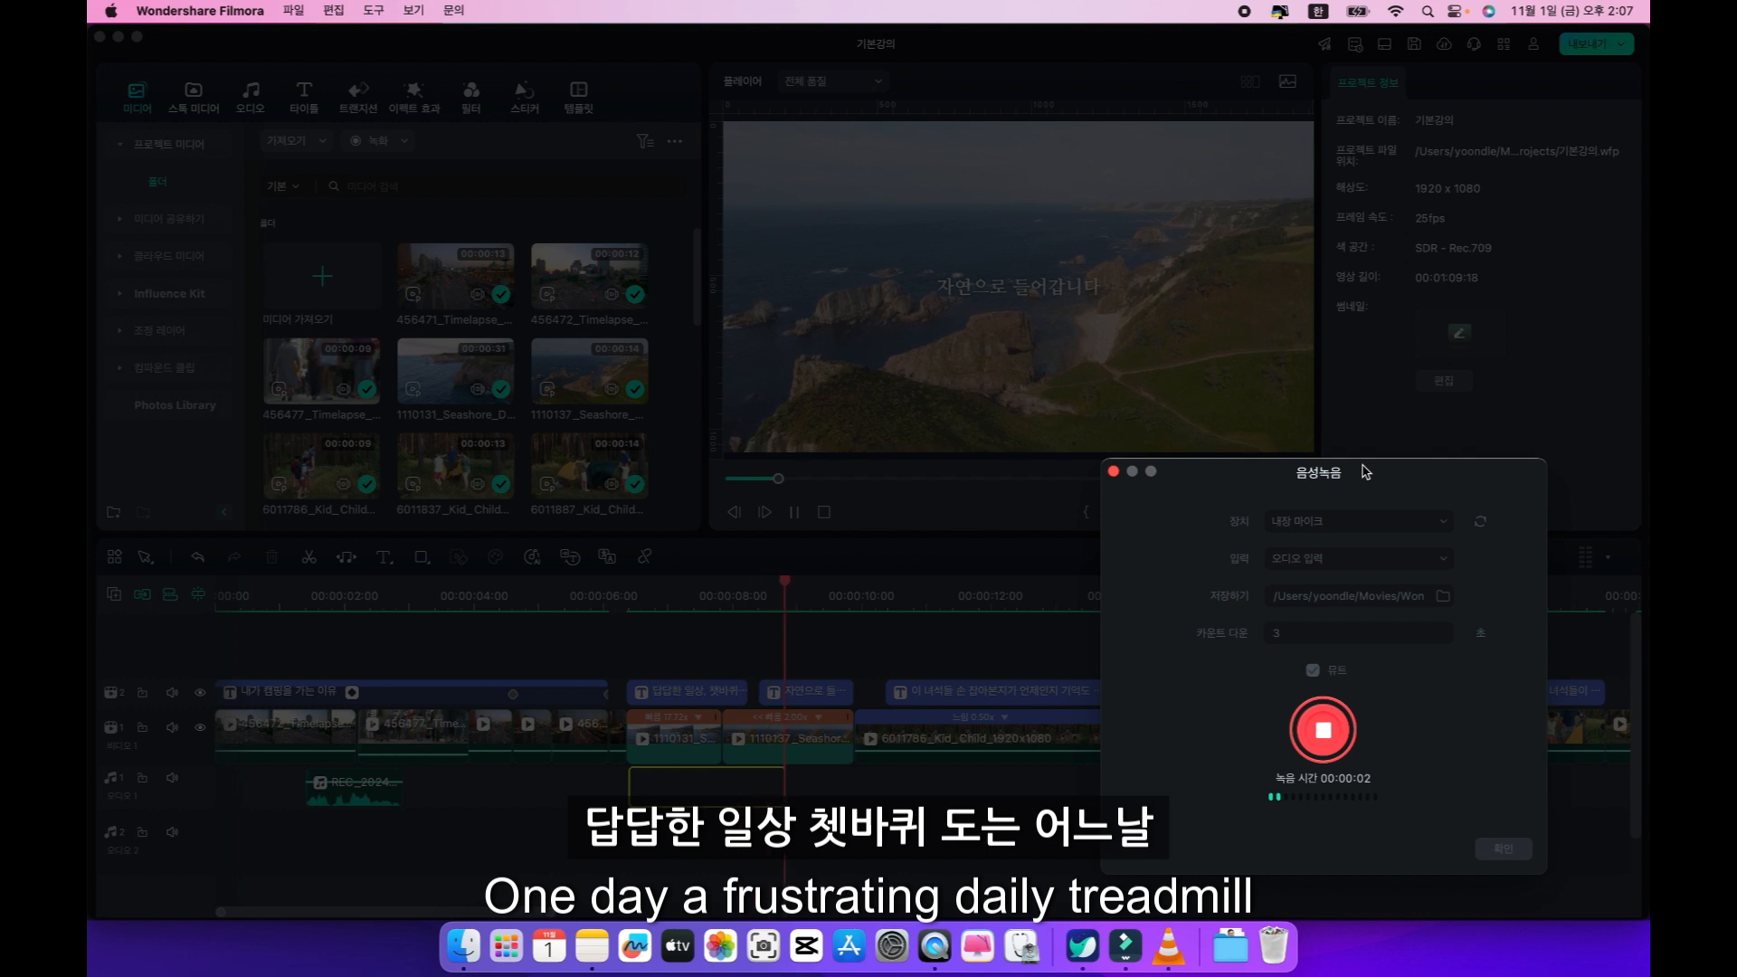
click(1327, 731)
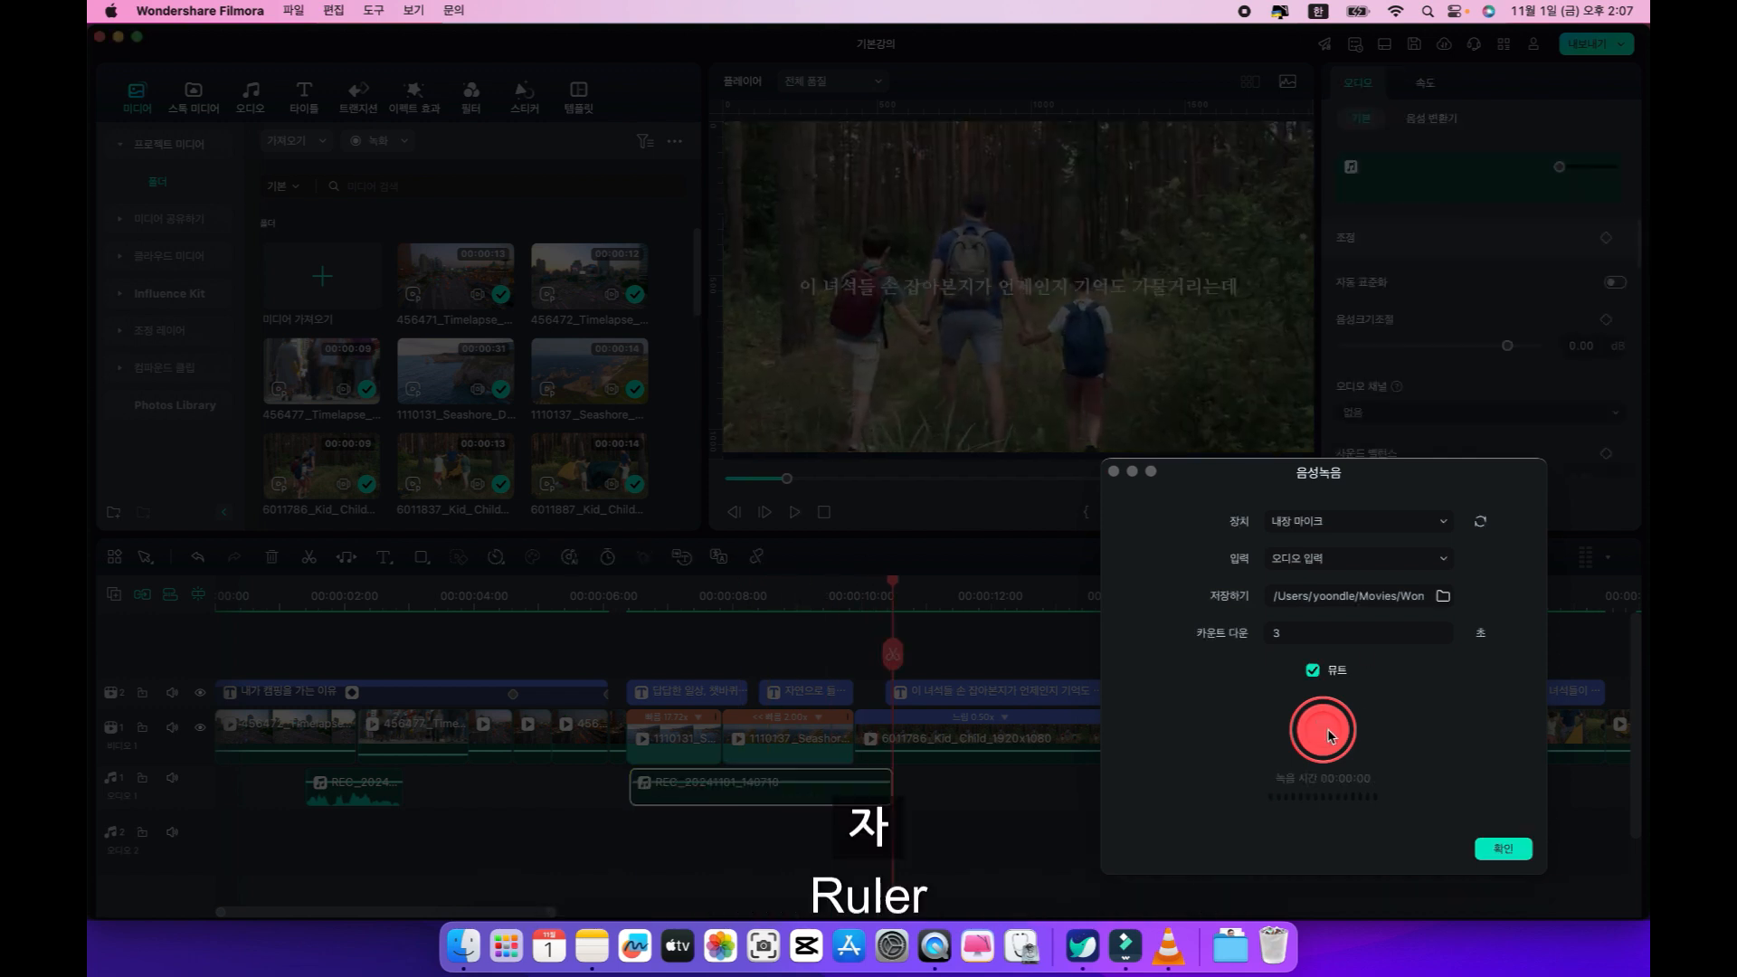
click(1112, 472)
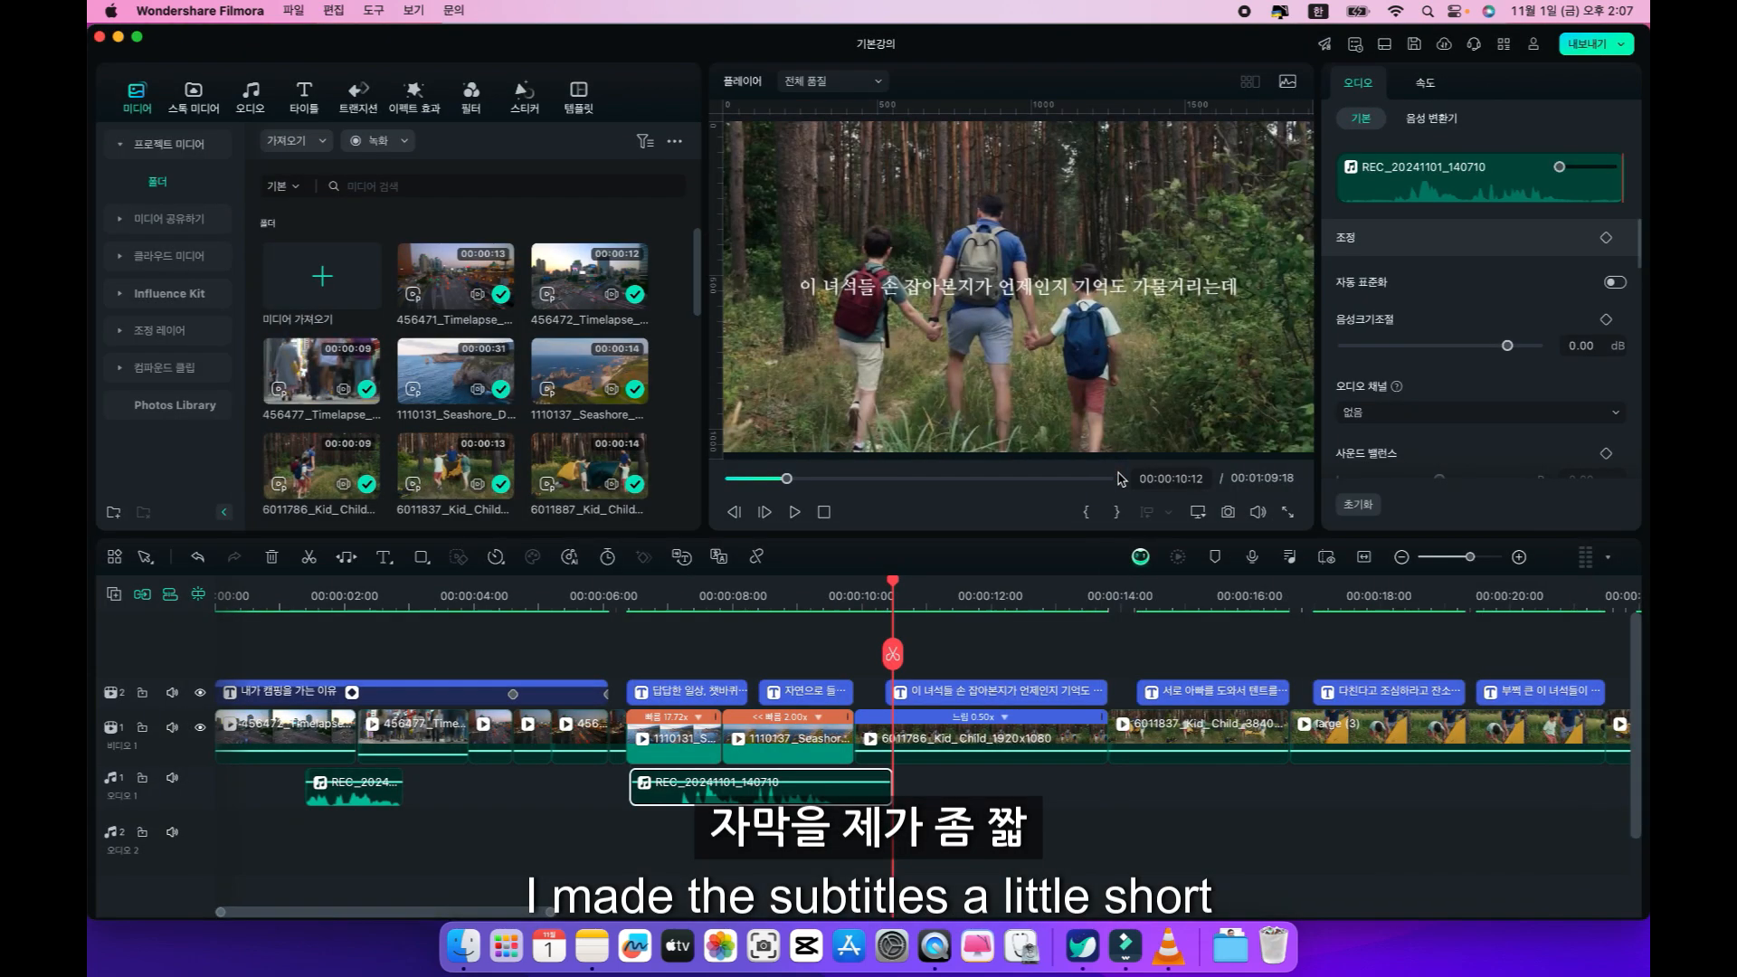
Trim the start of the coast voiceover clip at 00:00:07:03 and move the clip earlier, to just before the first coast caption.
click(676, 597)
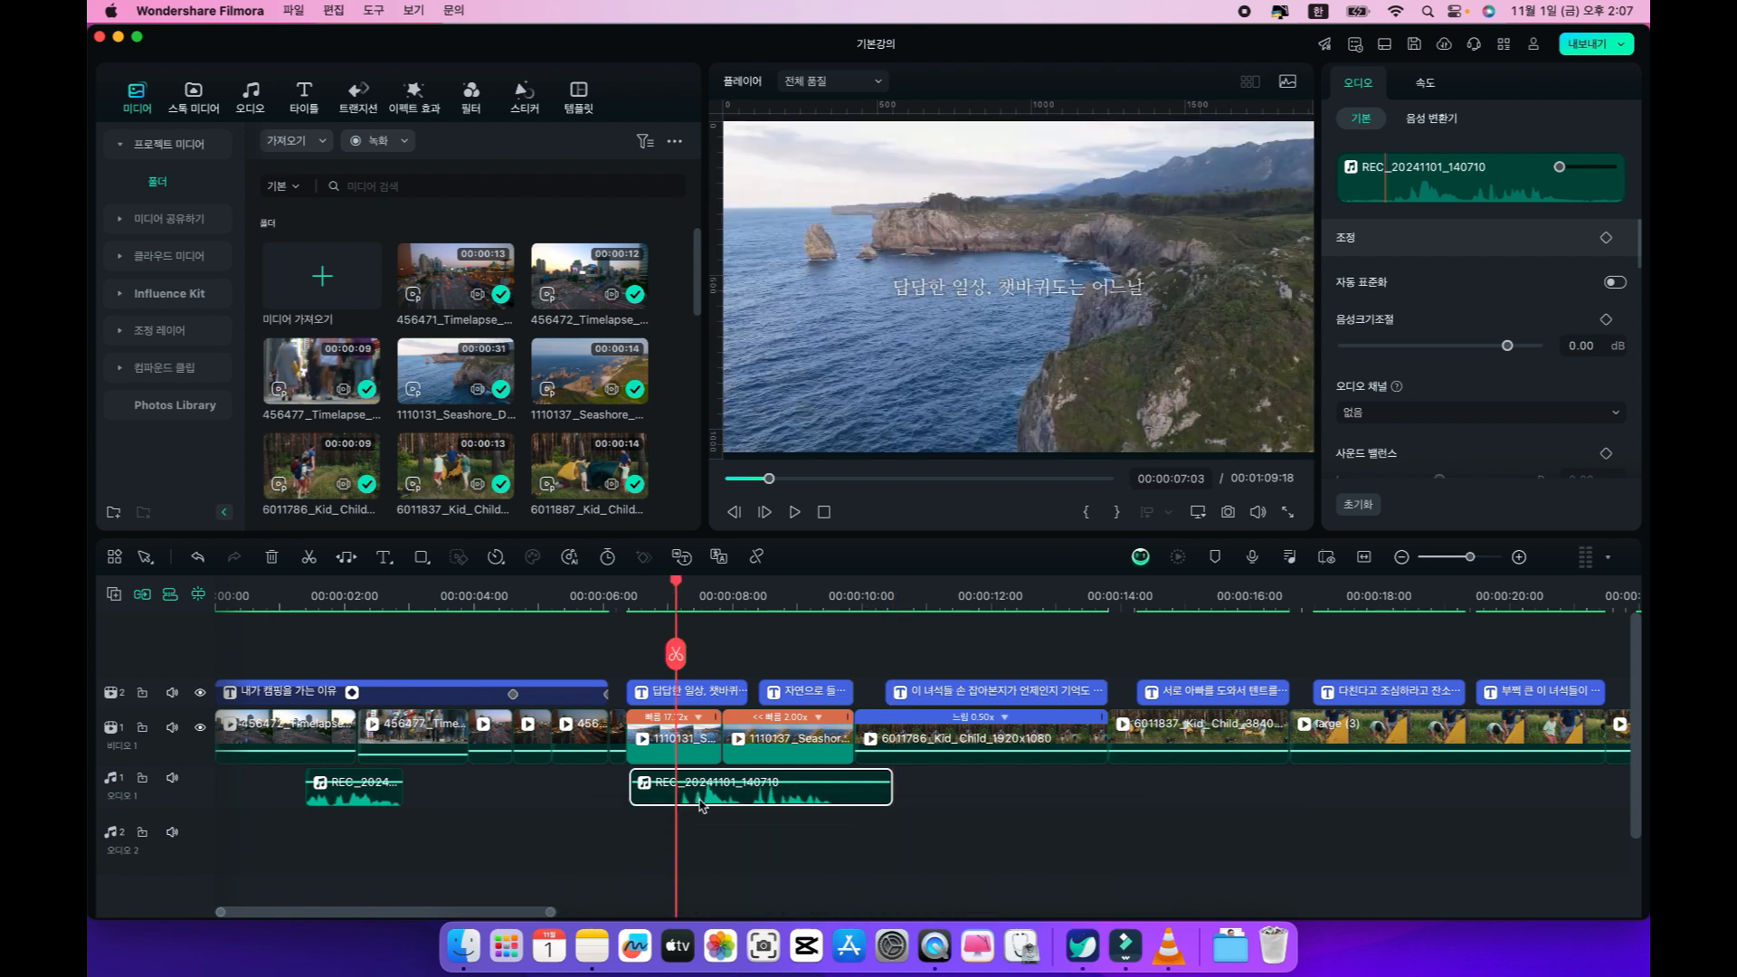
key(alt+[)
drag(716, 795, 651, 798)
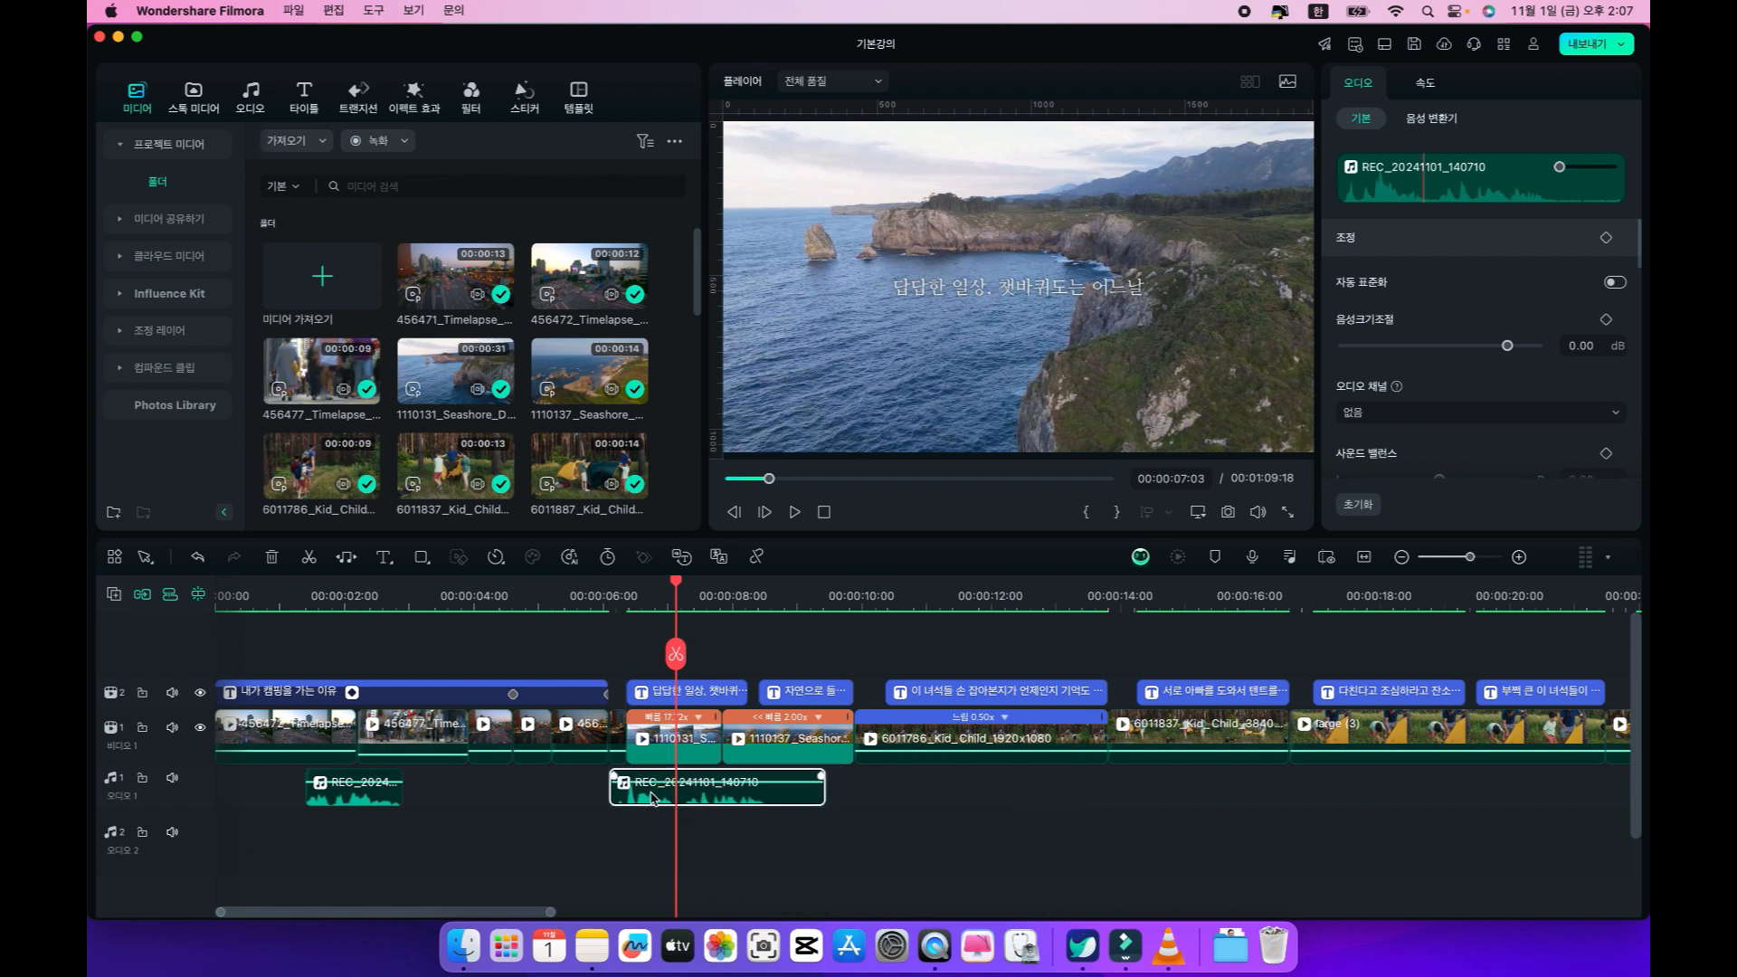
Play back the repositioned coast voiceover from its beginning to check its timing against the caption.
click(612, 606)
key(space)
key(space)
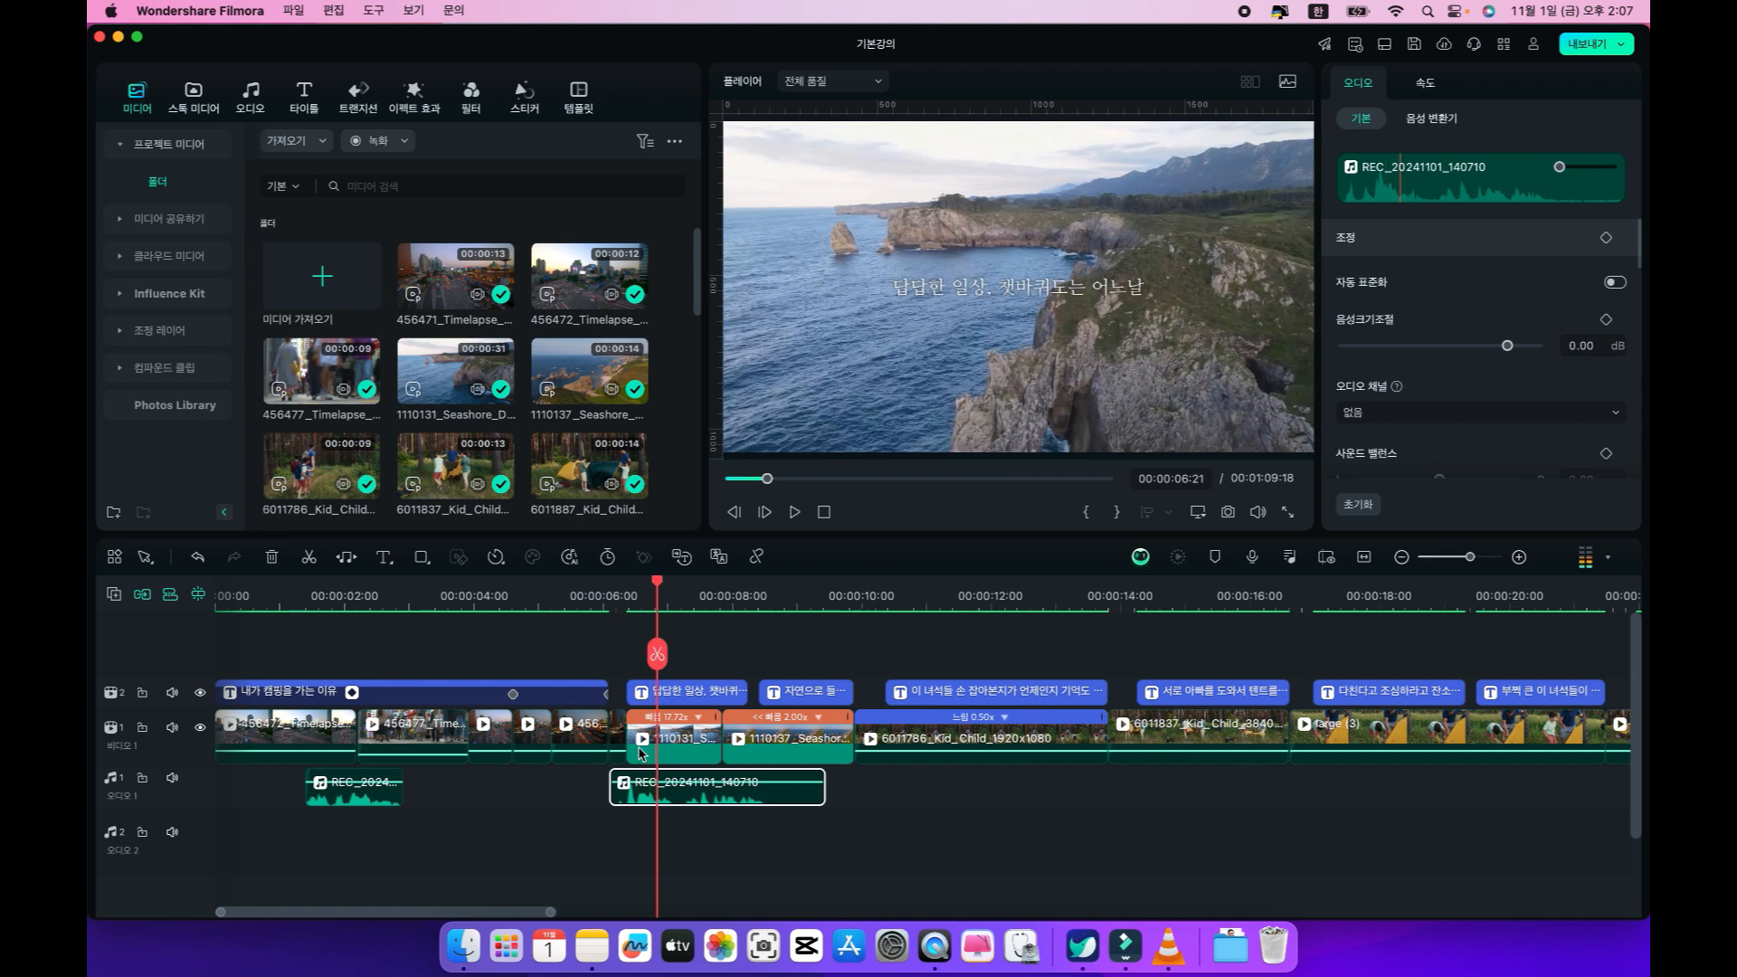
Align the coast voiceover clip with the start of the first coast caption and trim its end at 00:00:08:21.
mouse_move(646, 796)
mouse_down()
mouse_move(668, 798)
mouse_move(654, 794)
mouse_up()
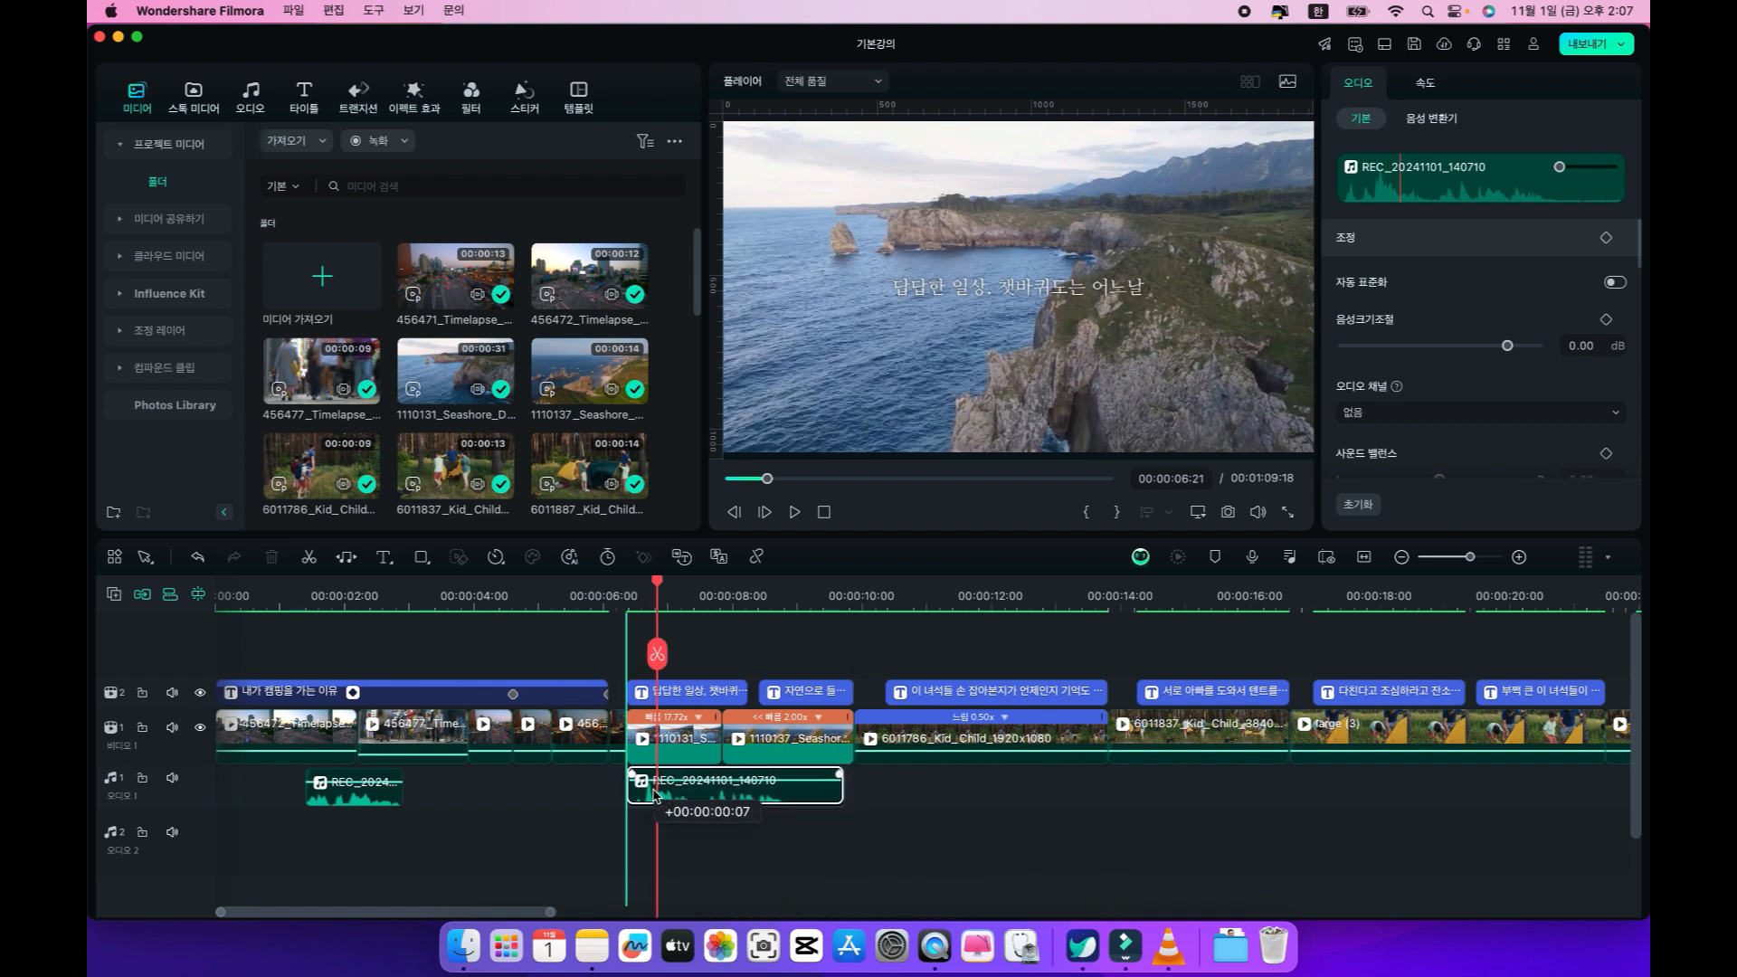
click(631, 597)
key(space)
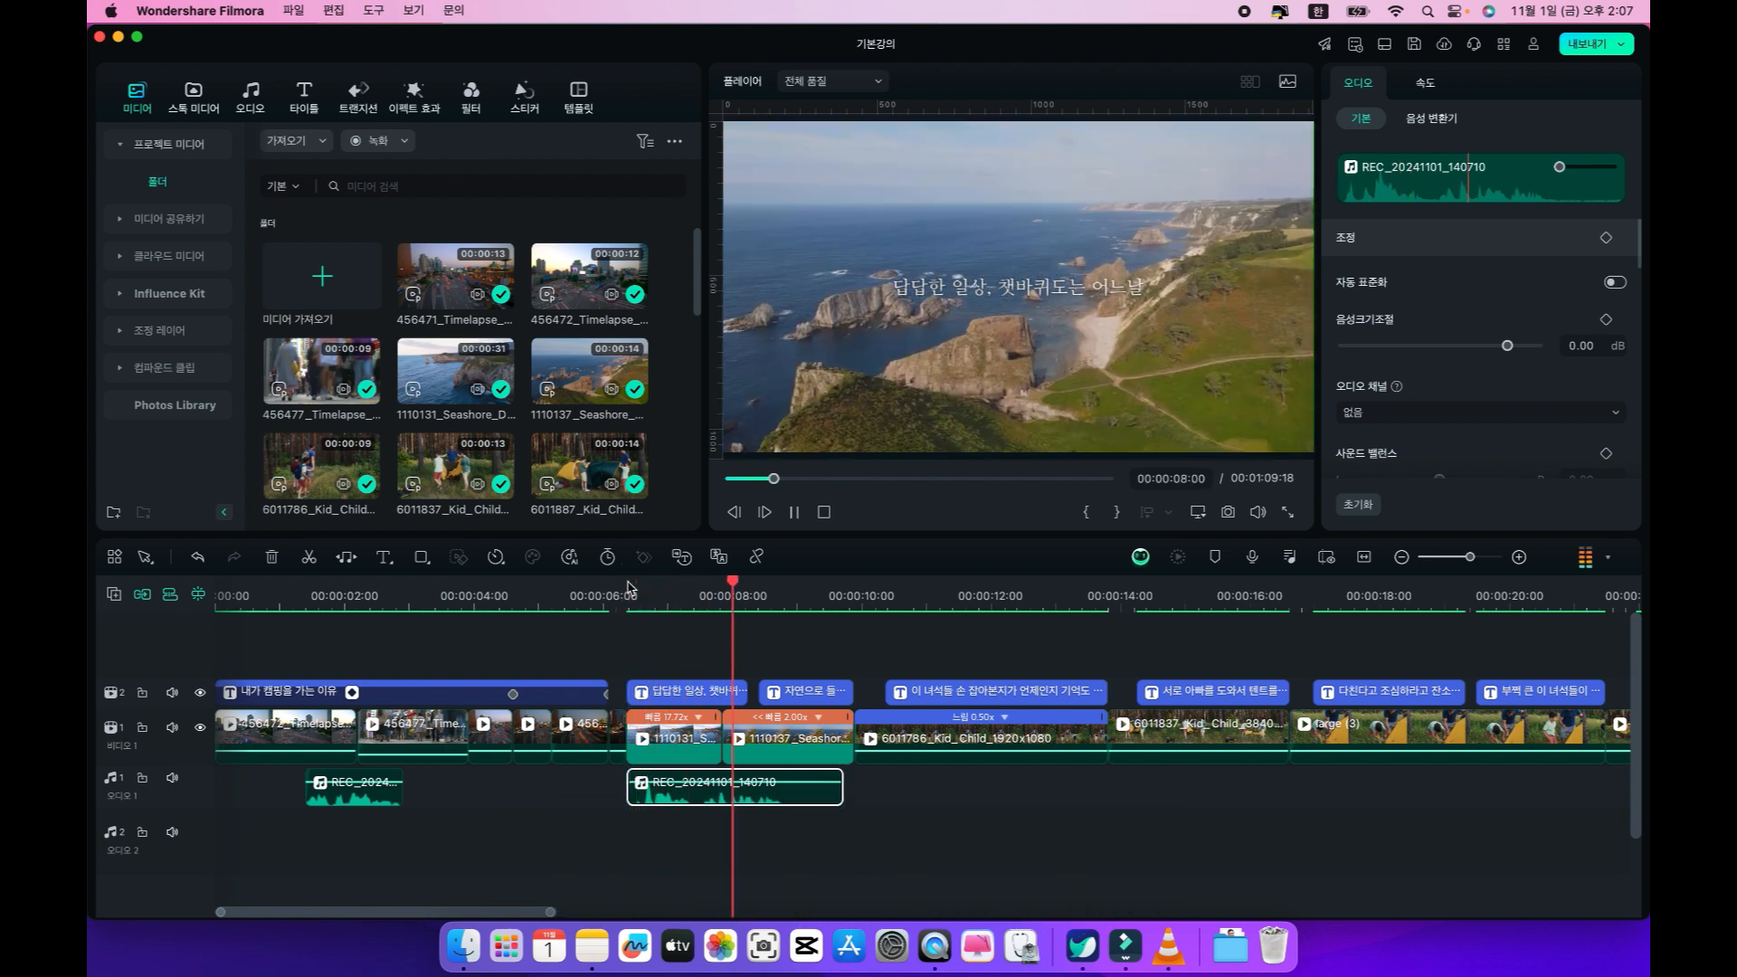
key(space)
click(783, 589)
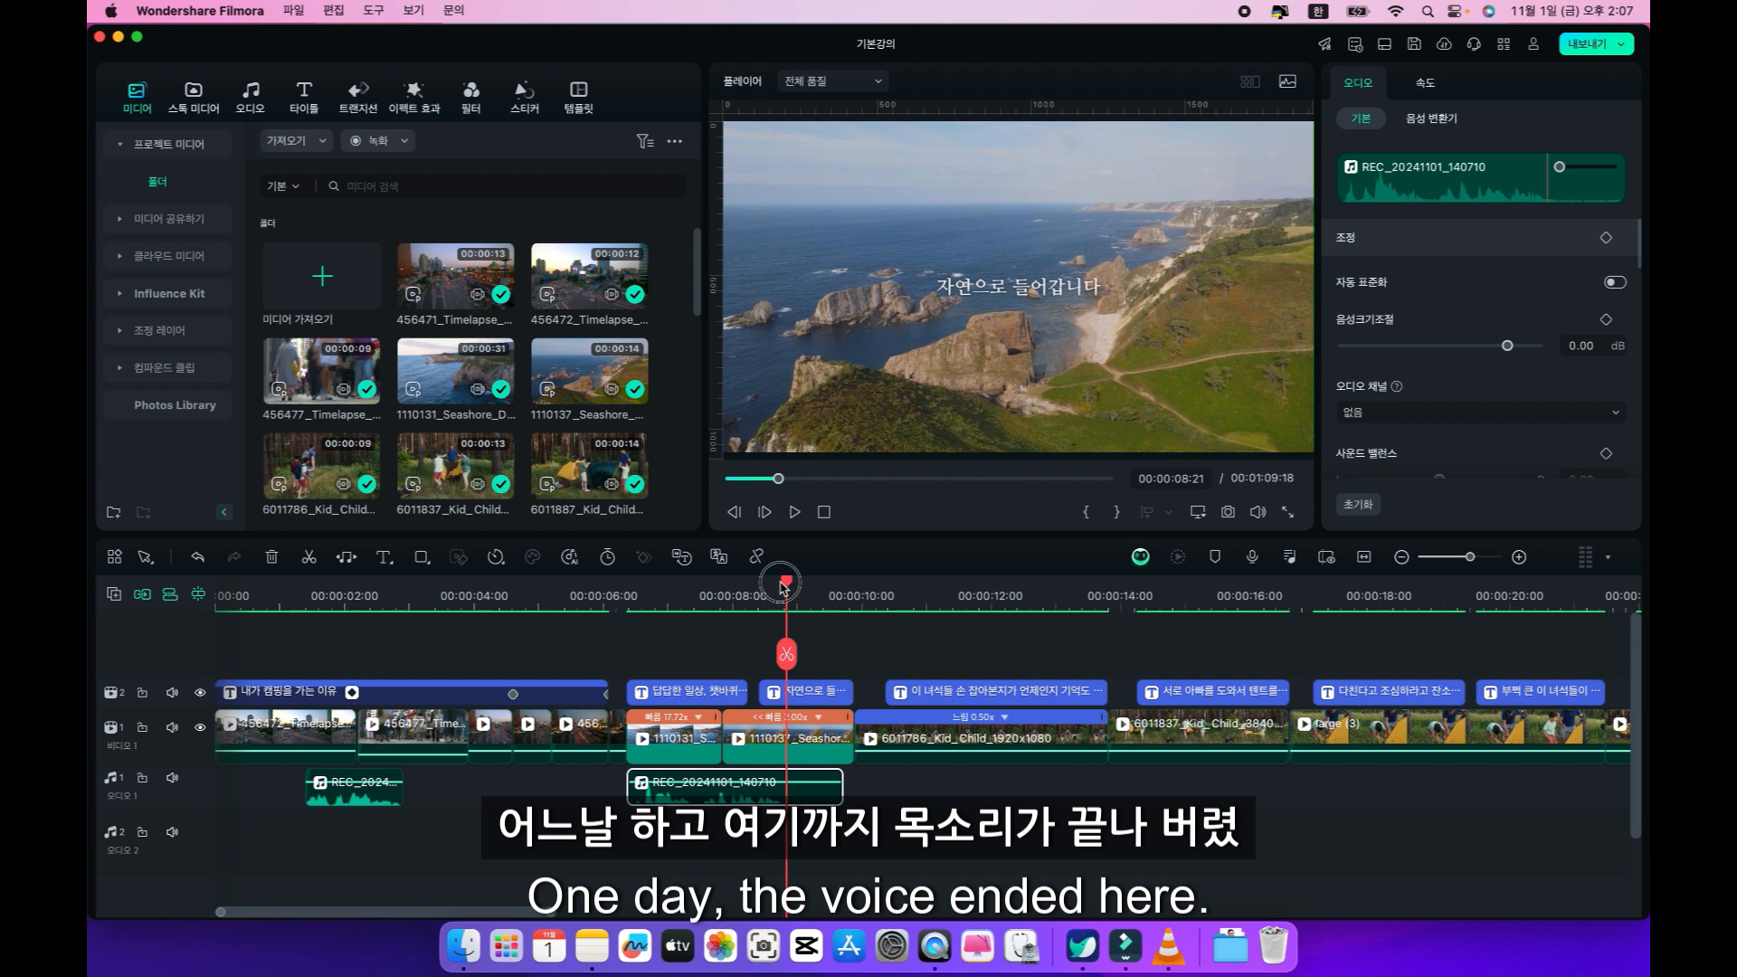
key(alt+bracketright)
Move the second coast caption's start to 00:00:09:03 and extend the first coast caption to the end of its voiceover.
click(713, 694)
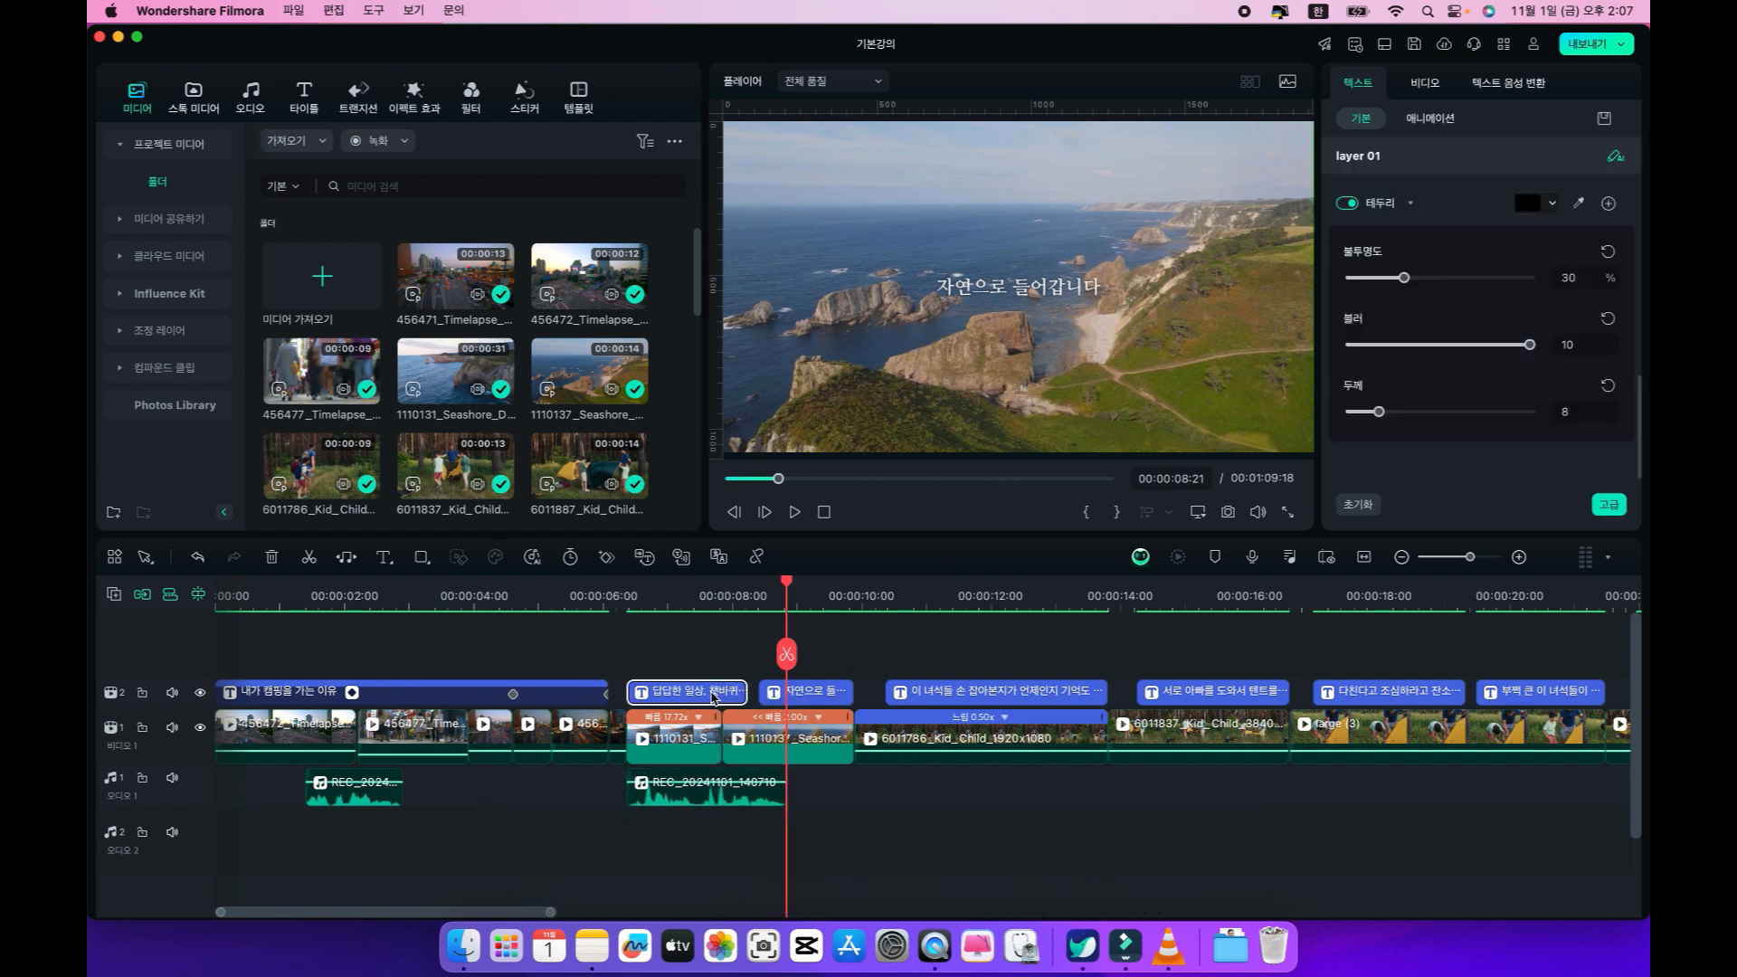
click(767, 693)
drag(766, 693, 806, 693)
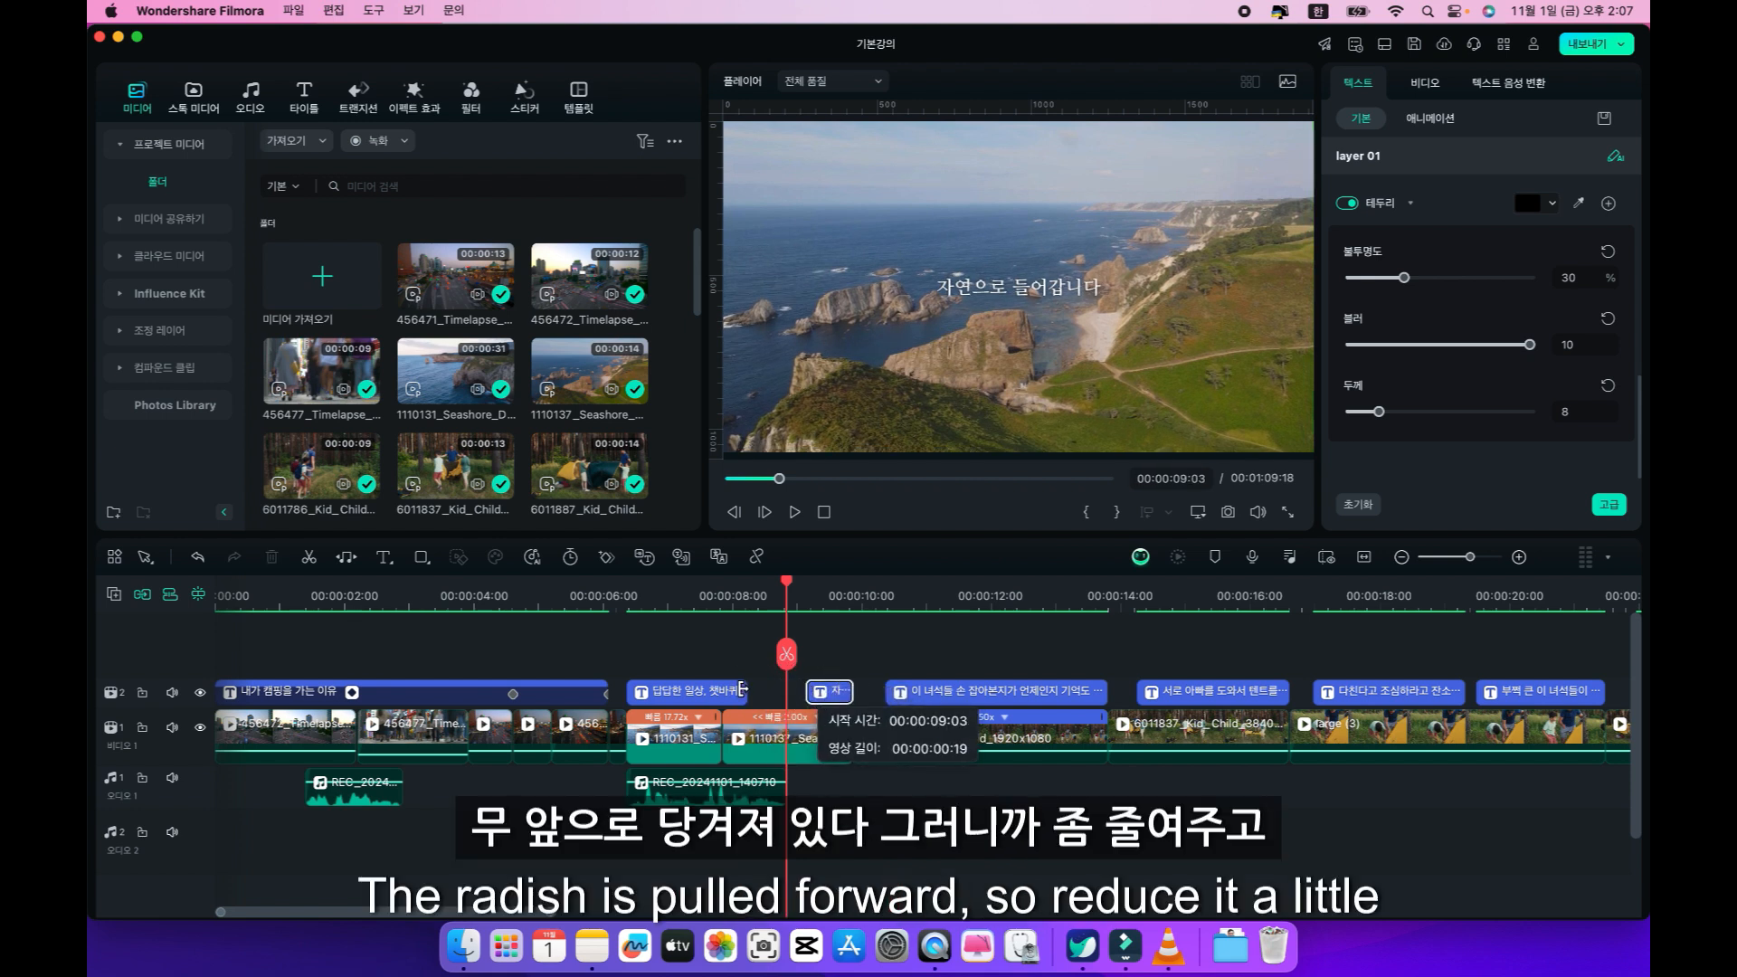
click(751, 692)
drag(752, 692, 784, 678)
Play back from 00:00:05:17 to check the coast voiceover against the retimed captions.
click(583, 593)
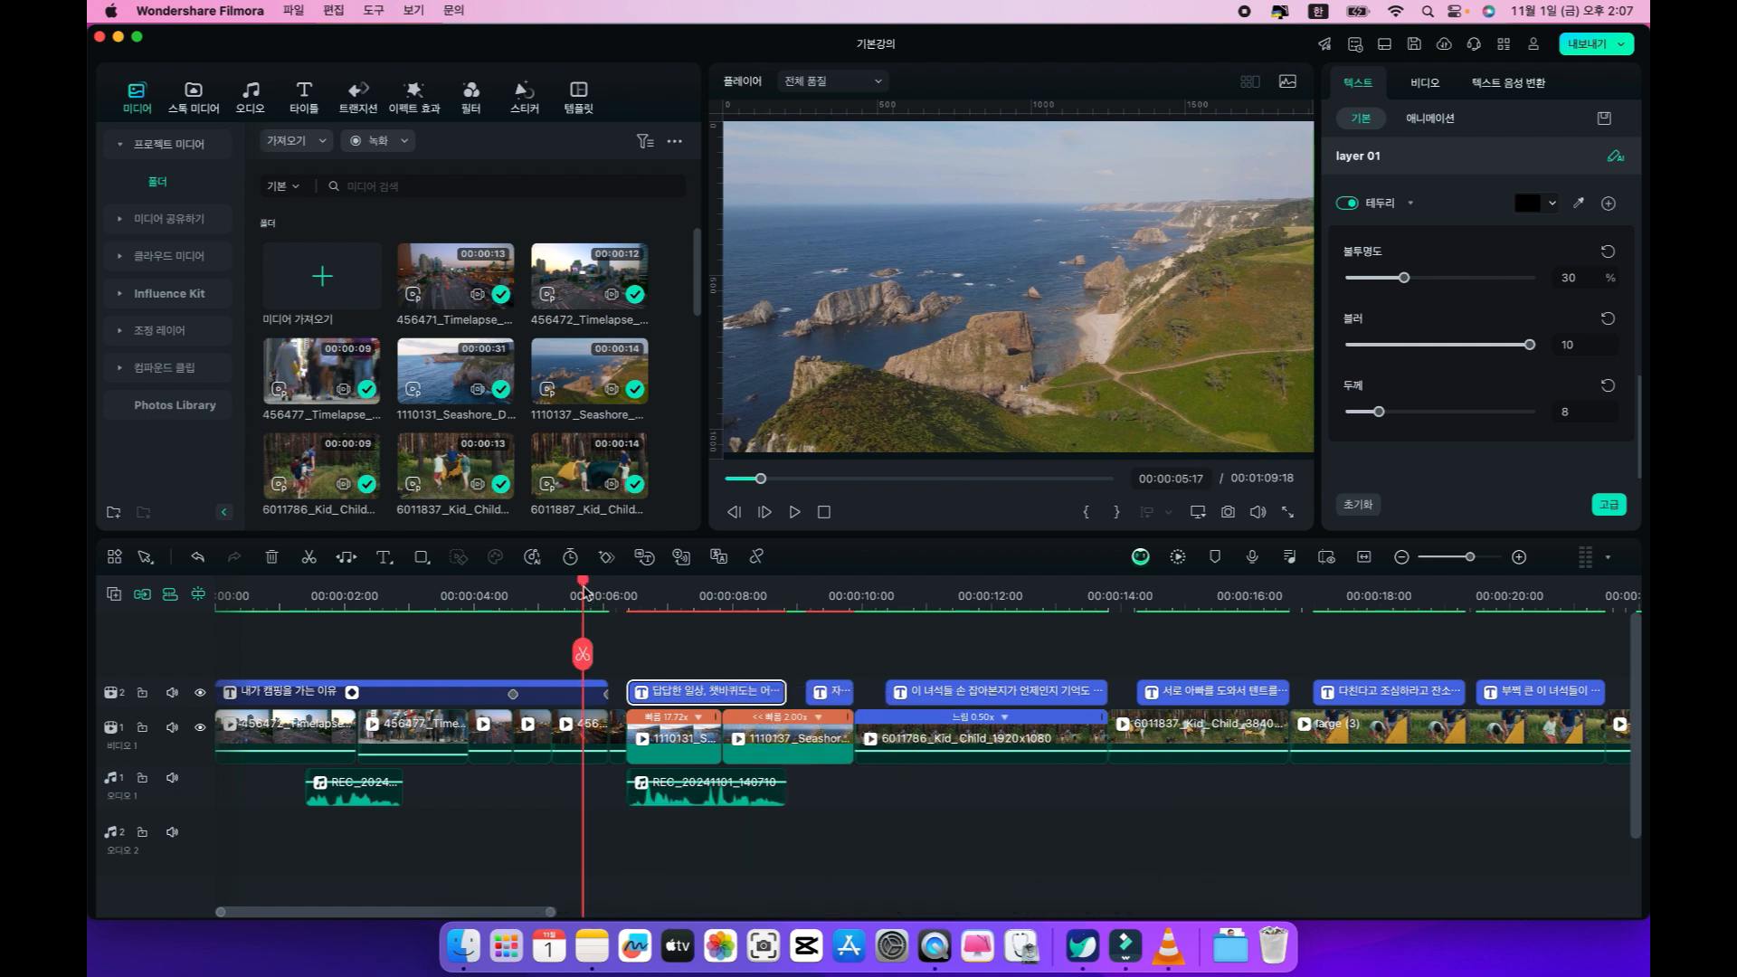
key(space)
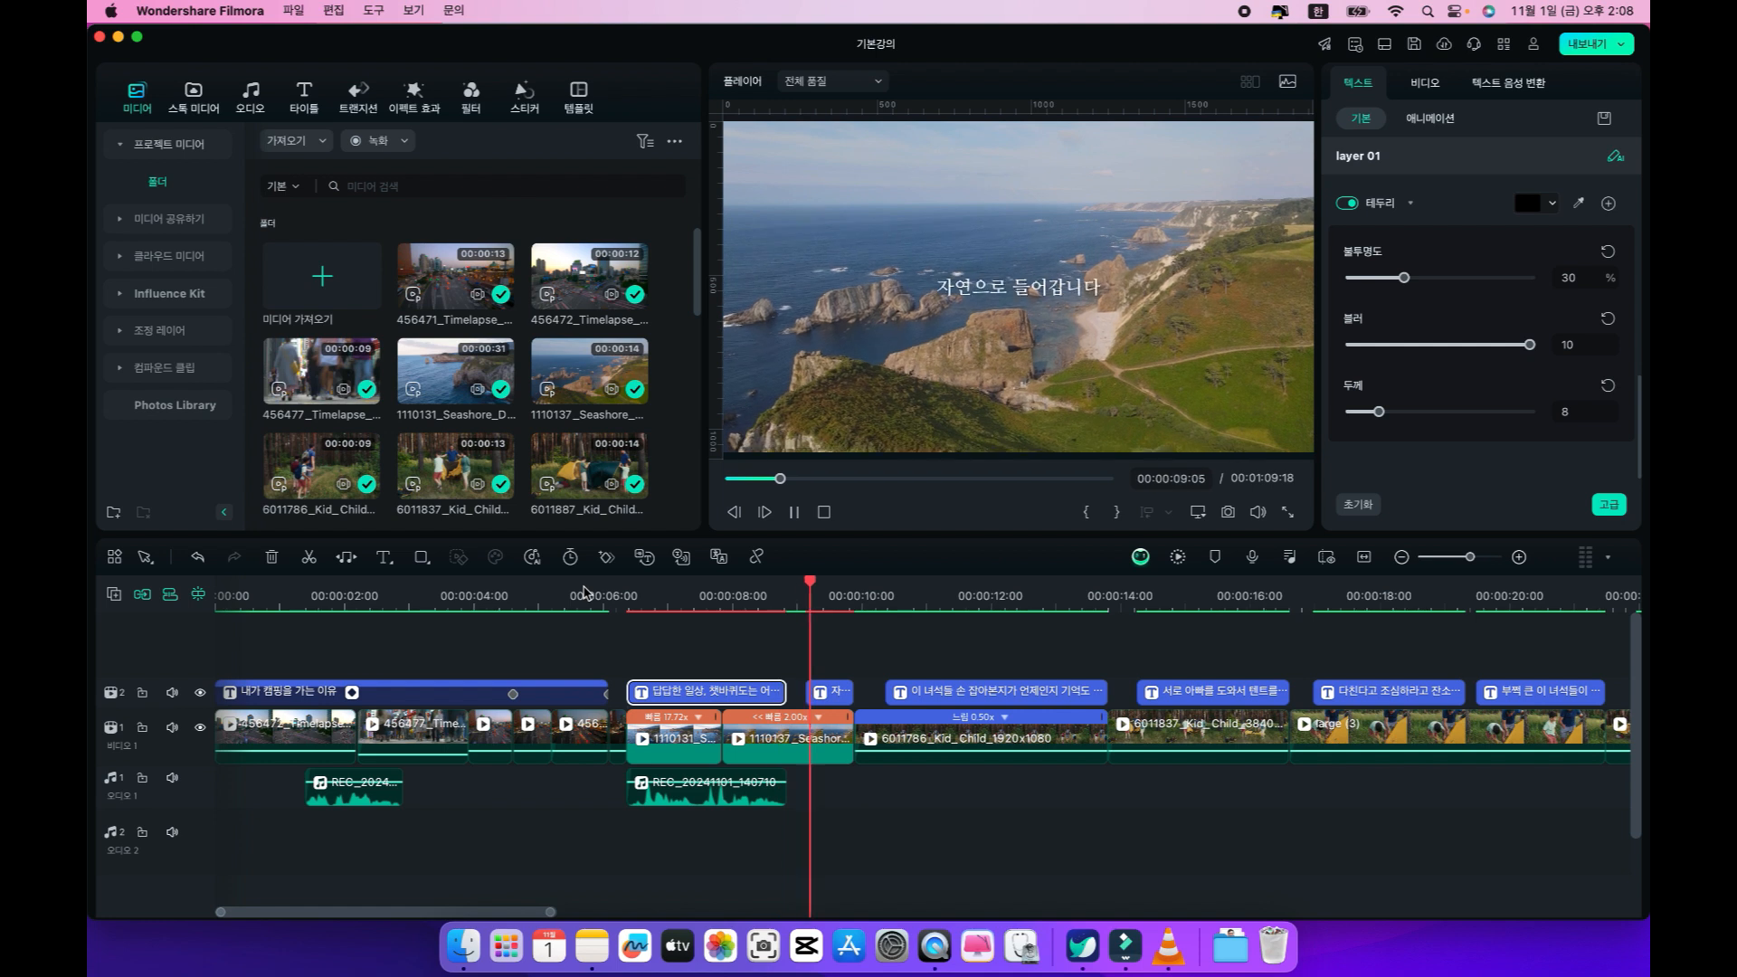
key(space)
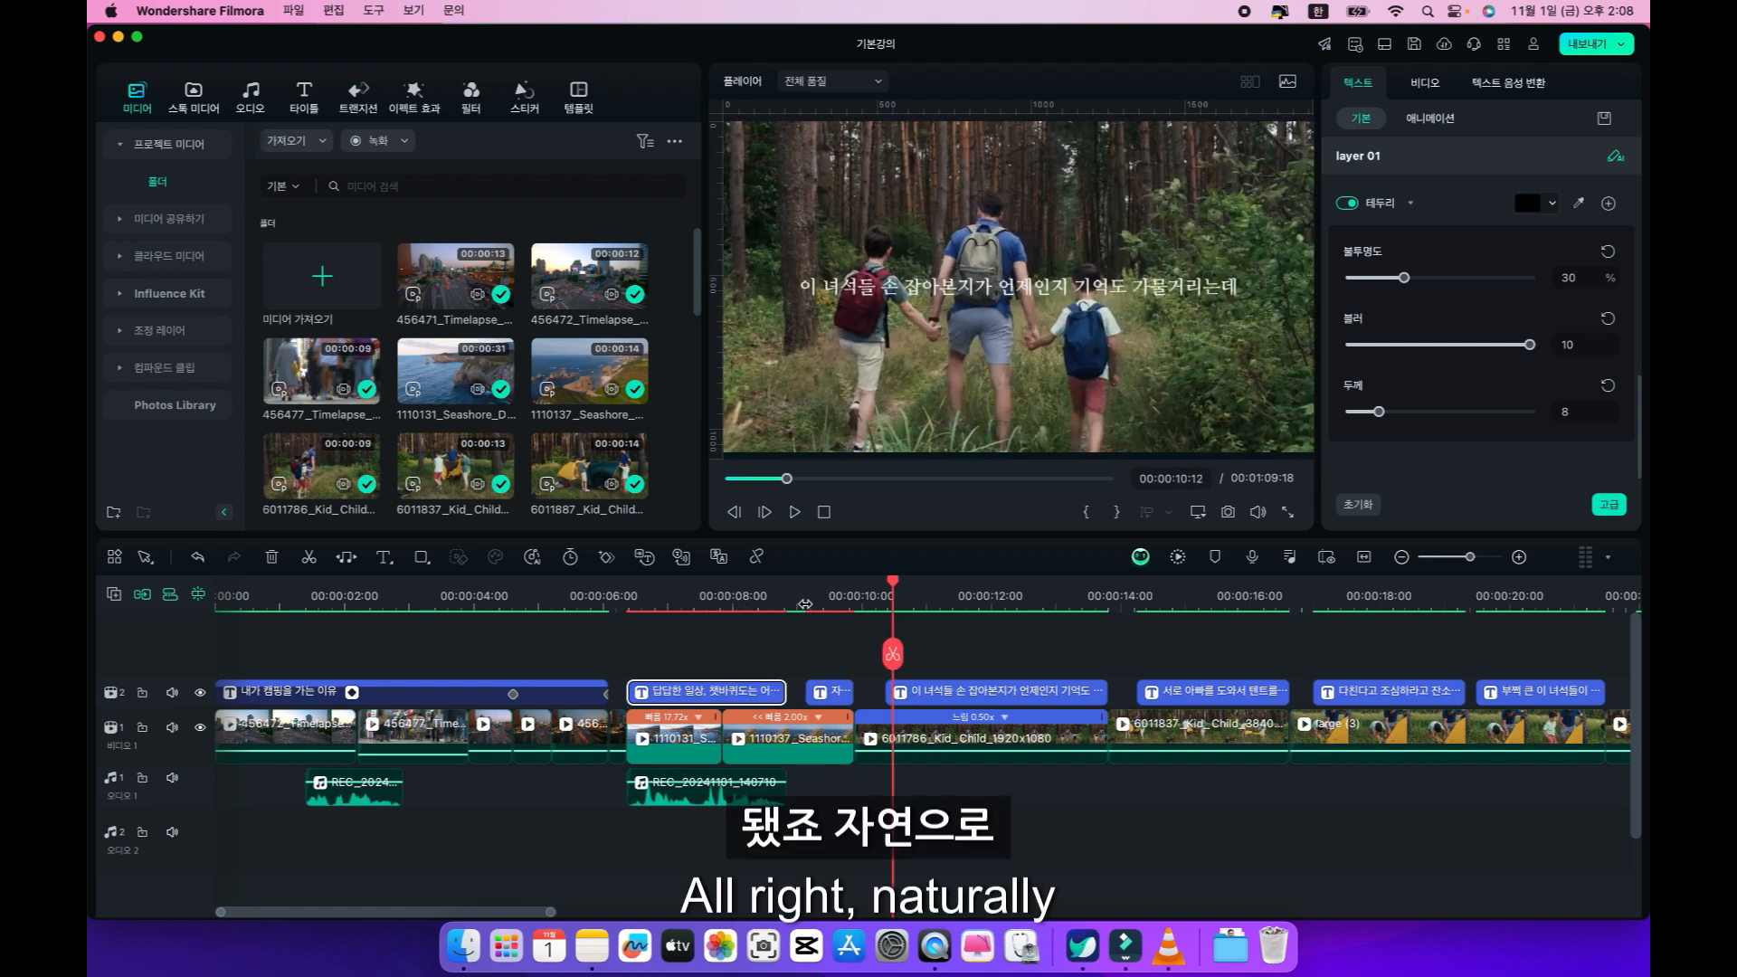
Open text-to-speech for the "자연으로 들어갑니다" caption, keeping the language as 한국어 (한국).
click(808, 603)
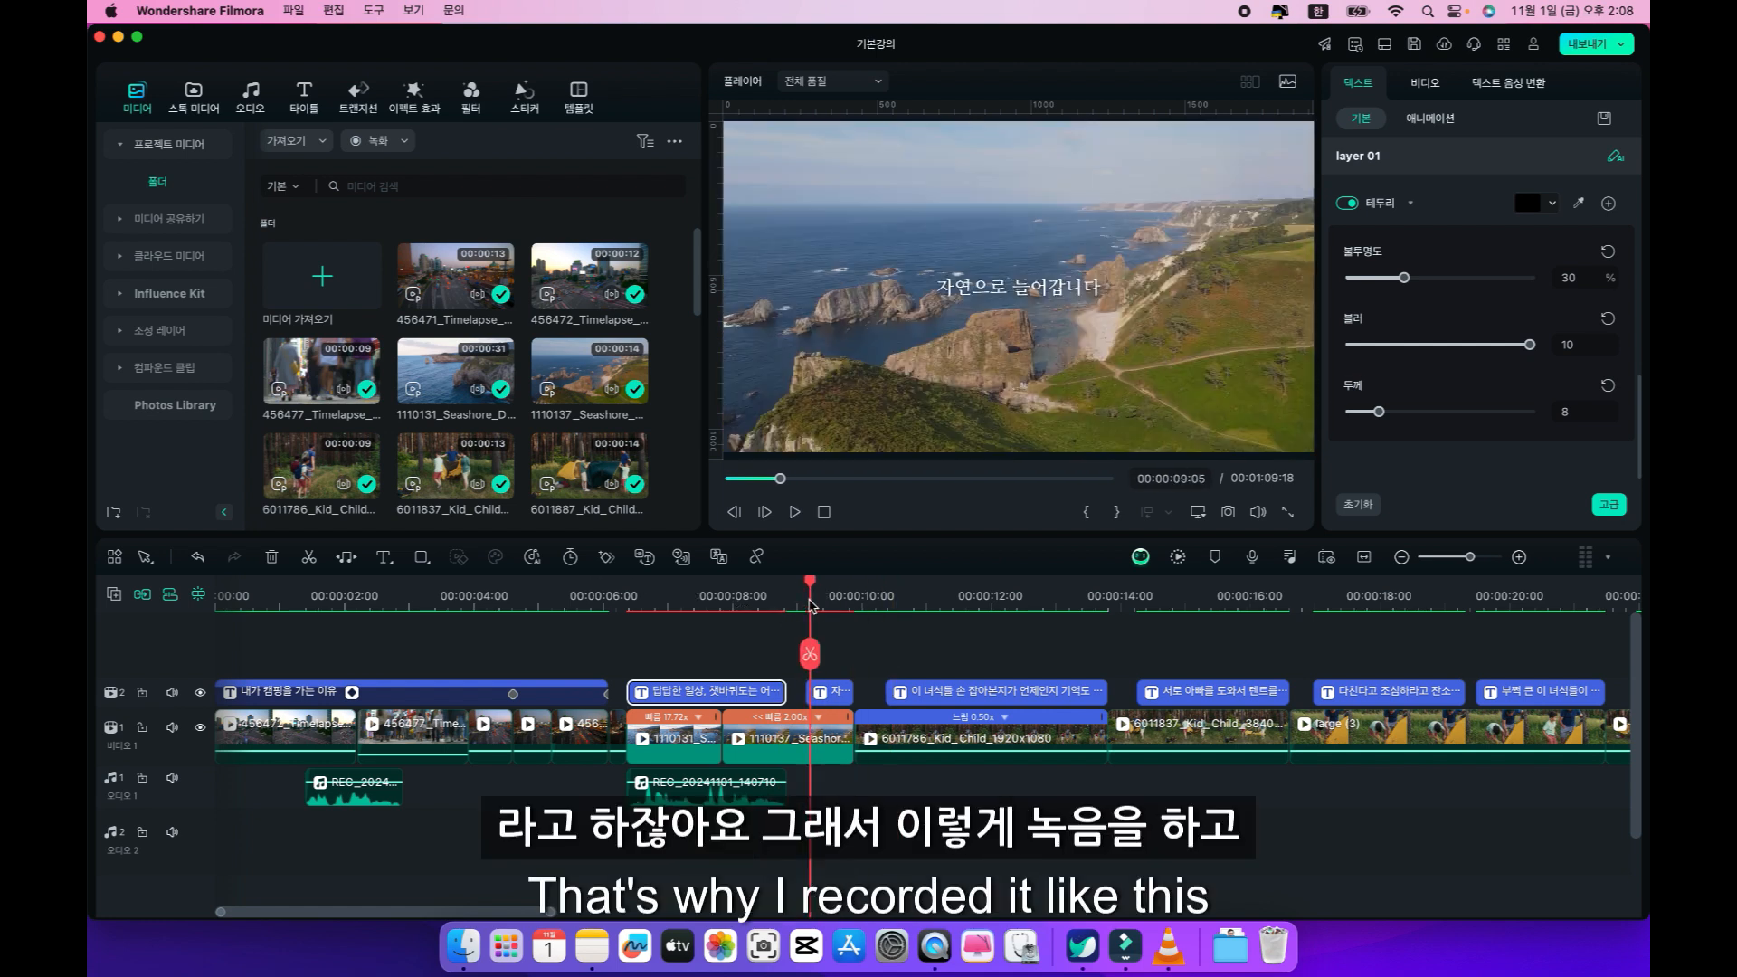
click(941, 694)
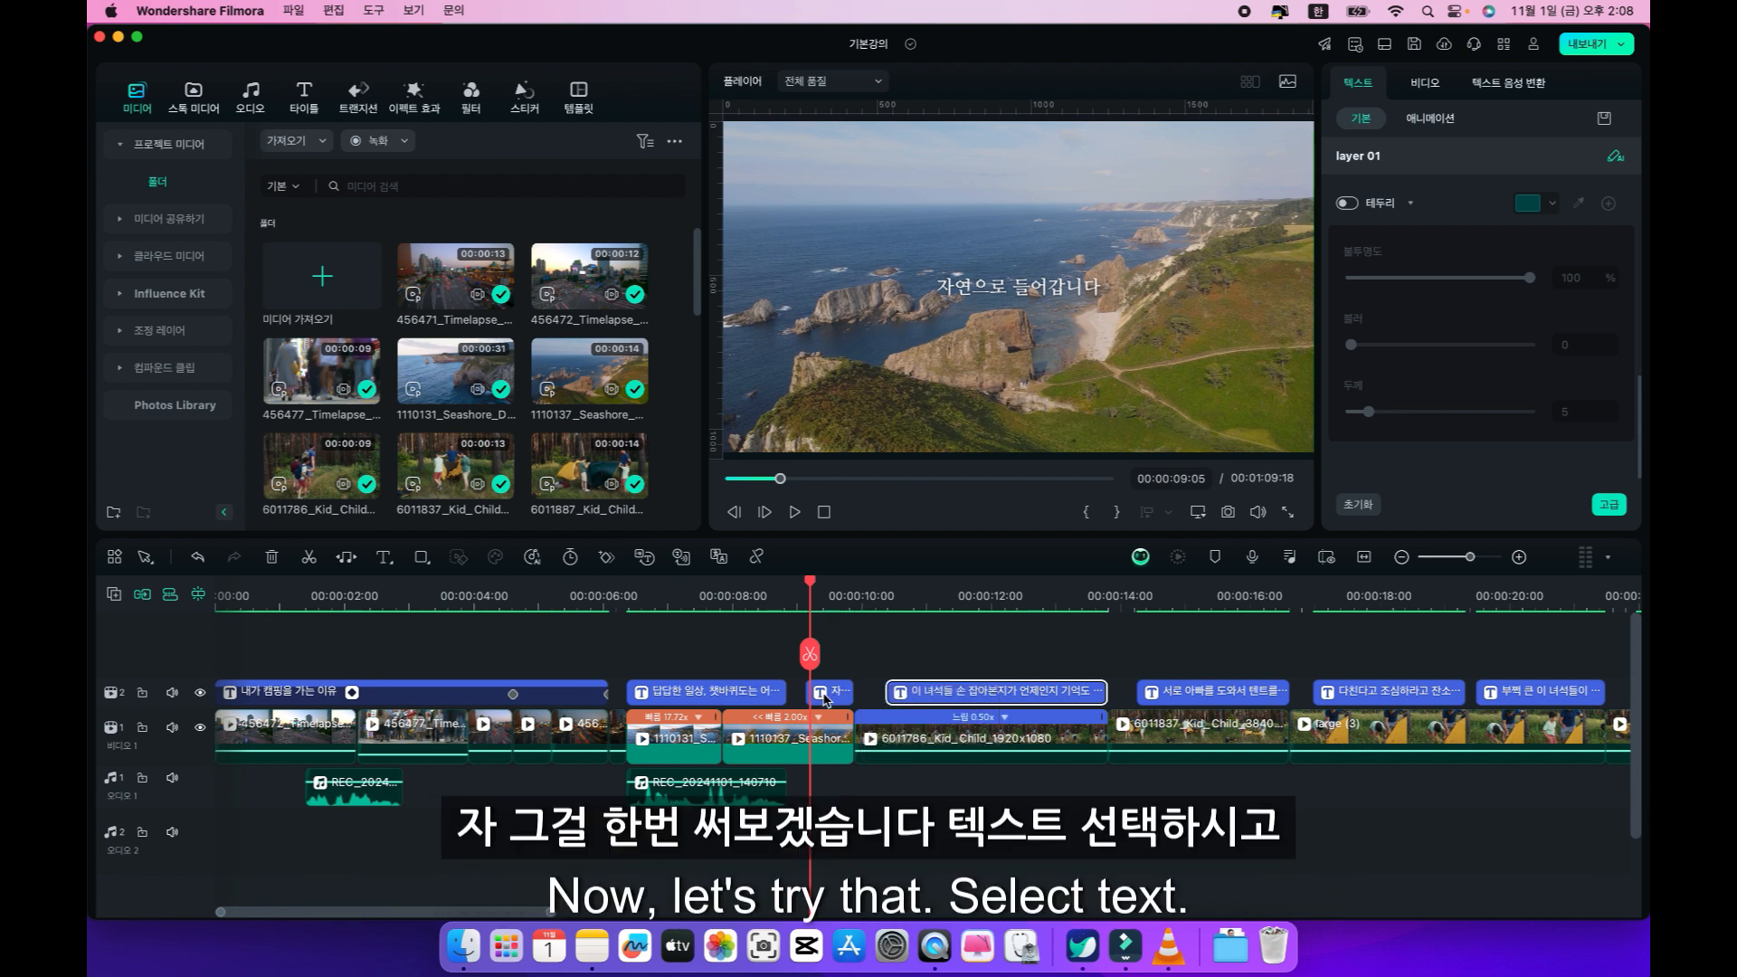
click(825, 697)
right_click(825, 696)
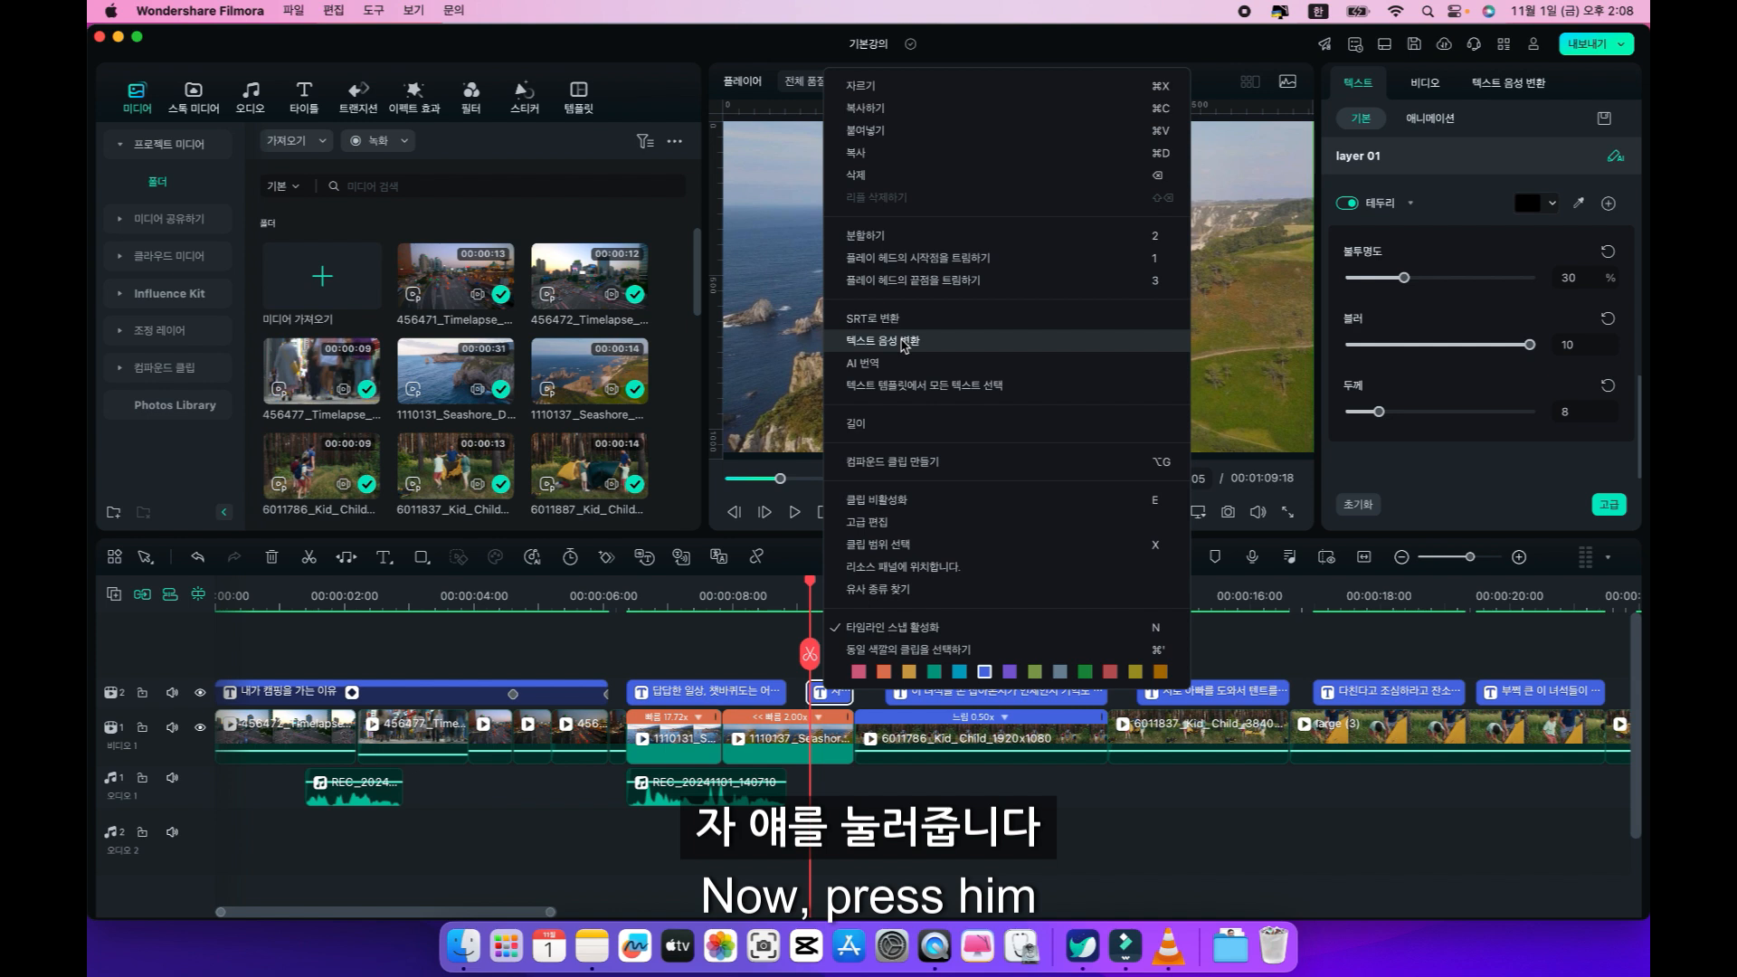
click(903, 342)
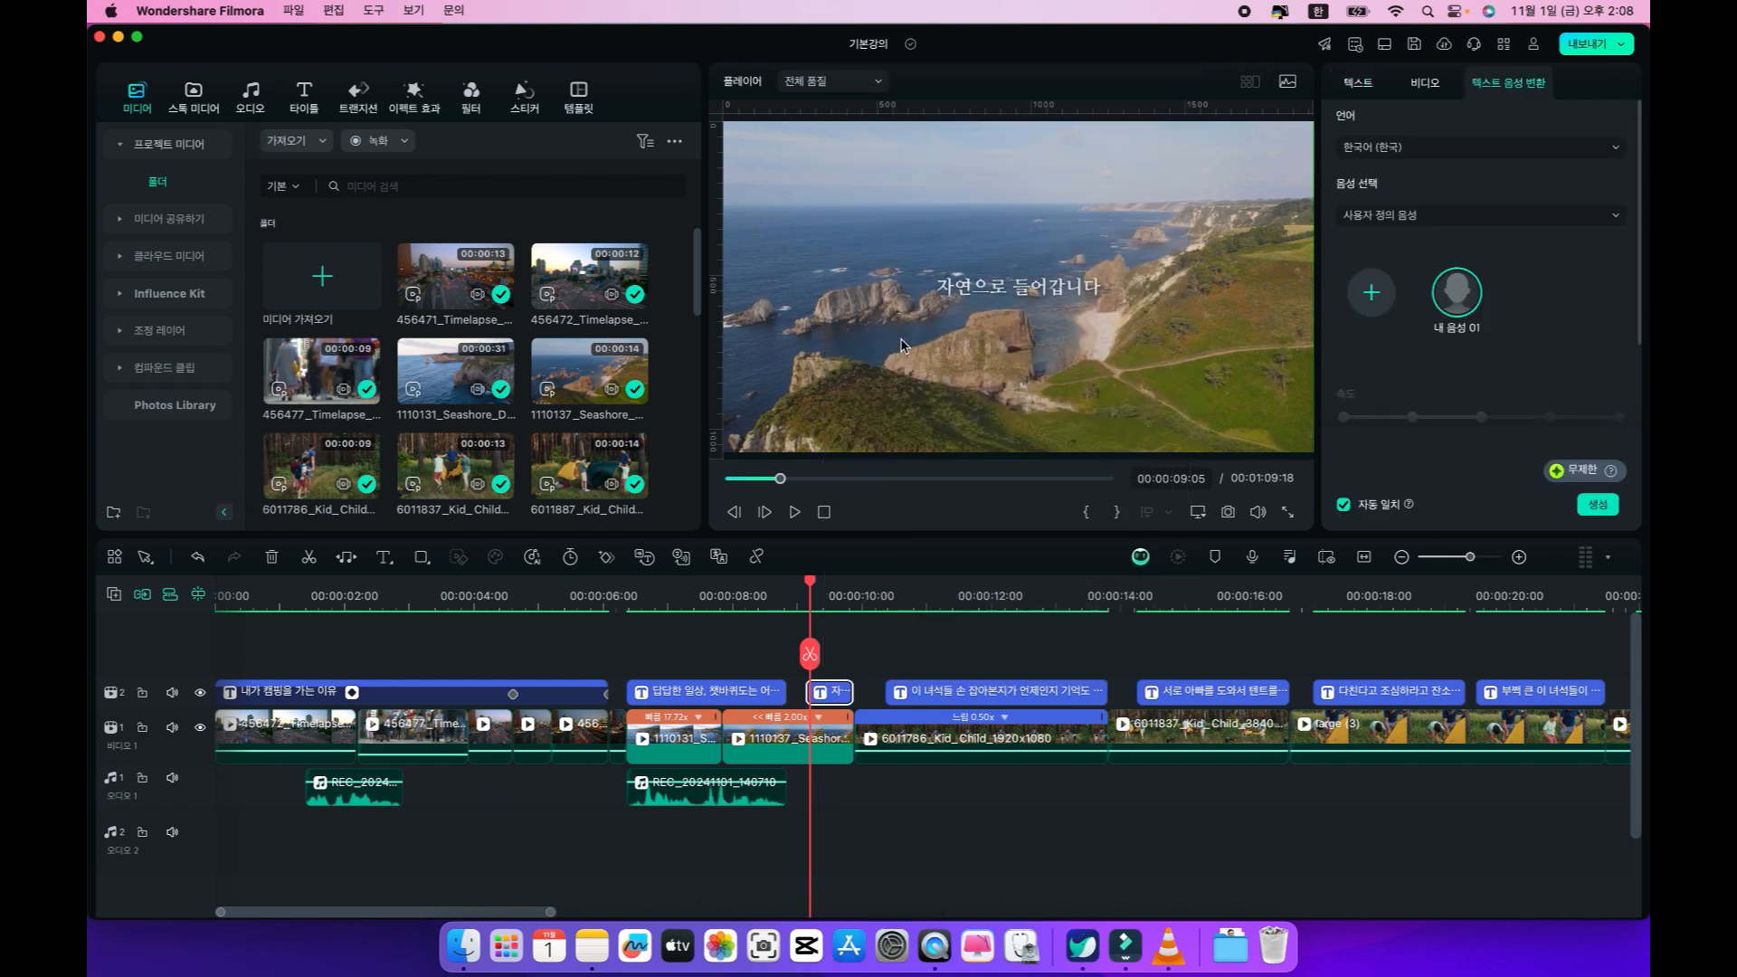
click(1390, 150)
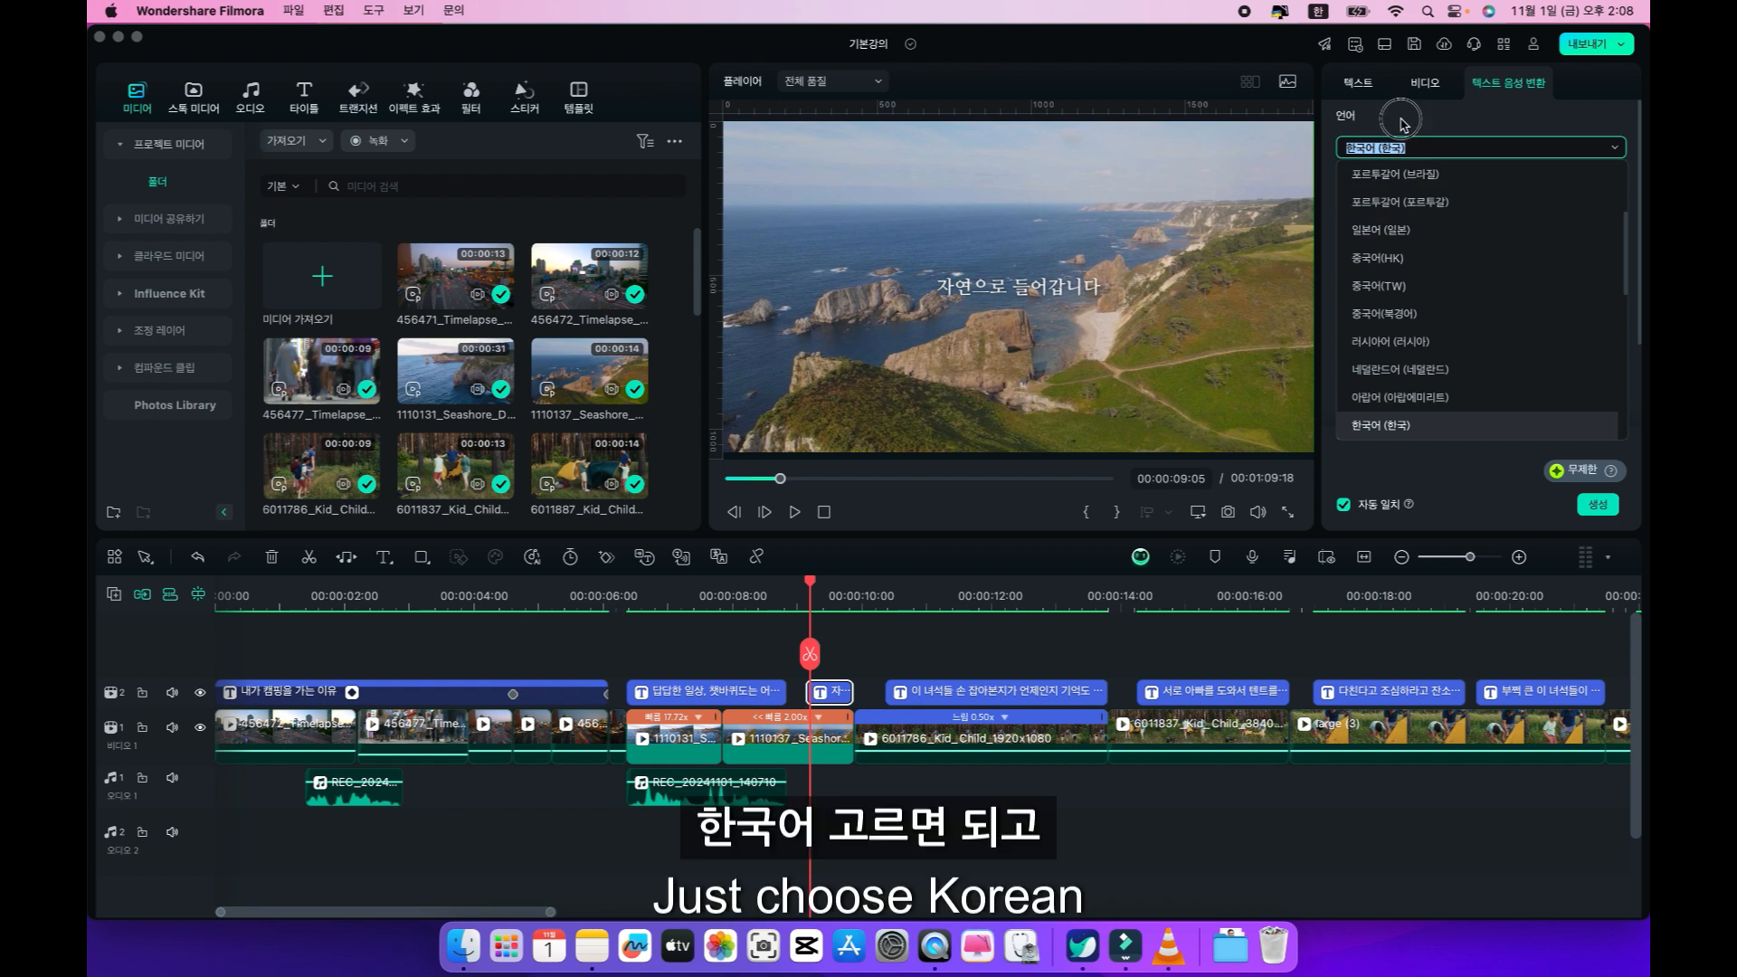
click(1402, 126)
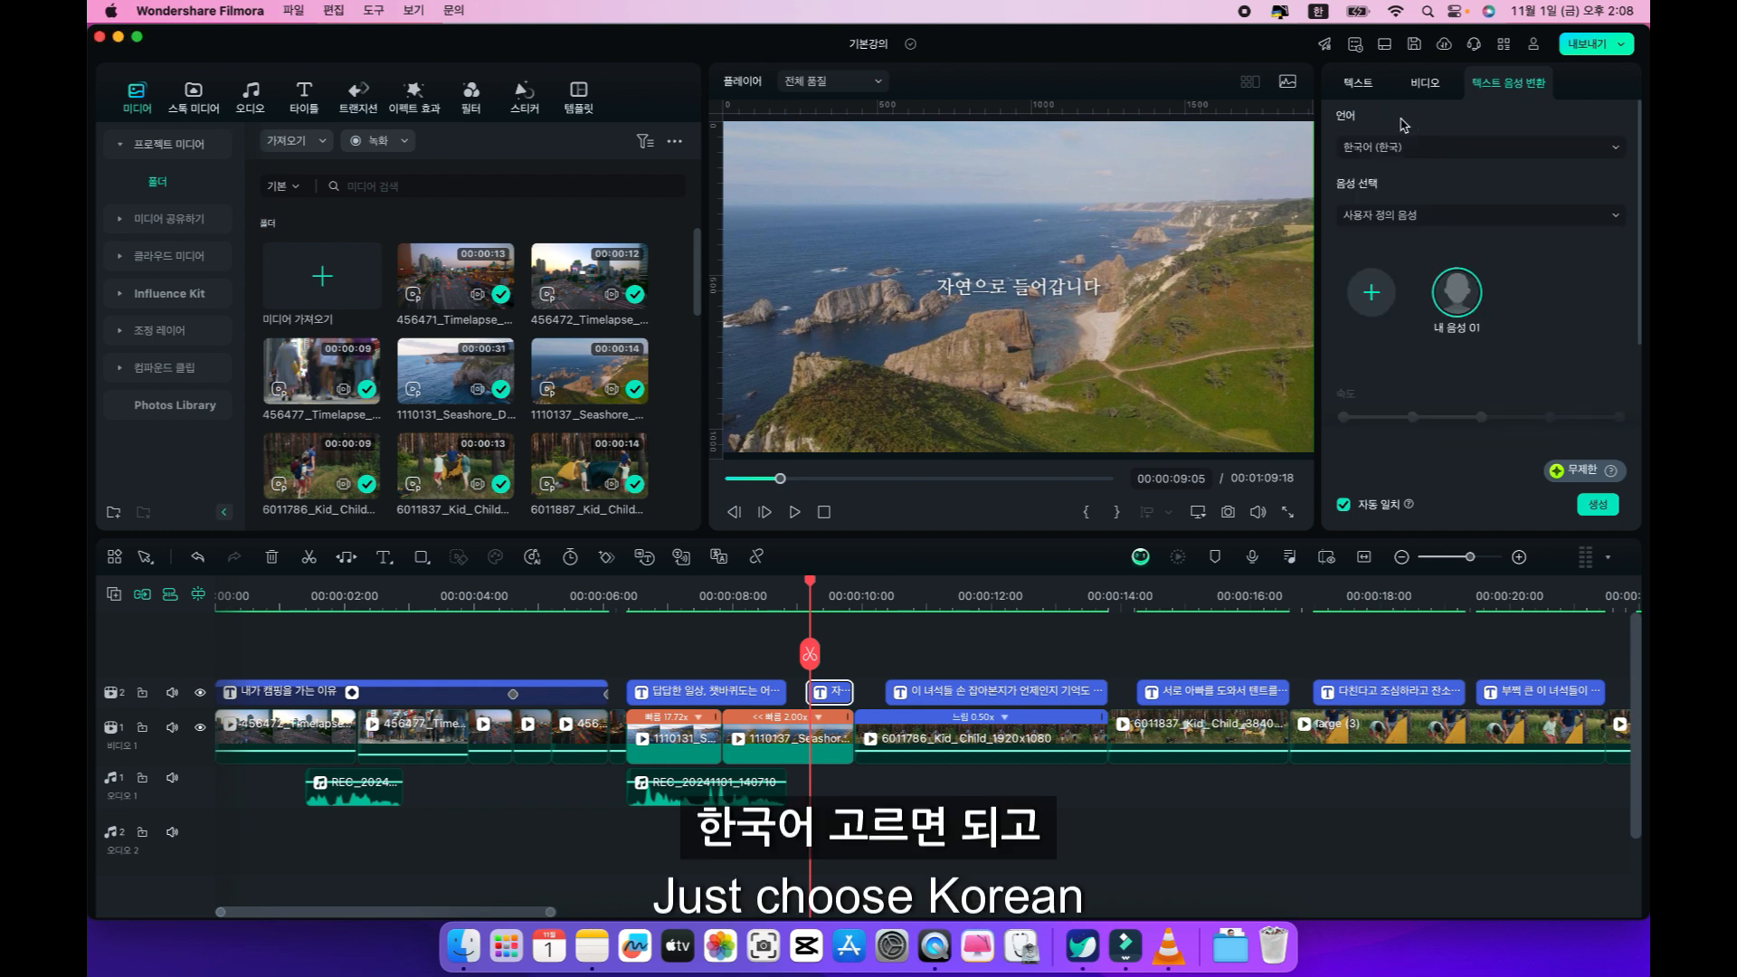
Switch the voice category to 전부 and browse the available text-to-speech voices.
click(1391, 217)
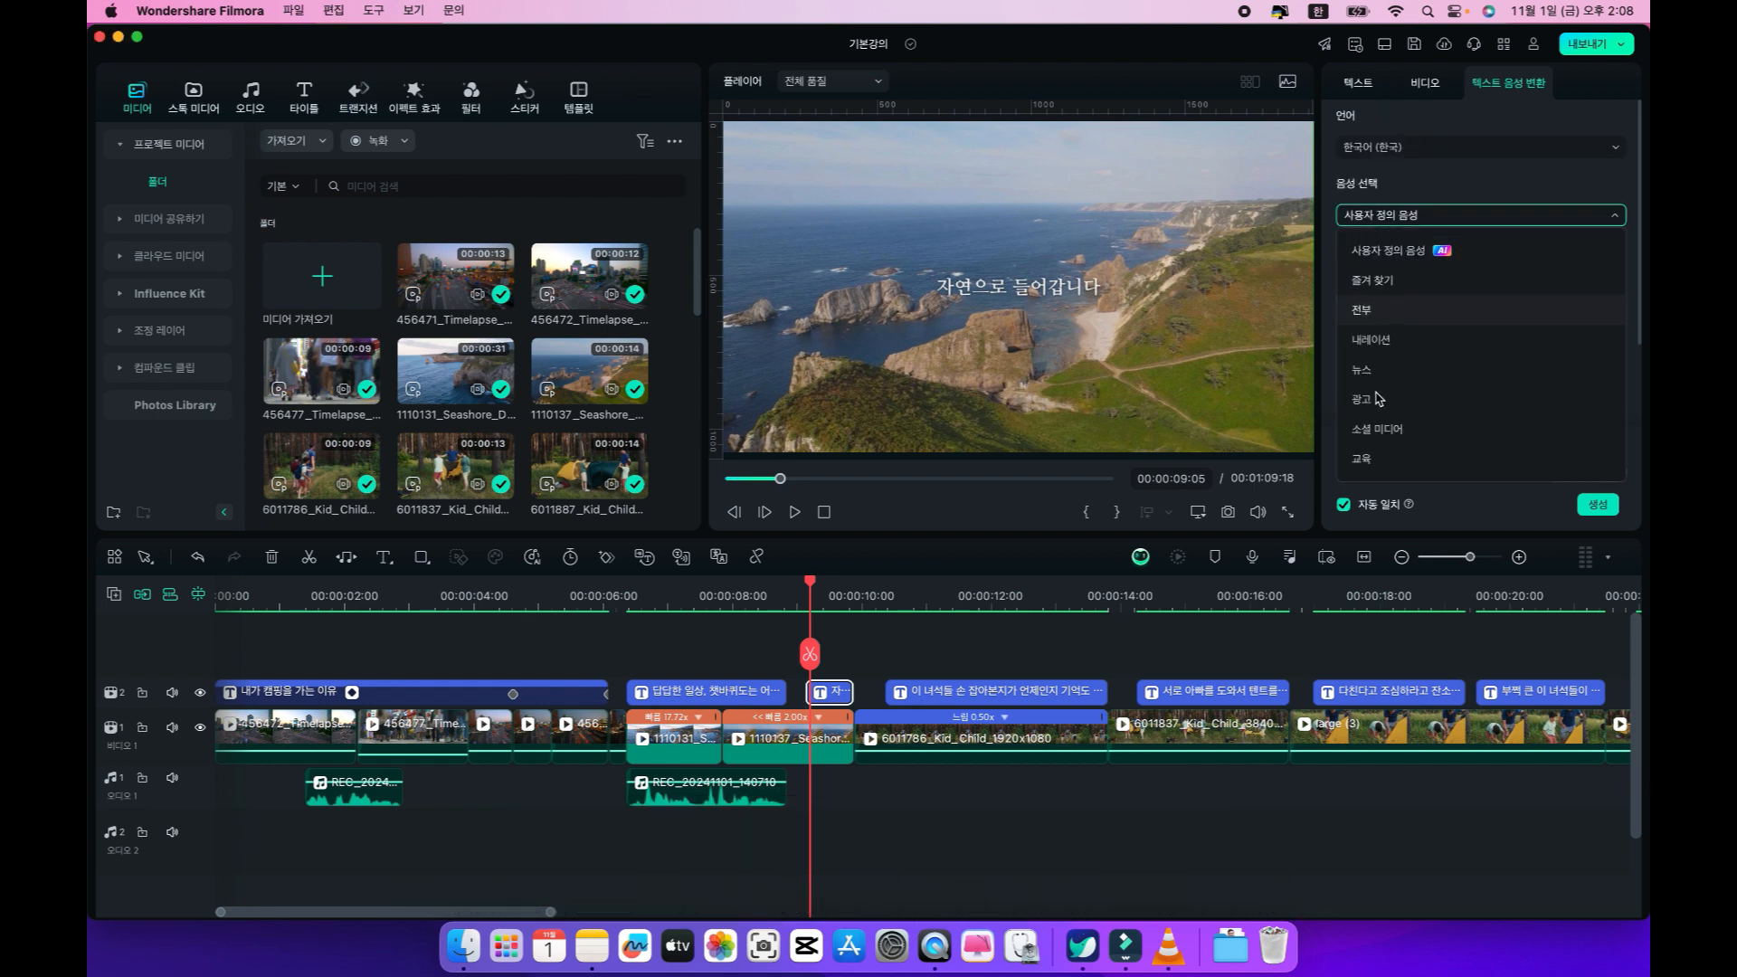
click(1378, 319)
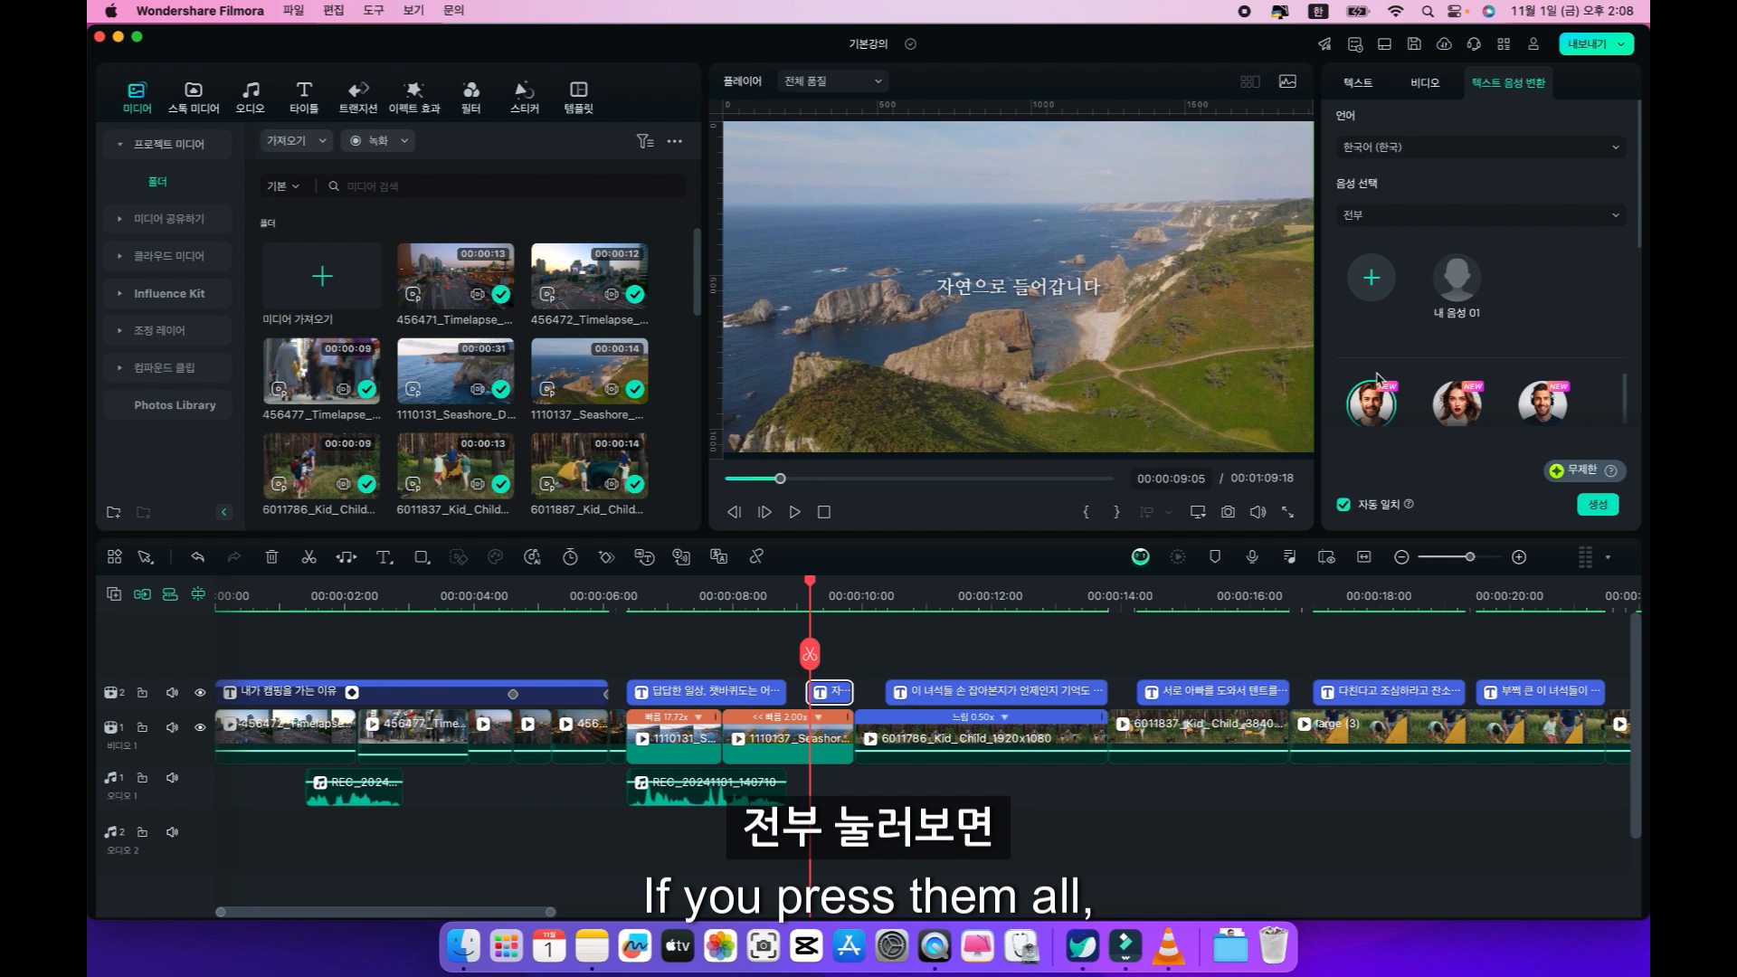
scroll(1457, 425, down, 1)
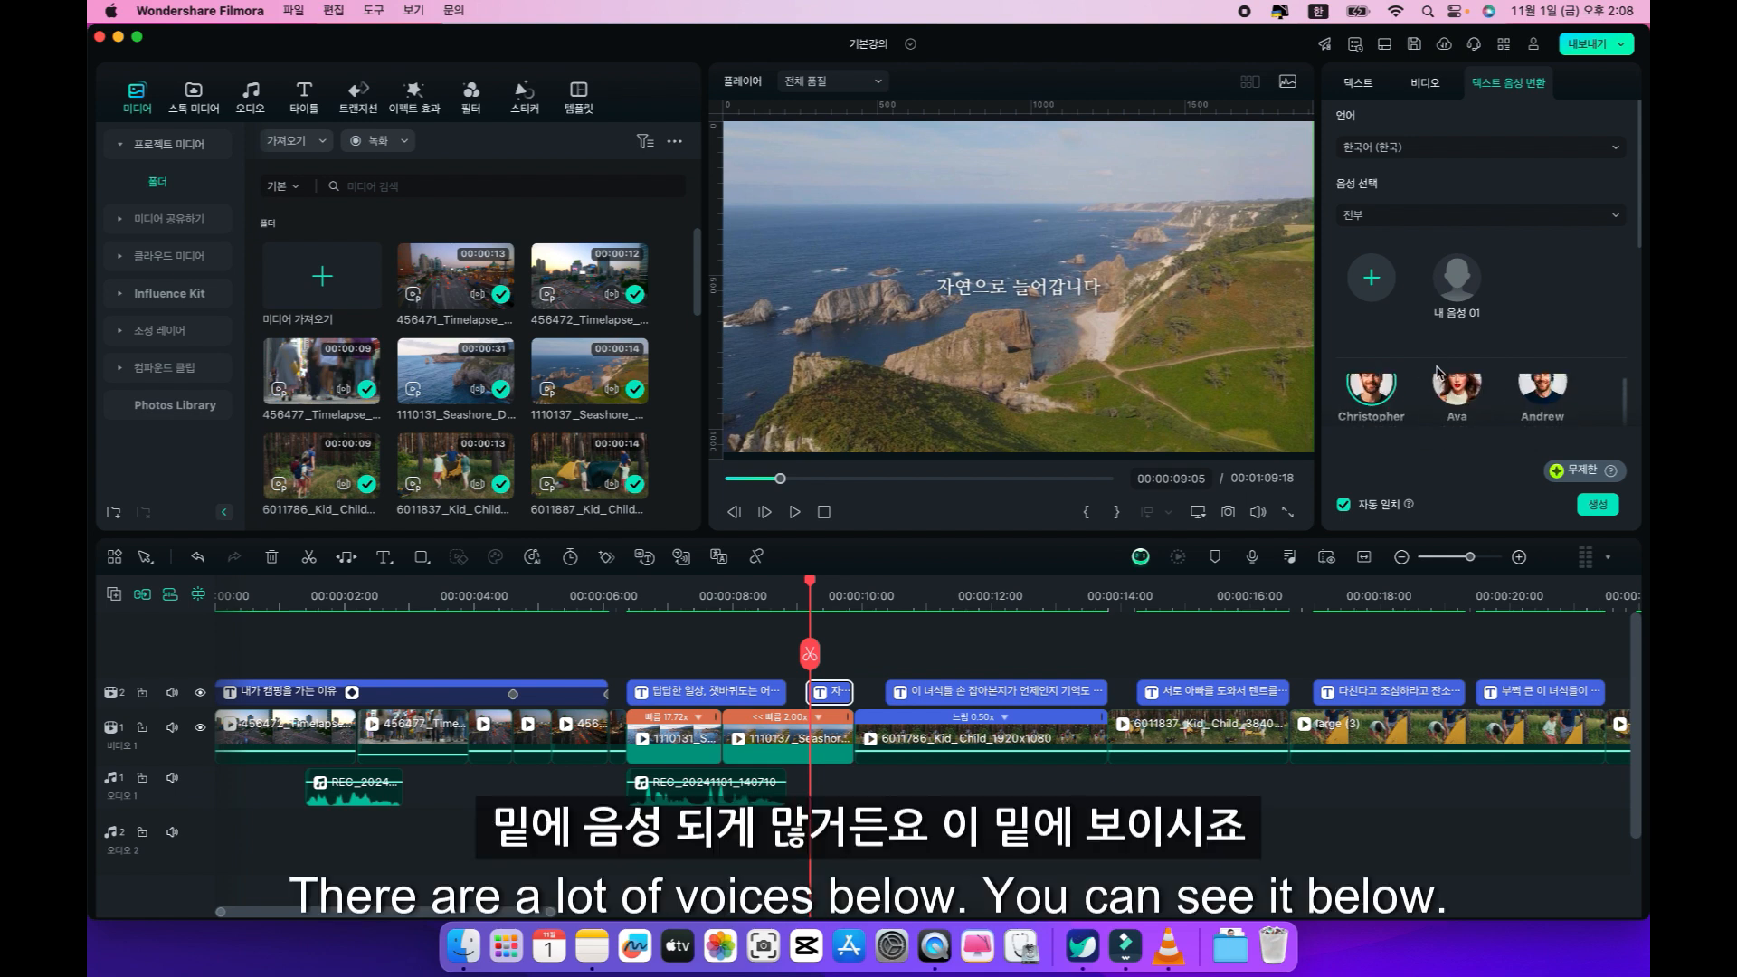
scroll(1420, 410, up, 1)
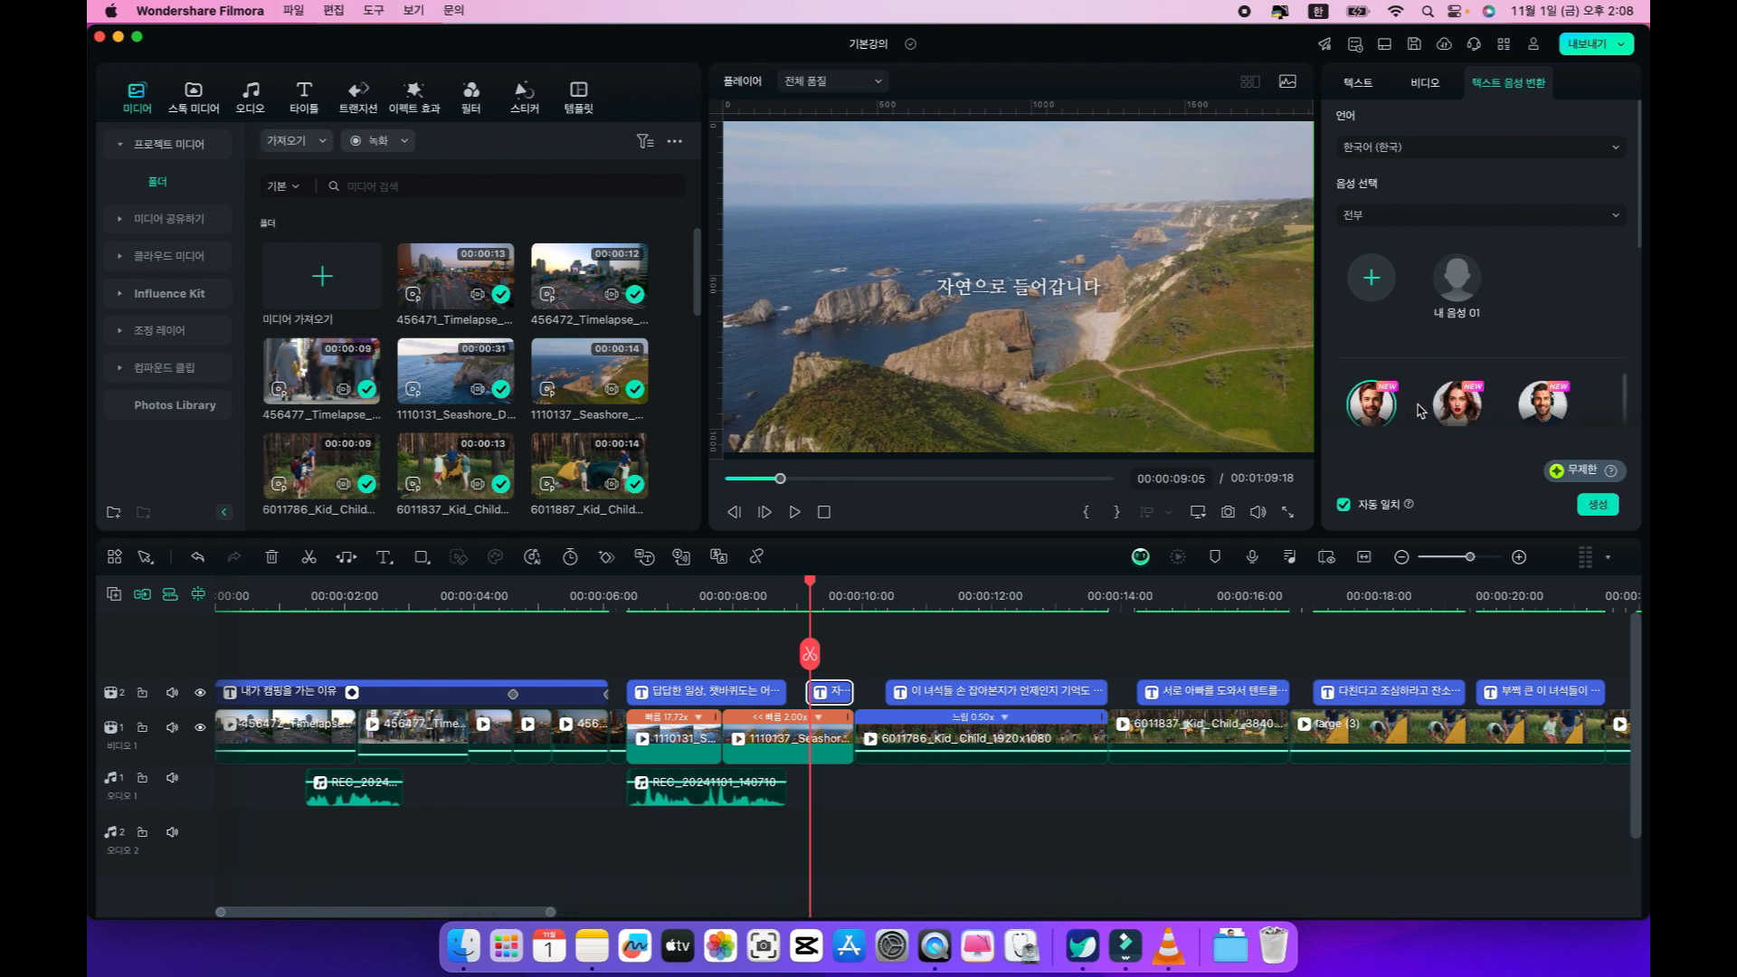
scroll(1433, 405, up, 2)
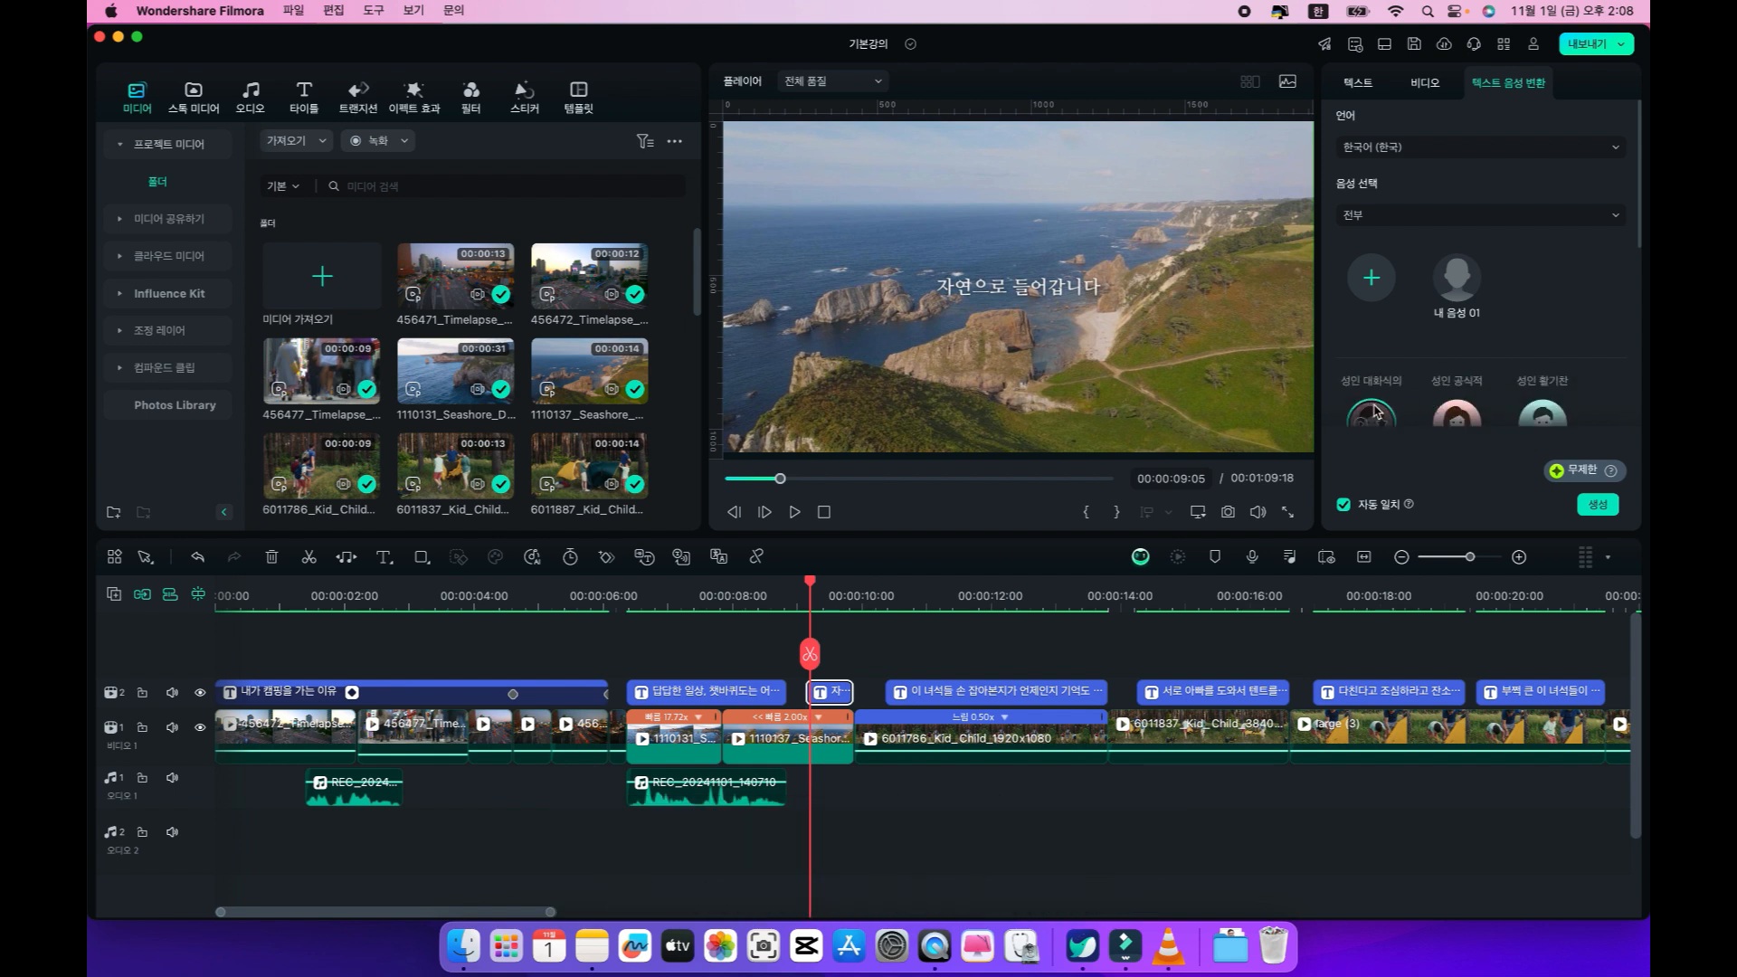
scroll(1447, 389, down, 2)
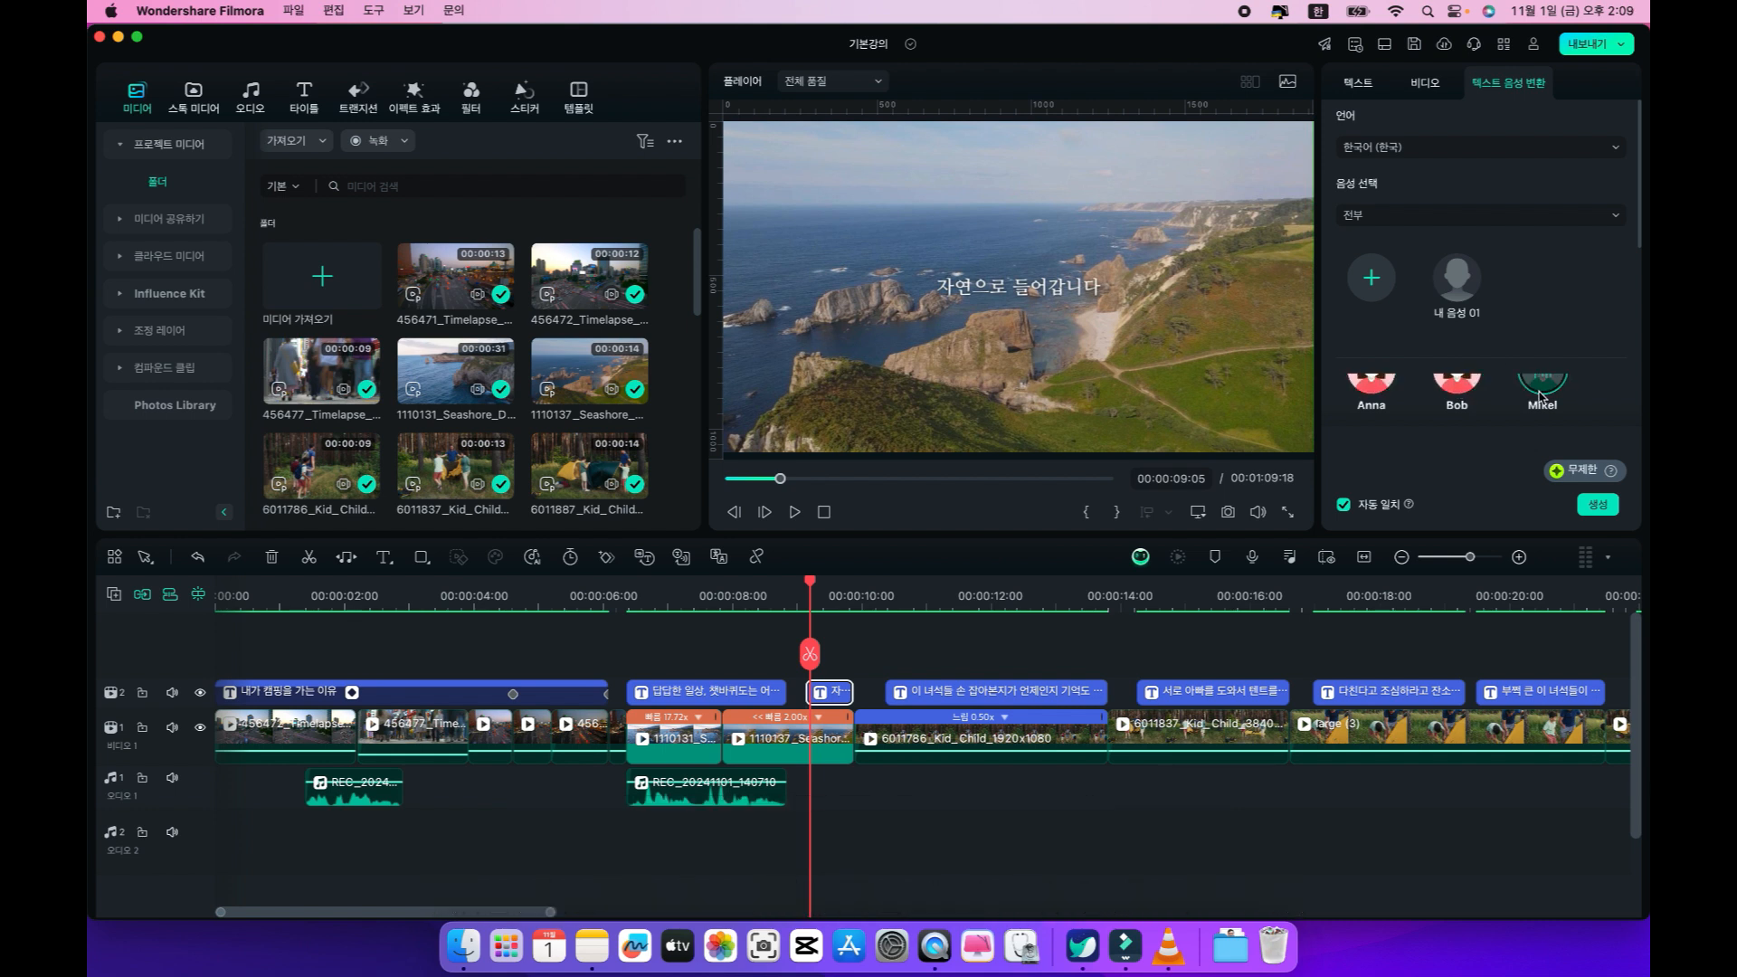
Set the voice category to 내레이션, preview the Marcus and Ryan Kurk voices, and select the Knightley voice.
click(1367, 222)
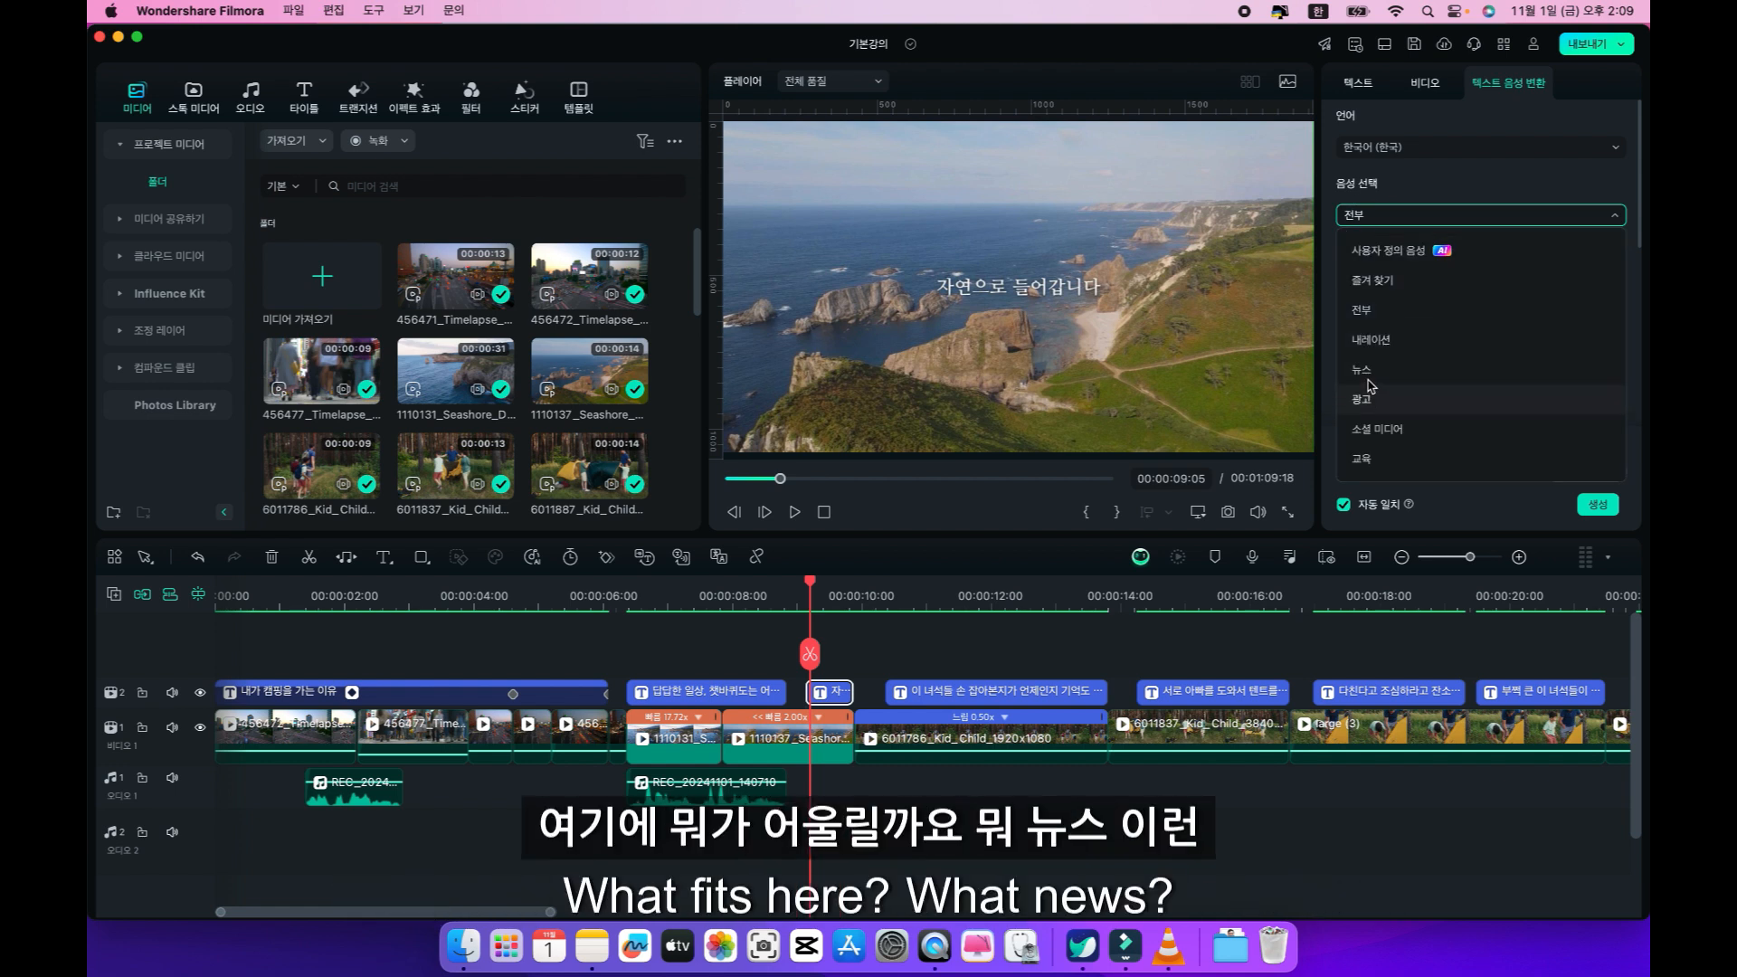
click(1375, 346)
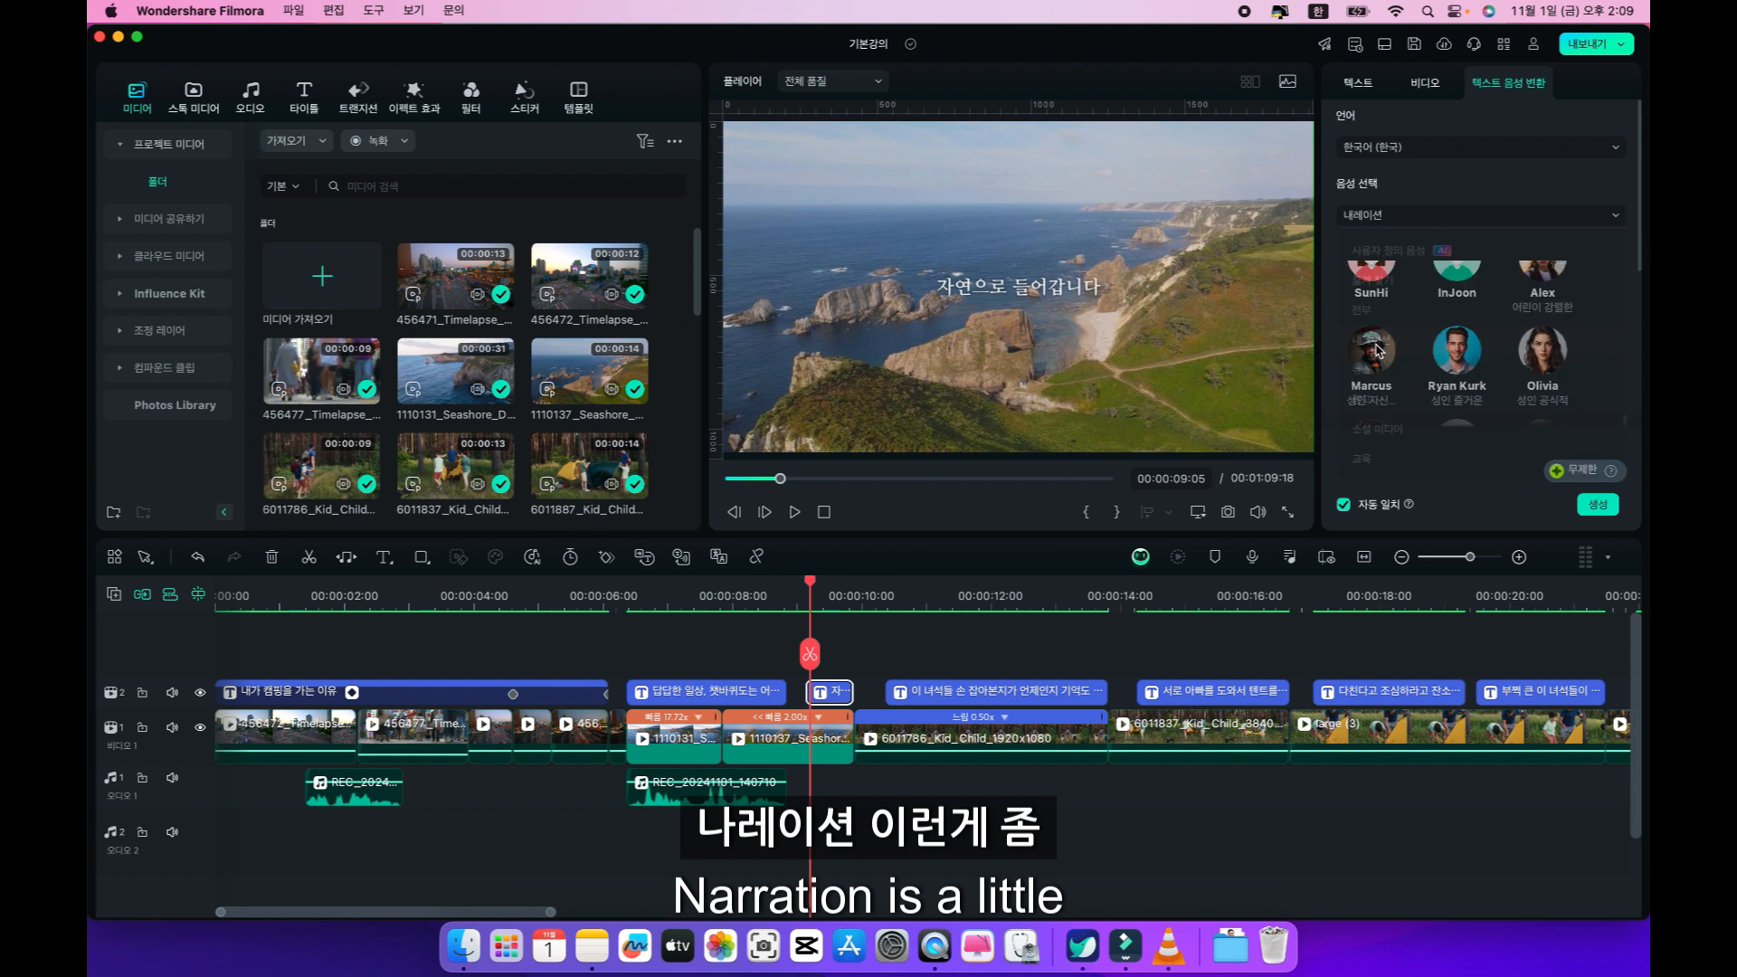
click(1369, 347)
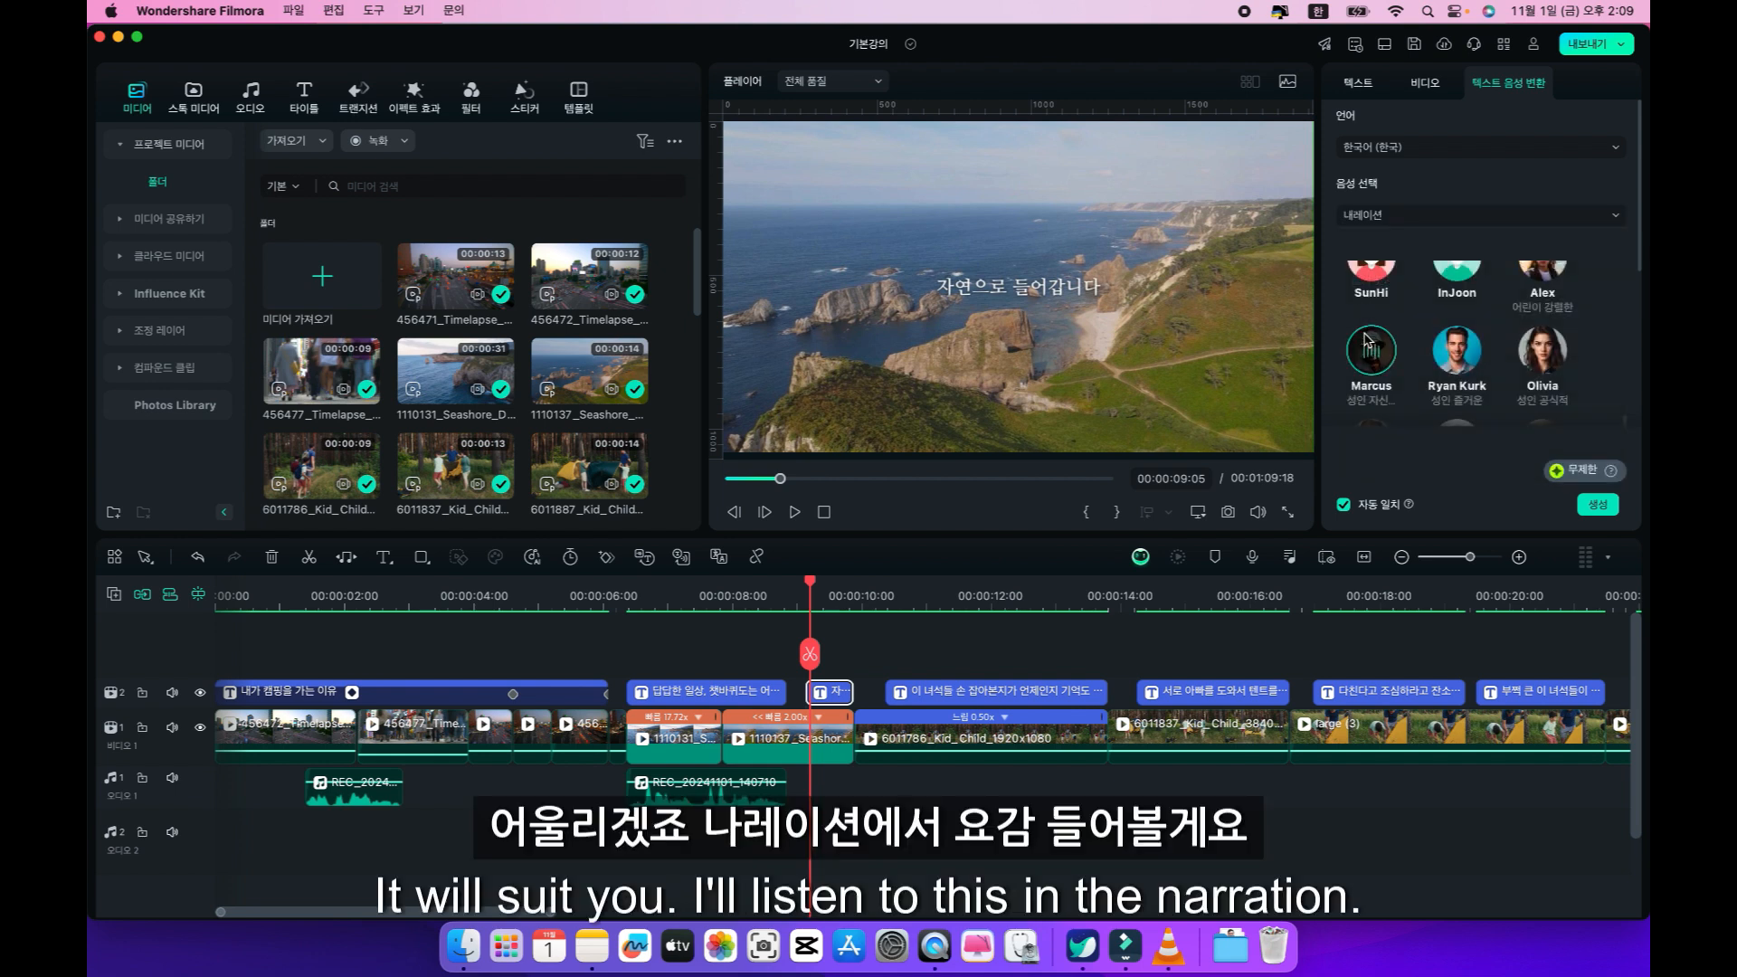
click(1458, 347)
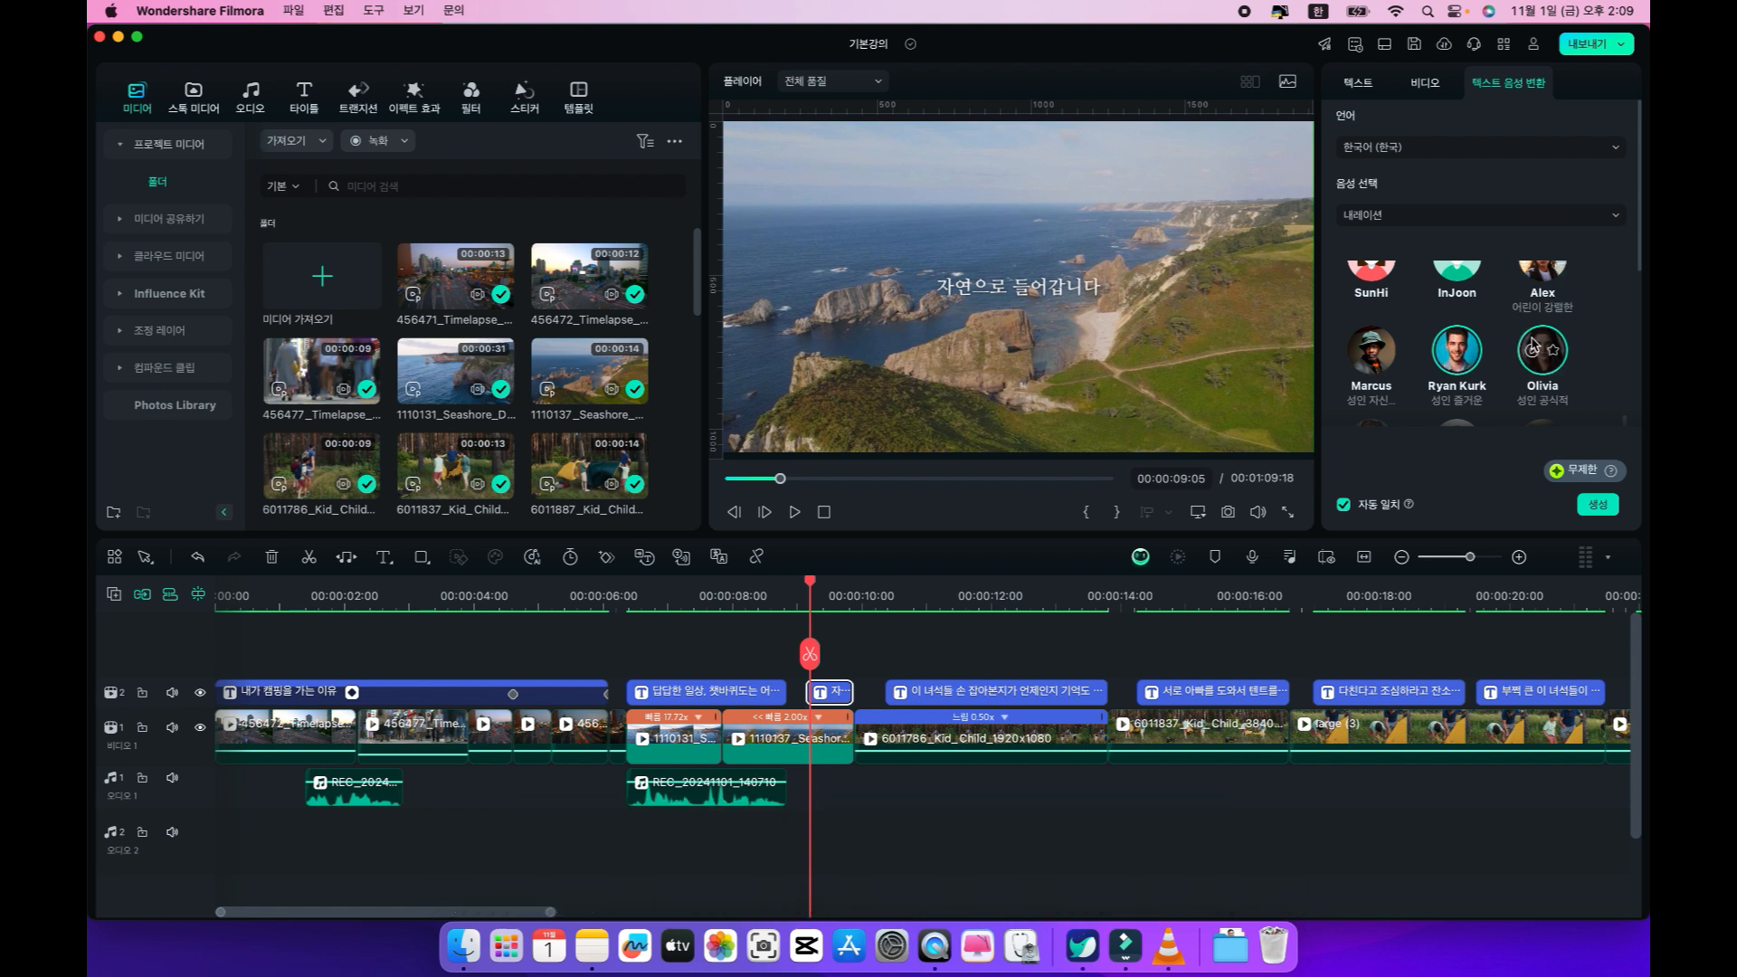
scroll(1535, 343, down, 2)
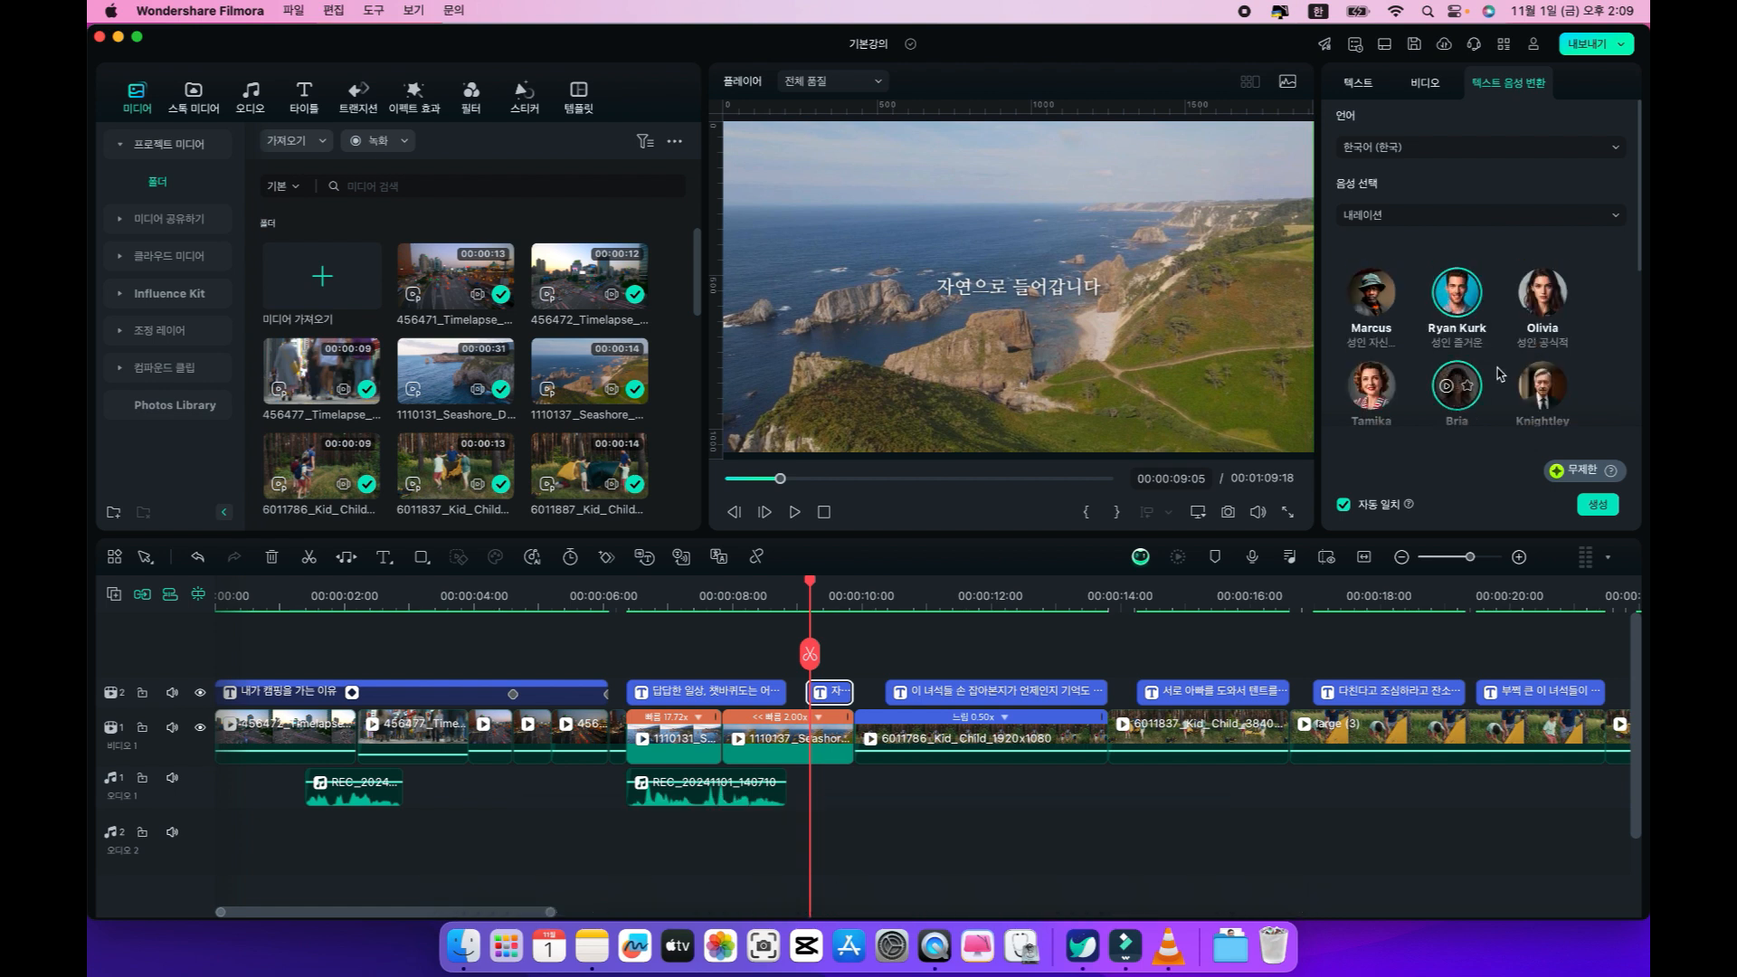
click(1544, 379)
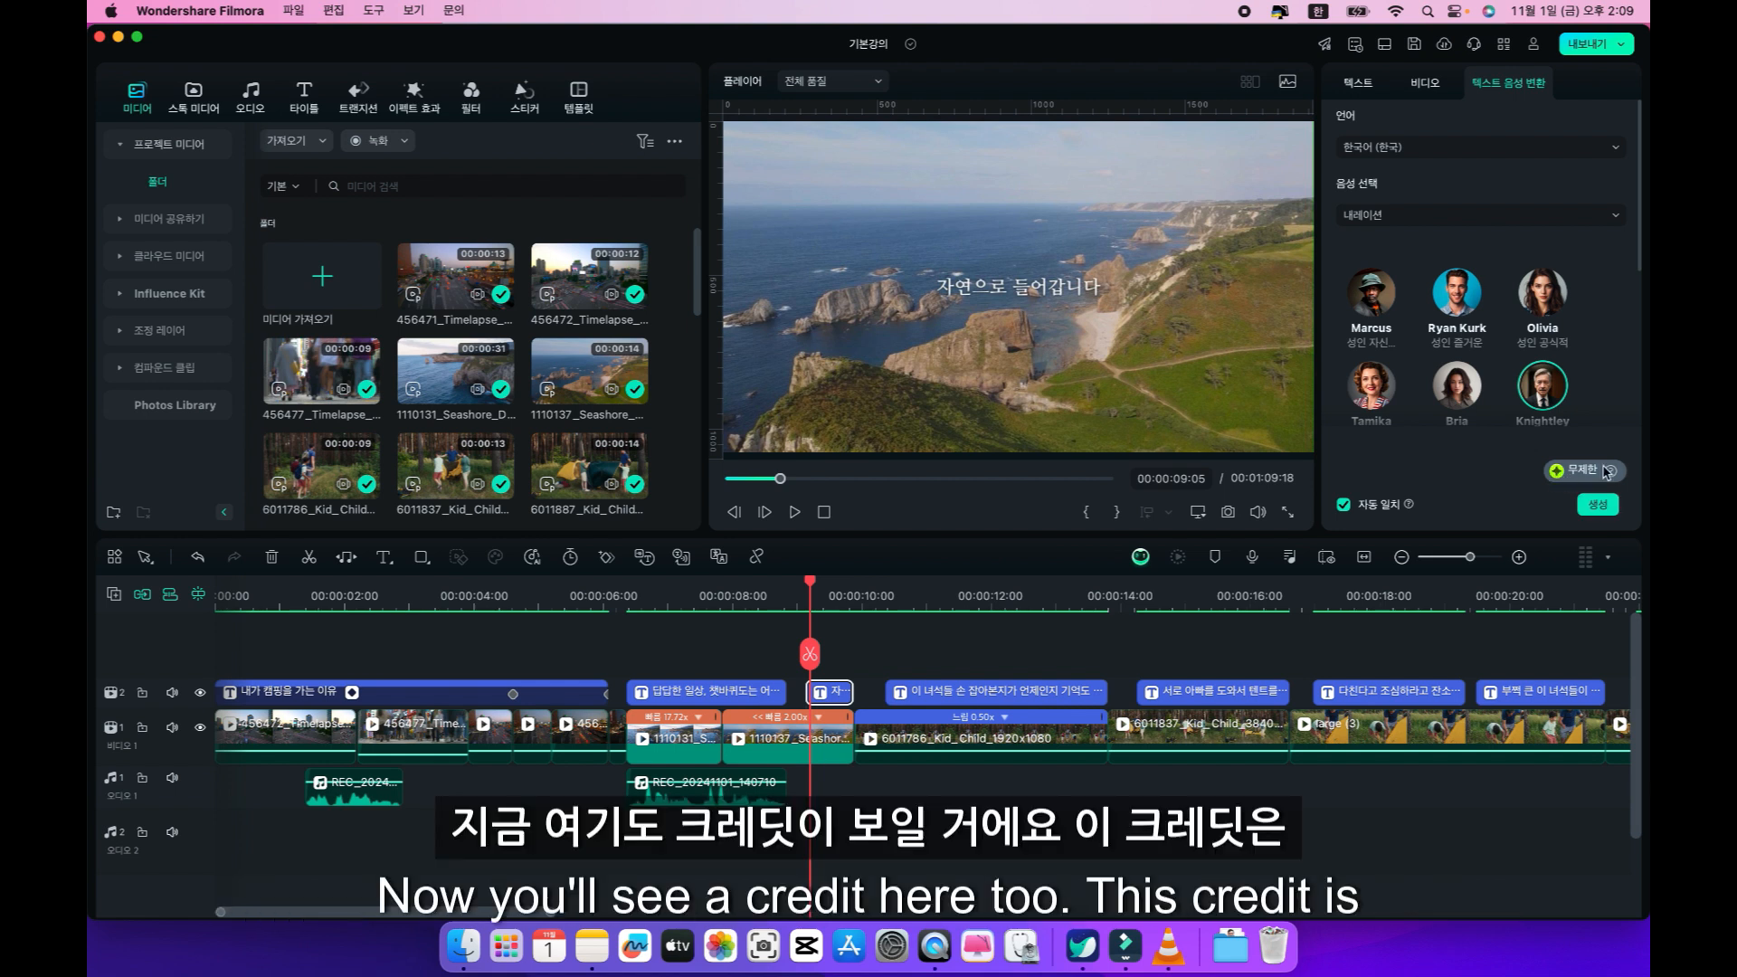
Generate the speech clip for the "자연으로 들어갑니다" caption and close the conversion list.
mouse_move(1611, 471)
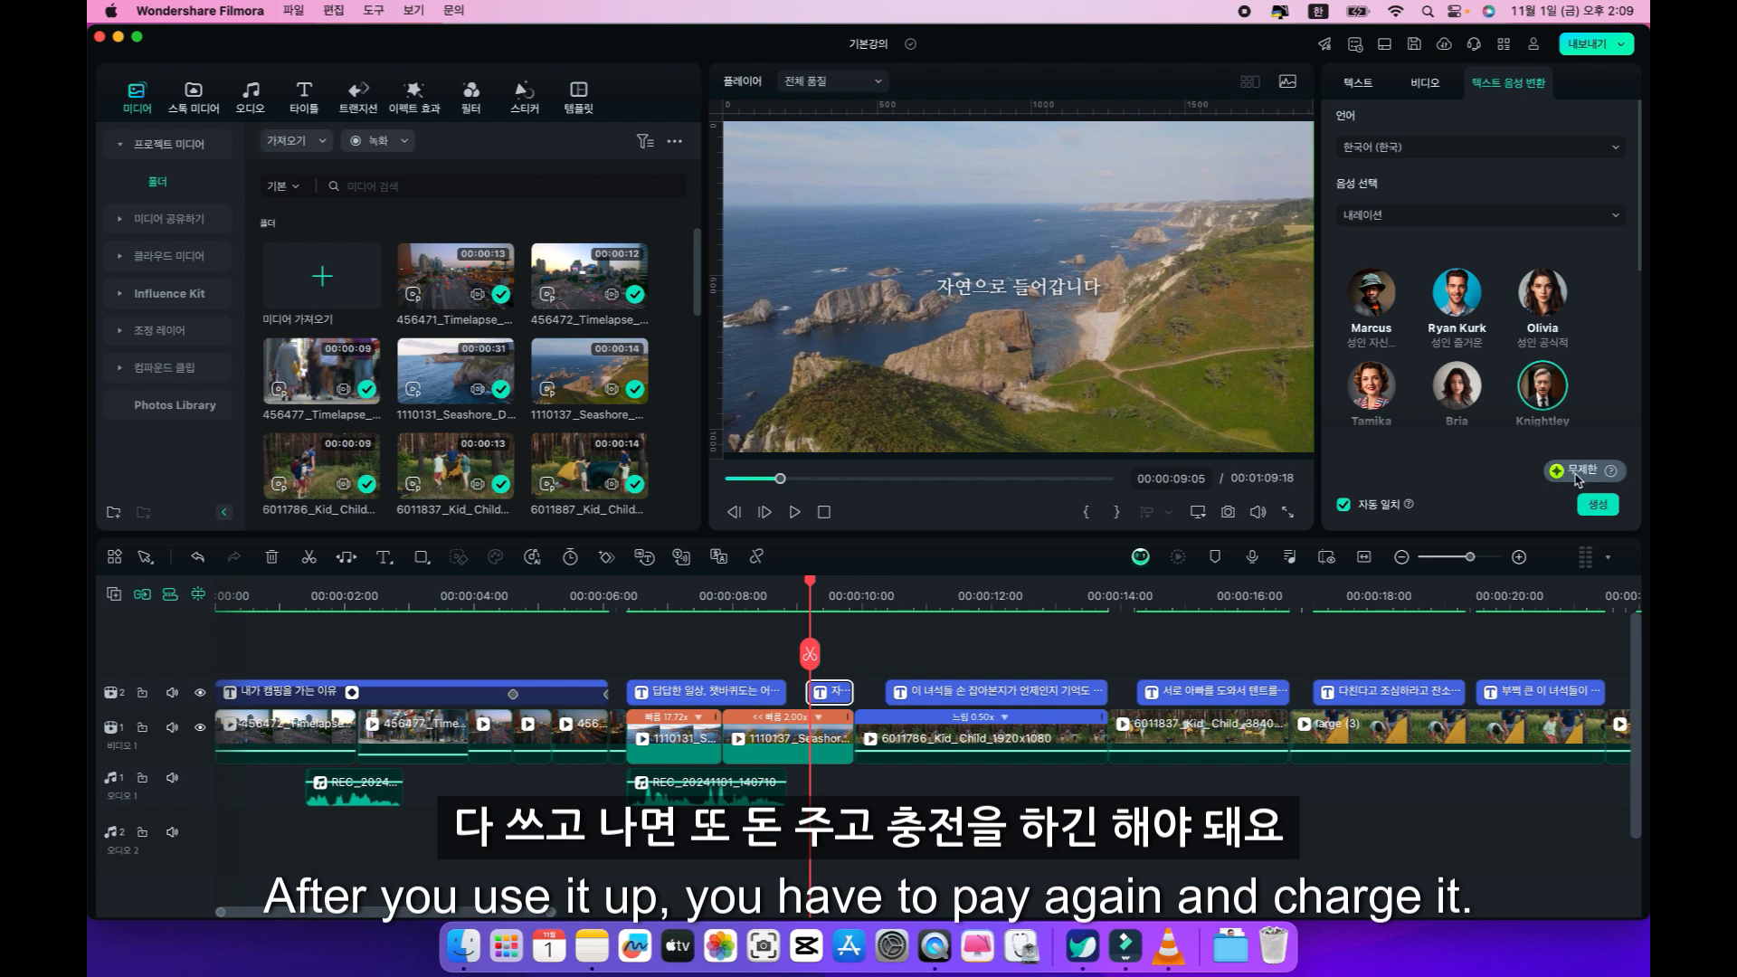
click(1598, 507)
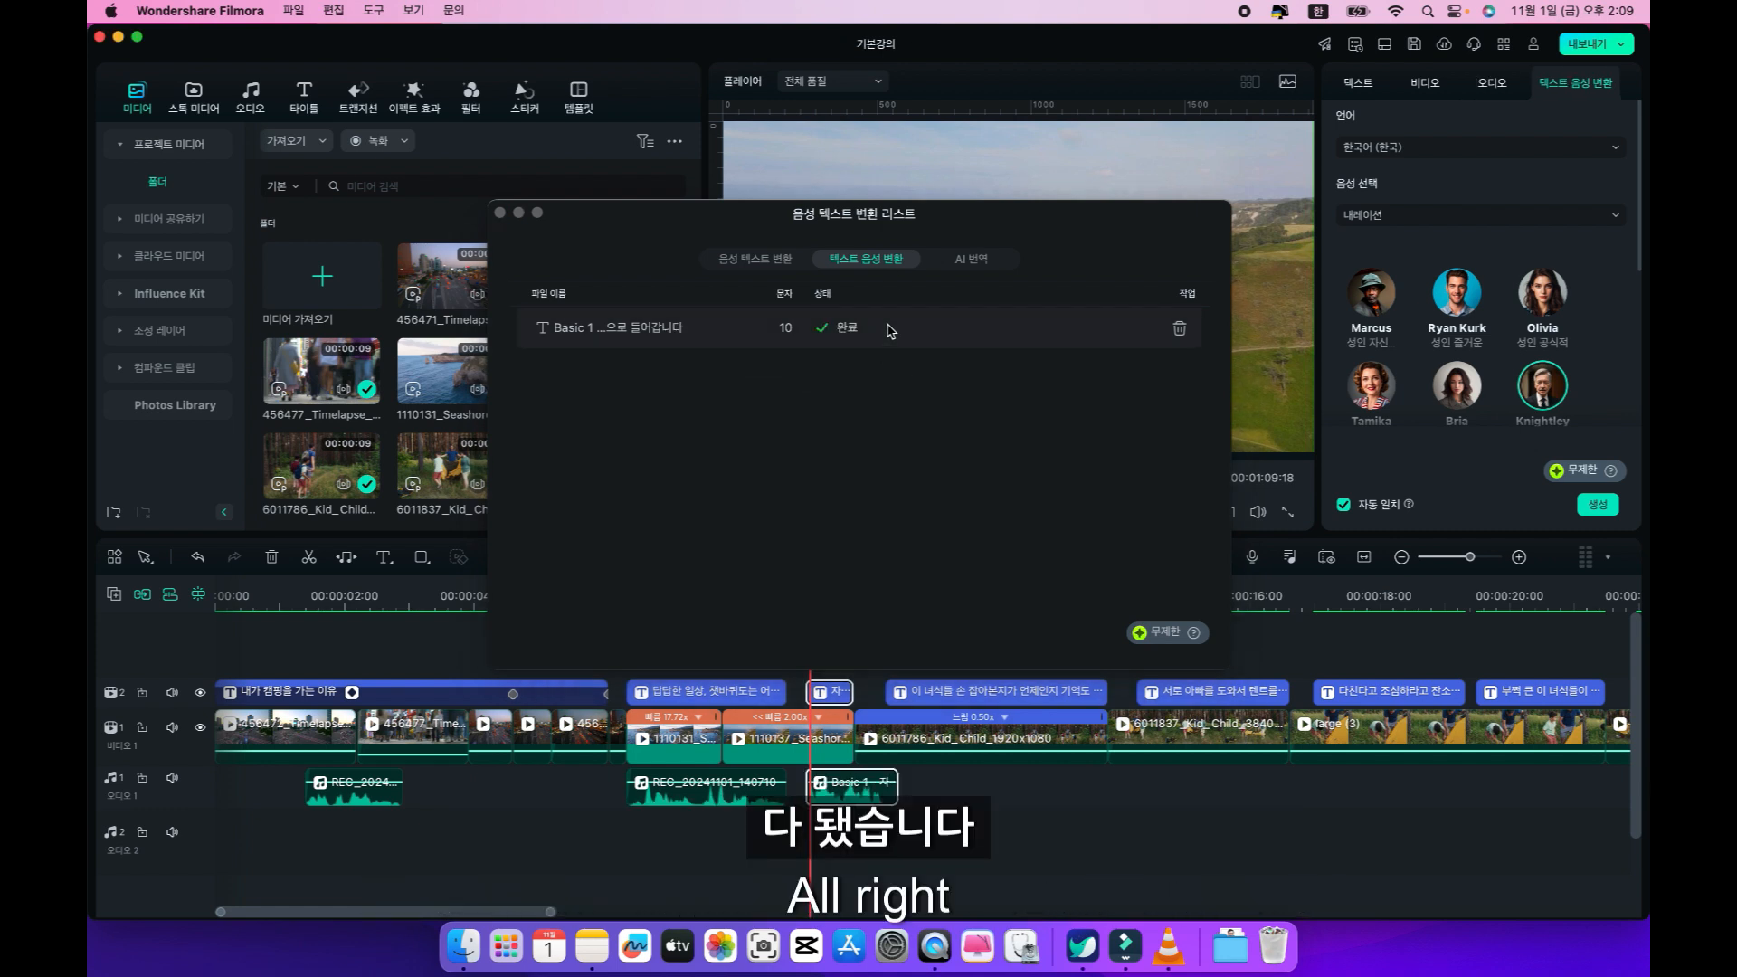
click(500, 213)
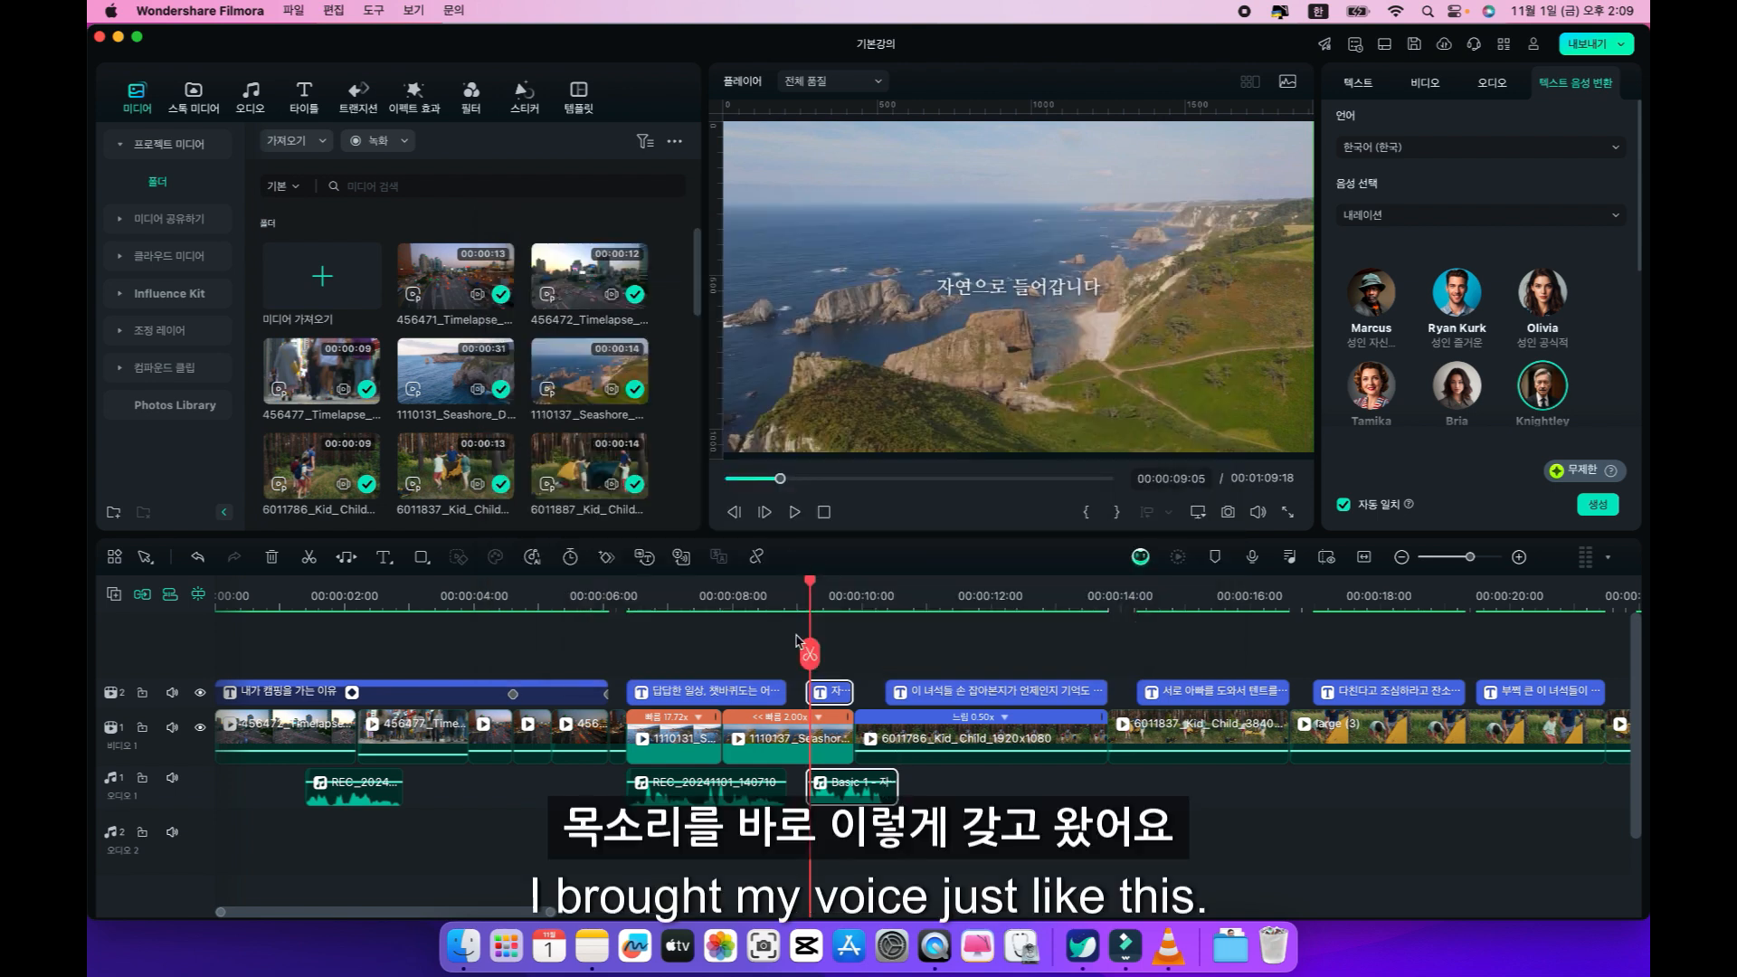
Play back the generated speech clip from just before the second coast caption to check its length.
click(781, 602)
key(space)
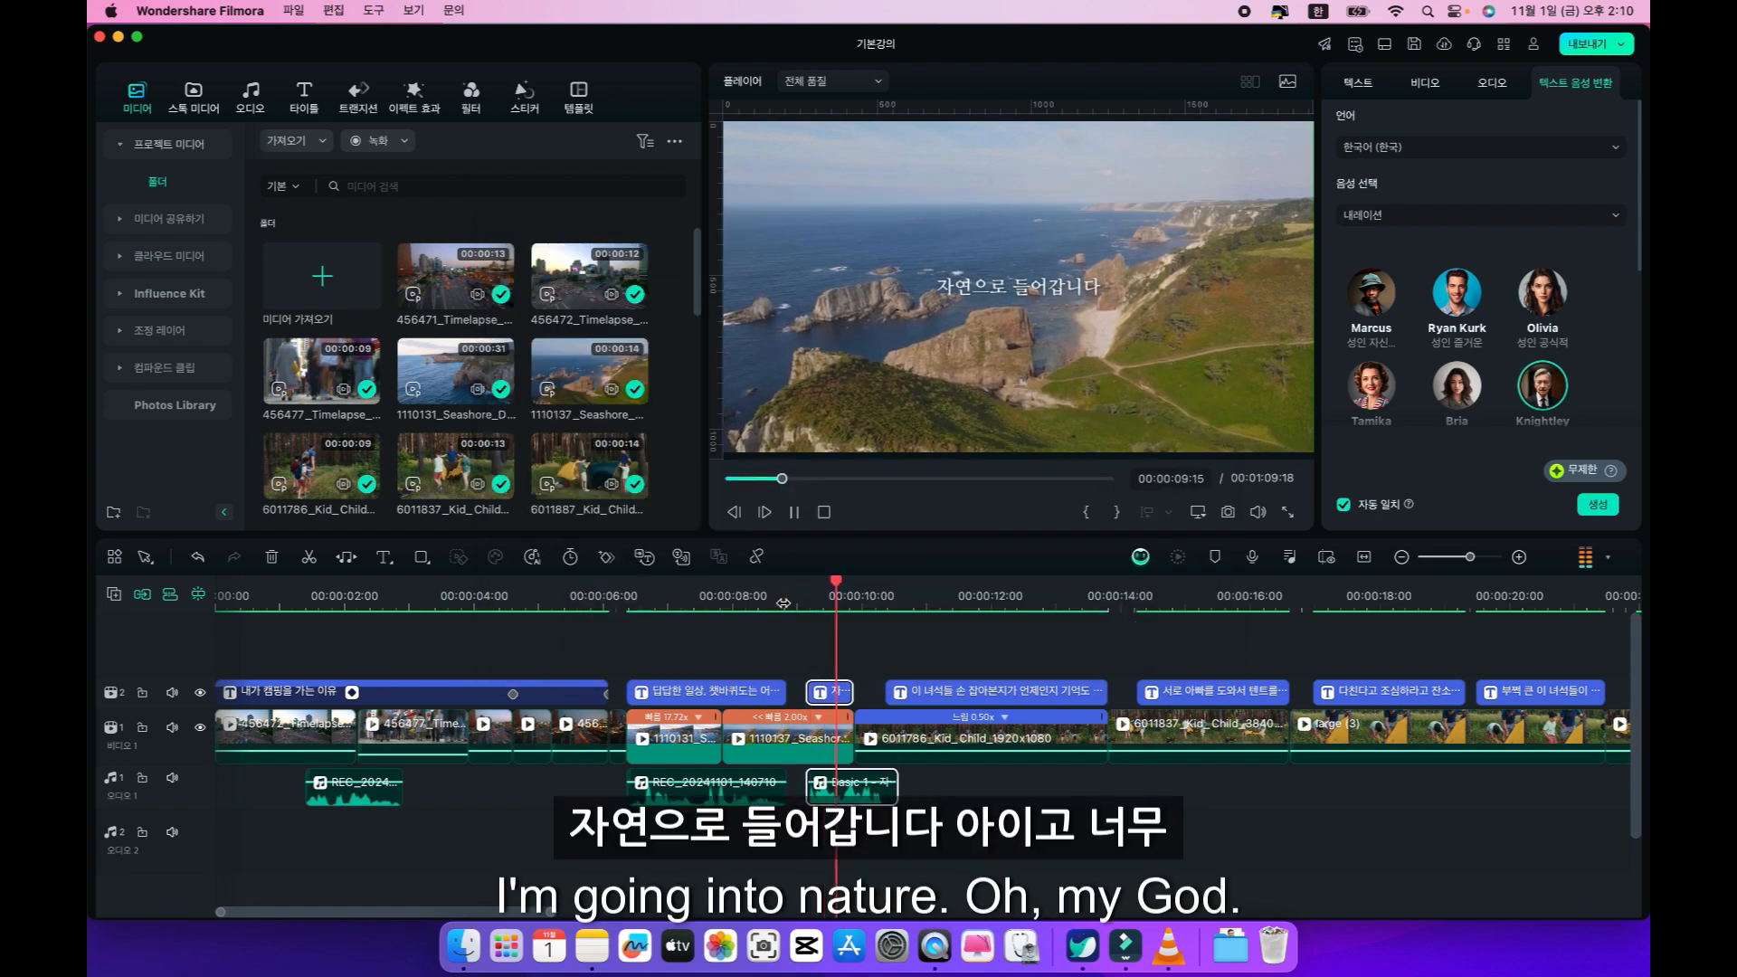
key(space)
key(Left)
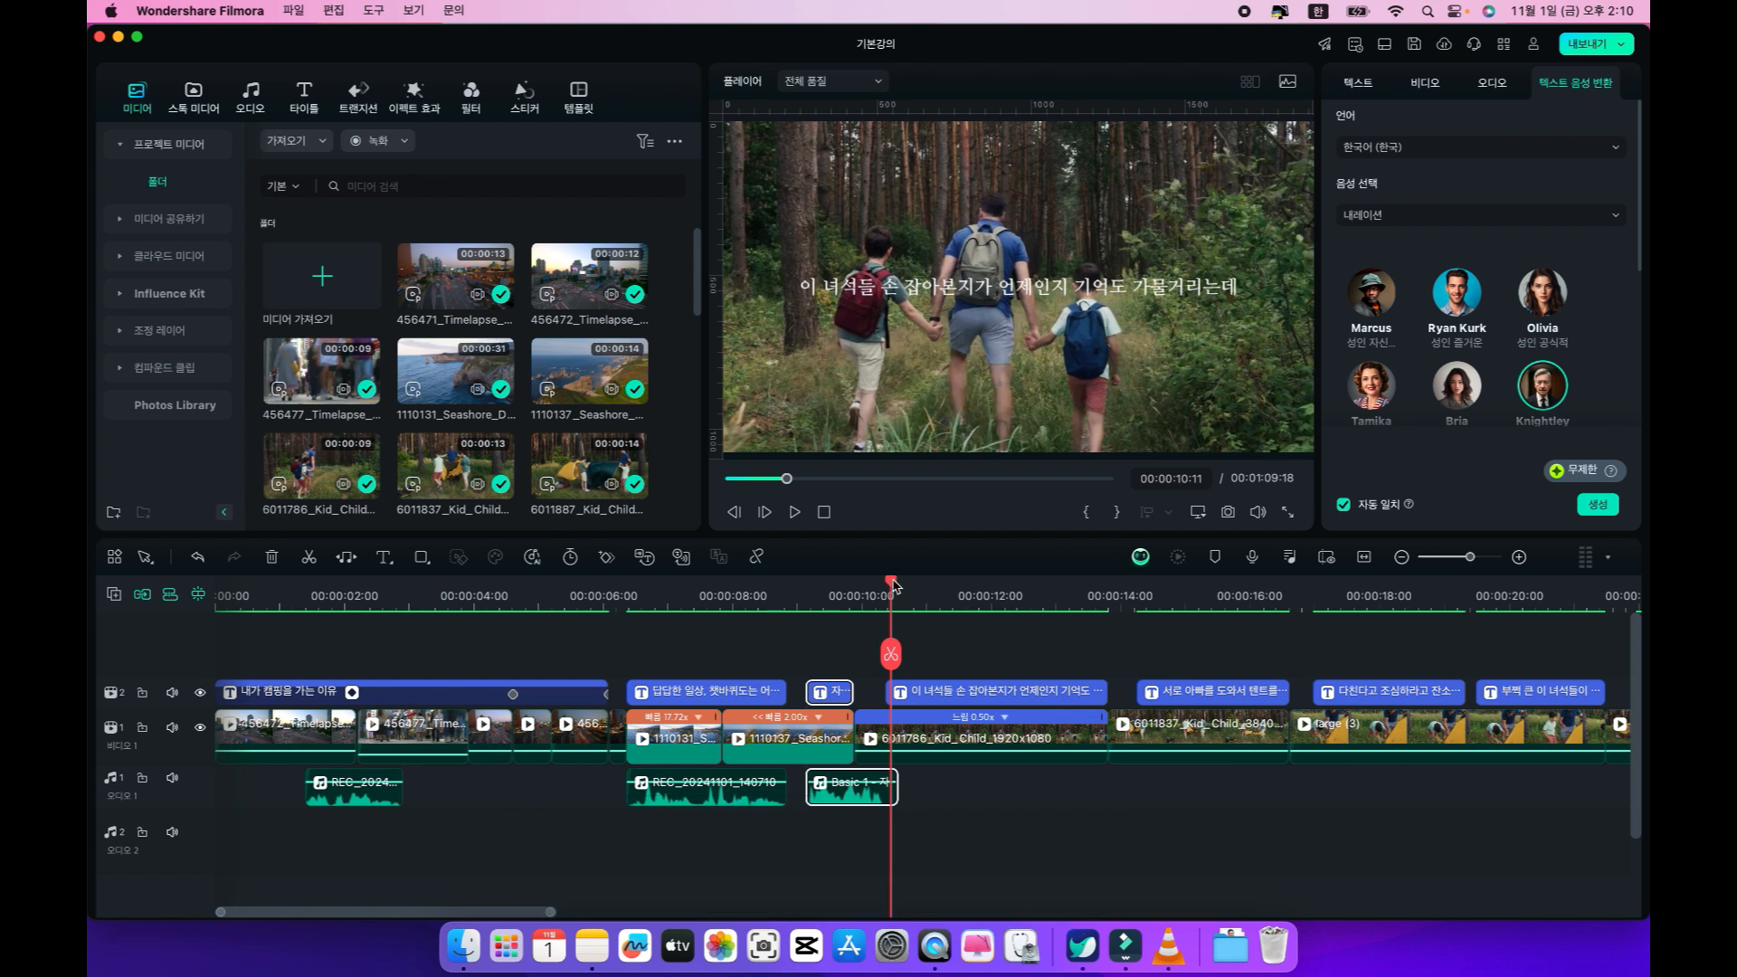
Extend the end of the "자연으로 들어갑니다" caption to 00:00:10:09, up to the start of the next caption.
drag(851, 693, 884, 699)
click(851, 694)
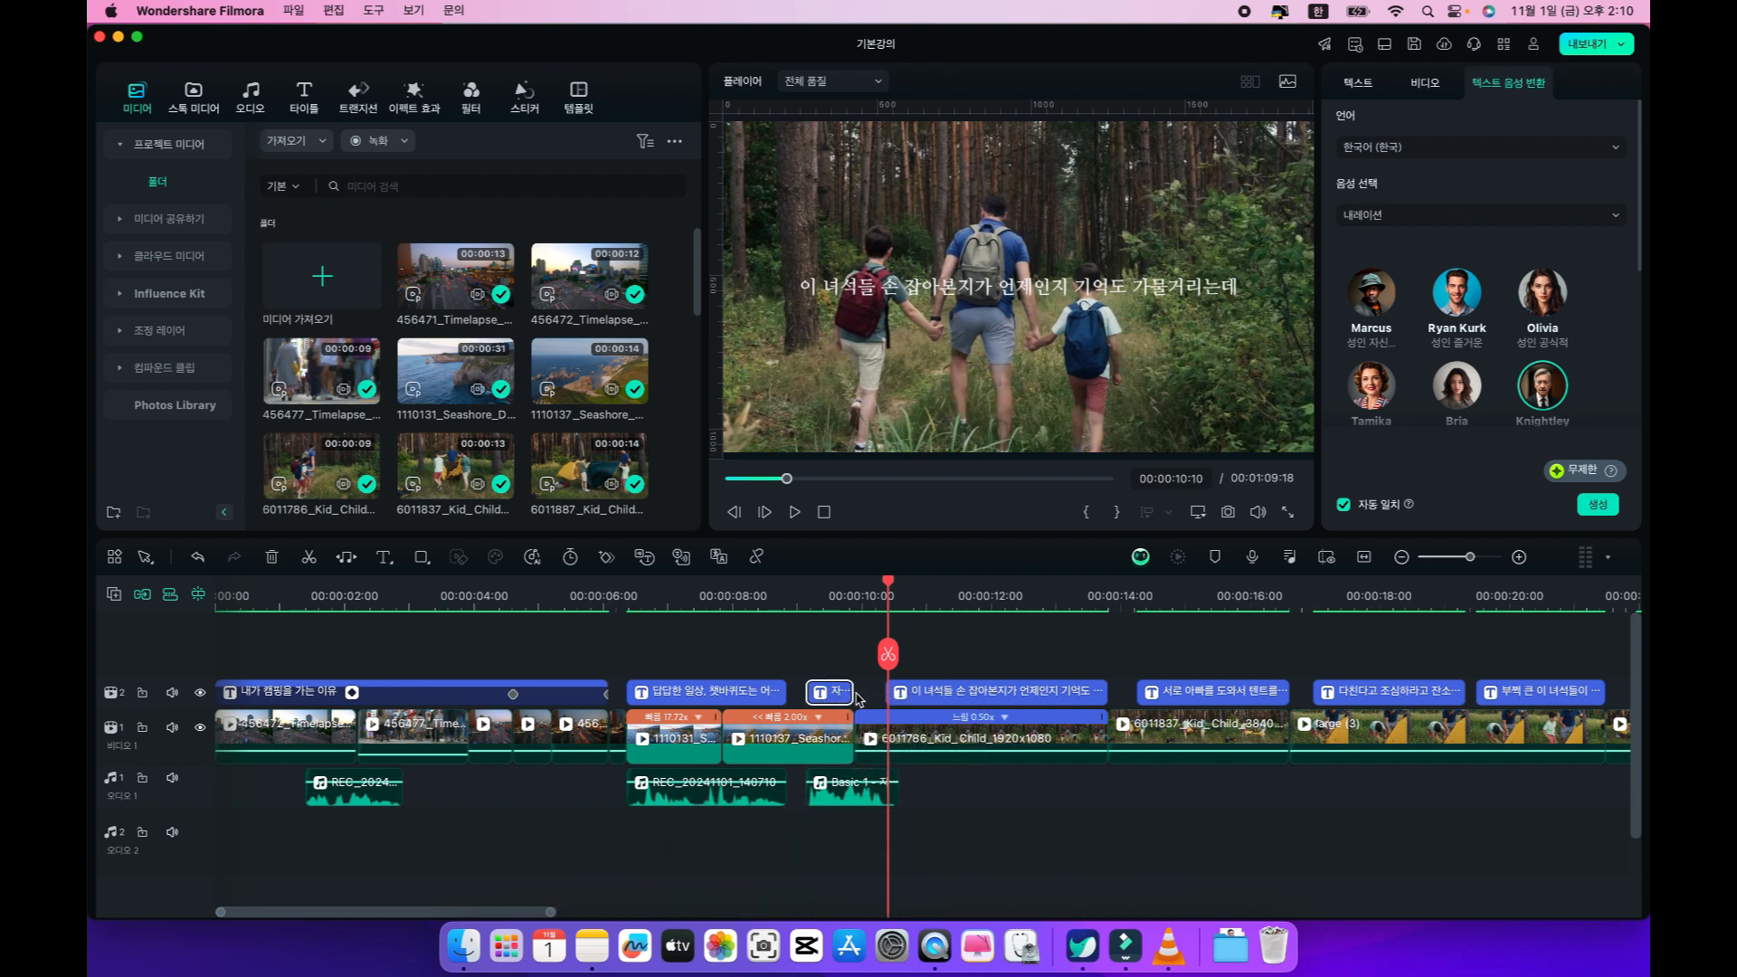
click(843, 665)
click(840, 696)
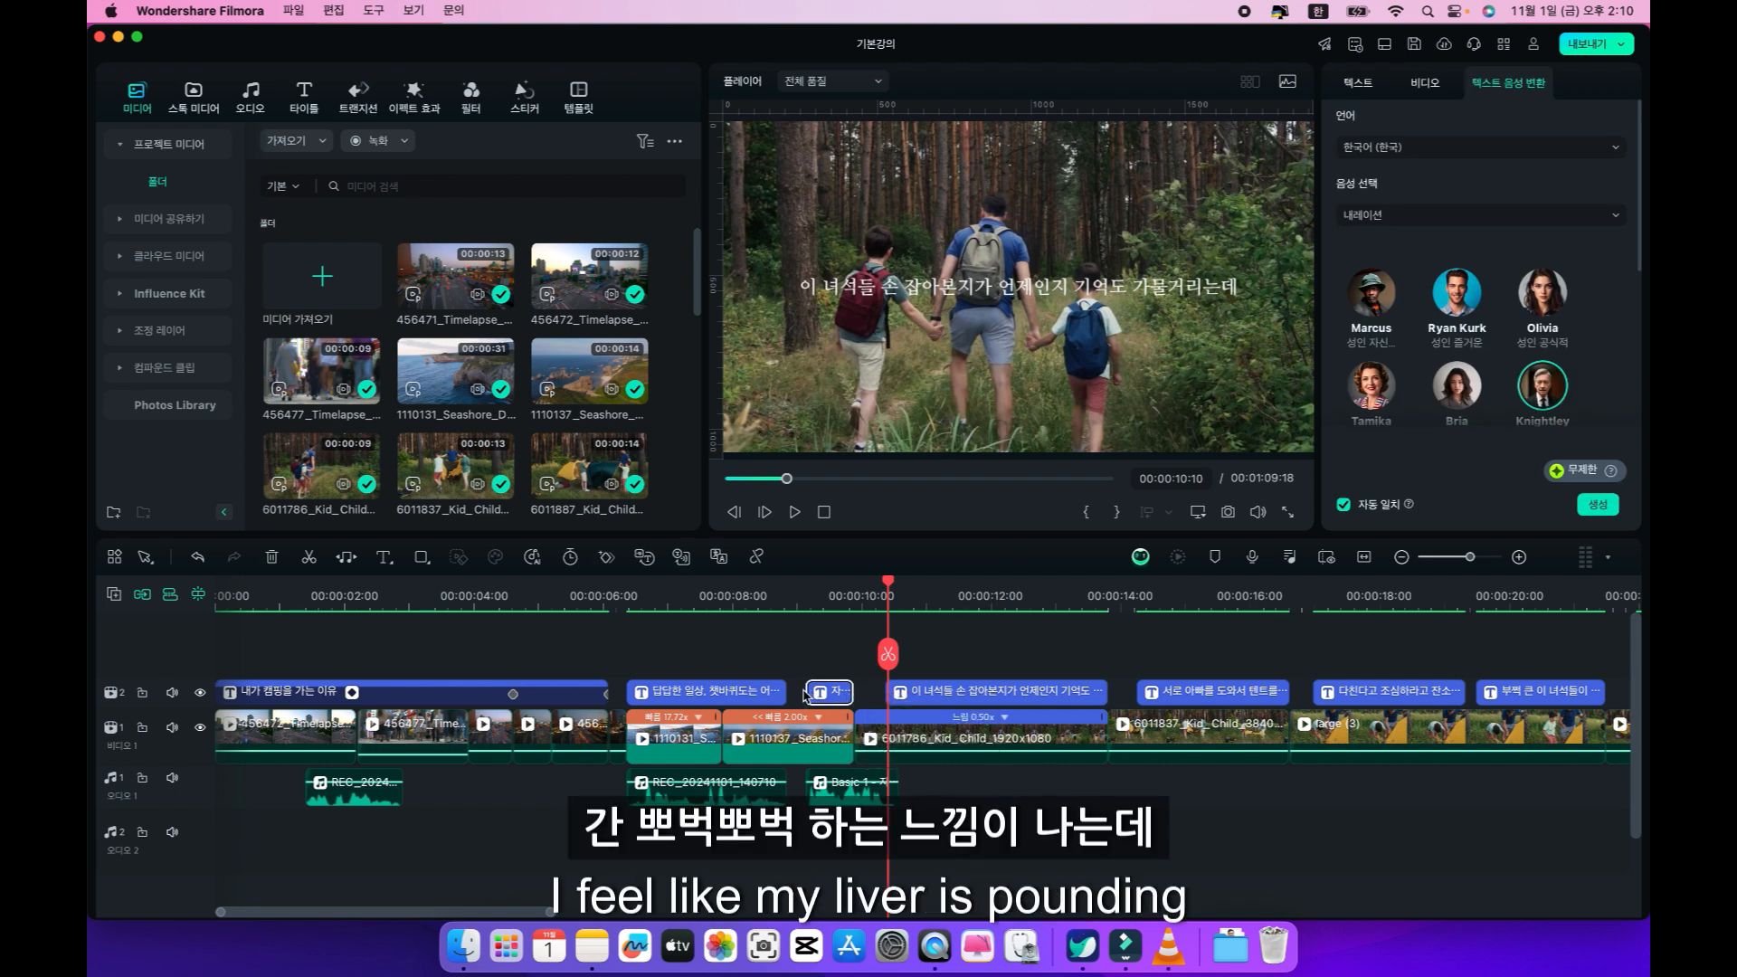
click(830, 657)
click(838, 595)
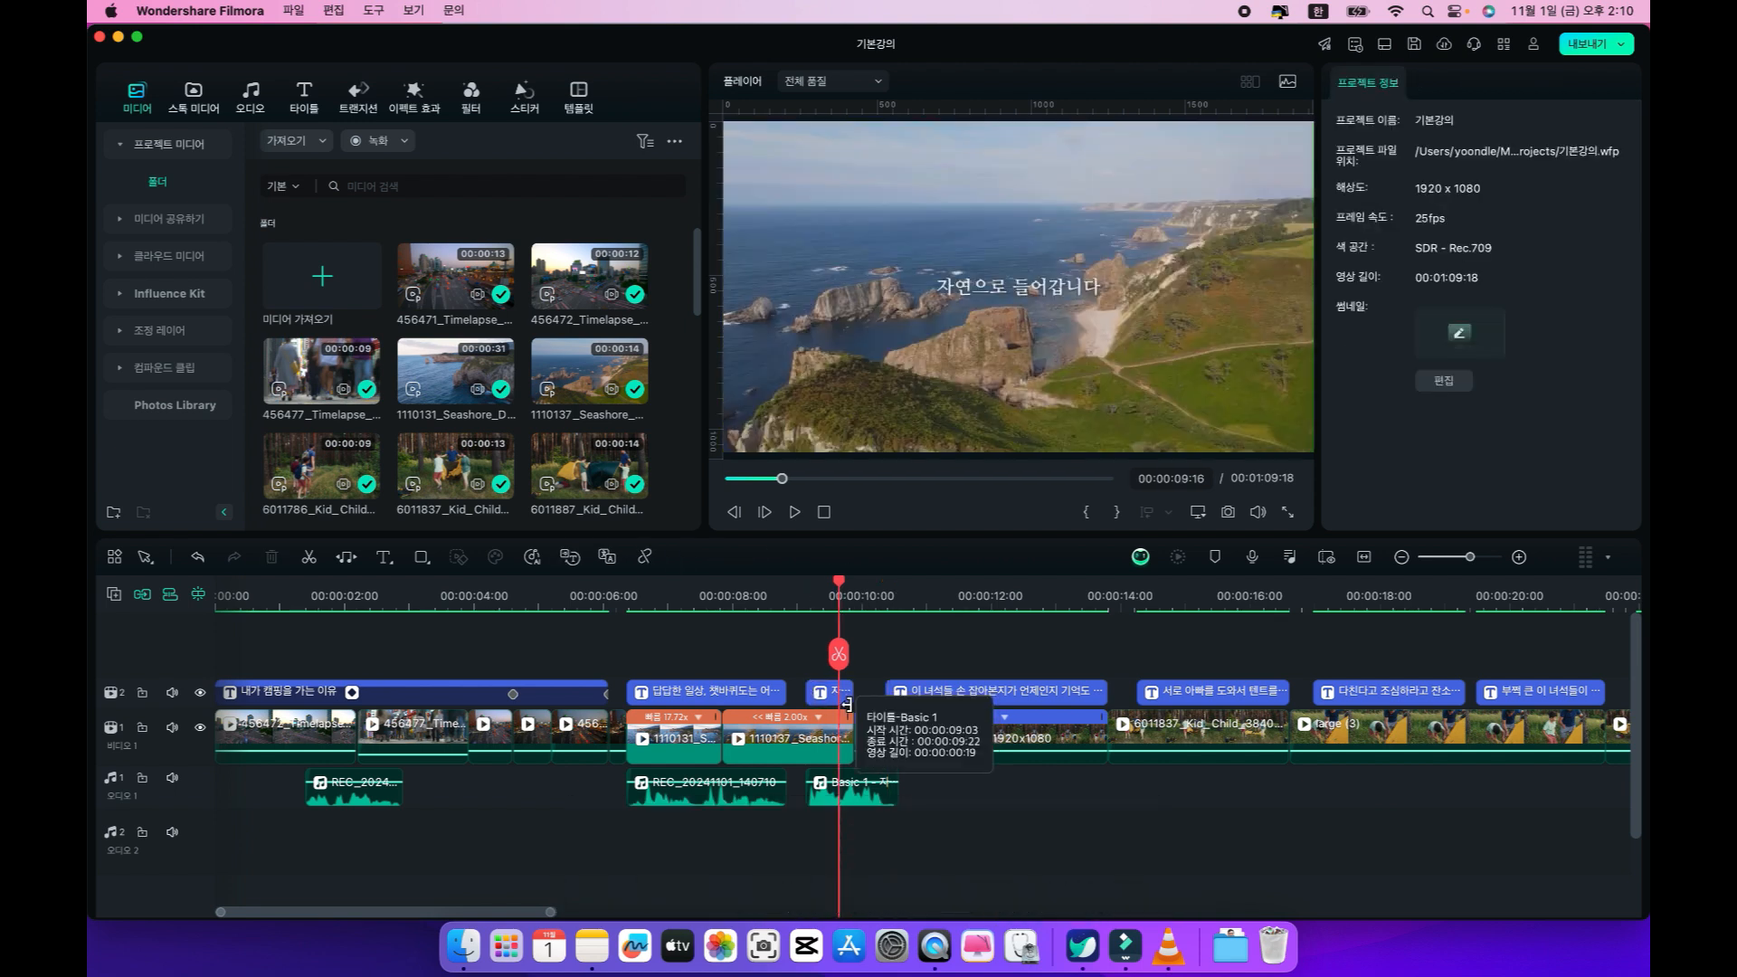
drag(879, 693, 885, 692)
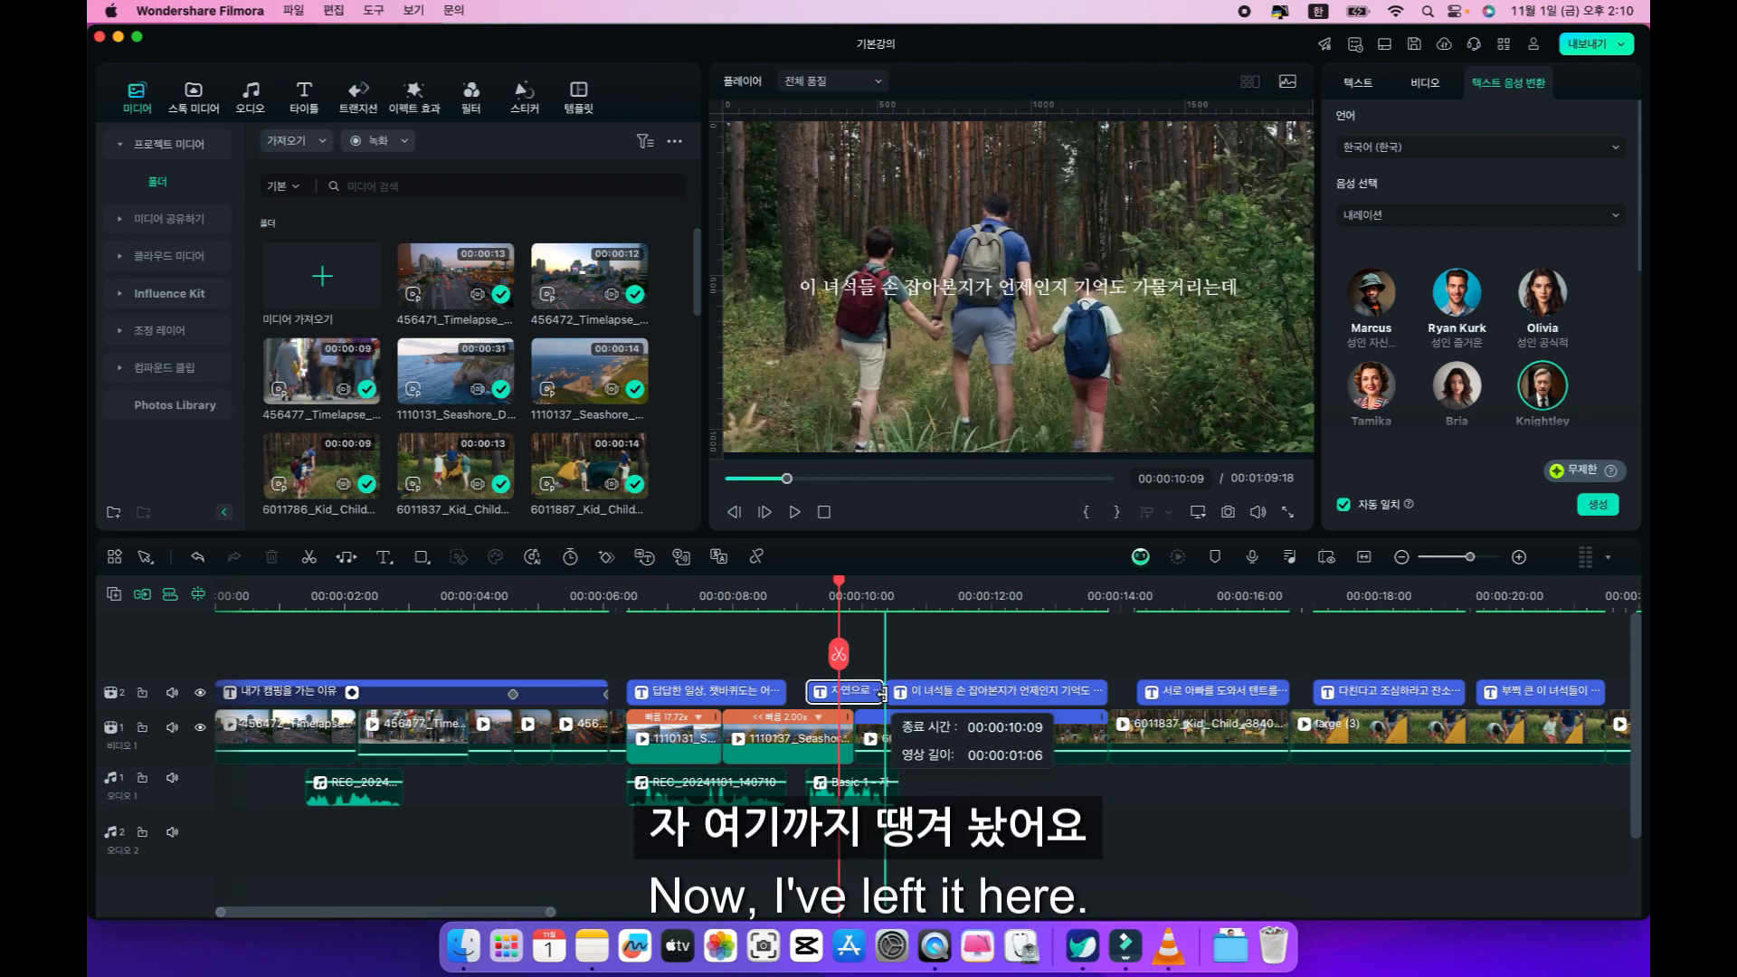
Play back the "자연으로 들어갑니다" caption with its generated speech, starting just before the caption.
click(795, 601)
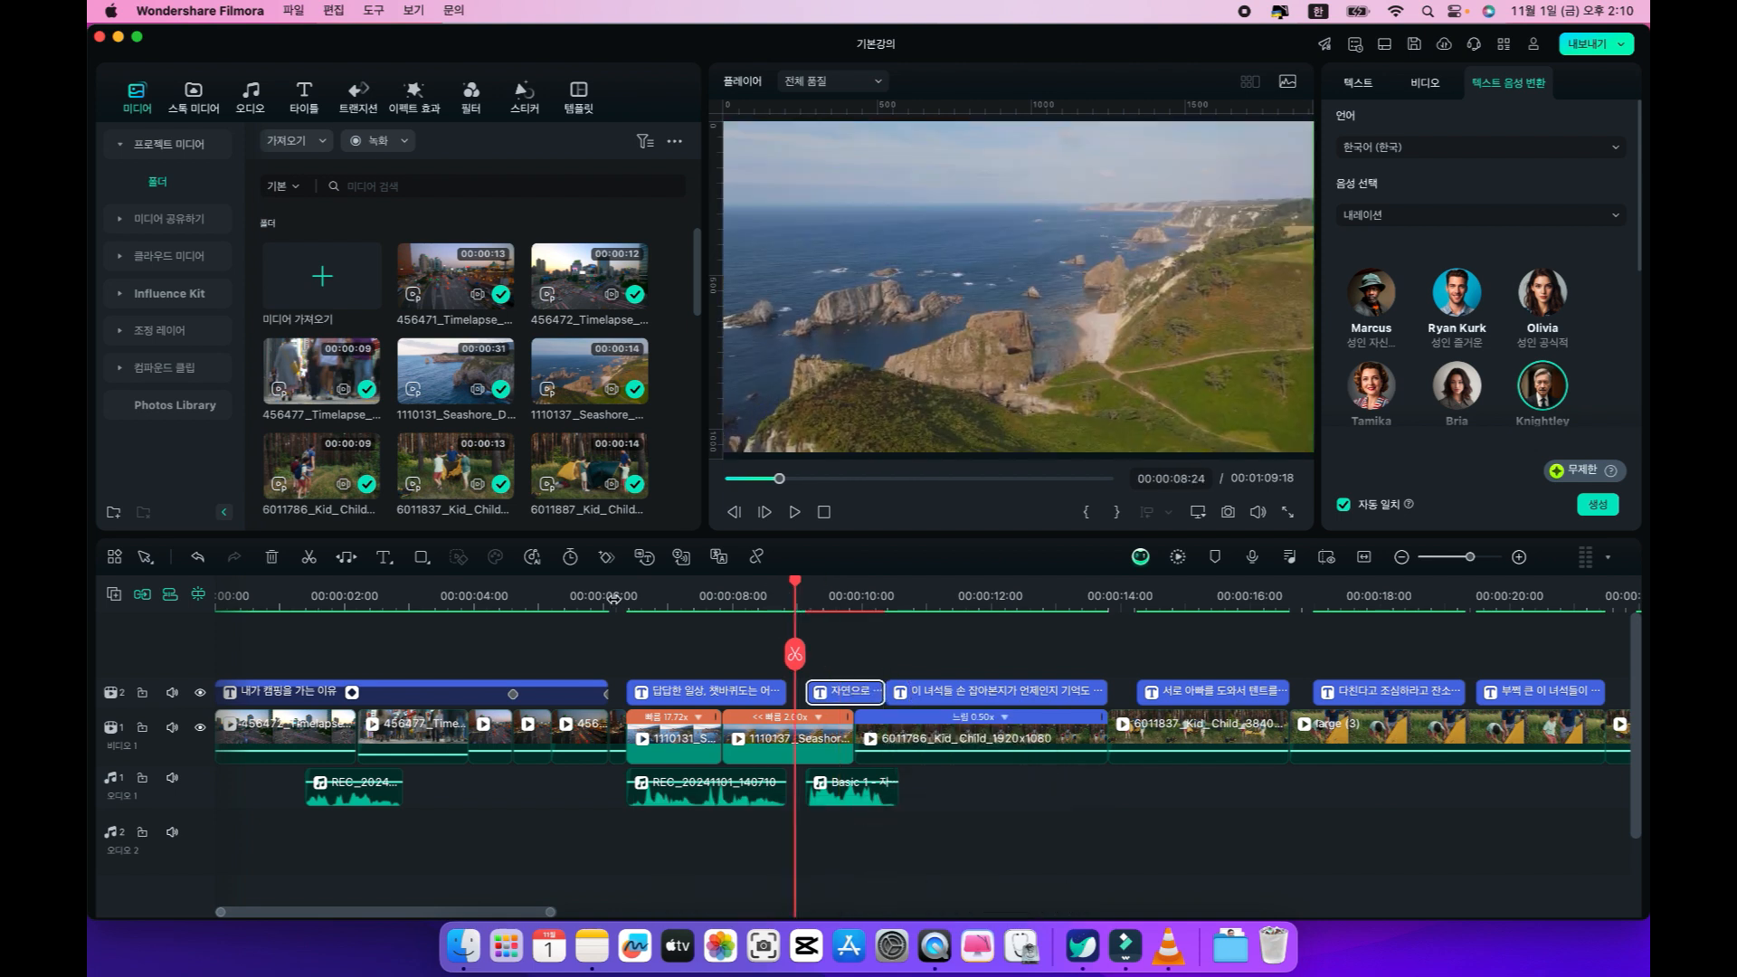
click(614, 597)
key(space)
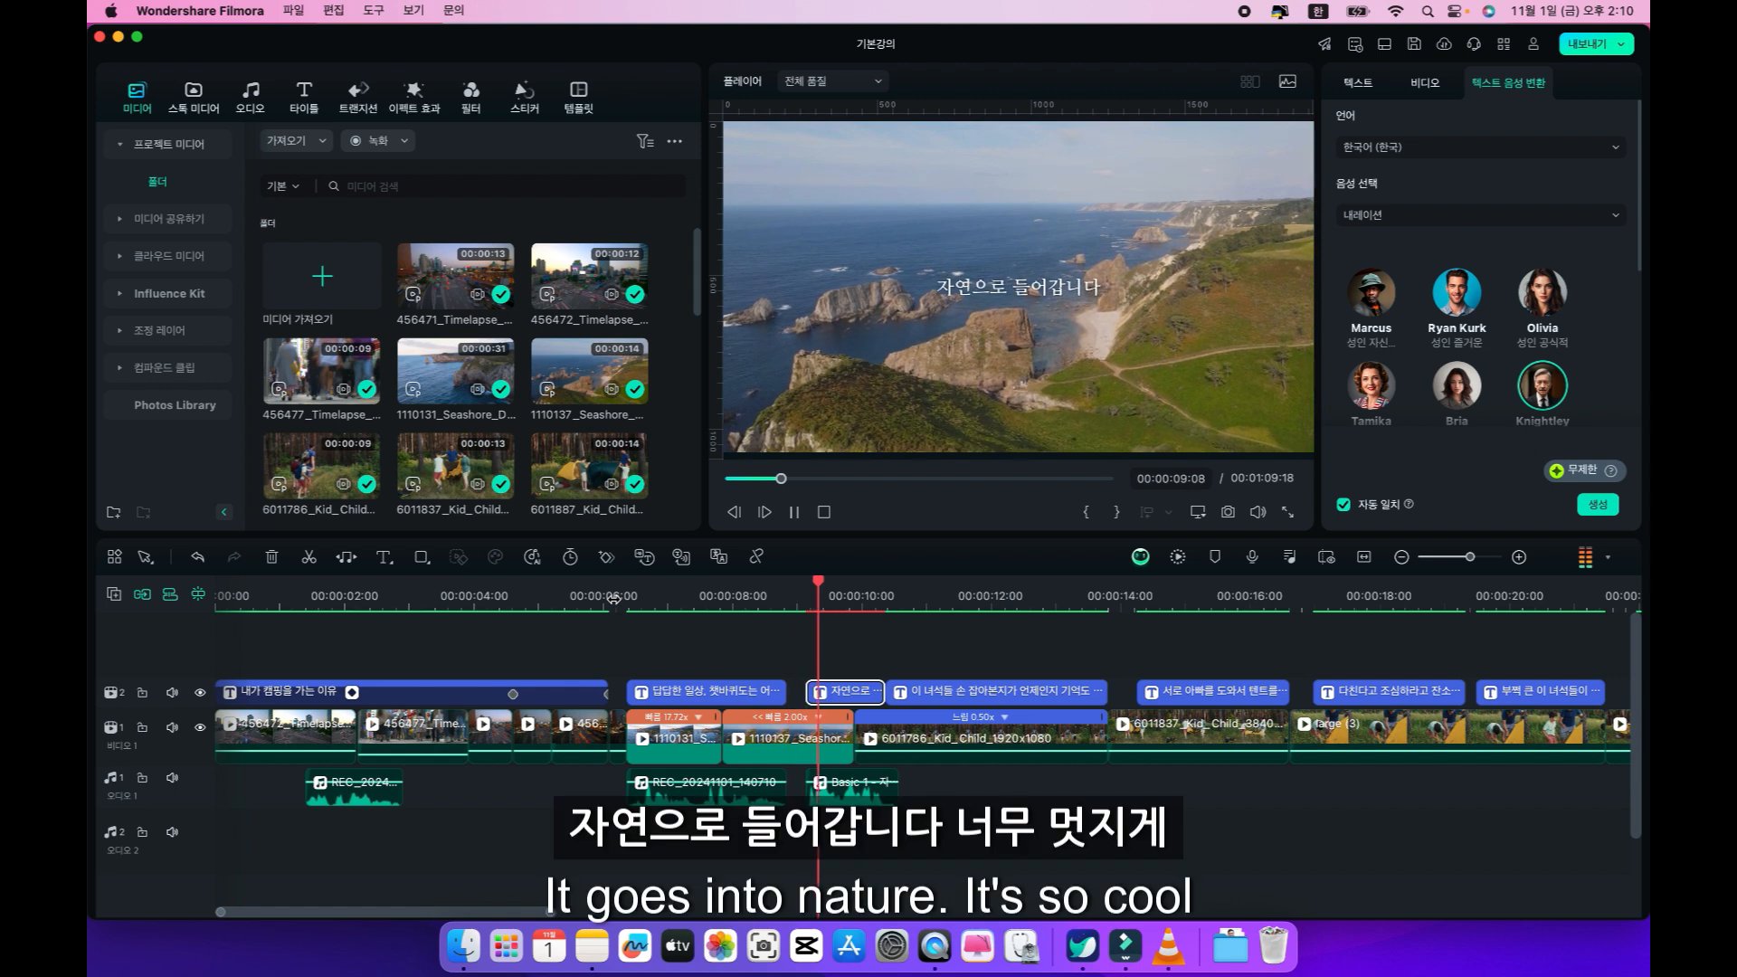
key(space)
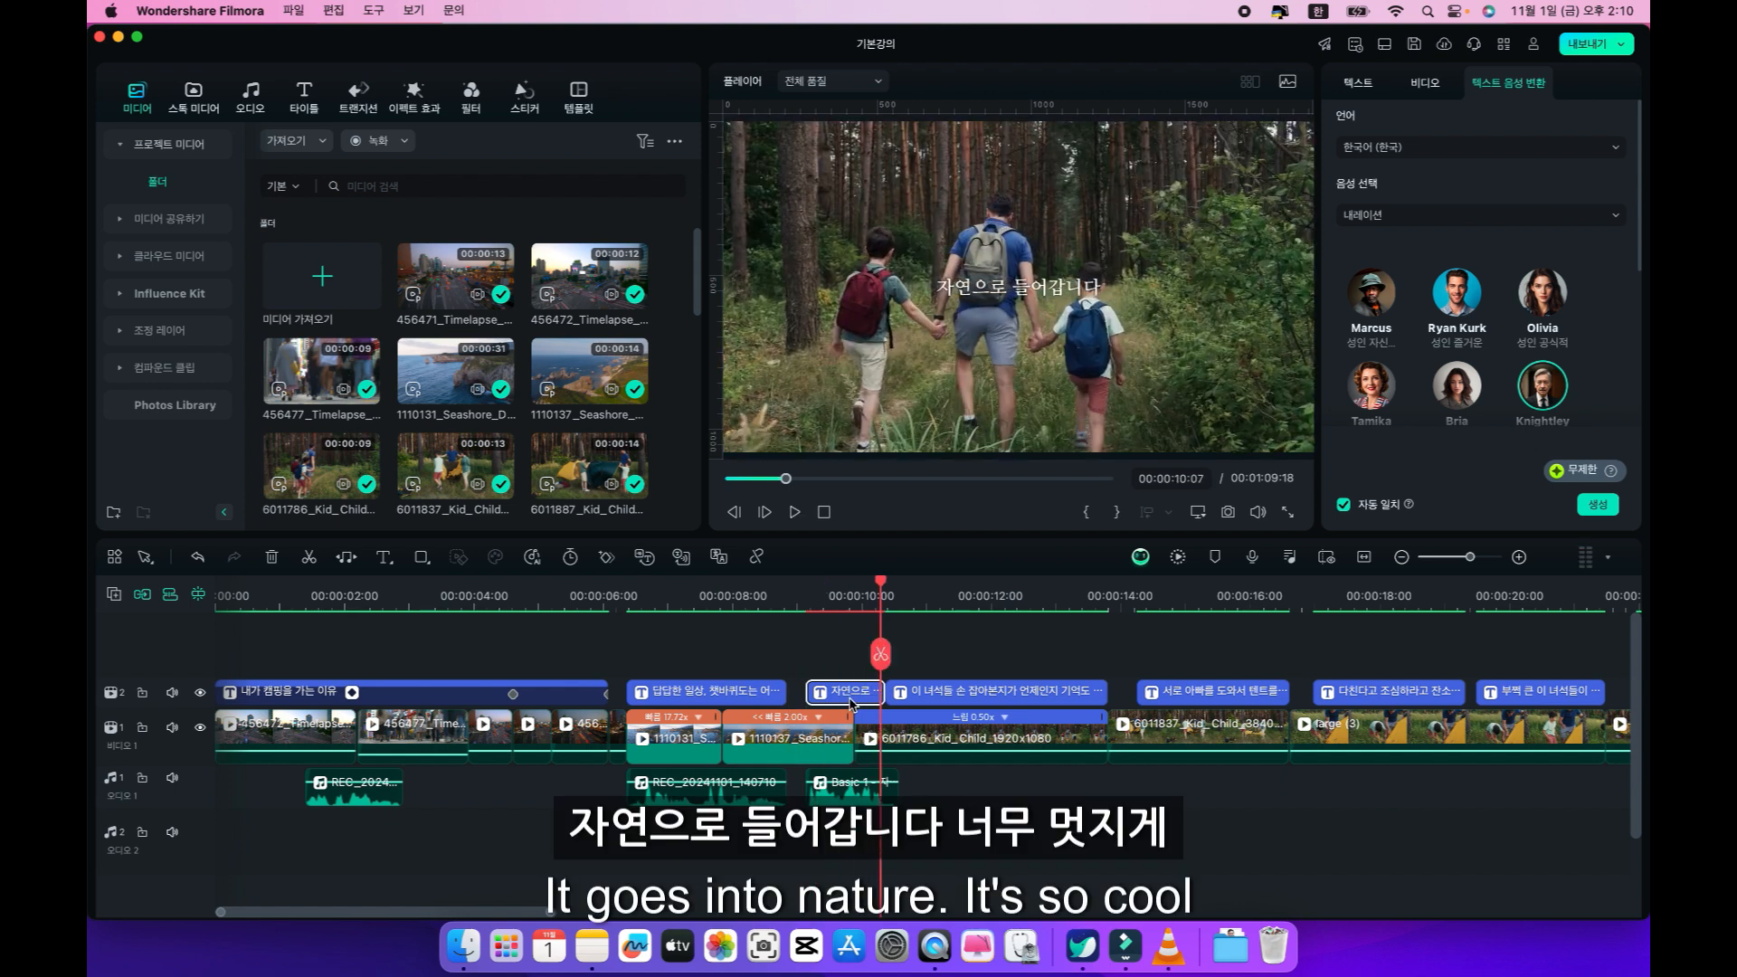
Delete the generated speech clip under the "자연으로 들어갑니다" caption and return the playhead to 00:00:09:07.
click(843, 794)
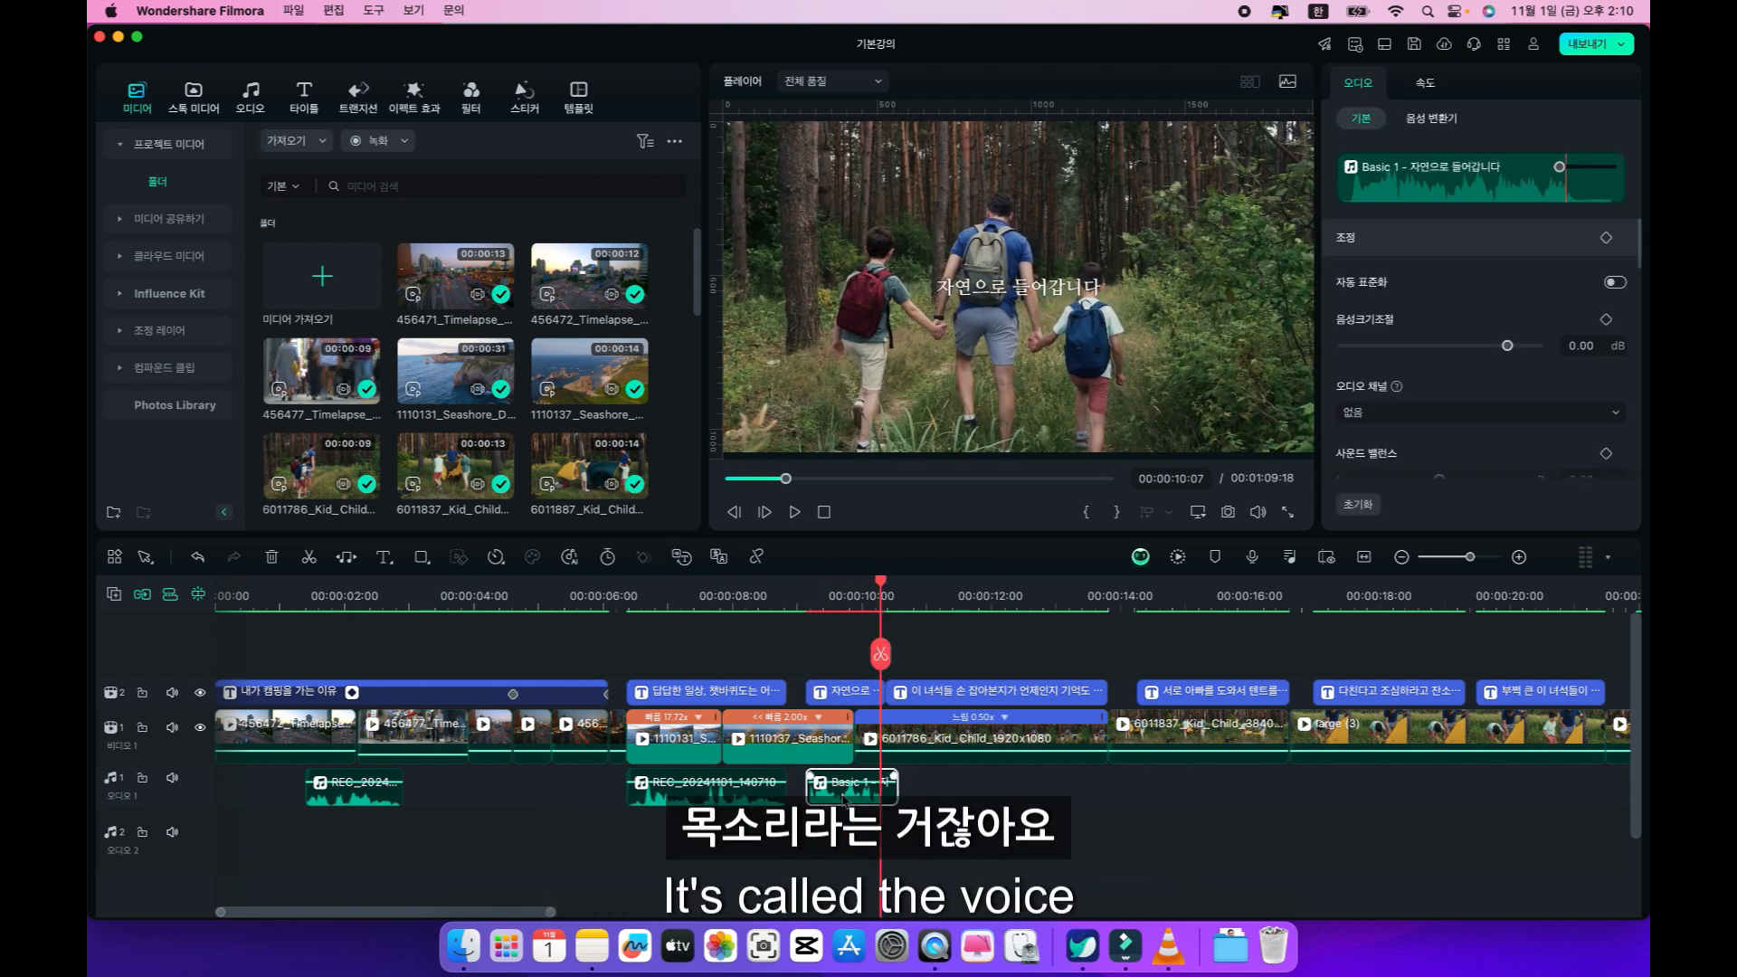
key(Delete)
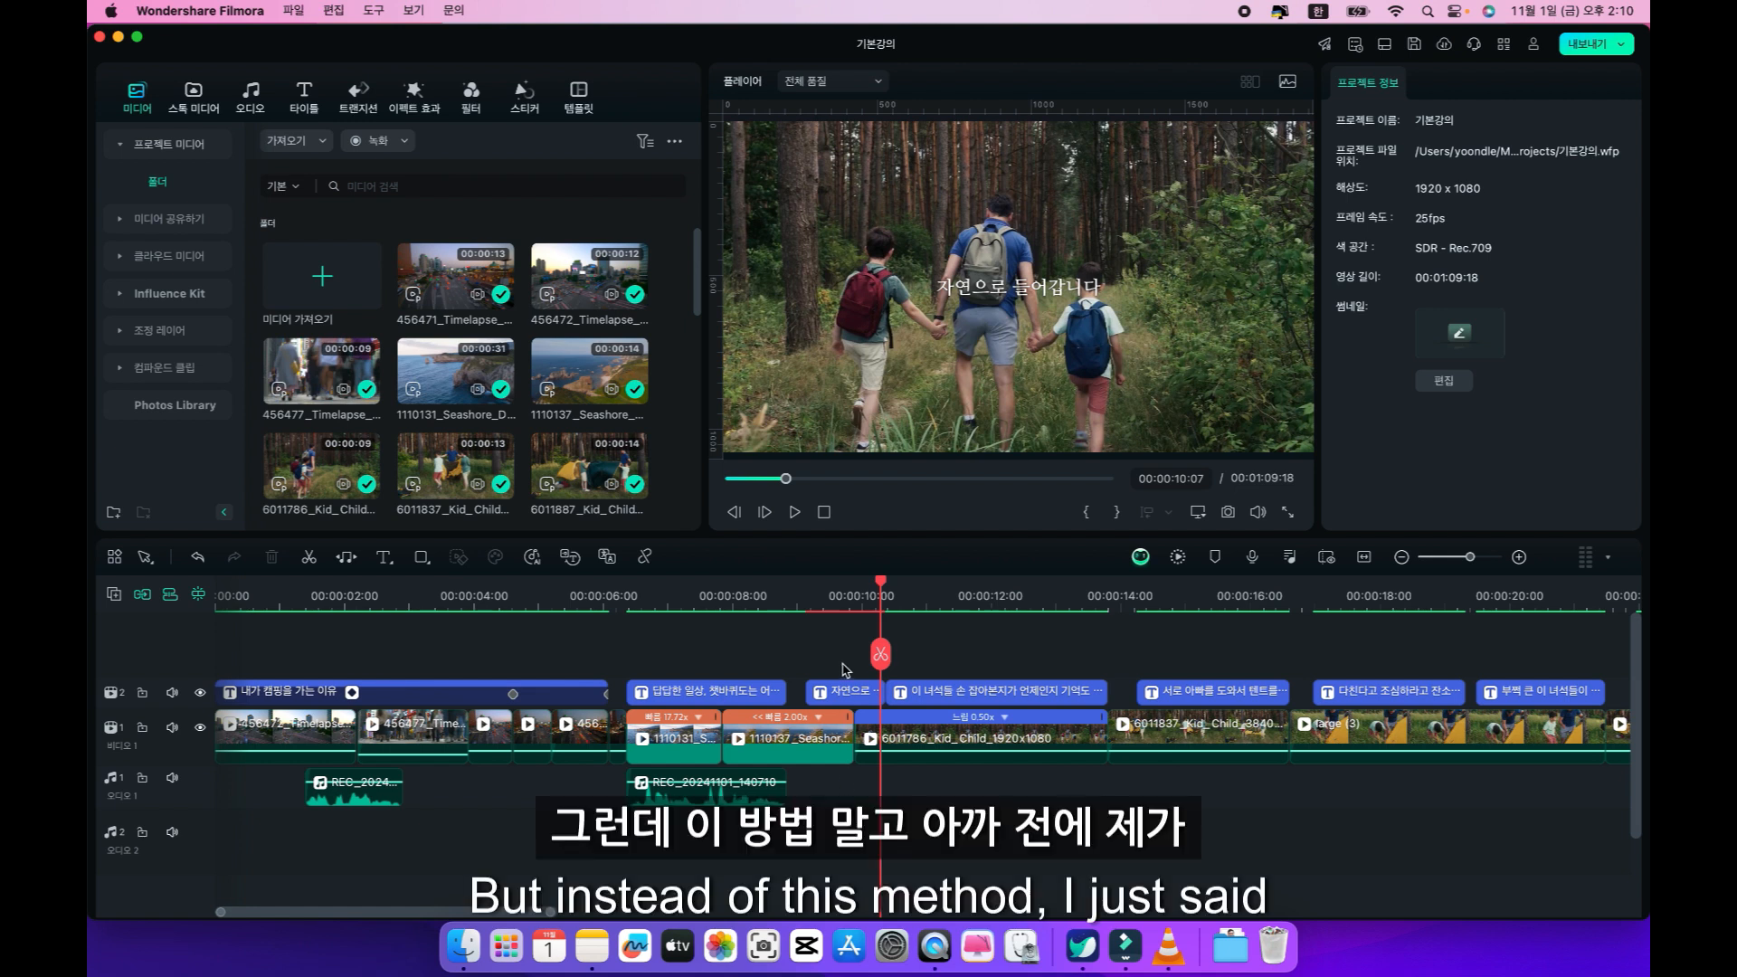
click(814, 602)
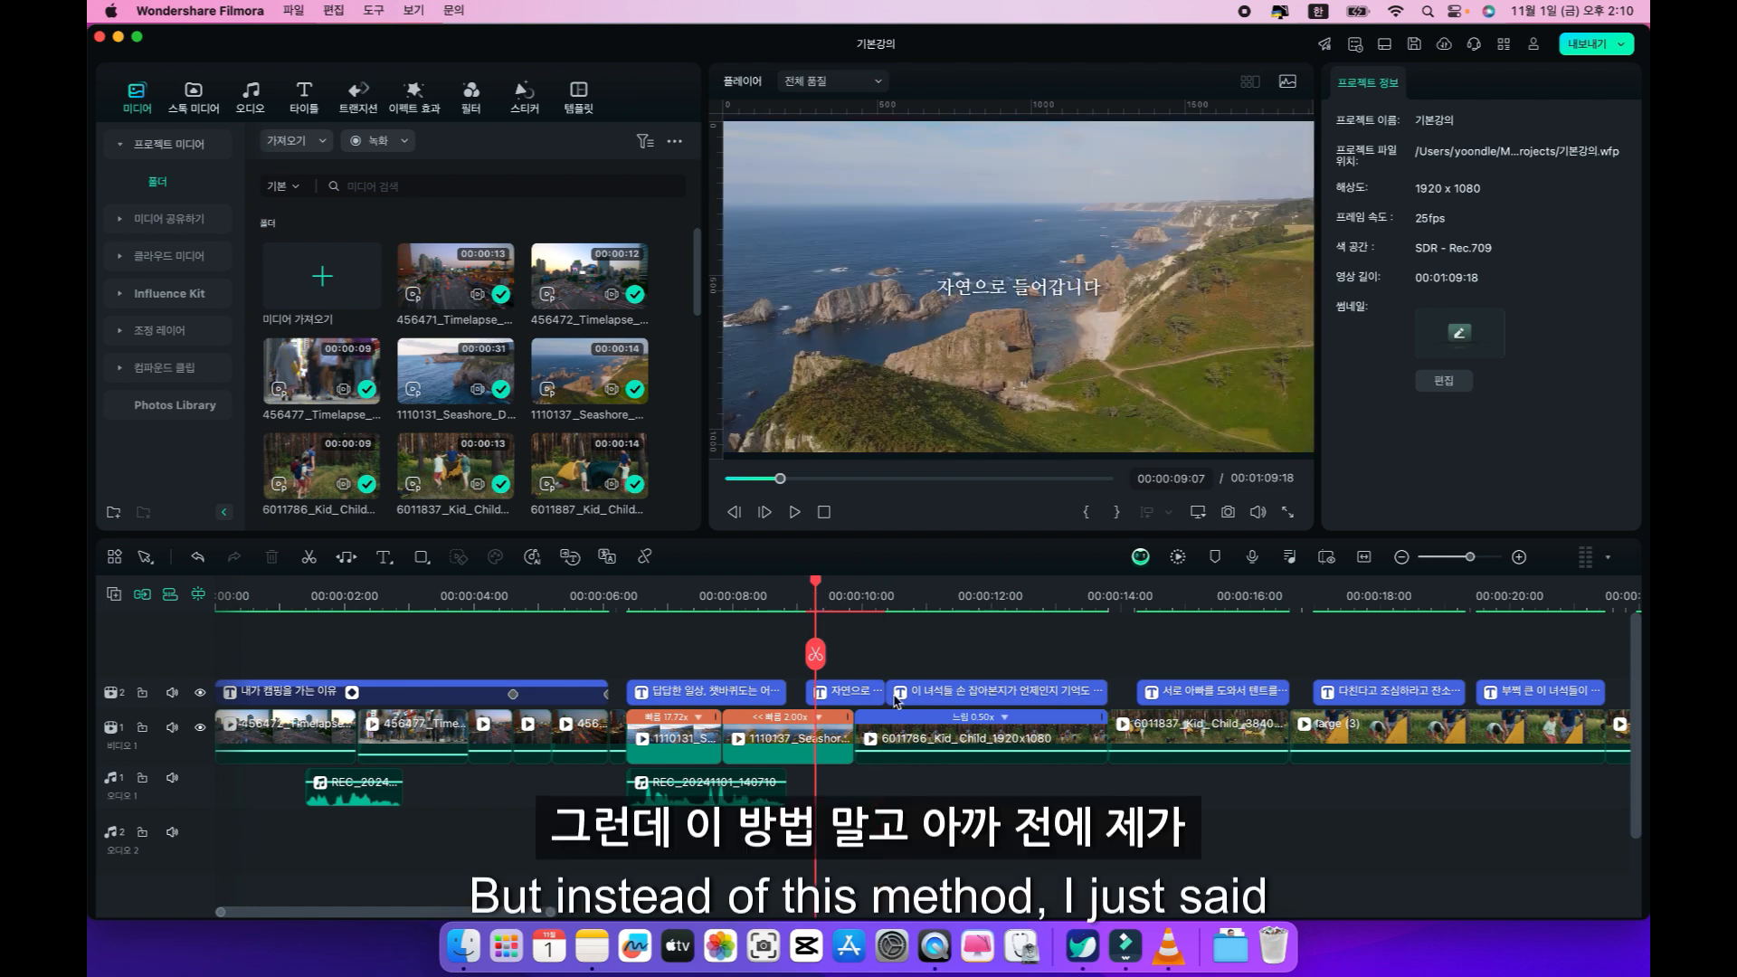
Set the "자연으로 들어갑니다" caption's voice category to 사용자 정의 음성 and preview the 내 음성 01 voice.
click(857, 695)
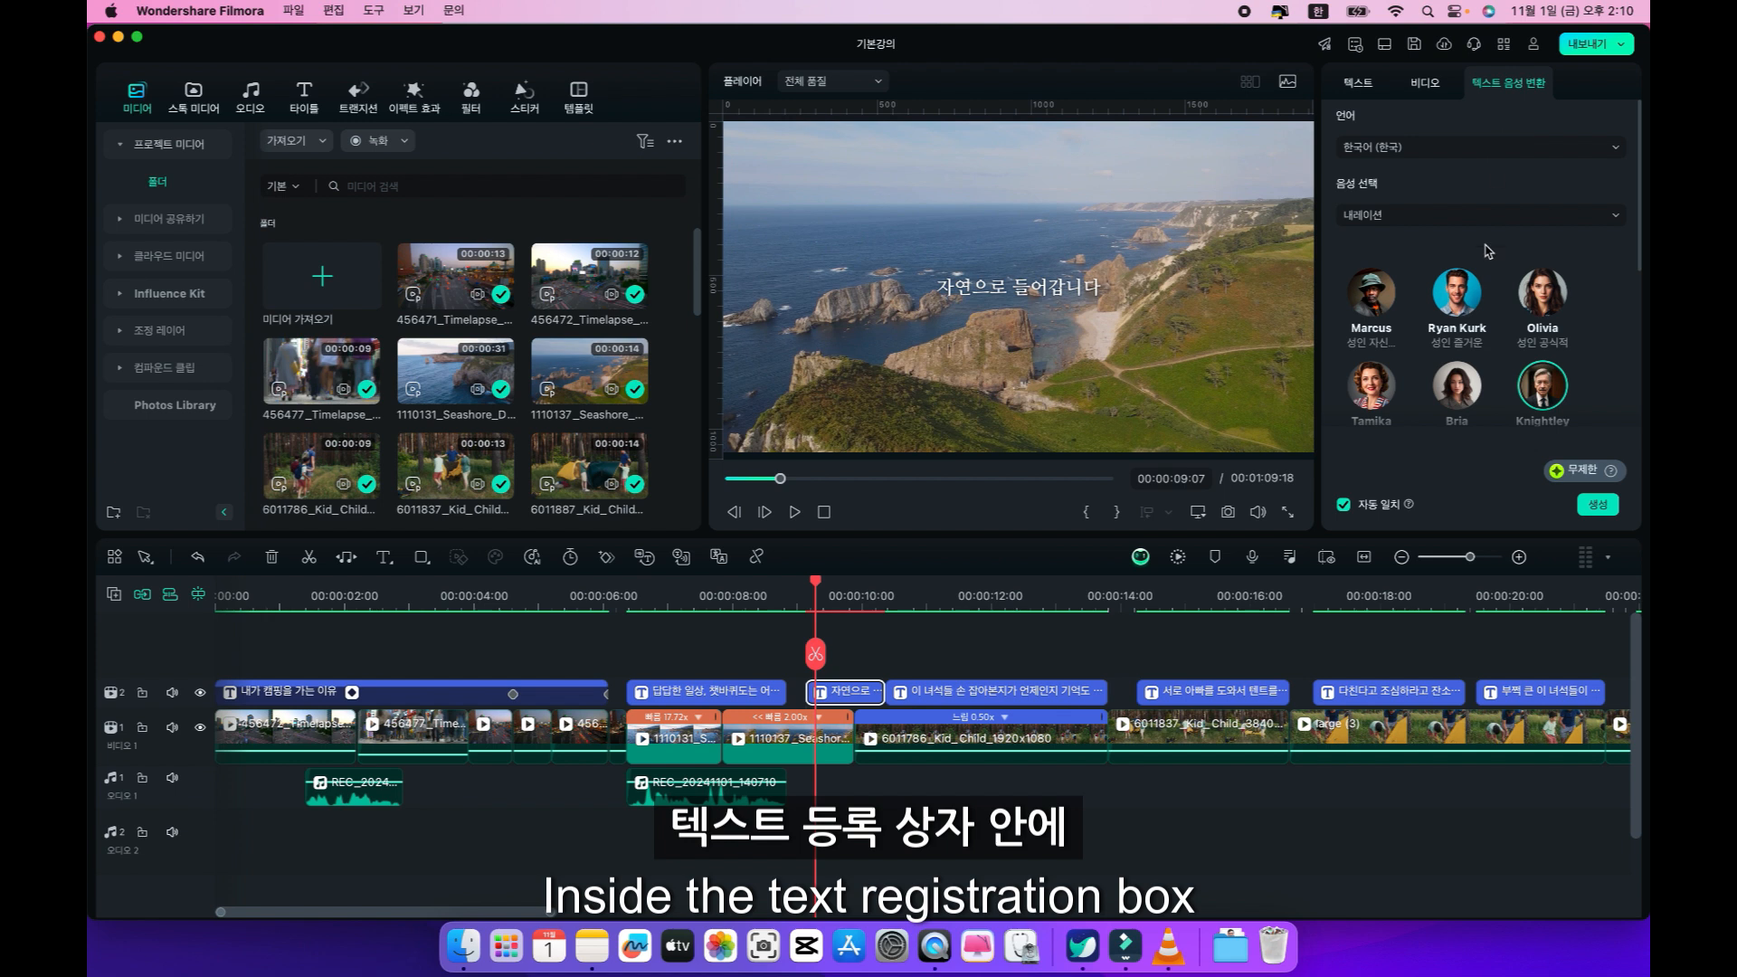
scroll(1486, 281, up, 5)
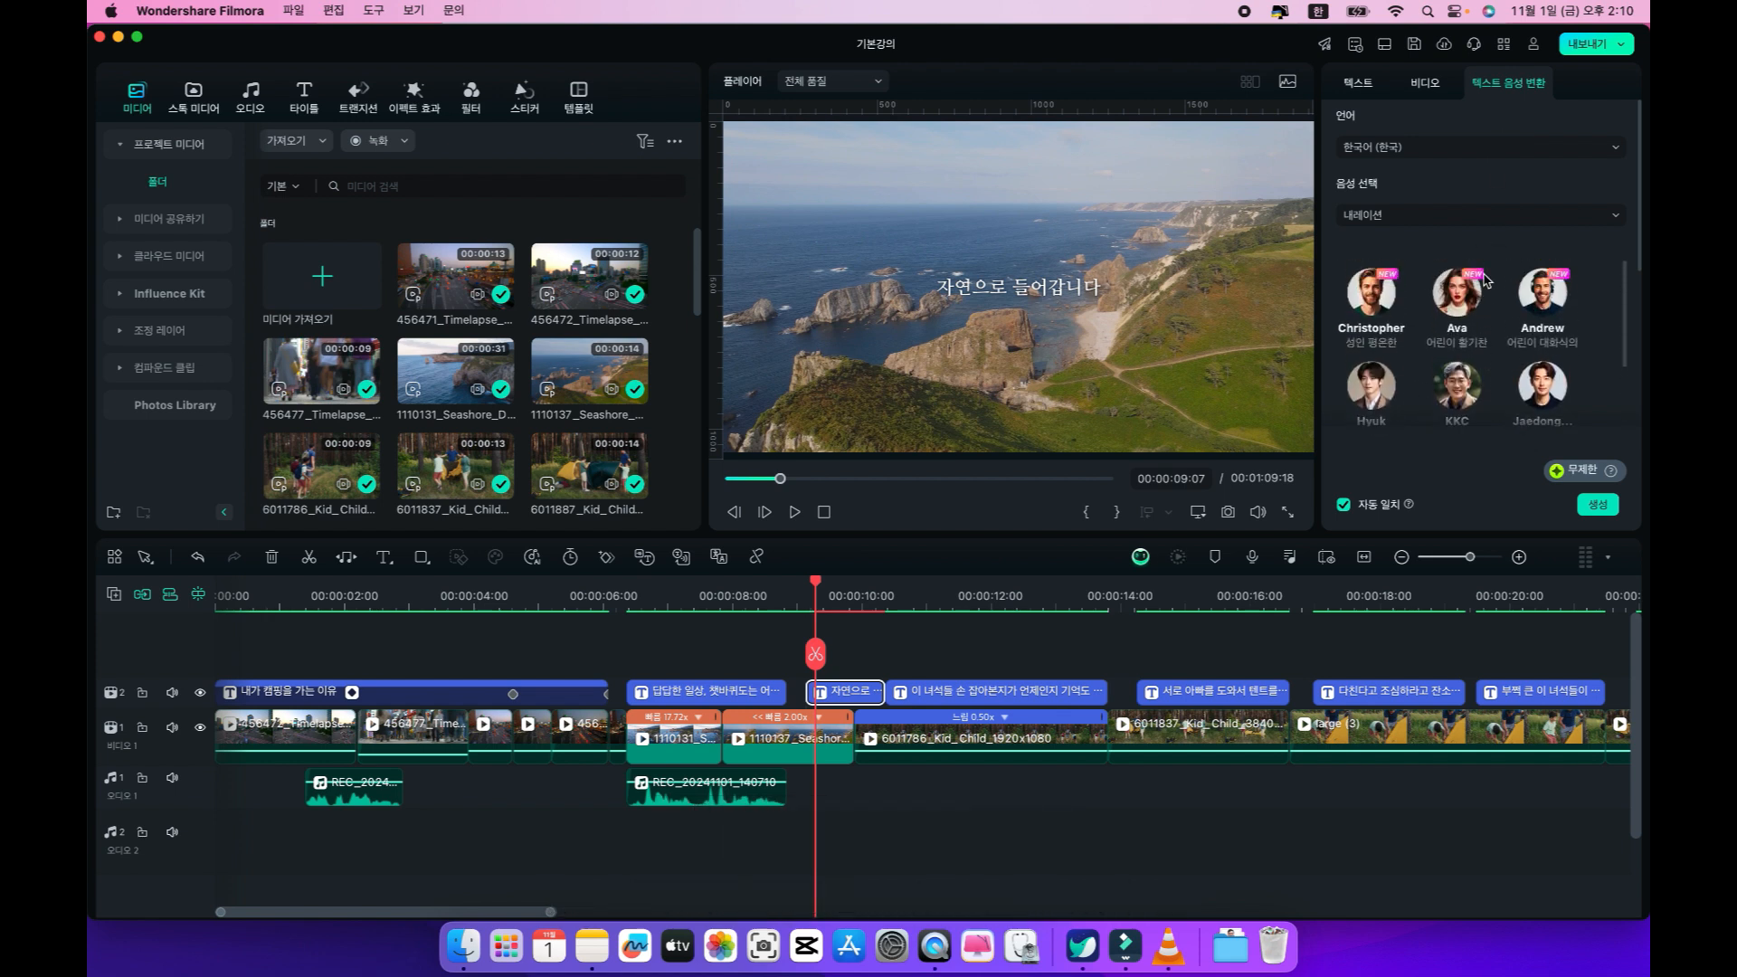
click(1447, 214)
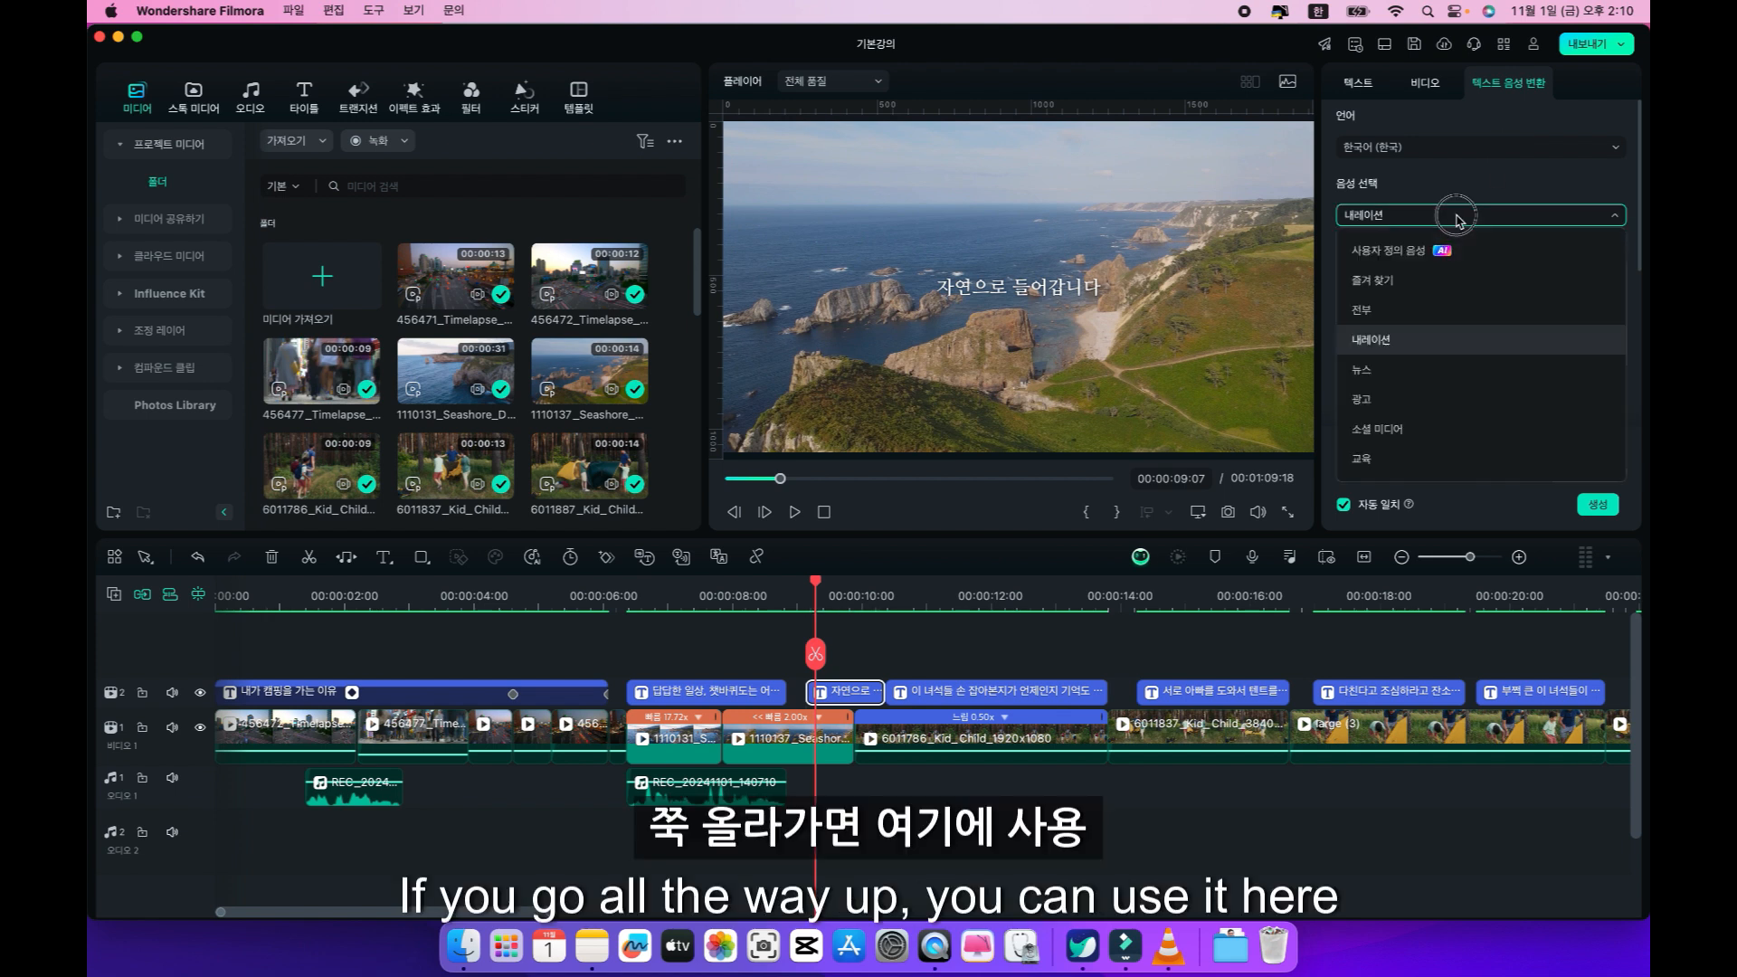
click(1398, 259)
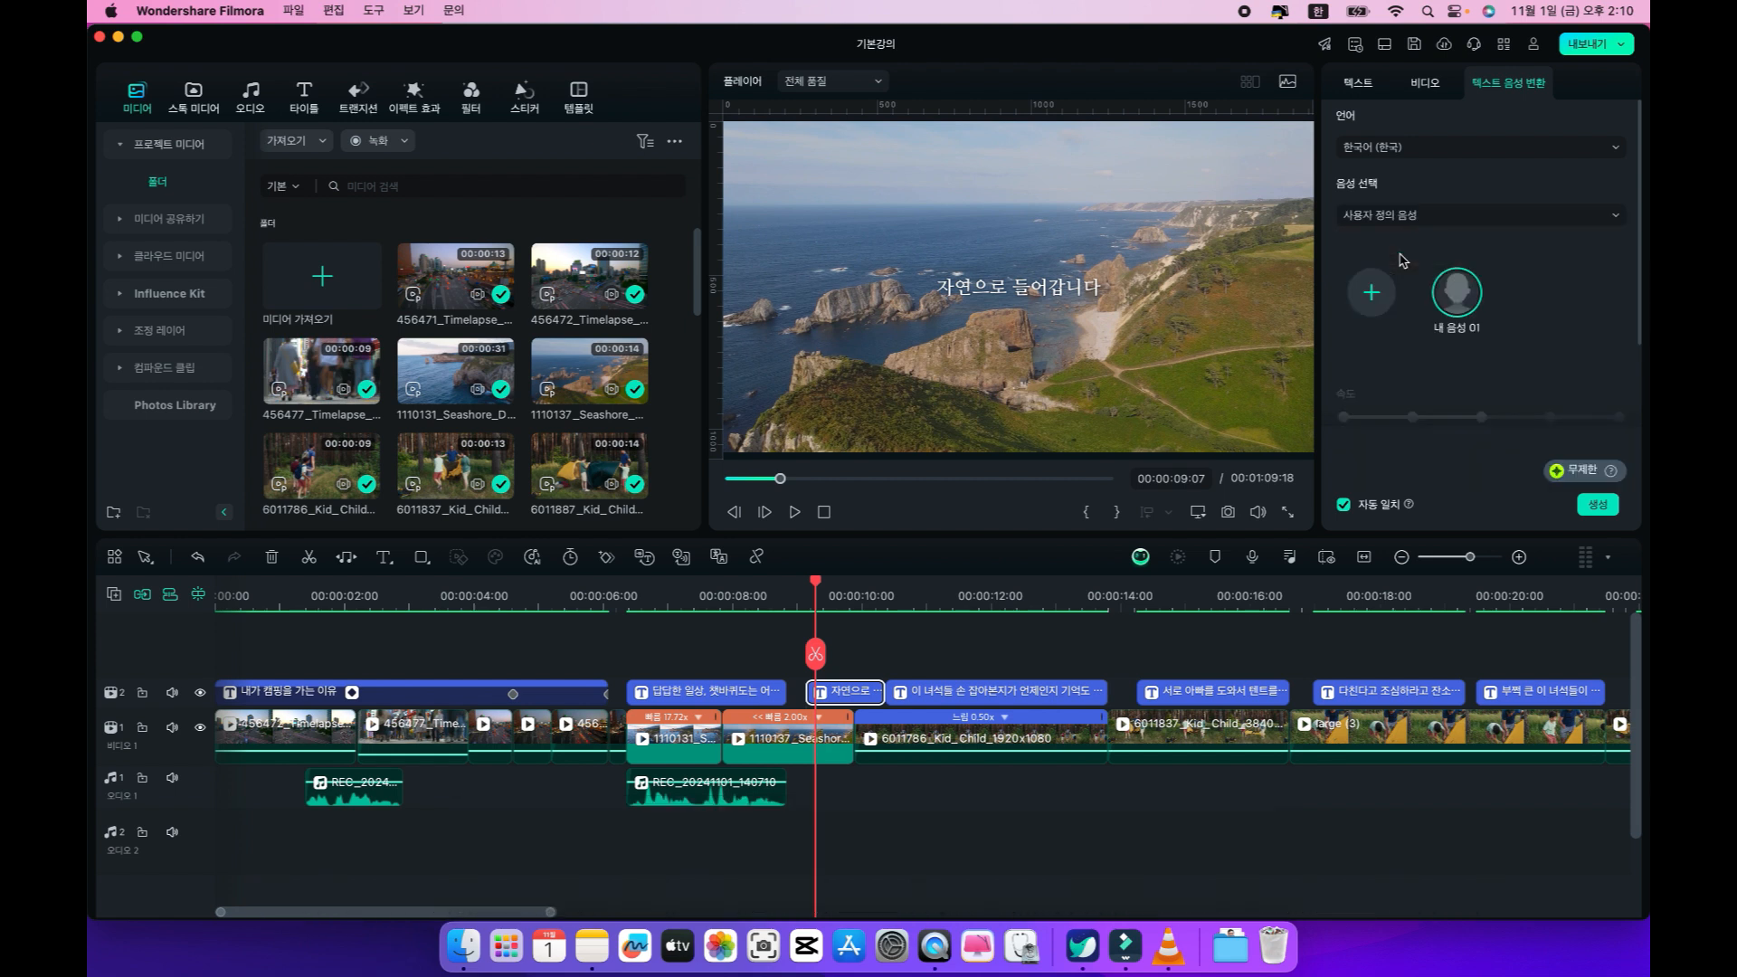
click(1448, 295)
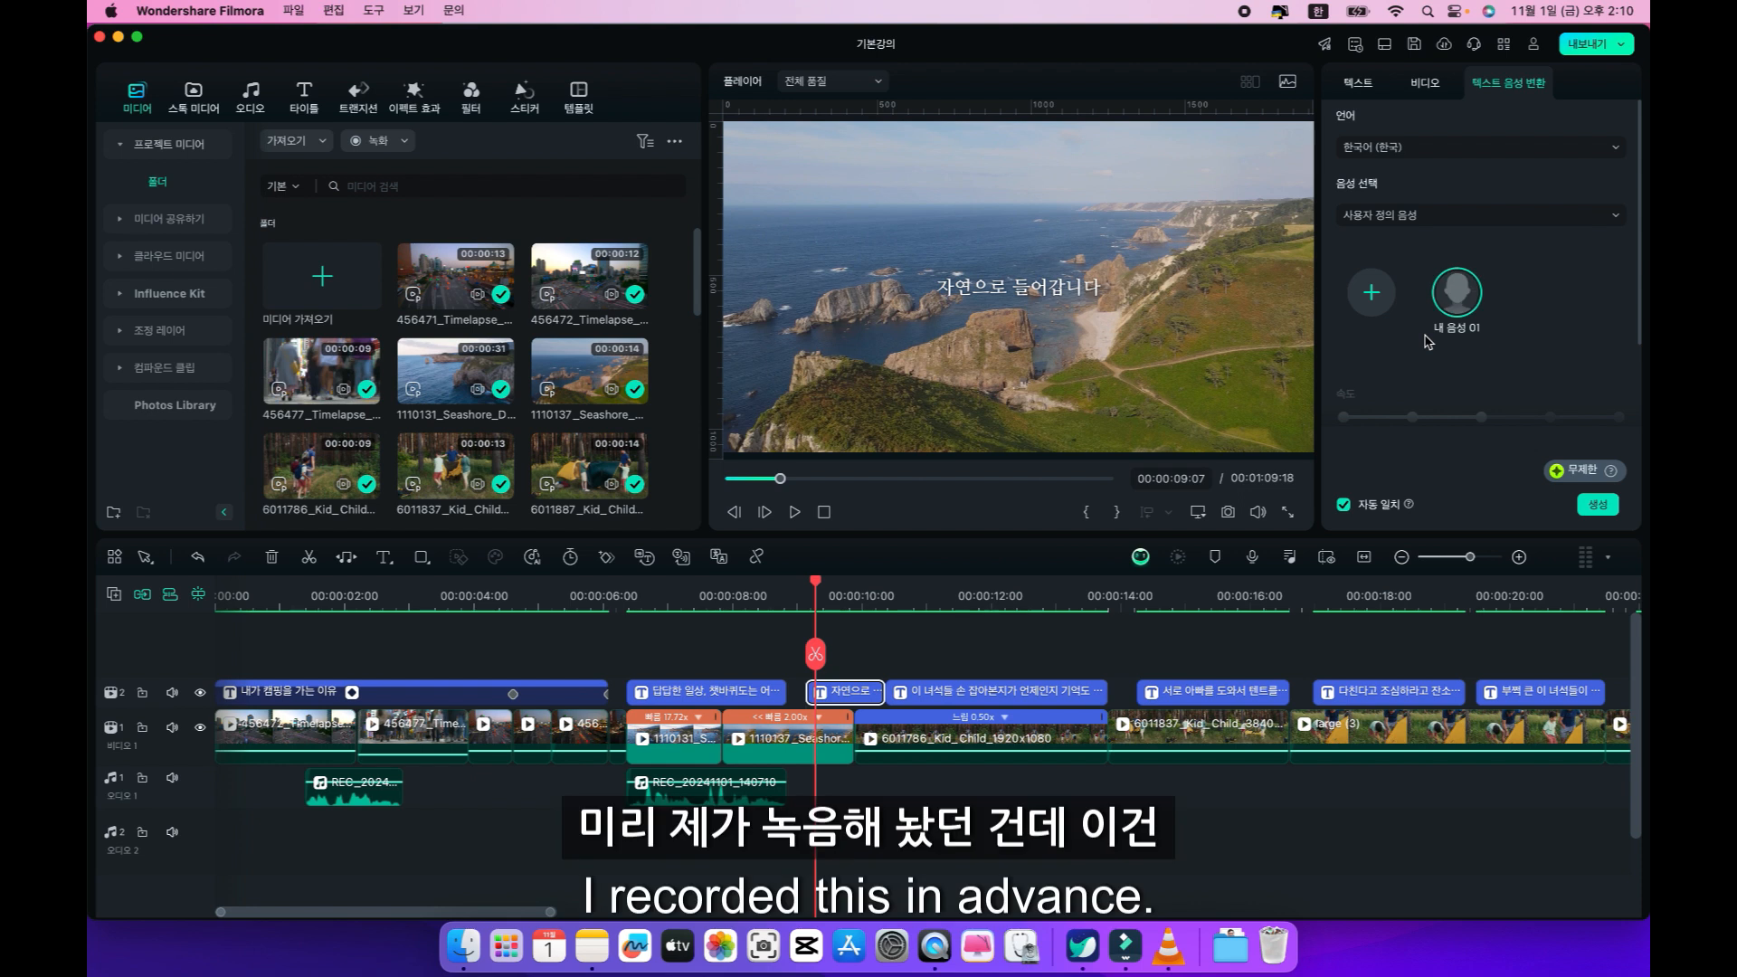
Start a voice clone, agreeing to the terms of use, and record the consent script for about 10 seconds with the USBAudio1.0 device.
click(1372, 295)
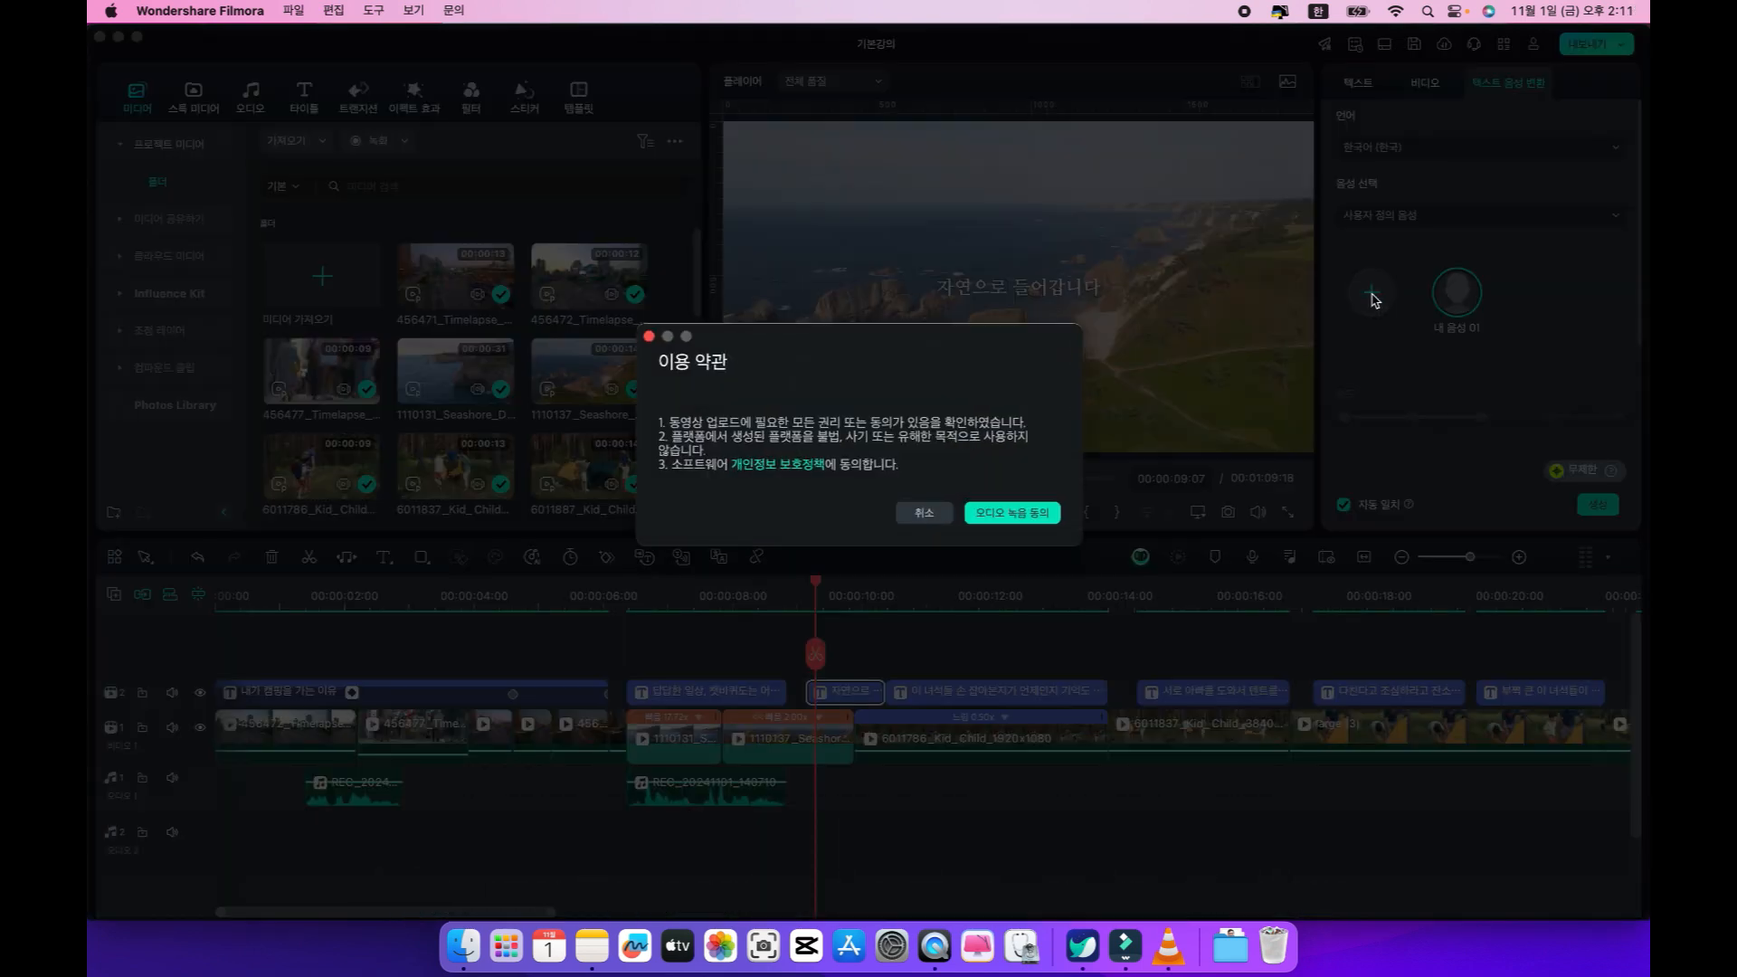
click(1003, 513)
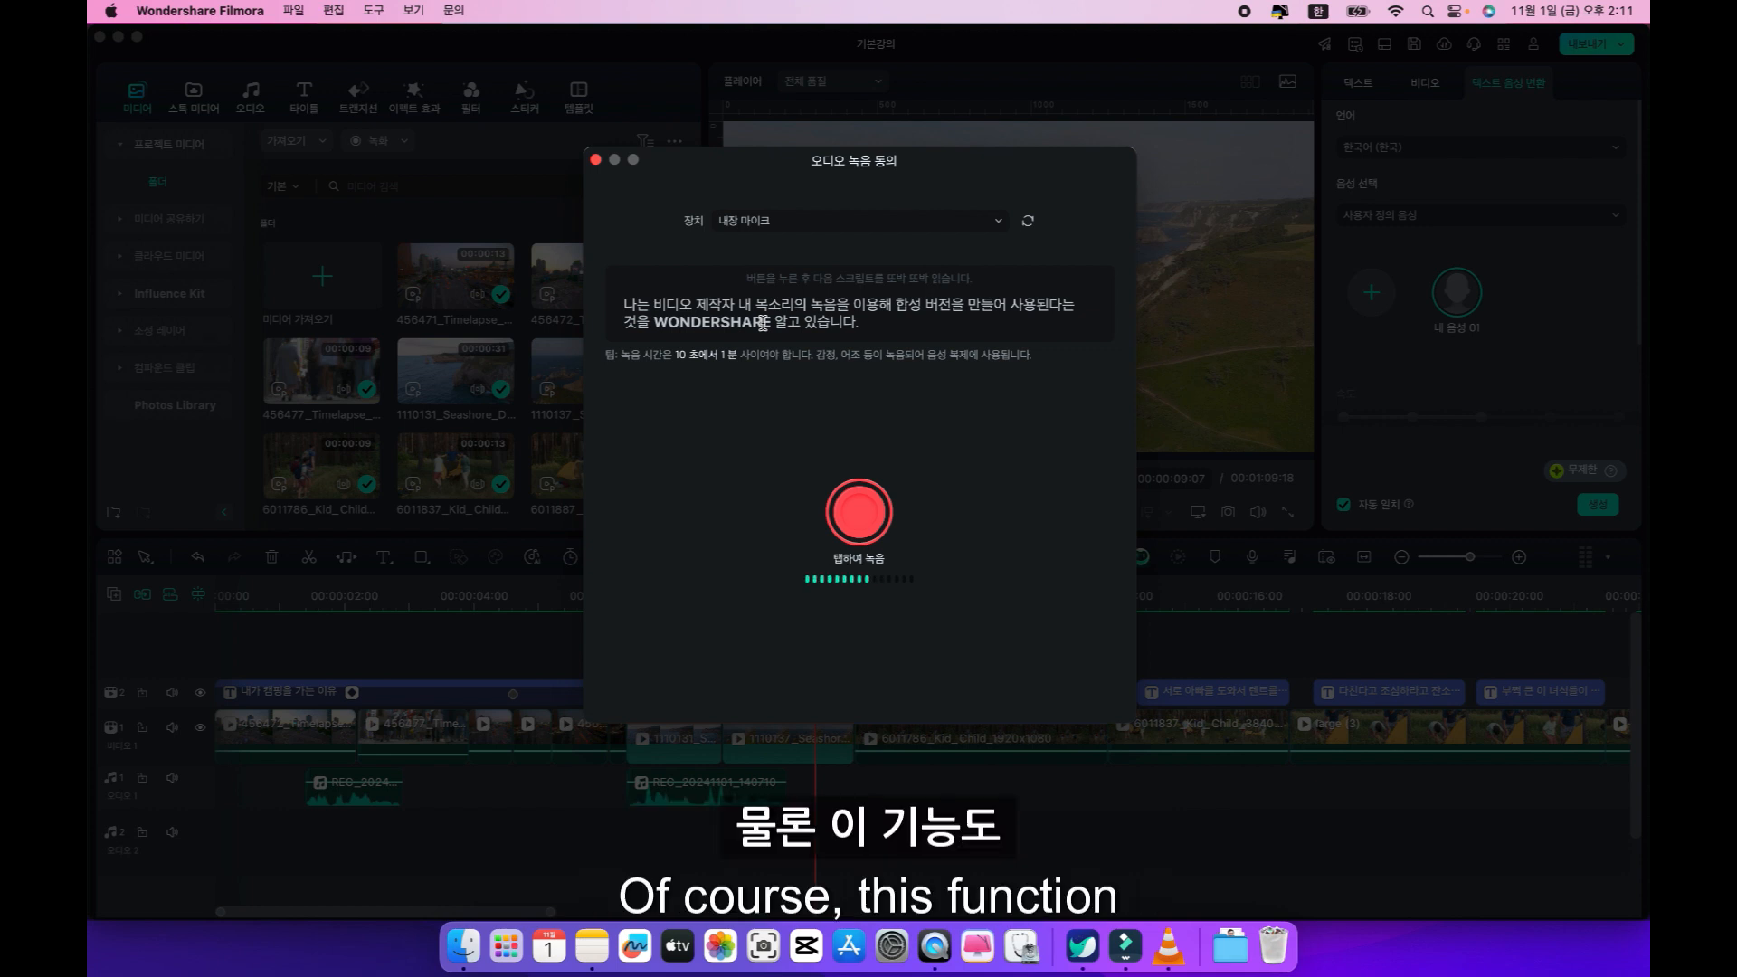
click(792, 221)
click(767, 288)
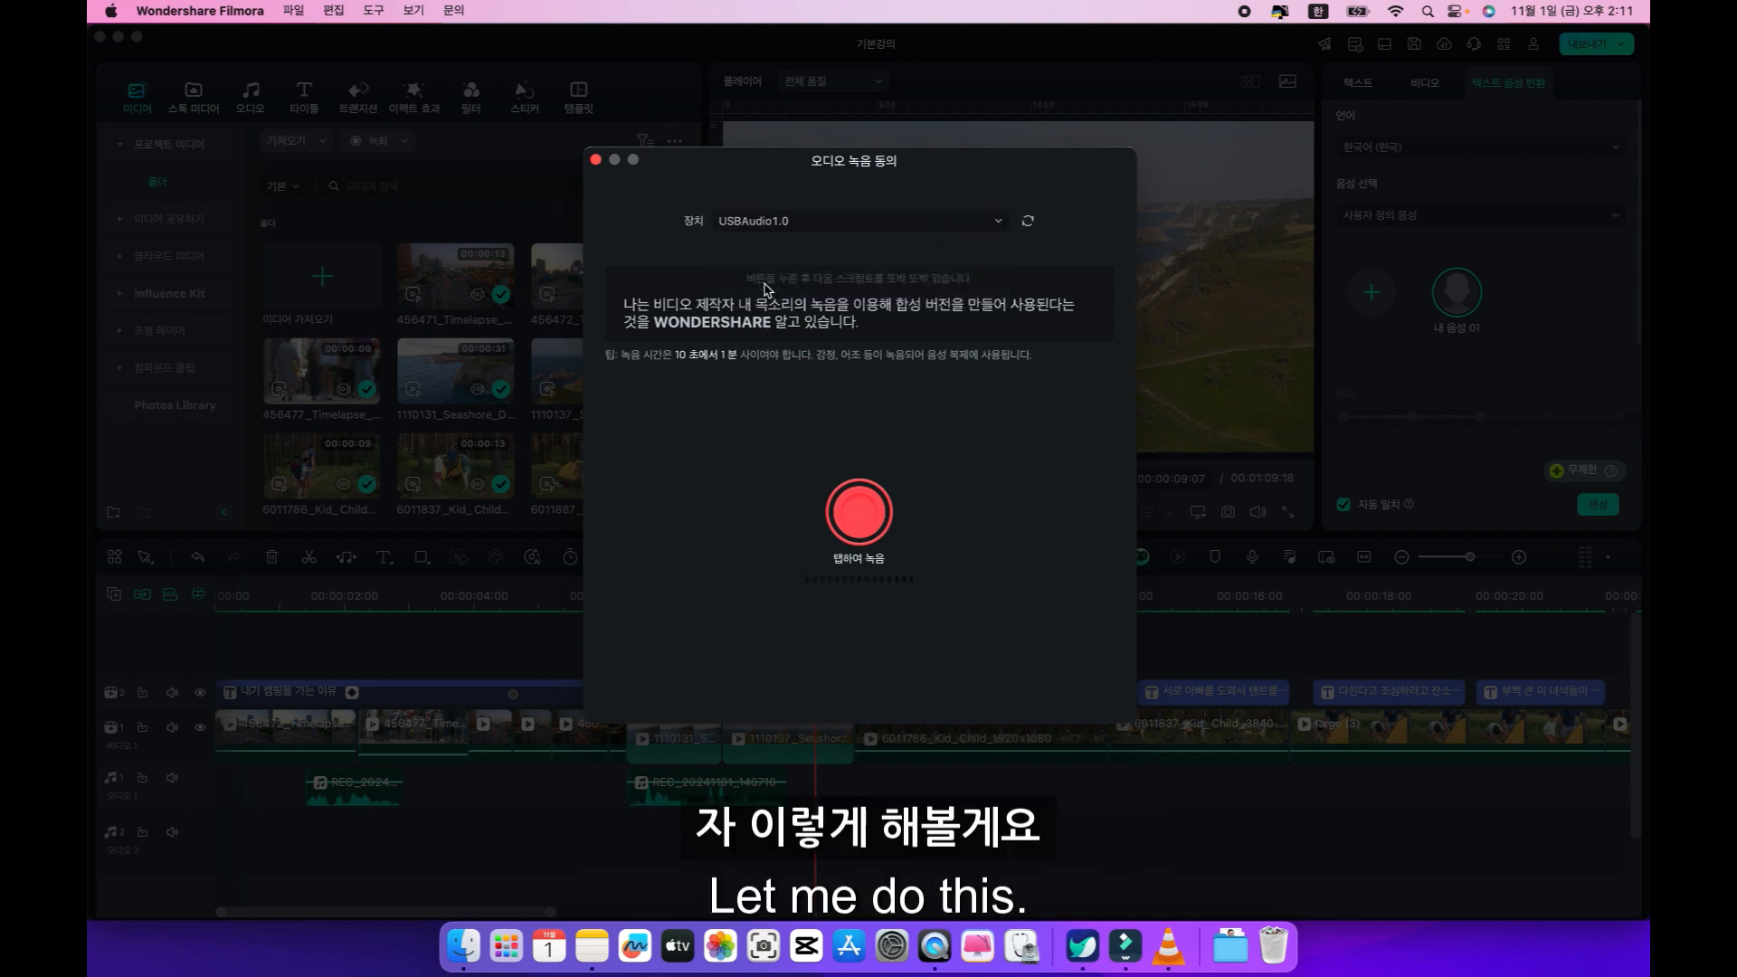
click(860, 512)
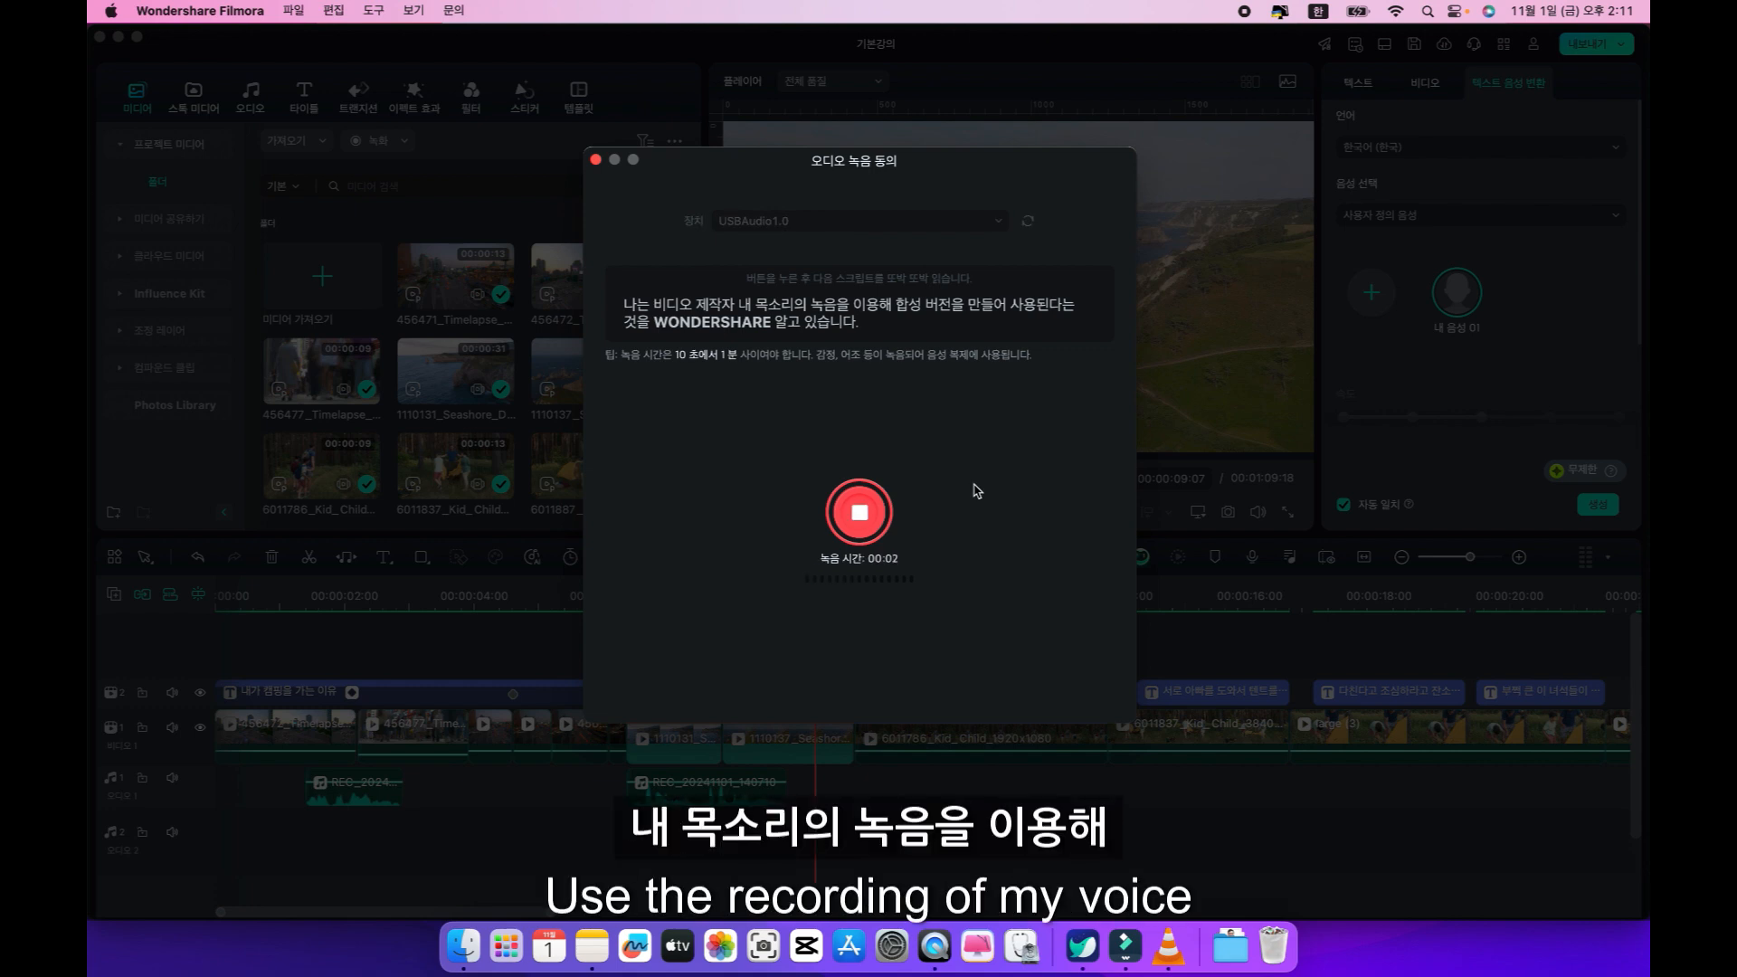
click(874, 509)
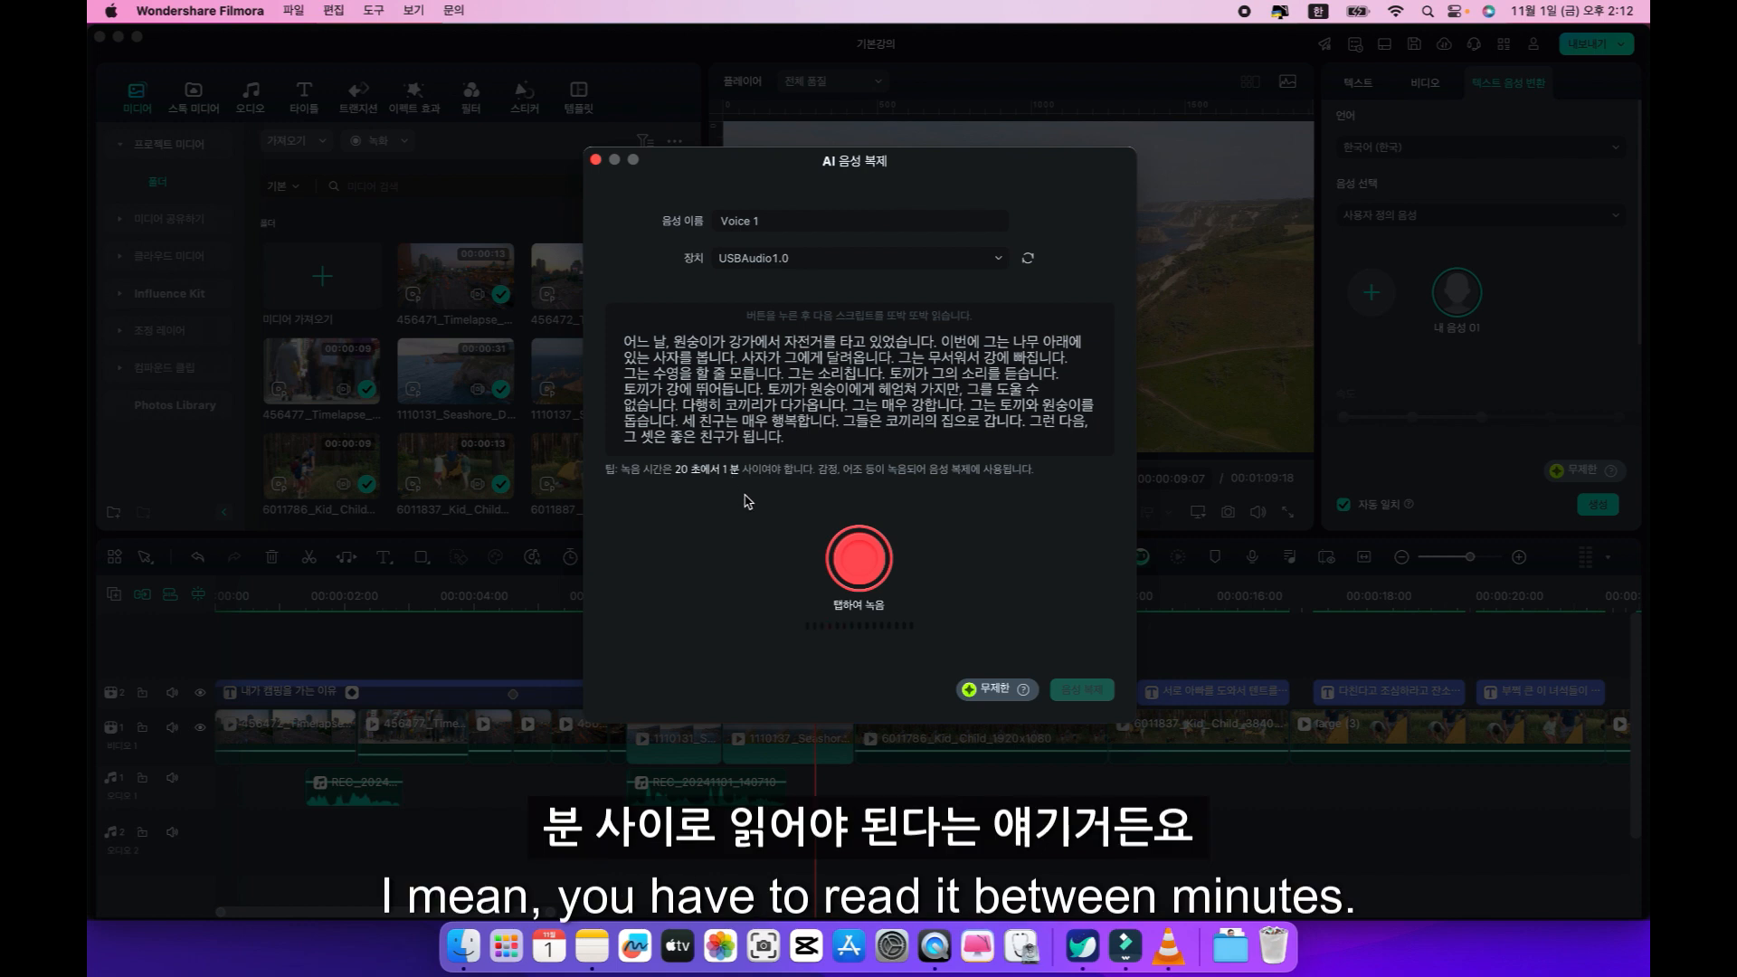
Record the sample story script for the Voice 1 clone with the USBAudio1.0 device.
click(837, 549)
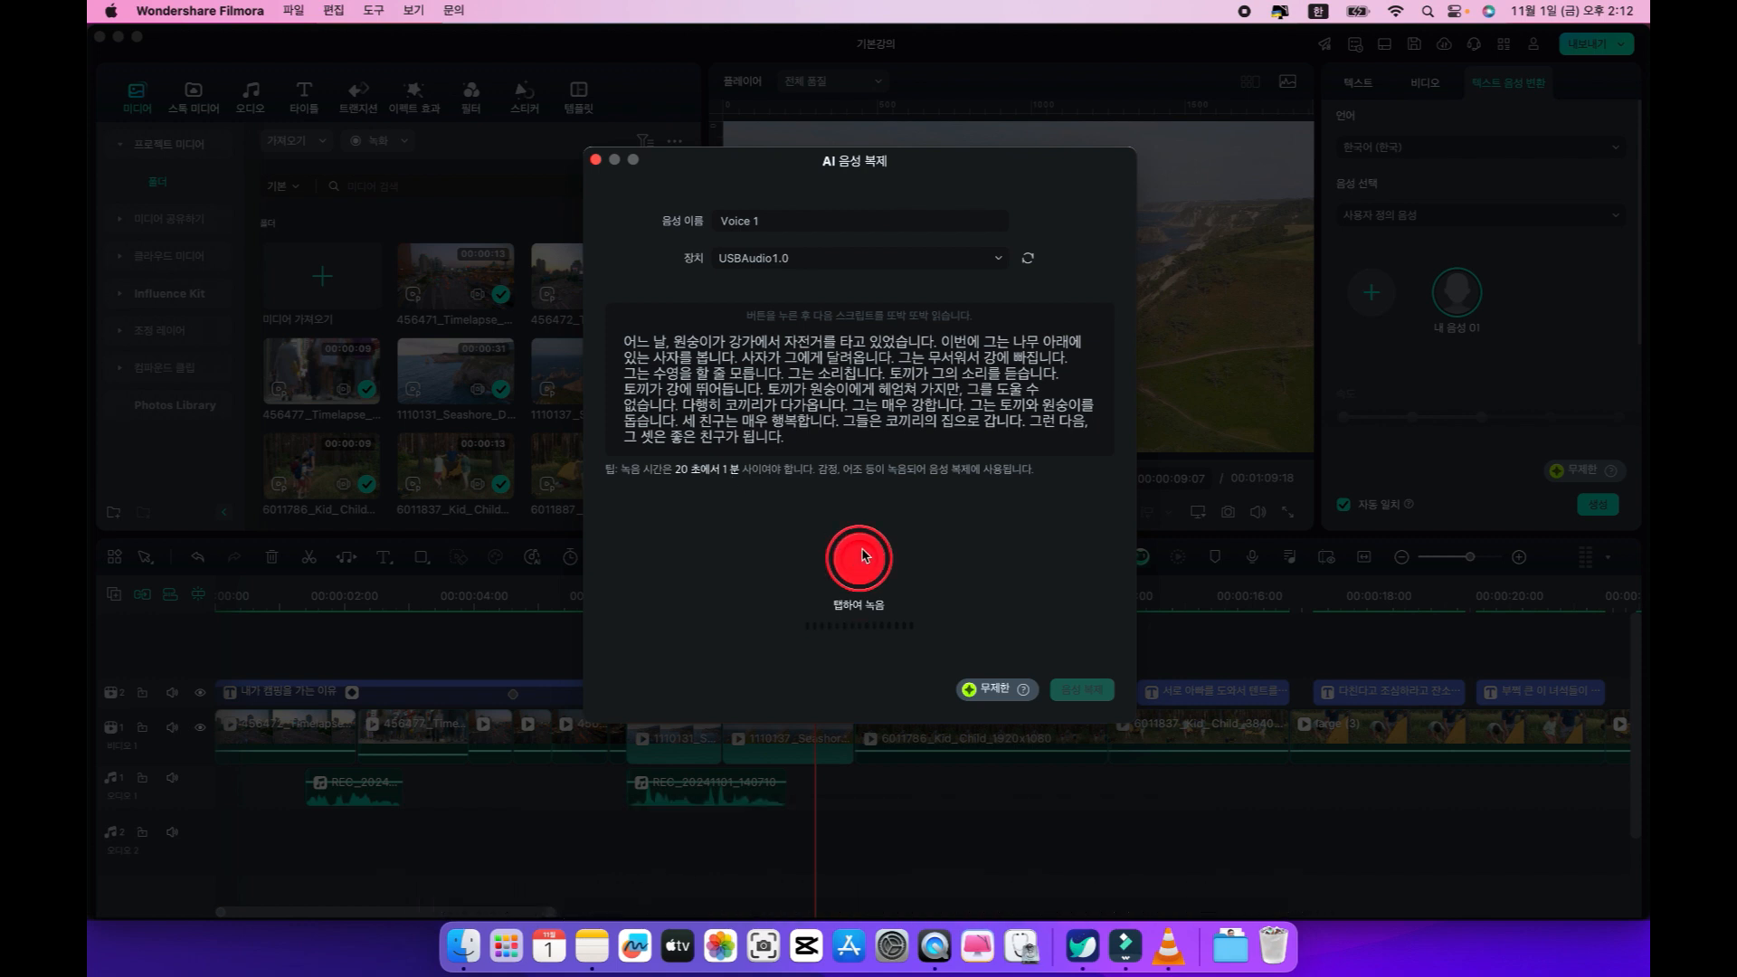
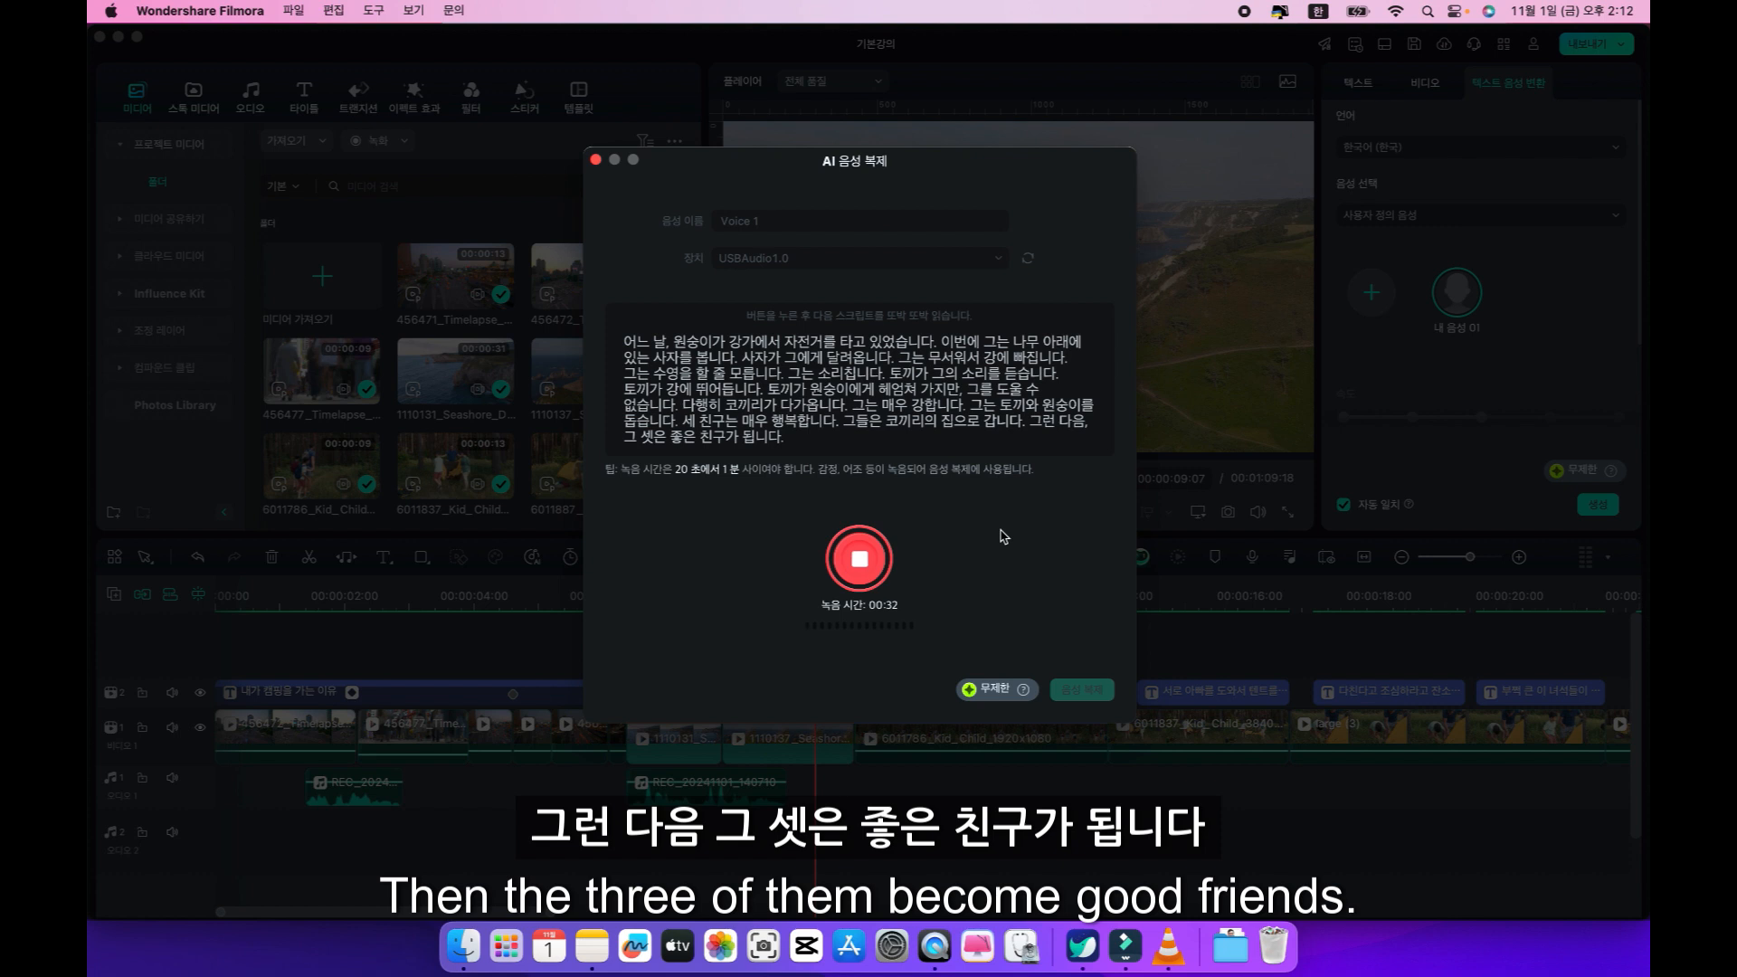
Finish recording the sample story script and create the Voice 1 clone from it.
click(859, 570)
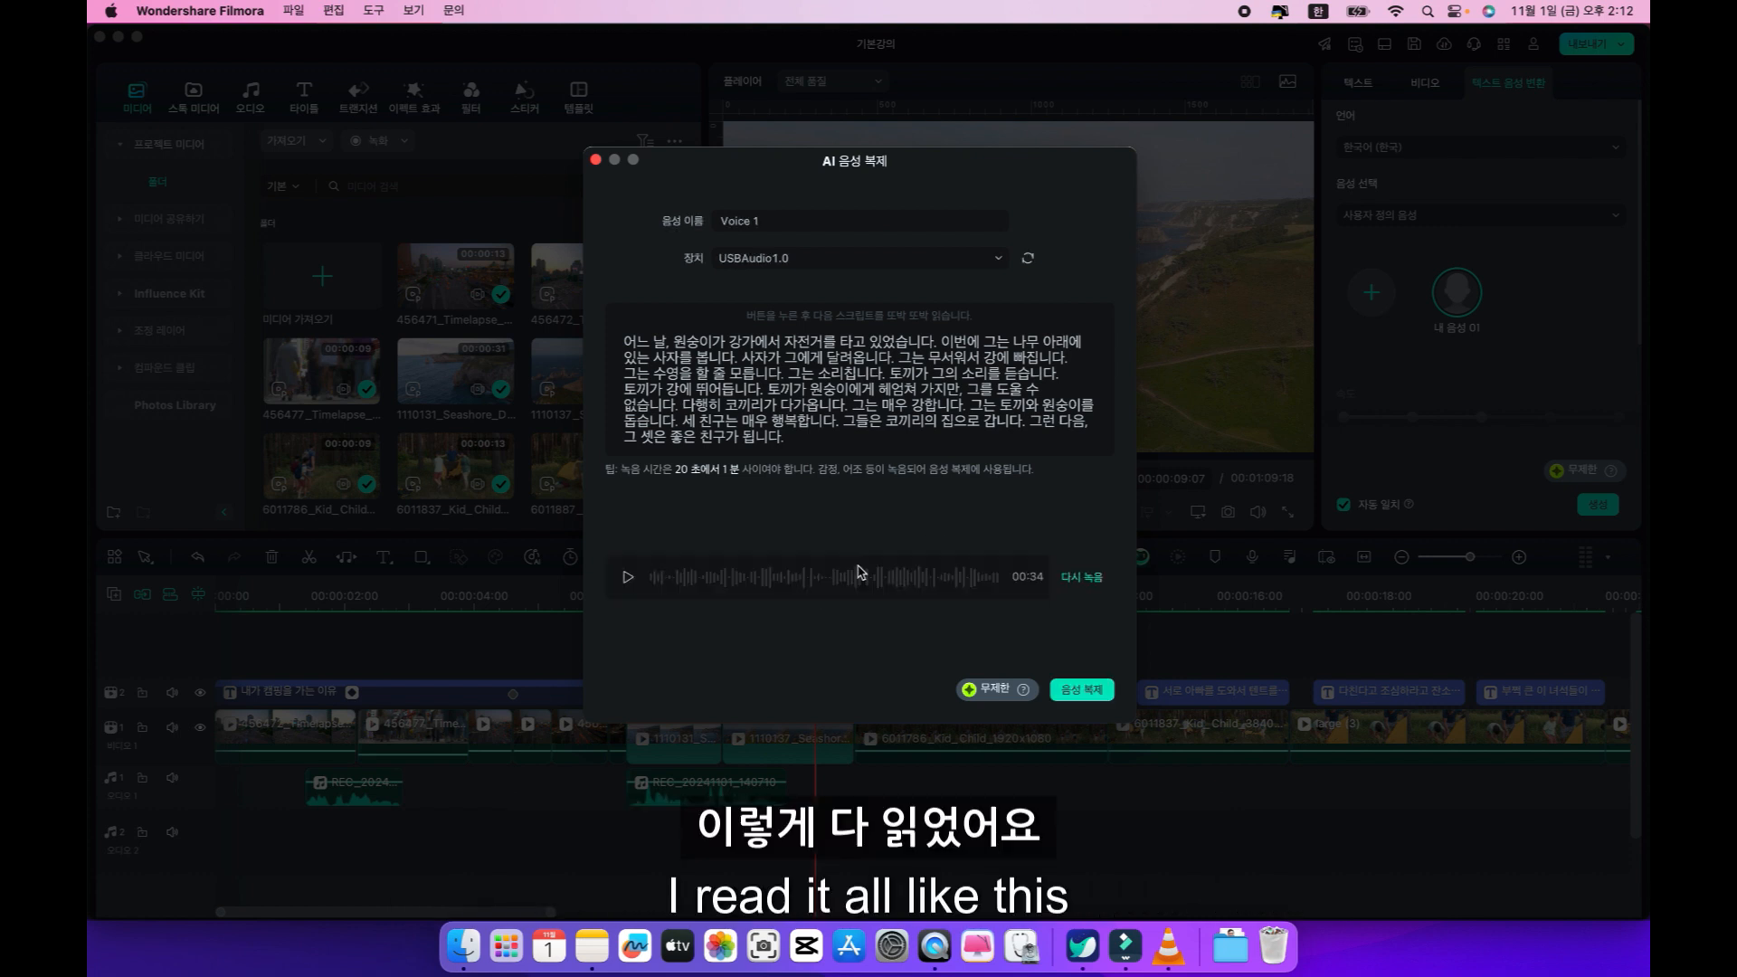
click(1079, 690)
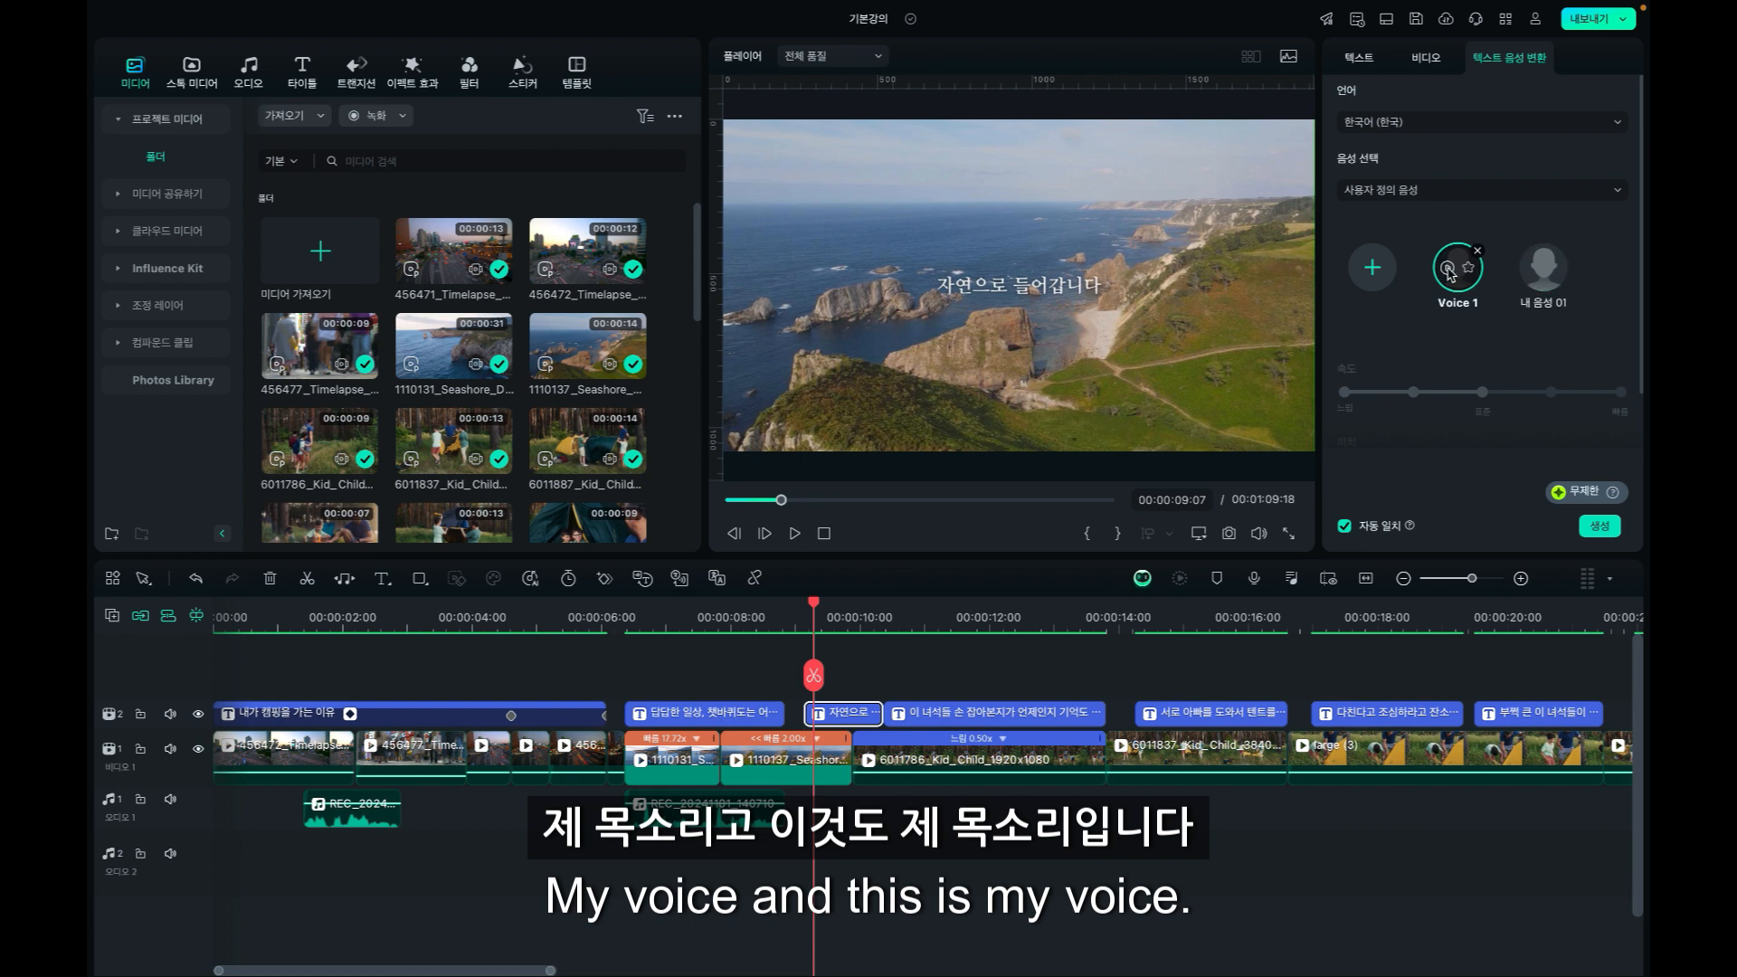
Preview the Voice 1 and 내 음성 01 voices for comparison and delete the Voice 1 clone.
click(1448, 269)
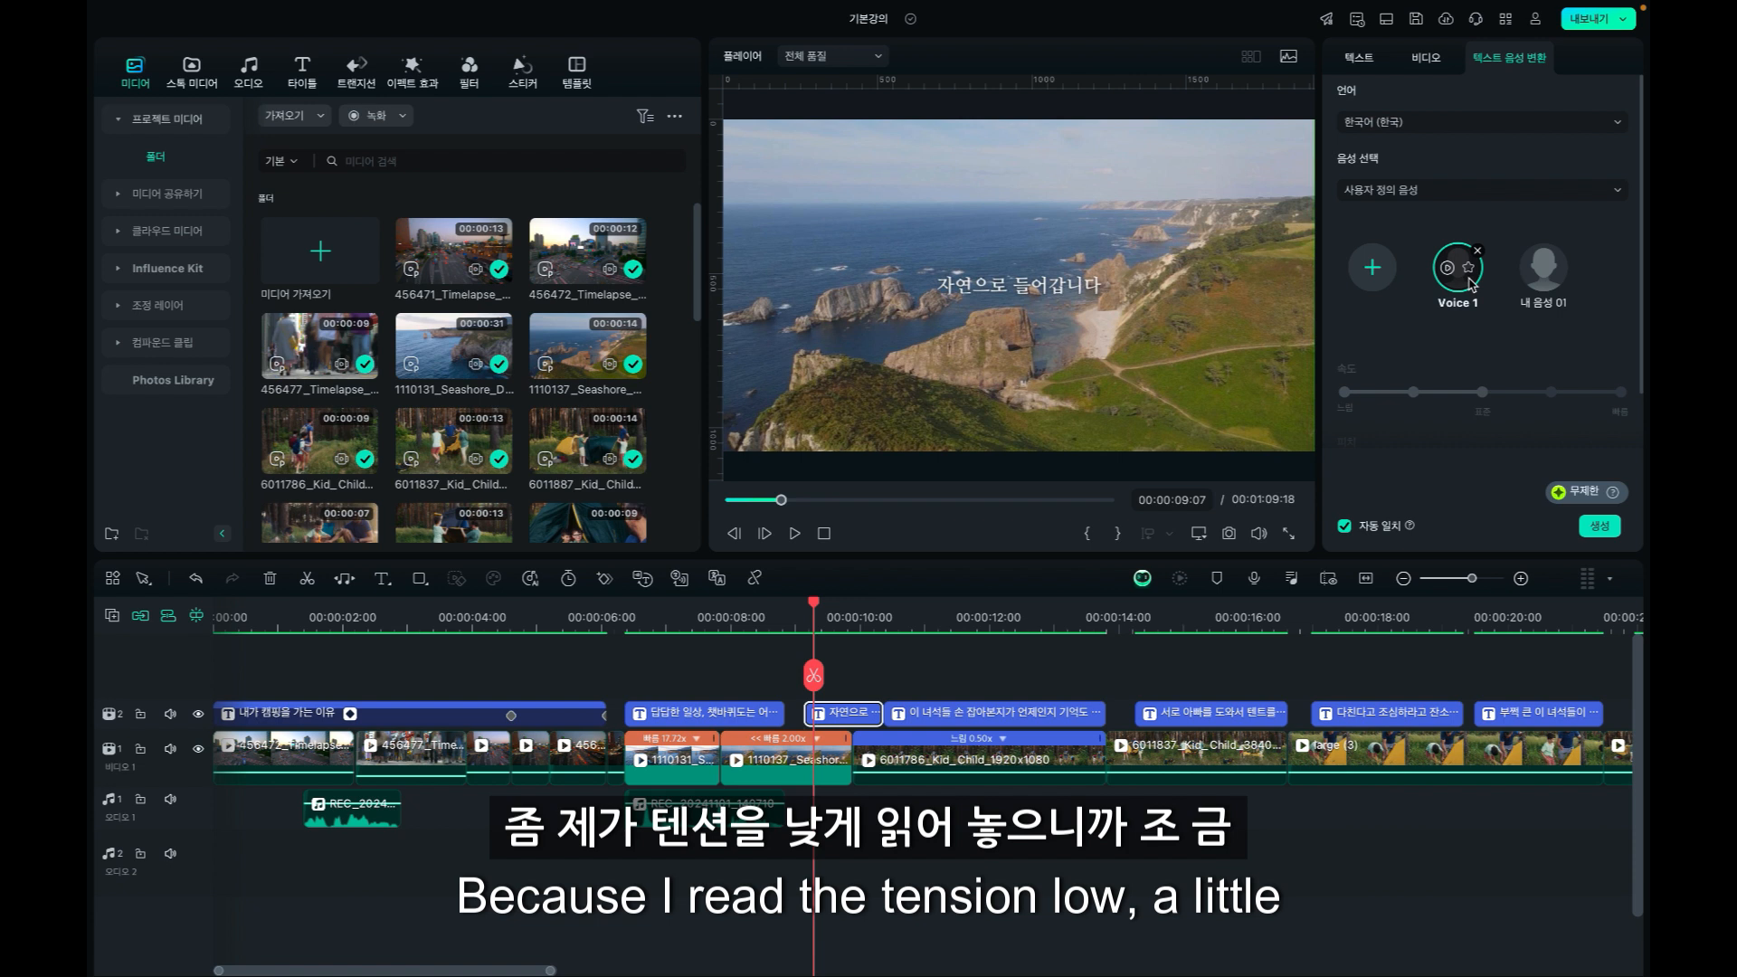
click(1532, 271)
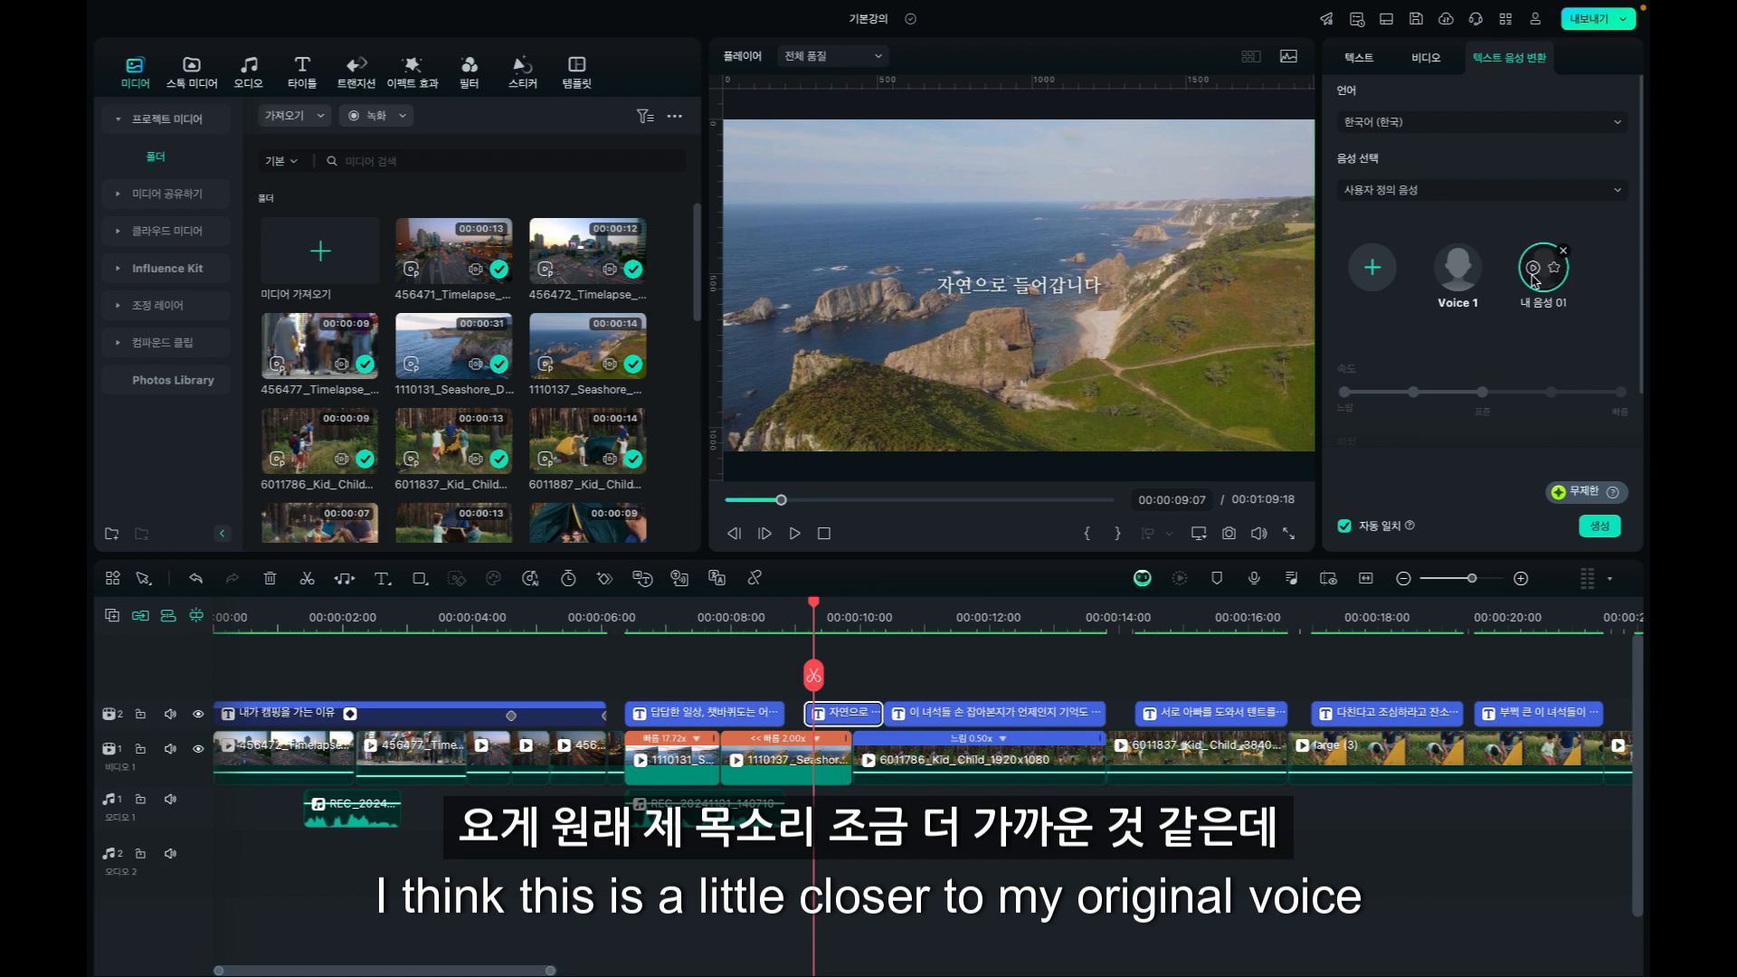
click(1451, 276)
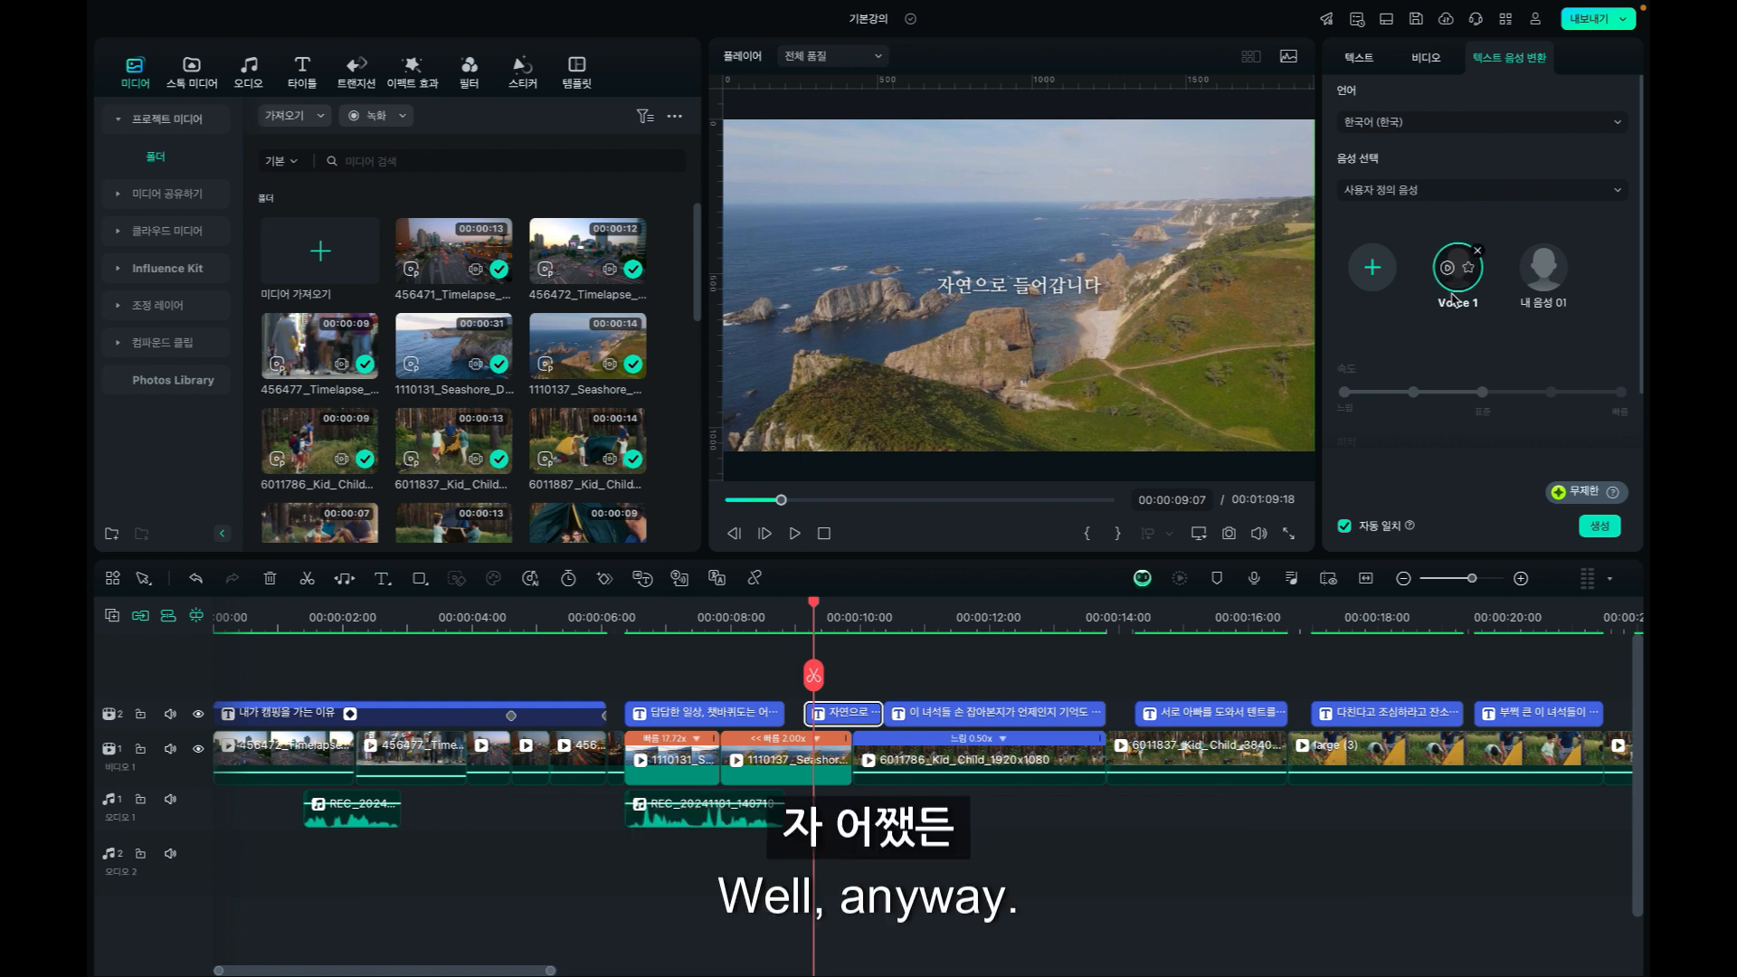
click(1478, 254)
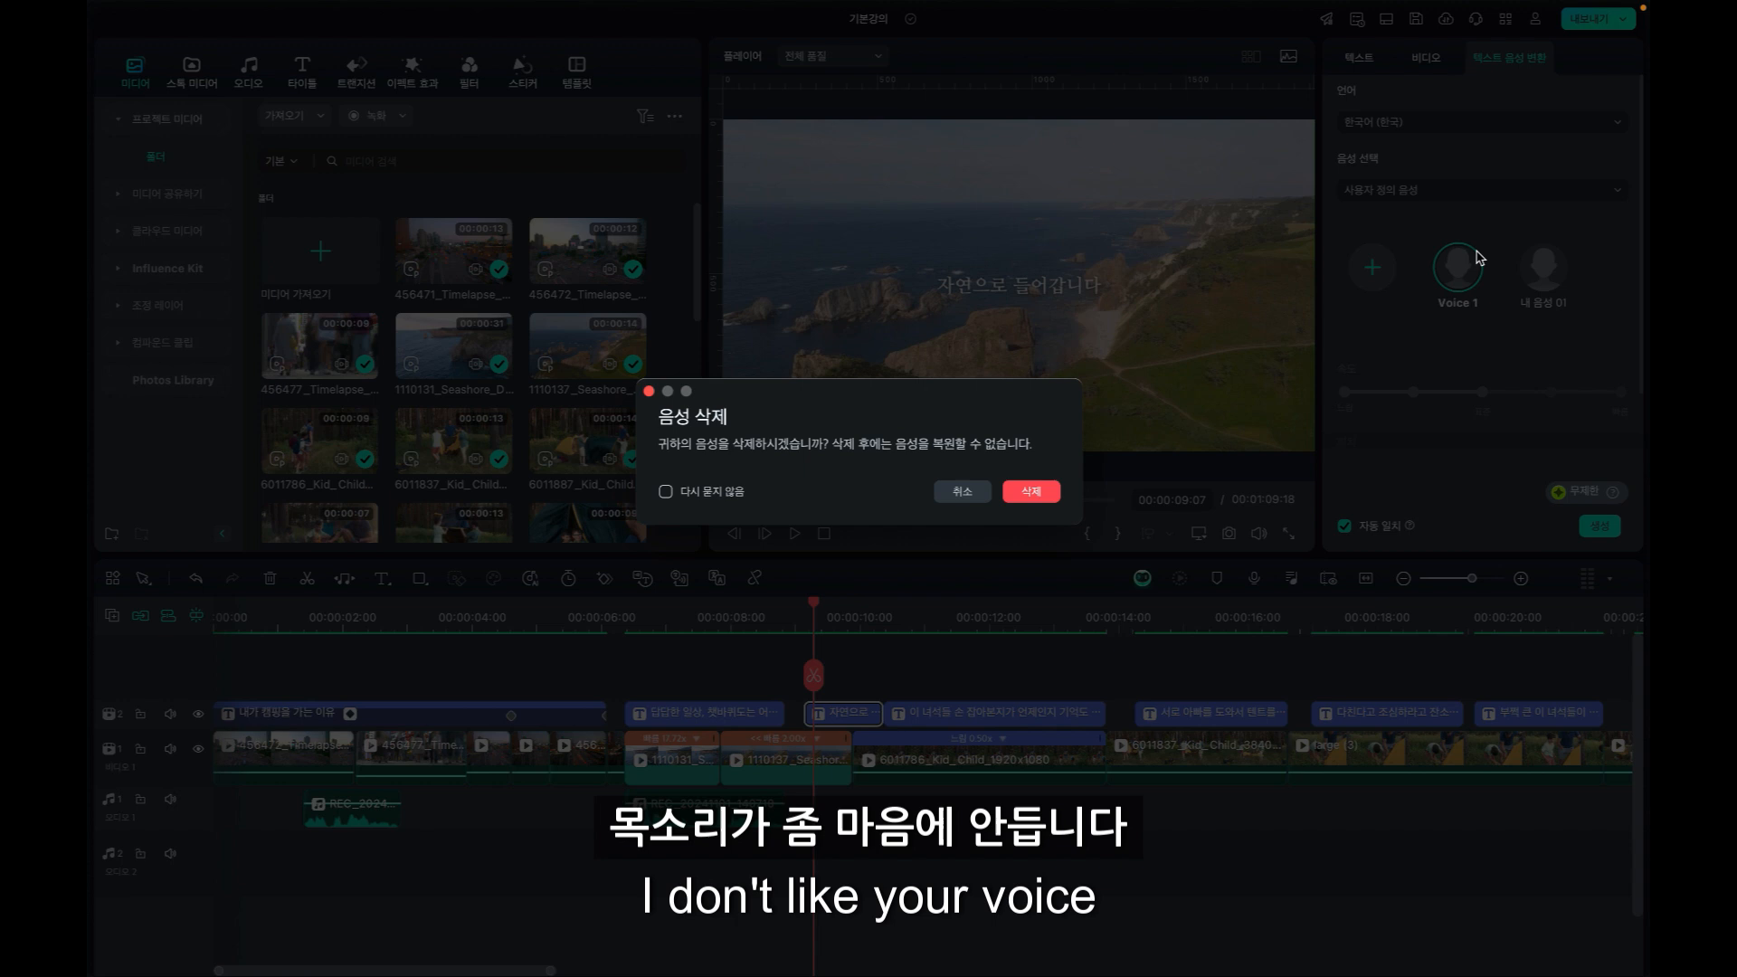
click(1031, 492)
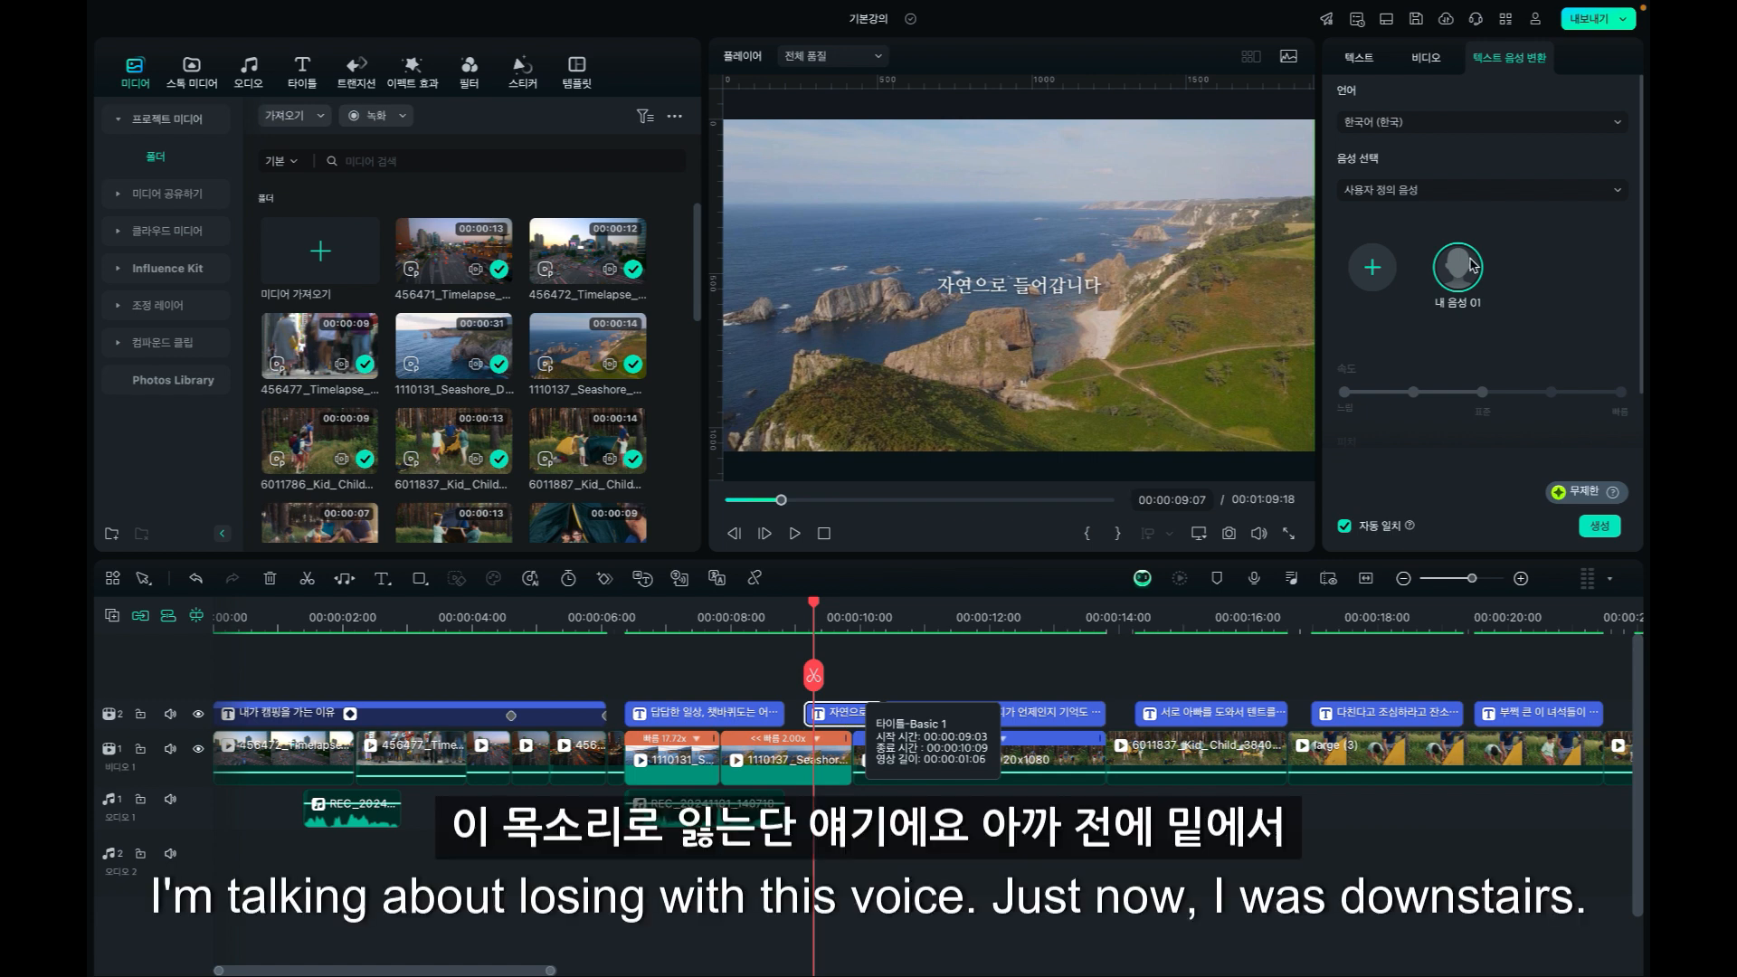
Switch the "자연으로 들어갑니다" caption's voice category to 내레이션 and select the Ava voice.
scroll(1463, 390, down, 1)
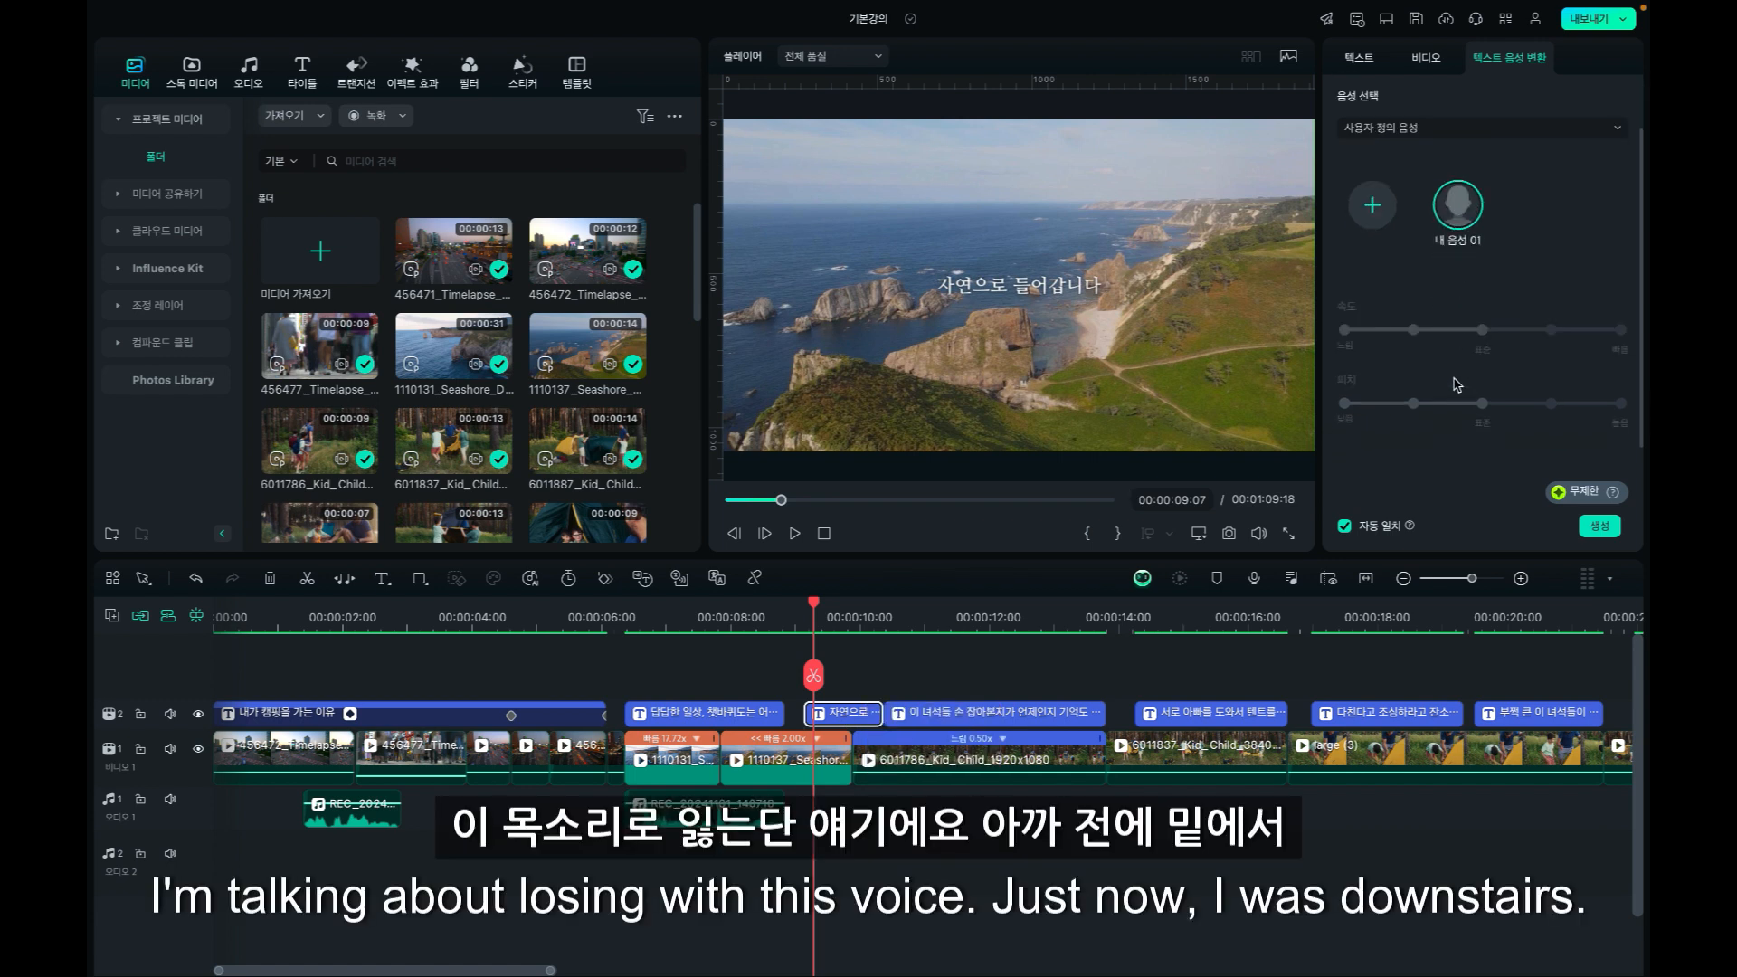
click(1466, 127)
click(1382, 246)
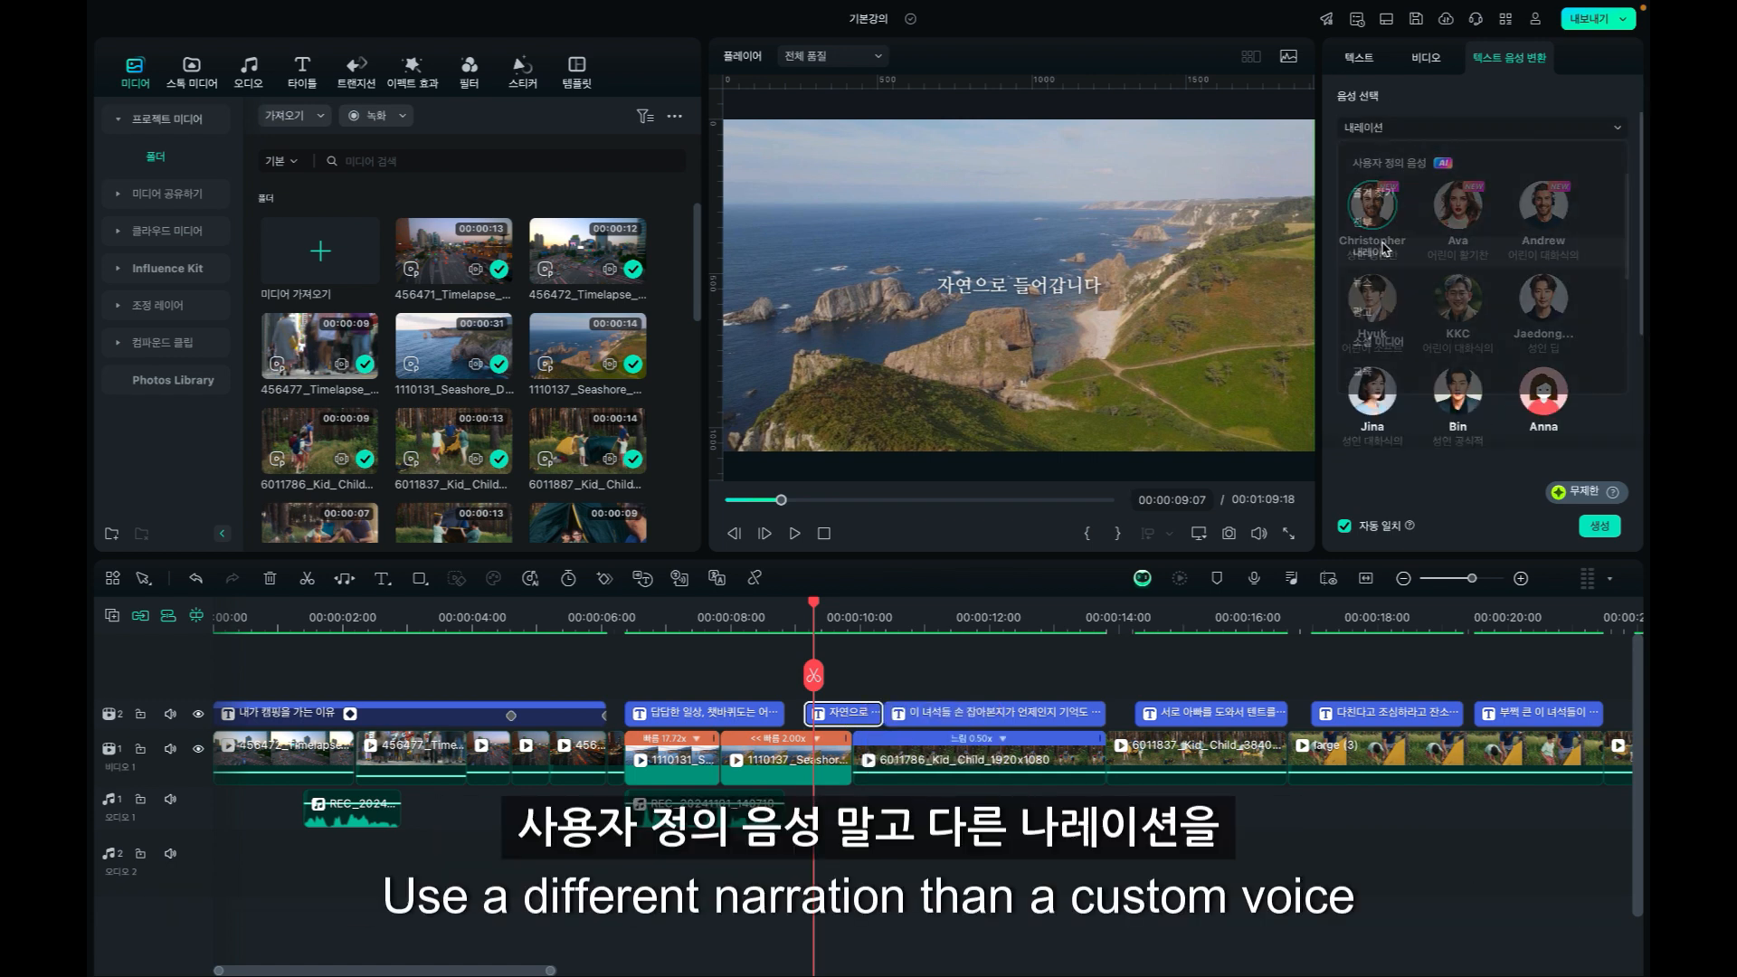
click(1460, 215)
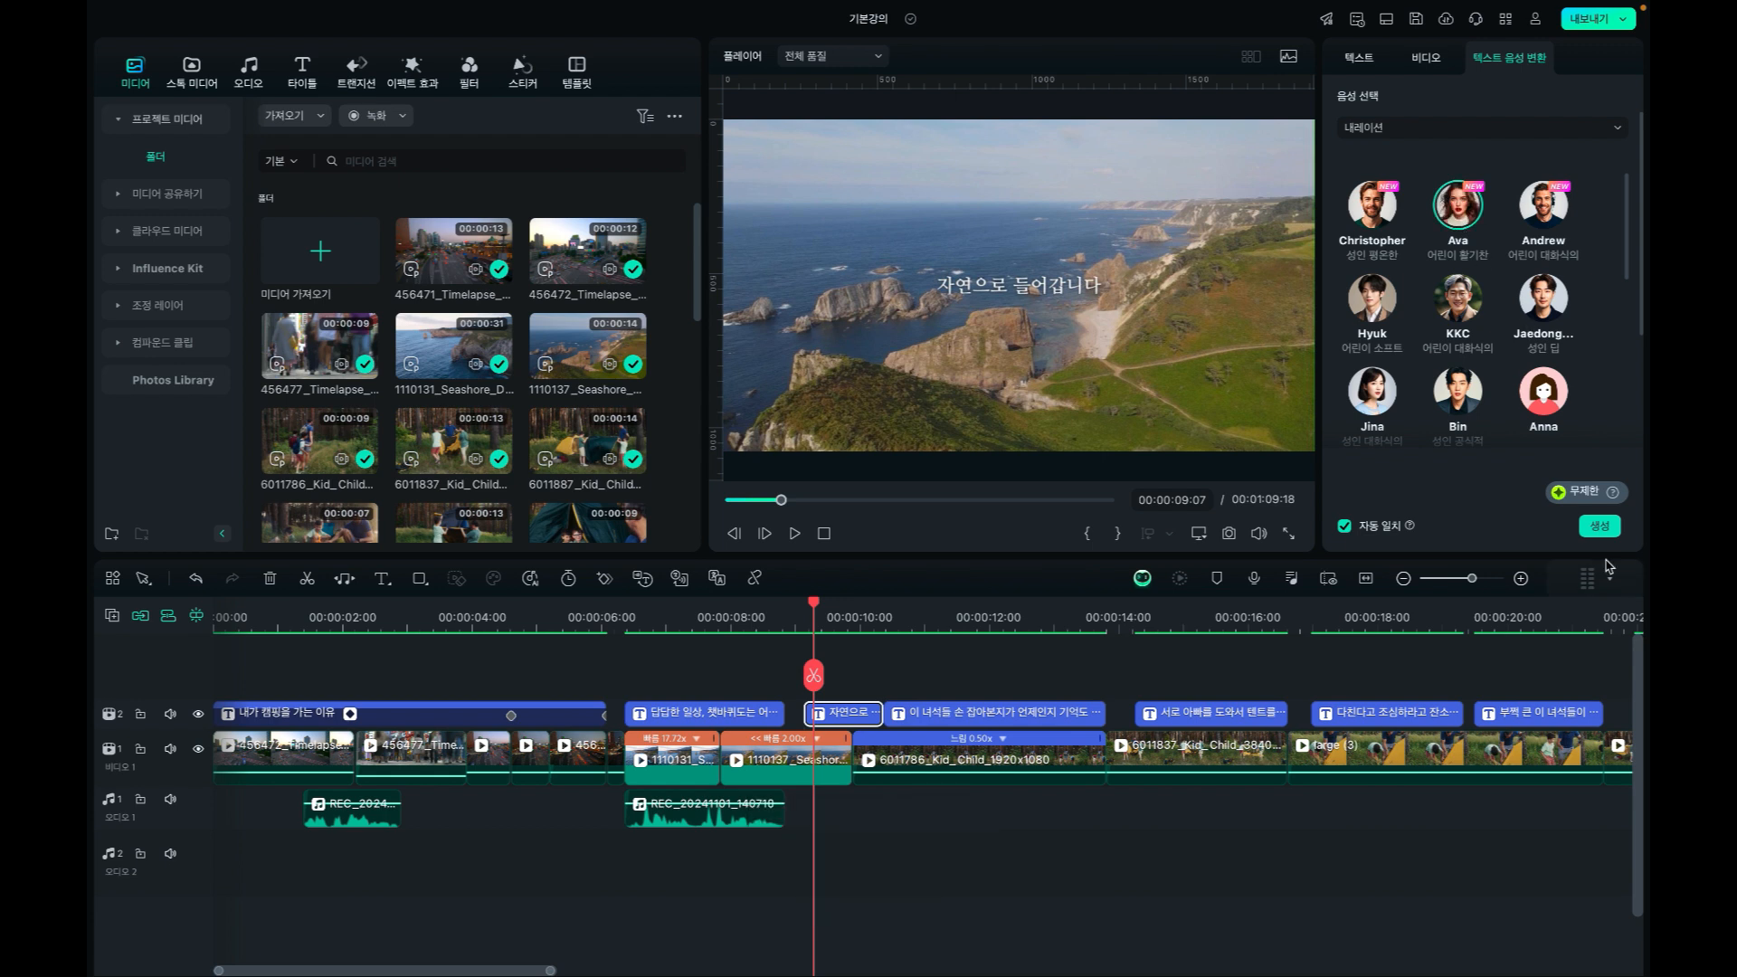
Set the "자연으로 들어갑니다" caption's voice category to 사용자 정의 음성 and generate its speech with 내 음성 01.
scroll(1406, 177, up, 2)
click(1403, 190)
click(1386, 230)
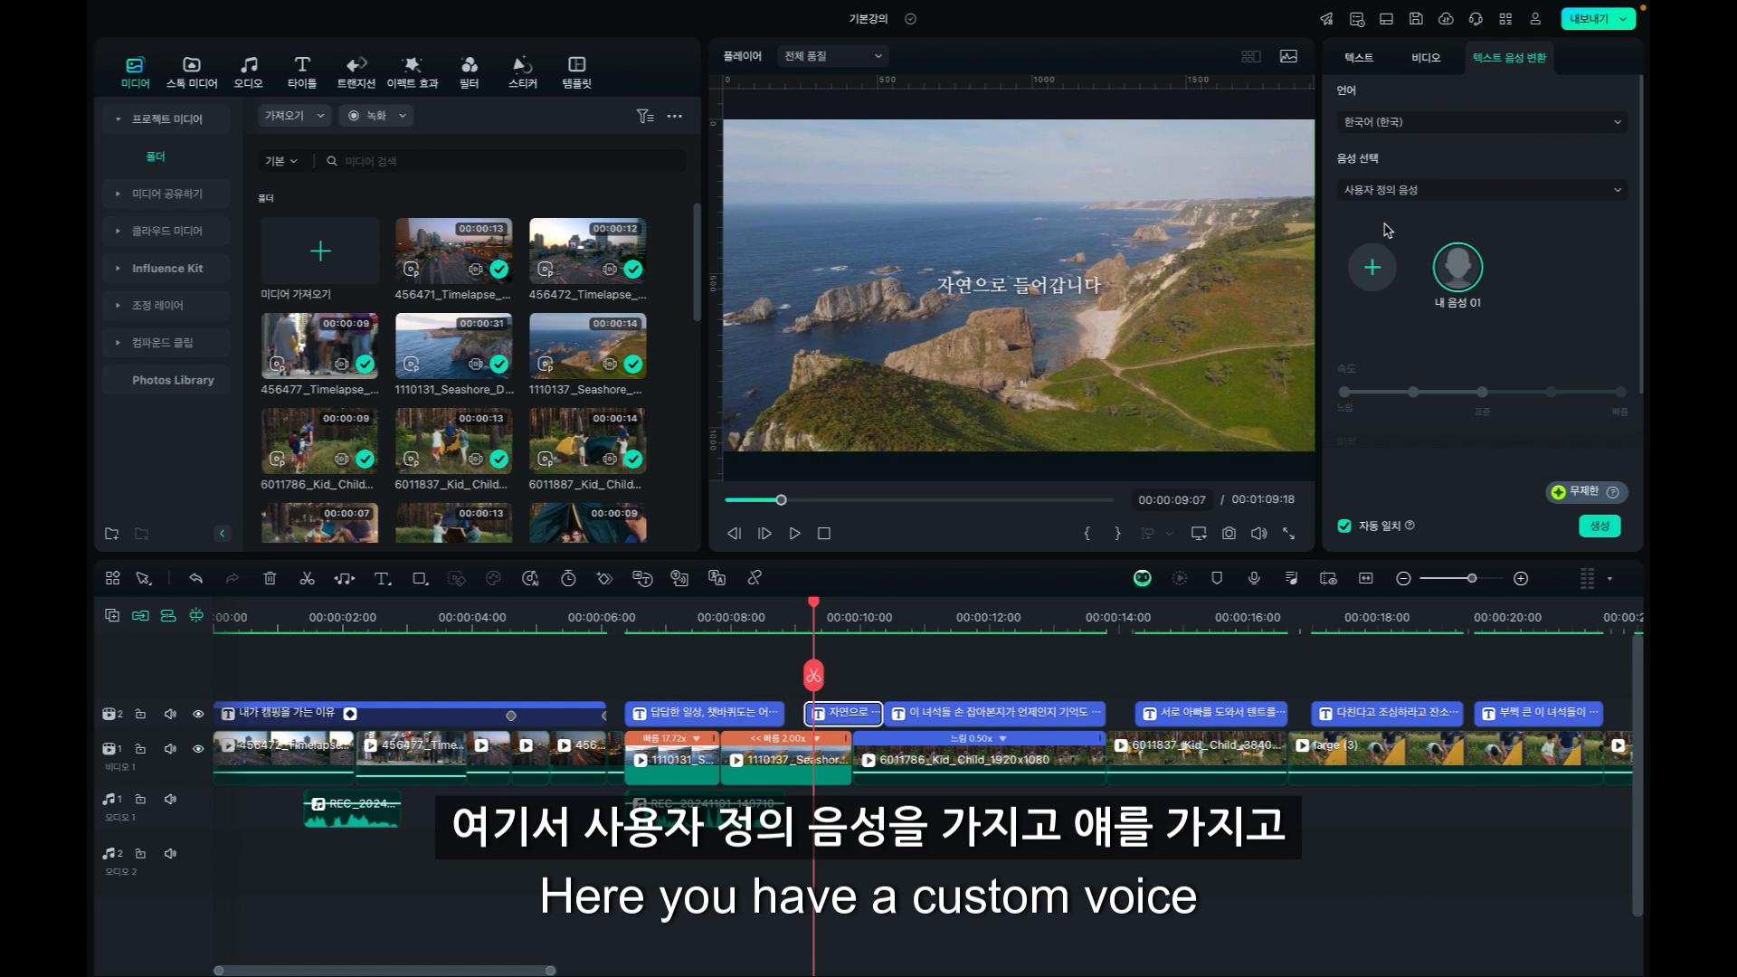
click(1599, 529)
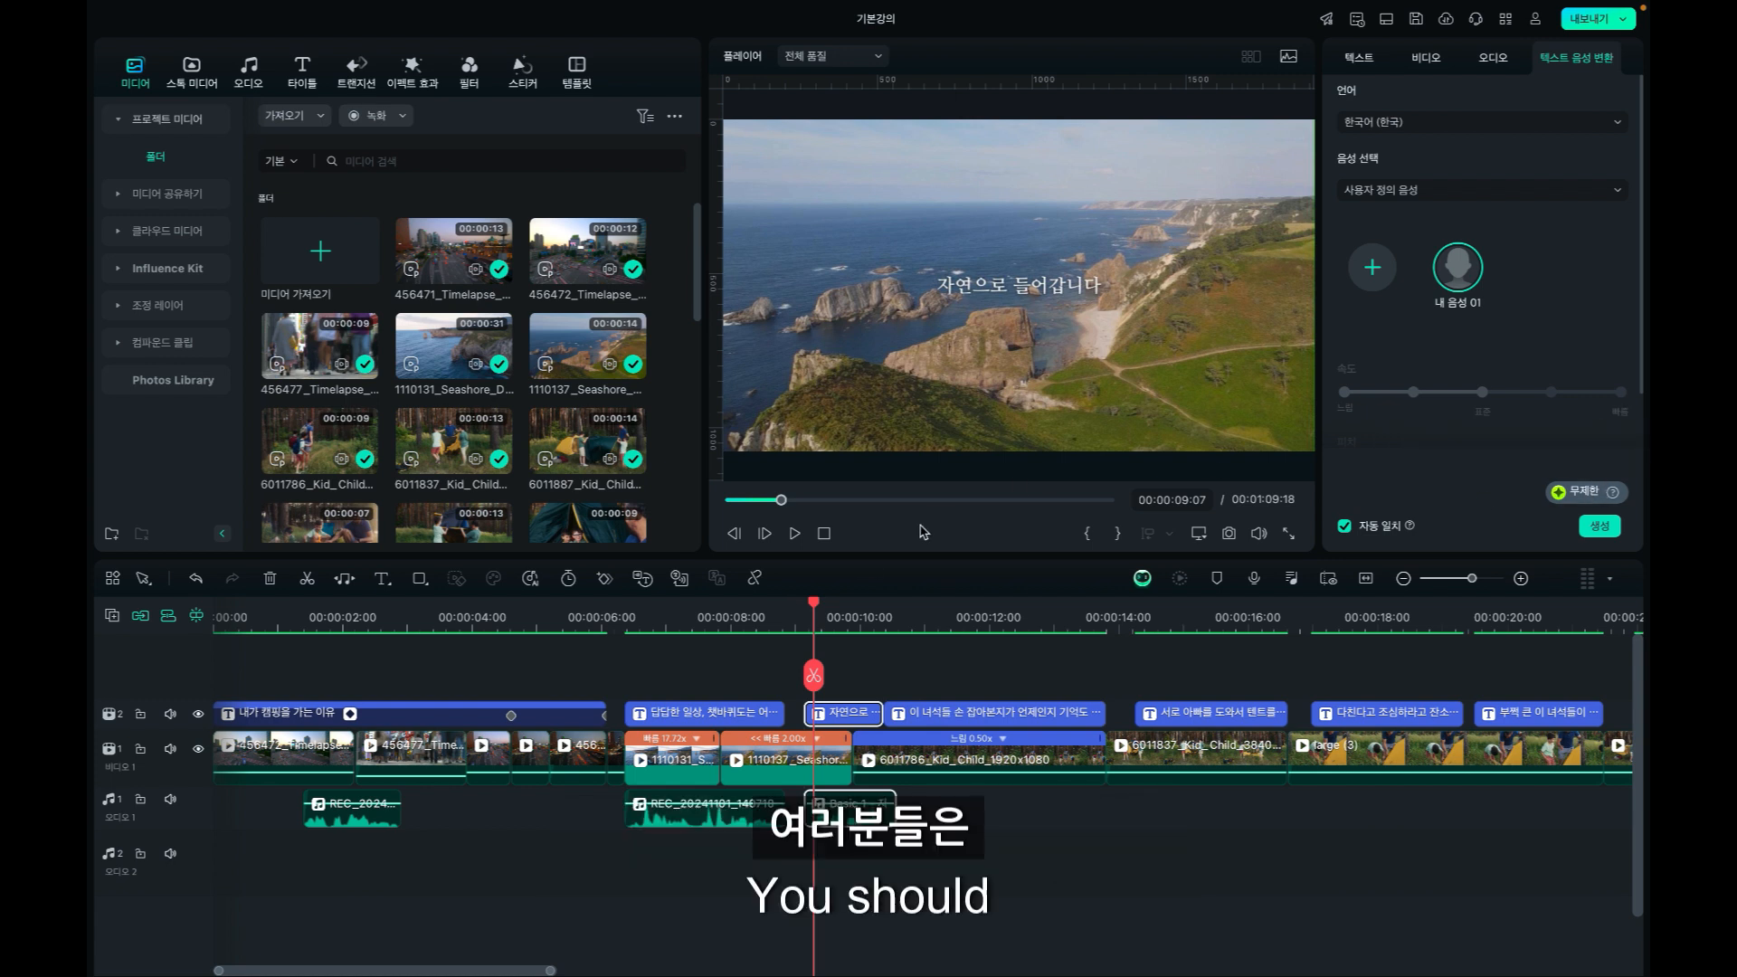
Play back the generated speech under the "자연으로 들어갑니다" caption.
click(781, 615)
key(space)
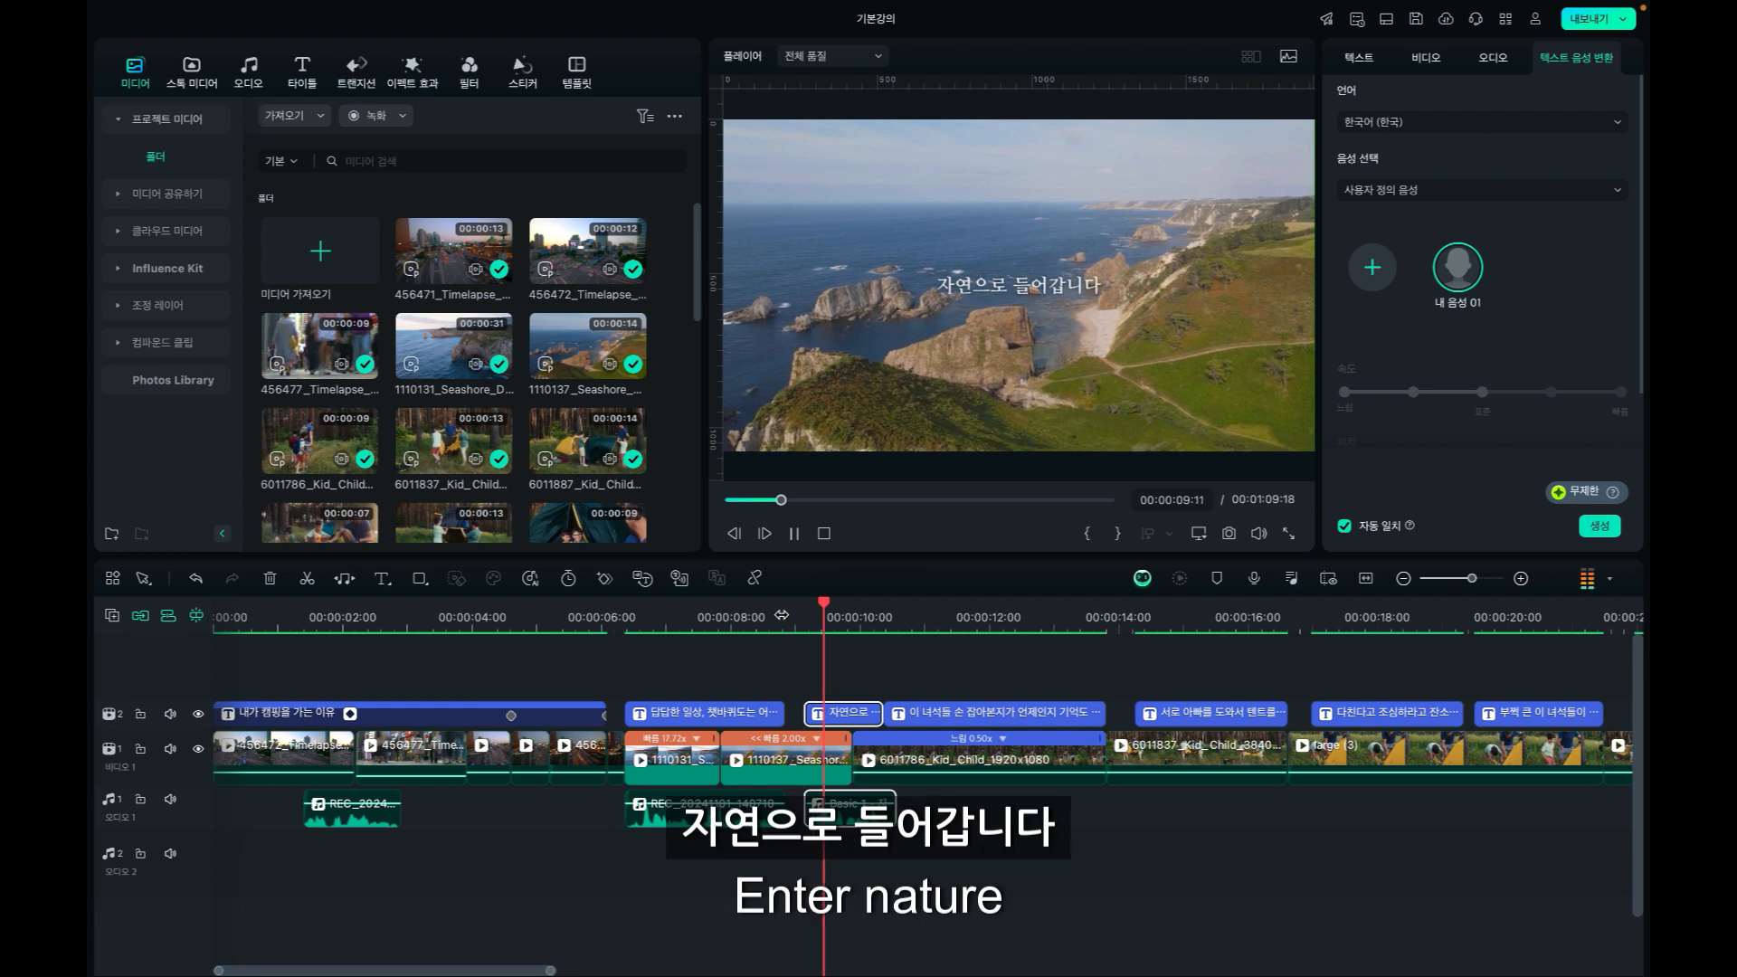
key(space)
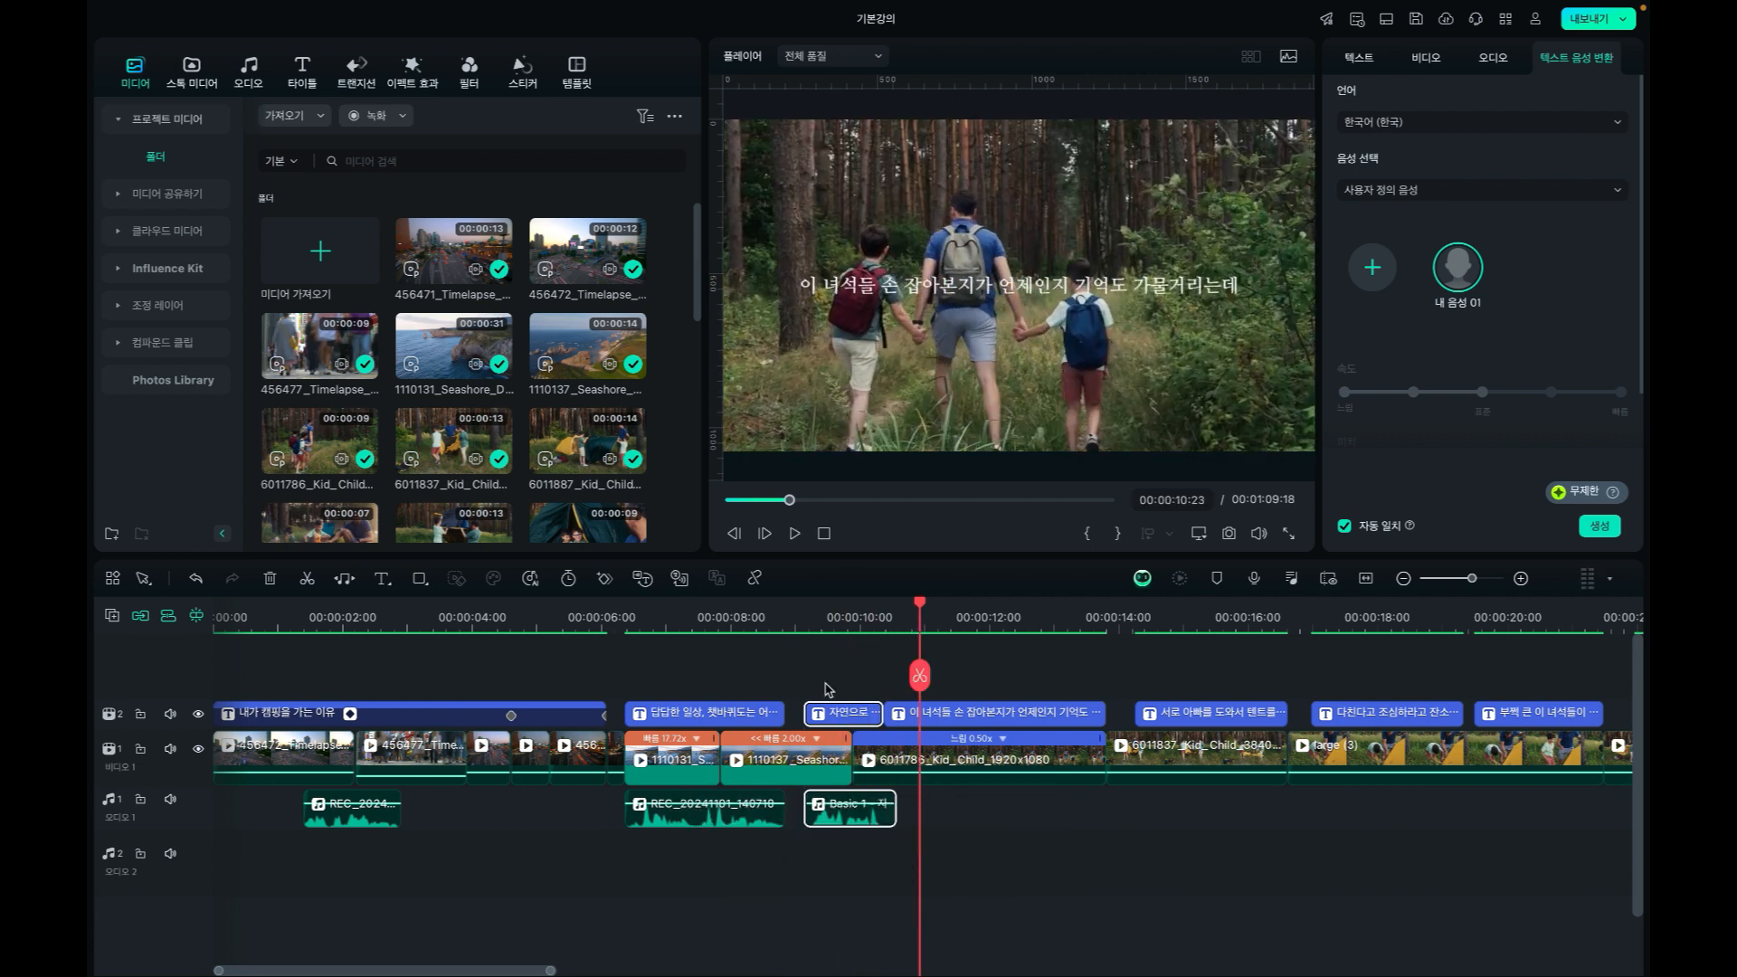
Select the four captions following "자연으로 들어갑니다" together and generate their speech with the 내 음성 01 voice.
click(936, 716)
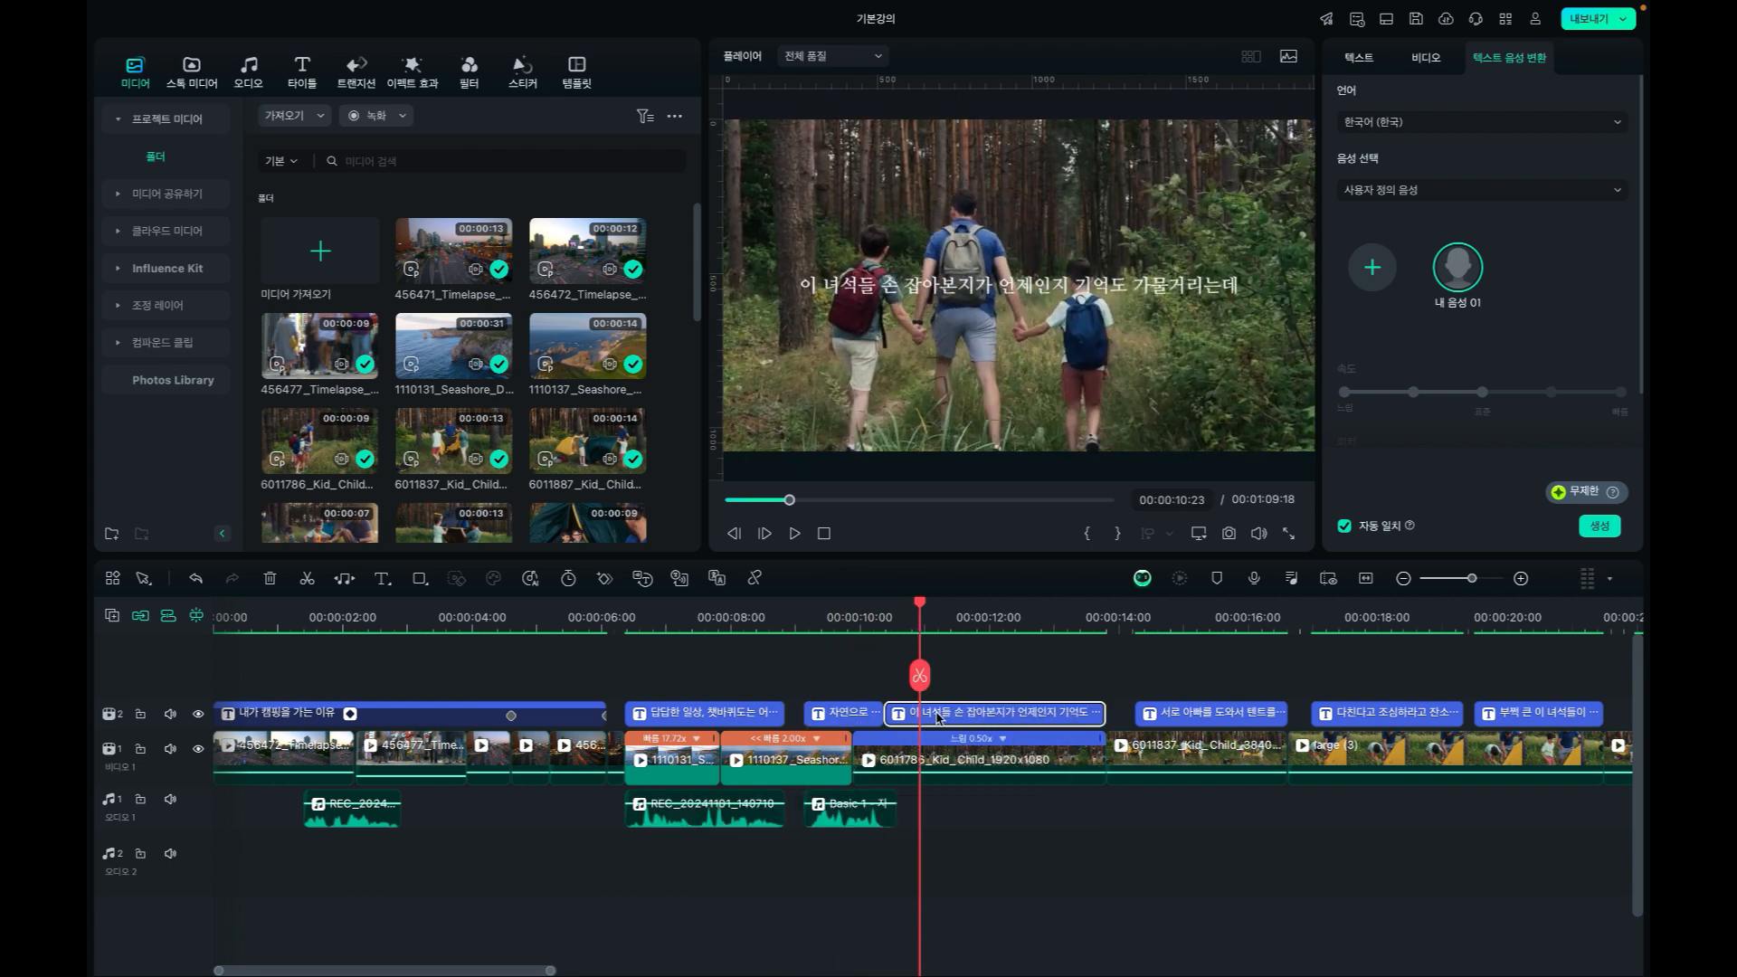
ctrl+click(1176, 717)
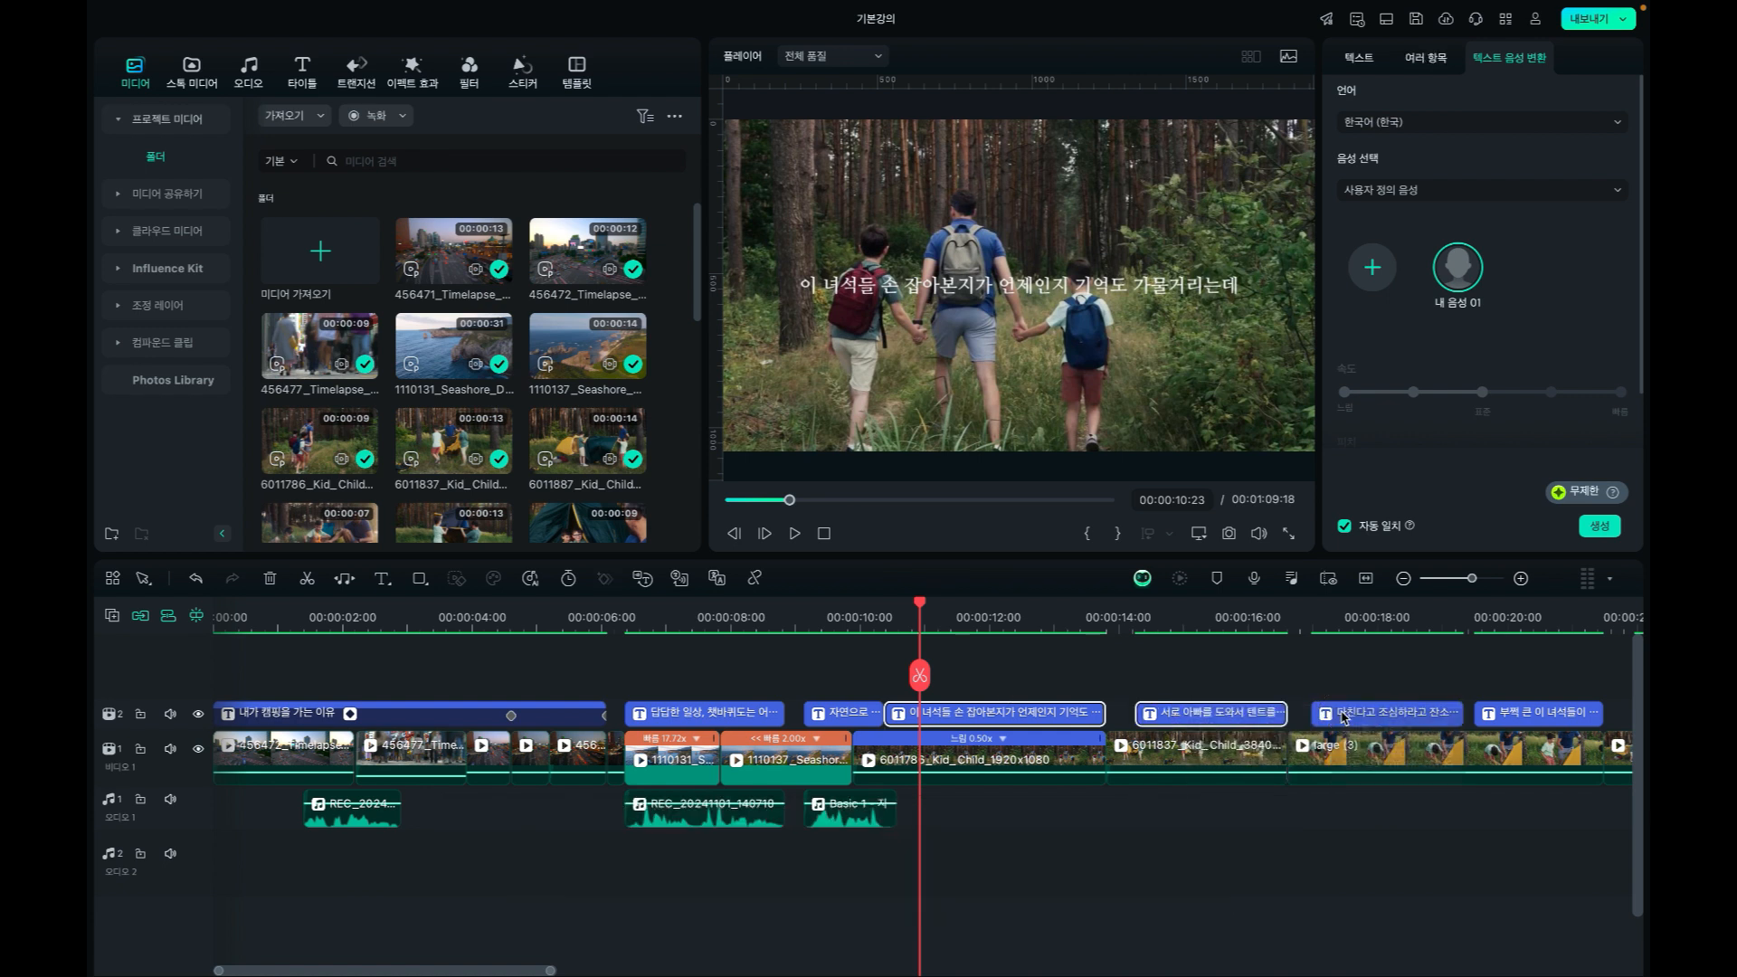
ctrl+click(1458, 720)
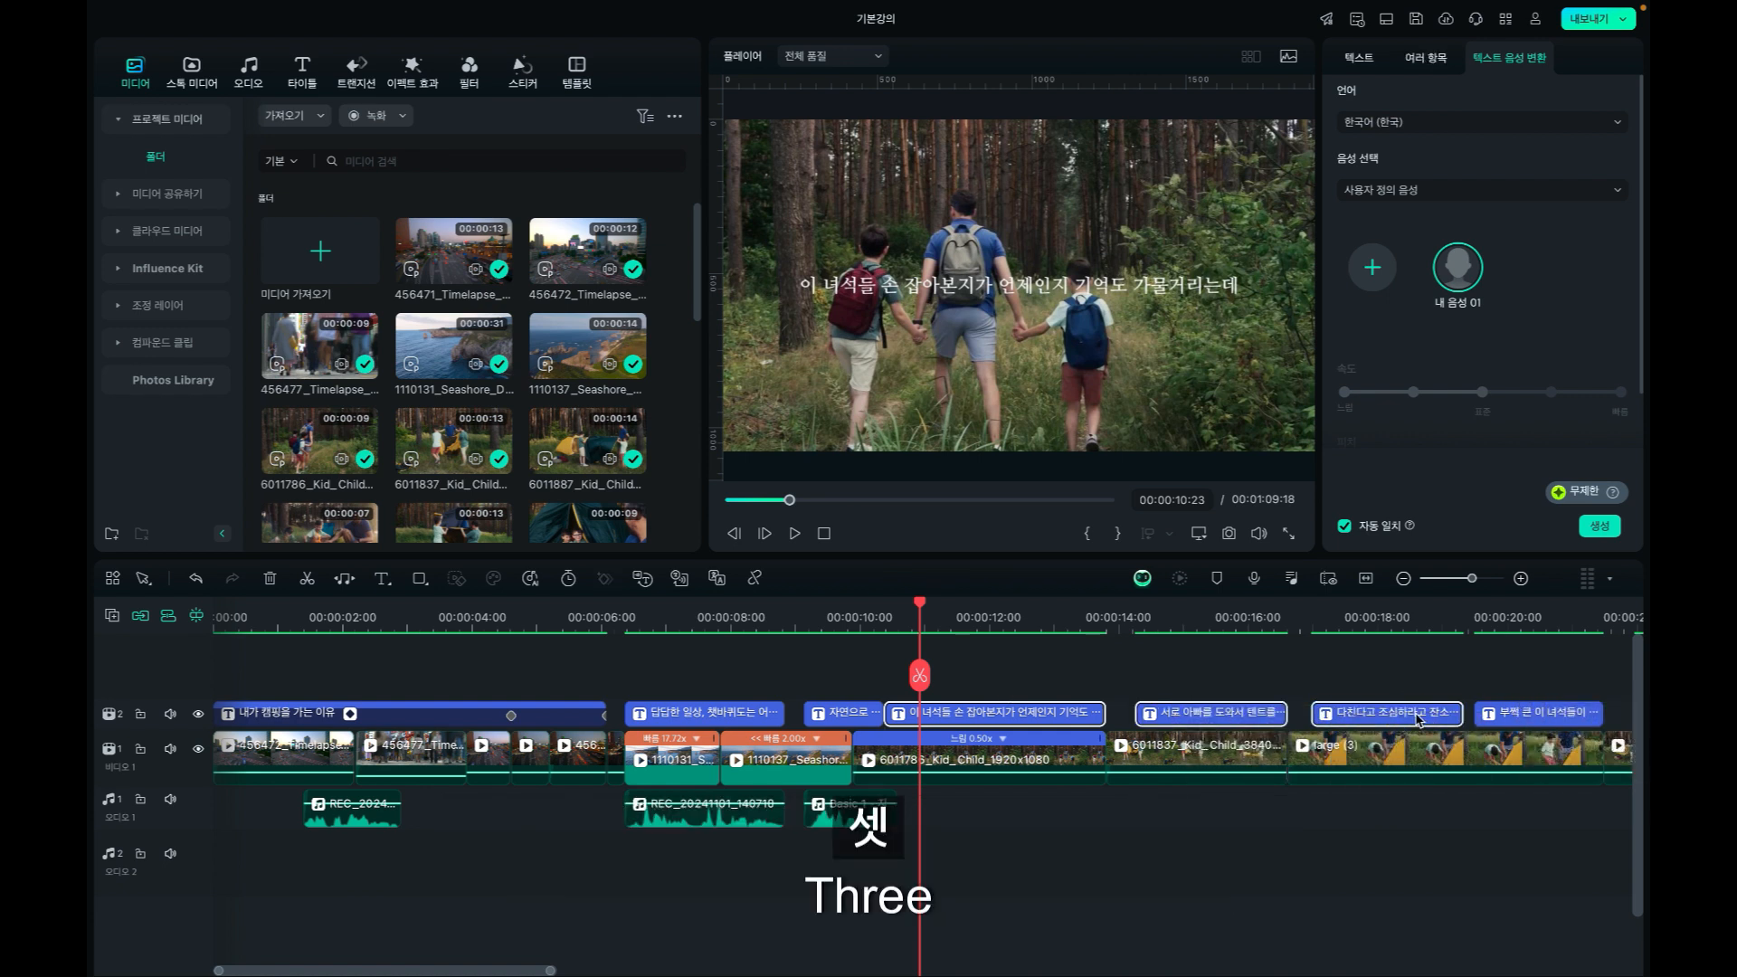
ctrl+click(1516, 717)
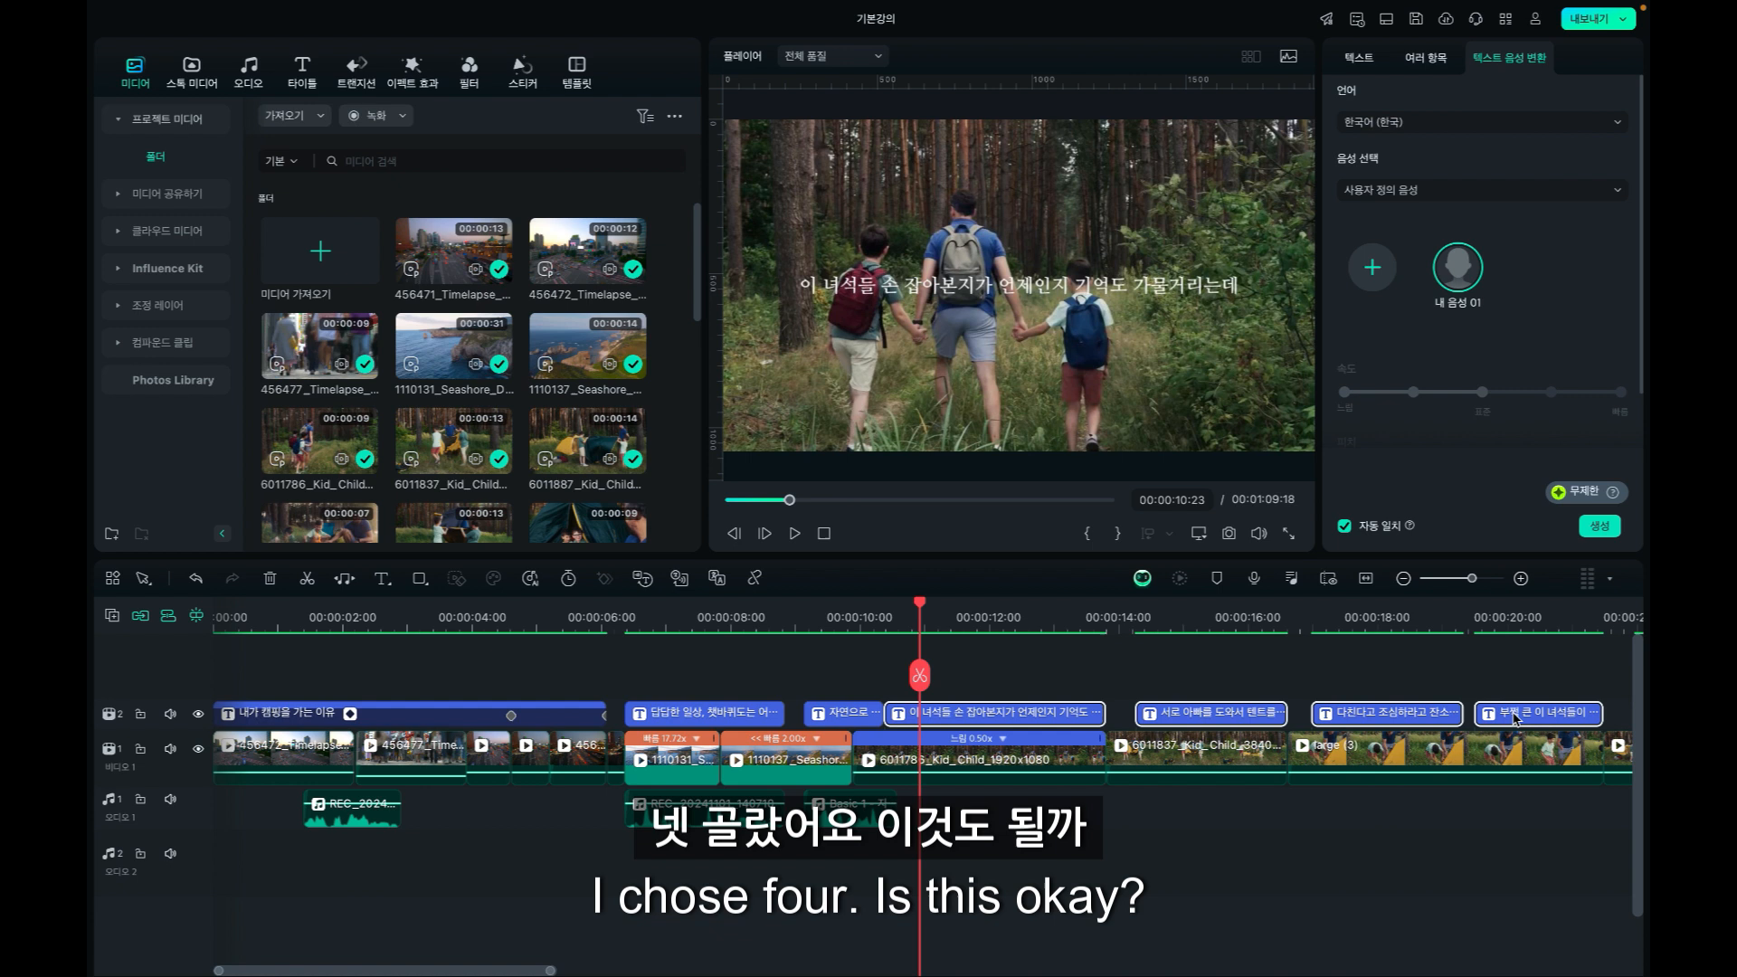
click(1598, 531)
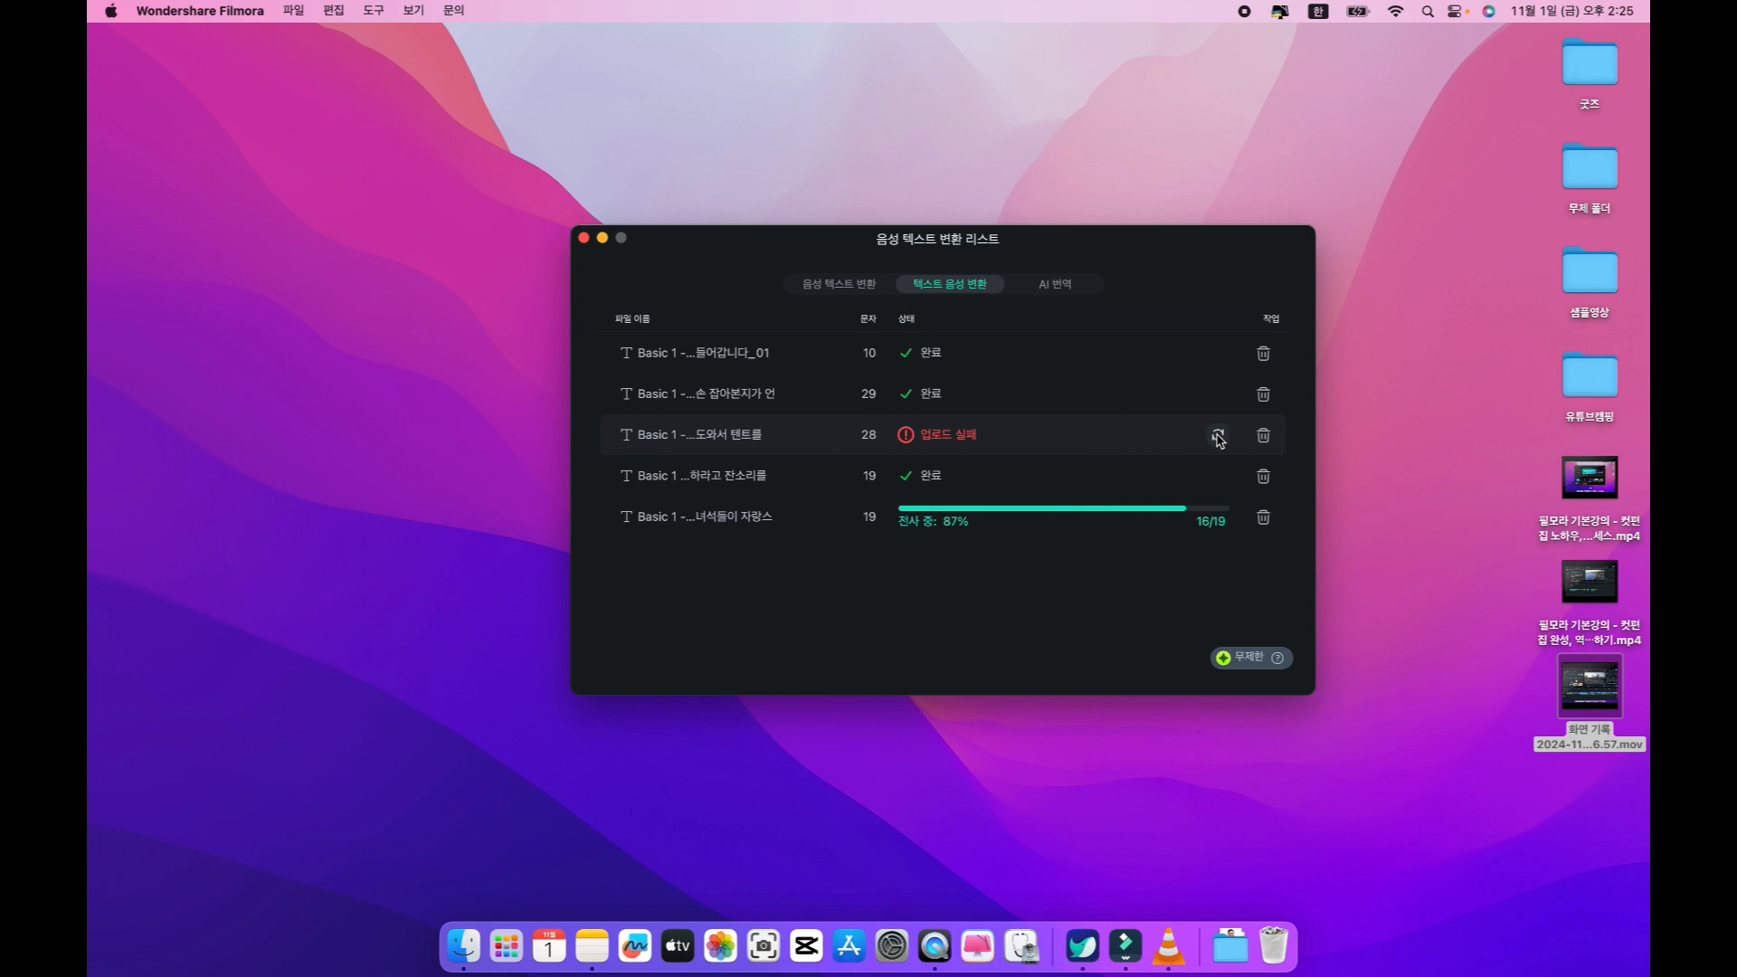
Retry the failed speech conversion of the "도와서 텐트를" caption, close the conversion list and return to the project.
click(1217, 436)
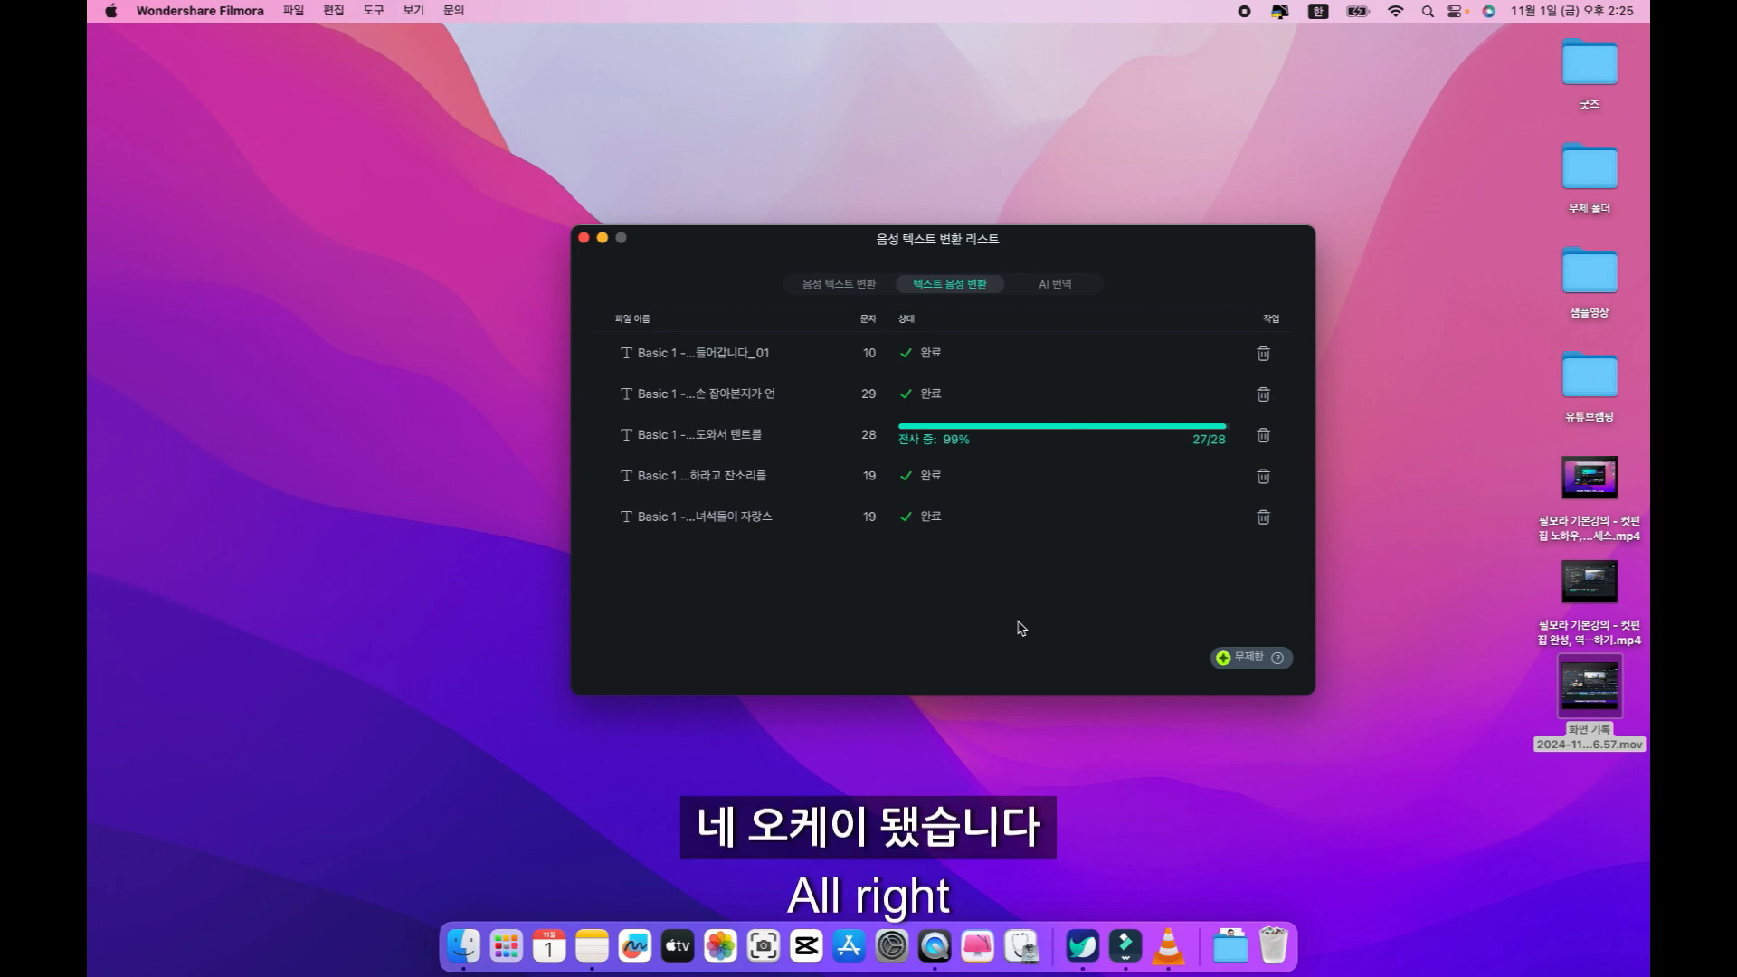
click(584, 237)
click(1125, 946)
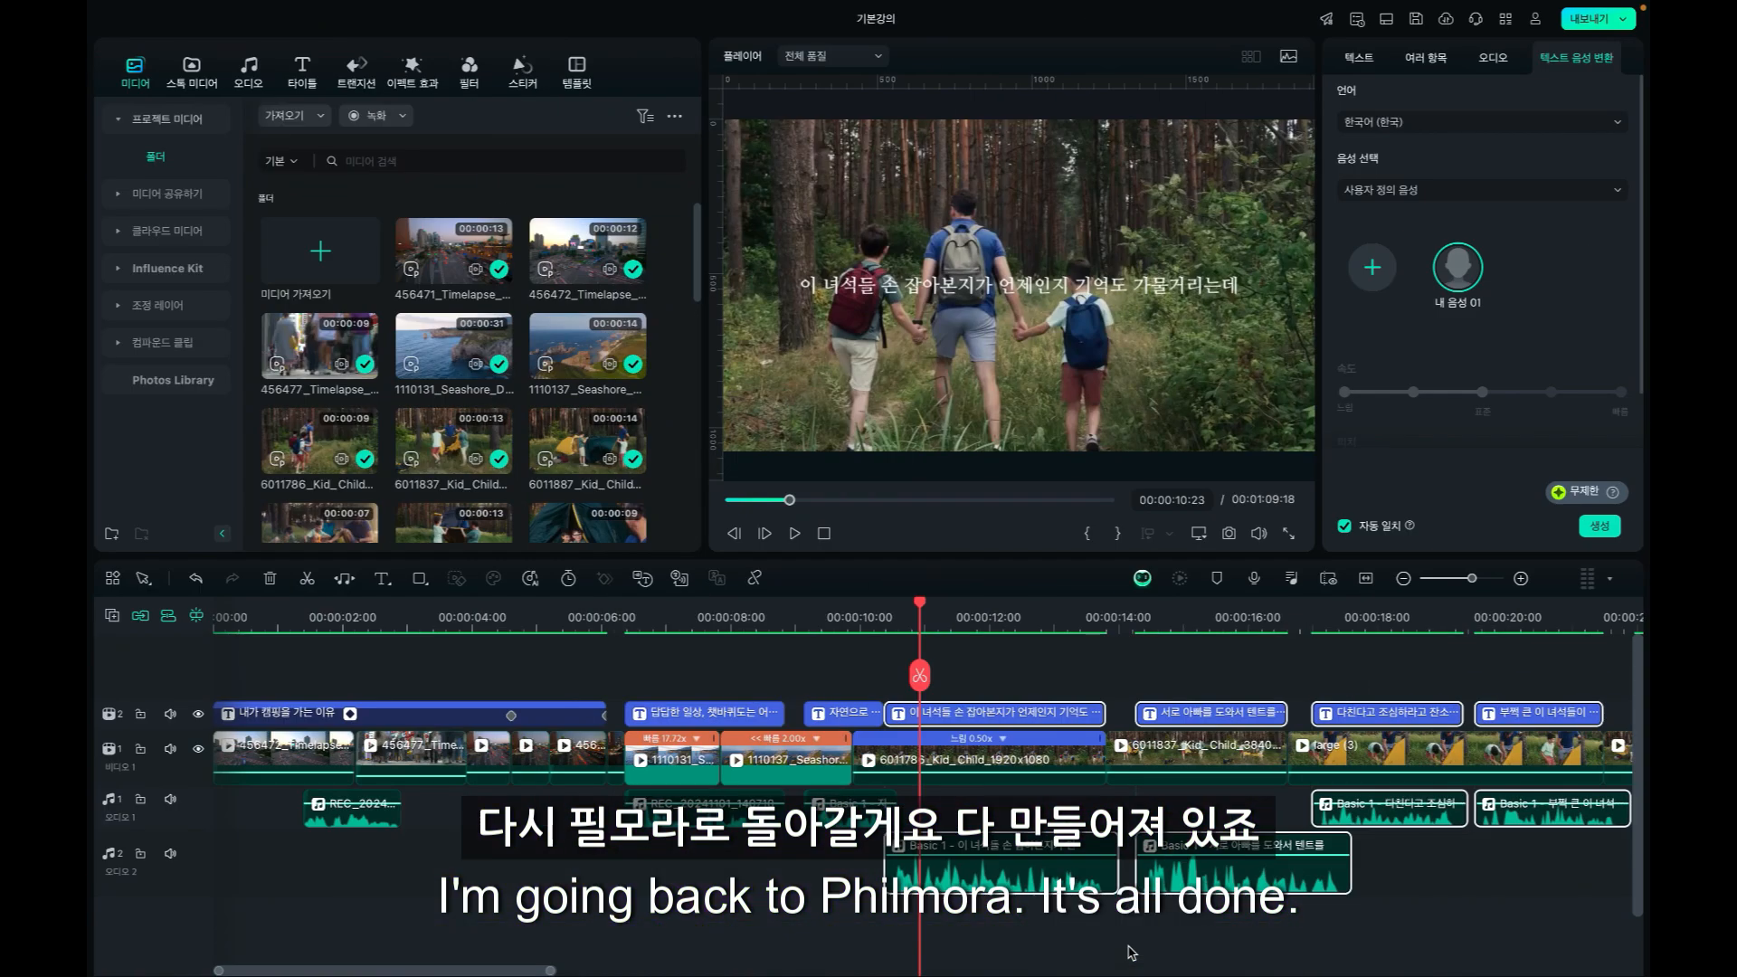
Check the "서로 아빠를 도와서 텐트를" speech clip against its caption and play the generated narration from about 10 seconds.
click(1434, 914)
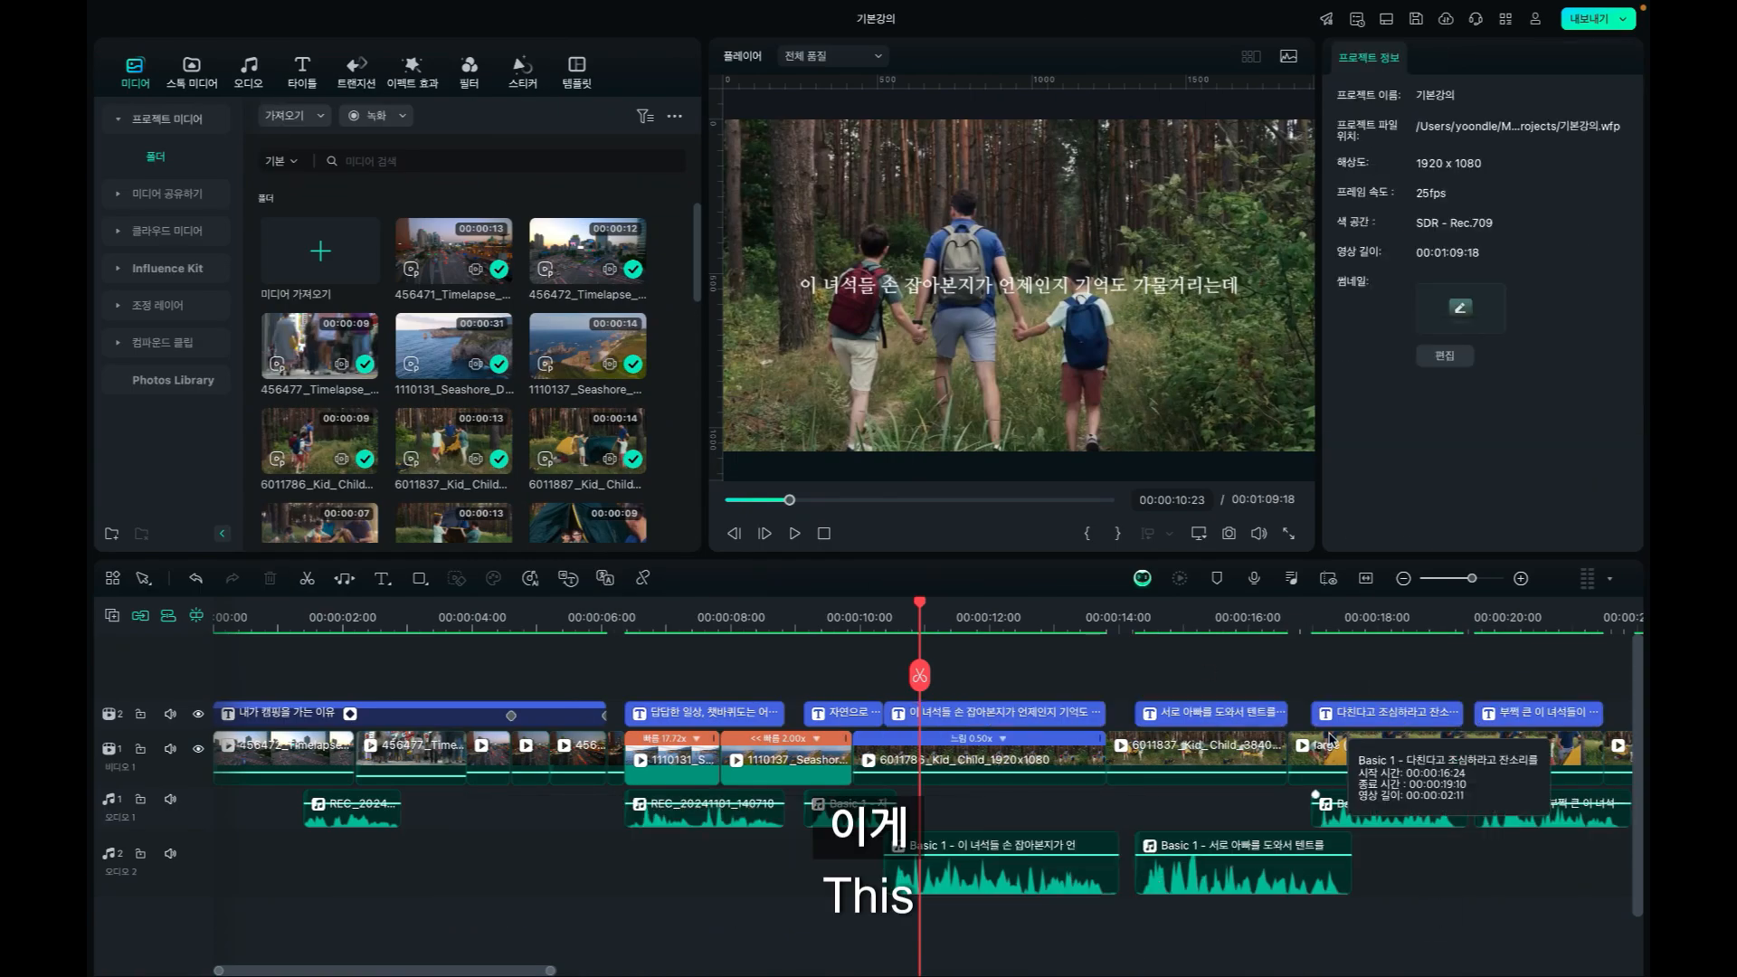
click(1217, 726)
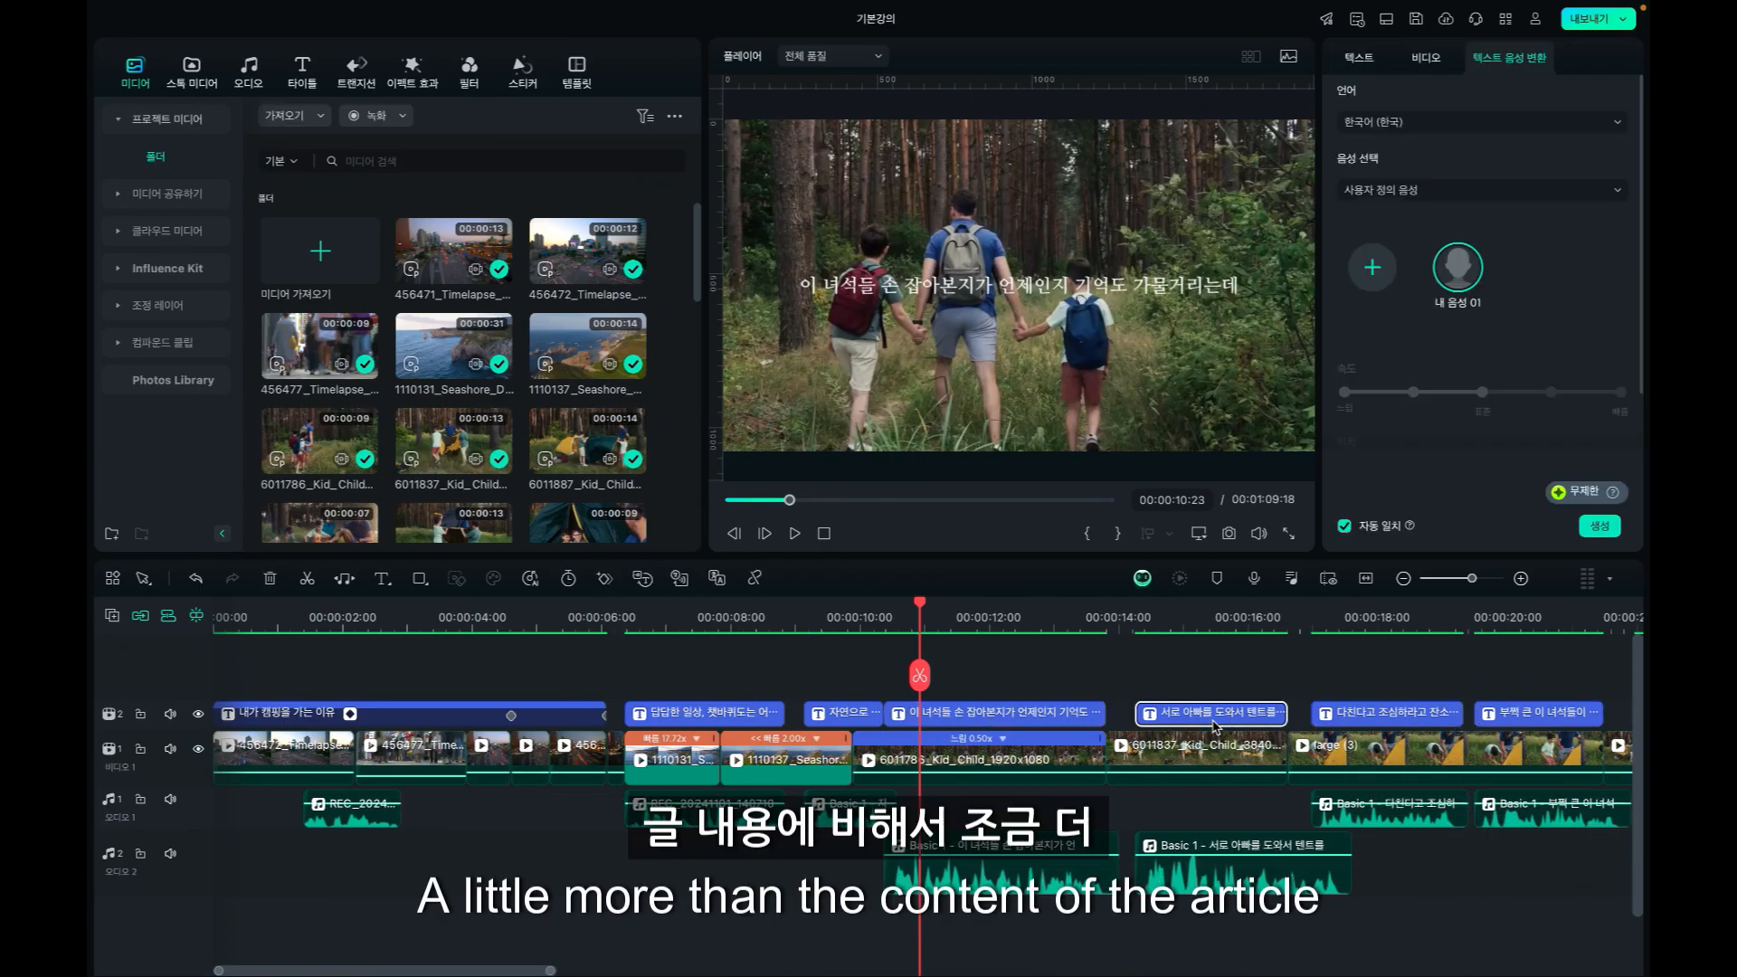
click(1286, 874)
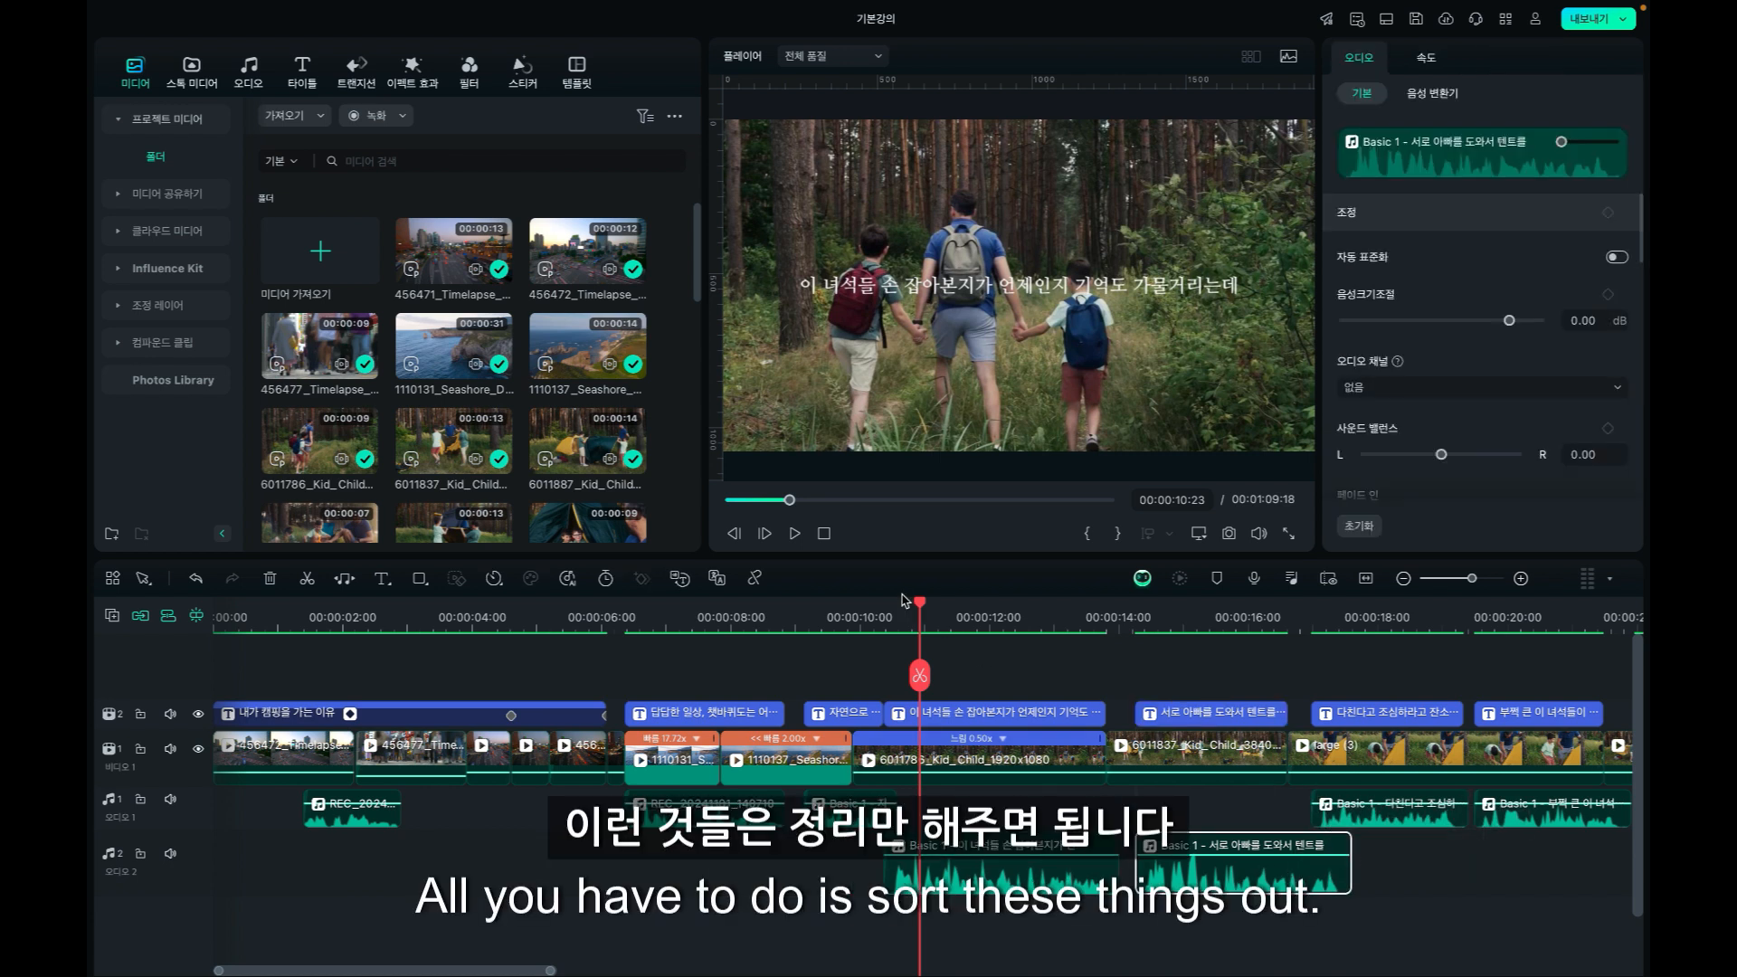
click(871, 616)
key(space)
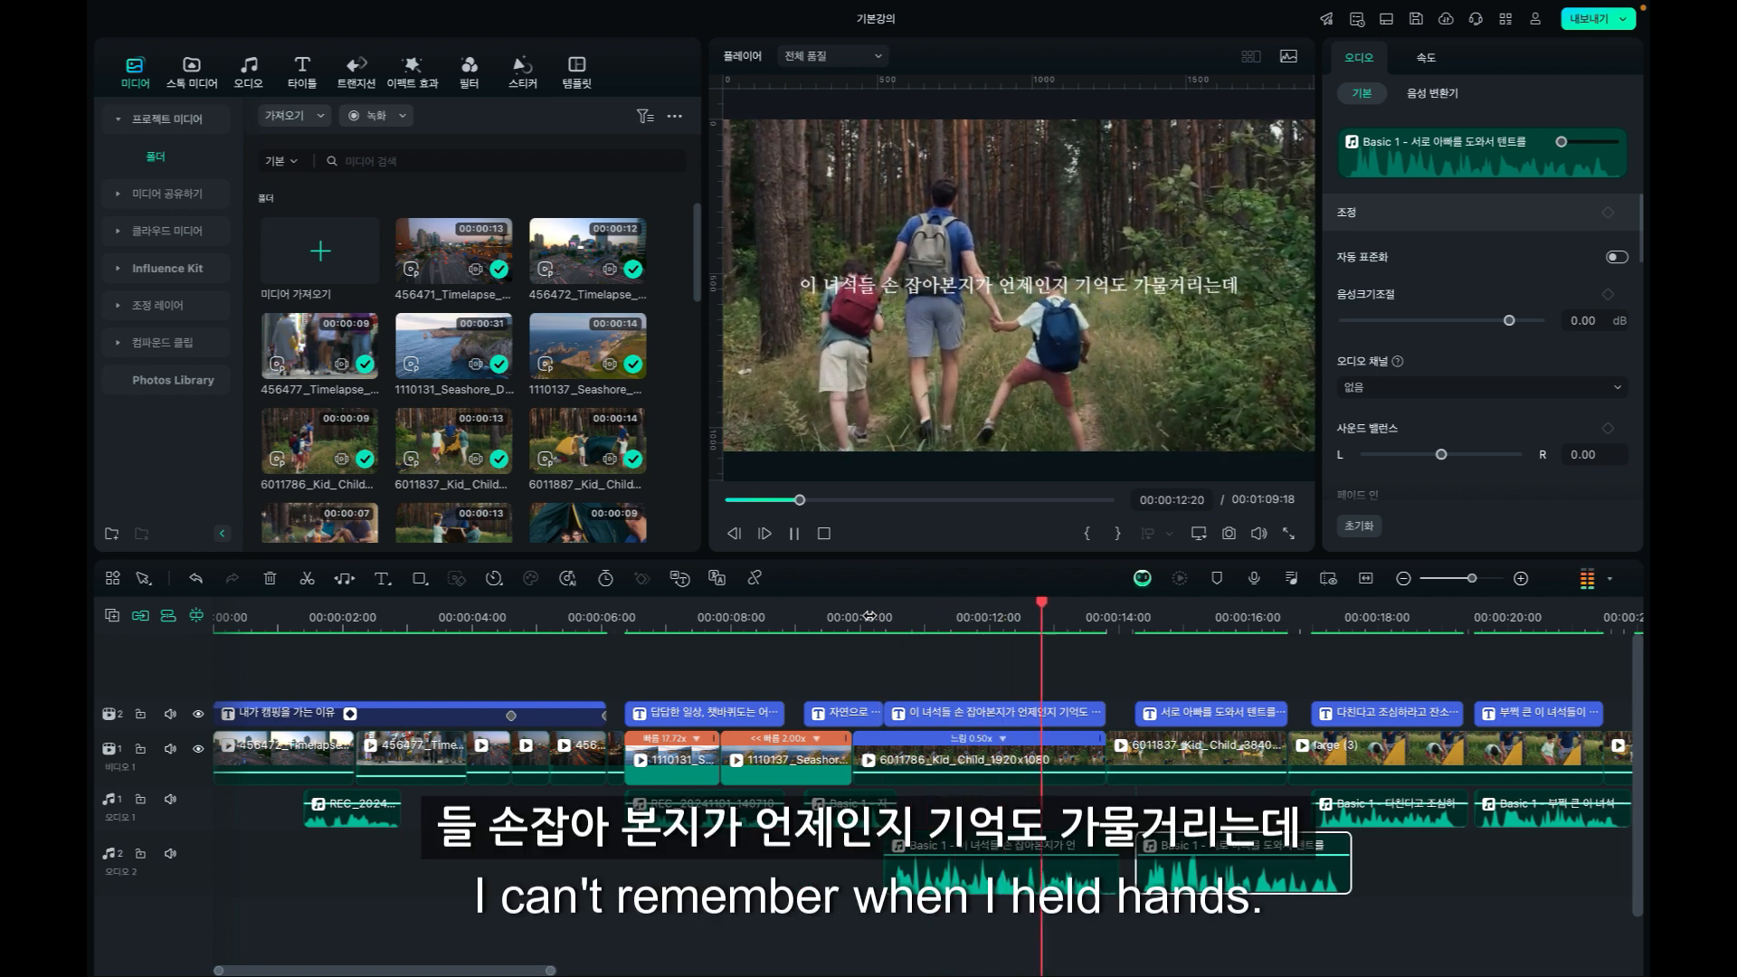
key(space)
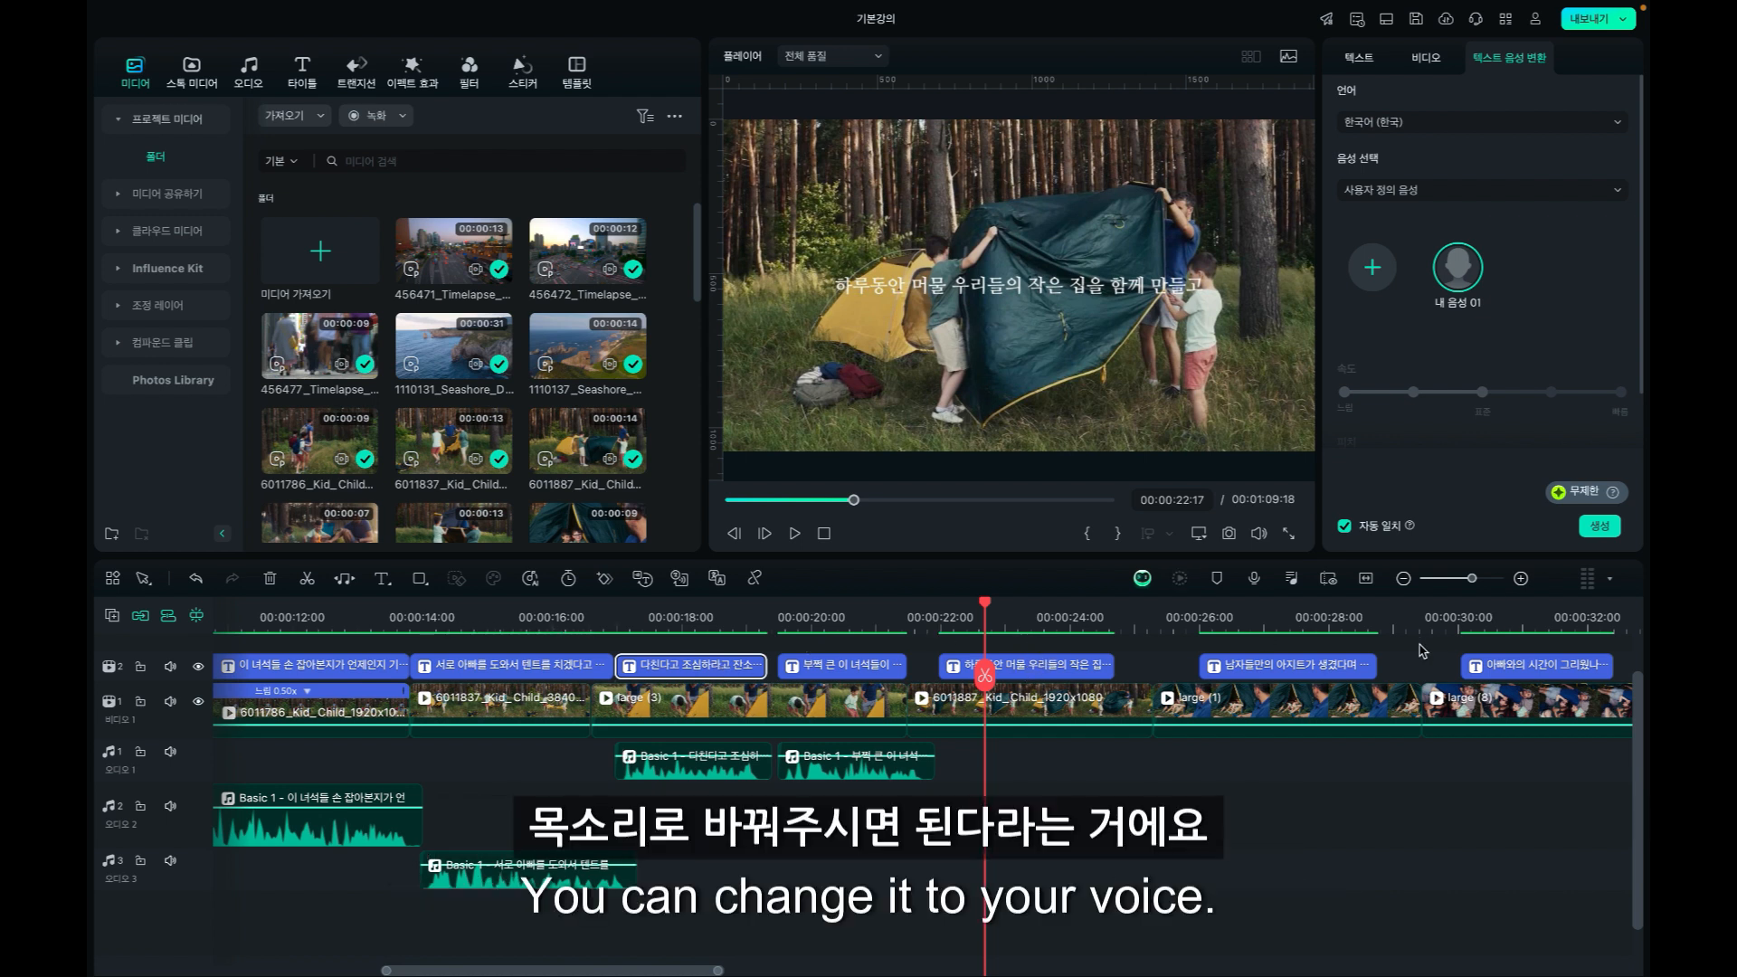
Move the playhead to 00:00:23:13 and select the "하루동안 머물 우리들의 작은 집을 함께 만들고" caption to view its speech settings.
click(1041, 618)
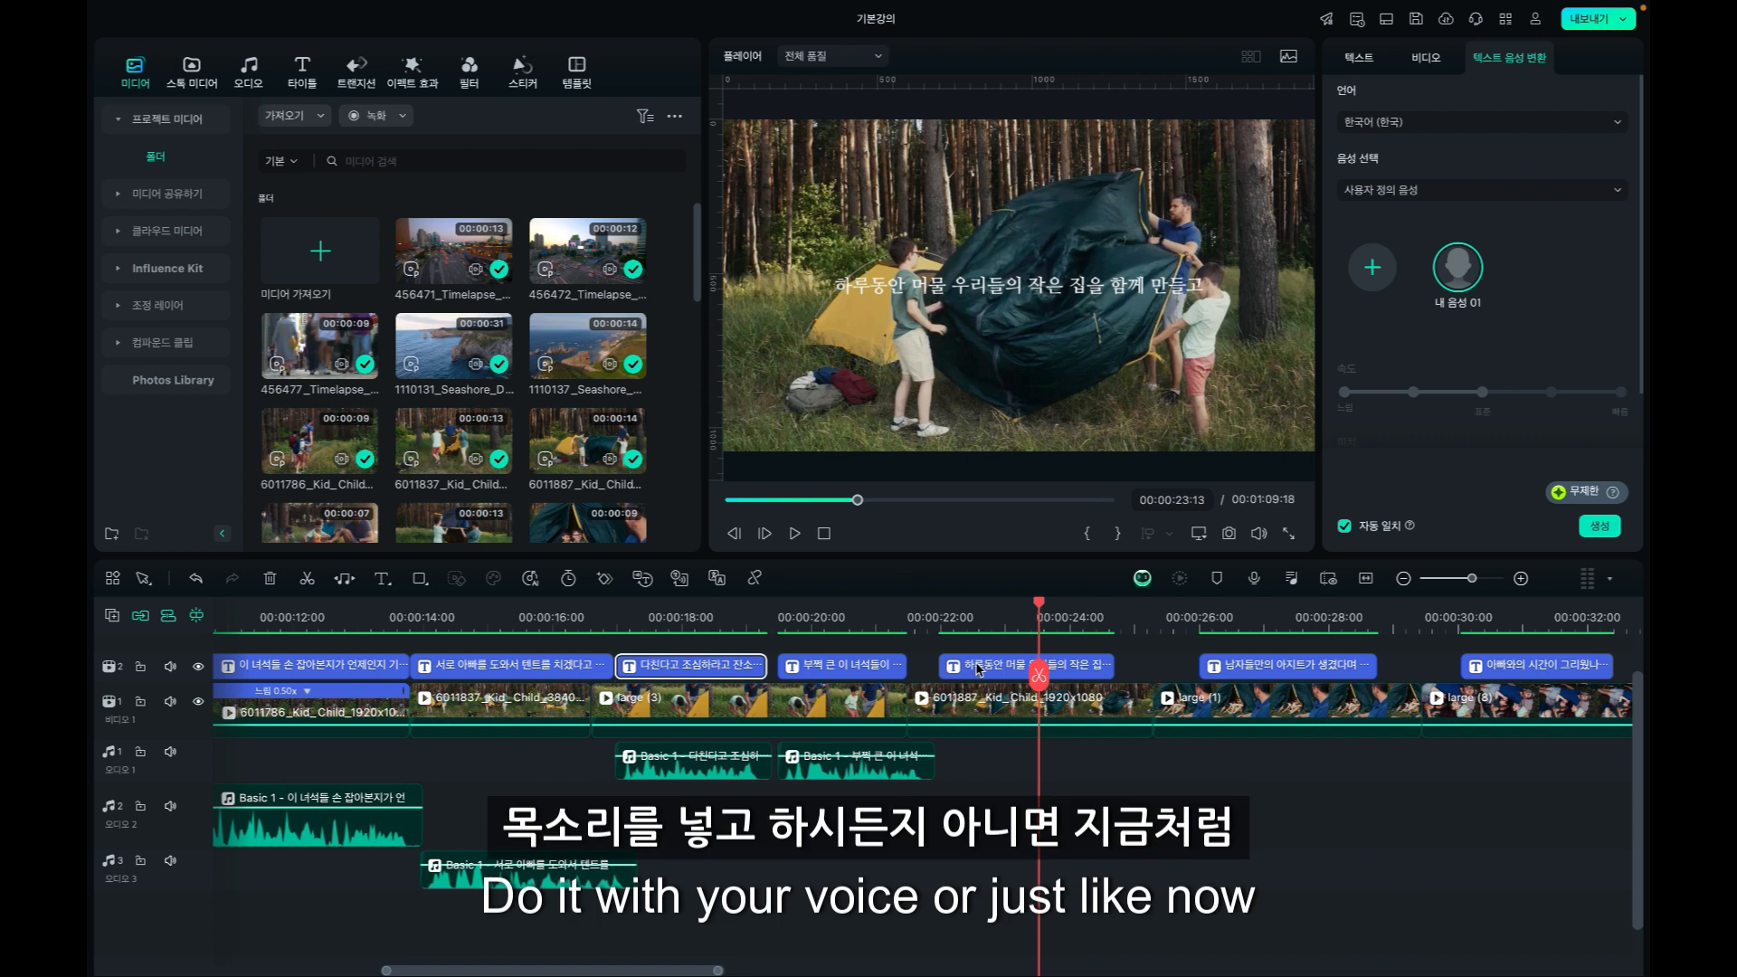
click(966, 712)
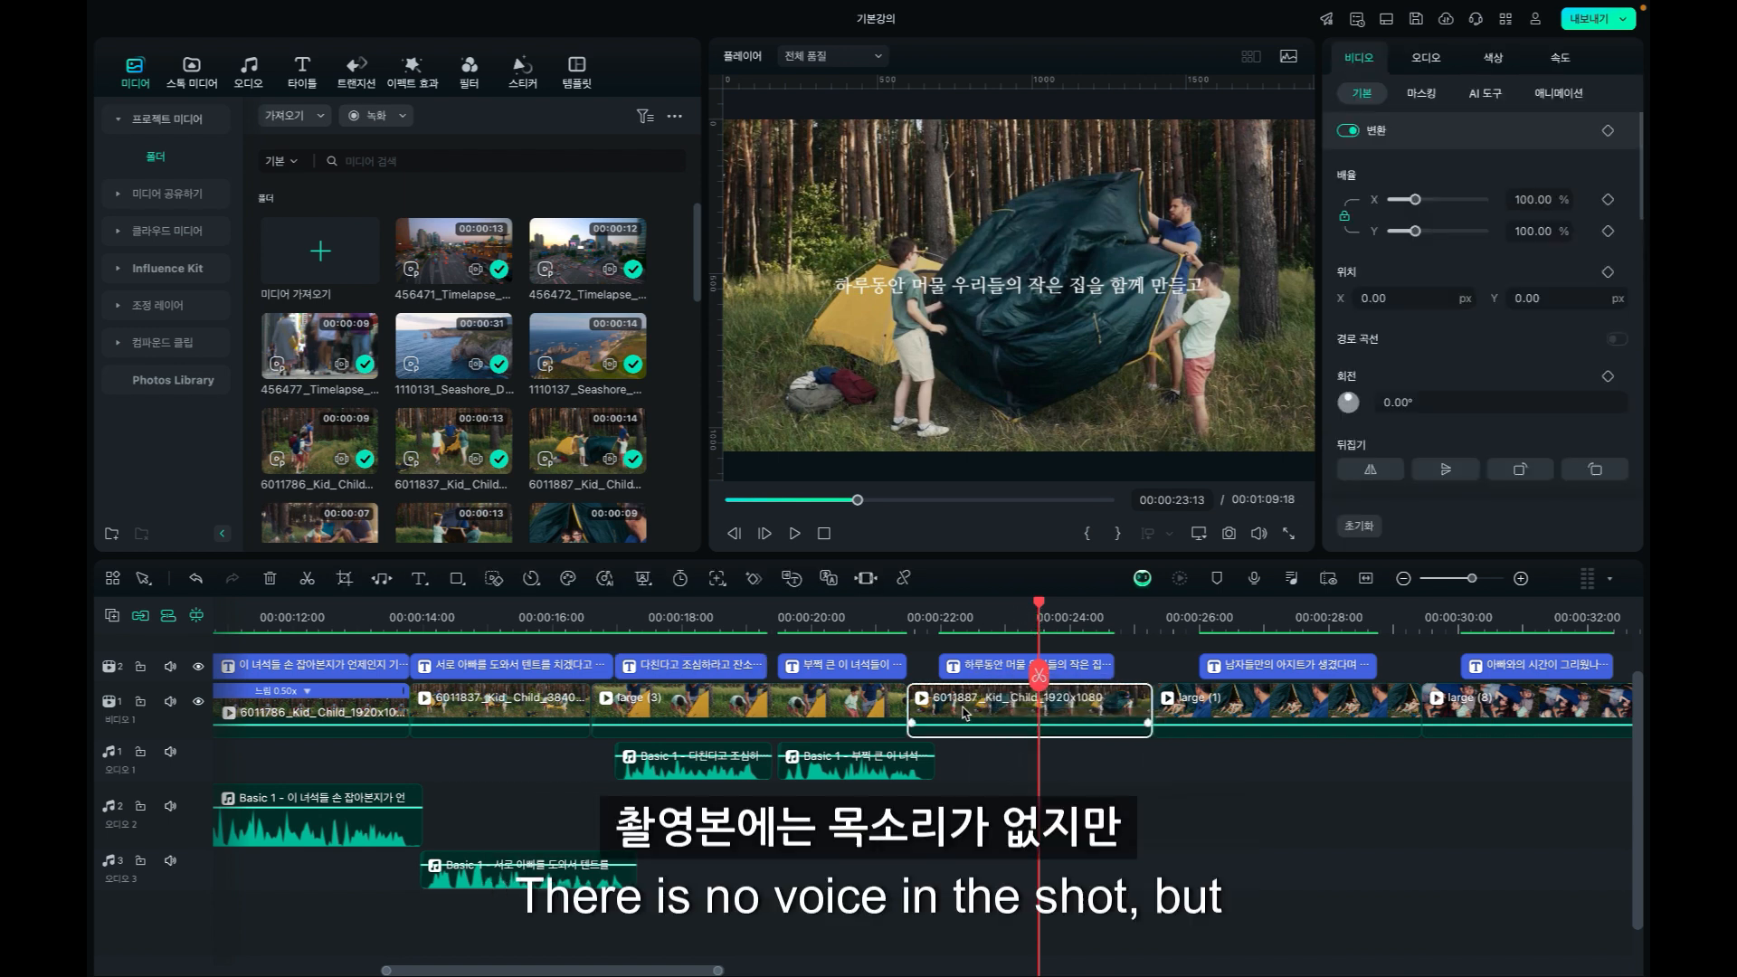
click(968, 669)
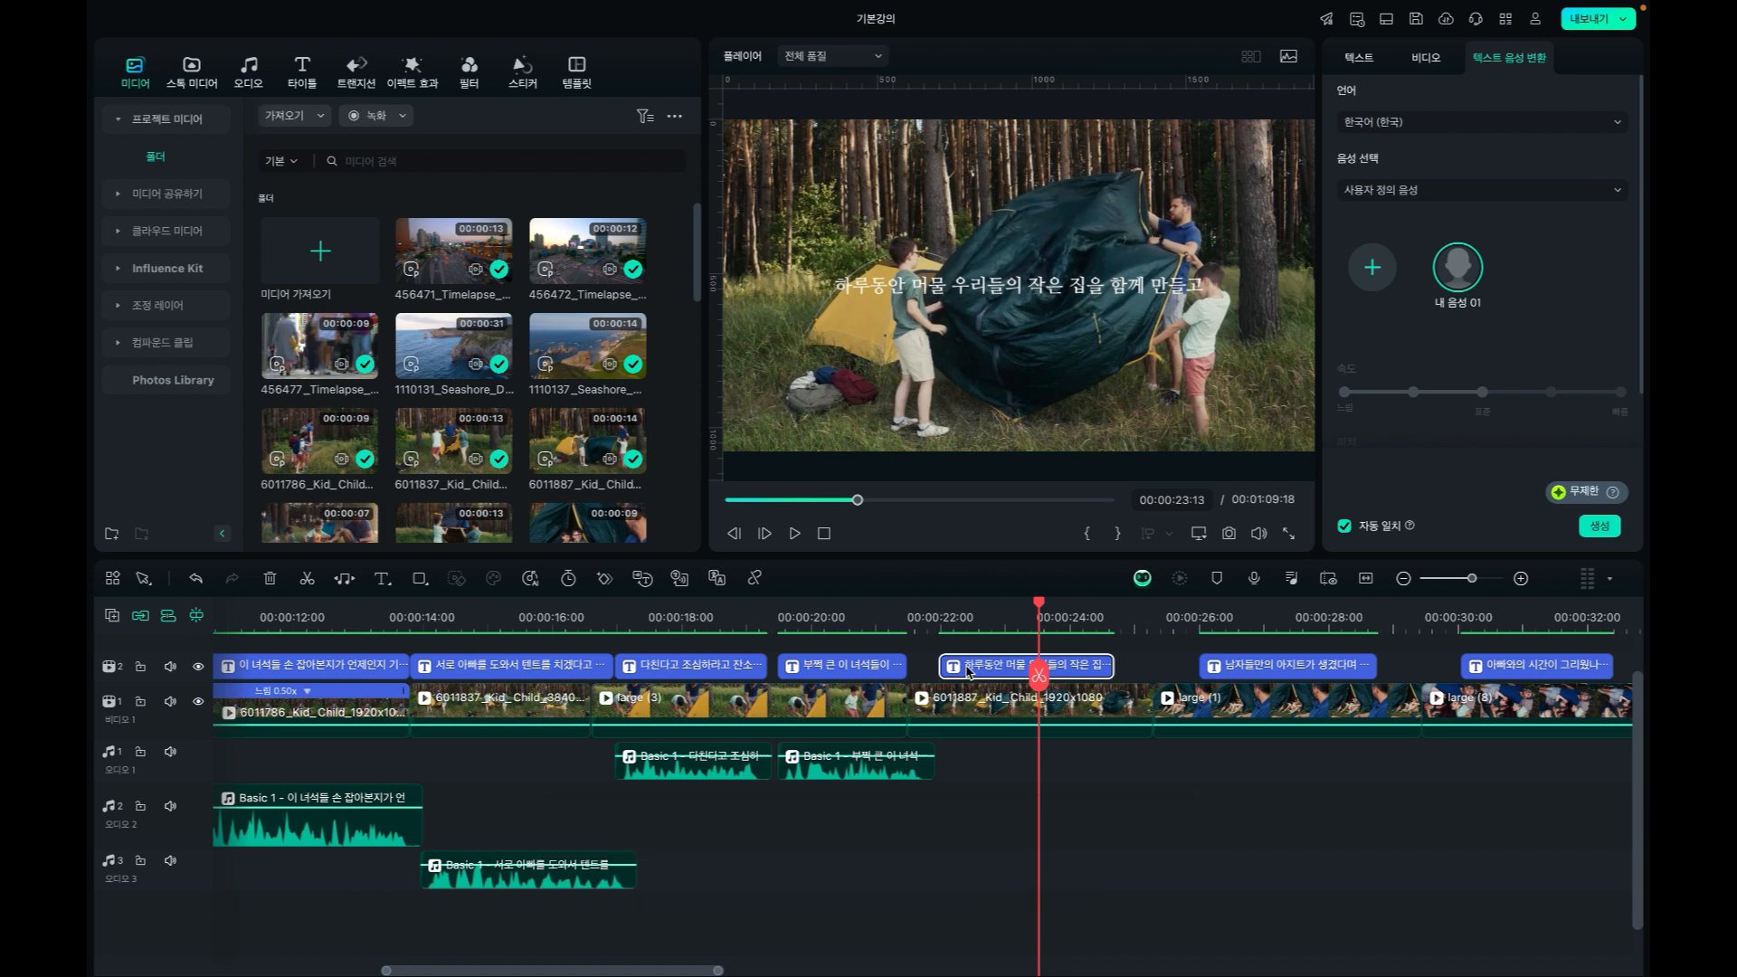
scroll(1535, 318, down, 1)
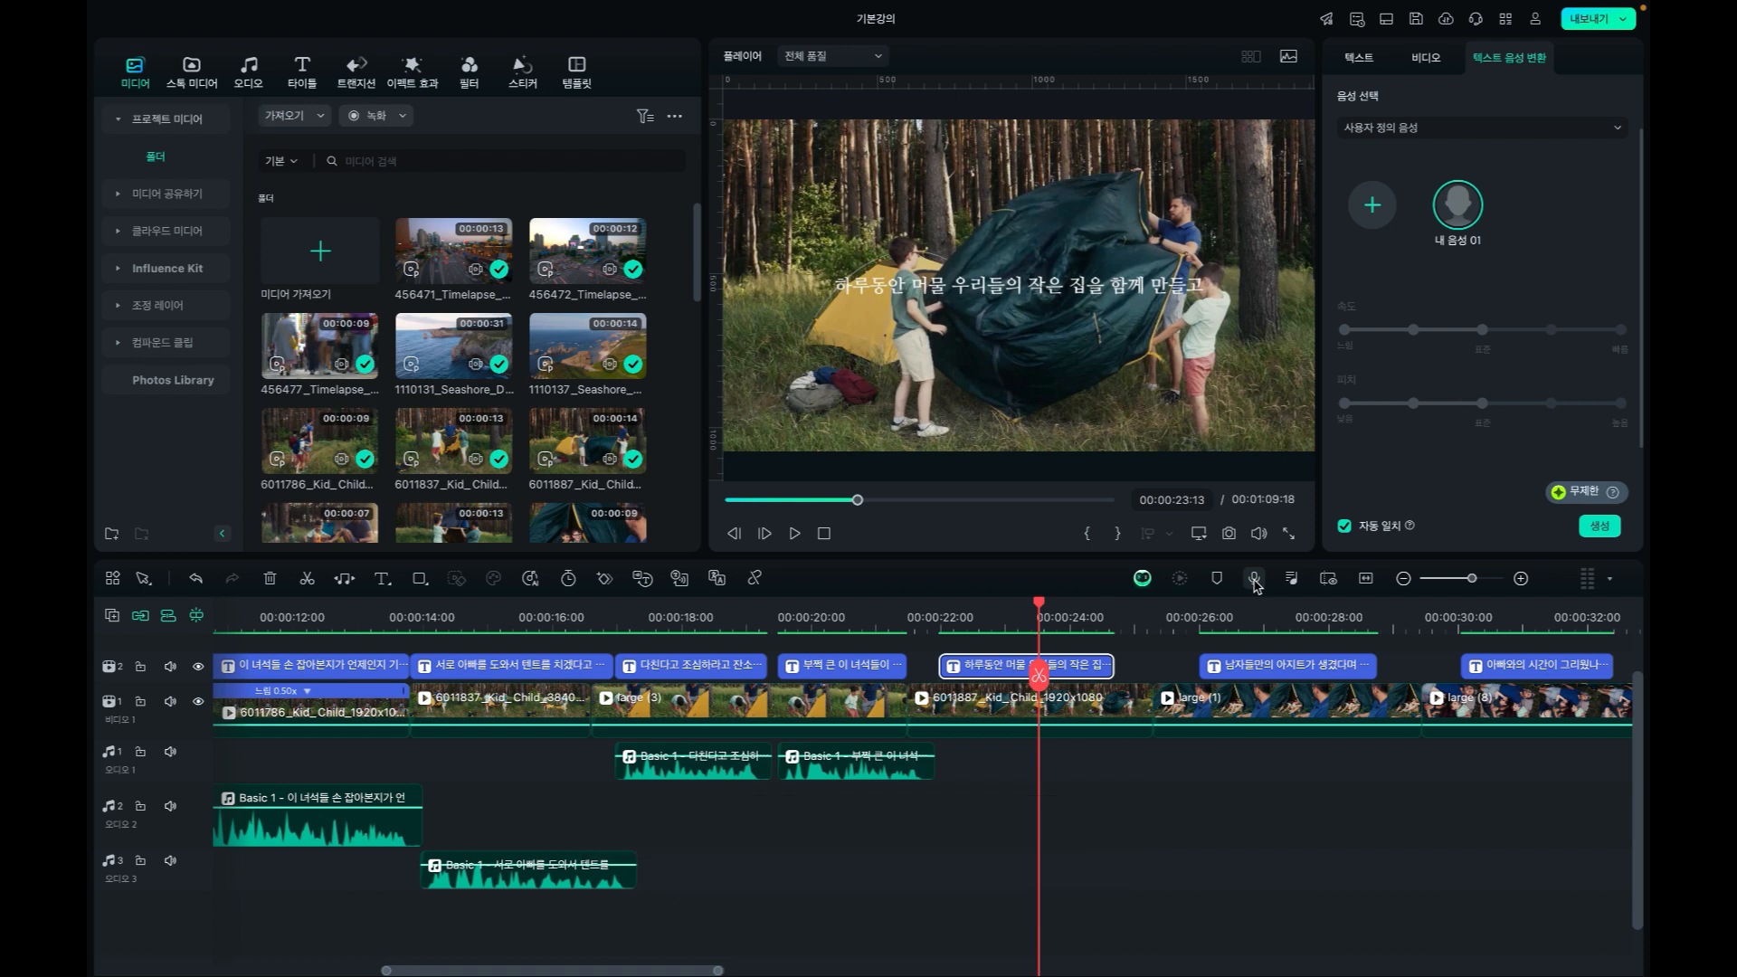
Show the whole project in the timeline and return the playhead to 00:00:00:00.
click(1403, 579)
click(1403, 579)
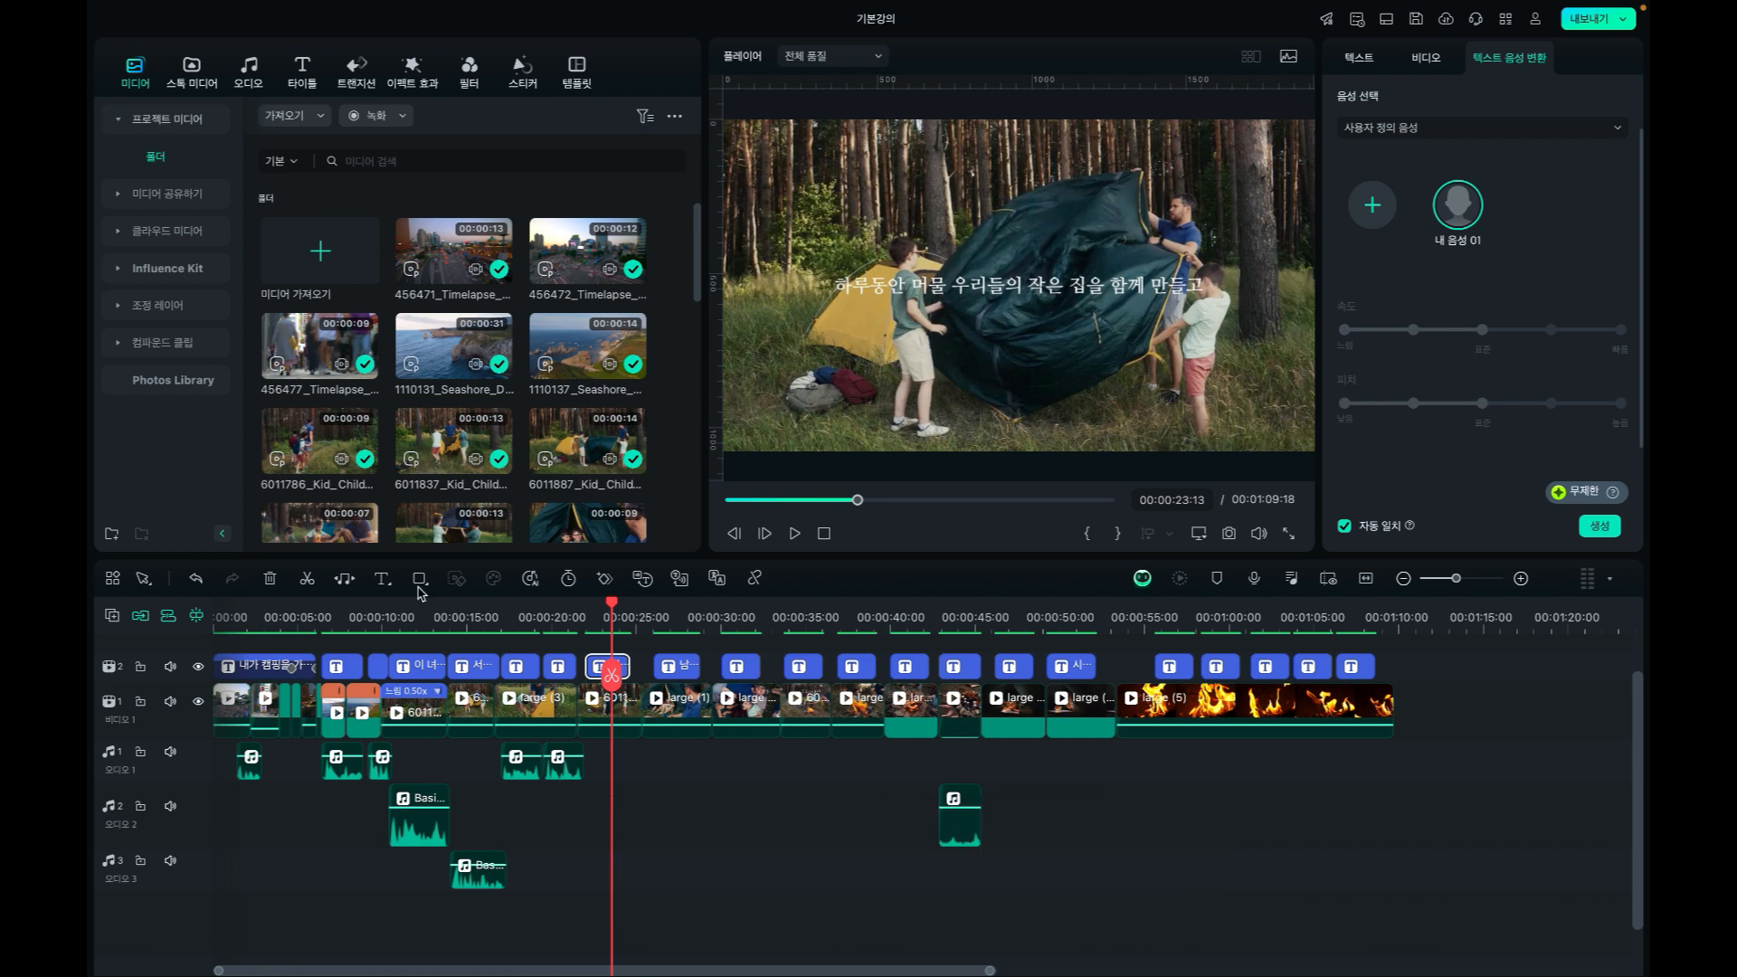
click(238, 611)
drag(238, 612, 204, 612)
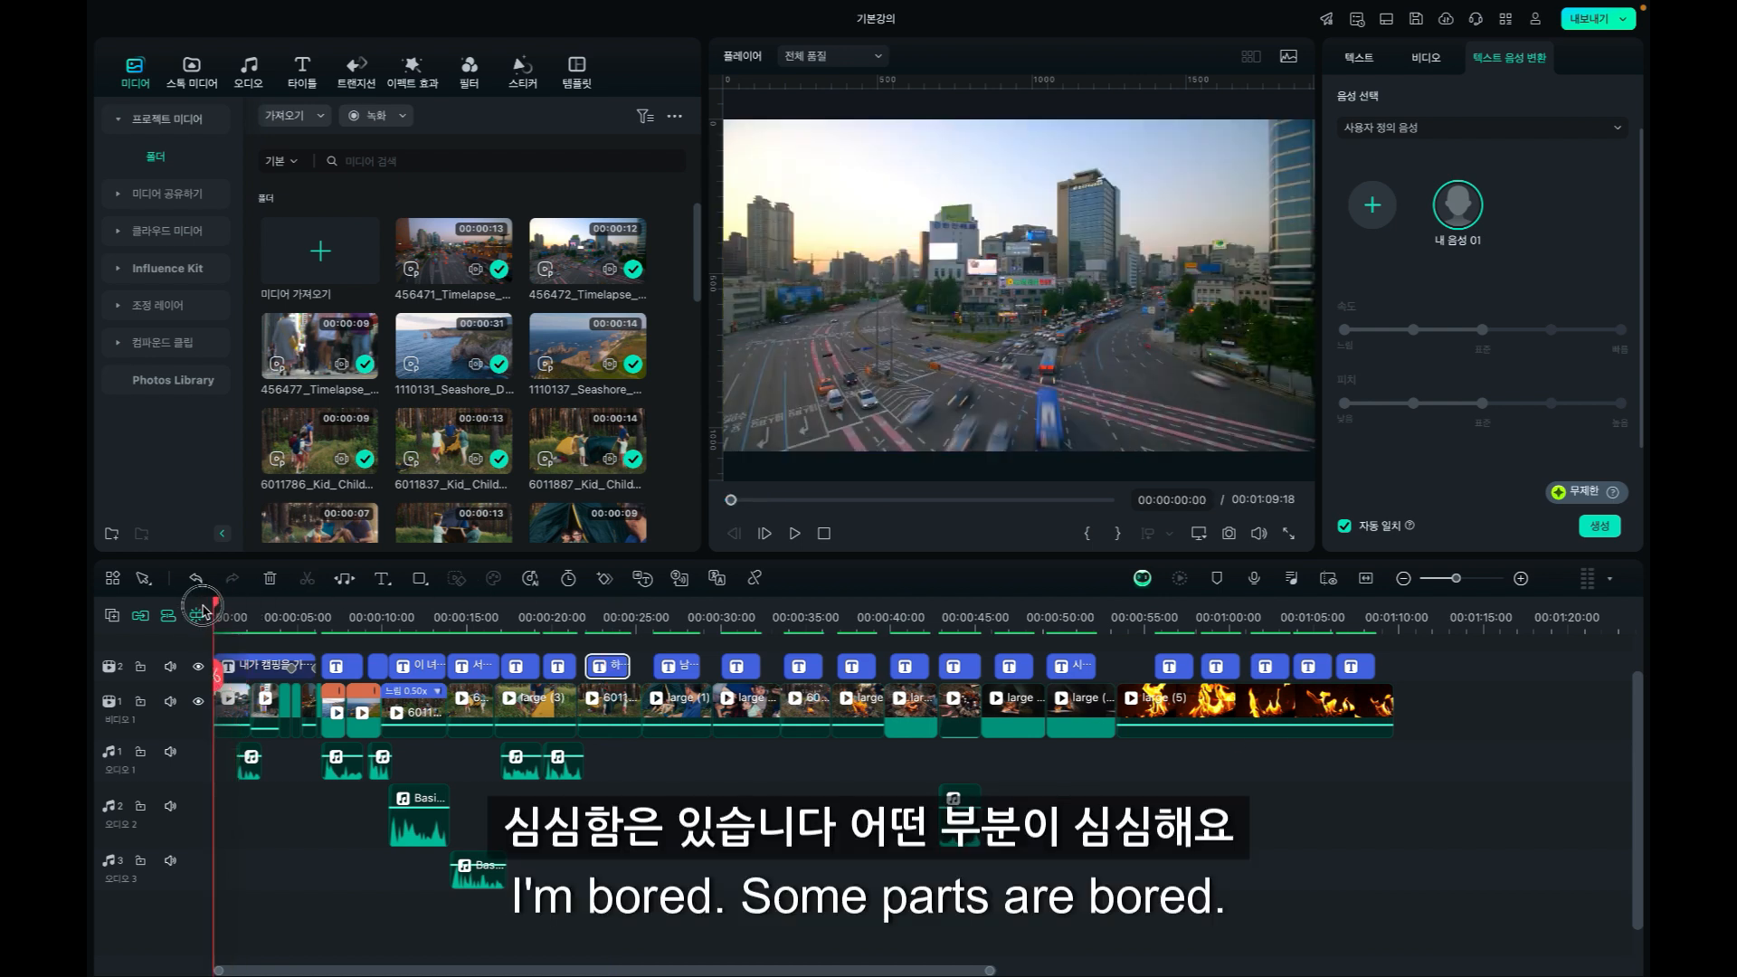